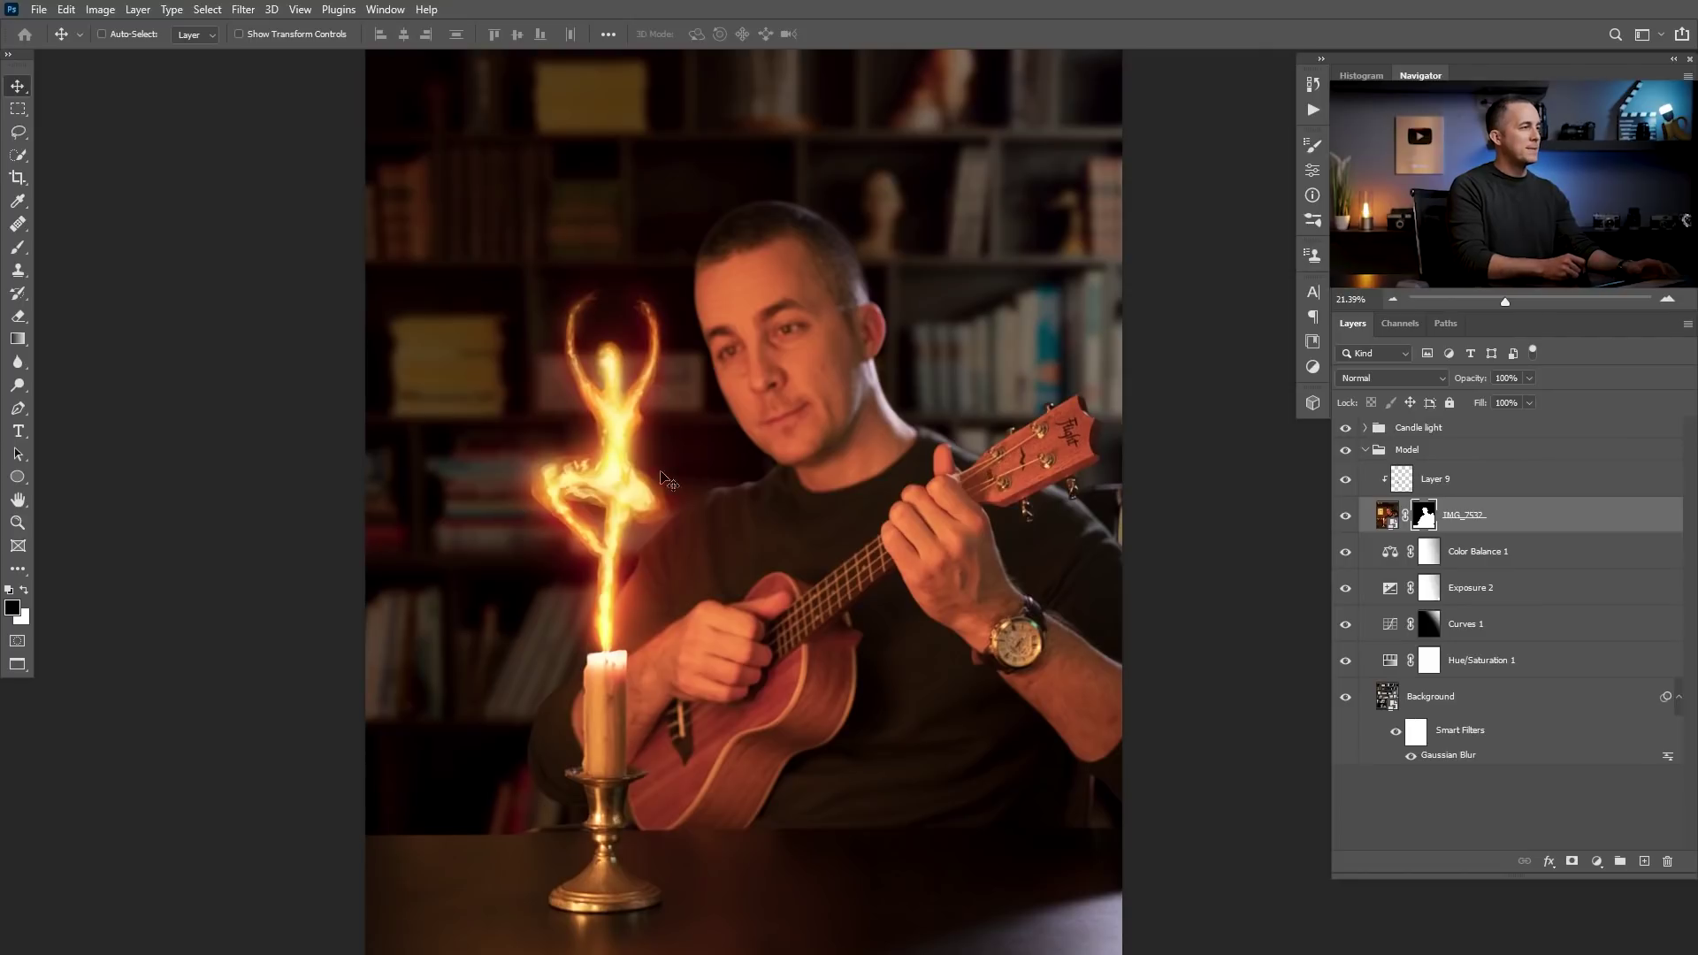
- Hide the Candle light group and copy the ballerina silhouette from its document onto a layer above it, standing over the candle
{"action": "left_click", "coordinate": [1344, 427]}
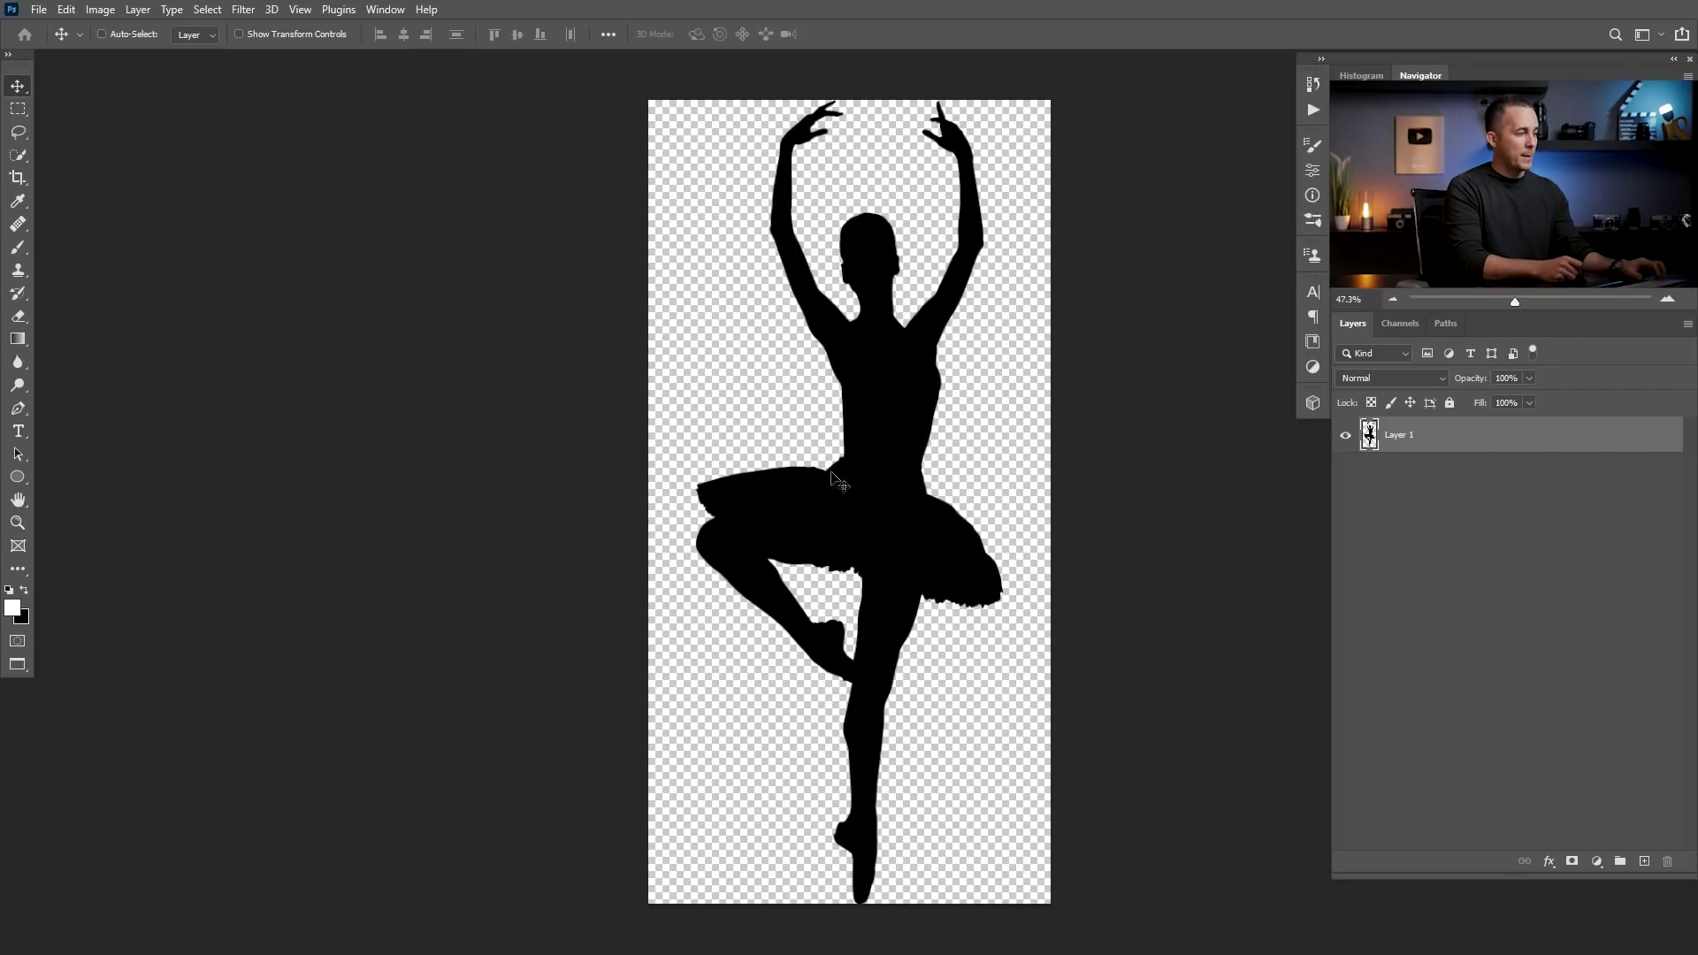
{"action": "key", "text": "ctrl+a"}
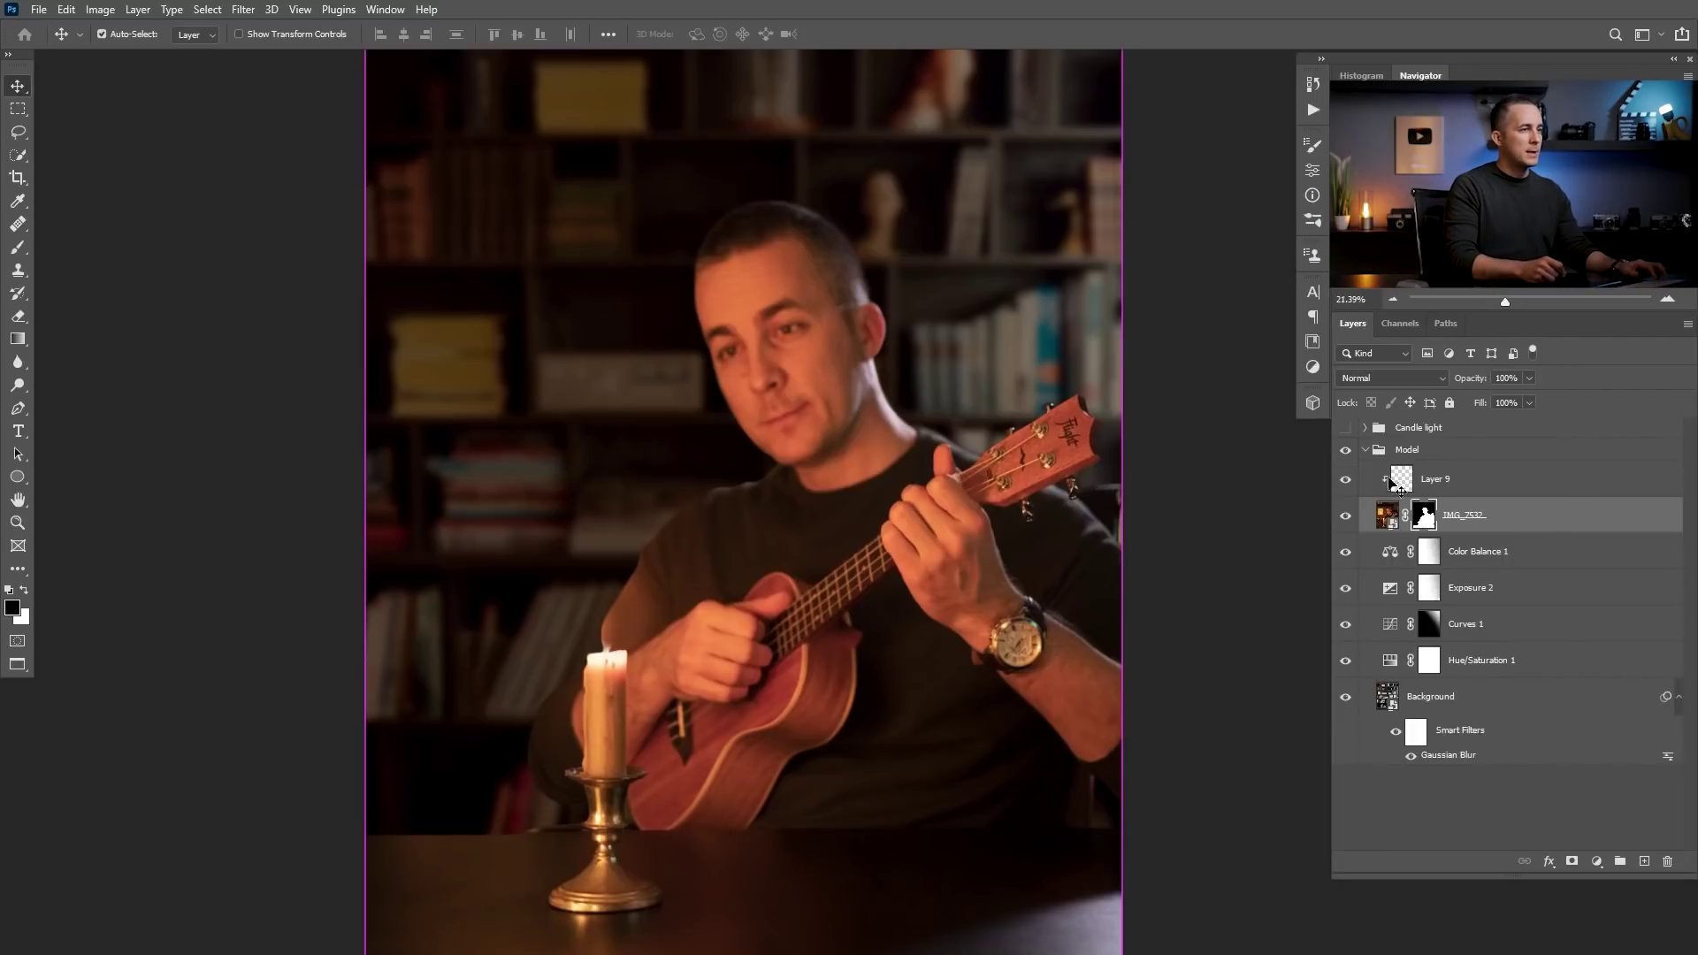
{"action": "key", "text": "x"}
{"action": "left_click", "coordinate": [1395, 432]}
{"action": "left_click_drag", "start_coordinate": [1392, 433], "coordinate": [1392, 440]}
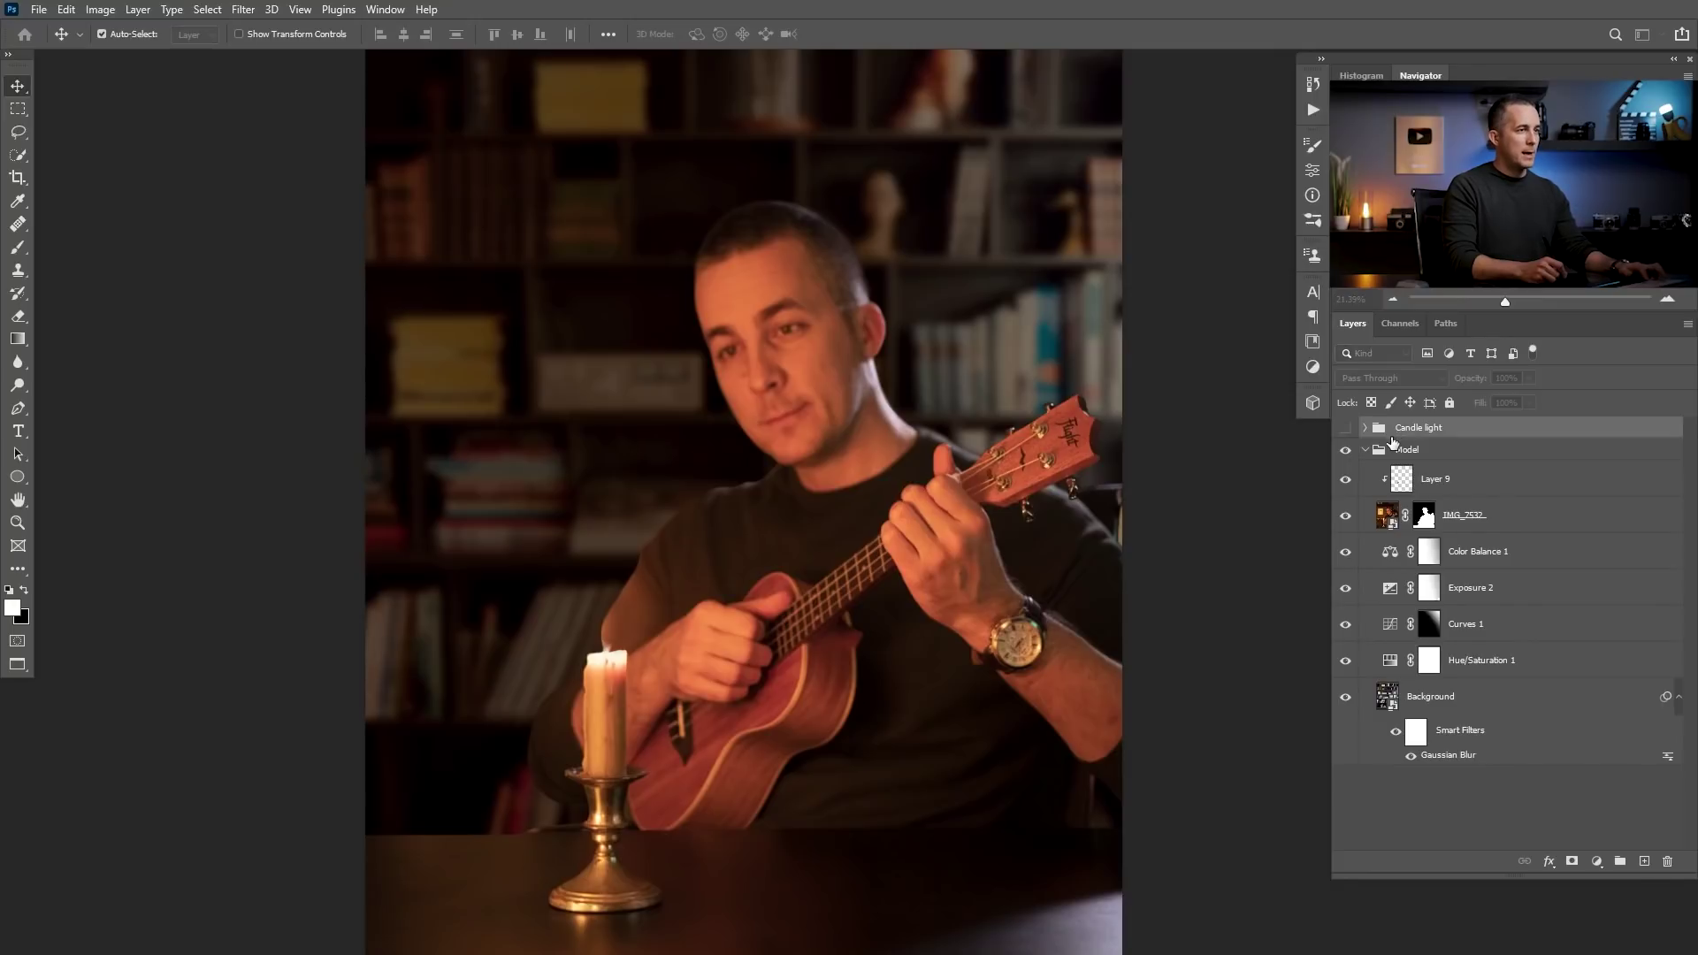
{"action": "key", "text": "ctrl+v"}
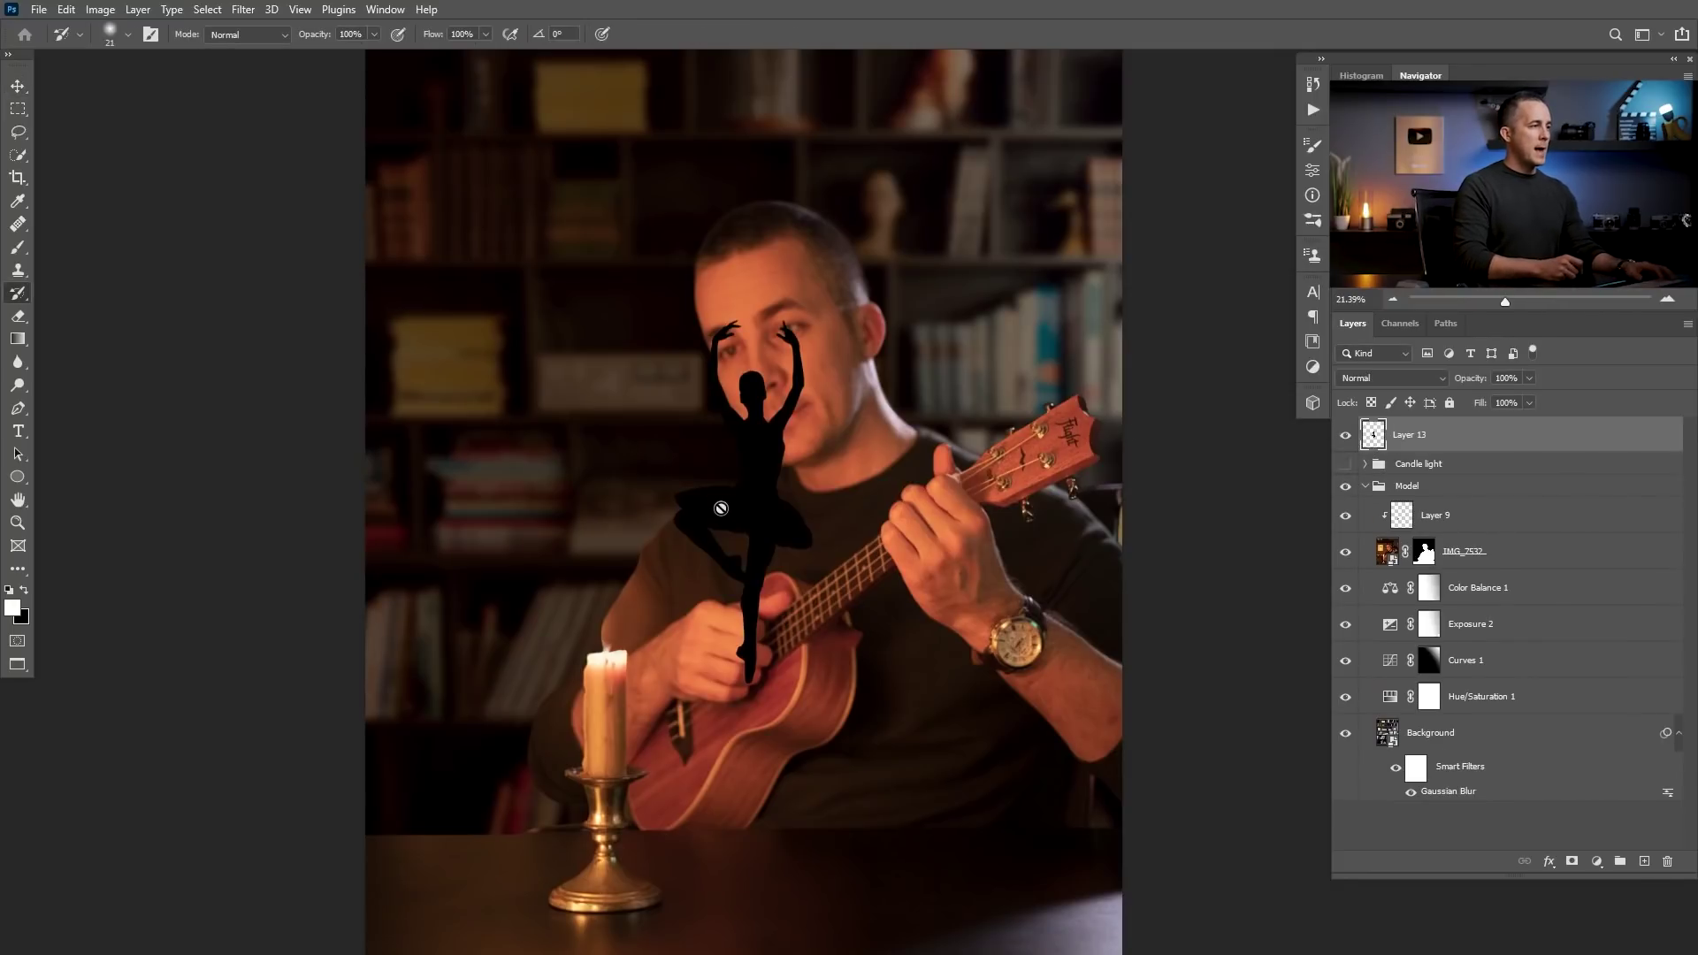
{"action": "left_click_drag", "start_coordinate": [743, 513], "coordinate": [630, 504]}
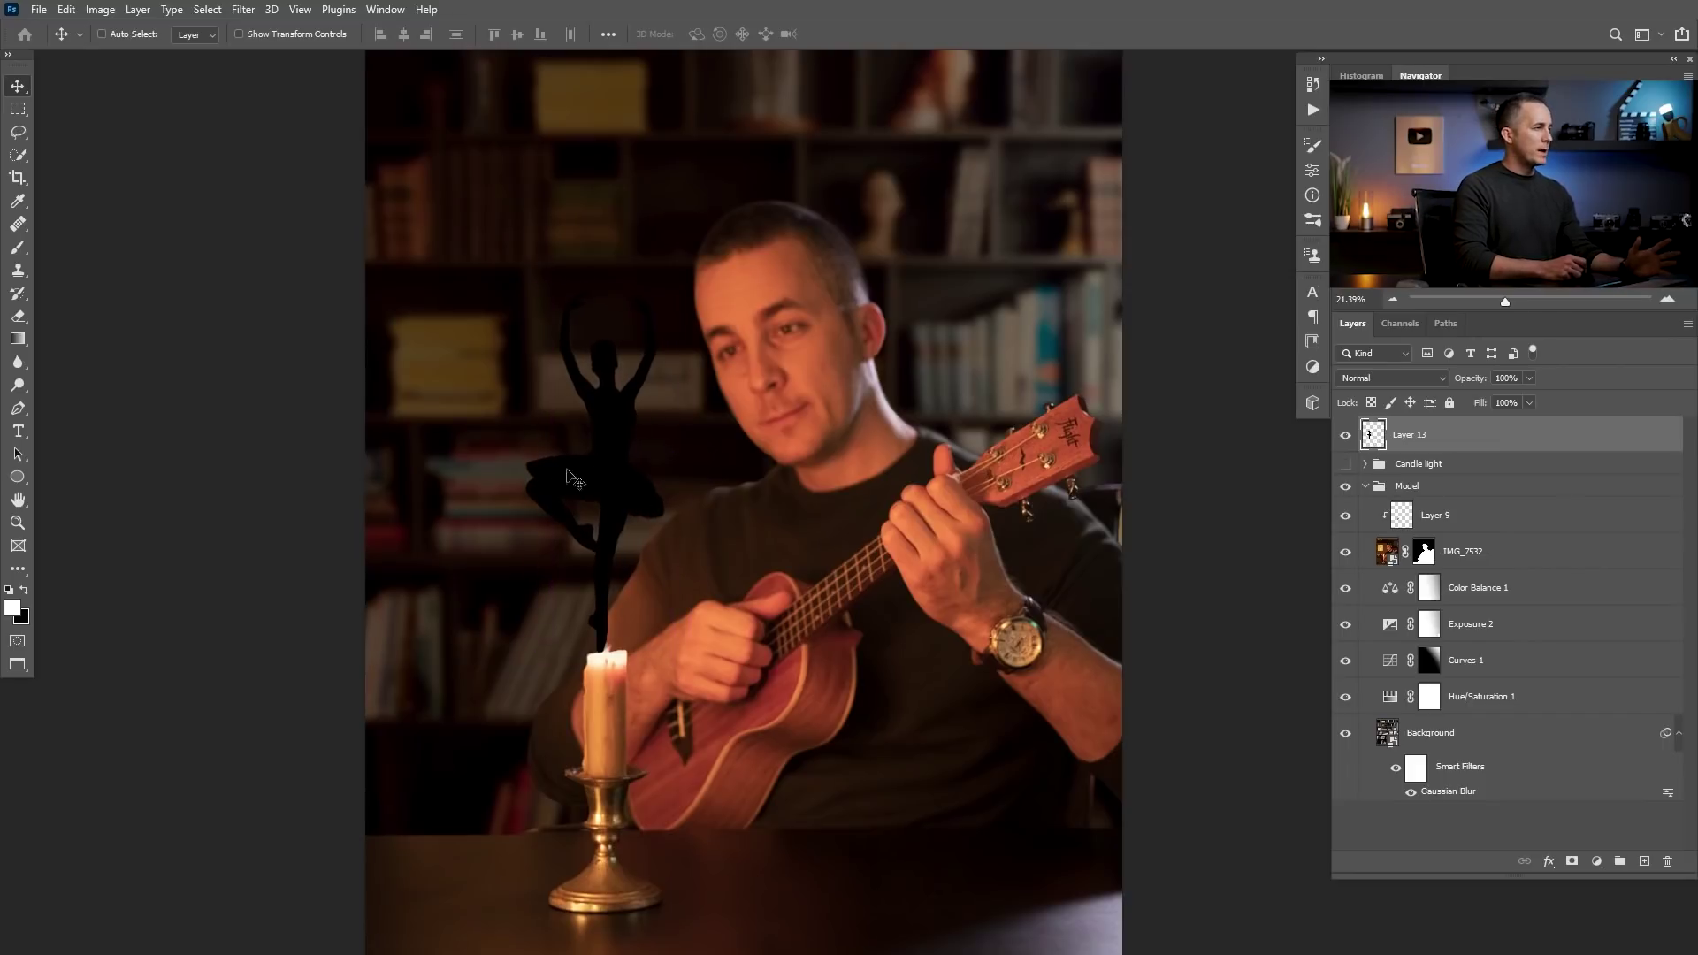
- Select the silhouette's shape, fill it with the red color d20707 and clear the selection
{"action": "left_click", "coordinate": [1373, 440], "text": "ctrl"}
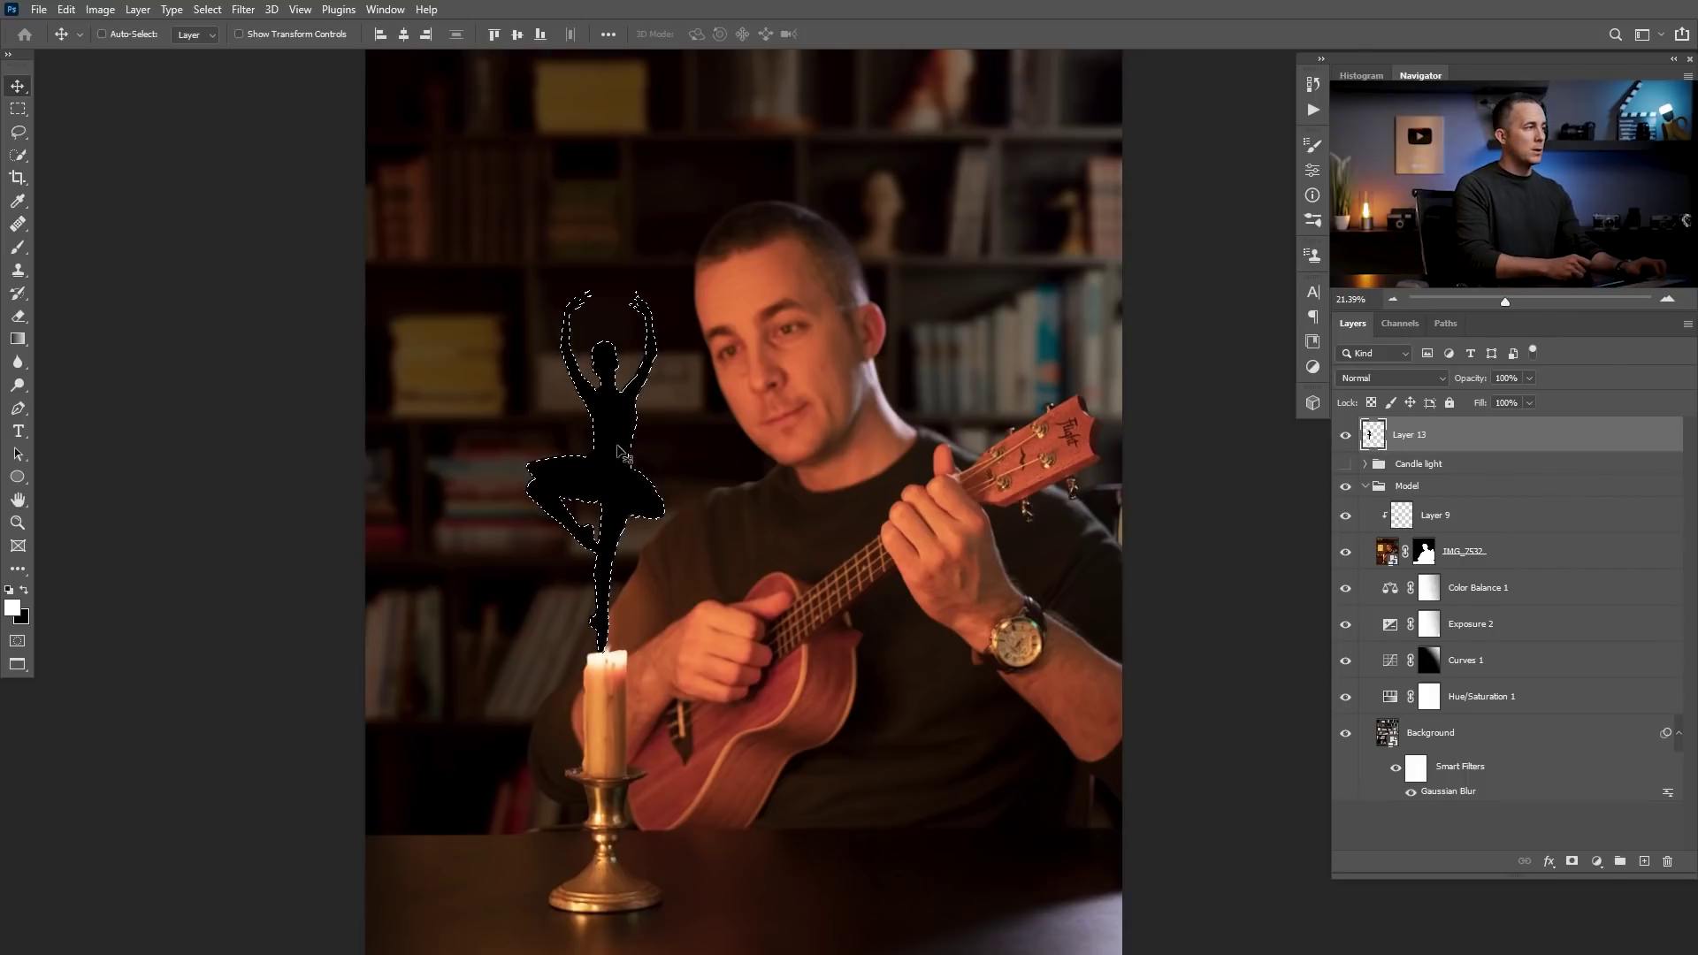
{"action": "left_click", "coordinate": [16, 607]}
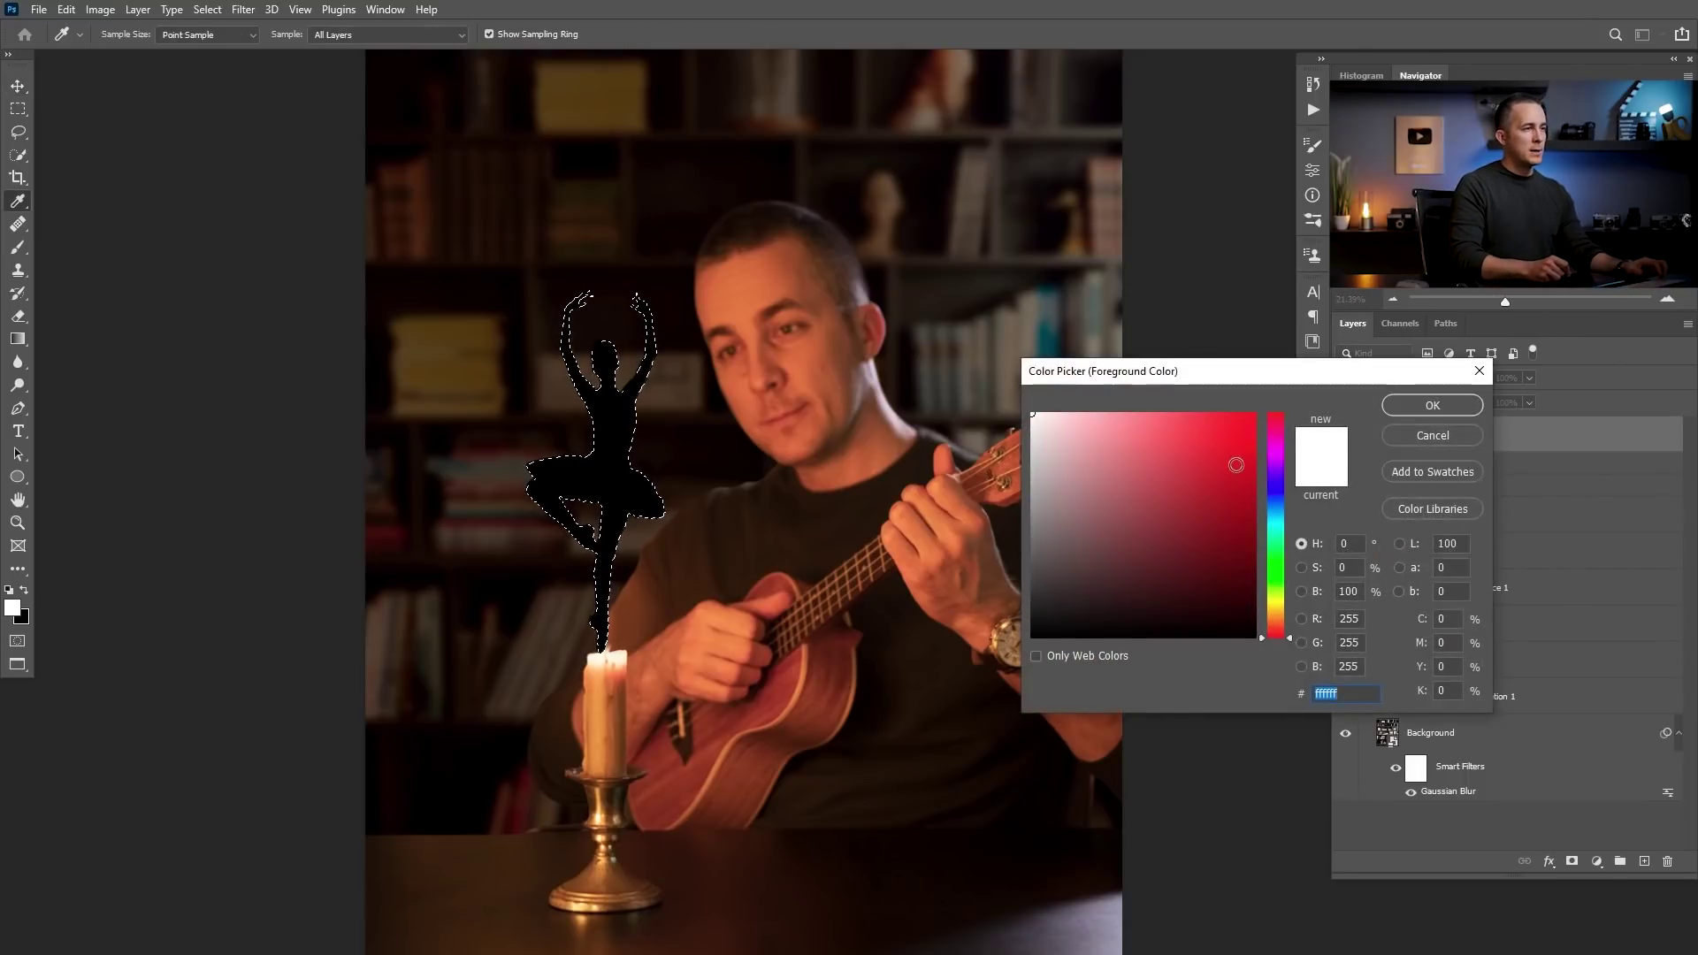
{"action": "left_click", "coordinate": [1254, 451]}
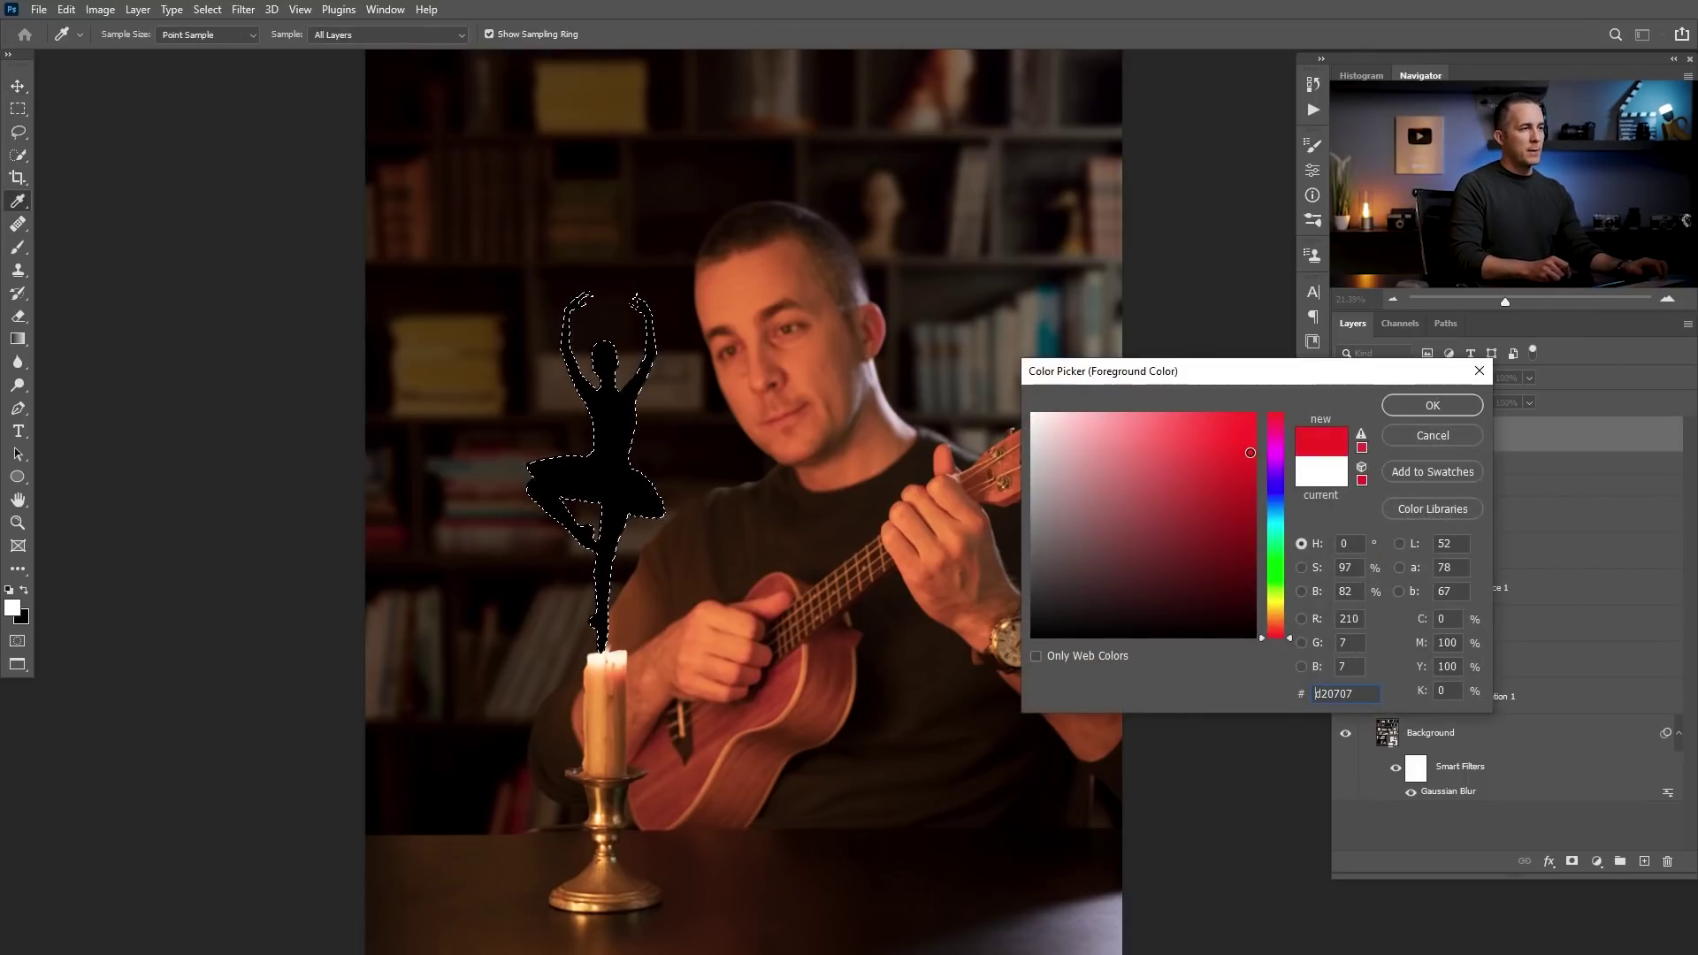
{"action": "left_click", "coordinate": [1433, 405]}
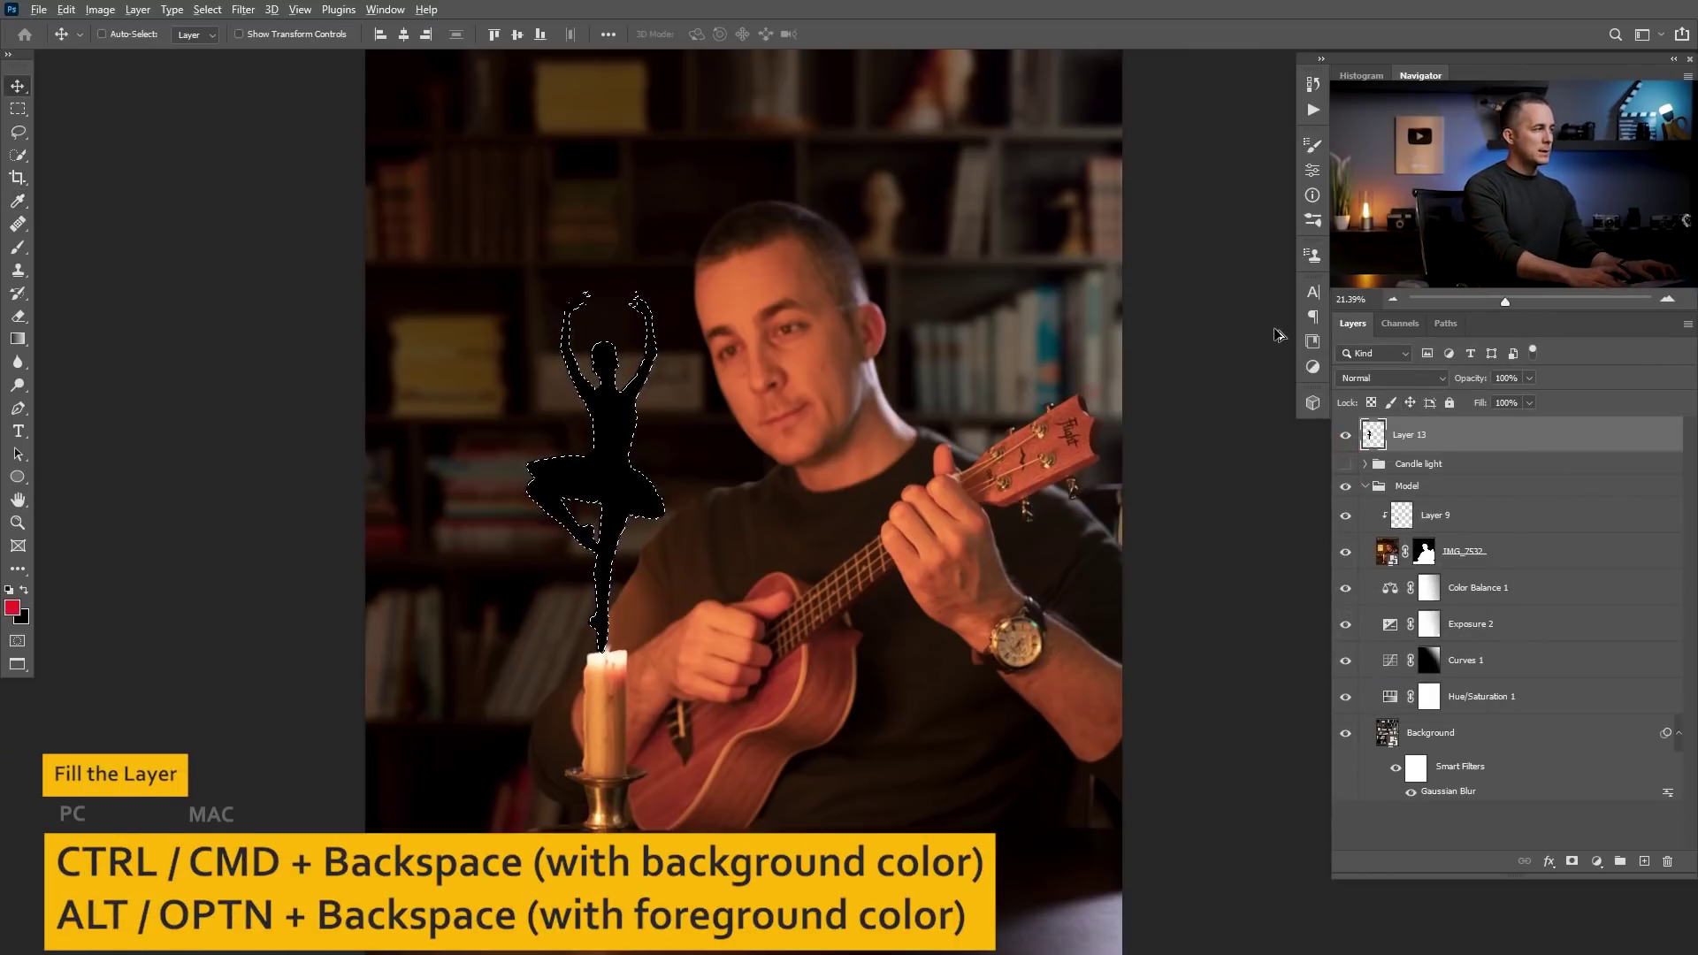
{"action": "key", "text": "alt+BackSpace"}
{"action": "key", "text": "ctrl+d"}
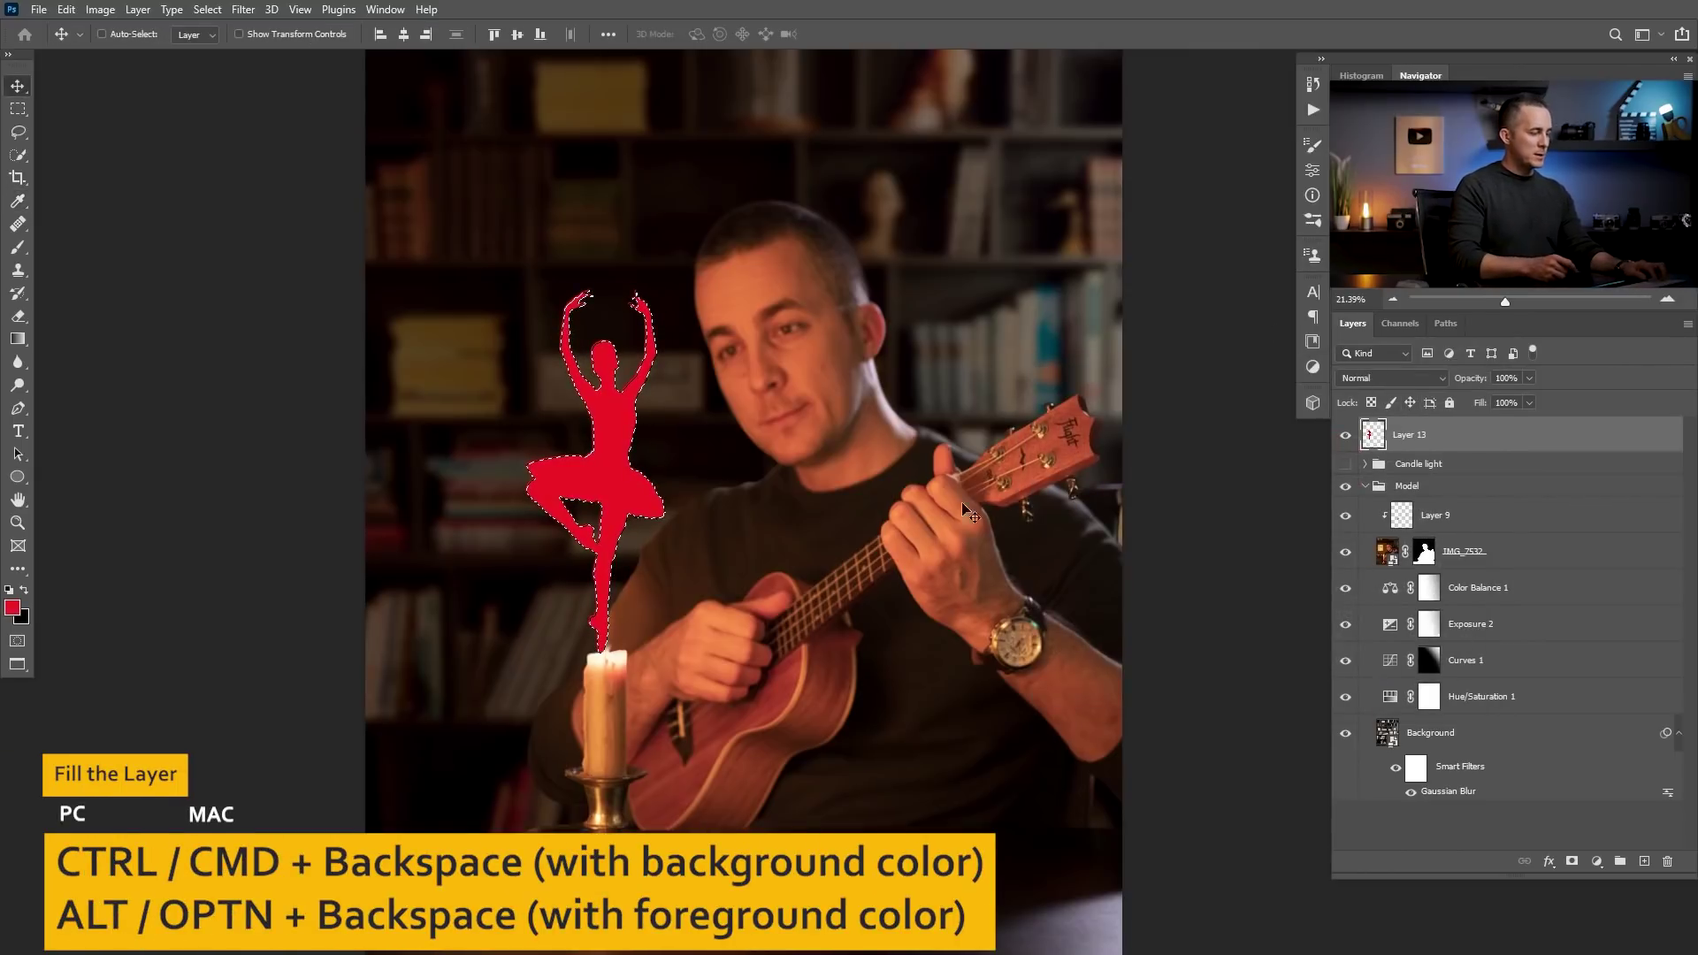
- Nudge the red silhouette so that the dancer's toe sits on the candle wick
{"action": "left_click_drag", "start_coordinate": [610, 529], "coordinate": [618, 524]}
{"action": "scroll", "coordinate": [597, 651], "scroll_direction": "up", "scroll_amount": 5}
{"action": "left_click_drag", "start_coordinate": [637, 610], "coordinate": [639, 617]}
{"action": "scroll", "coordinate": [640, 617], "scroll_direction": "down", "scroll_amount": 5}
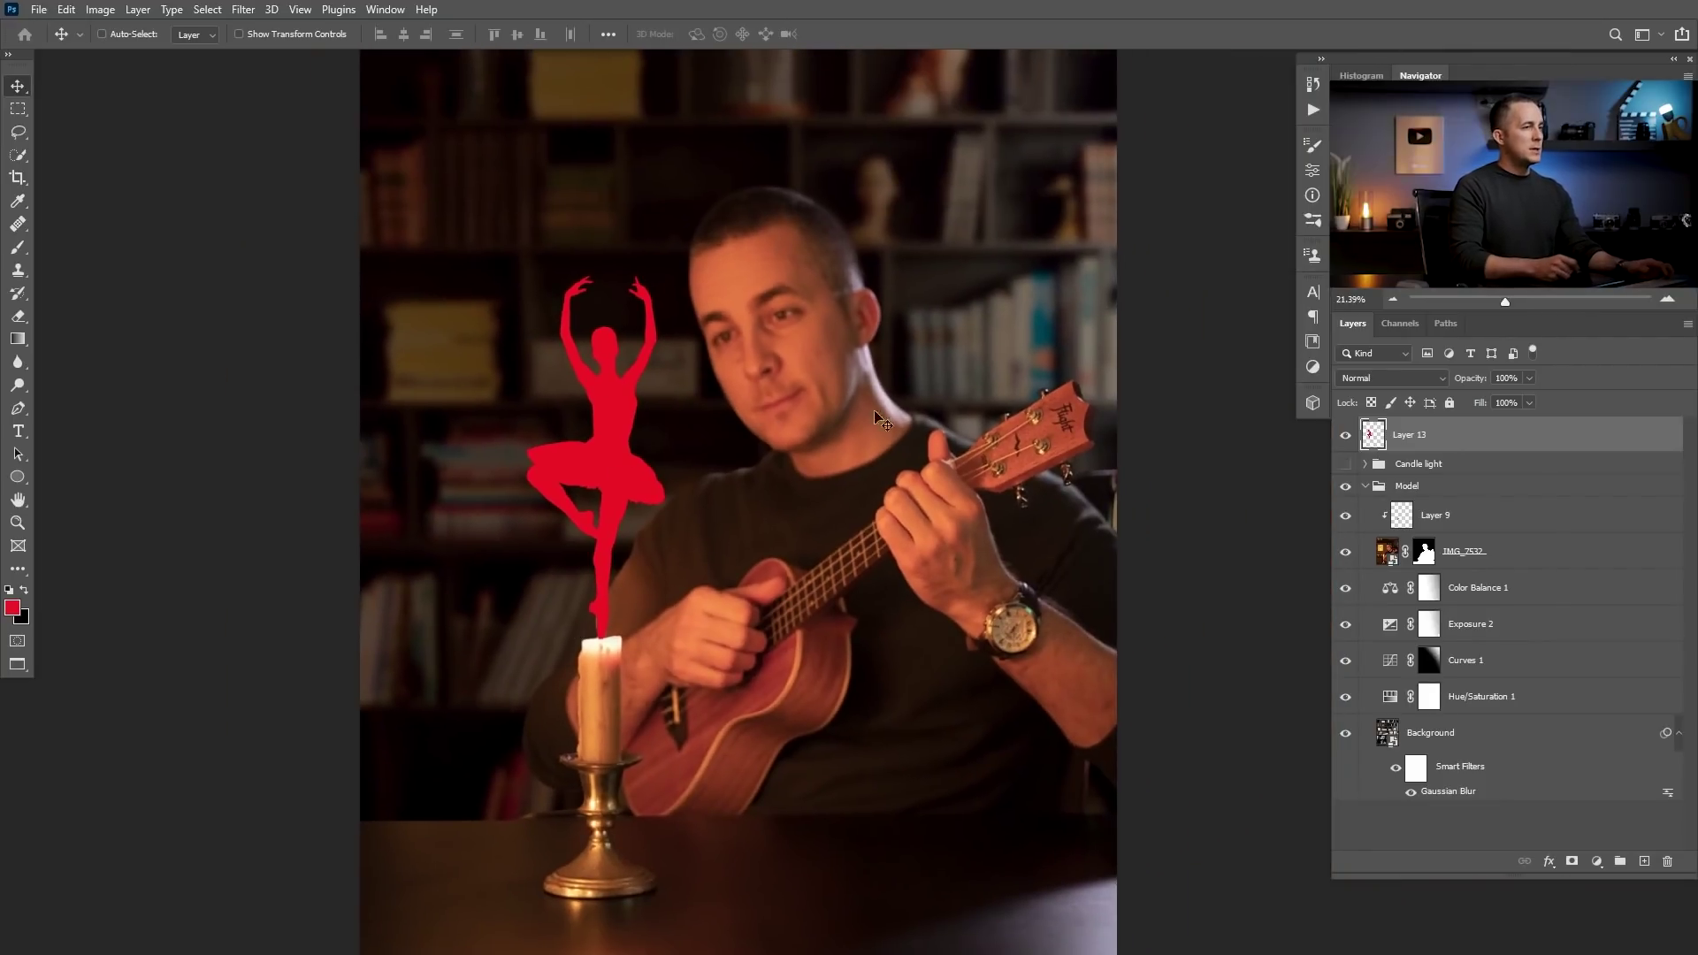
- Compare the silhouette with the finished flame by briefly showing the Candle light group, leaving the group hidden
{"action": "left_click", "coordinate": [1345, 465]}
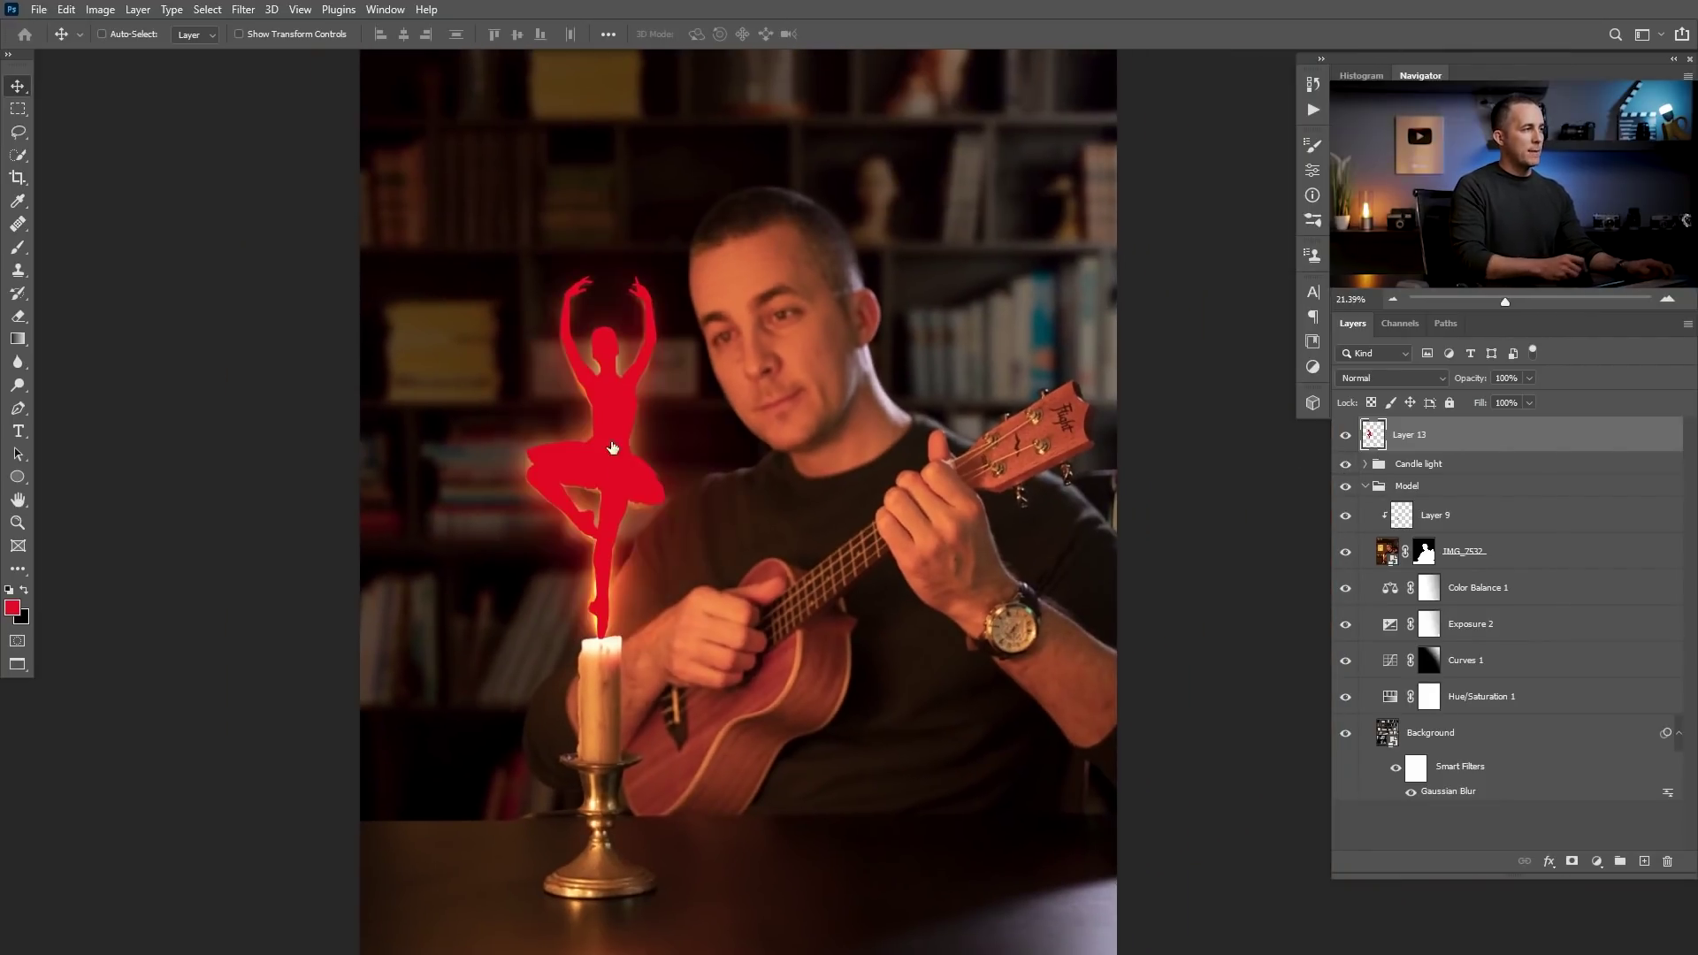
{"action": "left_click", "coordinate": [1344, 468]}
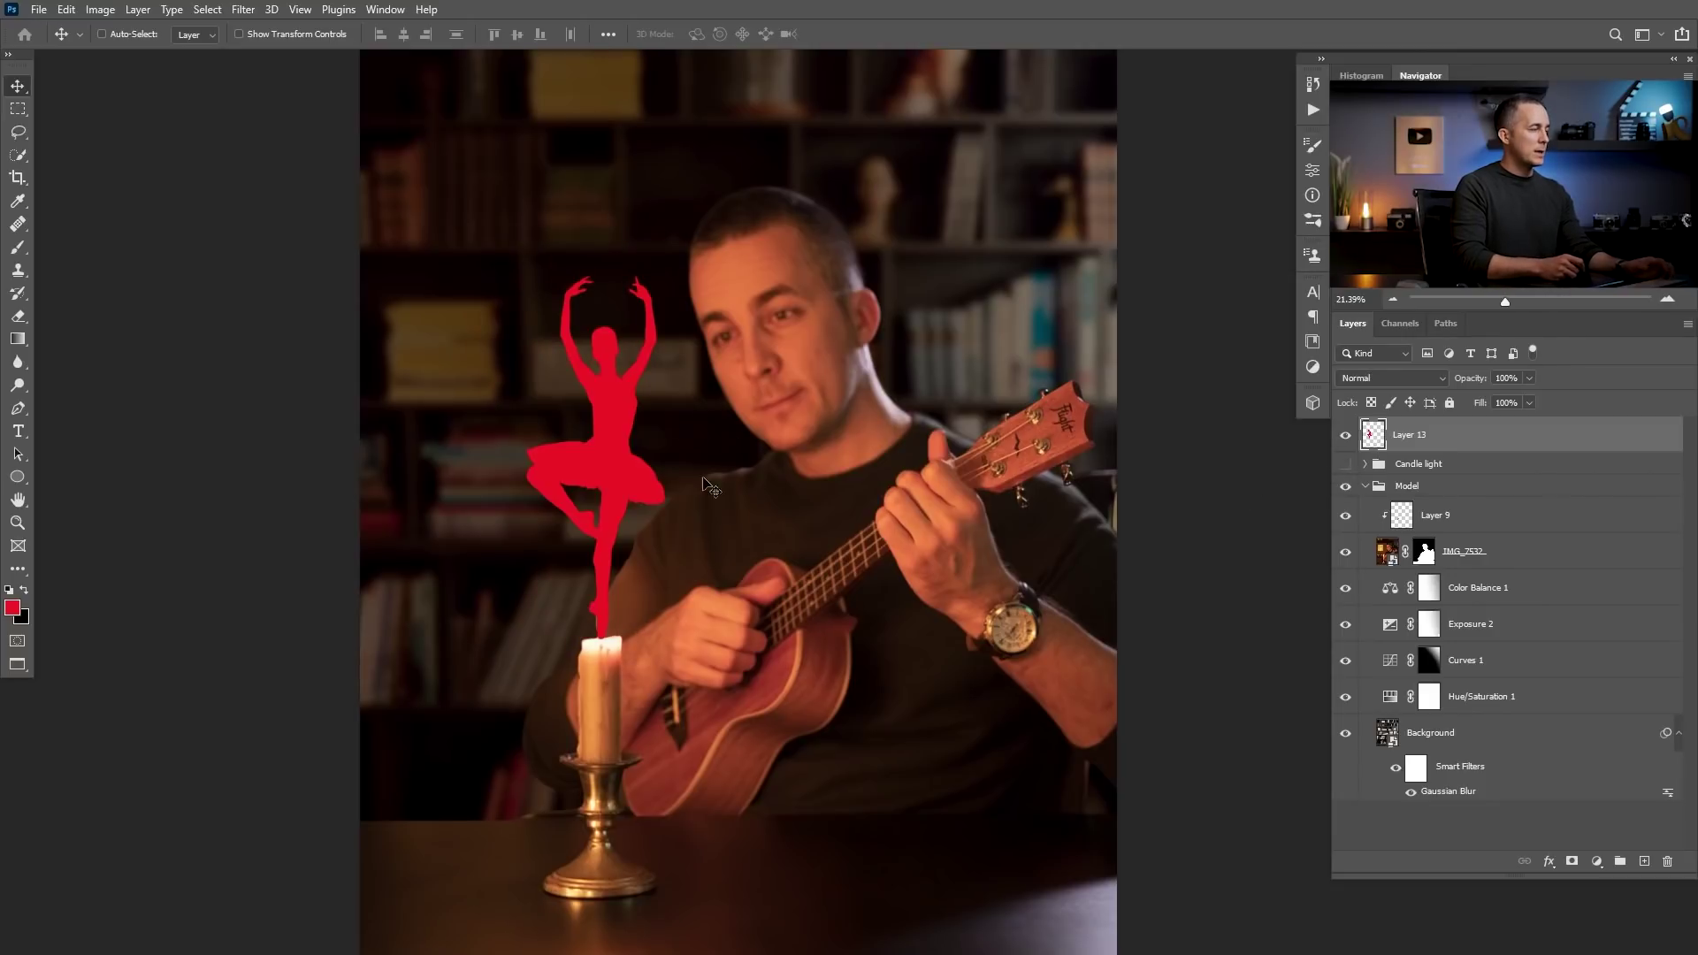
{"action": "left_click_drag", "start_coordinate": [648, 550], "coordinate": [648, 566]}
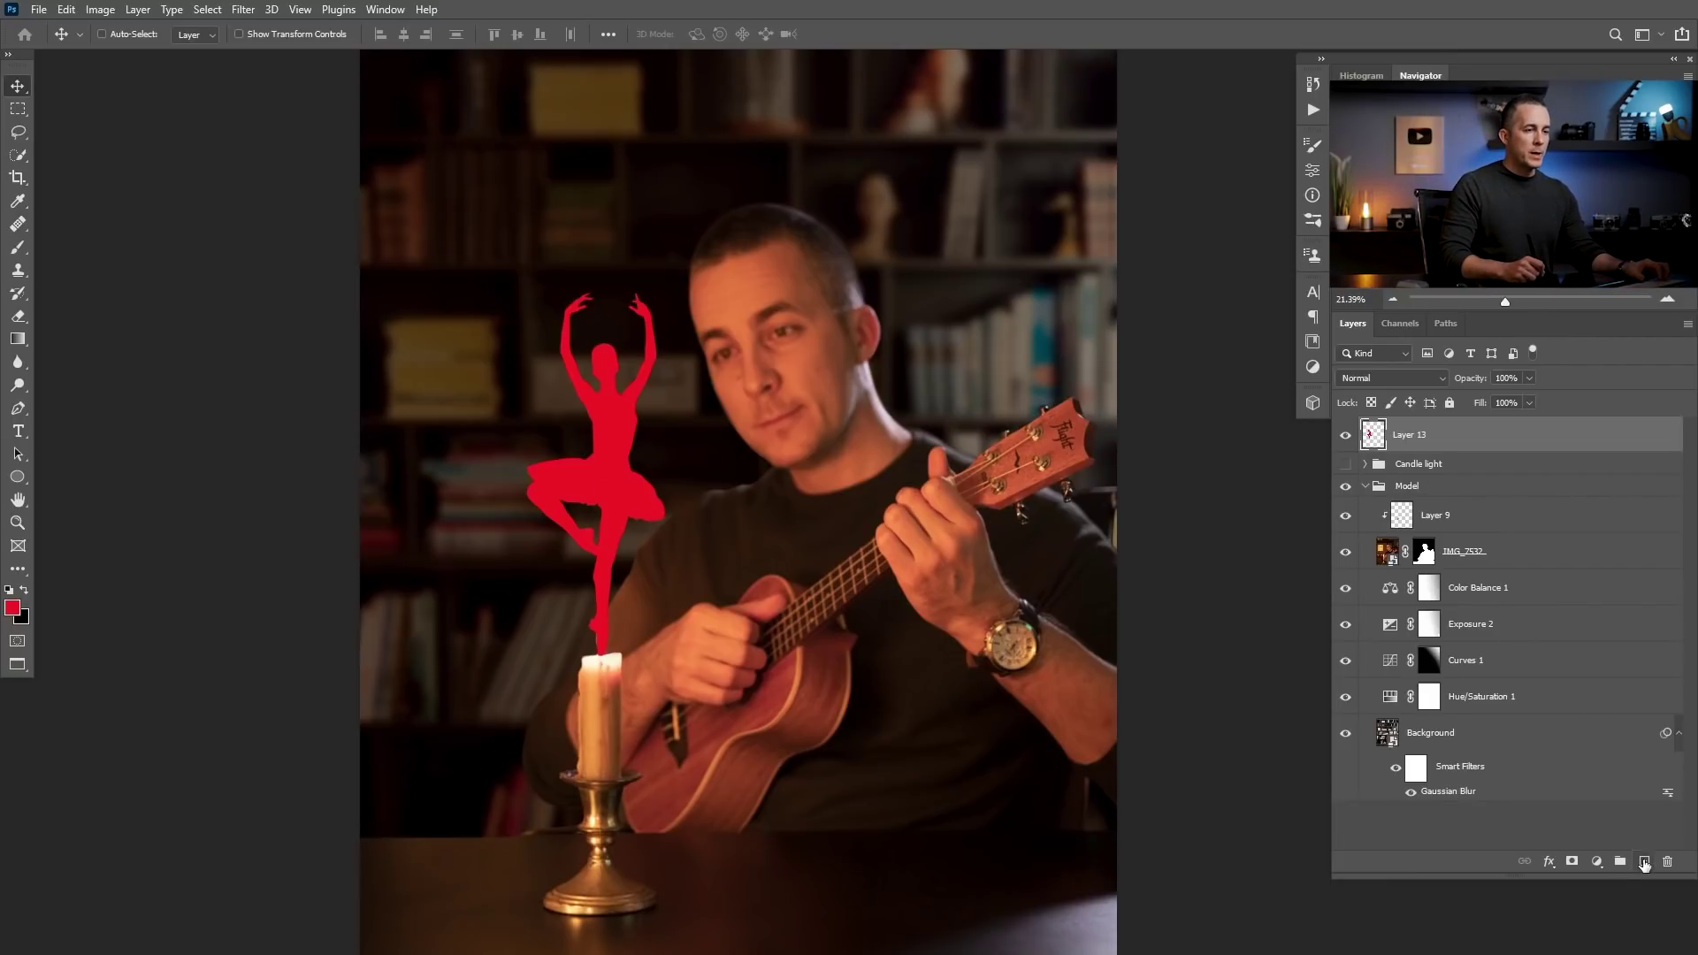
- Add a new layer above the silhouette and set up the Hard Round Pressure Opacity brush at 80 px with 100% opacity
{"action": "left_click", "coordinate": [1643, 862]}
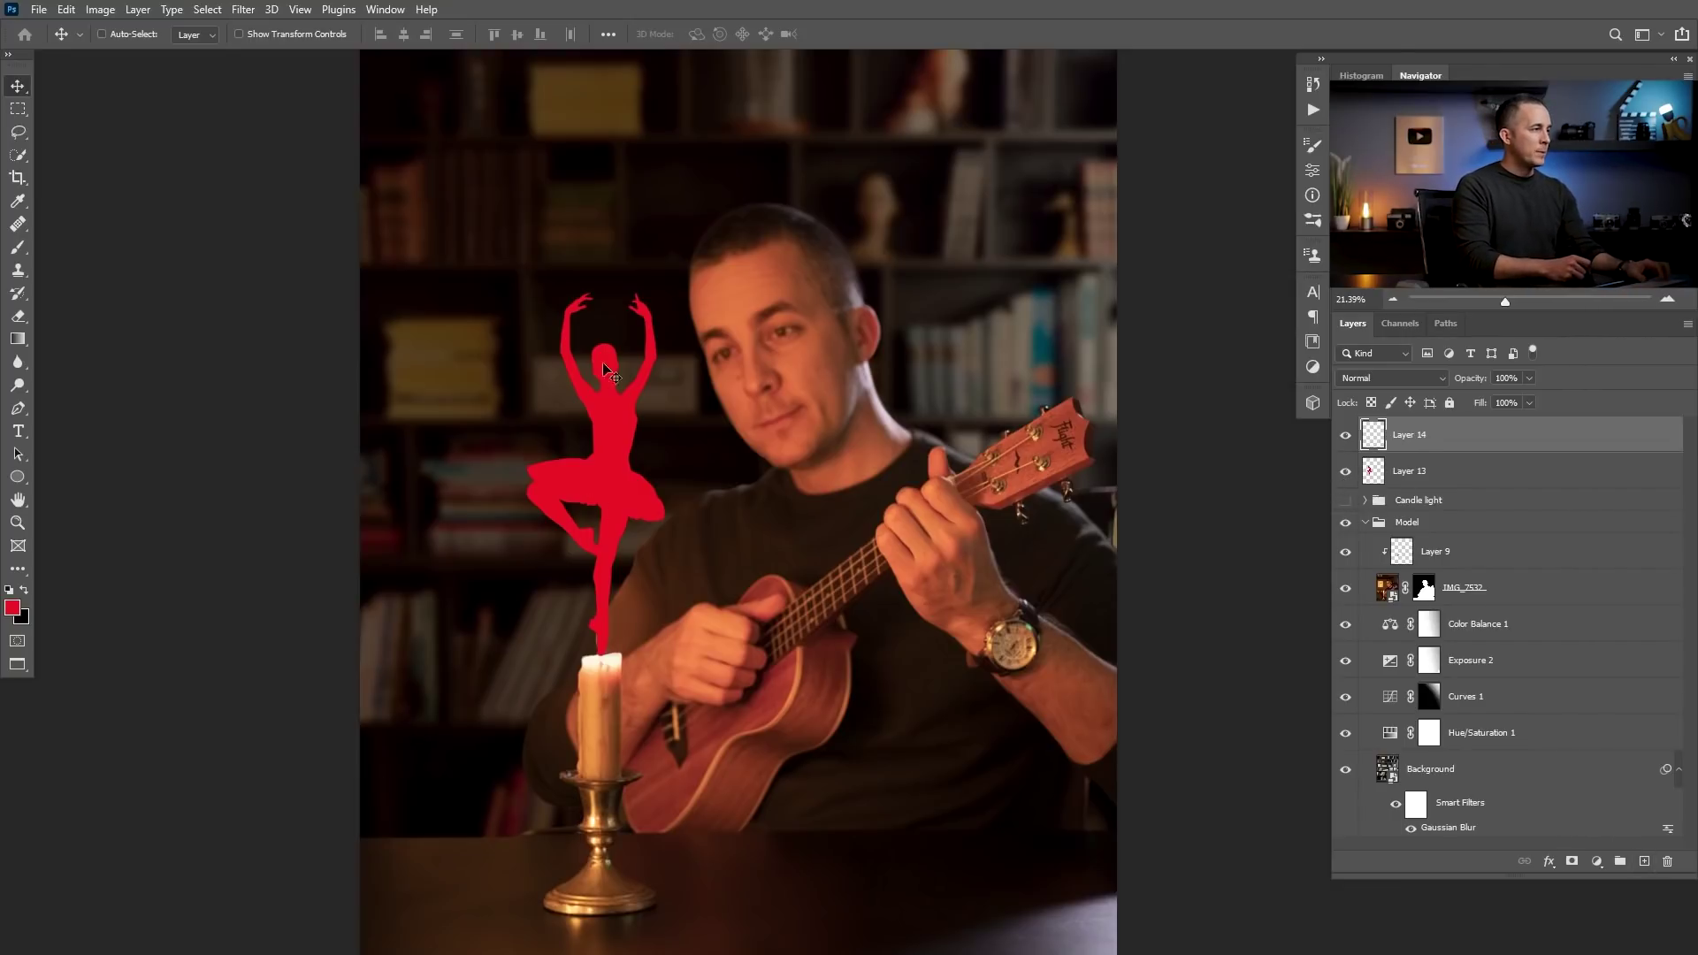
{"action": "scroll", "coordinate": [619, 469], "scroll_direction": "up", "scroll_amount": 2}
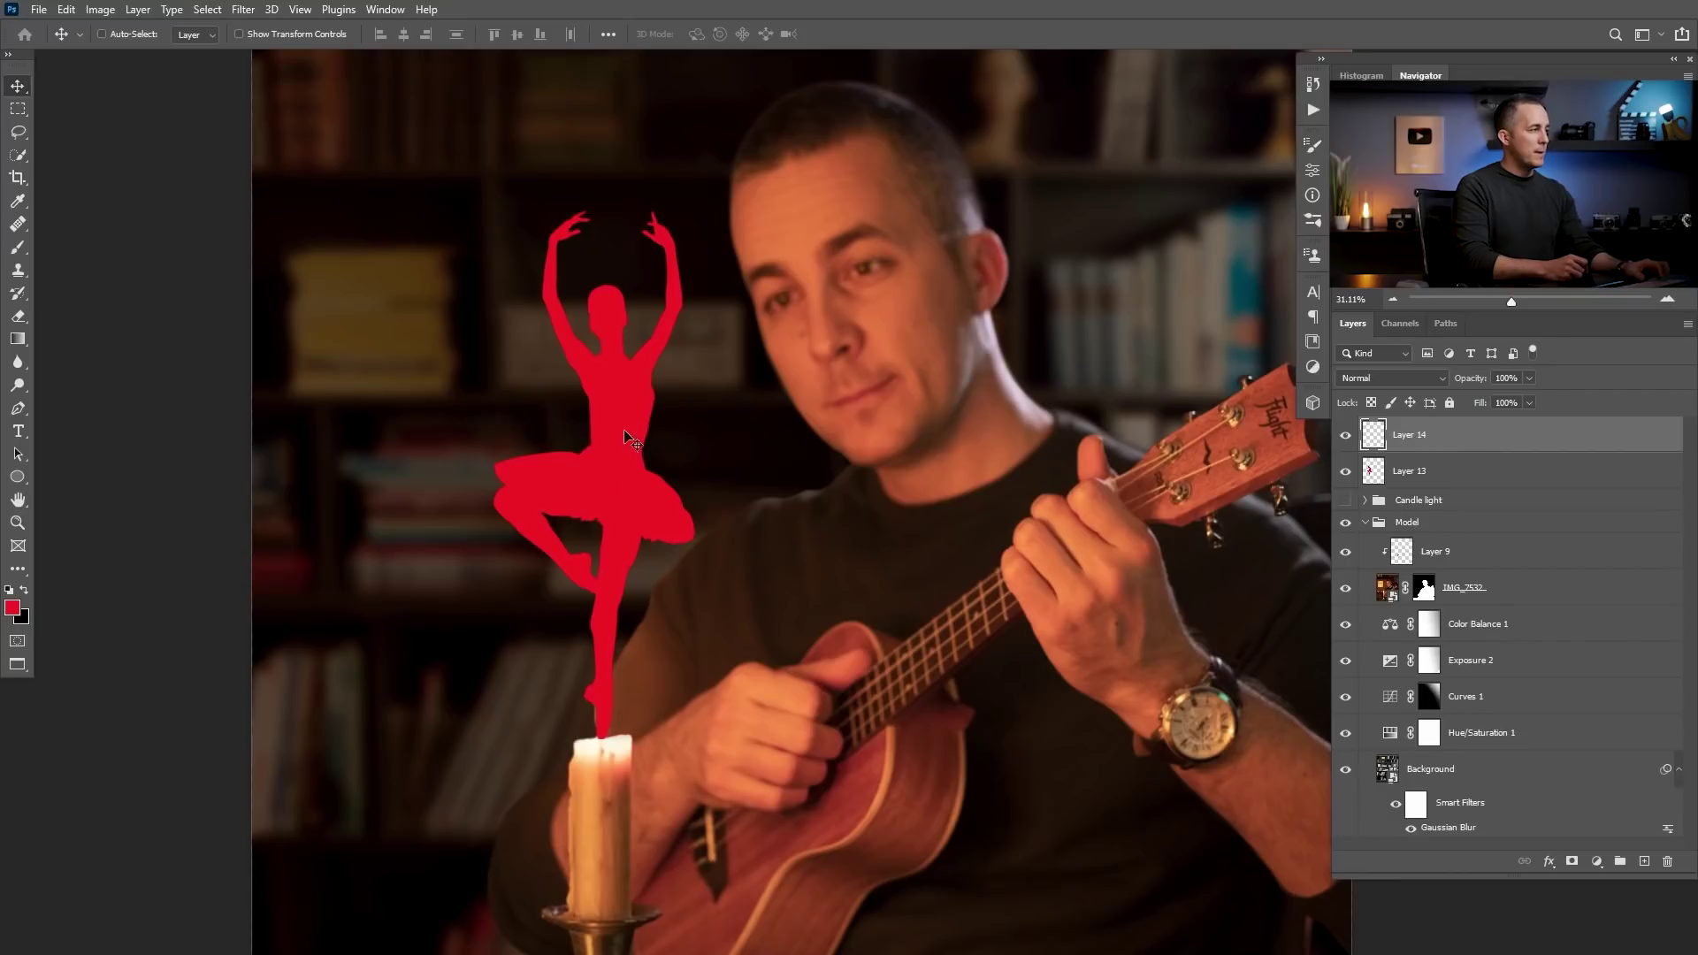
{"action": "left_click", "coordinate": [18, 247]}
{"action": "right_click", "coordinate": [710, 301]}
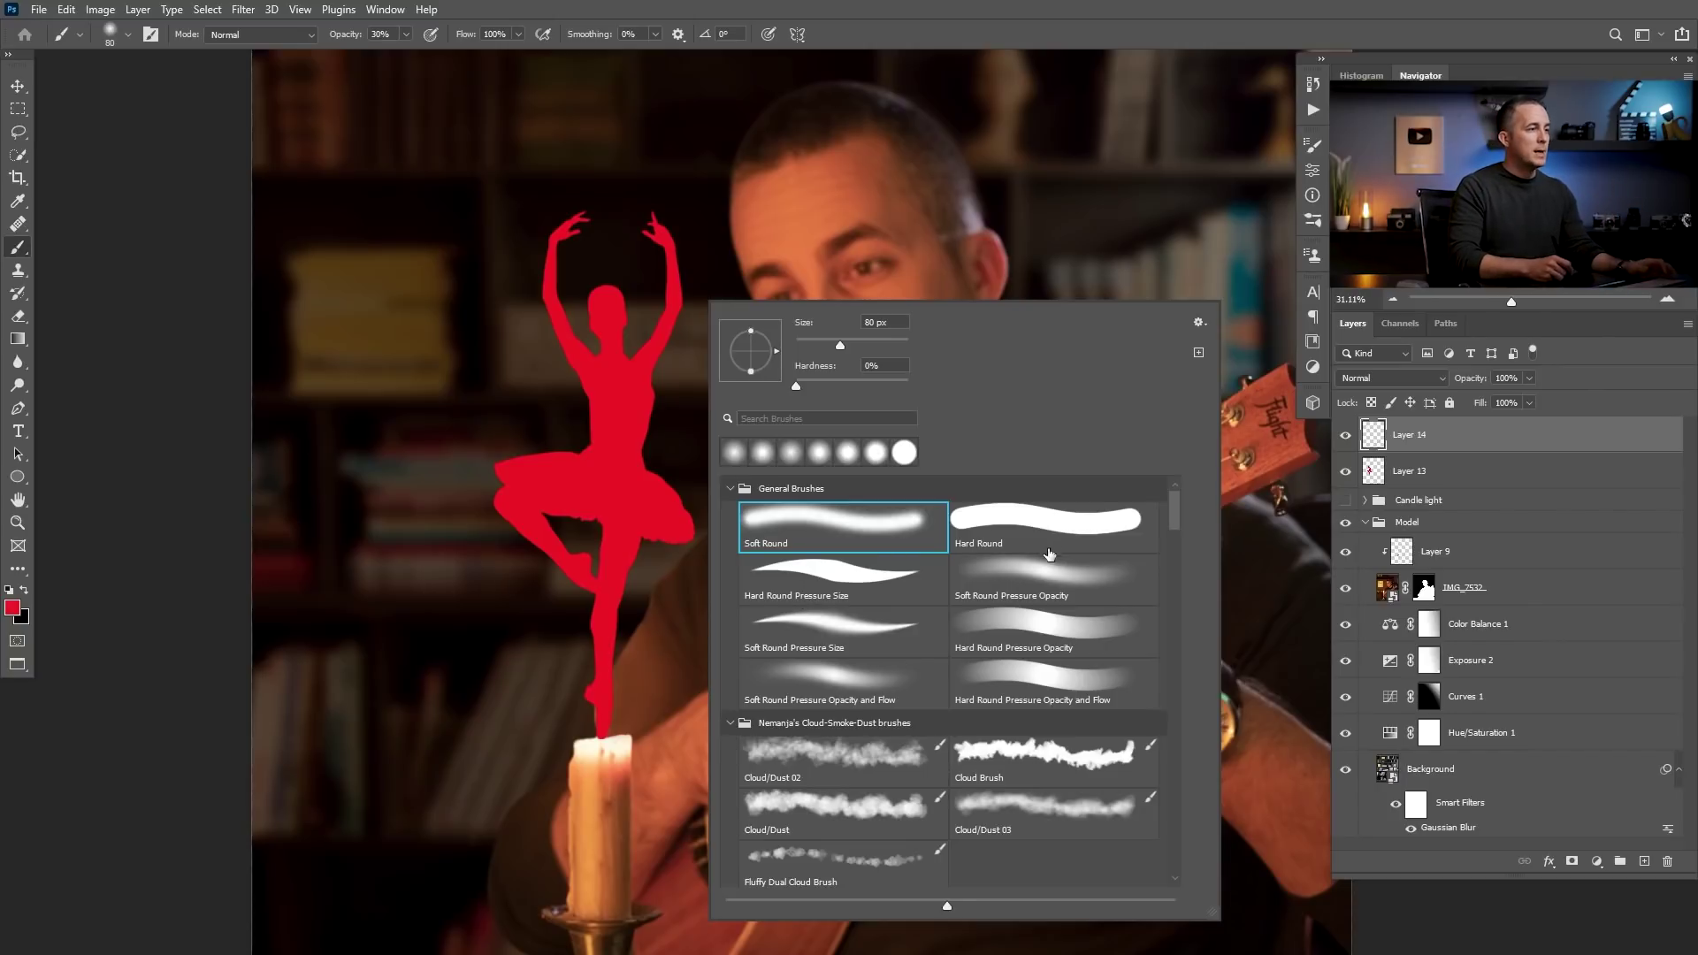
{"action": "left_click", "coordinate": [1029, 623]}
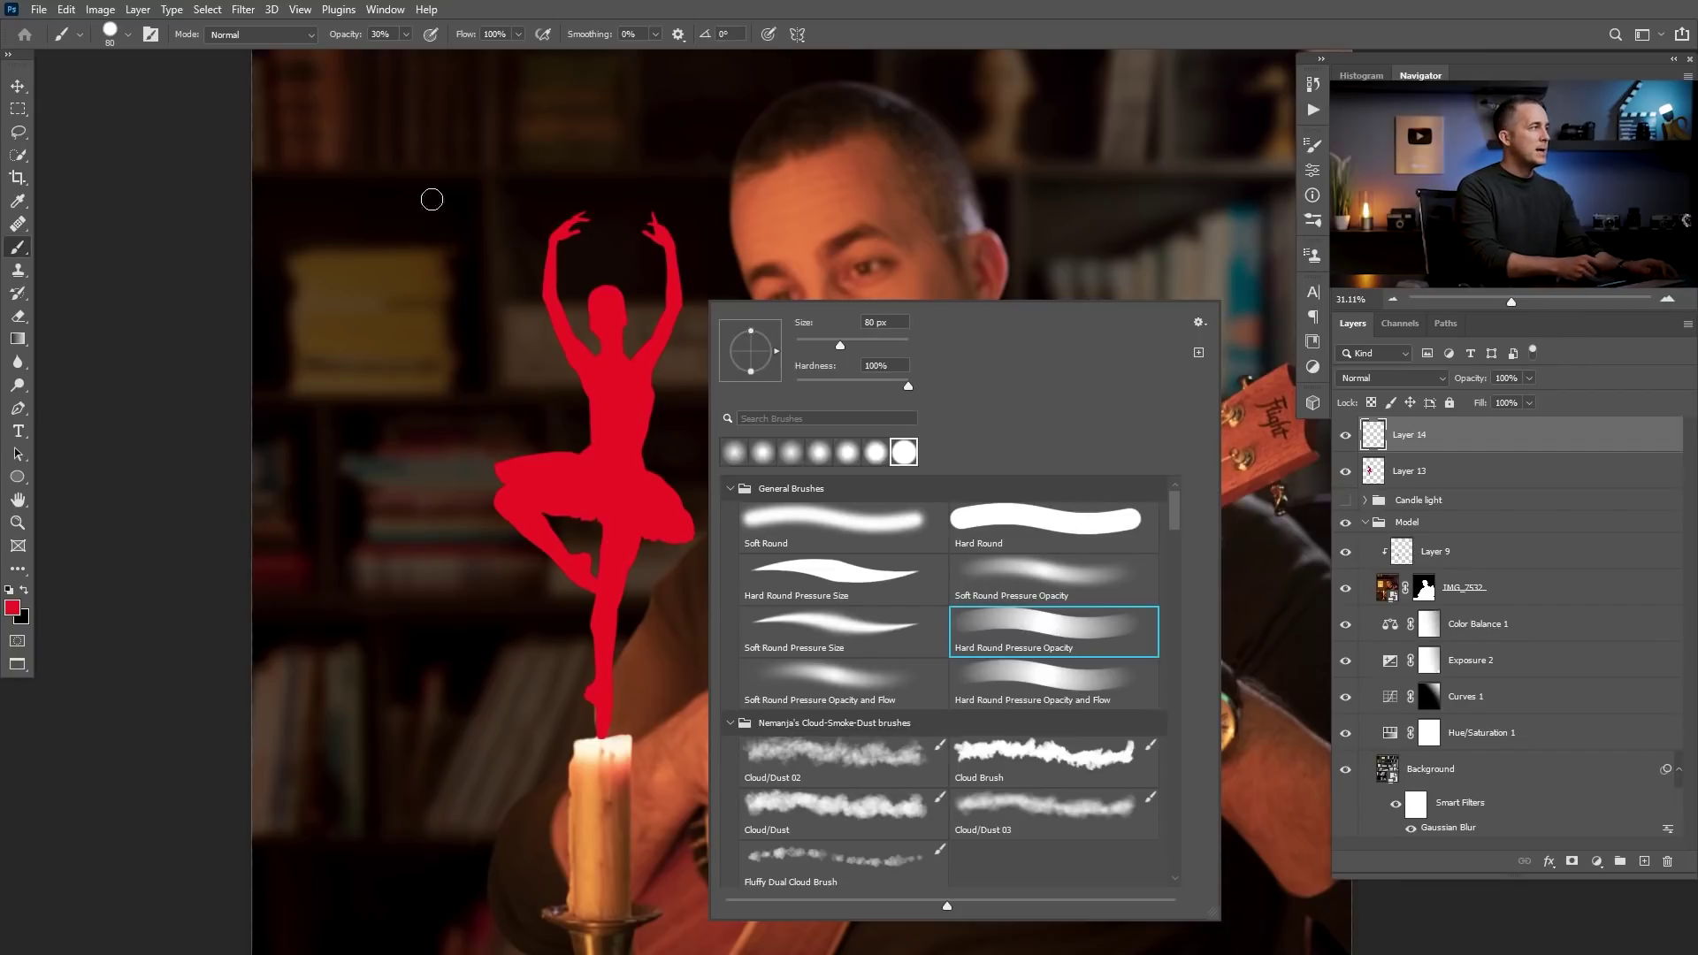
{"action": "left_click_drag", "start_coordinate": [345, 37], "coordinate": [461, 44]}
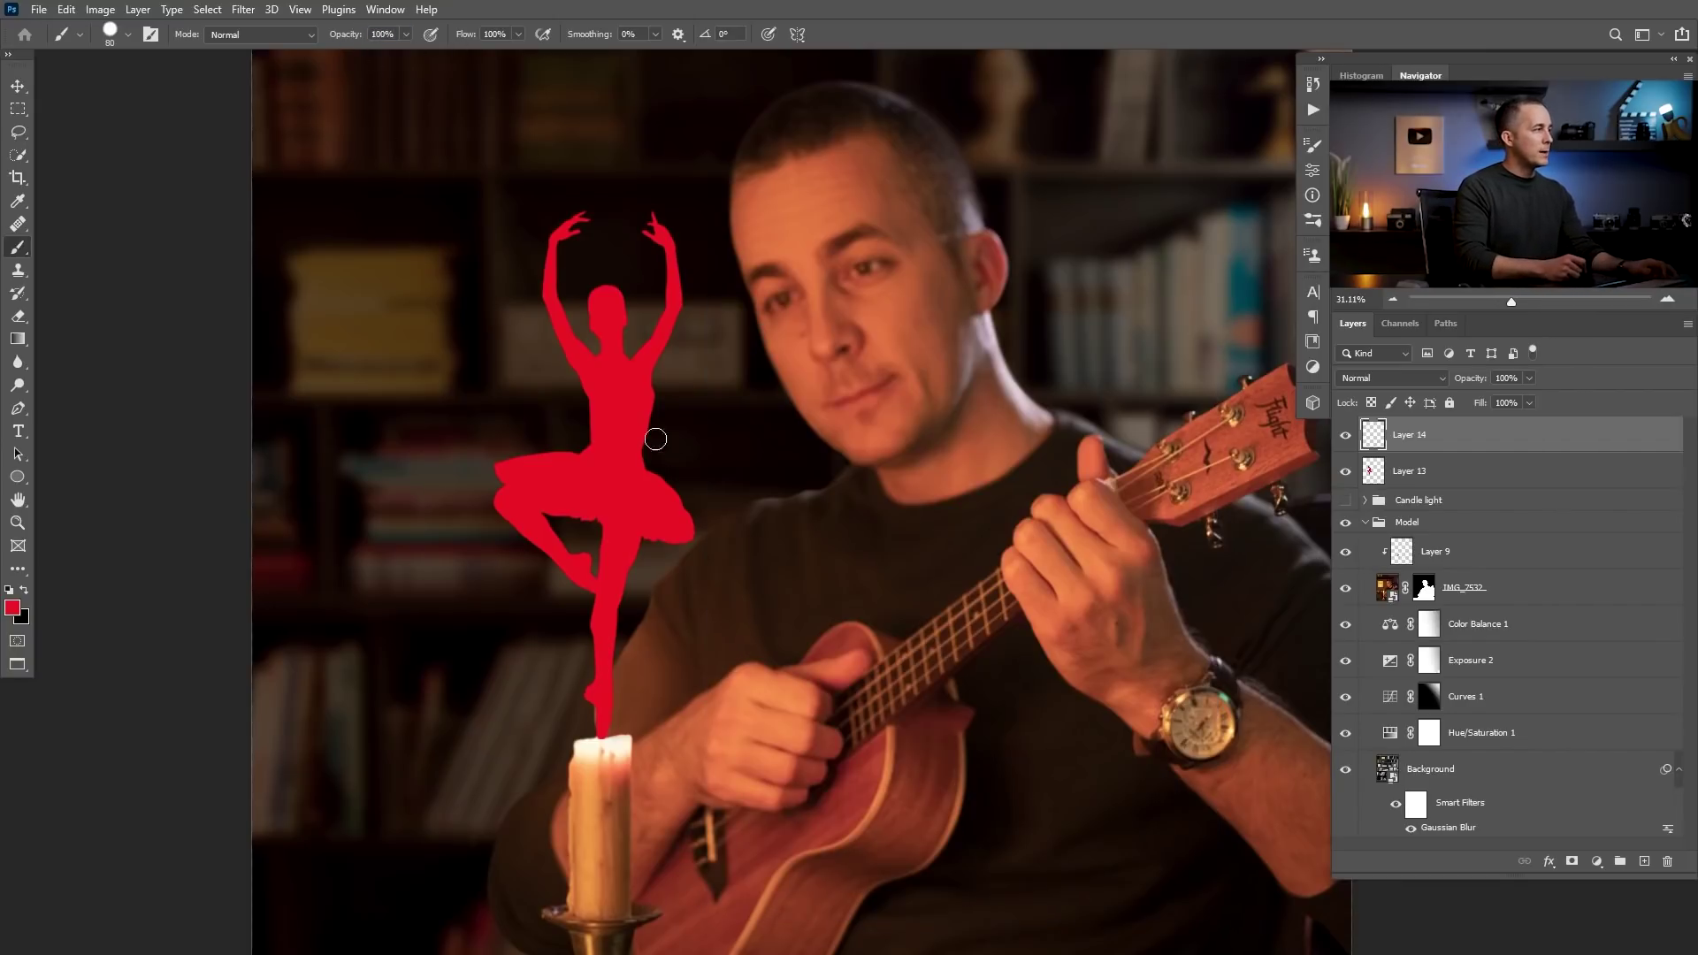
- Paint semi-transparent red strokes around the dancer's arms, head, torso, skirt and legs on the new layer, reducing the brush to 50 px
{"action": "mouse_move", "coordinate": [677, 491]}
{"action": "left_mouse_down"}
{"action": "mouse_move", "coordinate": [677, 426]}
{"action": "mouse_move", "coordinate": [721, 387]}
{"action": "mouse_move", "coordinate": [757, 453]}
{"action": "mouse_move", "coordinate": [830, 468]}
{"action": "mouse_move", "coordinate": [820, 391]}
{"action": "mouse_move", "coordinate": [770, 374]}
{"action": "mouse_move", "coordinate": [719, 535]}
{"action": "mouse_move", "coordinate": [642, 535]}
{"action": "mouse_move", "coordinate": [711, 485]}
{"action": "mouse_move", "coordinate": [790, 533]}
{"action": "mouse_move", "coordinate": [861, 498]}
{"action": "mouse_move", "coordinate": [861, 390]}
{"action": "mouse_move", "coordinate": [783, 305]}
{"action": "mouse_move", "coordinate": [603, 331]}
{"action": "mouse_move", "coordinate": [724, 393]}
{"action": "mouse_move", "coordinate": [658, 238]}
{"action": "mouse_move", "coordinate": [697, 235]}
{"action": "mouse_move", "coordinate": [691, 186]}
{"action": "mouse_move", "coordinate": [586, 208]}
{"action": "mouse_move", "coordinate": [581, 139]}
{"action": "mouse_move", "coordinate": [460, 189]}
{"action": "mouse_move", "coordinate": [425, 229]}
{"action": "mouse_move", "coordinate": [464, 266]}
{"action": "mouse_move", "coordinate": [450, 370]}
{"action": "left_mouse_up"}
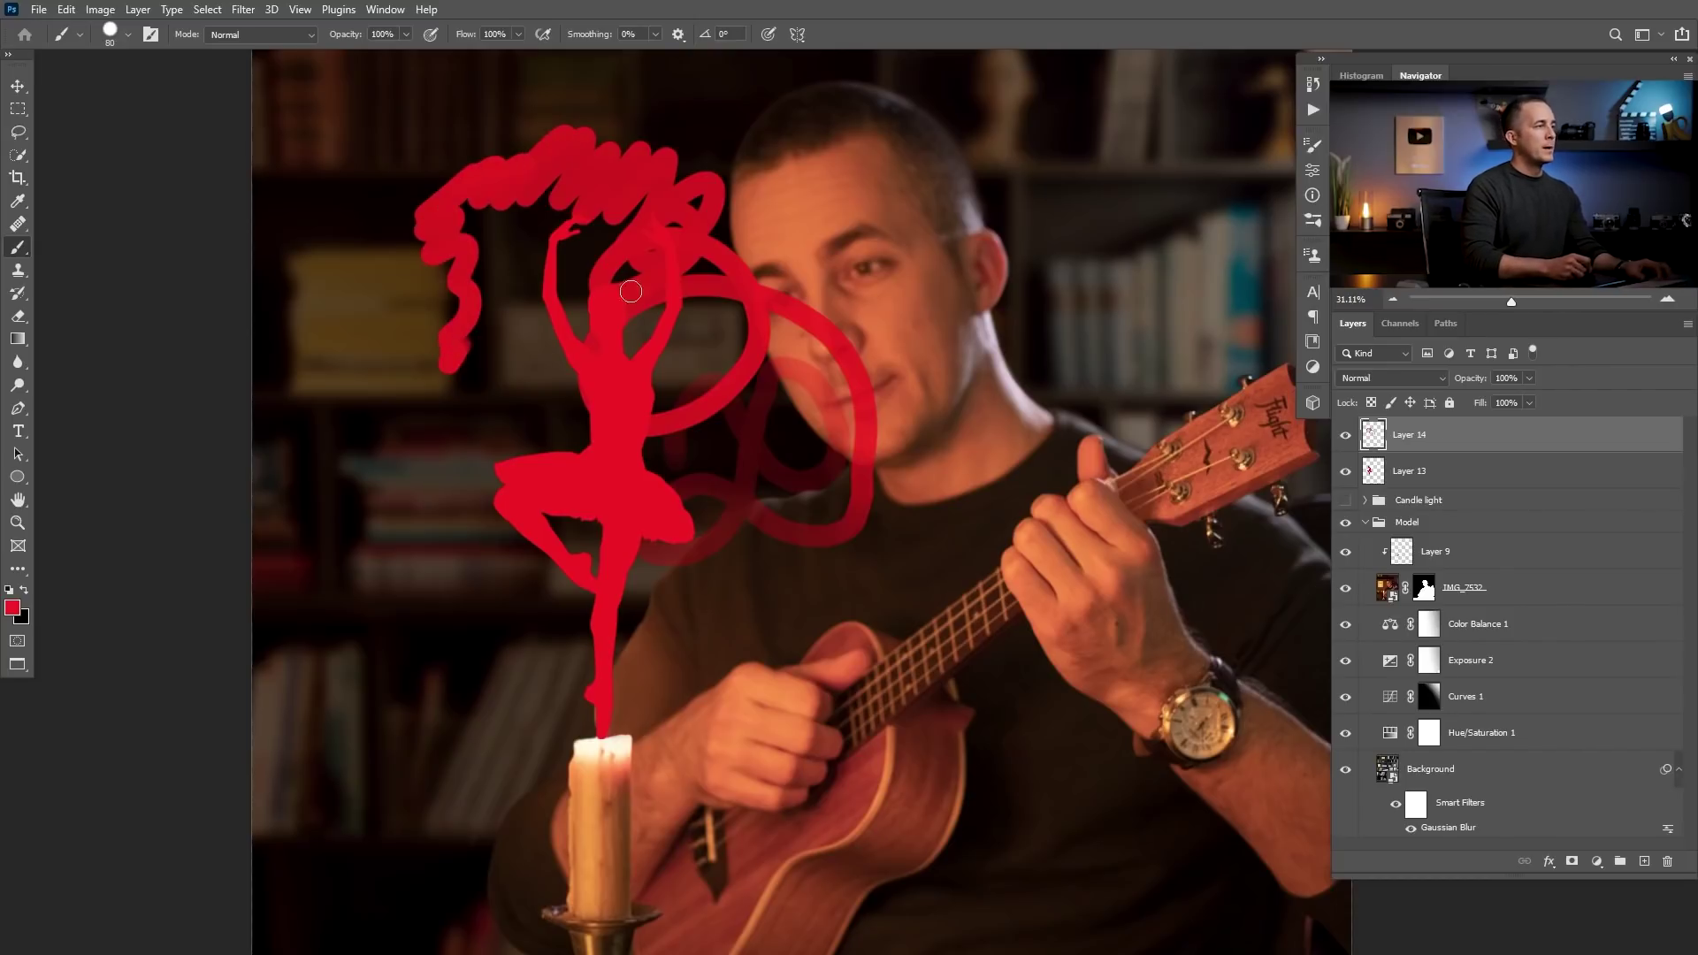
{"action": "key", "text": "ctrl+z"}
{"action": "mouse_move", "coordinate": [636, 431]}
{"action": "left_mouse_down"}
{"action": "mouse_move", "coordinate": [662, 409]}
{"action": "mouse_move", "coordinate": [650, 403]}
{"action": "mouse_move", "coordinate": [674, 457]}
{"action": "left_mouse_up"}
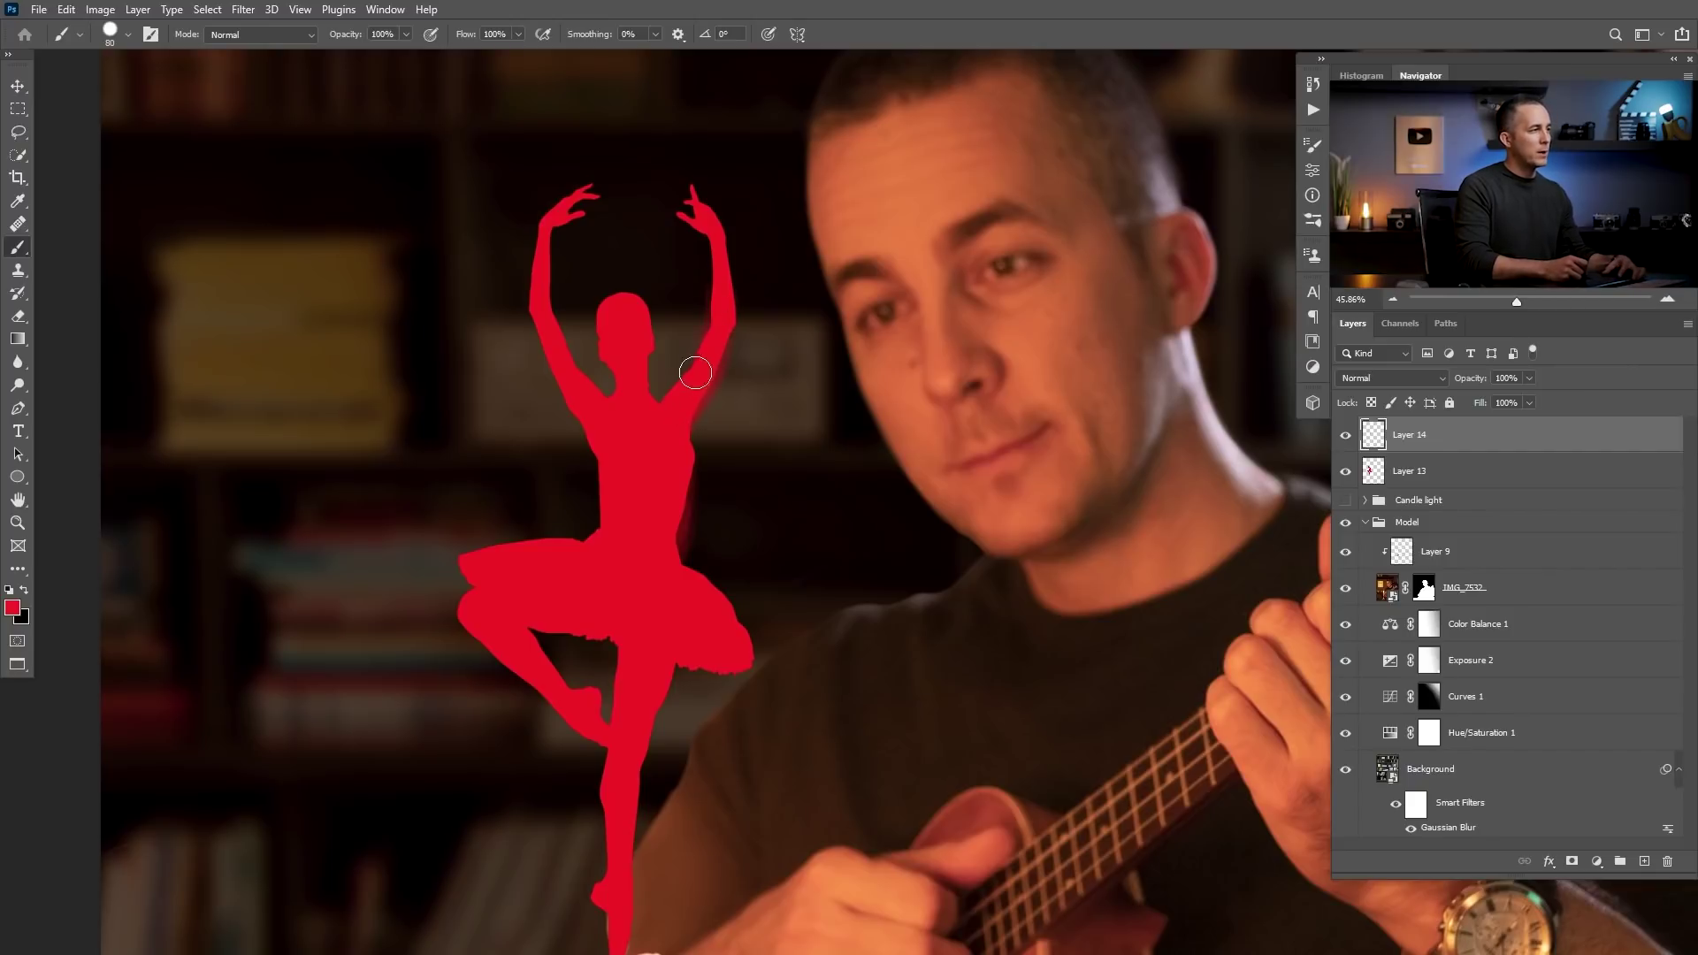
{"action": "key", "text": "bracketleft"}
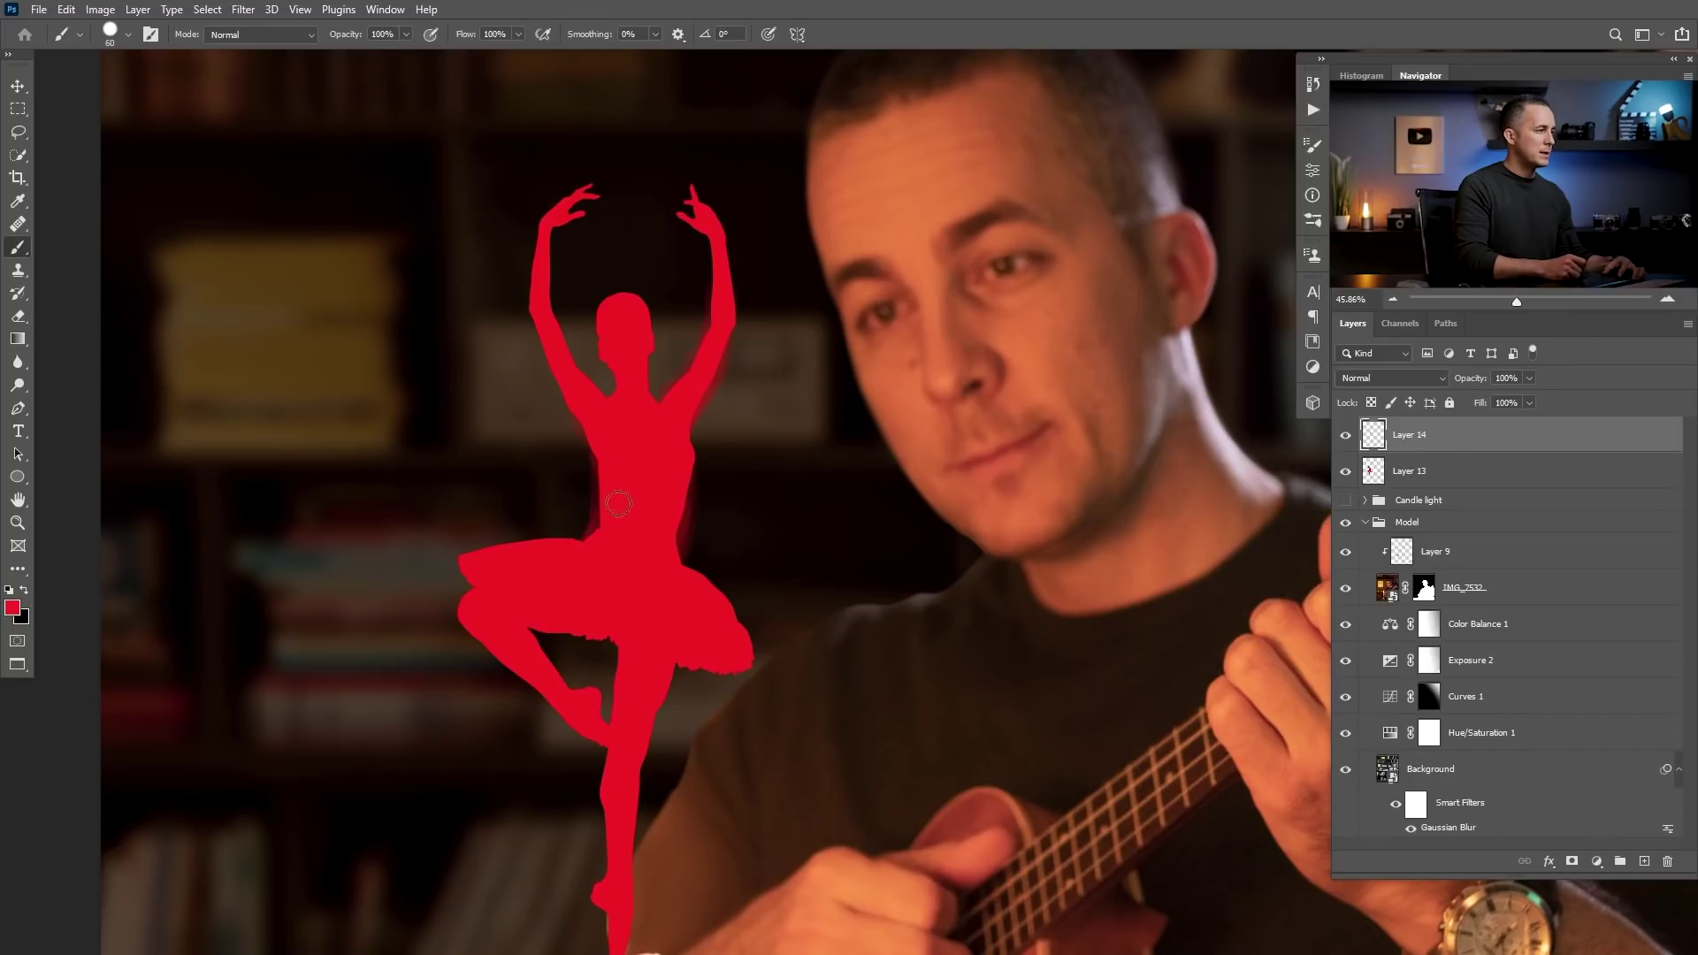
{"action": "left_click_drag", "start_coordinate": [566, 548], "coordinate": [503, 570]}
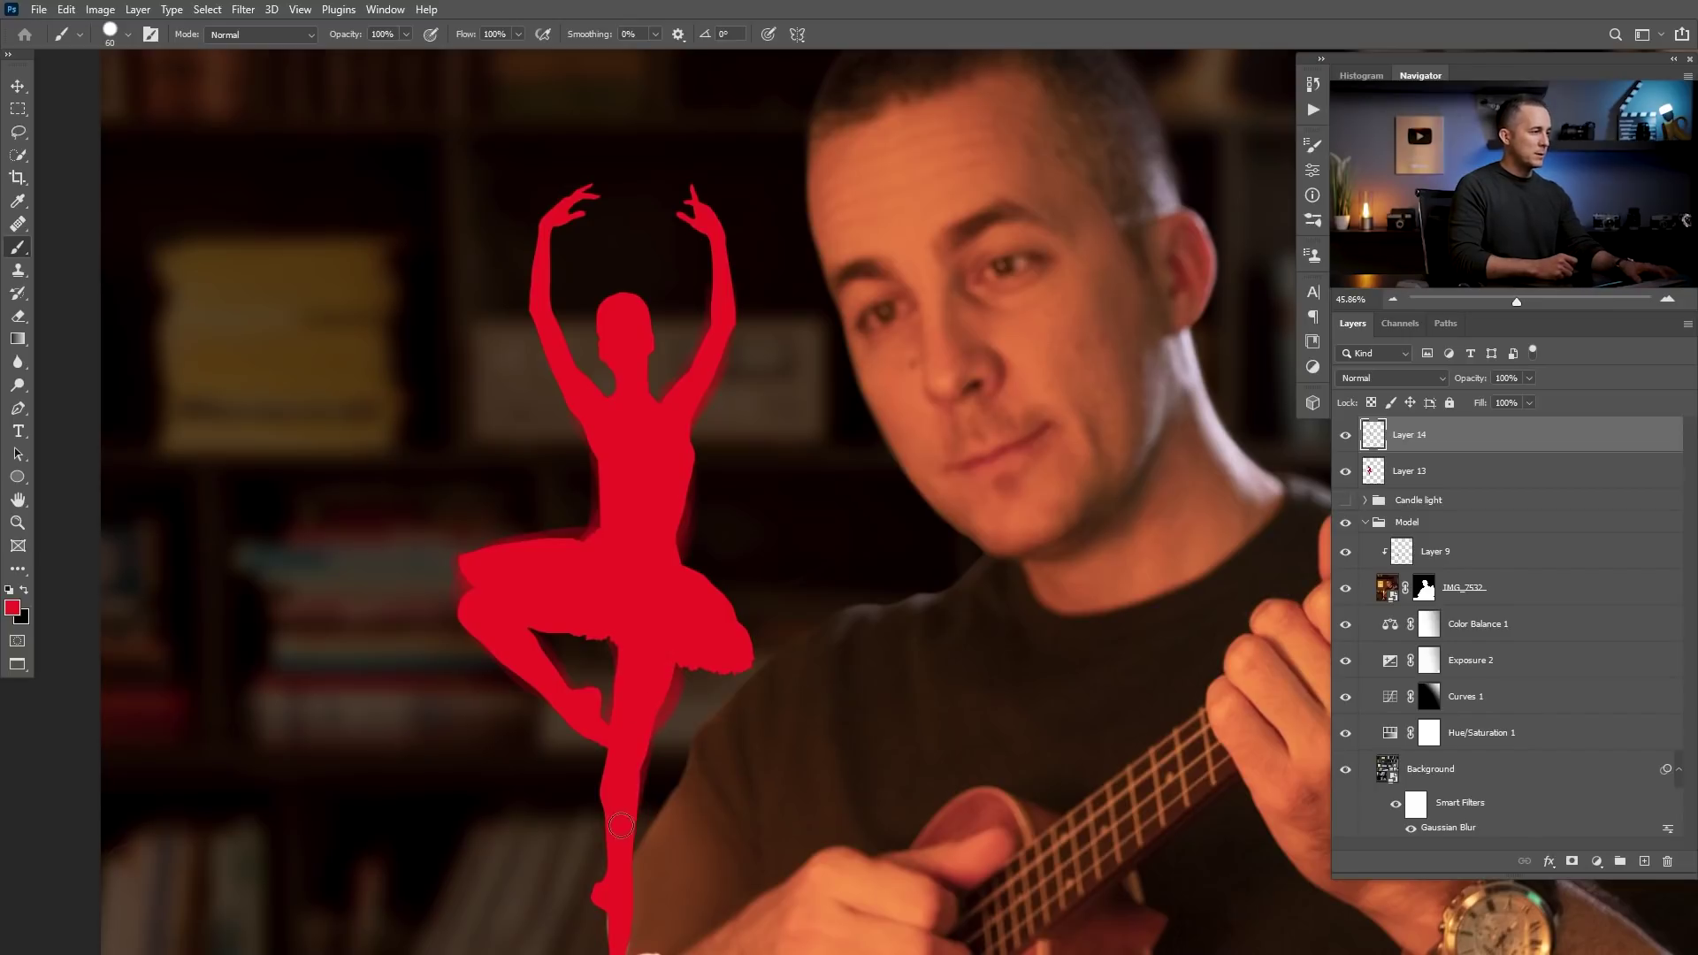
{"action": "scroll", "coordinate": [630, 781], "scroll_direction": "down", "scroll_amount": 5}
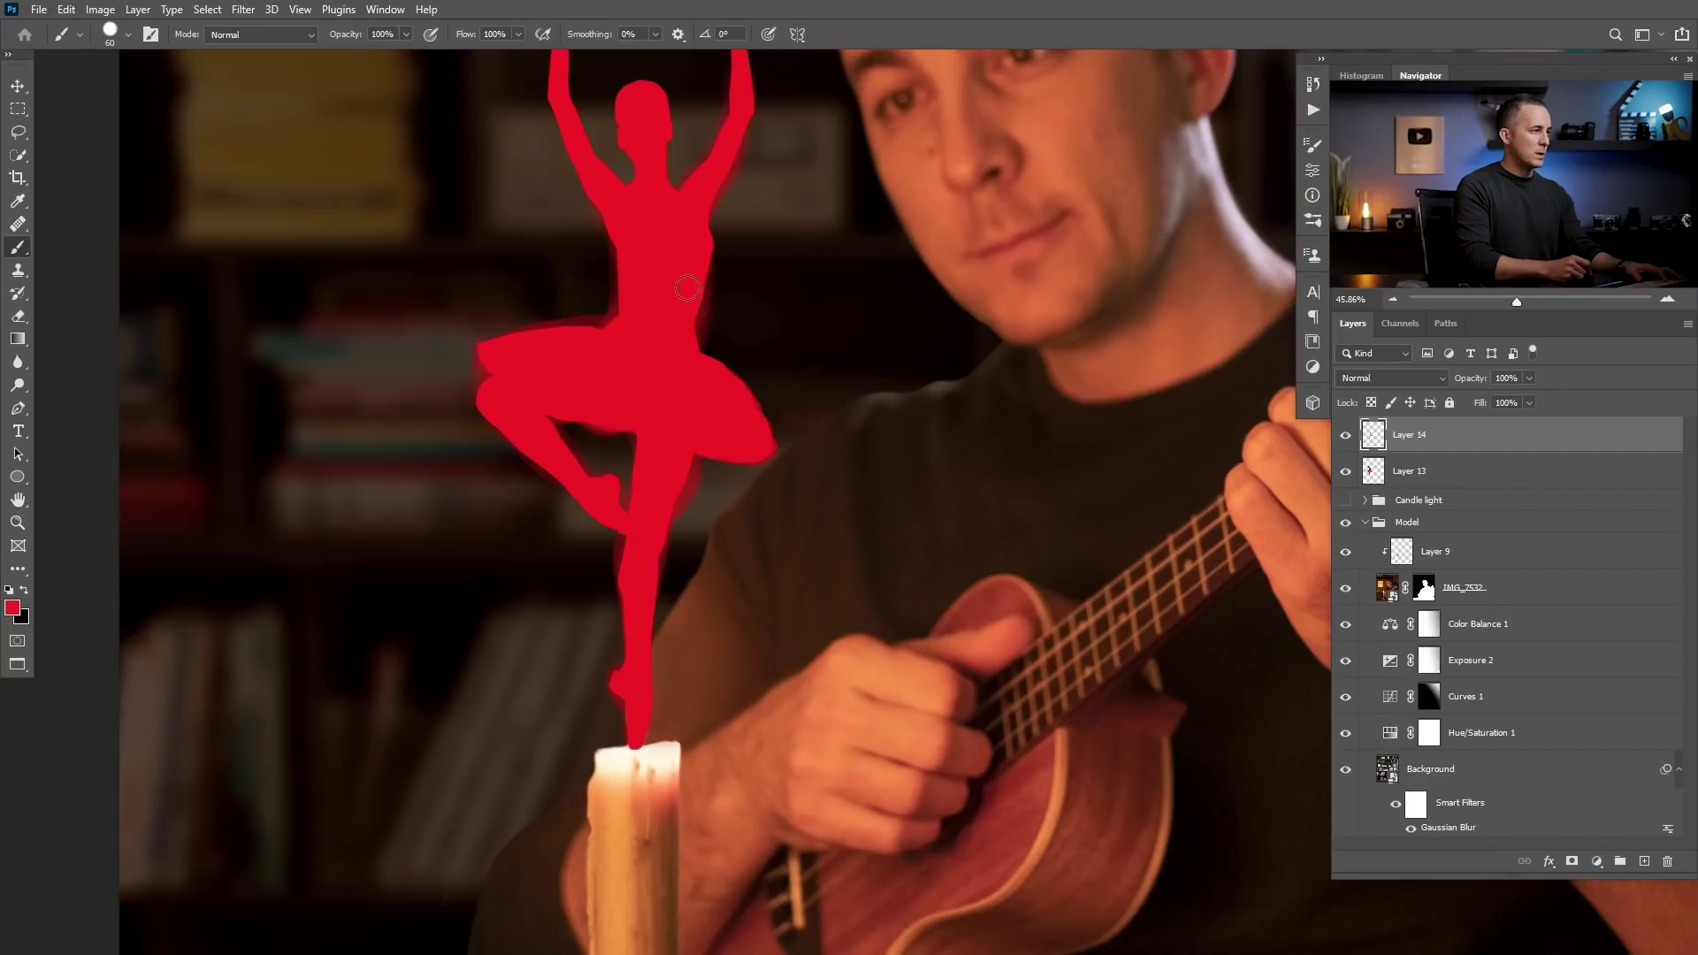
{"action": "left_click_drag", "start_coordinate": [620, 267], "coordinate": [636, 395]}
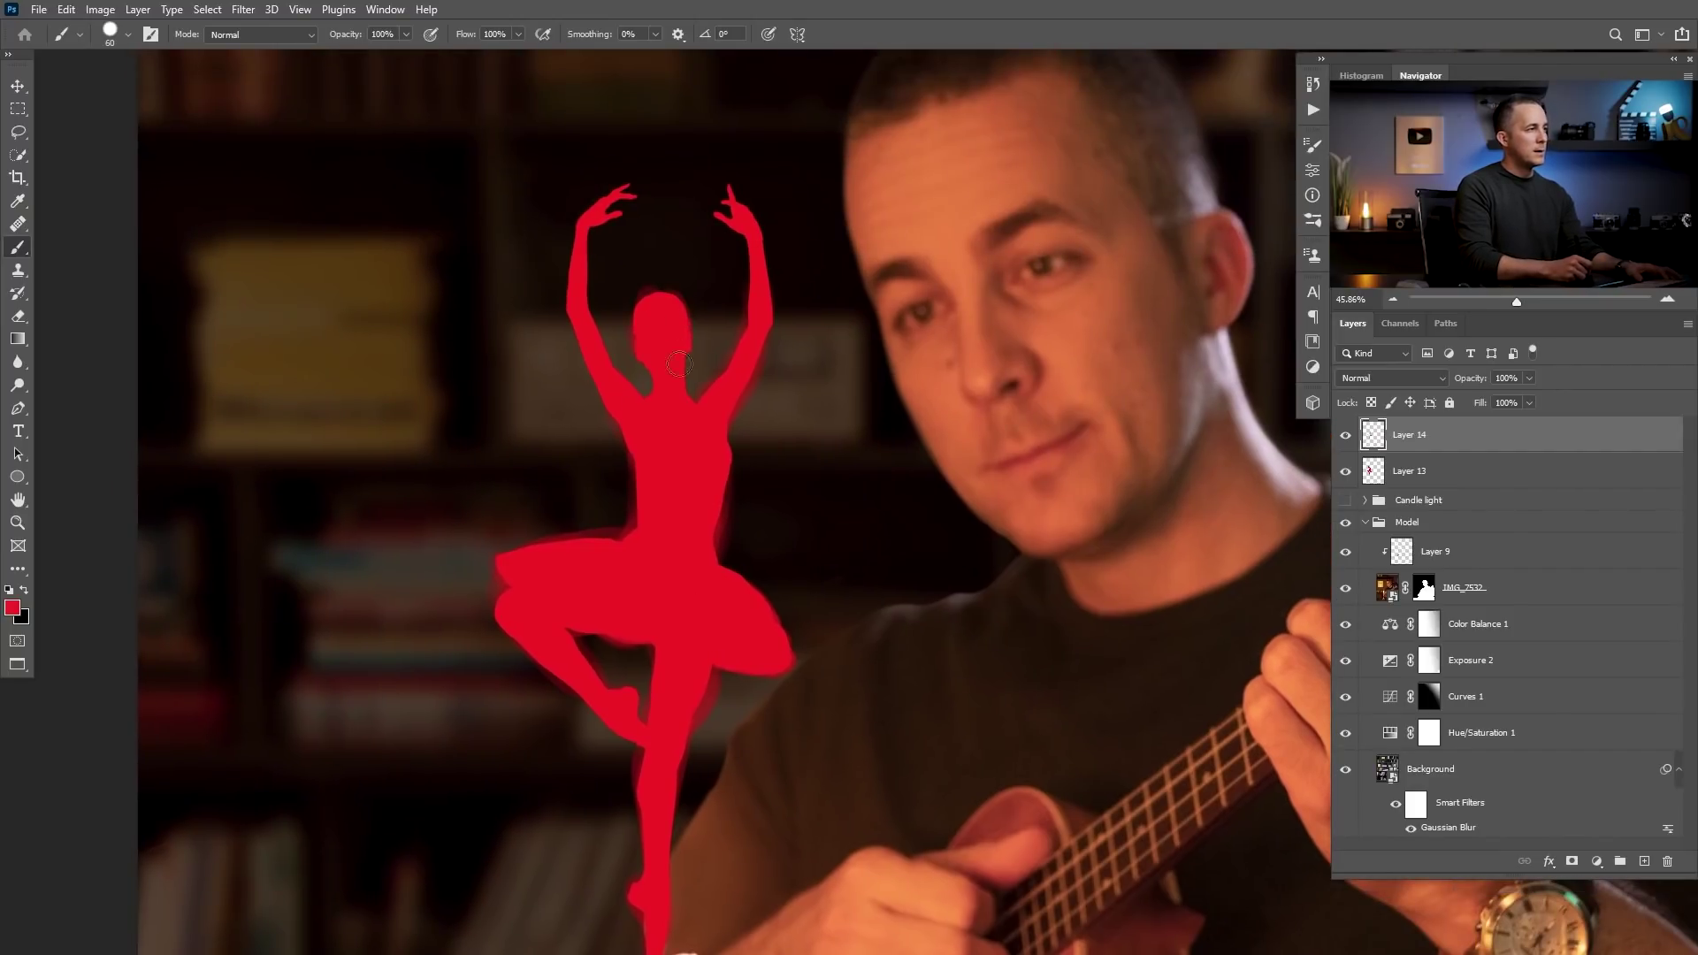
{"action": "key", "text": "bracketleft"}
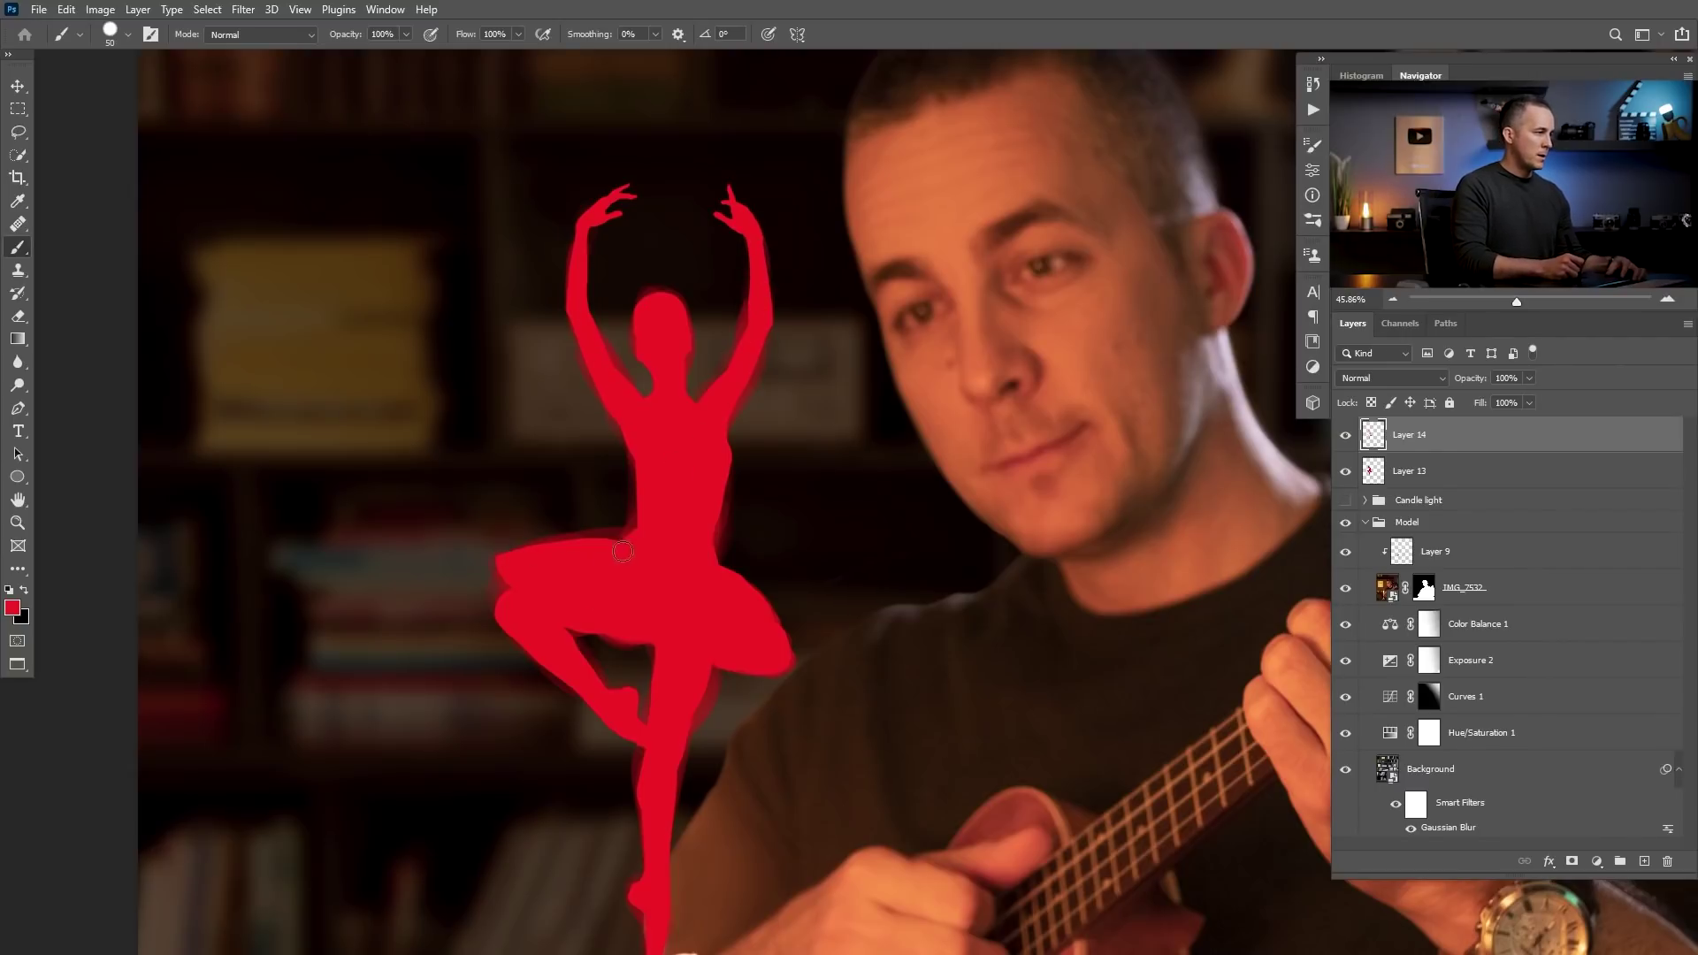
- Add a layer mask to the silhouette layer and partly hide the torso, skirt and leg edges with black, using an 80 to 90 px brush
{"action": "left_click", "coordinate": [1378, 475]}
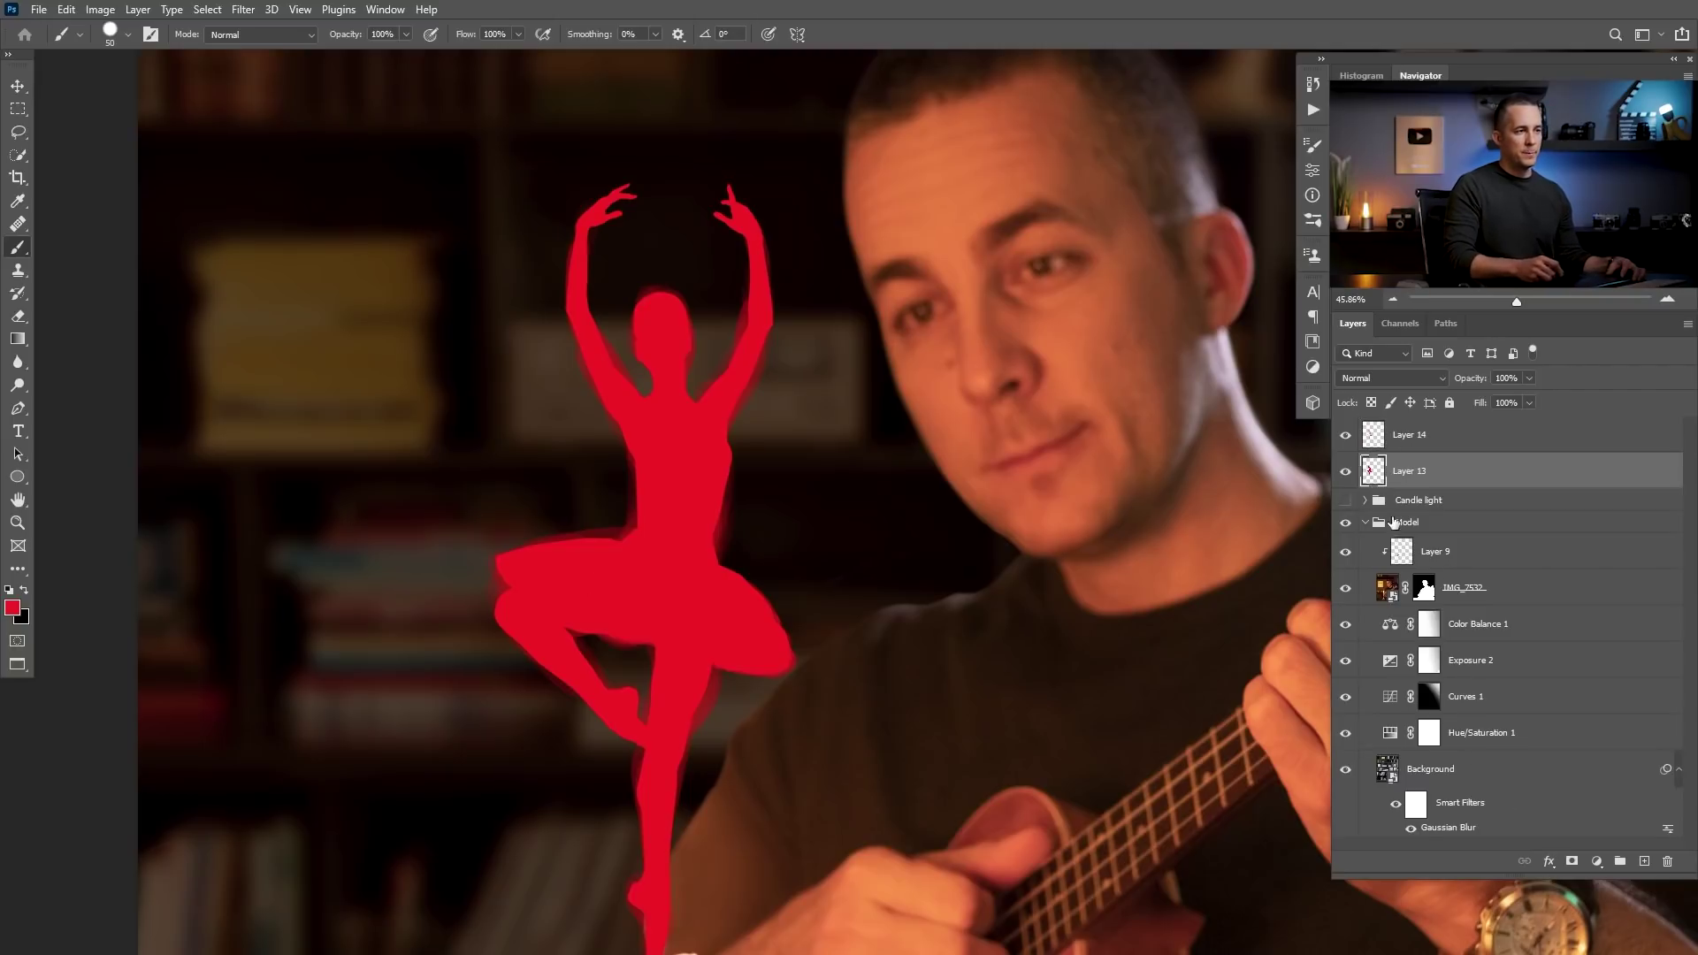
{"action": "left_click", "coordinate": [1571, 862]}
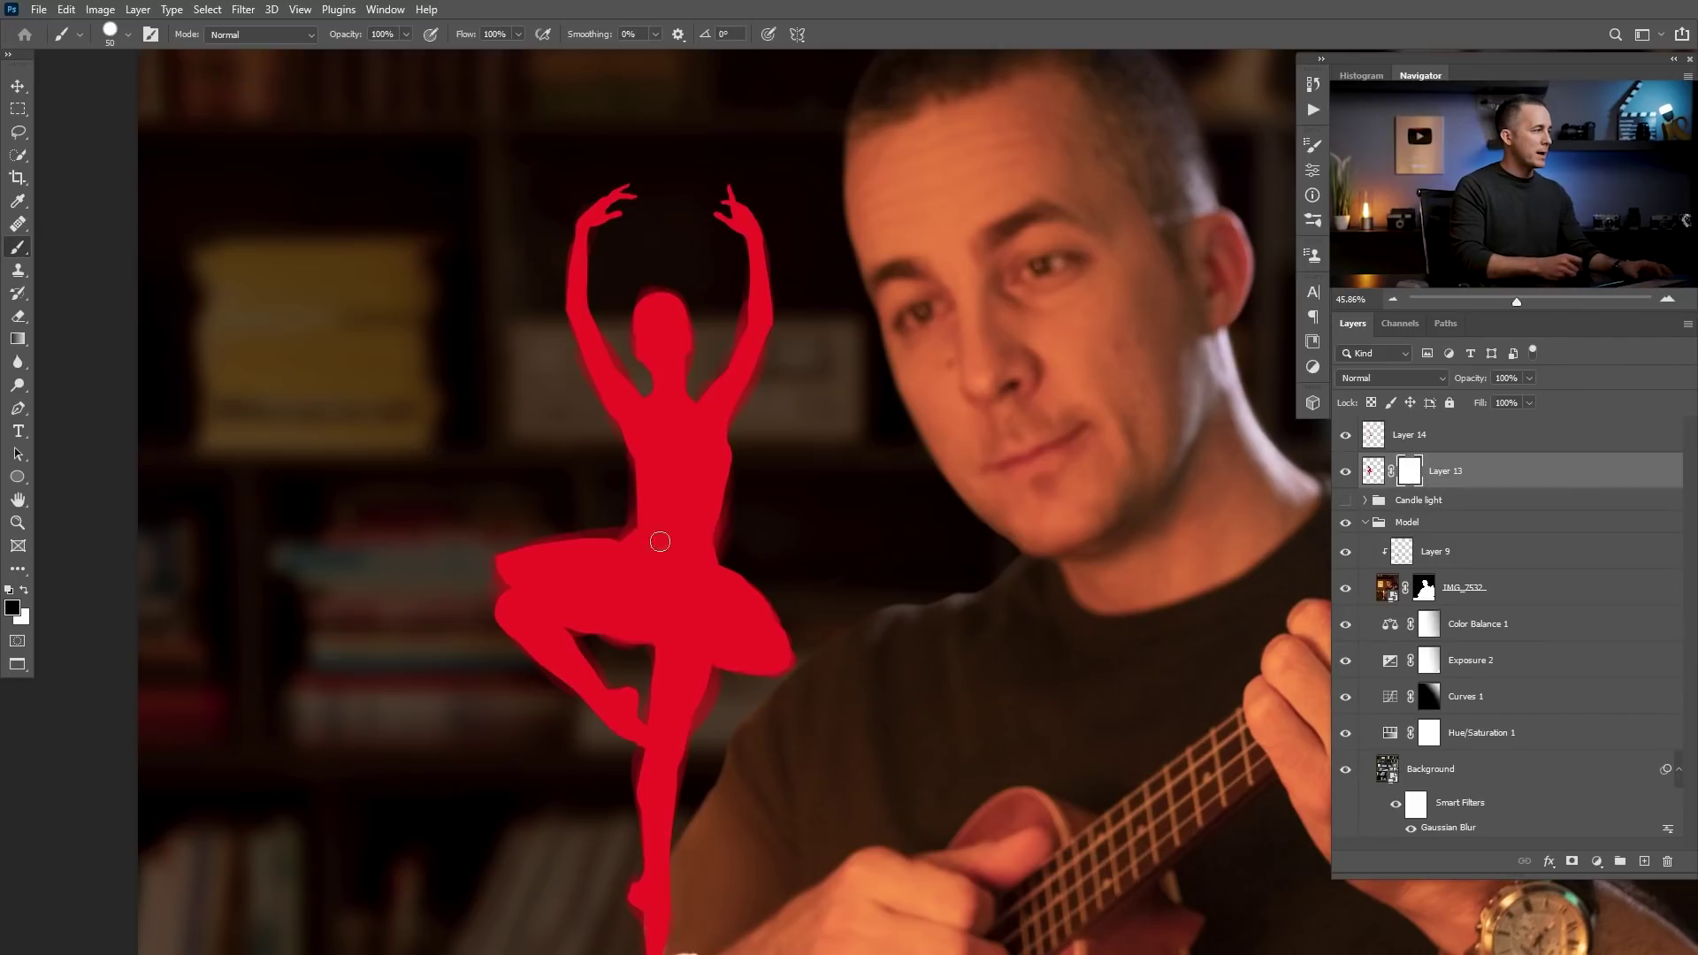
{"action": "key", "text": "bracketright"}
{"action": "key", "text": "bracketright"}
{"action": "key", "text": "bracketright"}
{"action": "left_click_drag", "start_coordinate": [625, 460], "coordinate": [632, 523]}
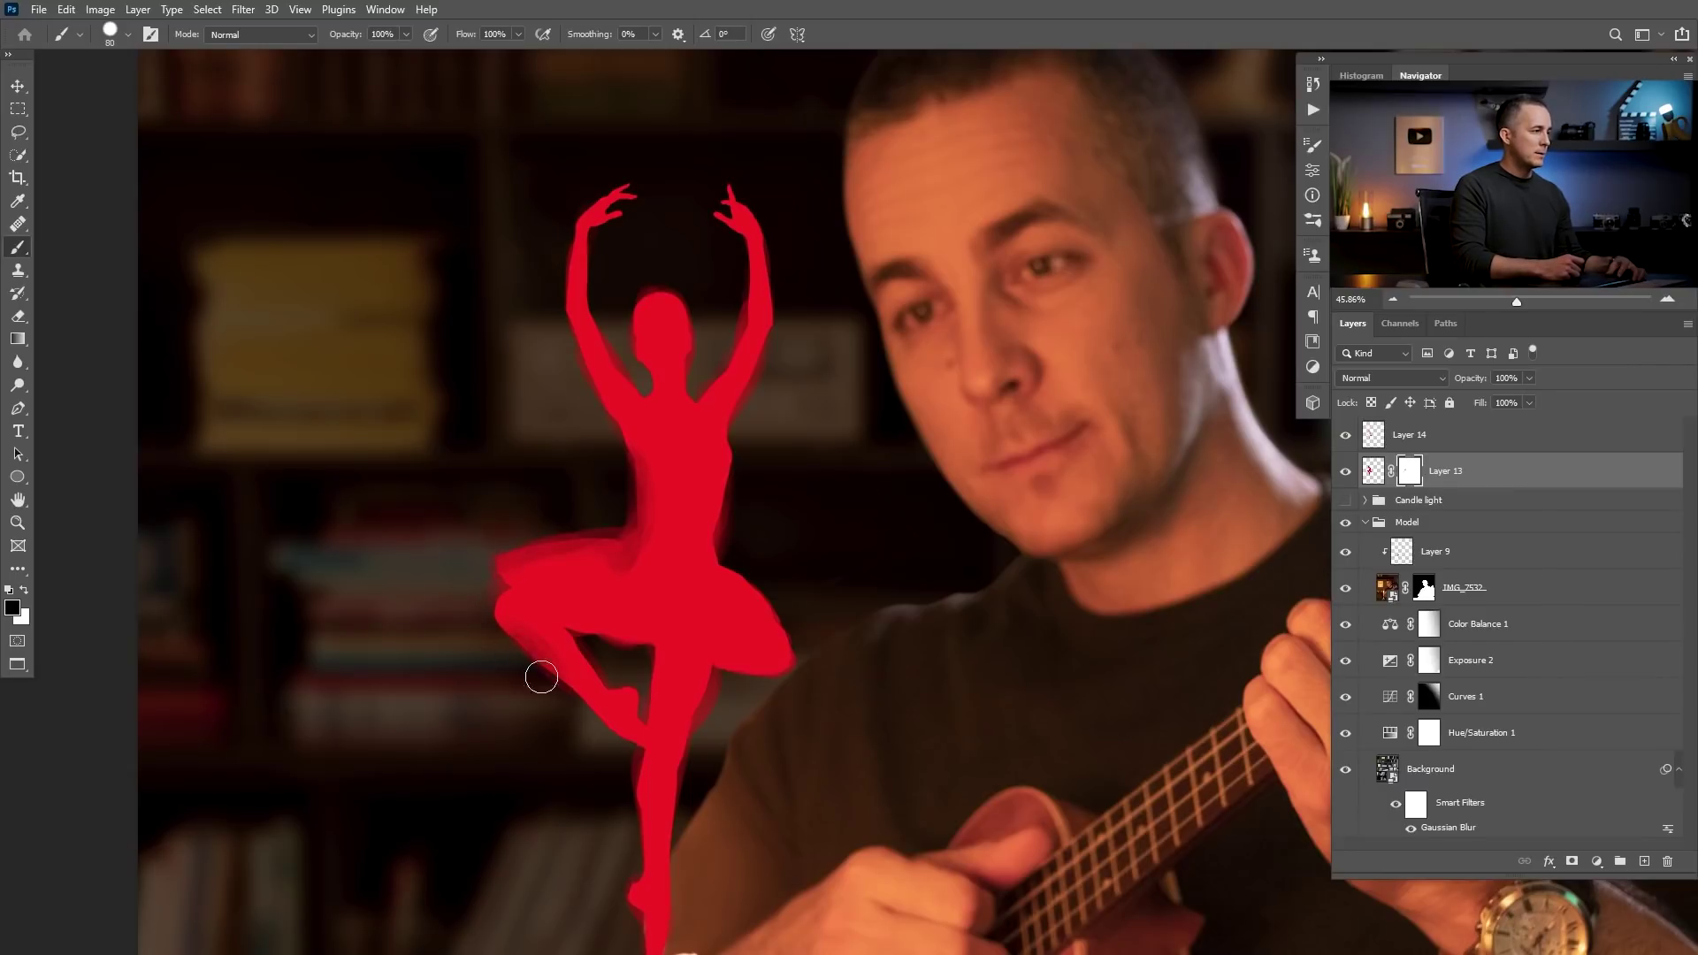
{"action": "key", "text": "bracketright"}
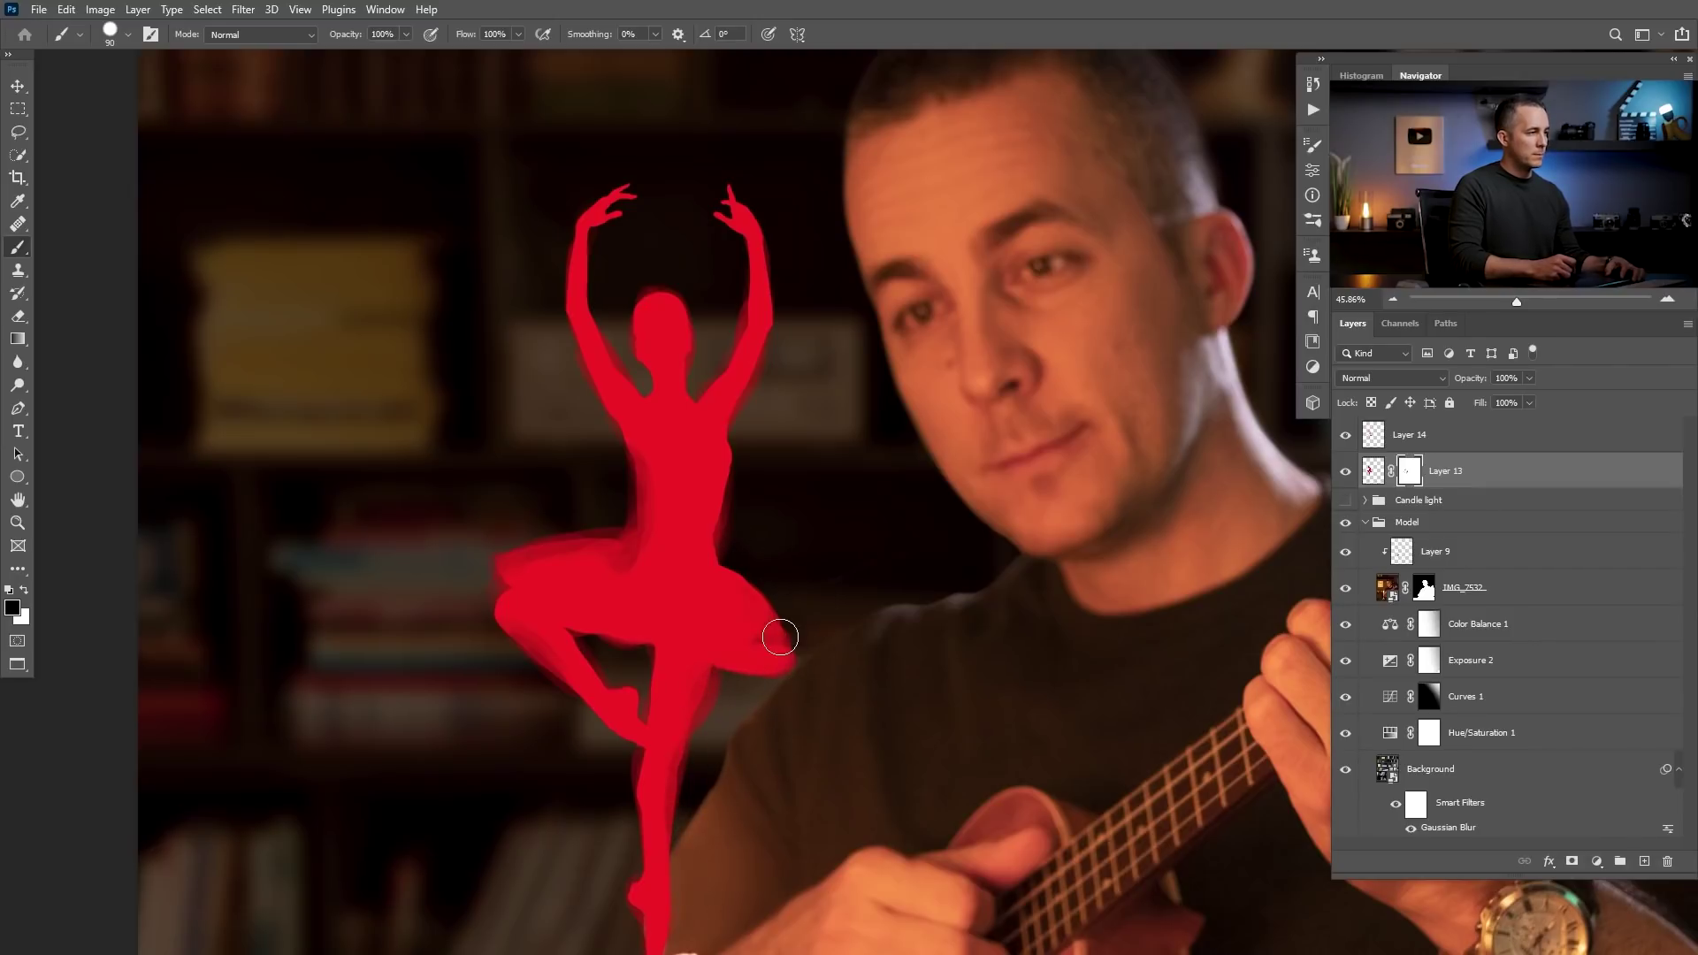
- Soften the skirt's outer edge on the painted strokes layer with a 100 px Hard Round Pressure Opacity Eraser
{"action": "left_click", "coordinate": [1375, 438]}
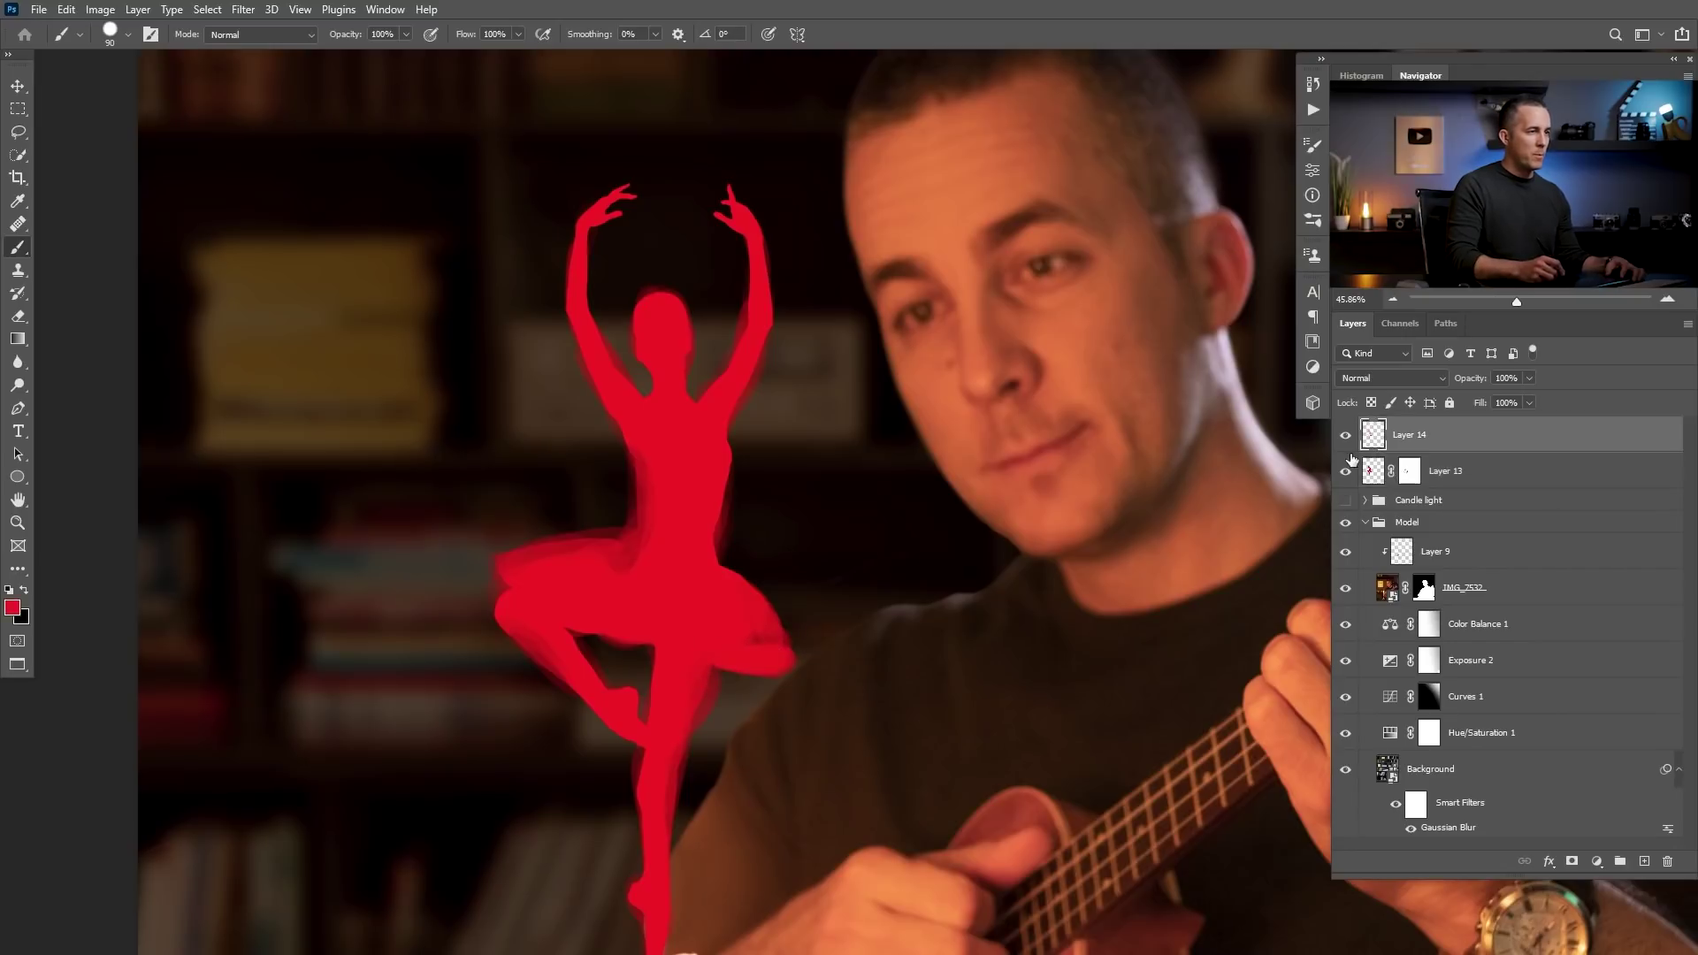
{"action": "key", "text": "e"}
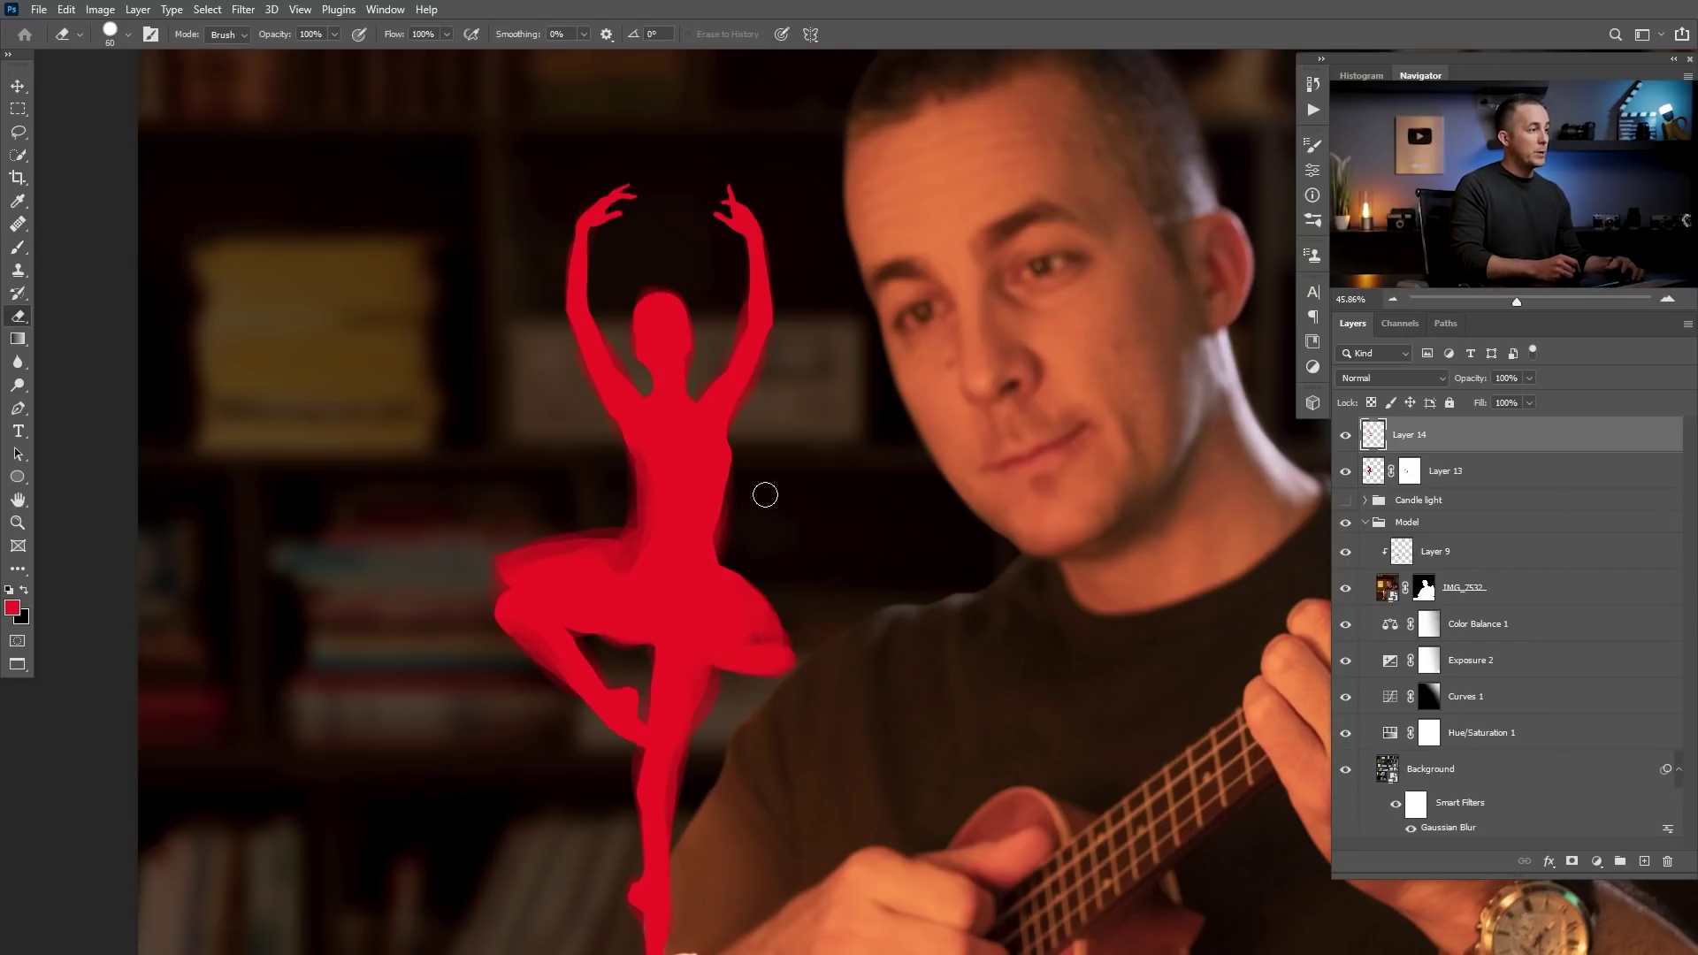
{"action": "right_click", "coordinate": [783, 458]}
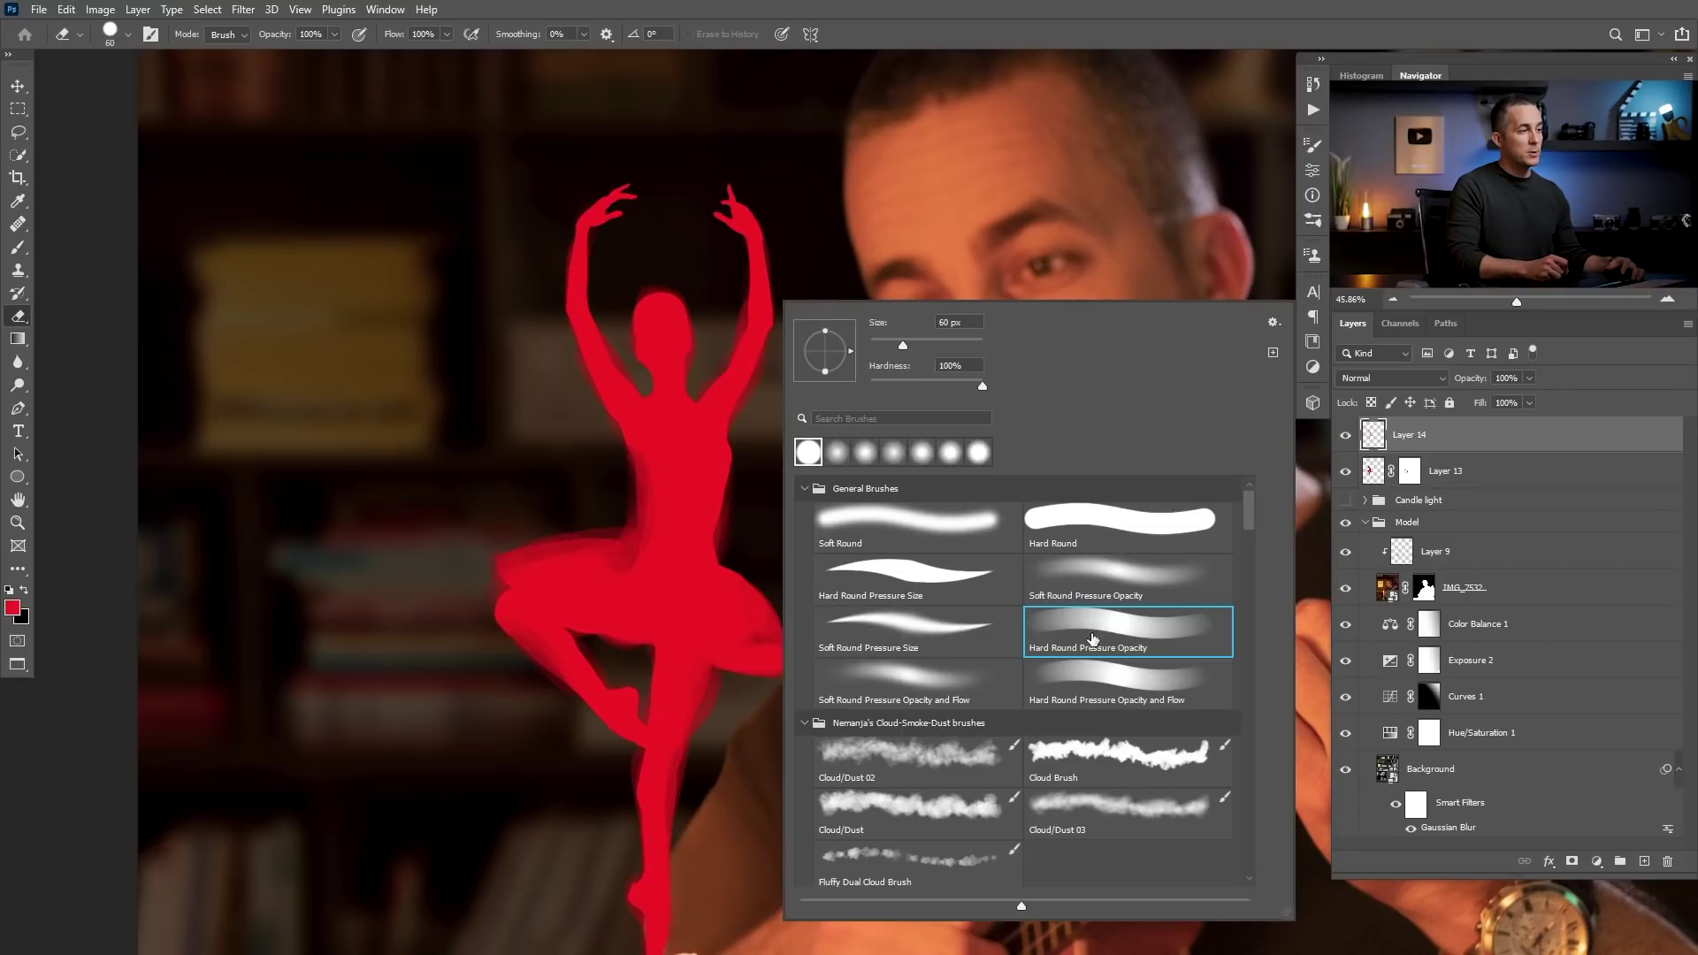
{"action": "key", "text": "bracketright"}
{"action": "key", "text": "bracketright"}
{"action": "key", "text": "bracketright"}
{"action": "key", "text": "bracketright"}
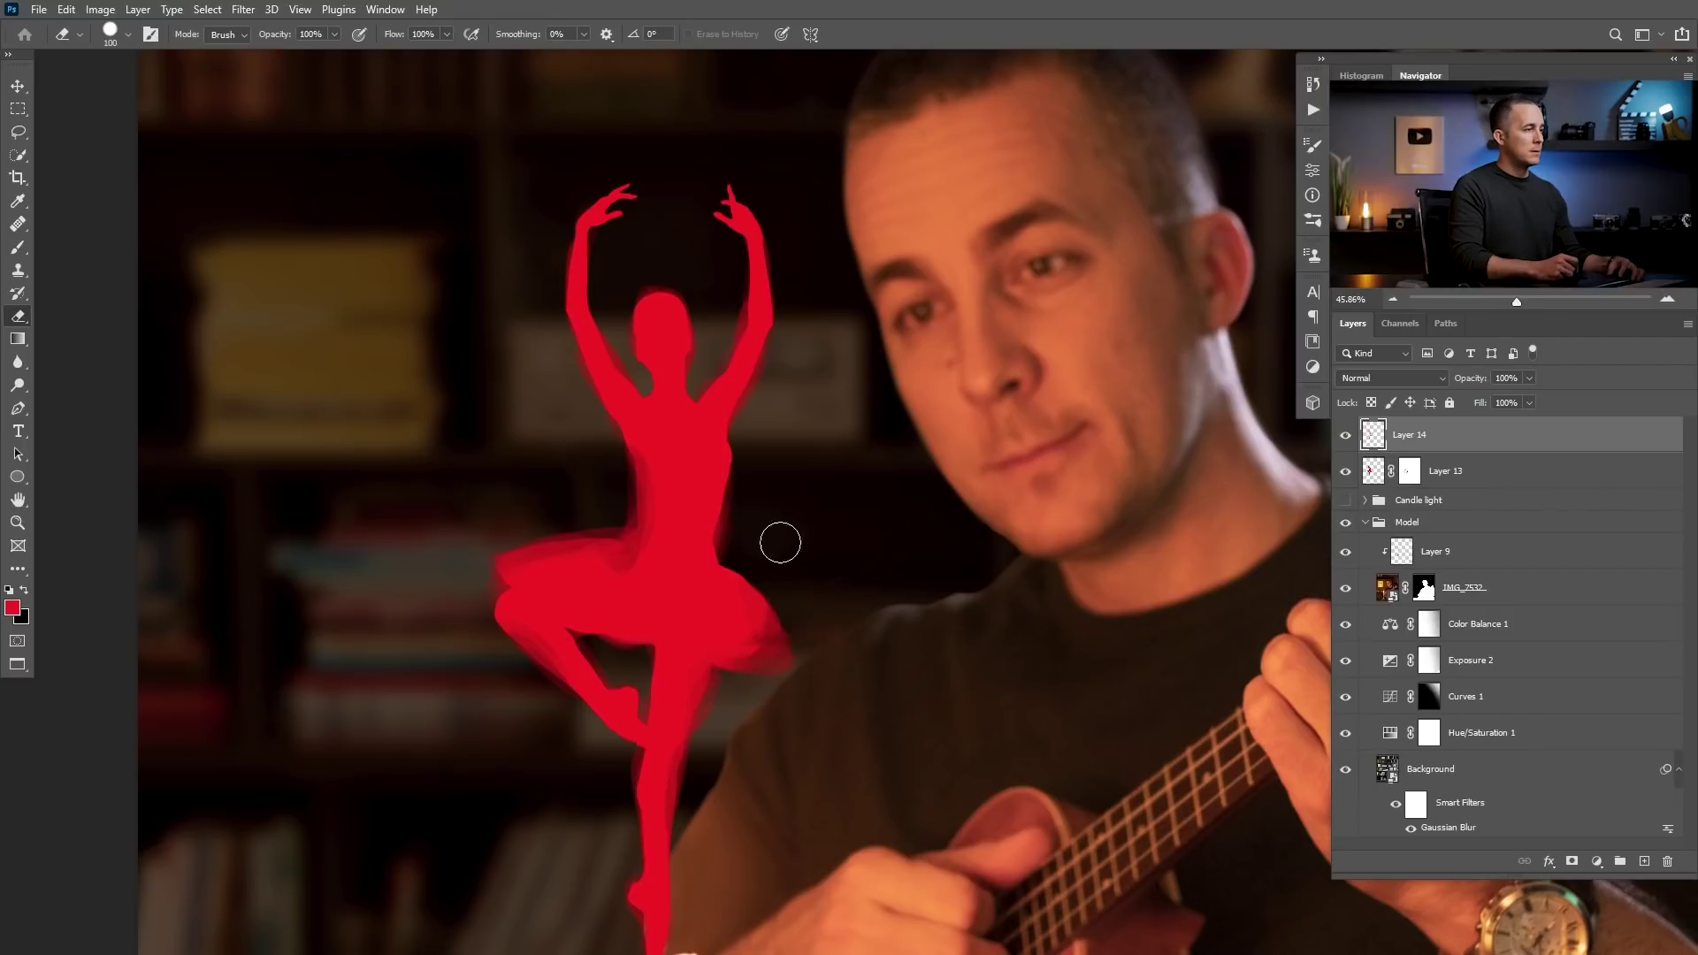
- Partly hide the edges of the dancer's head and arms in black on the silhouette layer's mask, reducing the brush to 60 px
{"action": "left_click", "coordinate": [1405, 473]}
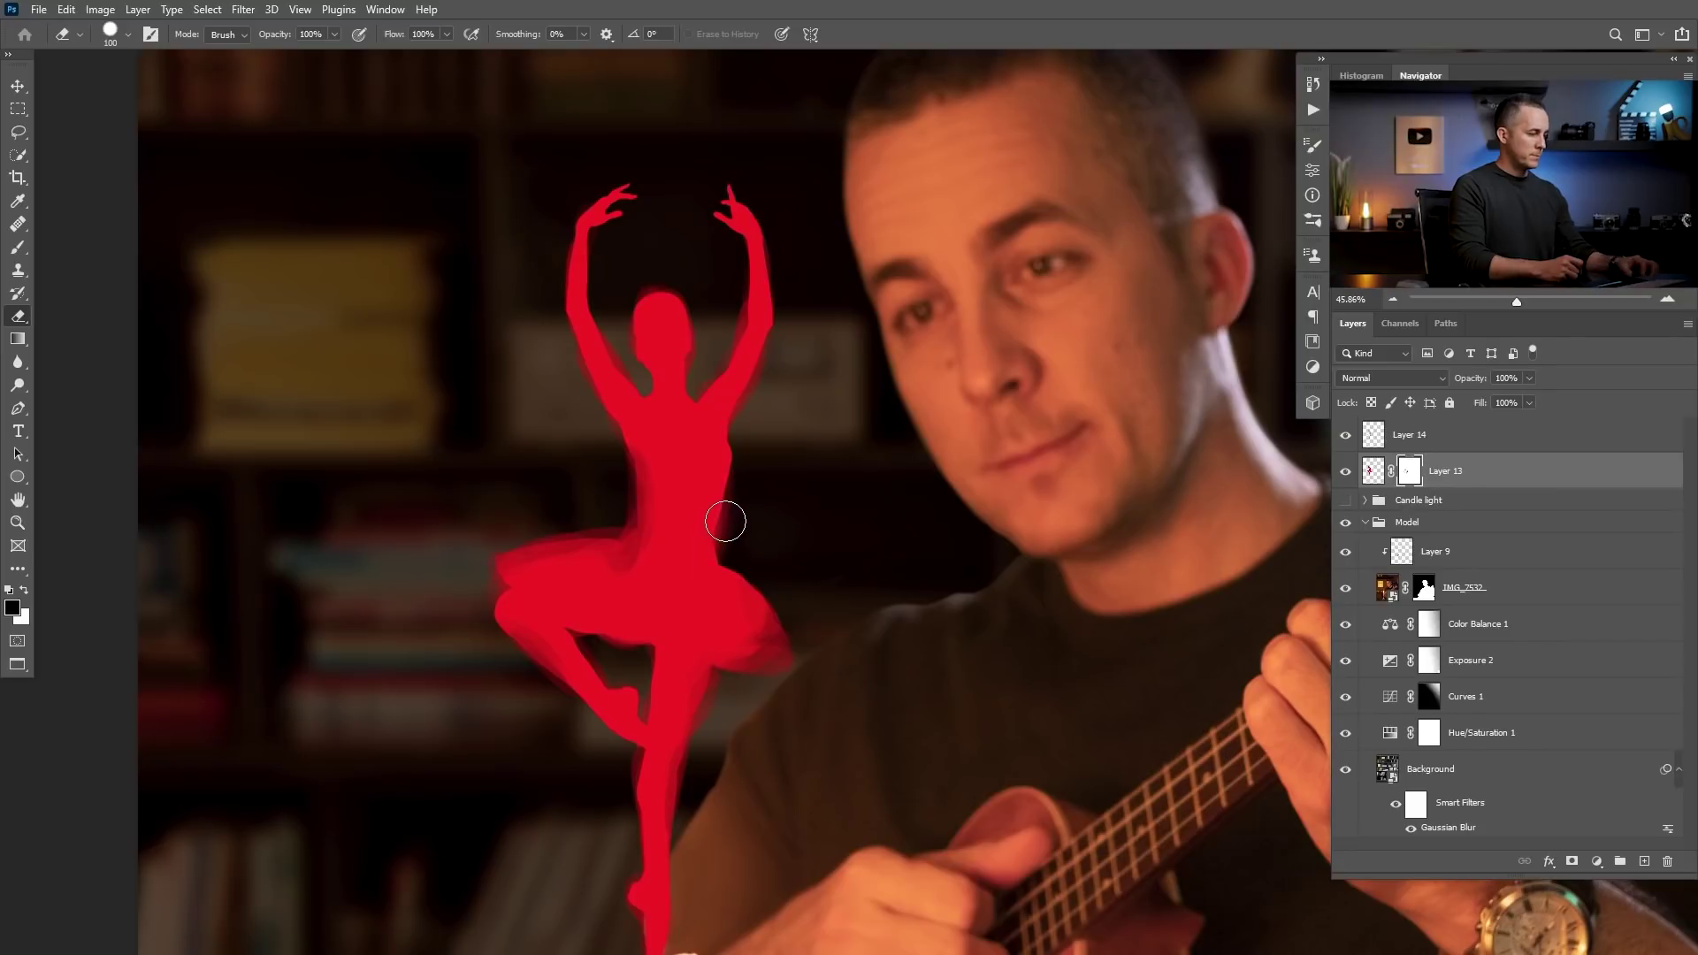
{"action": "key", "text": "b"}
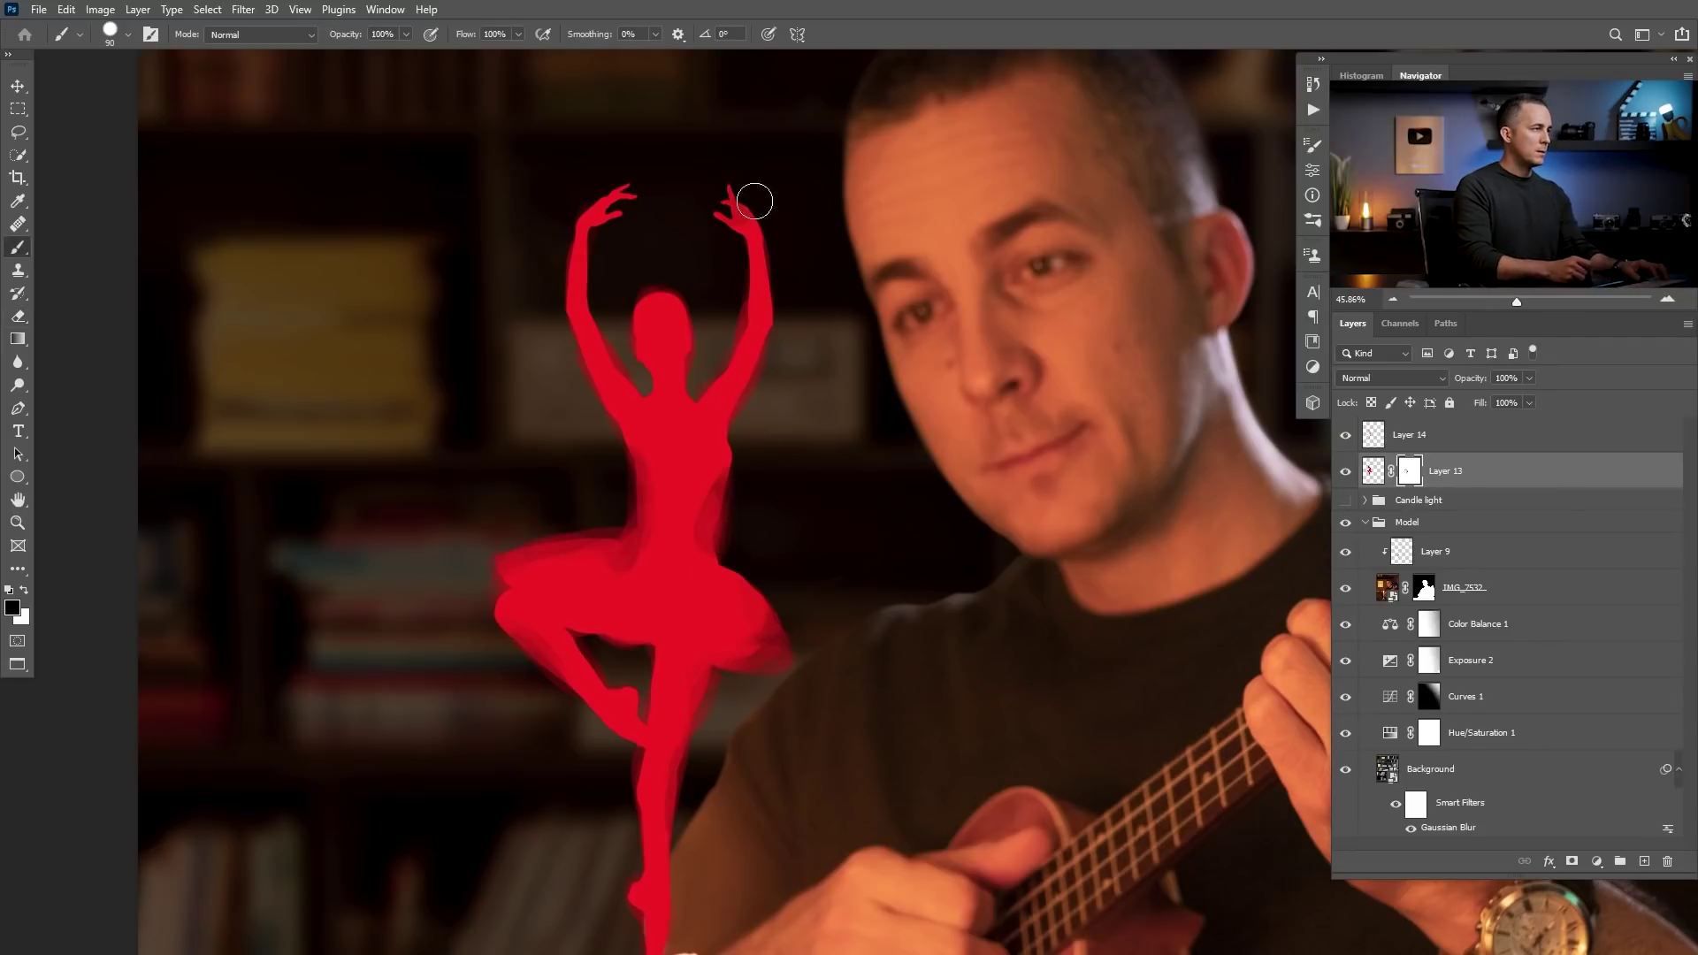
{"action": "key", "text": "bracketleft"}
{"action": "key", "text": "bracketleft"}
{"action": "key", "text": "bracketleft"}
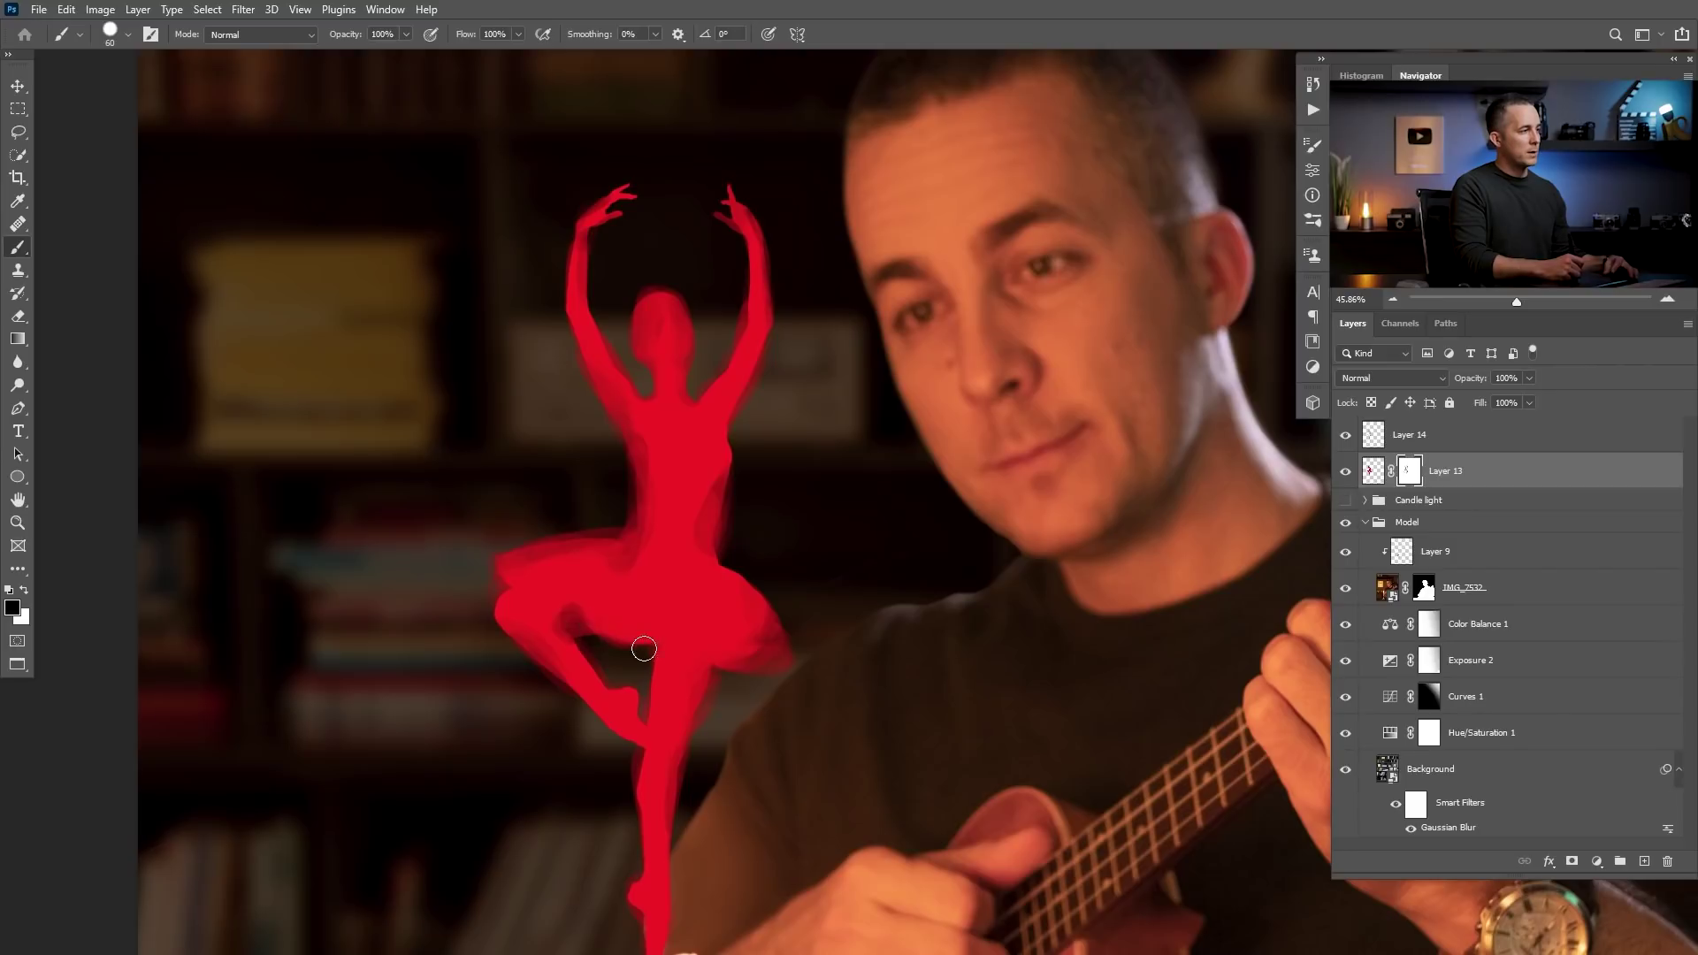
{"action": "key", "text": "x"}
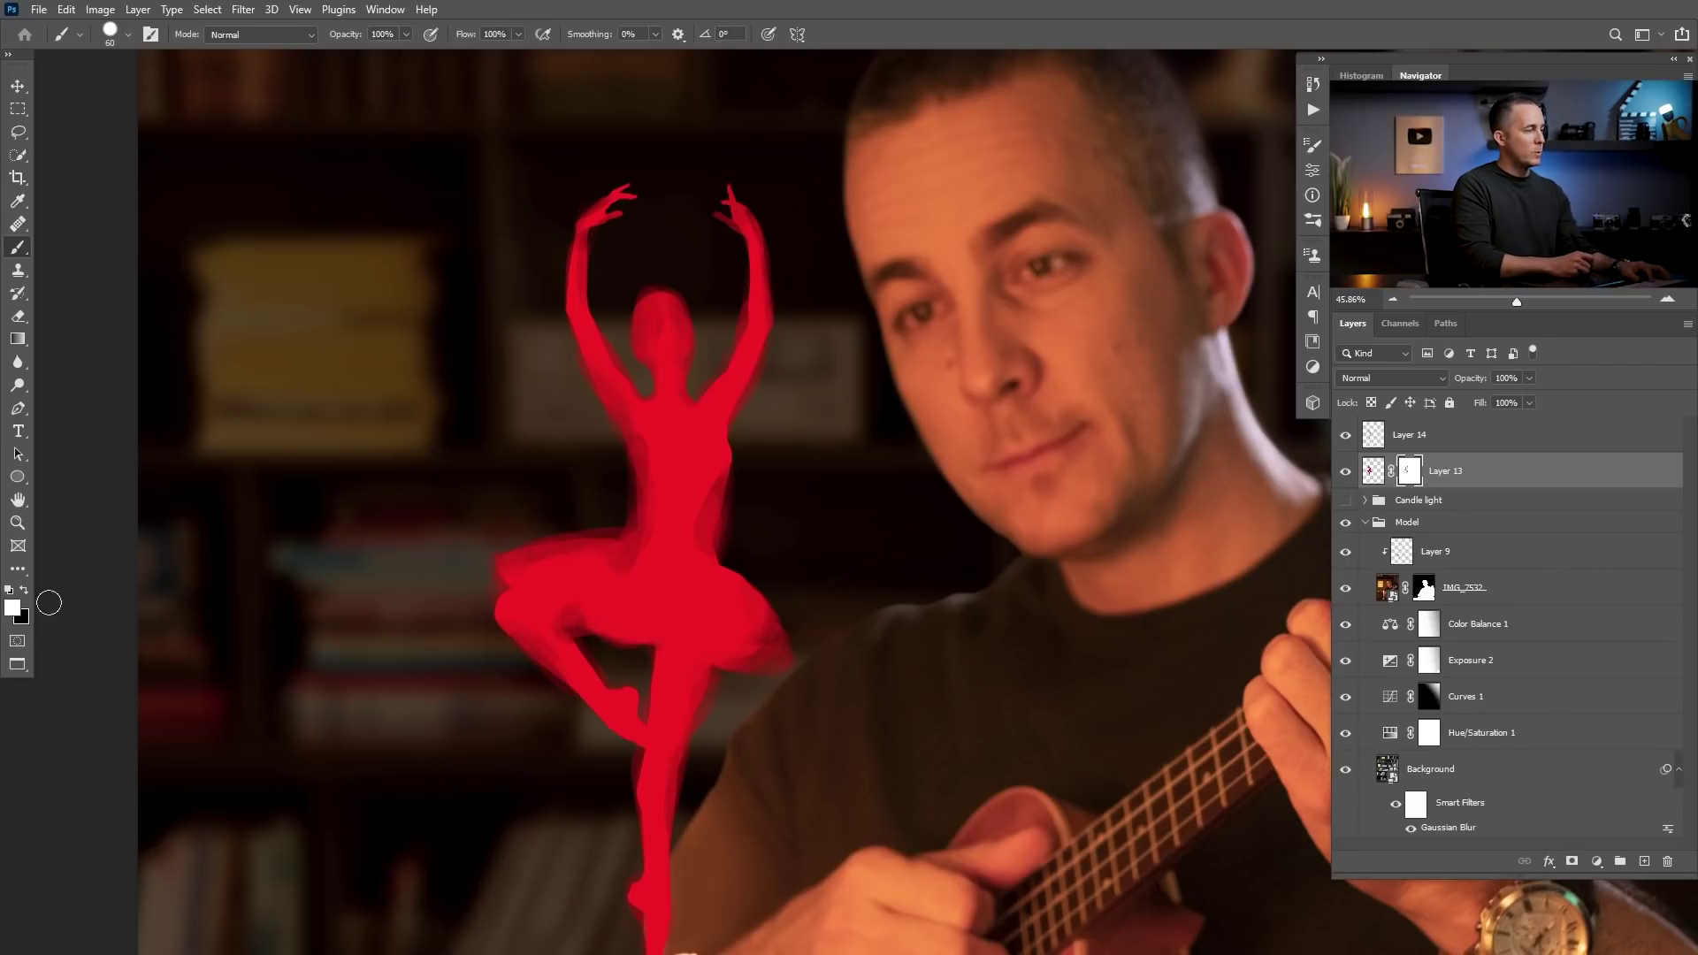
- Touch up the strokes around the bent leg on the painted strokes layer, using the sampled red
{"action": "left_click", "coordinate": [1373, 441]}
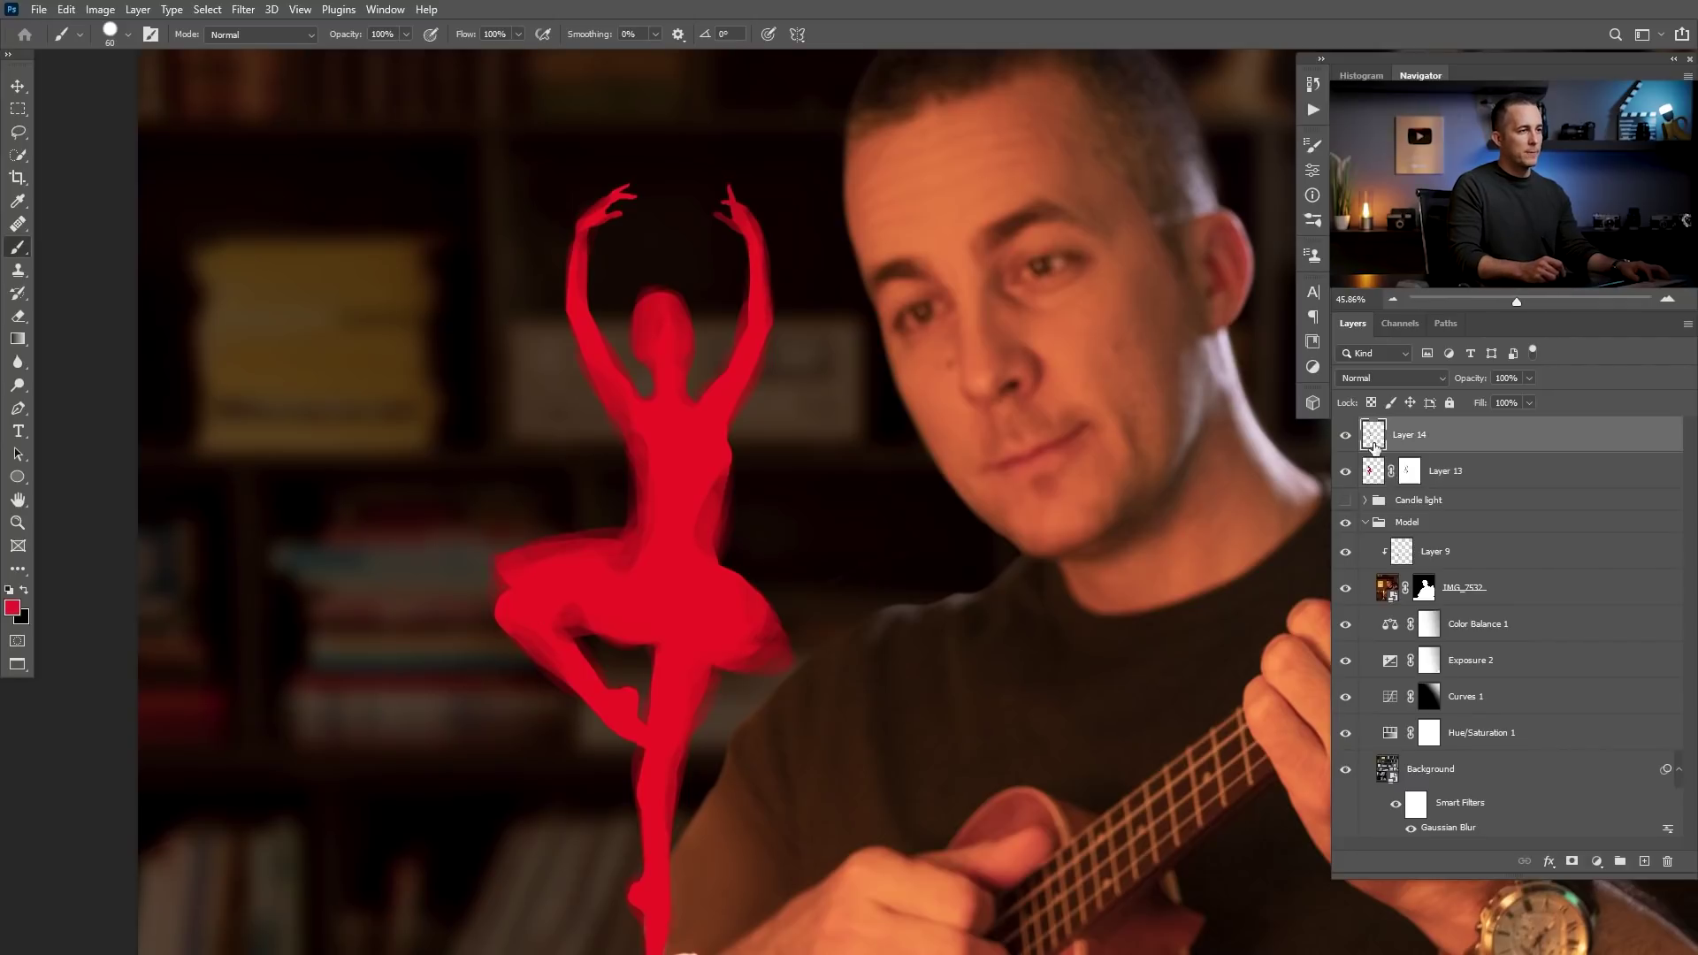
{"action": "left_click", "coordinate": [690, 608], "text": "alt"}
{"action": "key", "text": "e"}
{"action": "key", "text": "bracketleft"}
{"action": "mouse_move", "coordinate": [609, 656]}
{"action": "left_mouse_down"}
{"action": "mouse_move", "coordinate": [585, 683]}
{"action": "mouse_move", "coordinate": [639, 650]}
{"action": "mouse_move", "coordinate": [632, 669]}
{"action": "mouse_move", "coordinate": [570, 677]}
{"action": "mouse_move", "coordinate": [651, 675]}
{"action": "mouse_move", "coordinate": [649, 729]}
{"action": "left_mouse_up"}
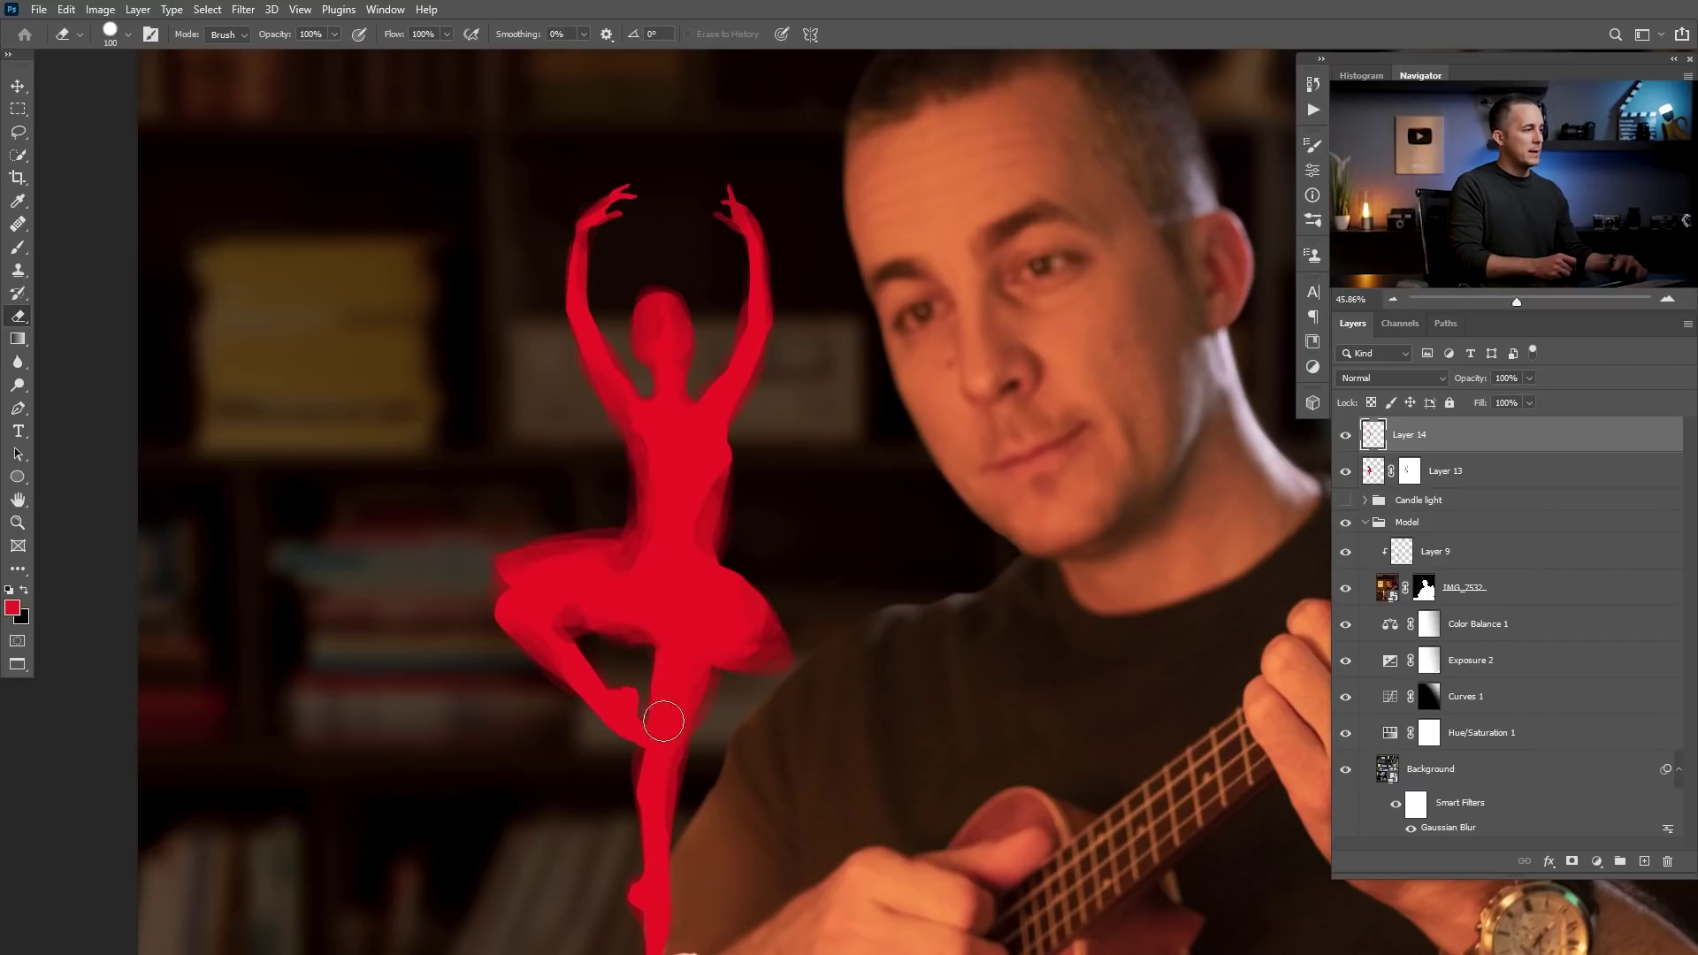
{"action": "key", "text": "b"}
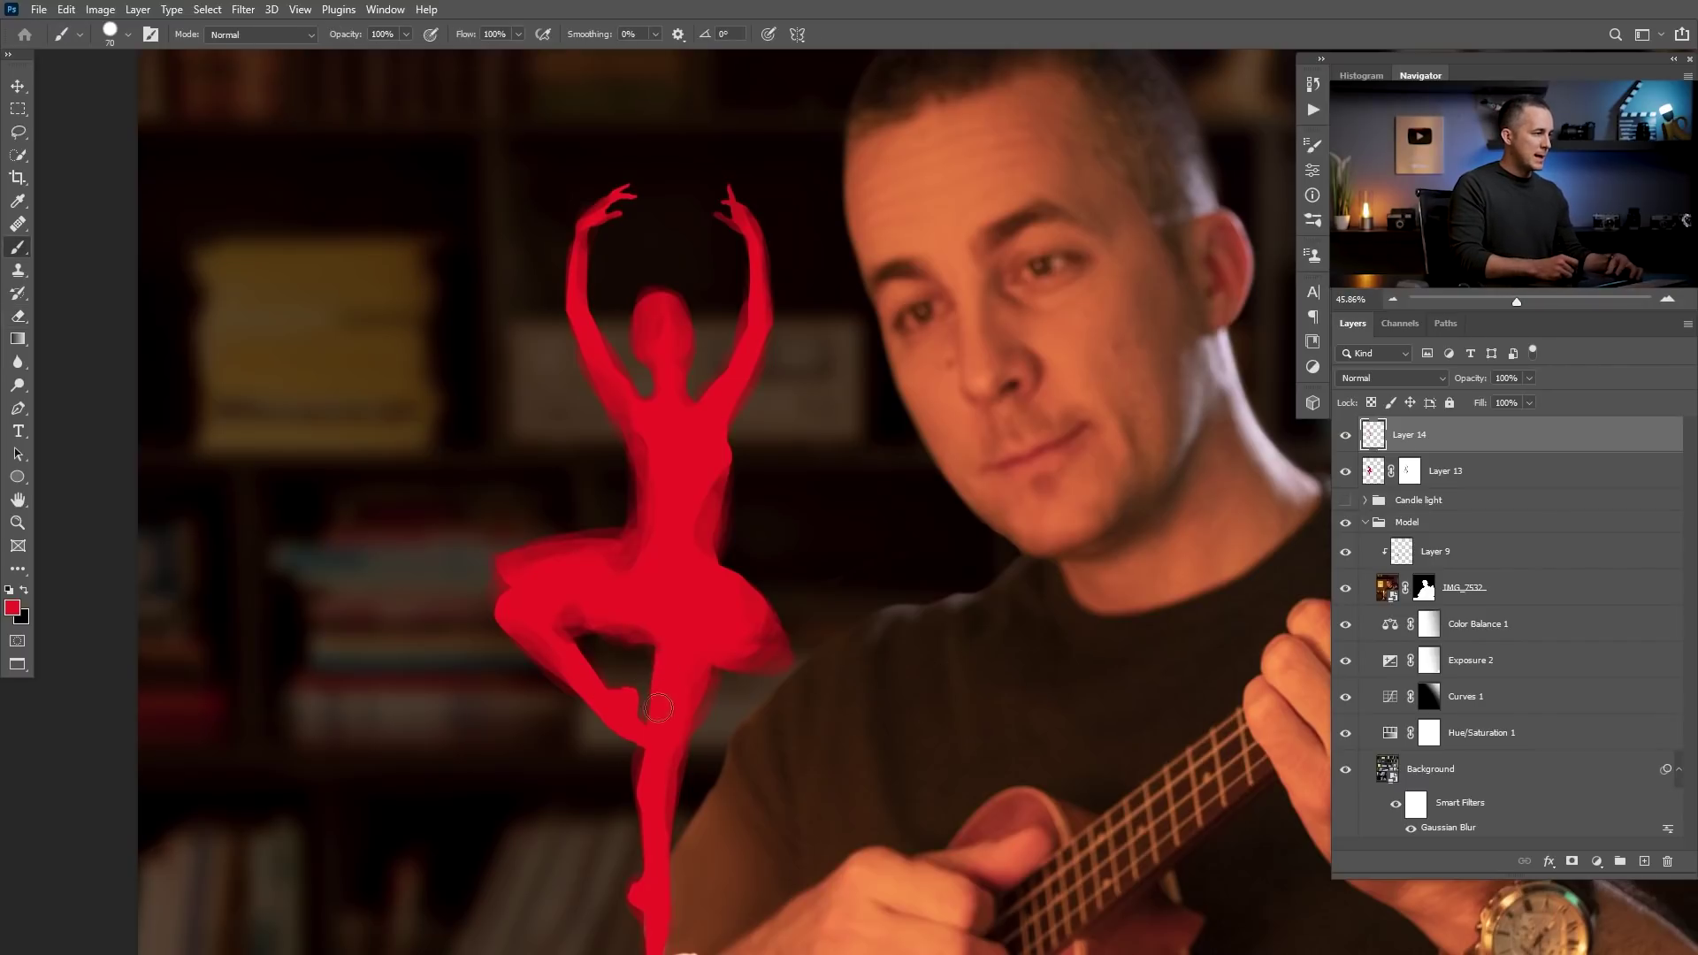
- Partly hide the foot and lower leg edges above the candle in black on the silhouette layer's mask, using a 50 px brush
{"action": "scroll", "coordinate": [663, 689], "scroll_direction": "down", "scroll_amount": 1}
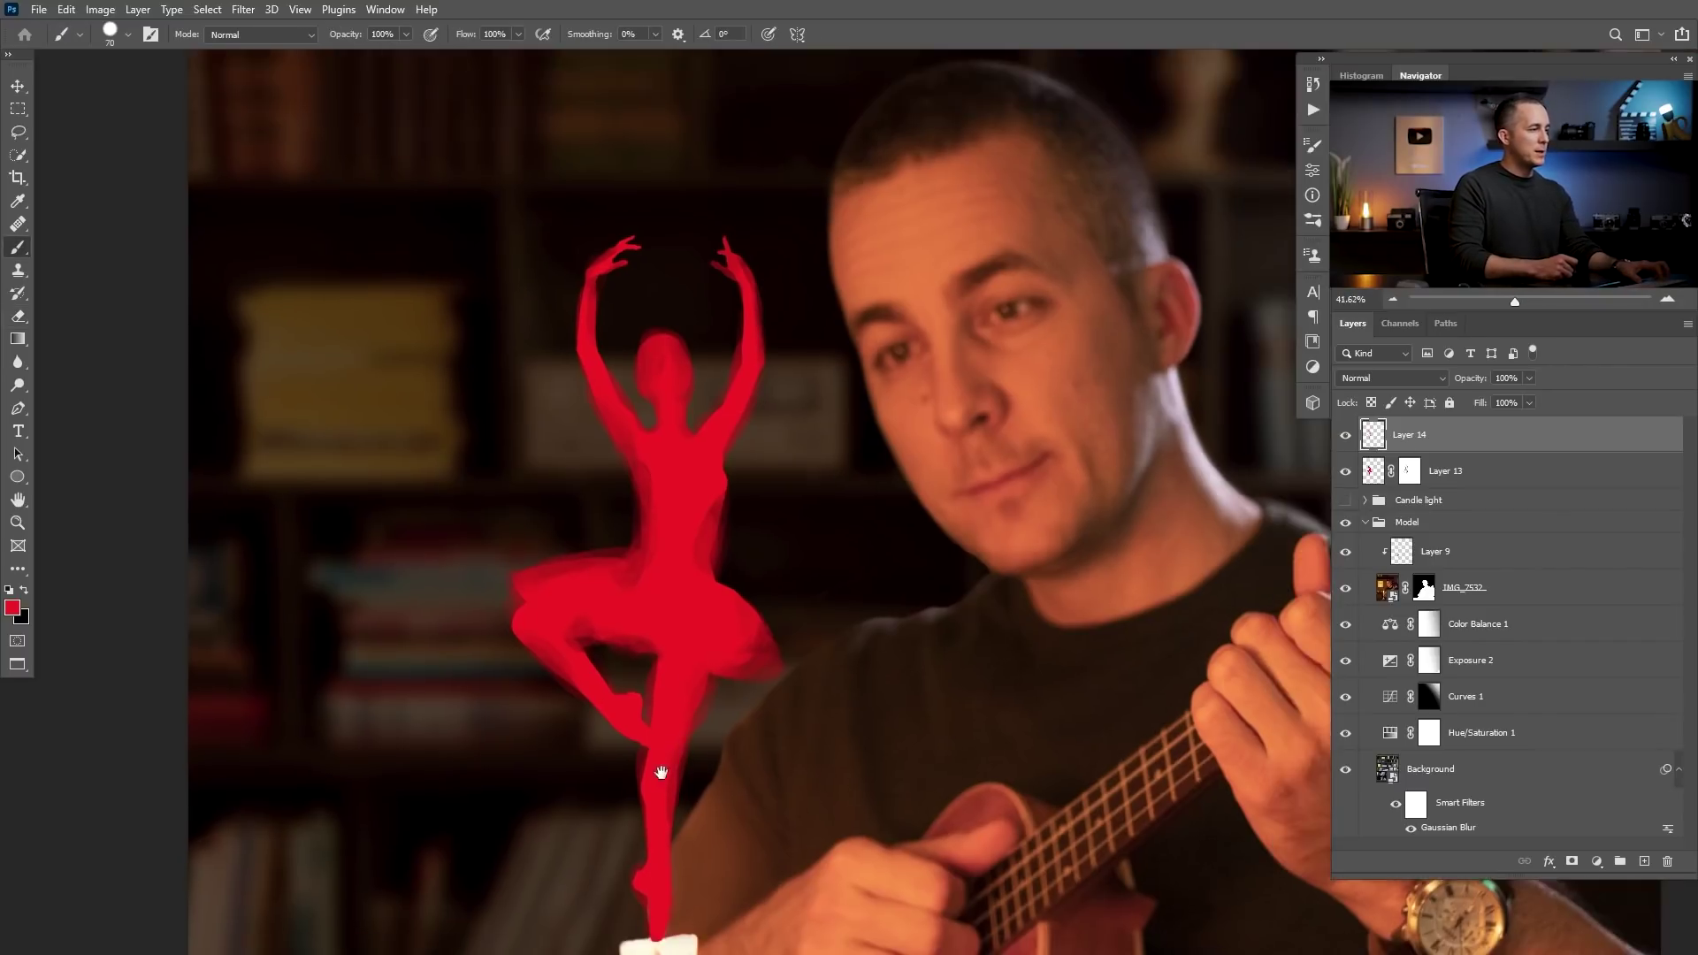
{"action": "left_click_drag", "start_coordinate": [663, 707], "coordinate": [674, 571]}
{"action": "left_click_drag", "start_coordinate": [678, 649], "coordinate": [674, 658]}
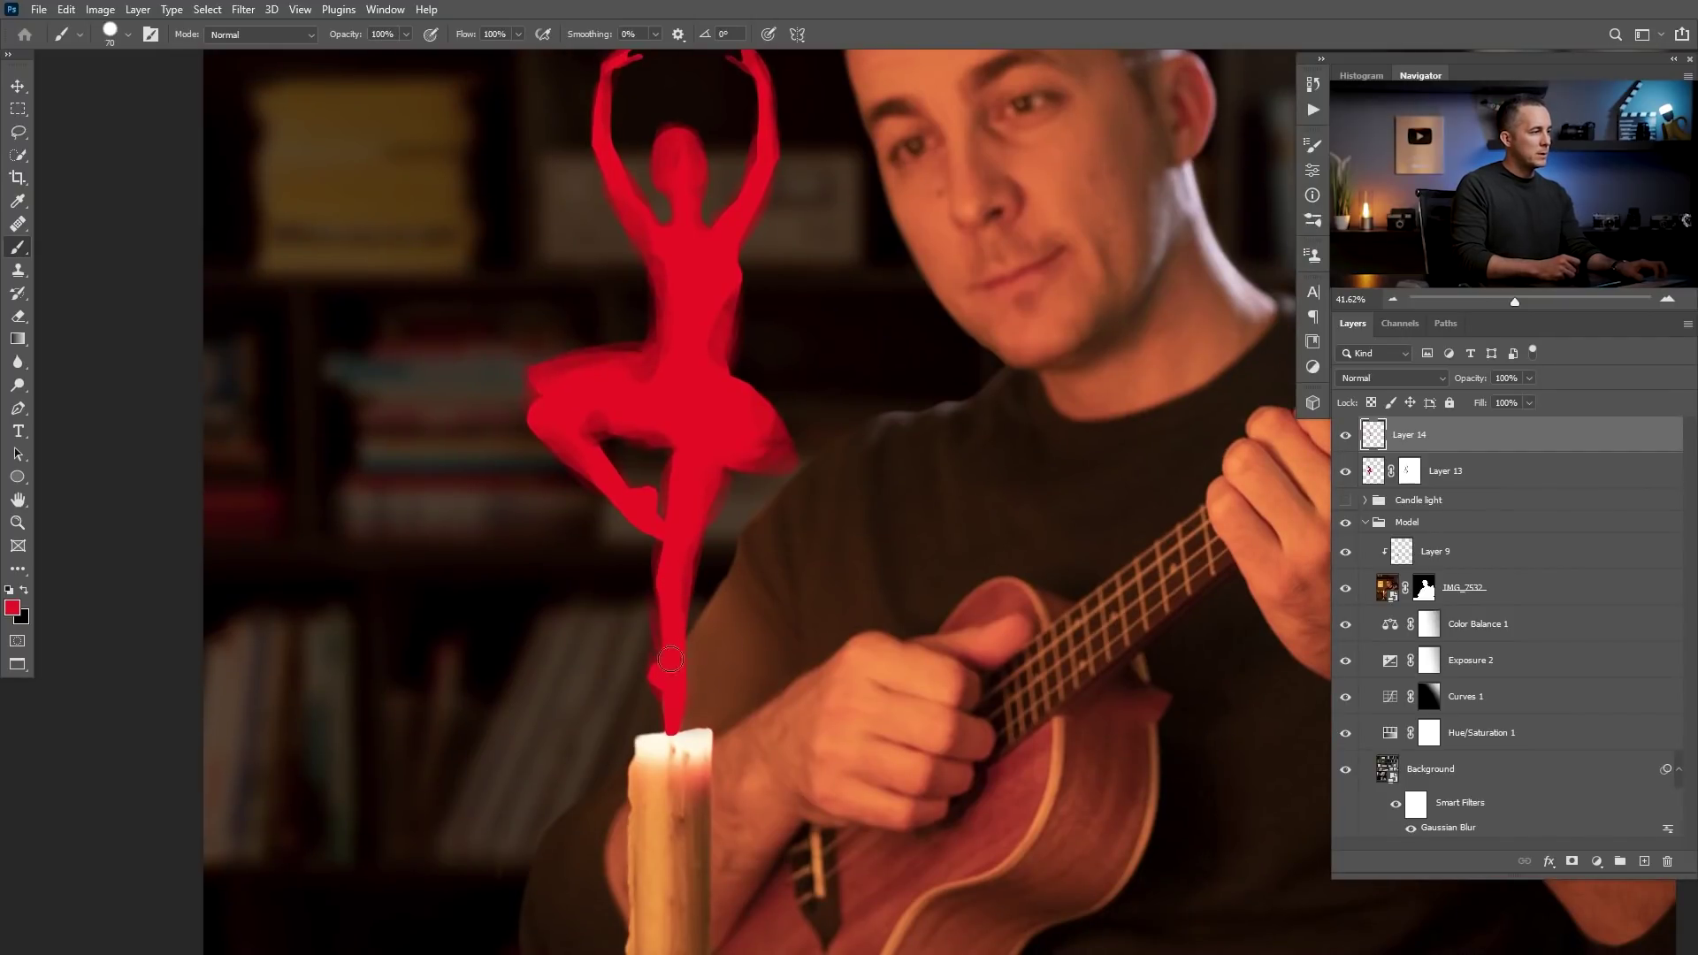
{"action": "scroll", "coordinate": [667, 652], "scroll_direction": "up", "scroll_amount": 3}
{"action": "key", "text": "alt+["}
{"action": "key", "text": "d"}
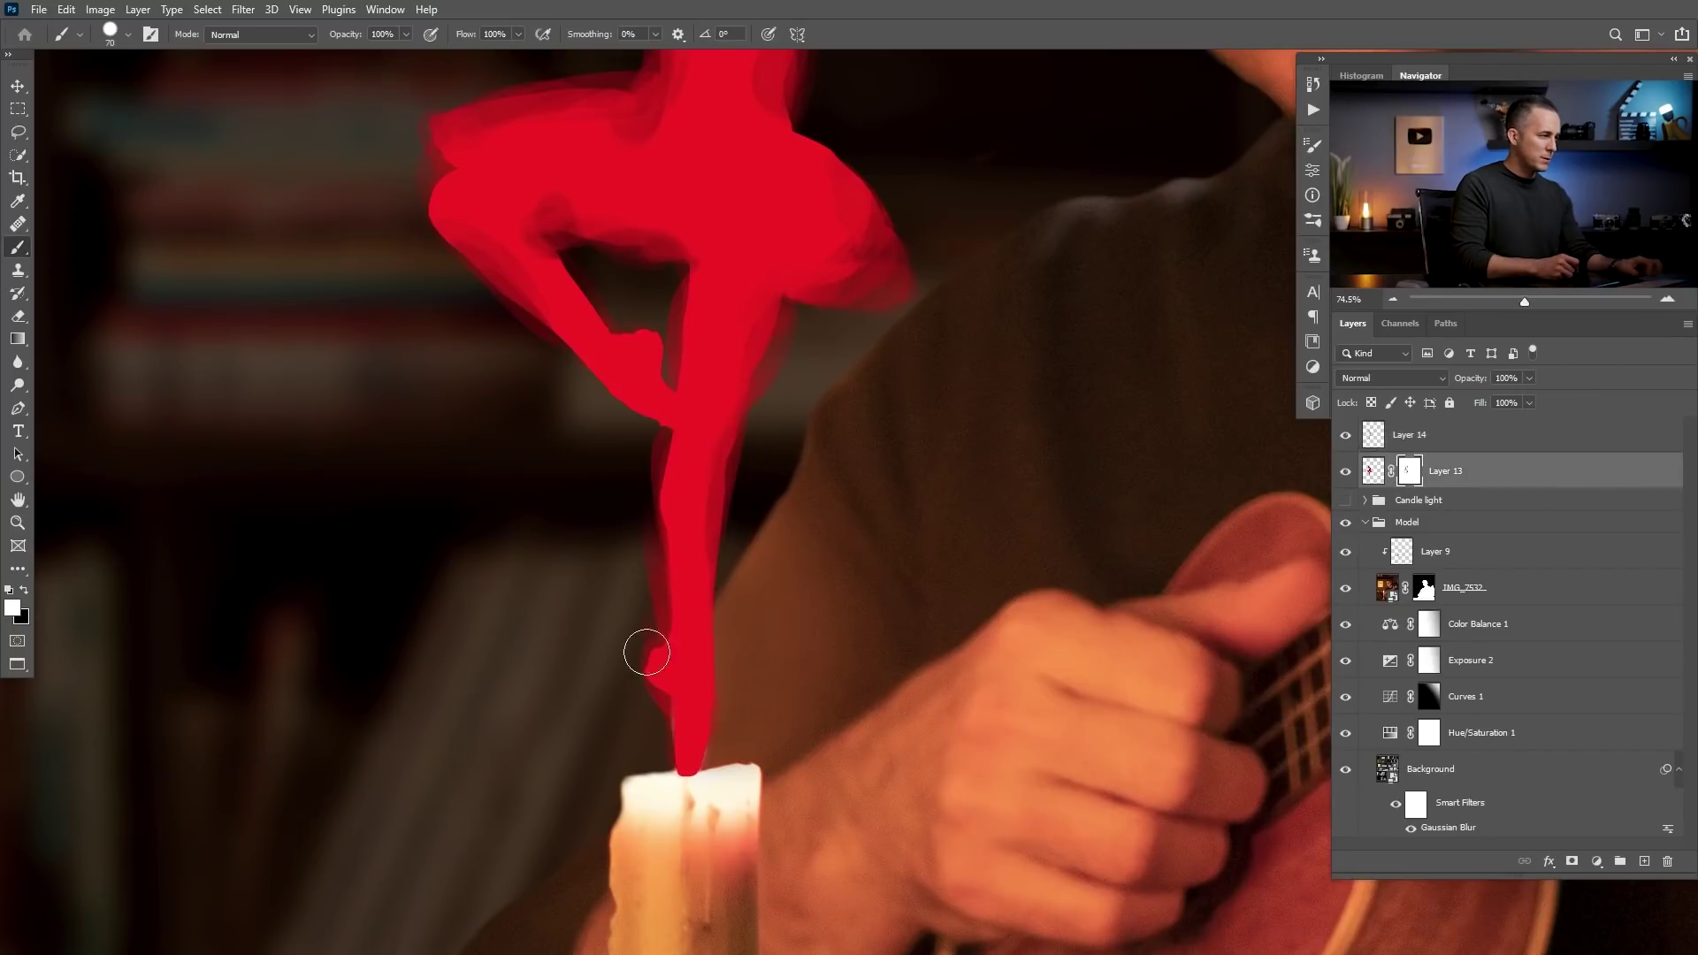
{"action": "key", "text": "["}
{"action": "key", "text": "["}
{"action": "key", "text": "x"}
{"action": "mouse_move", "coordinate": [678, 722]}
{"action": "left_mouse_down"}
{"action": "mouse_move", "coordinate": [675, 599]}
{"action": "mouse_move", "coordinate": [658, 667]}
{"action": "left_mouse_up"}
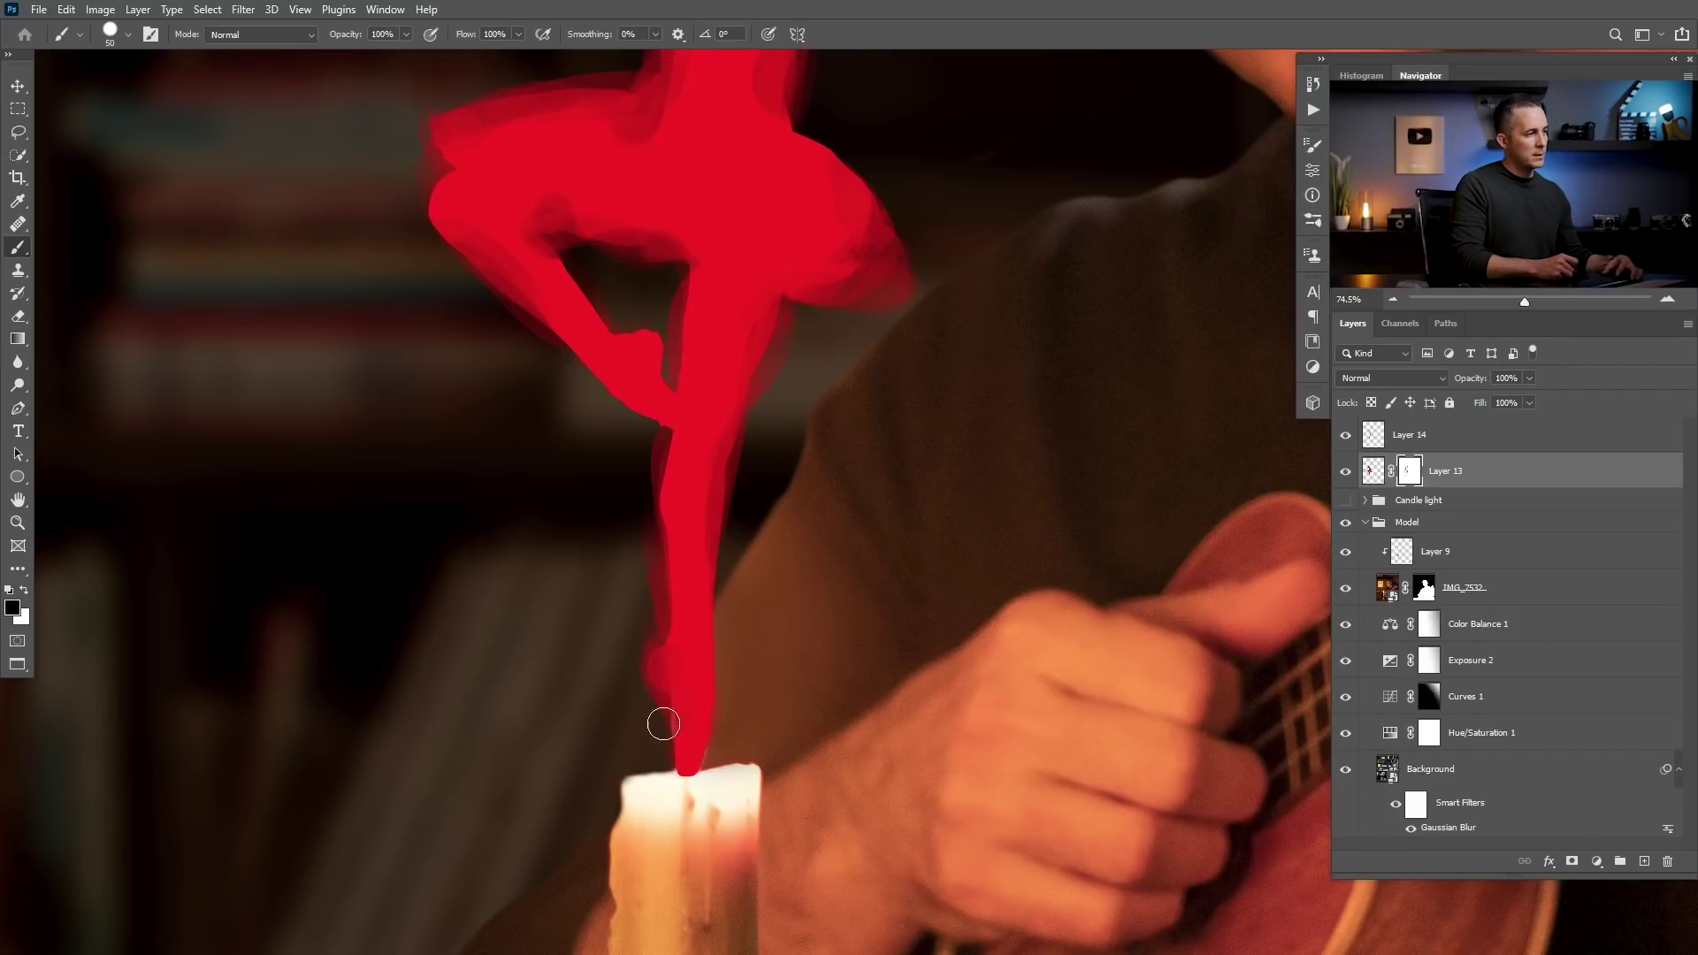
- Paint soft strokes in the sampled red along the foot and standing leg on the painted strokes layer with a 40 px brush
{"action": "left_click", "coordinate": [1377, 442]}
{"action": "key", "text": "x"}
{"action": "left_click", "coordinate": [720, 705], "text": "alt"}
{"action": "key", "text": "["}
{"action": "left_click_drag", "start_coordinate": [693, 761], "coordinate": [689, 759]}
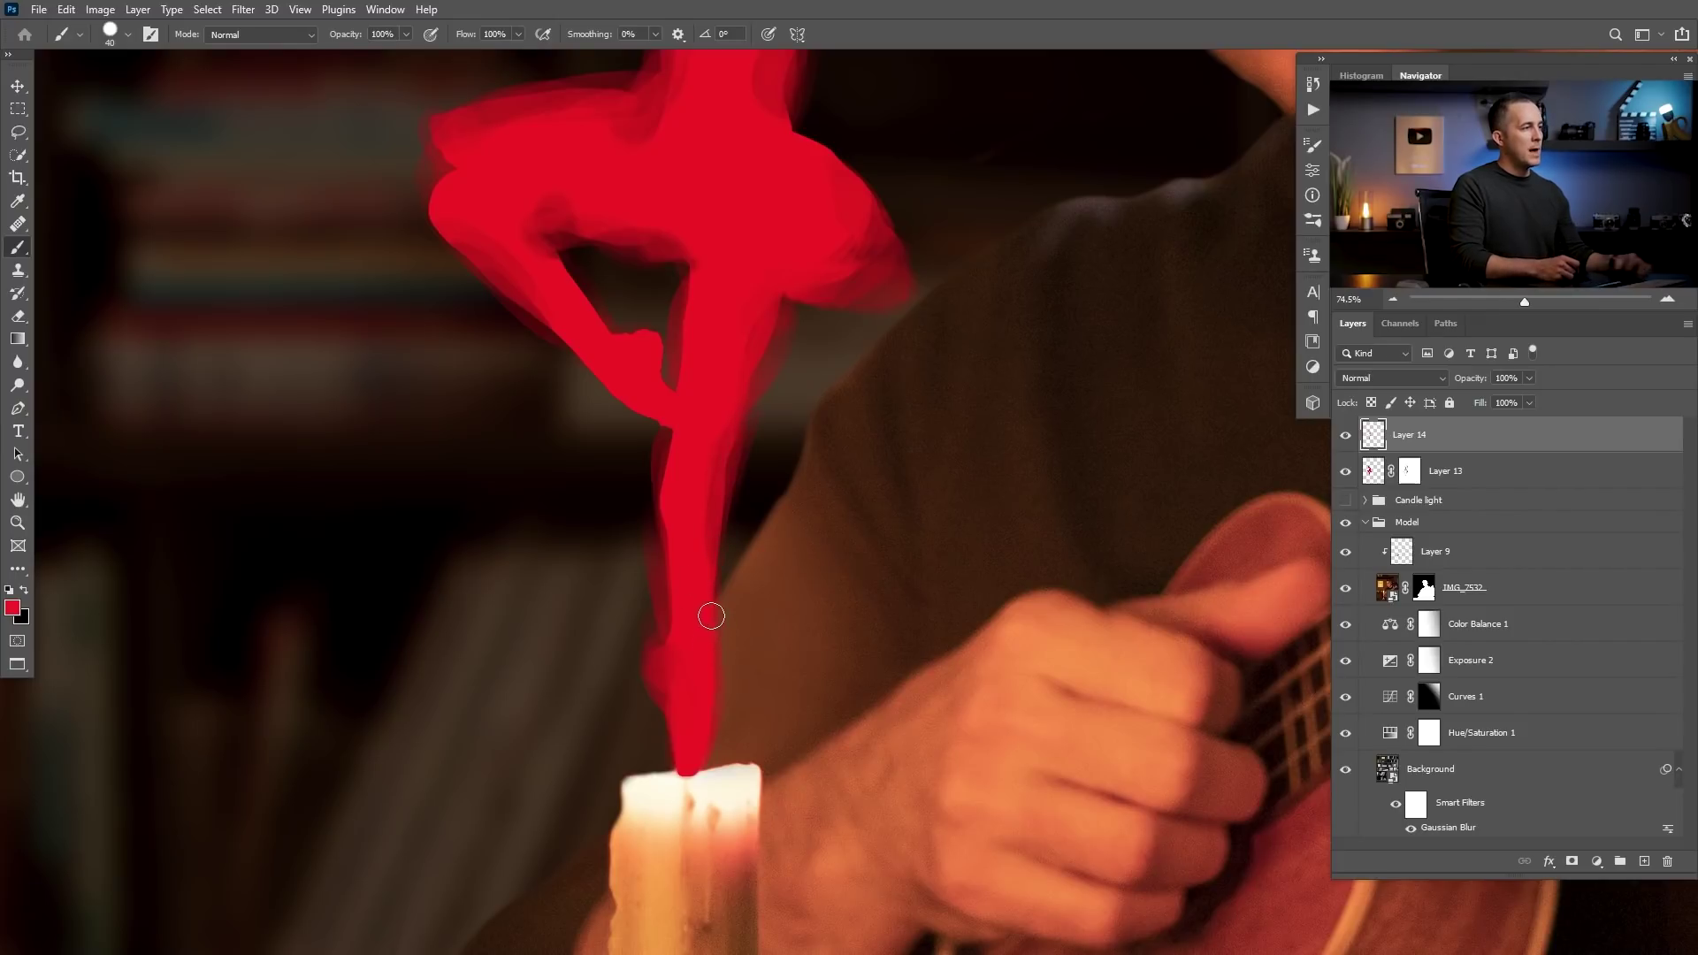
{"action": "left_click_drag", "start_coordinate": [760, 554], "coordinate": [734, 439]}
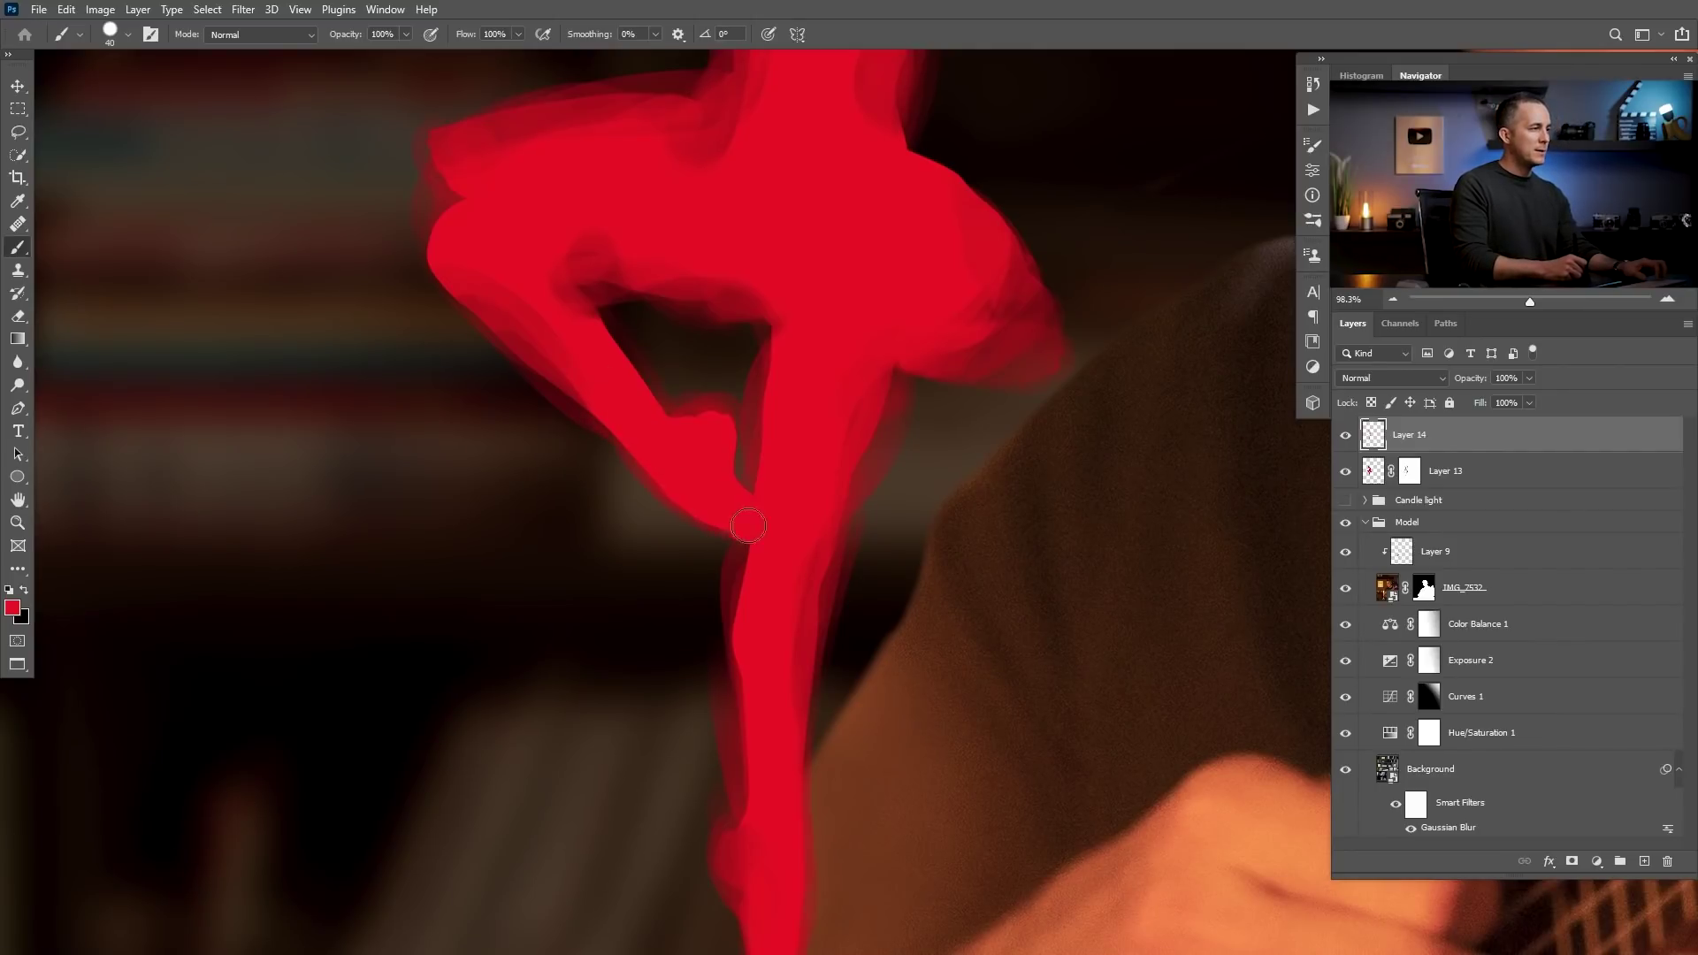
- Partly hide the inner edge of the bent leg in black on the silhouette layer's mask with the 40 px brush
{"action": "scroll", "coordinate": [628, 422], "scroll_direction": "down", "scroll_amount": 5}
{"action": "scroll", "coordinate": [660, 447], "scroll_direction": "up", "scroll_amount": 6}
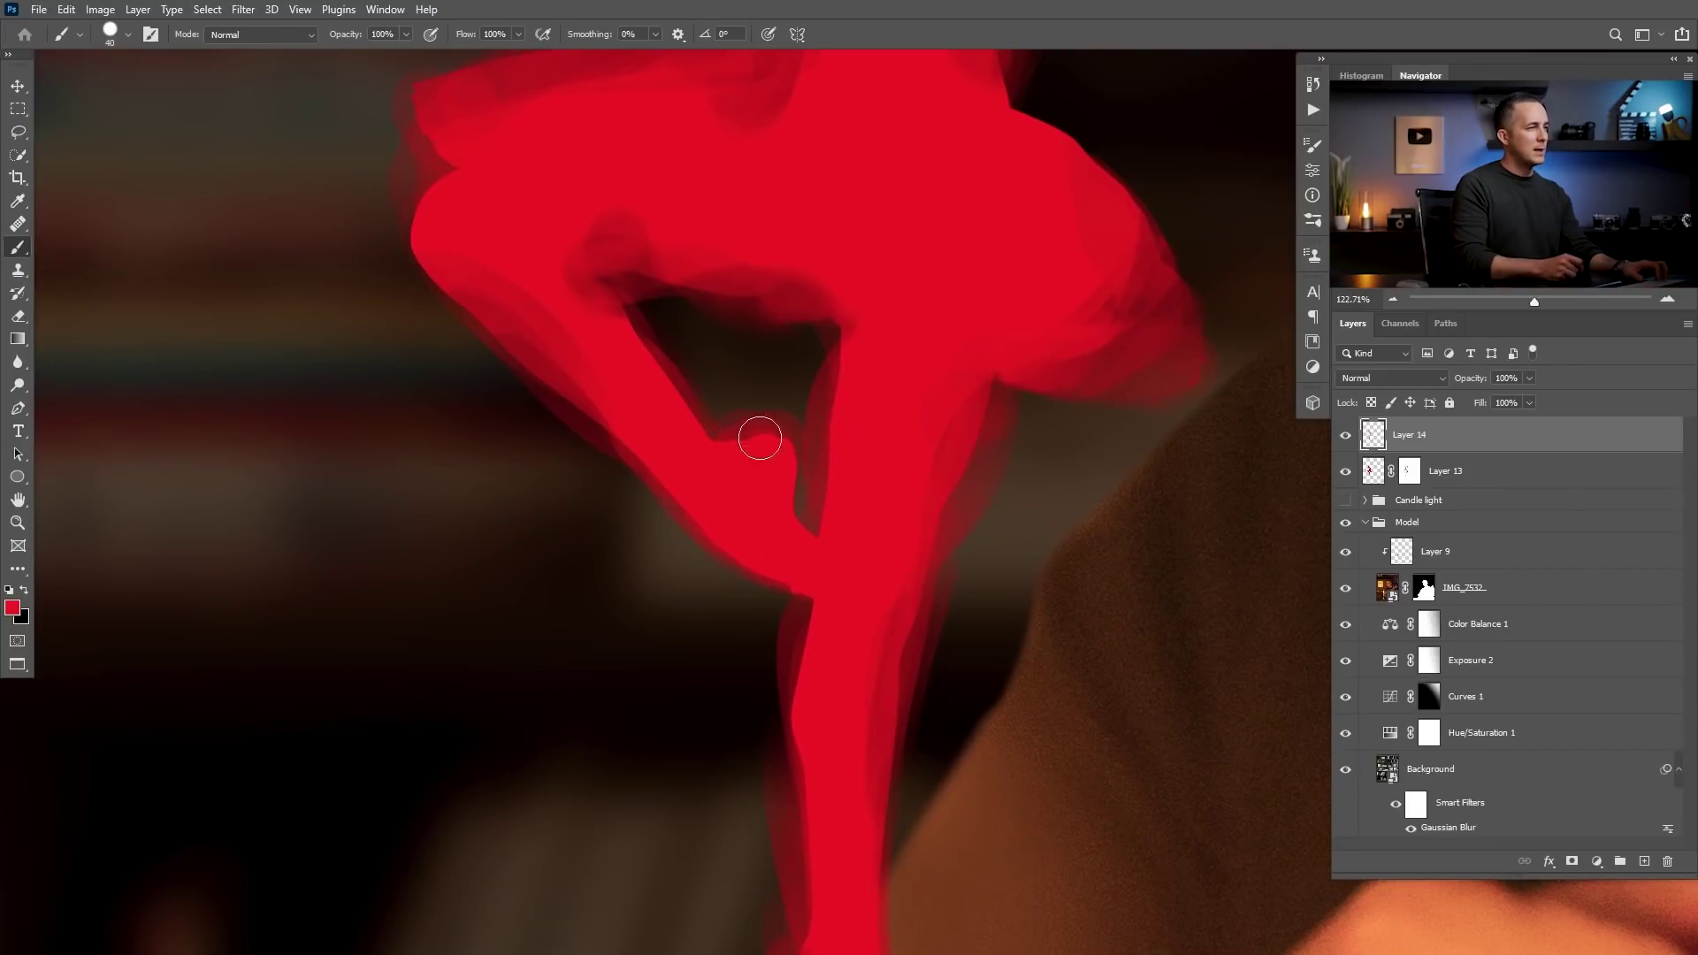
{"action": "key", "text": "alt+bracketleft"}
{"action": "mouse_move", "coordinate": [658, 345]}
{"action": "left_mouse_down"}
{"action": "mouse_move", "coordinate": [724, 416]}
{"action": "mouse_move", "coordinate": [653, 350]}
{"action": "mouse_move", "coordinate": [663, 362]}
{"action": "mouse_move", "coordinate": [655, 295]}
{"action": "mouse_move", "coordinate": [706, 424]}
{"action": "mouse_move", "coordinate": [689, 368]}
{"action": "mouse_move", "coordinate": [633, 382]}
{"action": "left_mouse_up"}
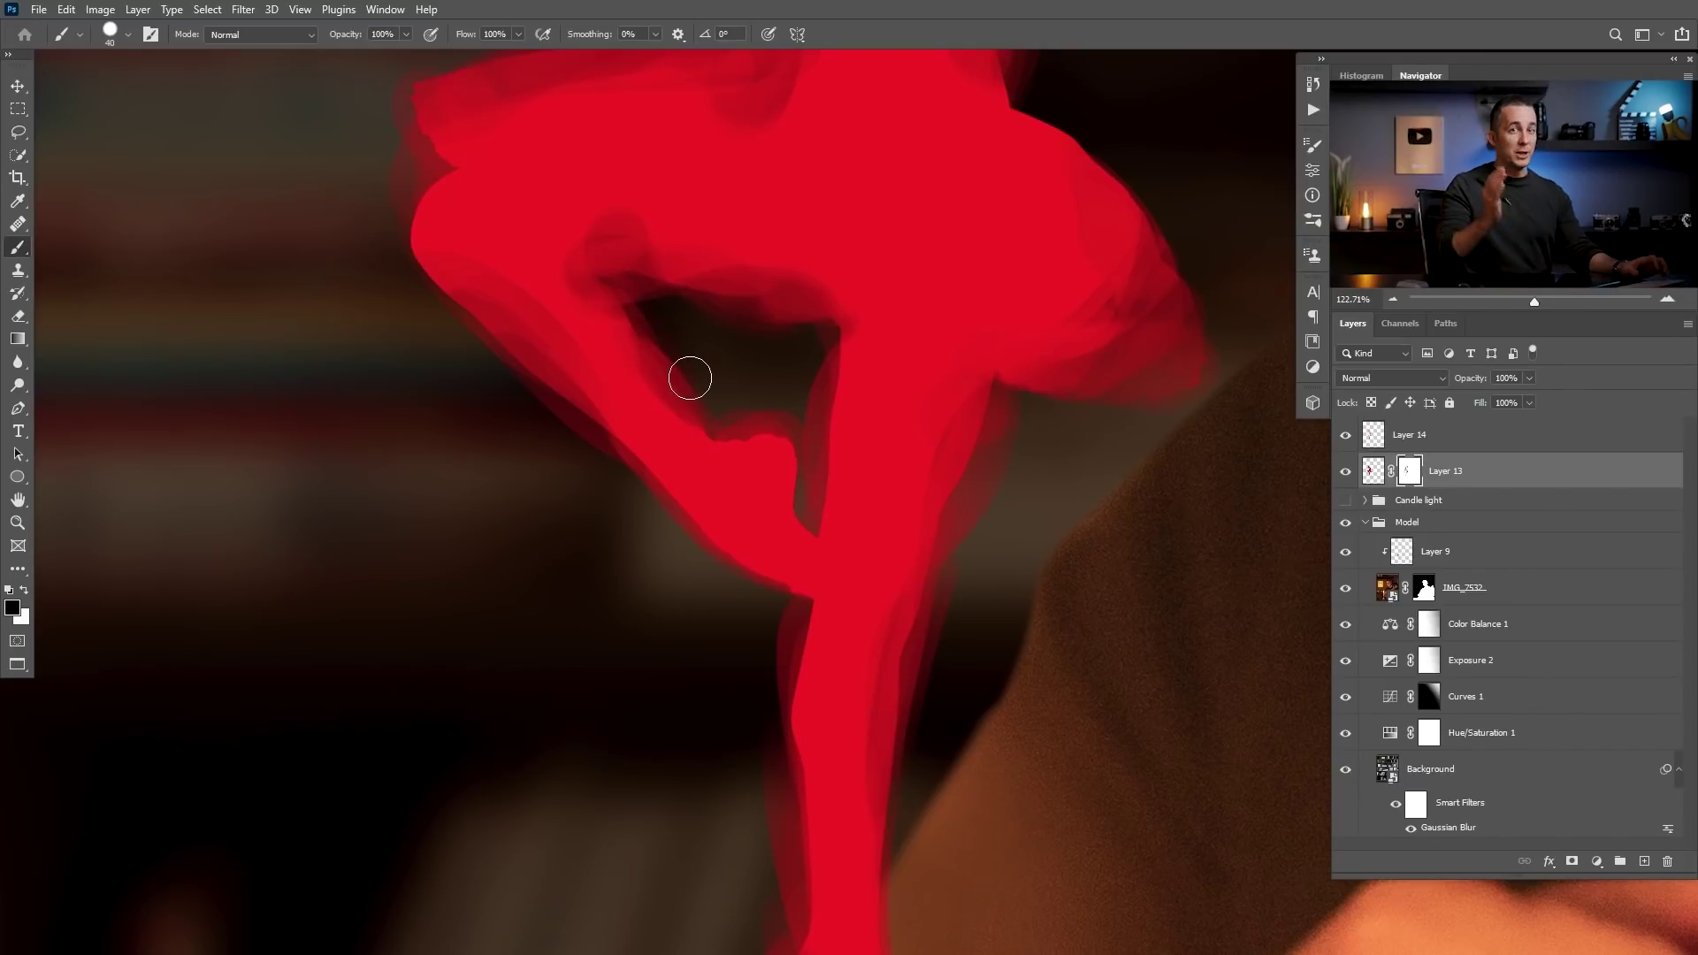
{"action": "scroll", "coordinate": [748, 391], "scroll_direction": "down", "scroll_amount": 3}
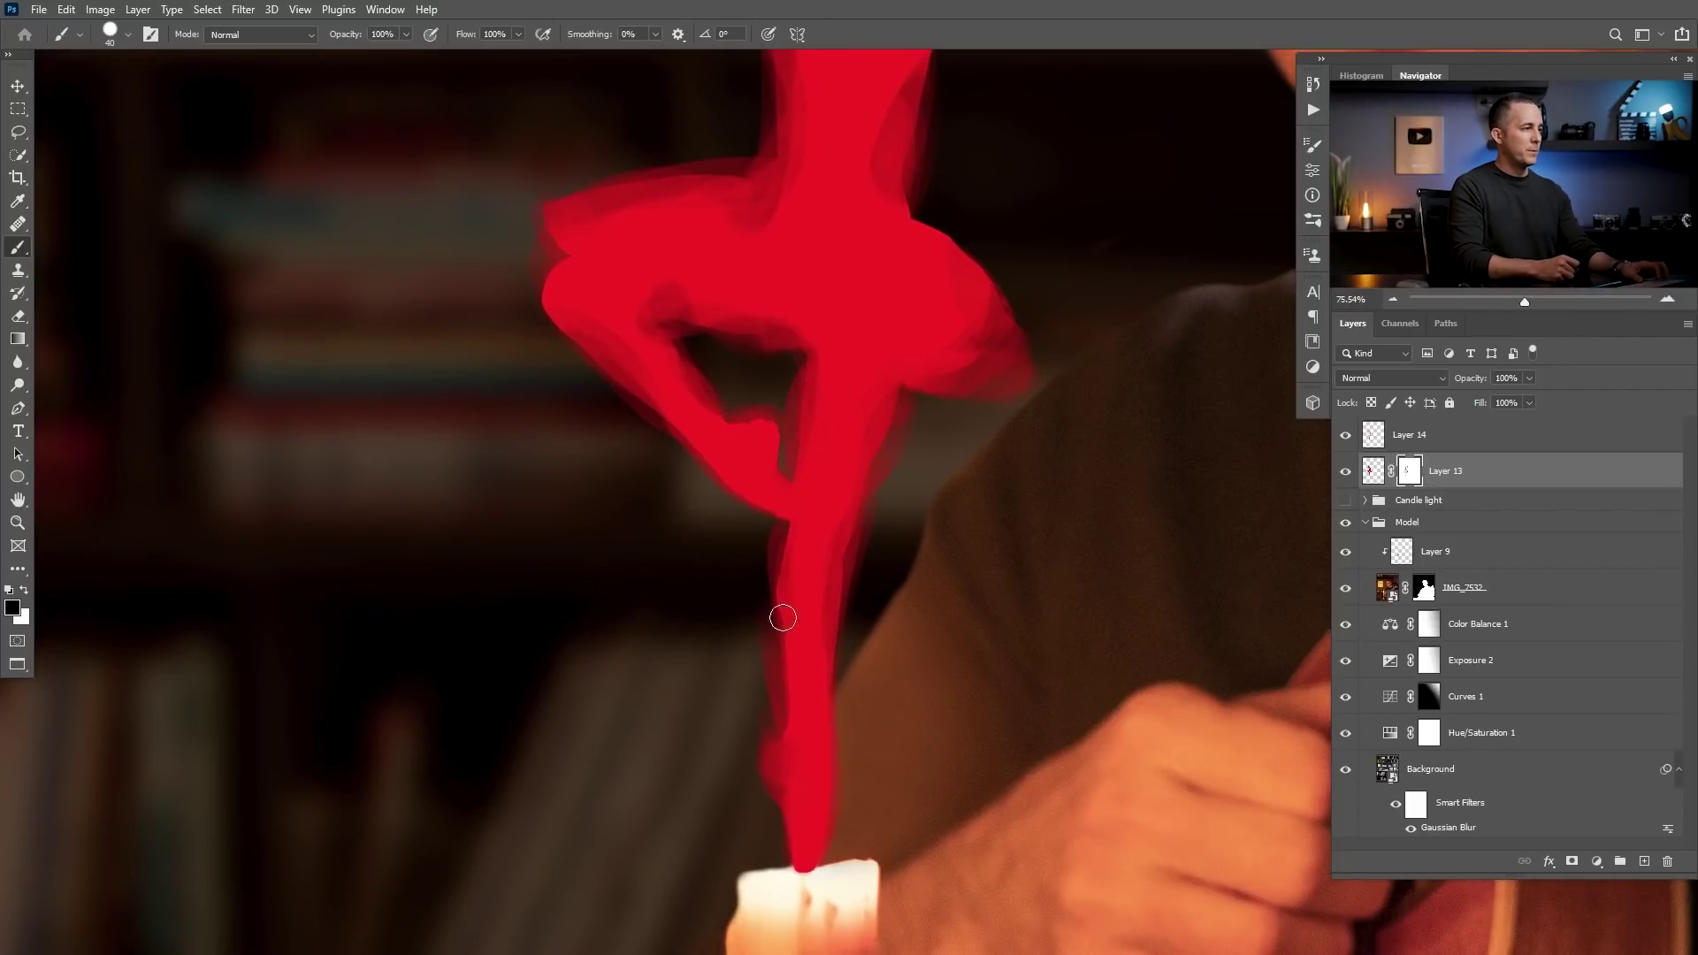
{"action": "scroll", "coordinate": [796, 584], "scroll_direction": "down", "scroll_amount": 3}
{"action": "scroll", "coordinate": [772, 471], "scroll_direction": "up", "scroll_amount": 1}
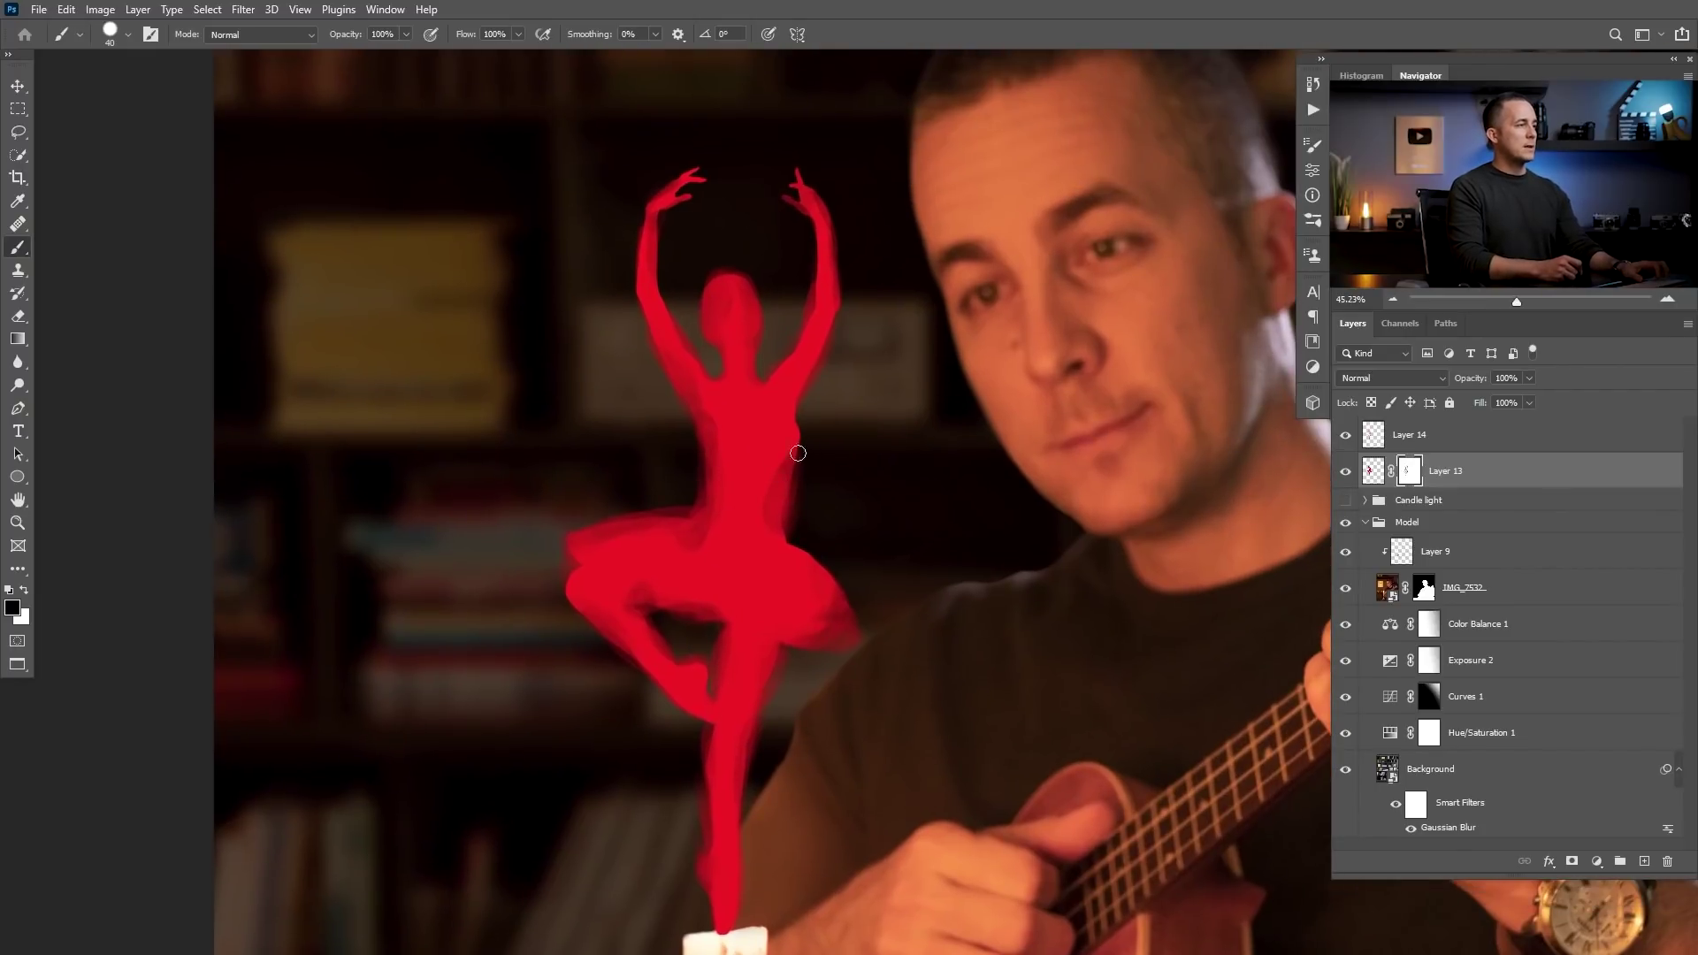
- Enlarge the brush to 90 px and soften the torso's side edge in black on the silhouette layer's mask
{"action": "key", "text": "bracketright"}
{"action": "key", "text": "bracketright"}
{"action": "key", "text": "bracketright"}
{"action": "key", "text": "bracketright"}
{"action": "key", "text": "bracketright"}
{"action": "key", "text": "x"}
{"action": "key", "text": "x"}
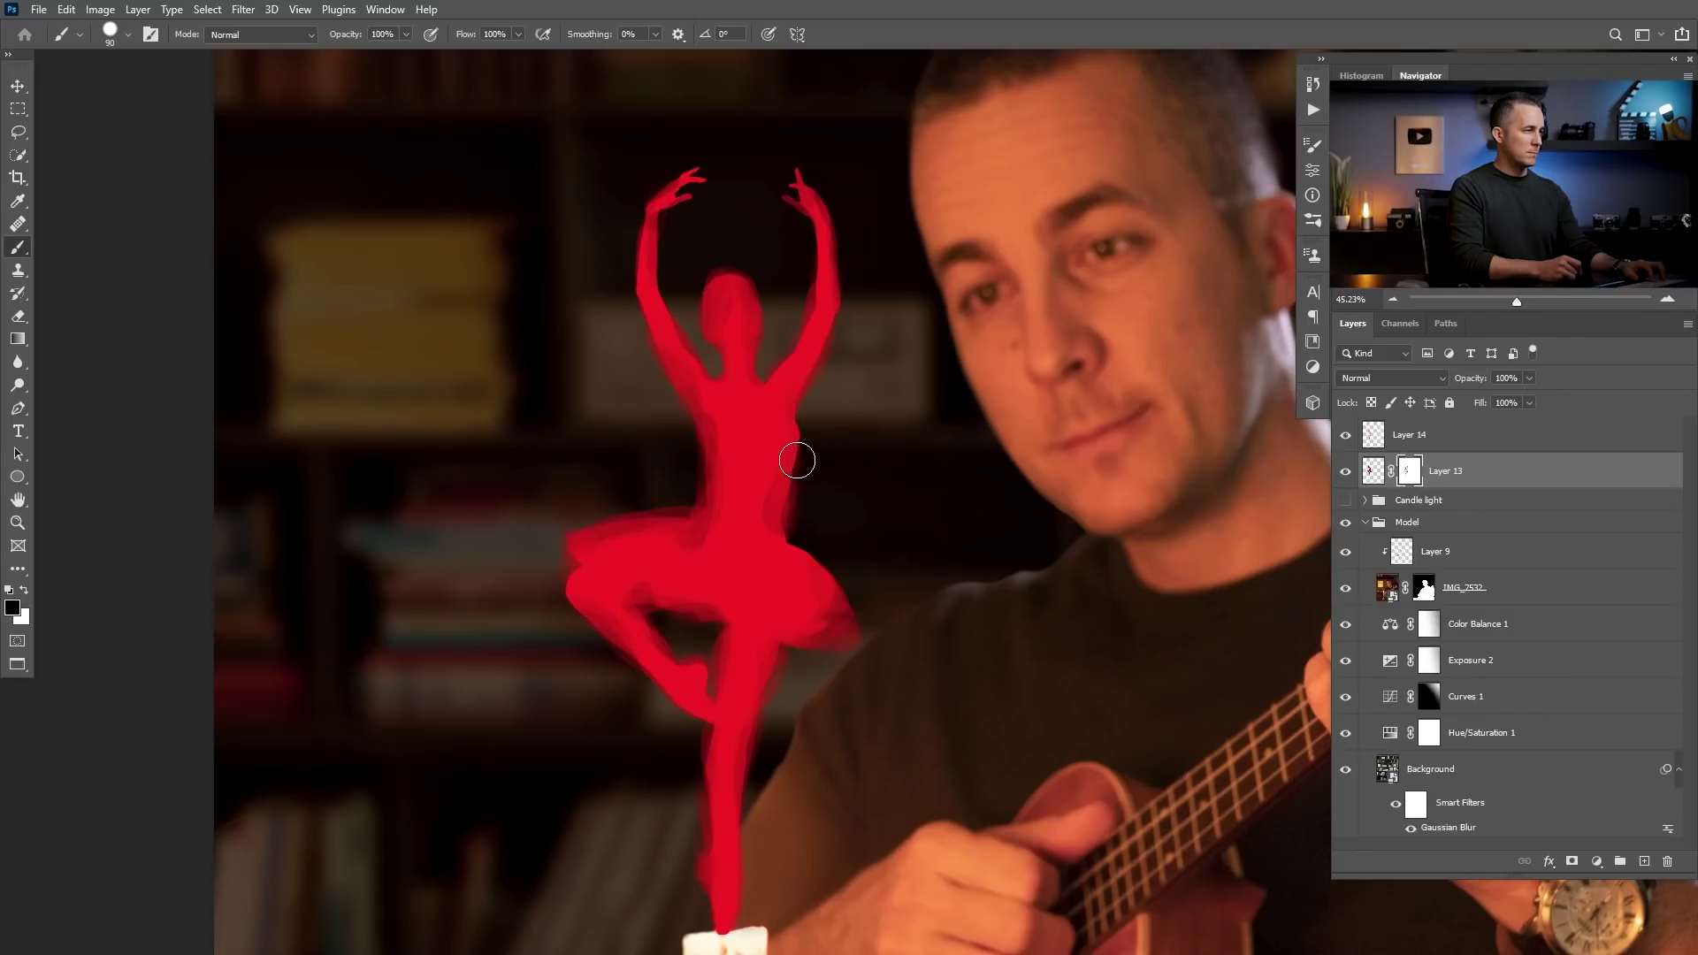
{"action": "scroll", "coordinate": [786, 436], "scroll_direction": "down", "scroll_amount": 3}
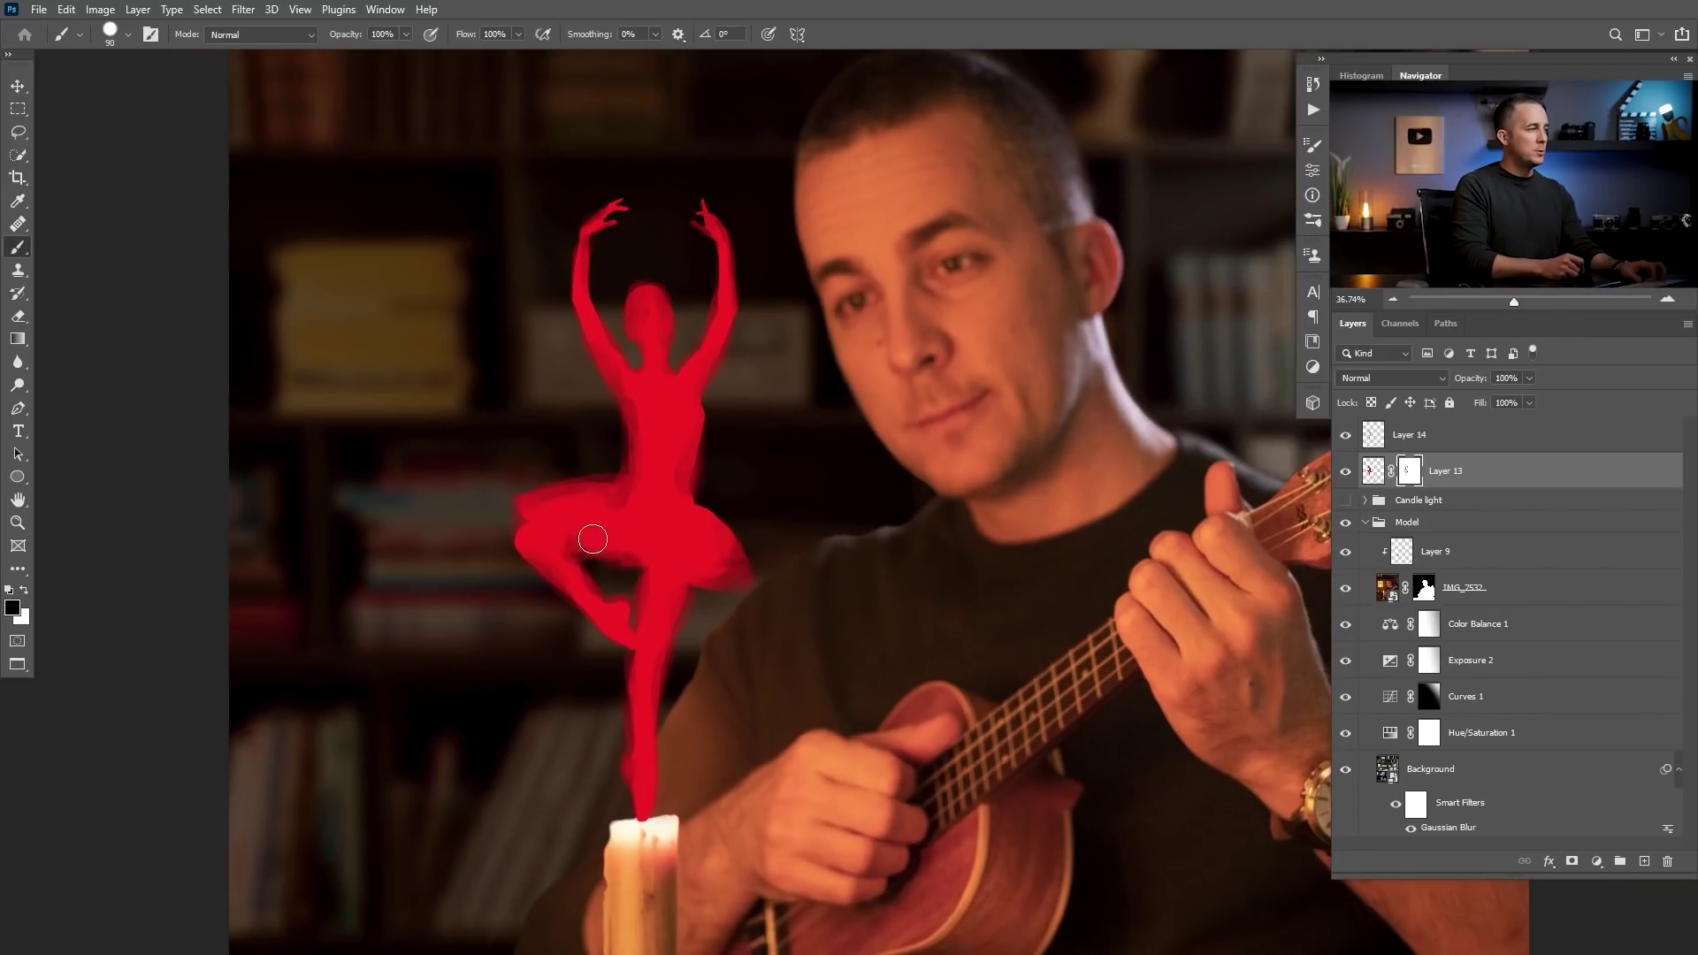
{"action": "key", "text": "x"}
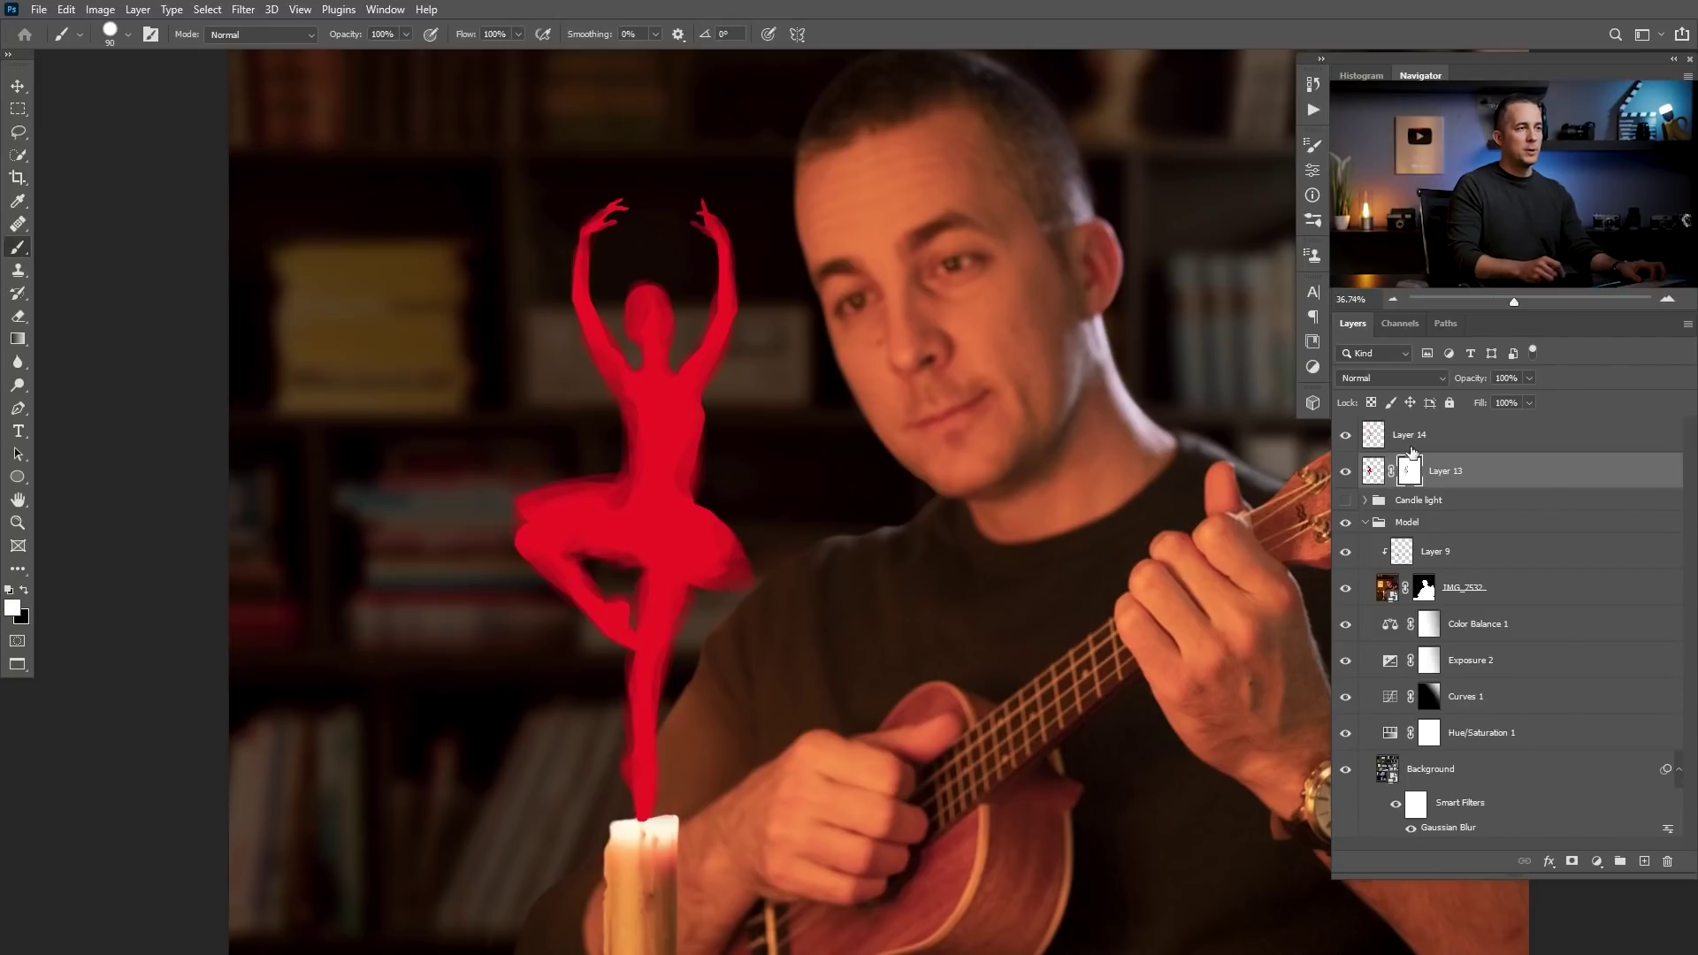
- Add a new layer above the painted strokes layer, naming the strokes layer Red and the new layer Yellow
{"action": "key", "text": "x"}
{"action": "key", "text": "alt+bracketright"}
{"action": "left_click", "coordinate": [1643, 863]}
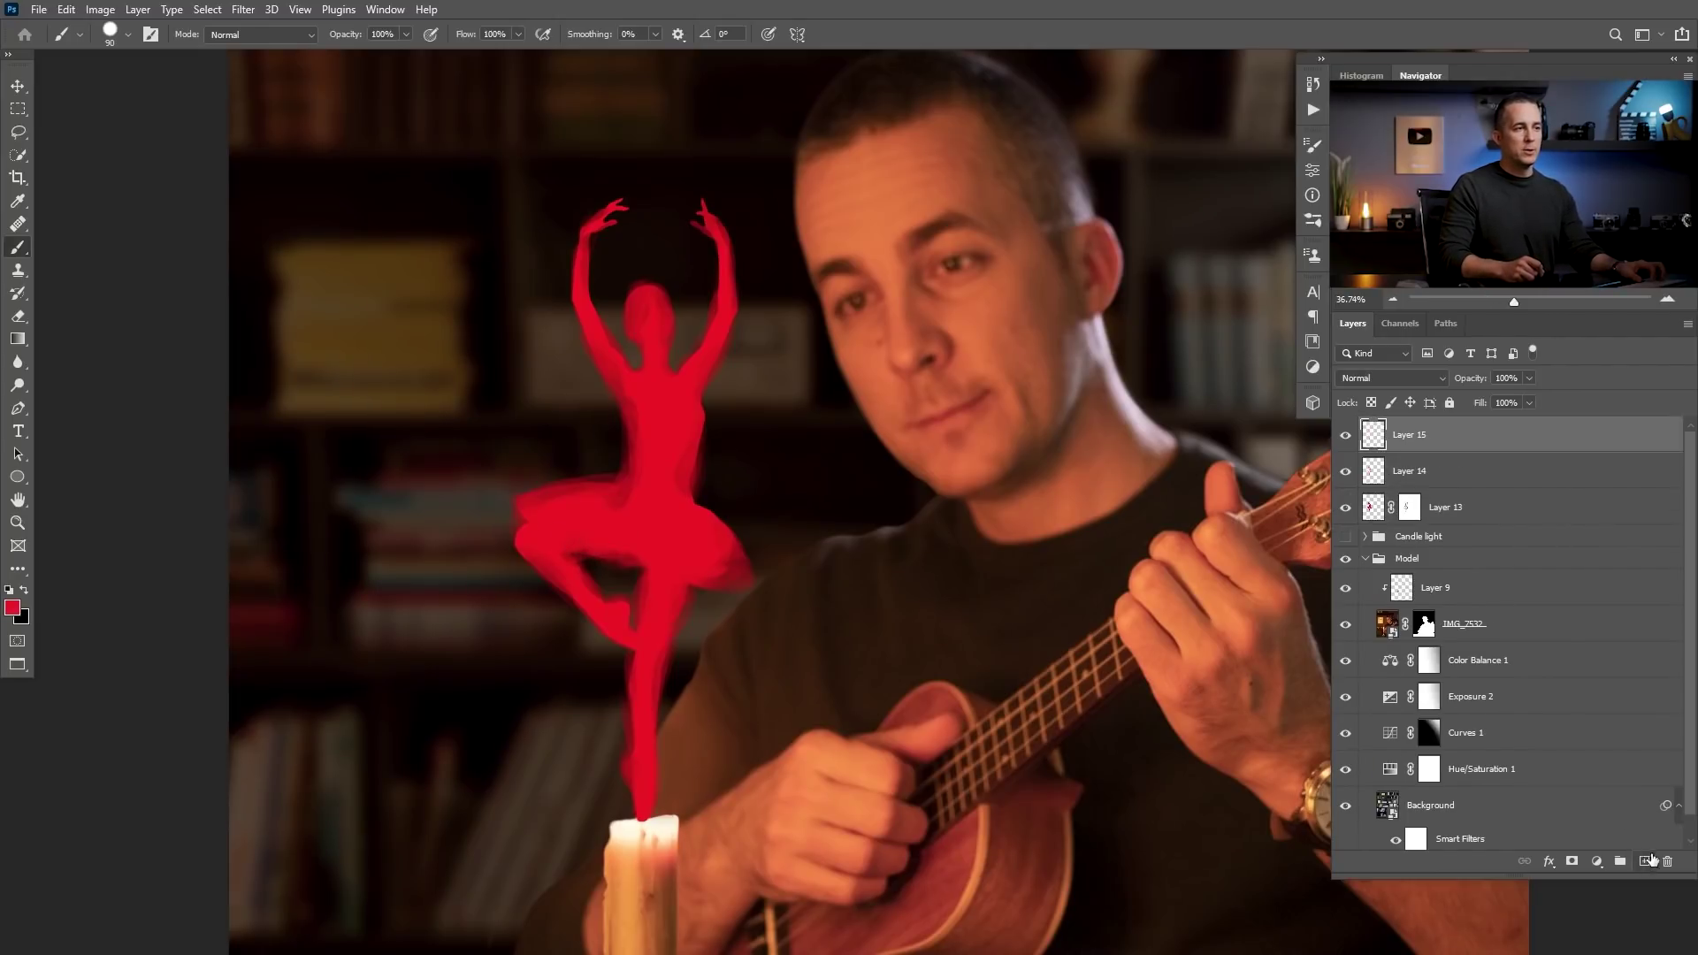
{"action": "double_click", "coordinate": [1405, 471]}
{"action": "type", "text": "Red"}
{"action": "key", "text": "Return"}
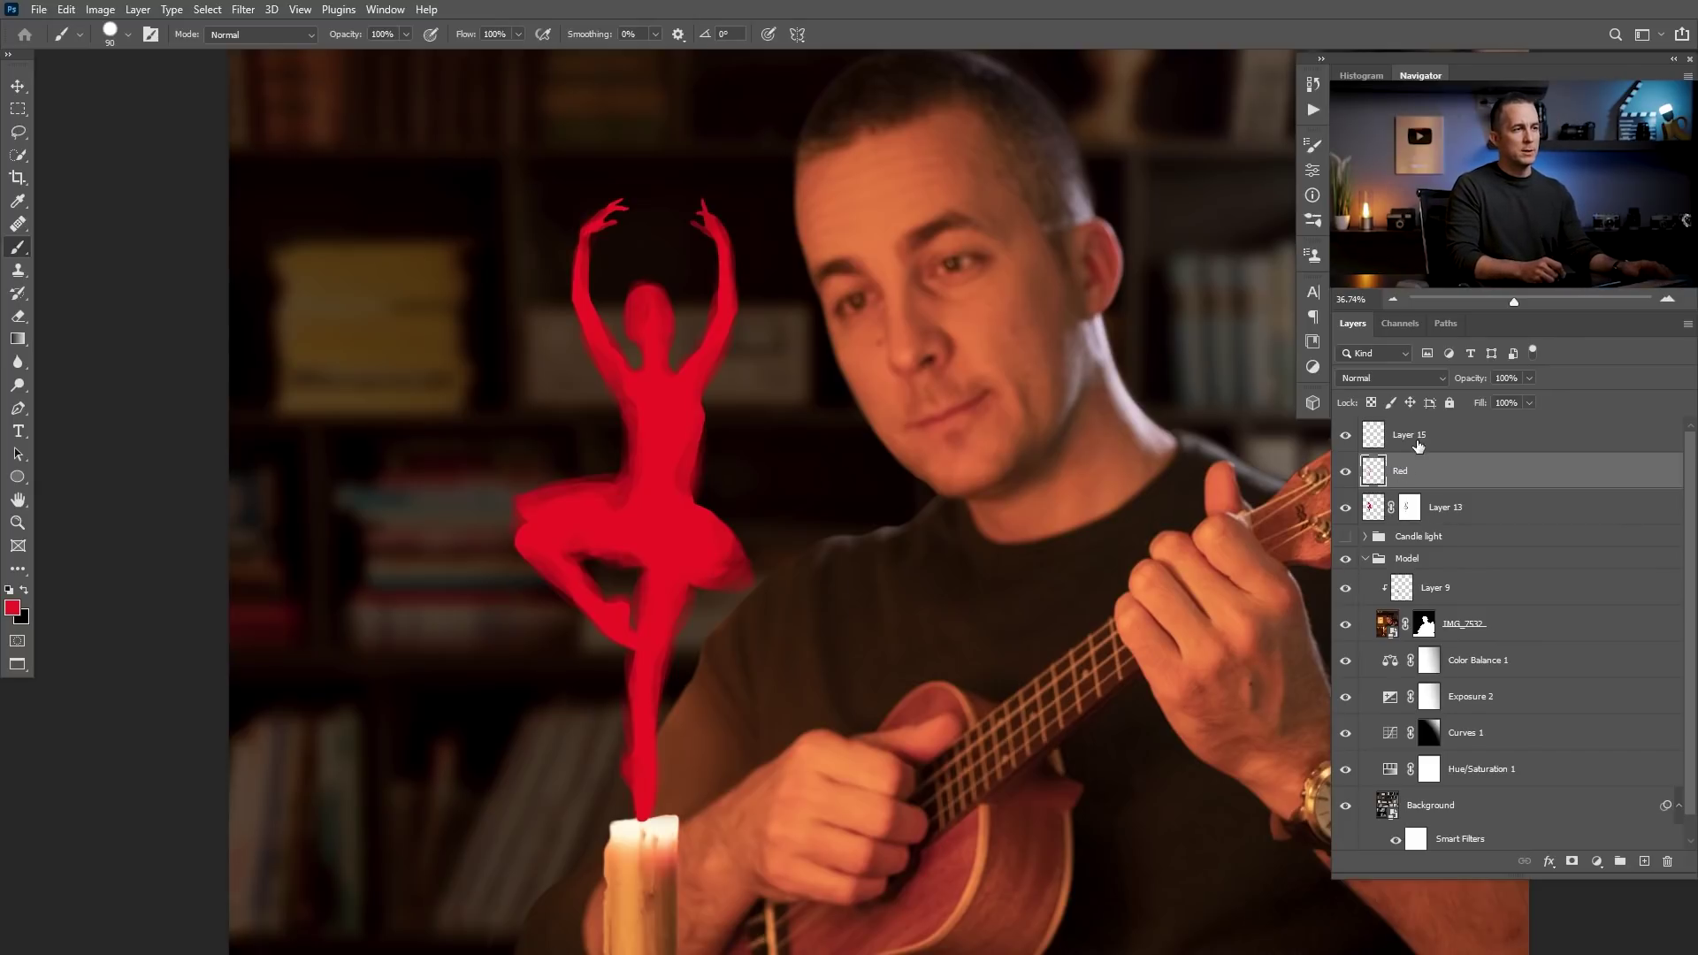
{"action": "double_click", "coordinate": [1406, 435]}
{"action": "type", "text": "Yellow"}
{"action": "key", "text": "Return"}
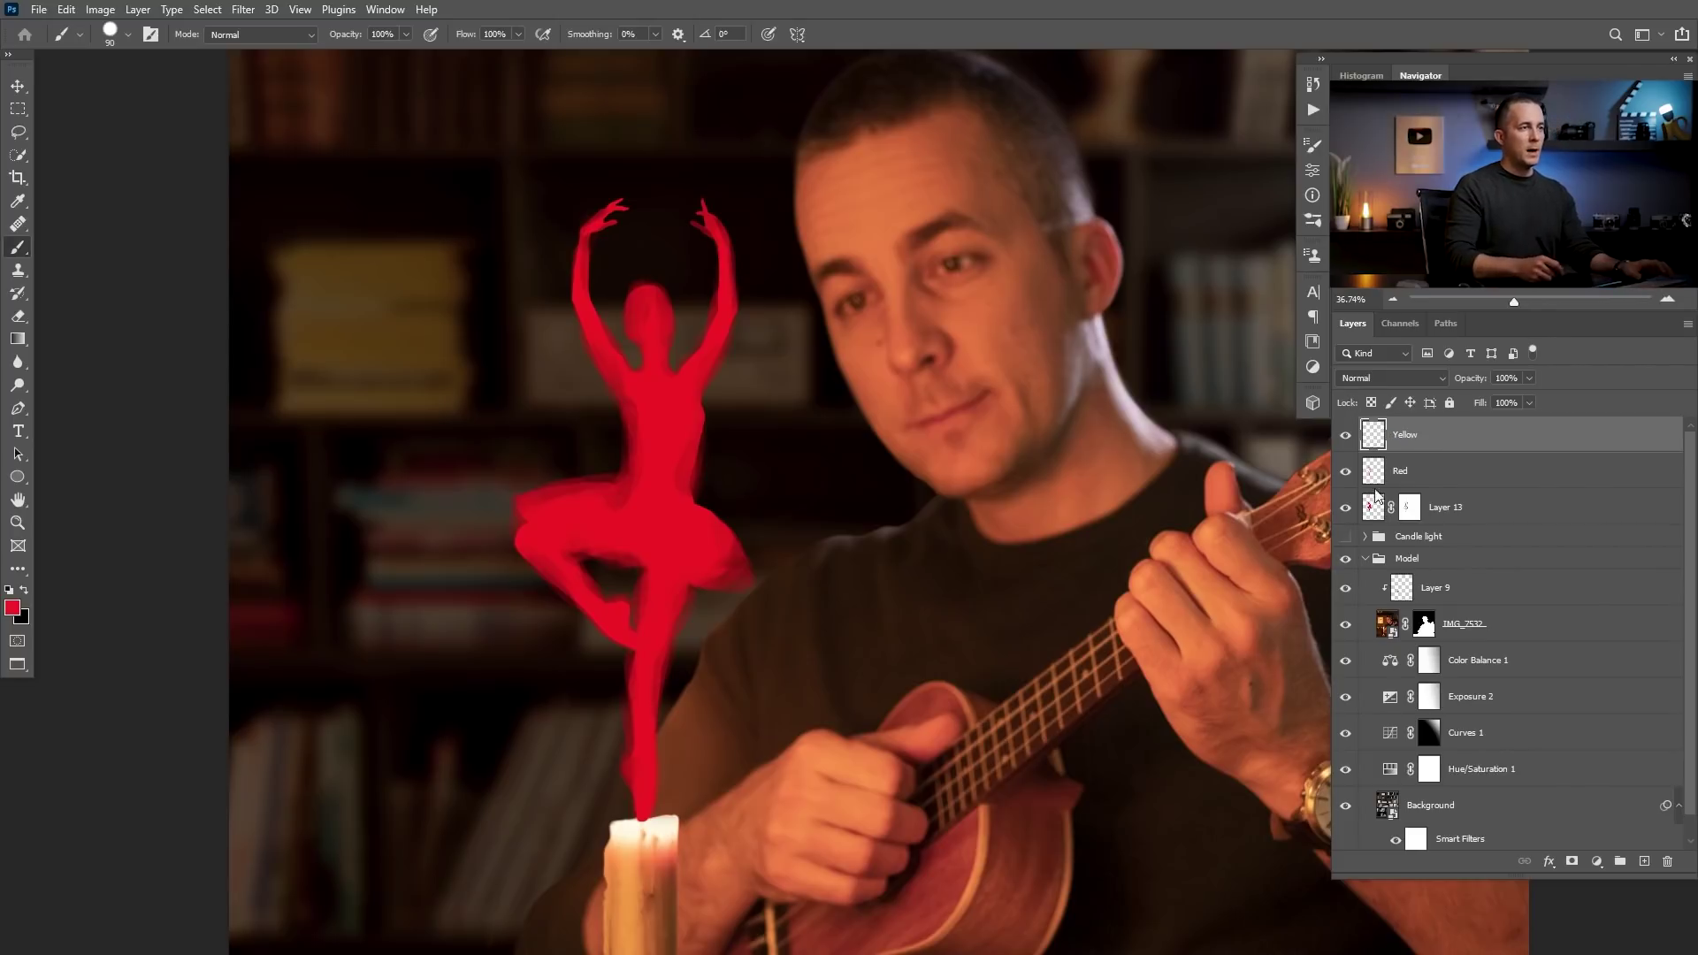
- Set the foreground colour to a warm yellow, about #f7d048
{"action": "left_click", "coordinate": [25, 593]}
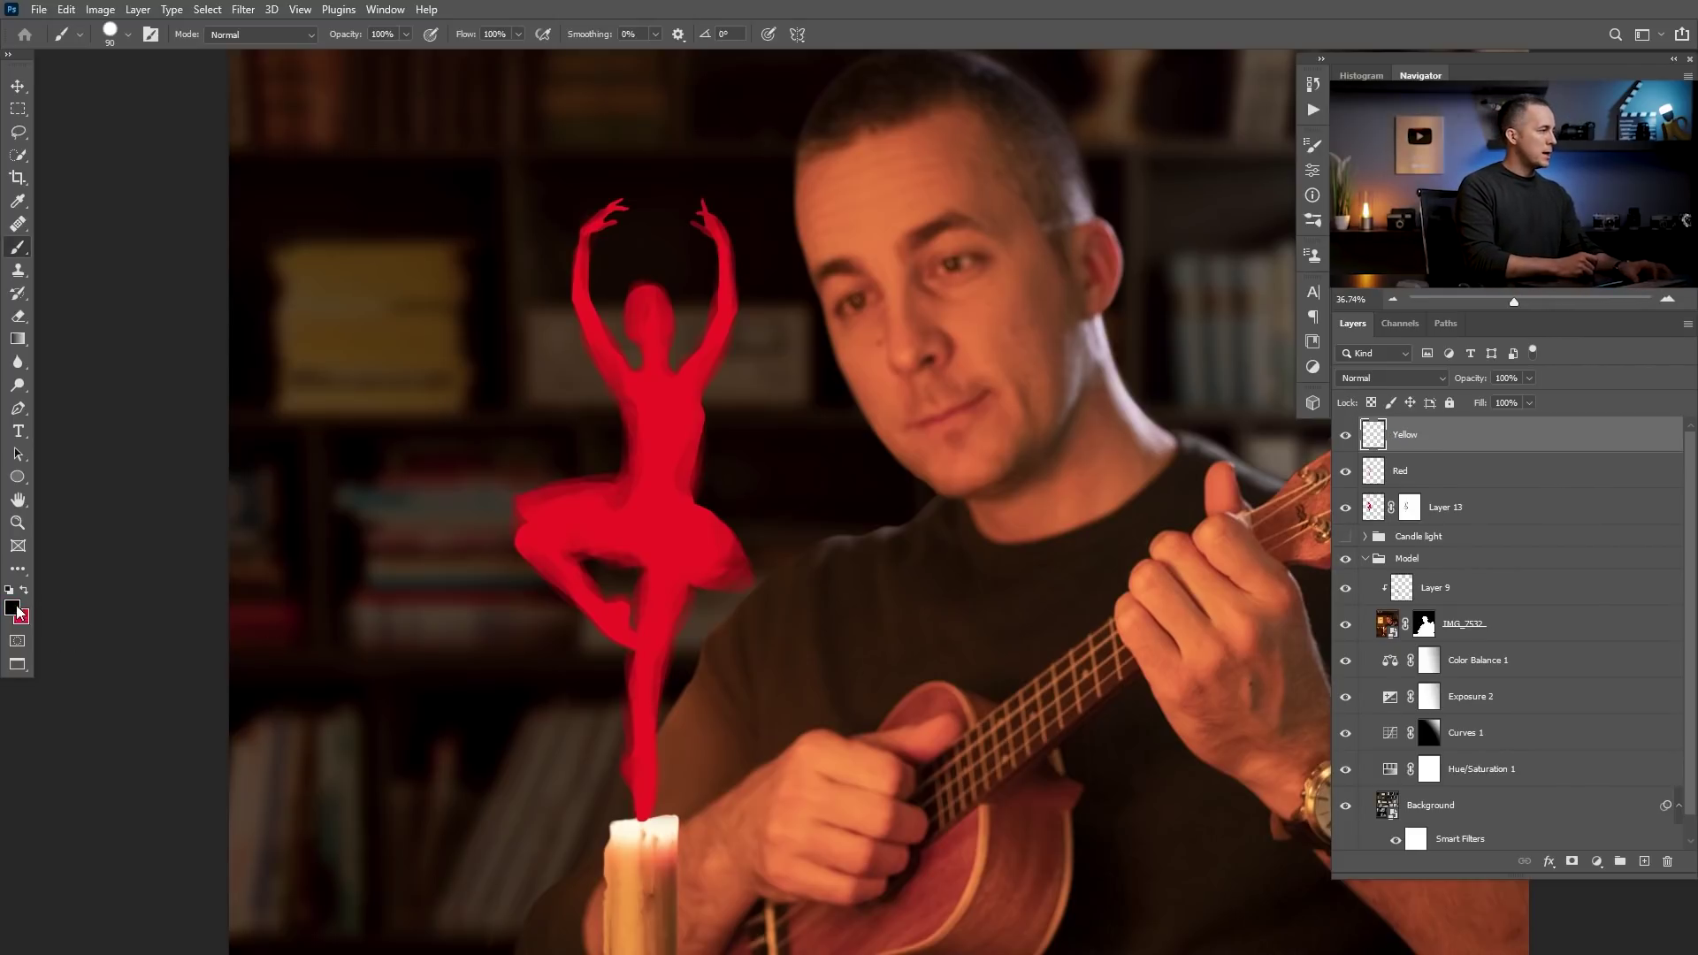
{"action": "left_click", "coordinate": [12, 609]}
{"action": "left_click", "coordinate": [1276, 616]}
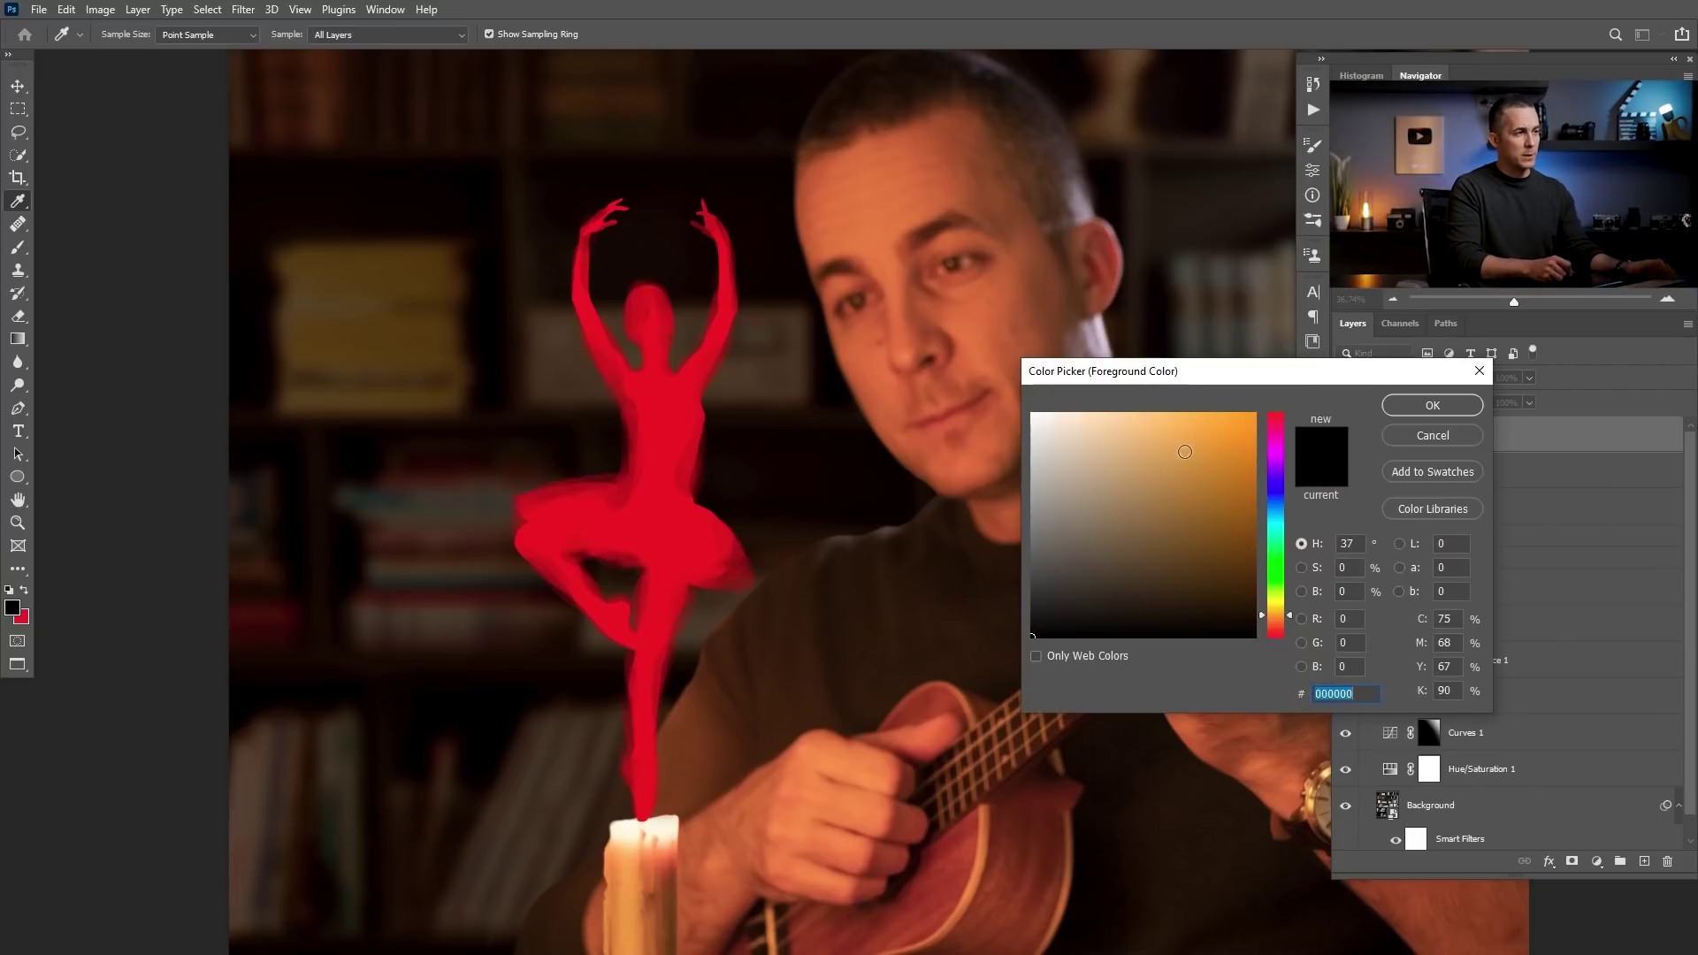
{"action": "left_click_drag", "start_coordinate": [1215, 428], "coordinate": [1189, 419]}
{"action": "left_click_drag", "start_coordinate": [1291, 612], "coordinate": [1291, 608]}
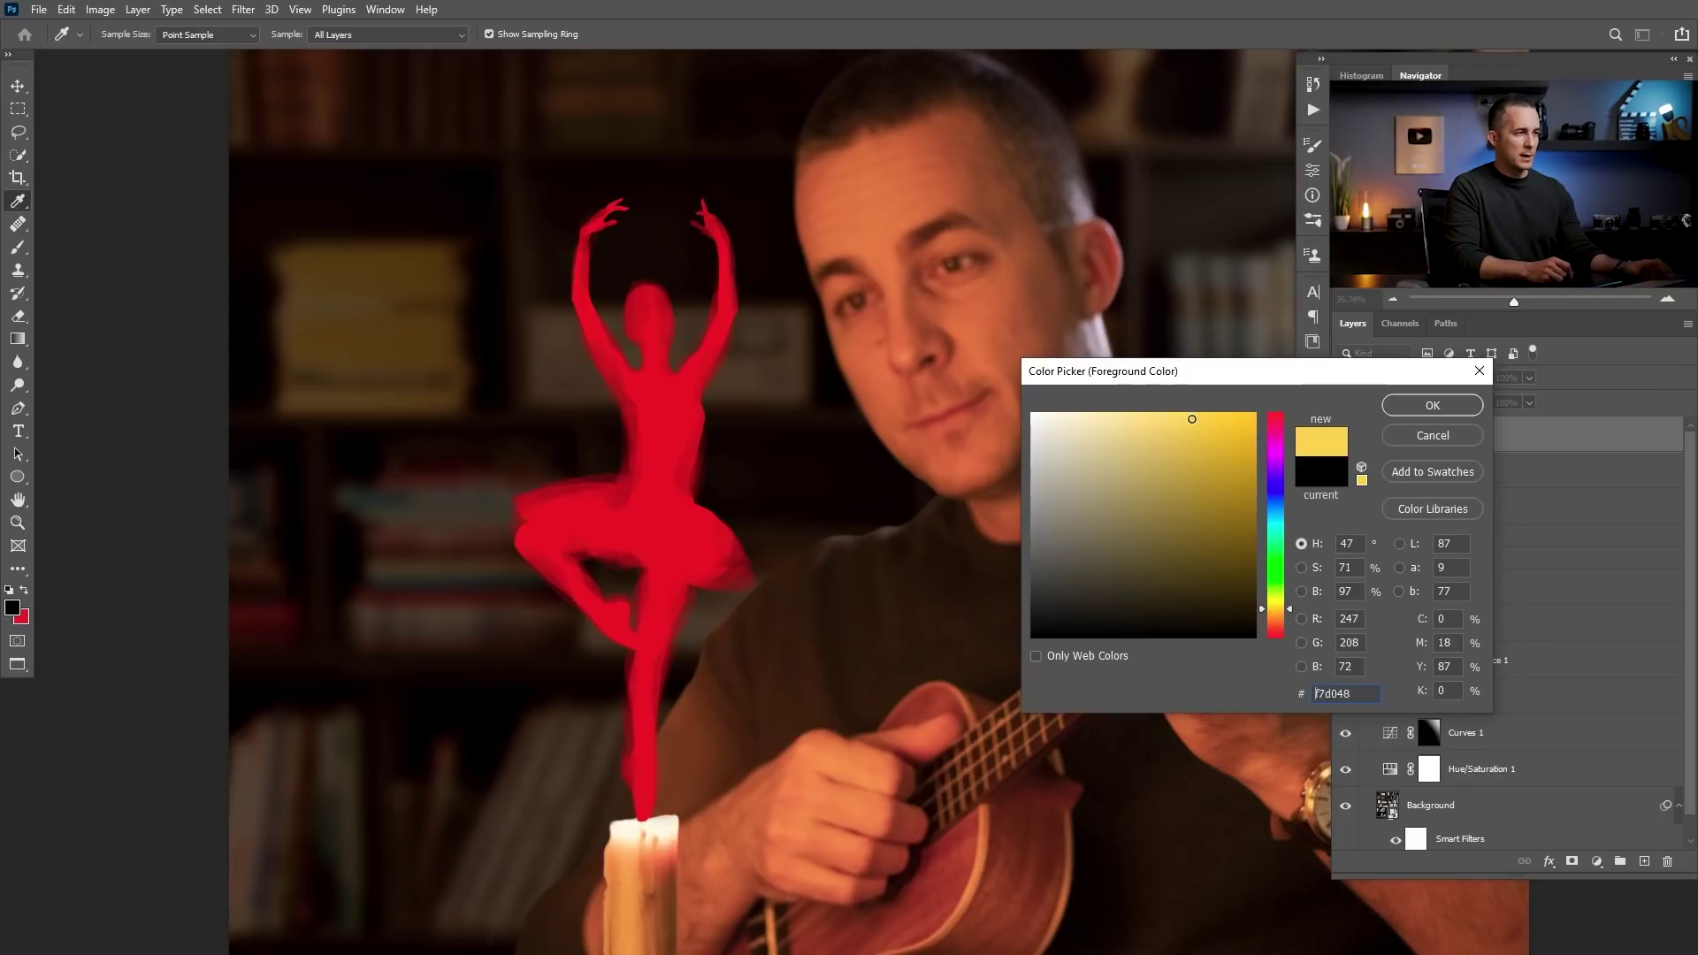
{"action": "left_click", "coordinate": [1192, 417]}
{"action": "left_click_drag", "start_coordinate": [1288, 607], "coordinate": [1287, 608]}
{"action": "left_click", "coordinate": [1415, 405]}
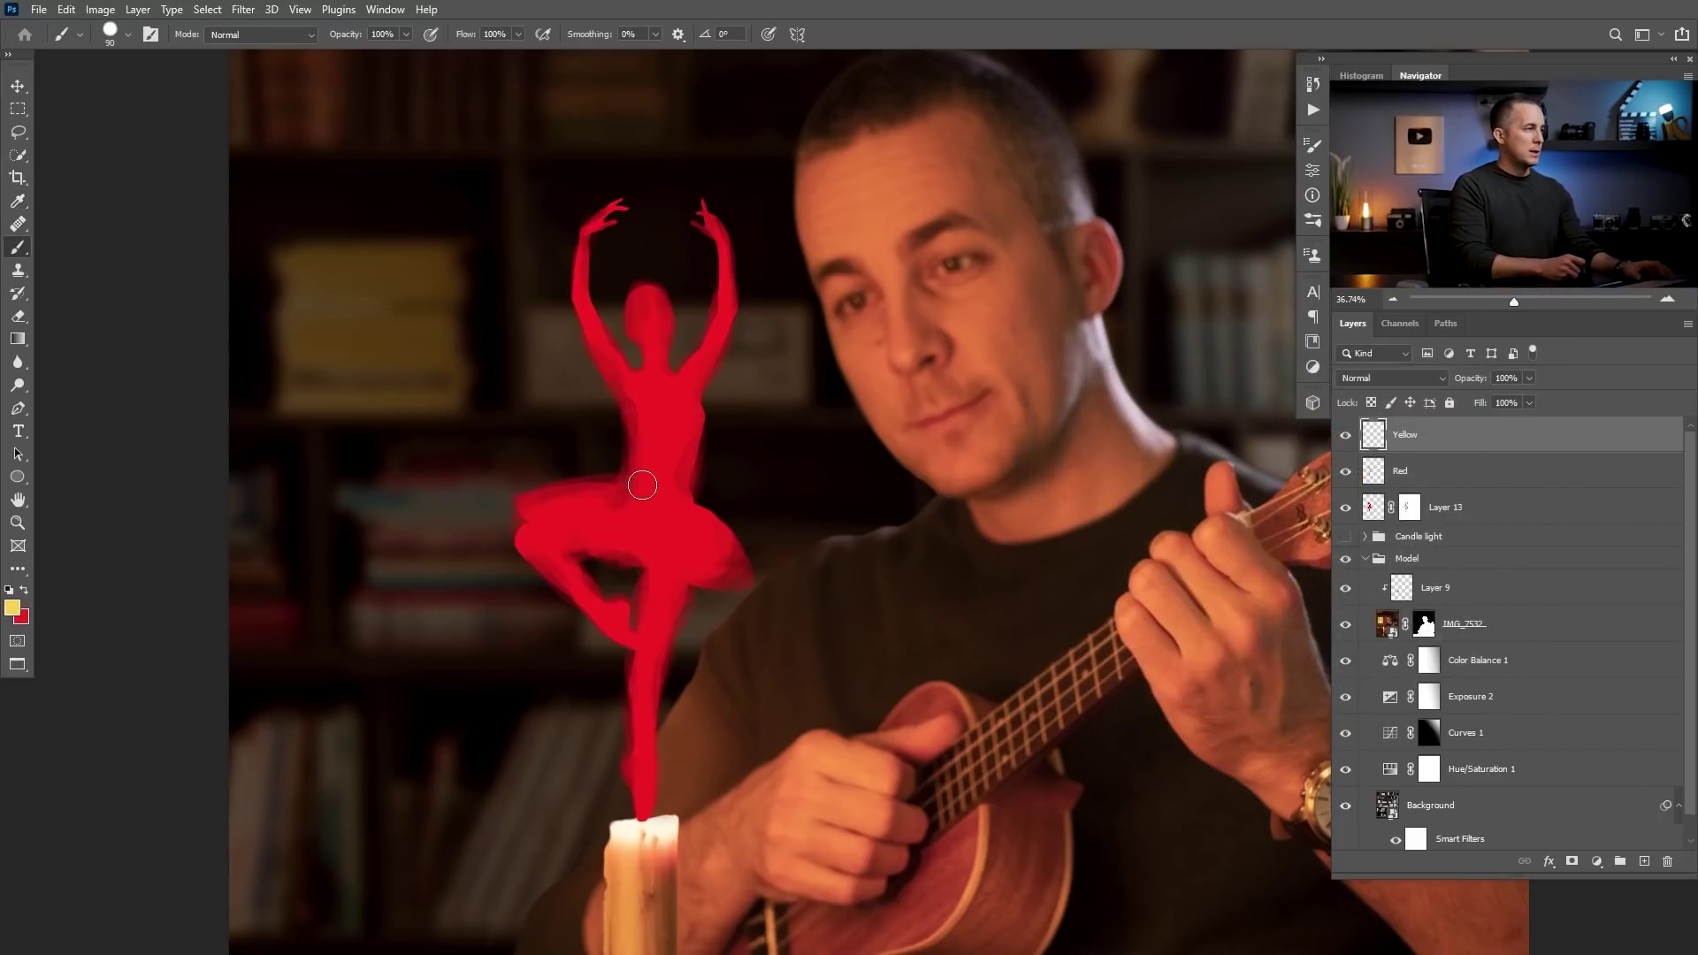
- Paint yellow strokes inside the skirt on the Yellow layer, reducing the brush from 70 px
{"action": "scroll", "coordinate": [639, 514], "scroll_direction": "down", "scroll_amount": 2}
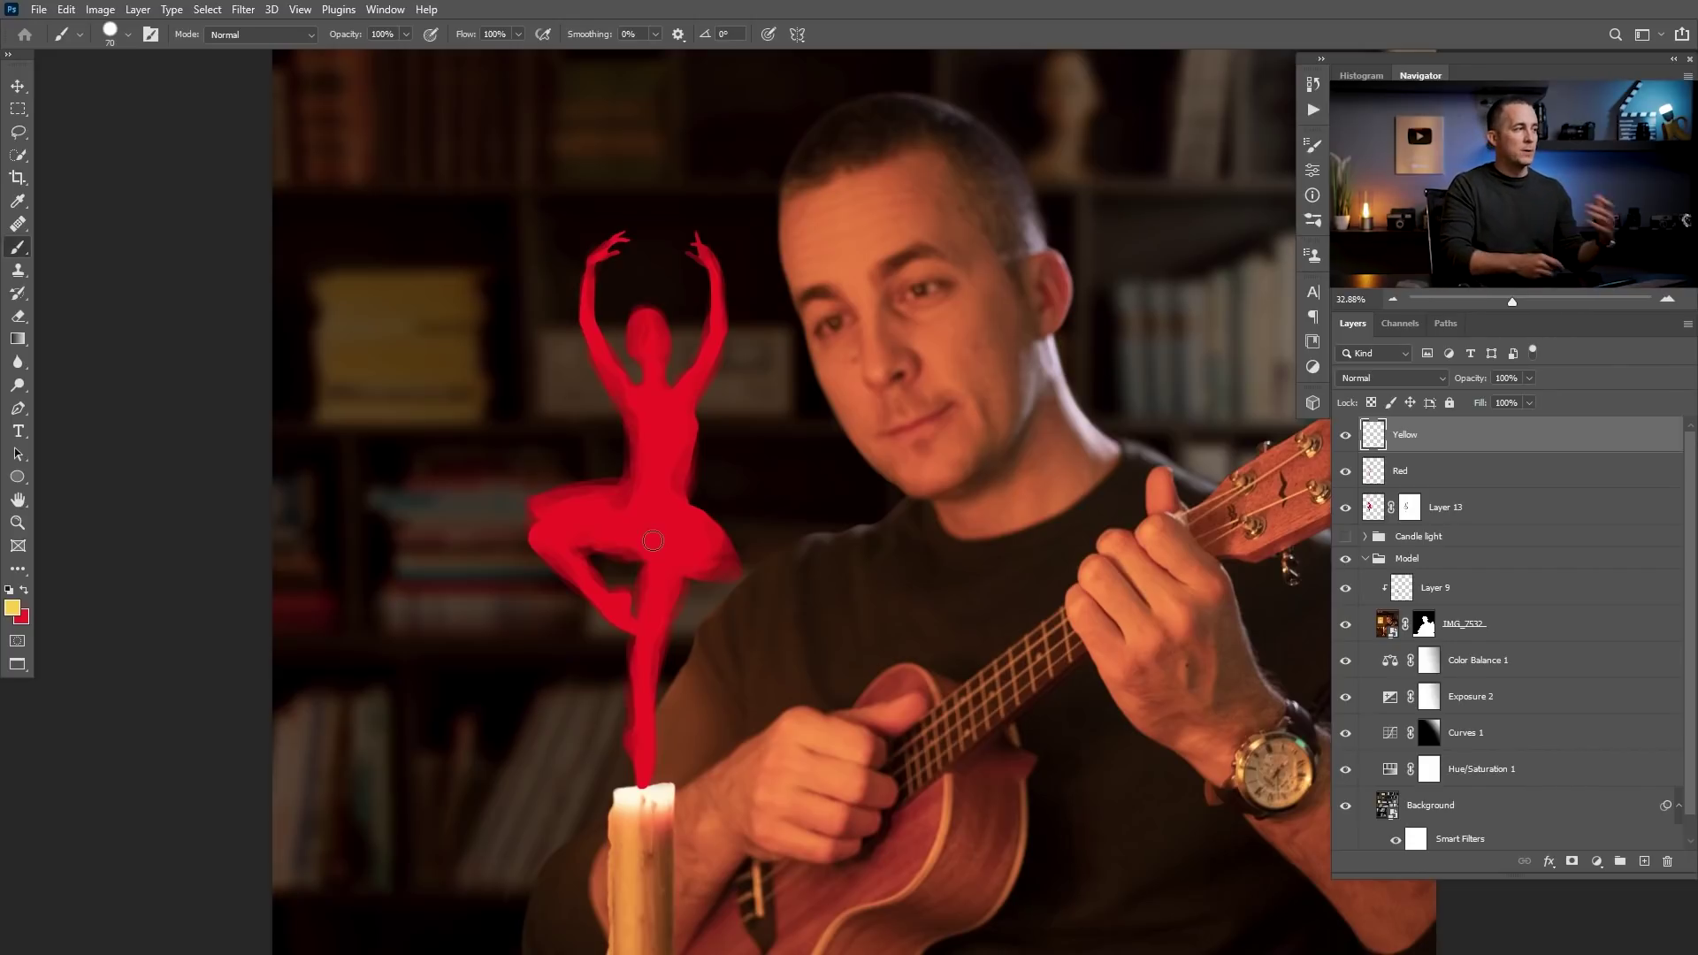
{"action": "left_click_drag", "start_coordinate": [659, 568], "coordinate": [664, 409]}
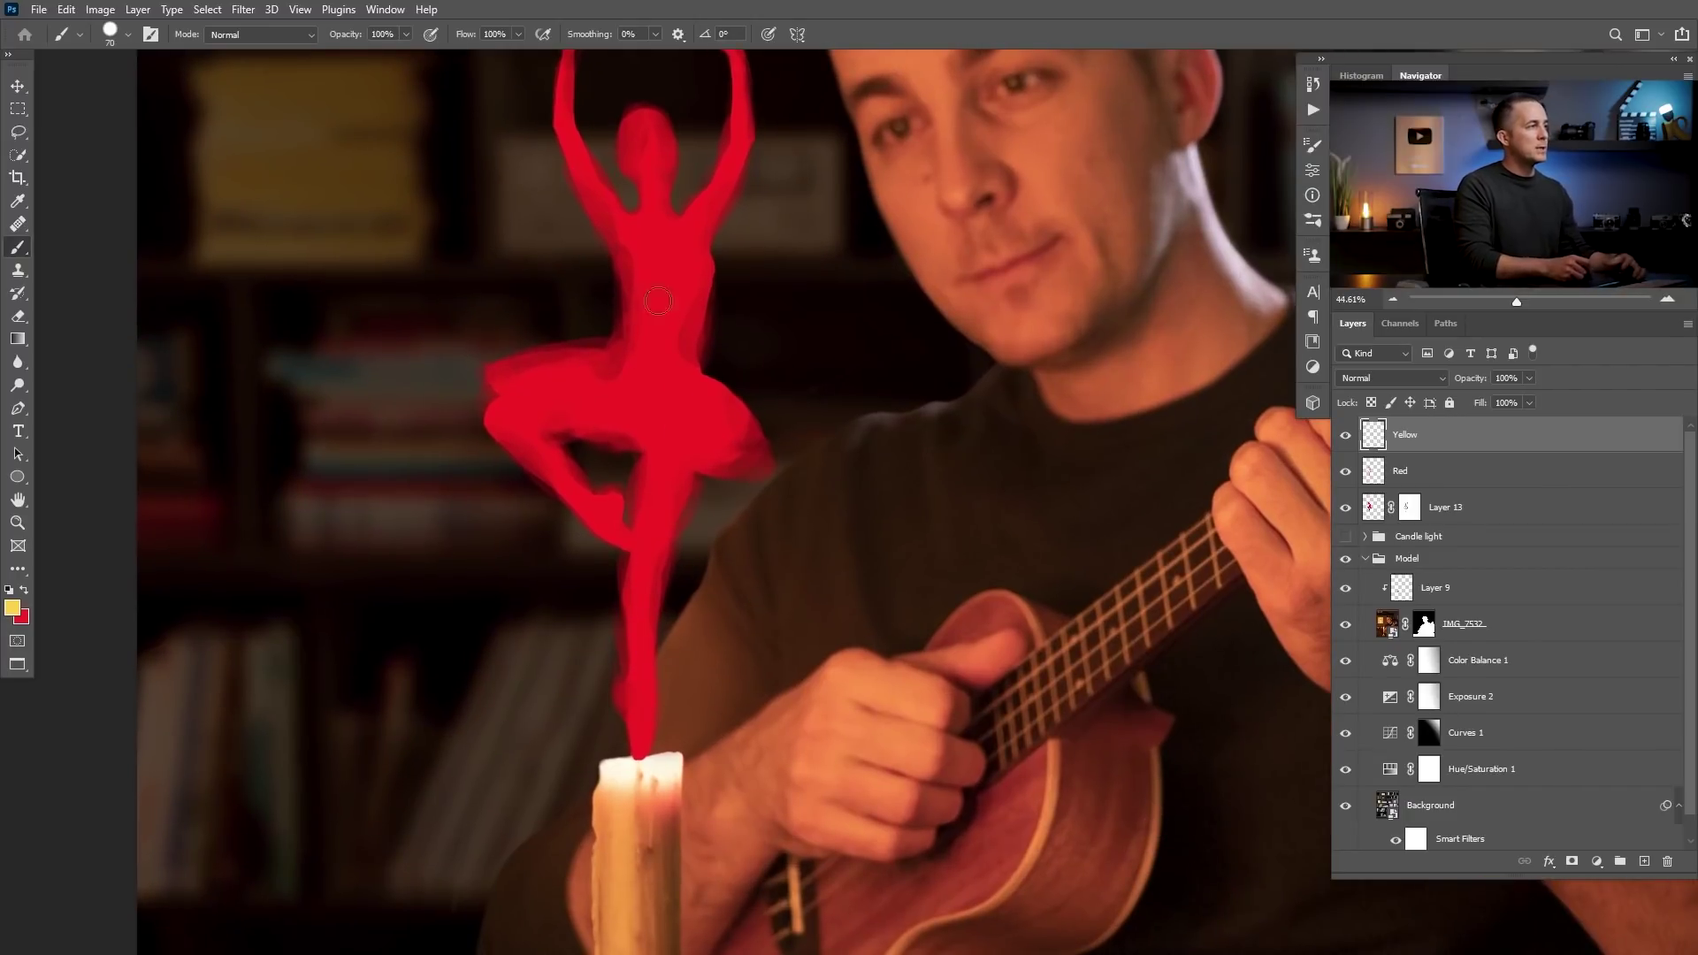
{"action": "mouse_move", "coordinate": [680, 429]}
{"action": "left_mouse_down"}
{"action": "mouse_move", "coordinate": [661, 375]}
{"action": "mouse_move", "coordinate": [677, 388]}
{"action": "mouse_move", "coordinate": [665, 411]}
{"action": "mouse_move", "coordinate": [554, 405]}
{"action": "mouse_move", "coordinate": [607, 400]}
{"action": "mouse_move", "coordinate": [613, 374]}
{"action": "mouse_move", "coordinate": [585, 395]}
{"action": "mouse_move", "coordinate": [633, 357]}
{"action": "mouse_move", "coordinate": [596, 392]}
{"action": "mouse_move", "coordinate": [631, 369]}
{"action": "mouse_move", "coordinate": [601, 418]}
{"action": "mouse_move", "coordinate": [579, 369]}
{"action": "mouse_move", "coordinate": [598, 401]}
{"action": "mouse_move", "coordinate": [555, 385]}
{"action": "mouse_move", "coordinate": [526, 408]}
{"action": "left_mouse_up"}
{"action": "key", "text": "bracketleft"}
{"action": "key", "text": "bracketleft"}
{"action": "mouse_move", "coordinate": [700, 412]}
{"action": "left_mouse_down"}
{"action": "mouse_move", "coordinate": [713, 431]}
{"action": "mouse_move", "coordinate": [714, 406]}
{"action": "mouse_move", "coordinate": [703, 433]}
{"action": "mouse_move", "coordinate": [645, 405]}
{"action": "mouse_move", "coordinate": [659, 329]}
{"action": "left_mouse_up"}
- Dab yellow highlights over the dancer's chest and down to the waist on the Yellow layer with a 50 px brush
{"action": "left_click", "coordinate": [652, 334]}
{"action": "left_click", "coordinate": [684, 279]}
{"action": "left_click", "coordinate": [646, 266]}
{"action": "left_click", "coordinate": [651, 267]}
{"action": "mouse_move", "coordinate": [688, 277]}
{"action": "left_mouse_down"}
{"action": "mouse_move", "coordinate": [650, 268]}
{"action": "mouse_move", "coordinate": [678, 249]}
{"action": "mouse_move", "coordinate": [690, 262]}
{"action": "mouse_move", "coordinate": [652, 259]}
{"action": "mouse_move", "coordinate": [660, 229]}
{"action": "mouse_move", "coordinate": [640, 253]}
{"action": "mouse_move", "coordinate": [649, 224]}
{"action": "mouse_move", "coordinate": [643, 266]}
{"action": "left_mouse_up"}
{"action": "key", "text": "bracketleft"}
{"action": "left_click_drag", "start_coordinate": [646, 280], "coordinate": [660, 343]}
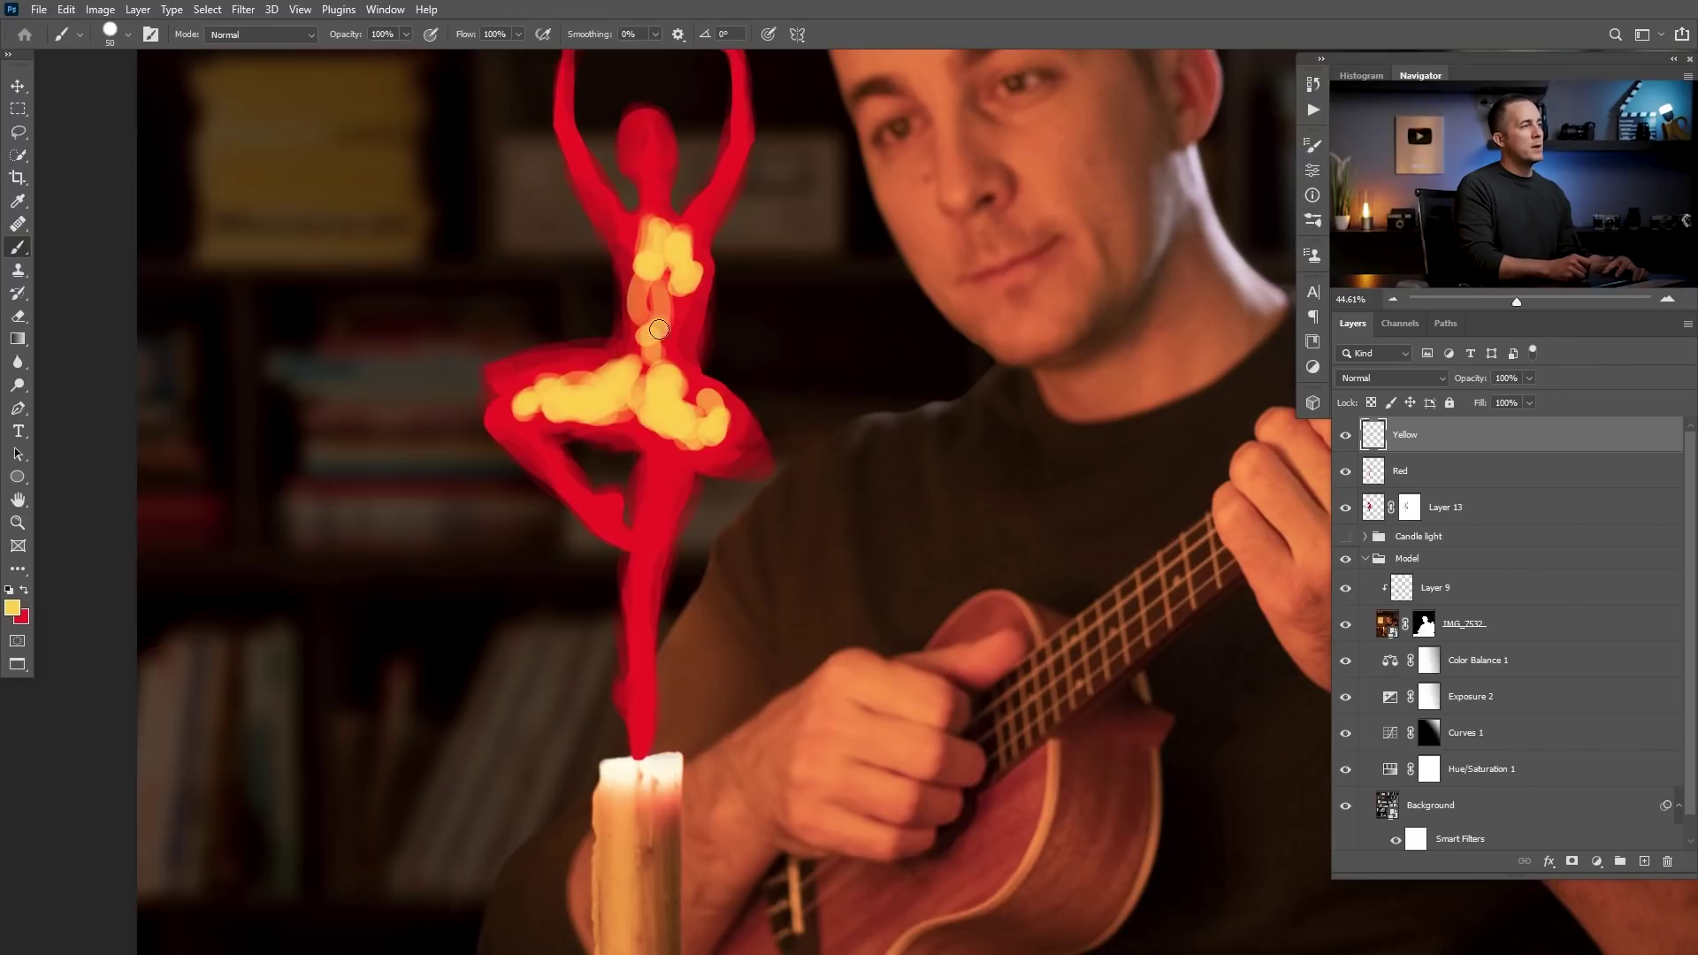
{"action": "left_click_drag", "start_coordinate": [673, 278], "coordinate": [668, 289]}
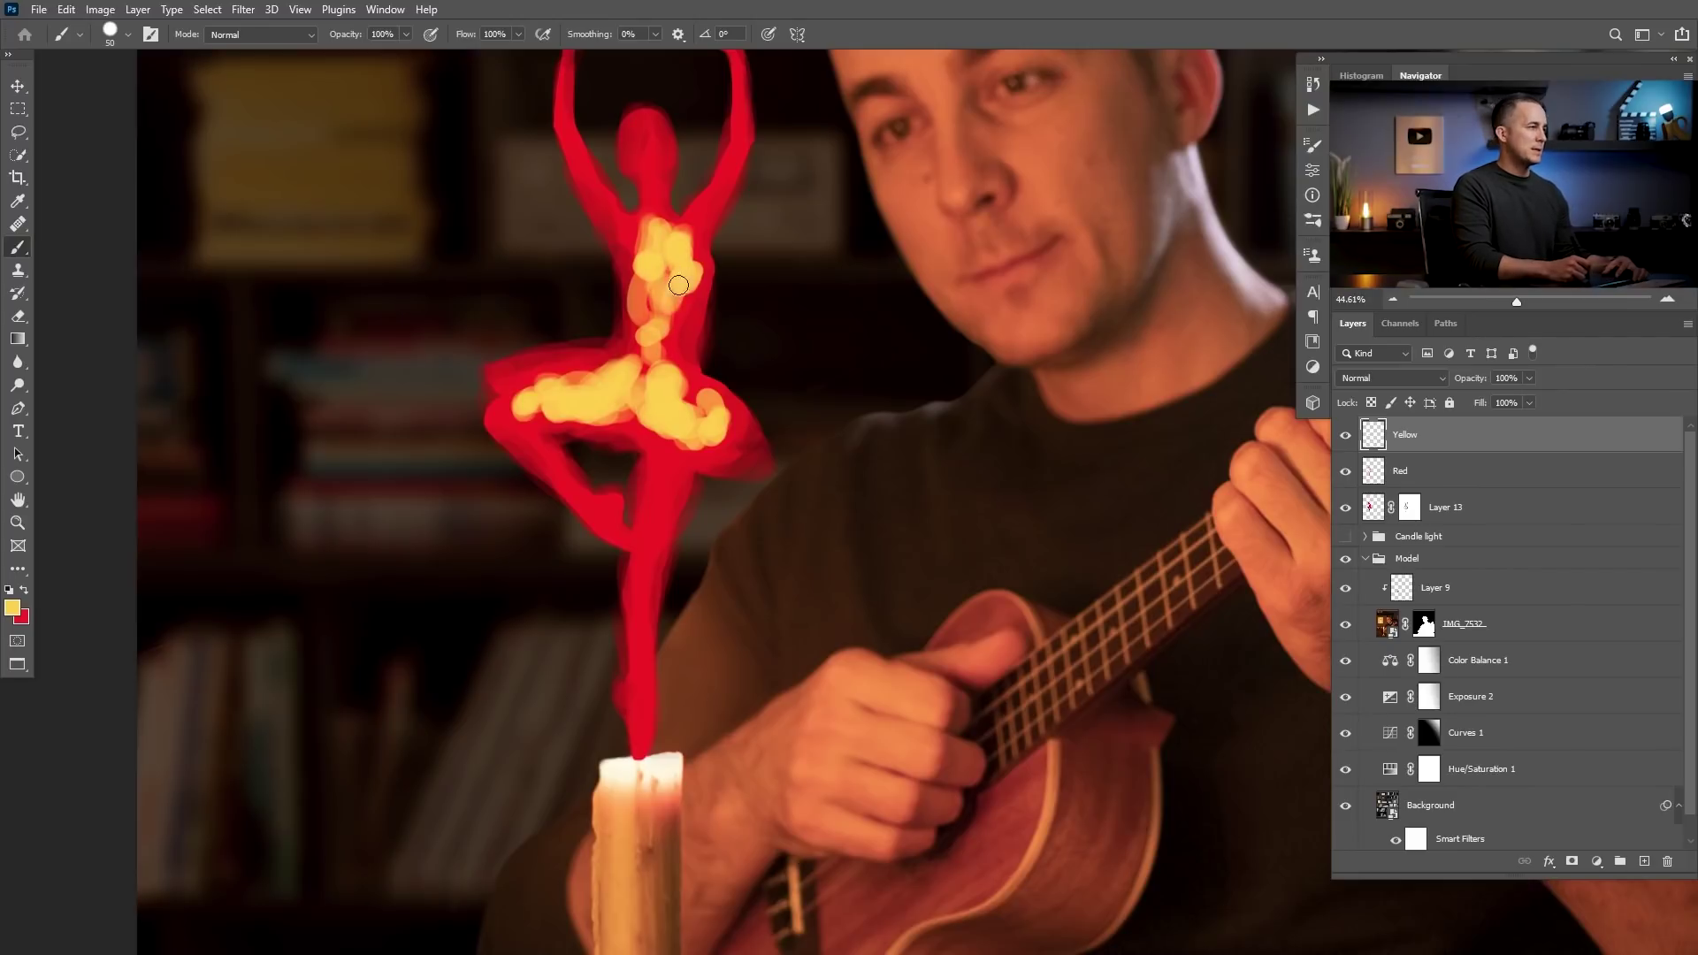
- Build up the yellow strokes across the skirt and at the waist with the 50 px brush
{"action": "mouse_move", "coordinate": [648, 357]}
{"action": "left_mouse_down"}
{"action": "mouse_move", "coordinate": [579, 379]}
{"action": "mouse_move", "coordinate": [544, 366]}
{"action": "mouse_move", "coordinate": [645, 377]}
{"action": "mouse_move", "coordinate": [527, 392]}
{"action": "left_mouse_up"}
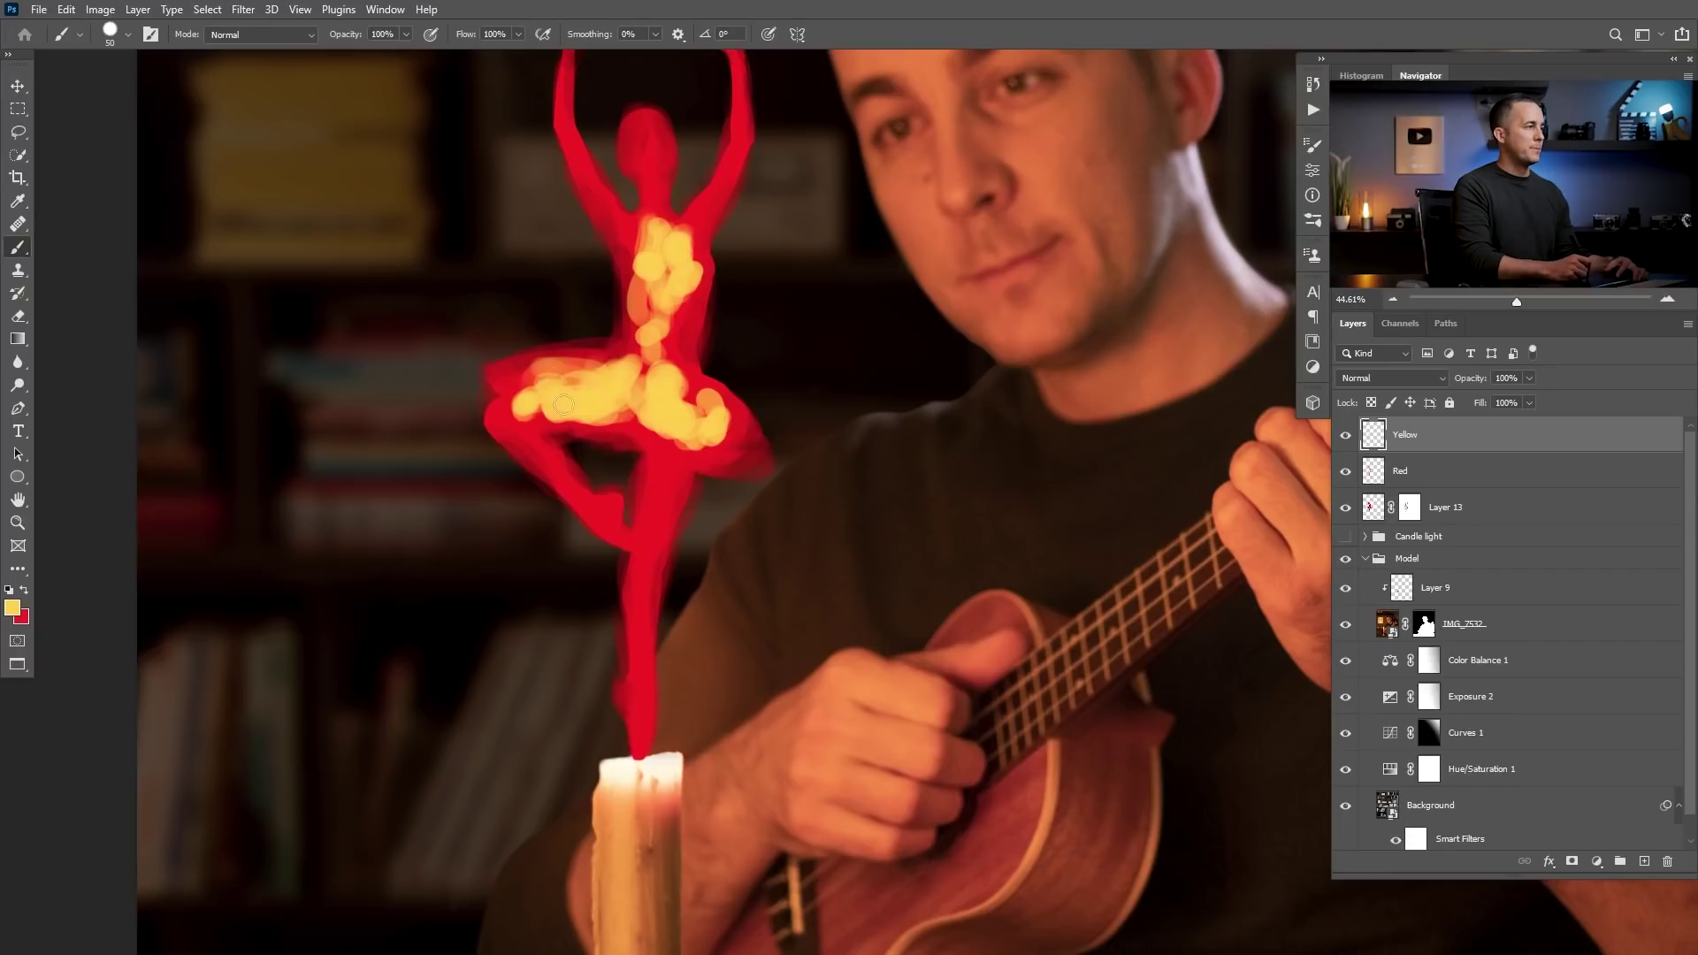
{"action": "mouse_move", "coordinate": [684, 385]}
{"action": "left_mouse_down"}
{"action": "mouse_move", "coordinate": [718, 405]}
{"action": "mouse_move", "coordinate": [689, 411]}
{"action": "left_mouse_up"}
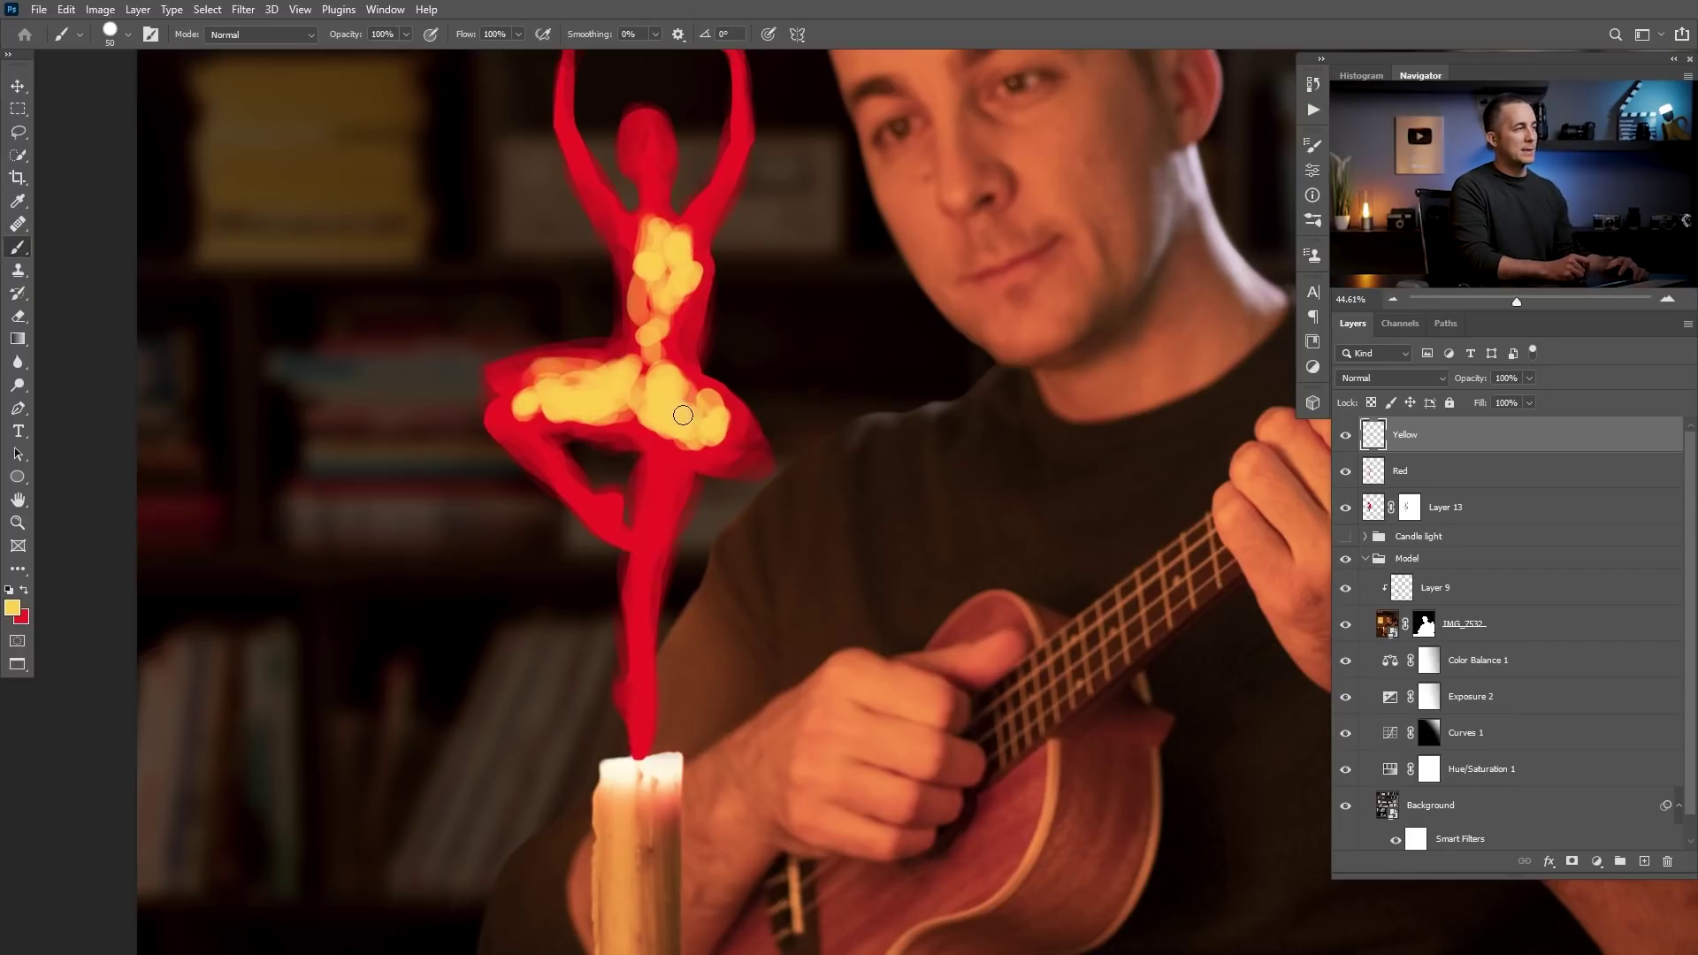
{"action": "left_click_drag", "start_coordinate": [678, 346], "coordinate": [652, 336]}
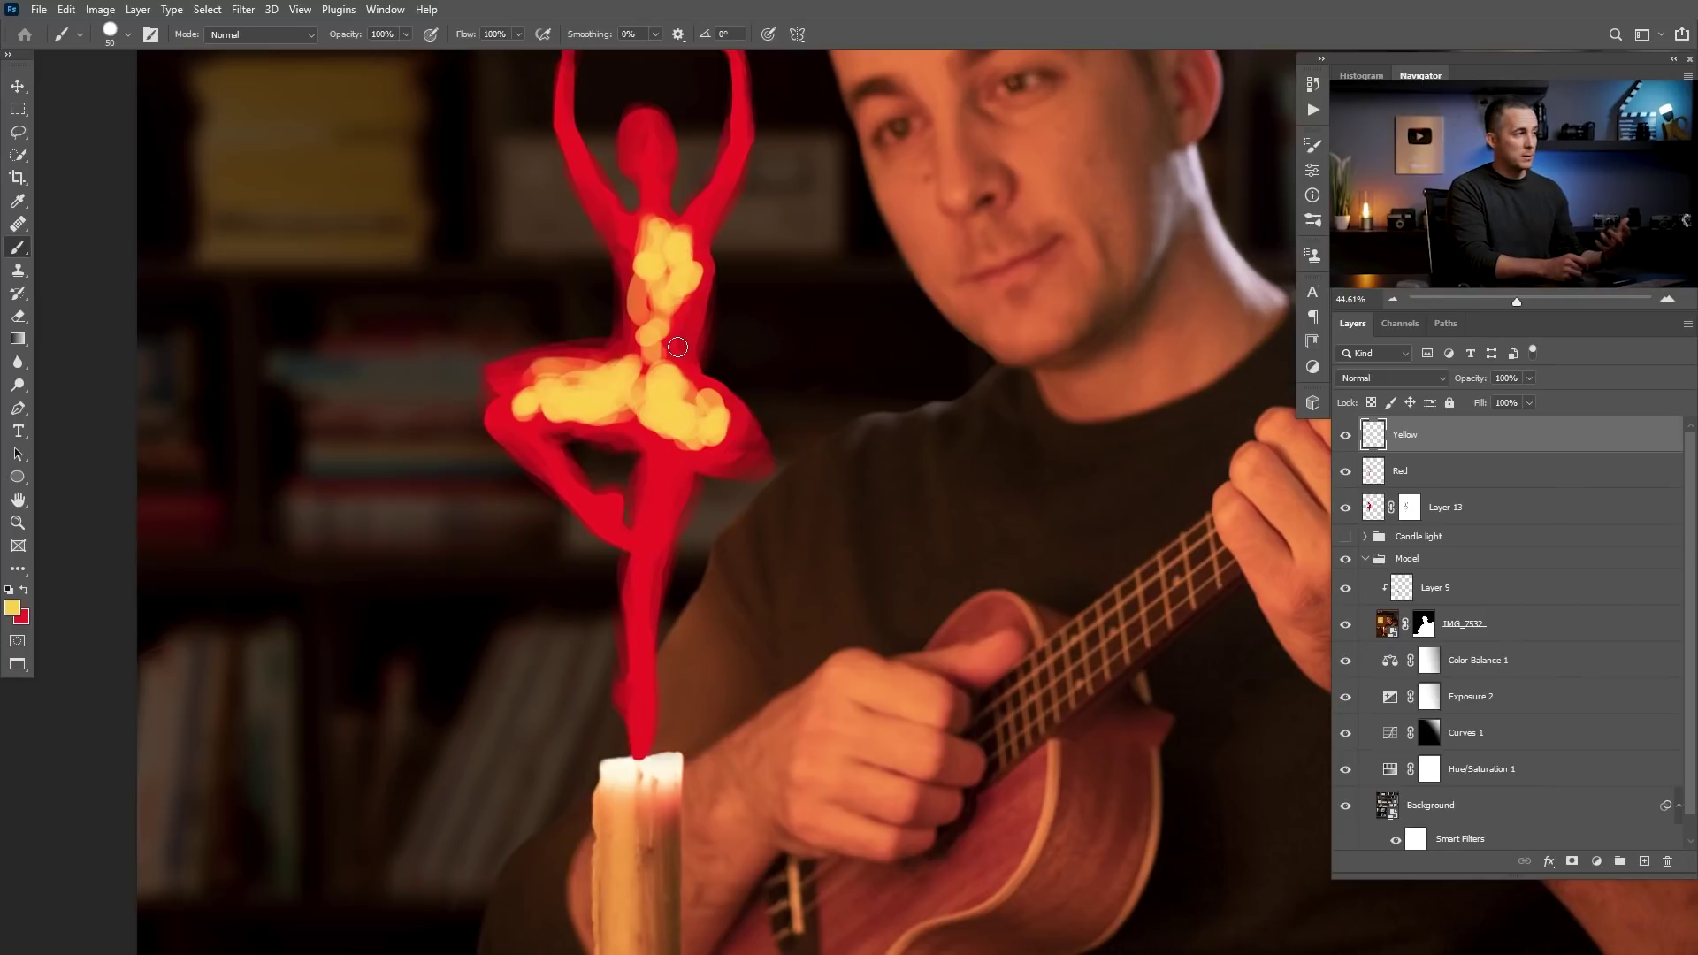
- Erase parts of the yellow strokes in the skirt on the Yellow layer, reducing the eraser from 100 to 60 px
{"action": "key", "text": "e"}
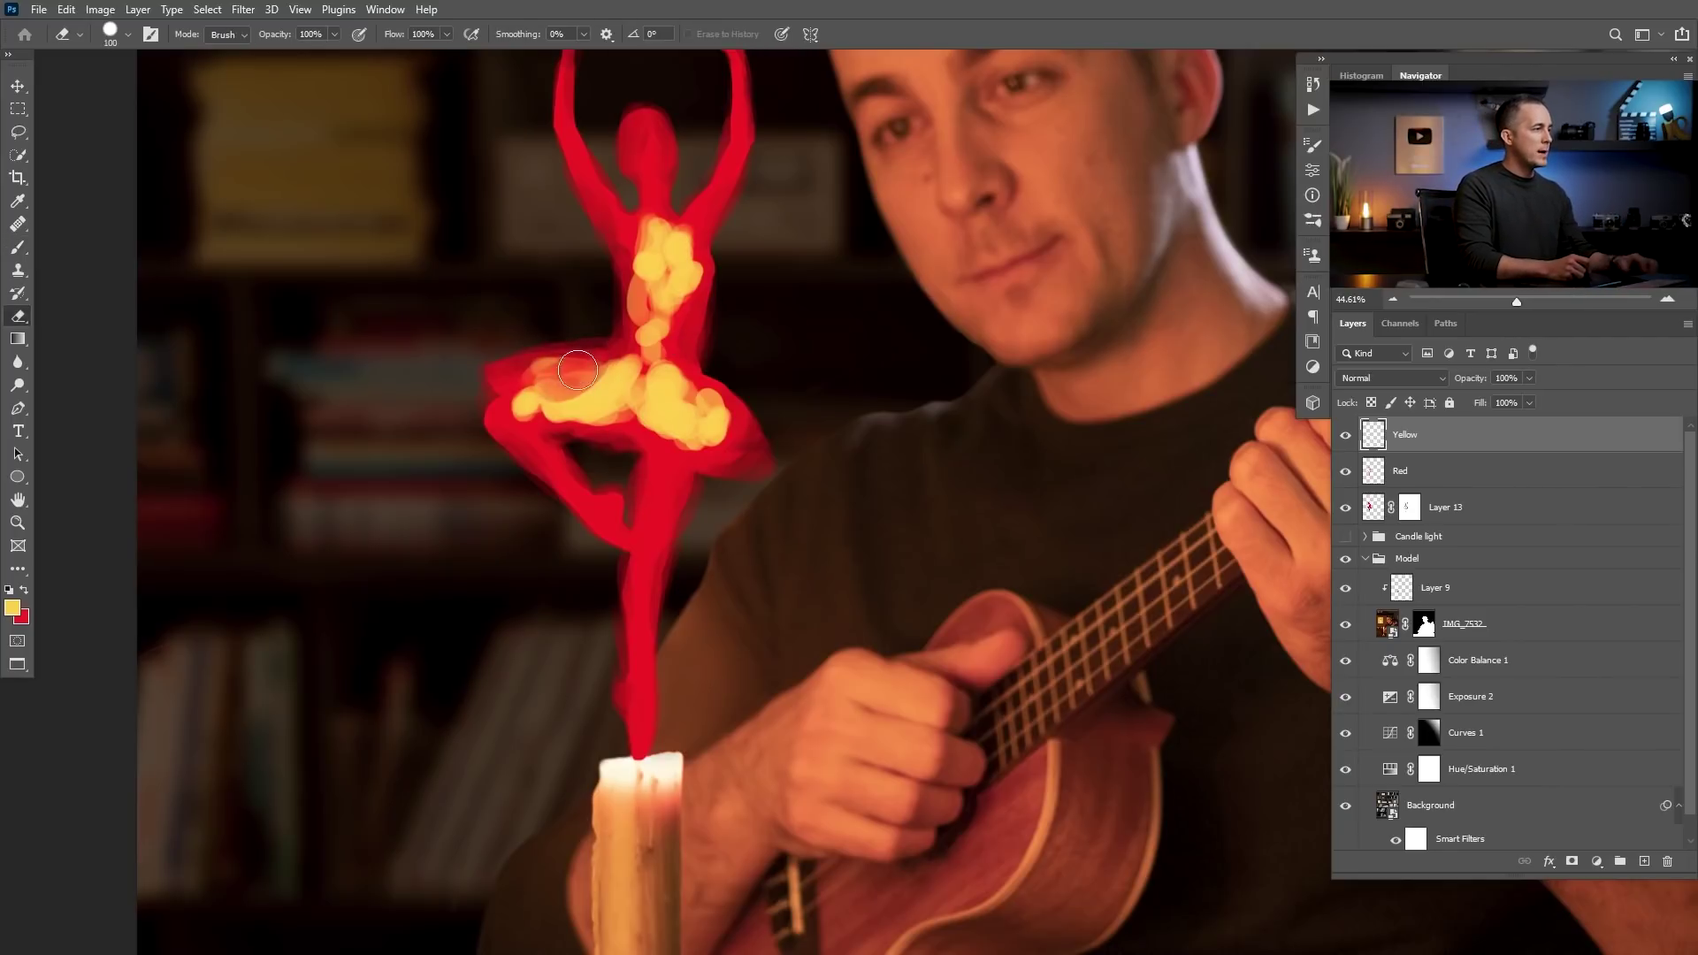
{"action": "left_click_drag", "start_coordinate": [598, 394], "coordinate": [607, 391]}
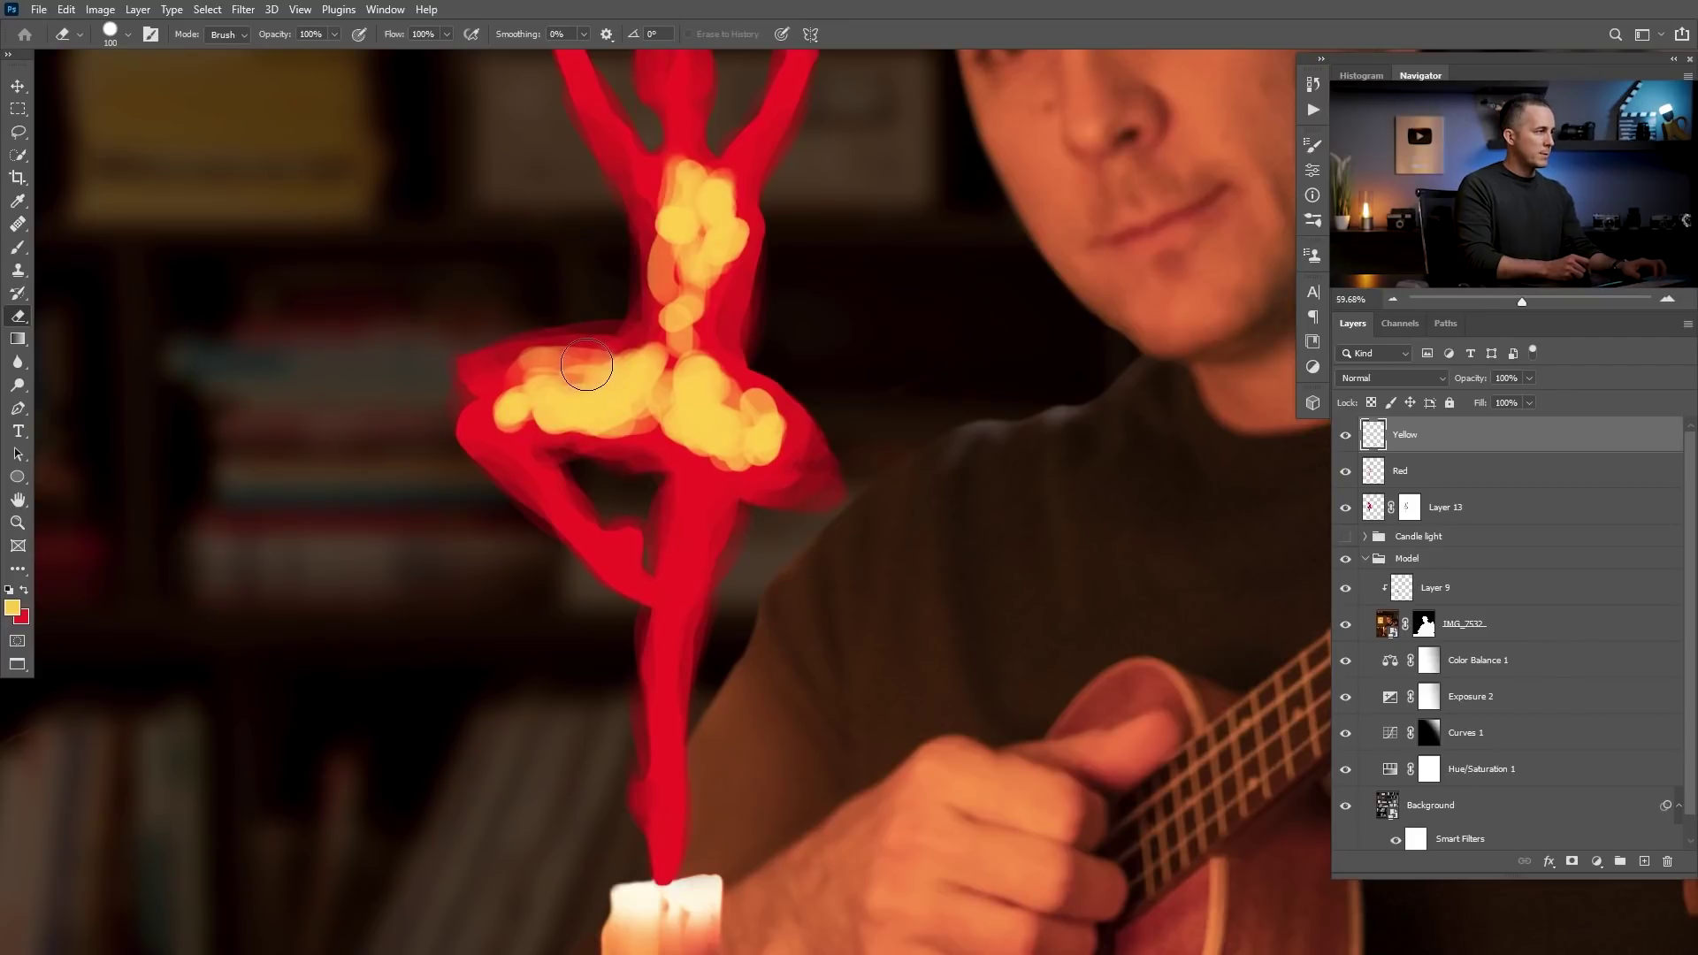
{"action": "key", "text": "bracketleft"}
{"action": "key", "text": "bracketleft"}
{"action": "key", "text": "bracketleft"}
{"action": "key", "text": "bracketleft"}
{"action": "key", "text": "bracketleft"}
{"action": "key", "text": "bracketleft"}
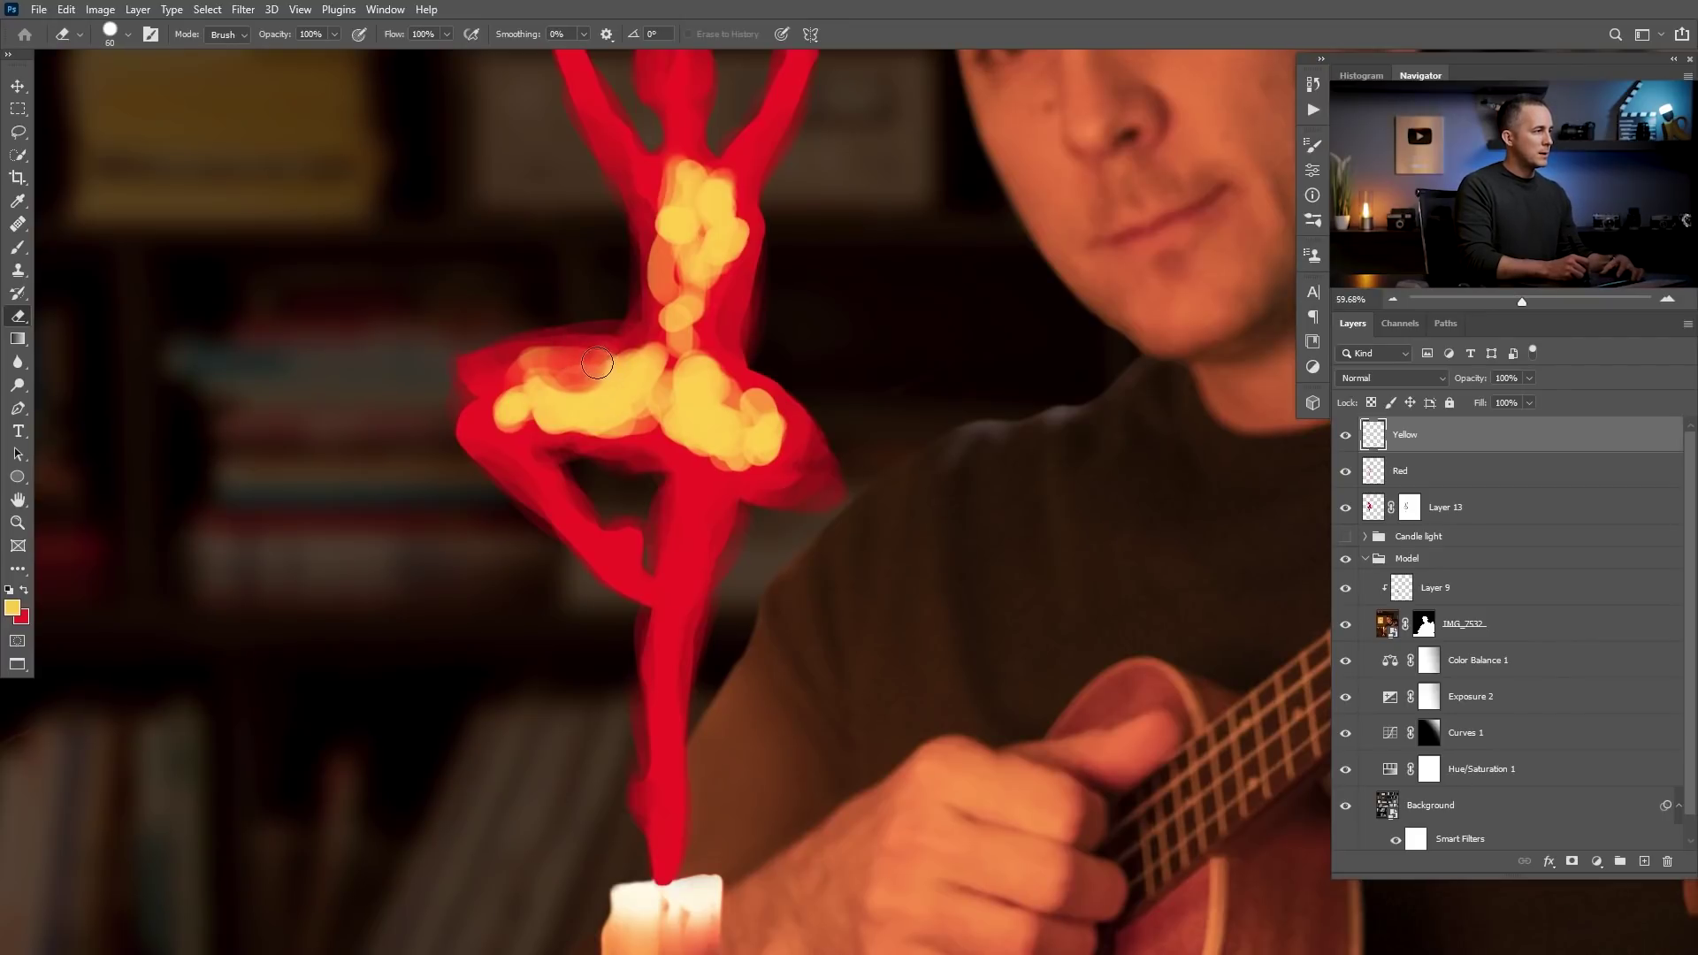
{"action": "left_click_drag", "start_coordinate": [590, 414], "coordinate": [585, 430]}
- Thin out the yellow from the centre of the skirt up through the waist and chest with a 60 px eraser
{"action": "key", "text": "bracketright"}
{"action": "key", "text": "bracketright"}
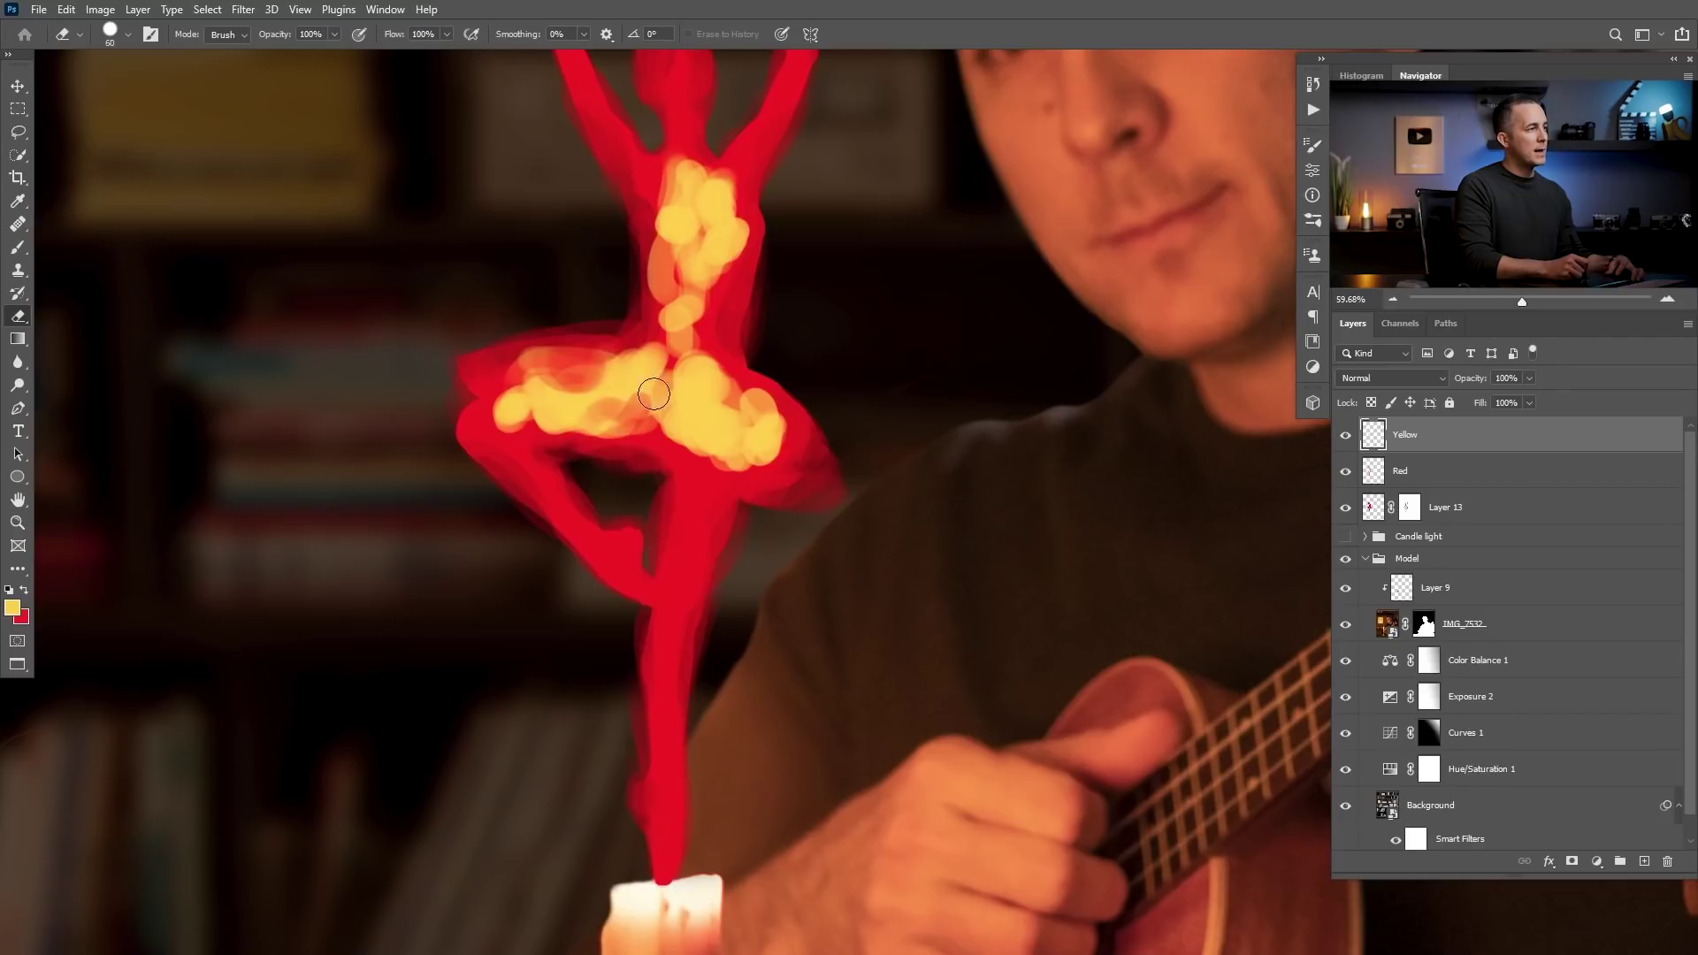
{"action": "mouse_move", "coordinate": [675, 425]}
{"action": "left_mouse_down"}
{"action": "mouse_move", "coordinate": [755, 461]}
{"action": "mouse_move", "coordinate": [723, 487]}
{"action": "mouse_move", "coordinate": [779, 400]}
{"action": "mouse_move", "coordinate": [790, 459]}
{"action": "mouse_move", "coordinate": [724, 450]}
{"action": "mouse_move", "coordinate": [736, 345]}
{"action": "mouse_move", "coordinate": [776, 389]}
{"action": "mouse_move", "coordinate": [736, 391]}
{"action": "mouse_move", "coordinate": [697, 320]}
{"action": "mouse_move", "coordinate": [720, 290]}
{"action": "mouse_move", "coordinate": [687, 334]}
{"action": "mouse_move", "coordinate": [722, 293]}
{"action": "mouse_move", "coordinate": [686, 322]}
{"action": "mouse_move", "coordinate": [710, 320]}
{"action": "mouse_move", "coordinate": [645, 305]}
{"action": "mouse_move", "coordinate": [658, 263]}
{"action": "mouse_move", "coordinate": [635, 303]}
{"action": "mouse_move", "coordinate": [677, 226]}
{"action": "mouse_move", "coordinate": [652, 271]}
{"action": "mouse_move", "coordinate": [671, 233]}
{"action": "mouse_move", "coordinate": [750, 239]}
{"action": "mouse_move", "coordinate": [746, 180]}
{"action": "mouse_move", "coordinate": [764, 240]}
{"action": "mouse_move", "coordinate": [726, 190]}
{"action": "mouse_move", "coordinate": [666, 186]}
{"action": "left_mouse_up"}
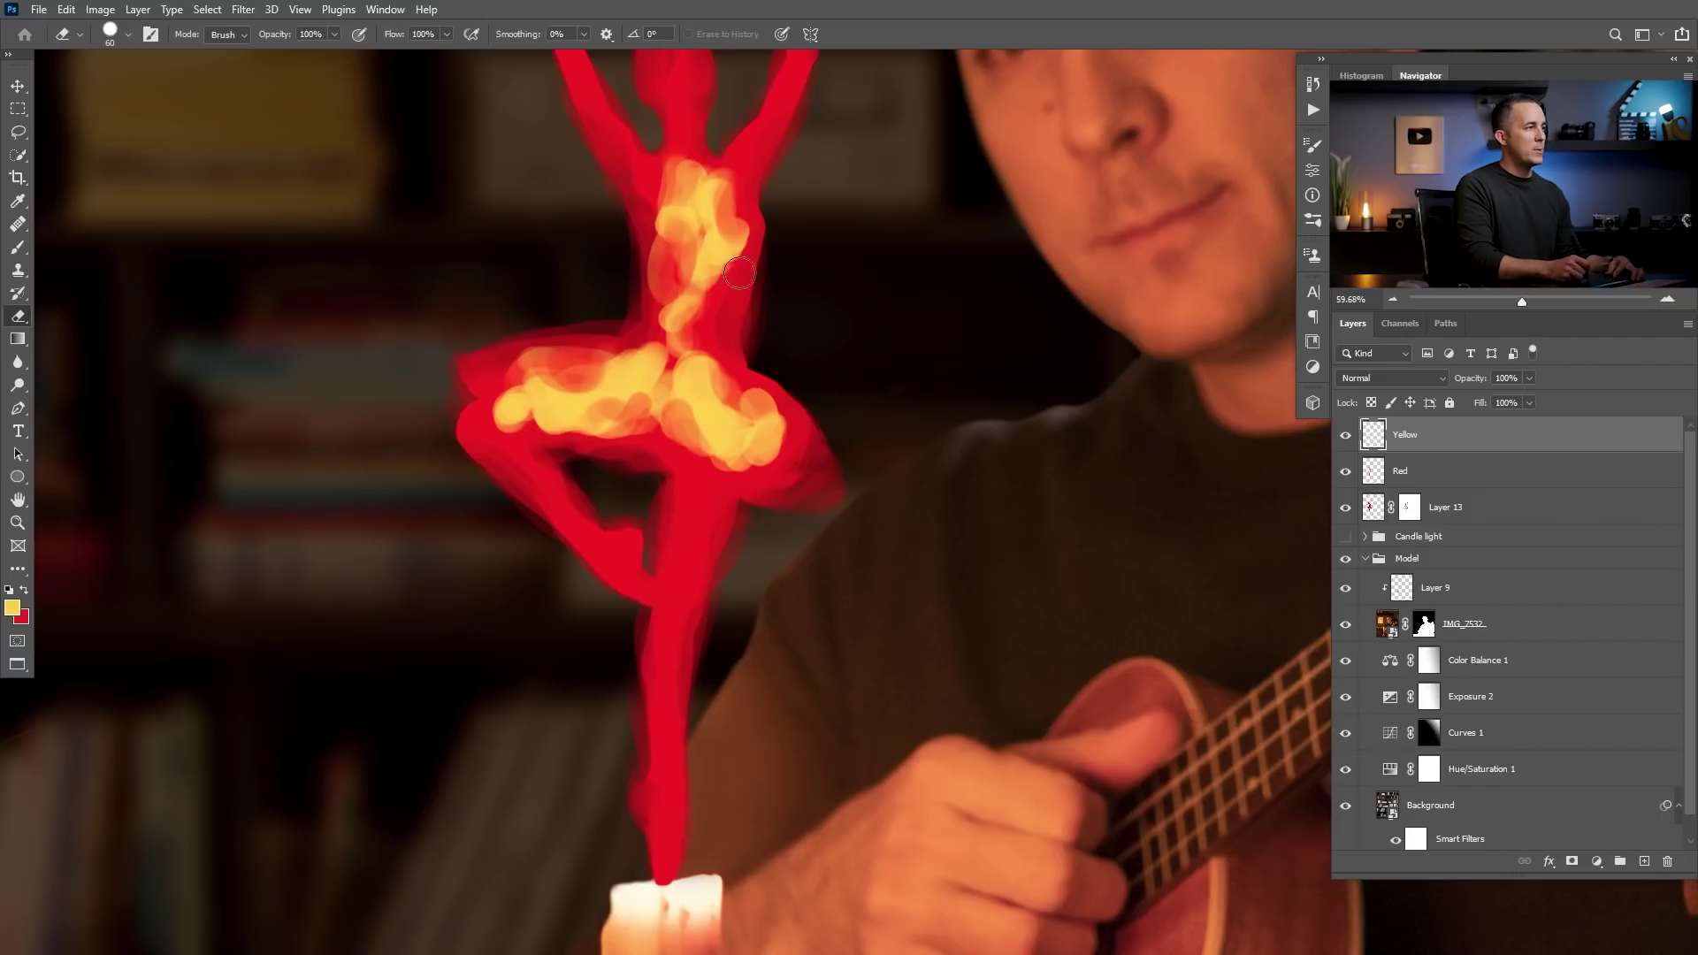
- Paint small yellow strokes along the torso's side and the raised arm nearer the man with a brush of about 10 px
{"action": "key", "text": "b"}
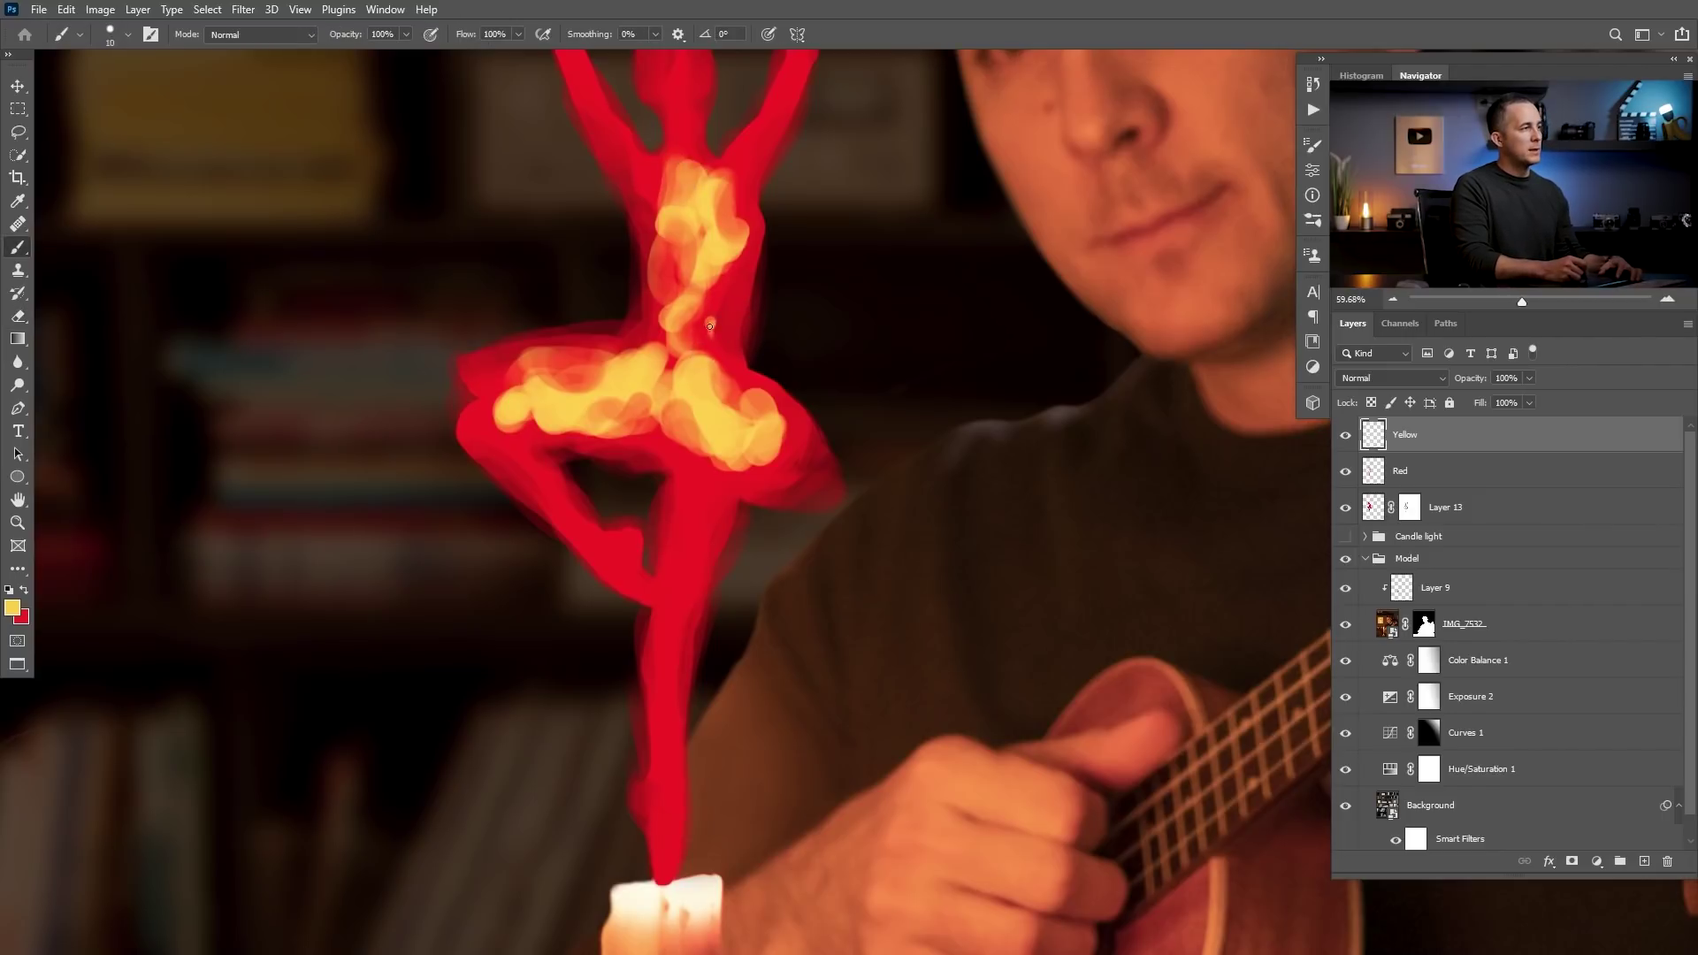
{"action": "left_click_drag", "start_coordinate": [717, 309], "coordinate": [628, 467]}
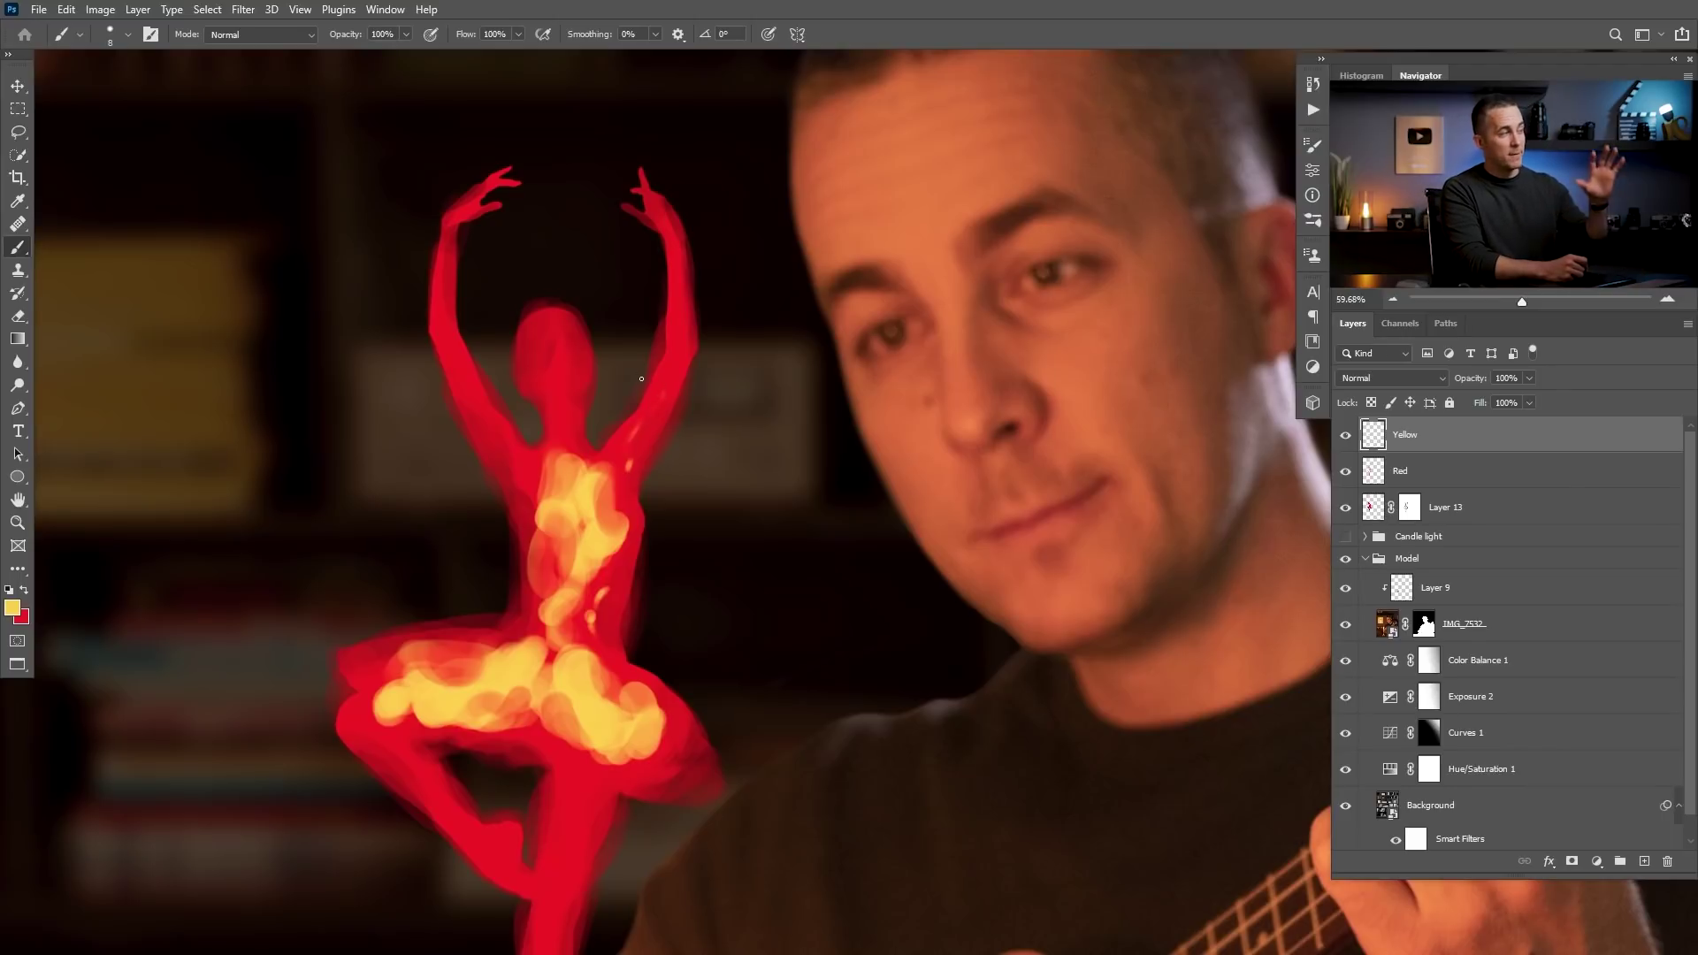
{"action": "key", "text": "bracketleft"}
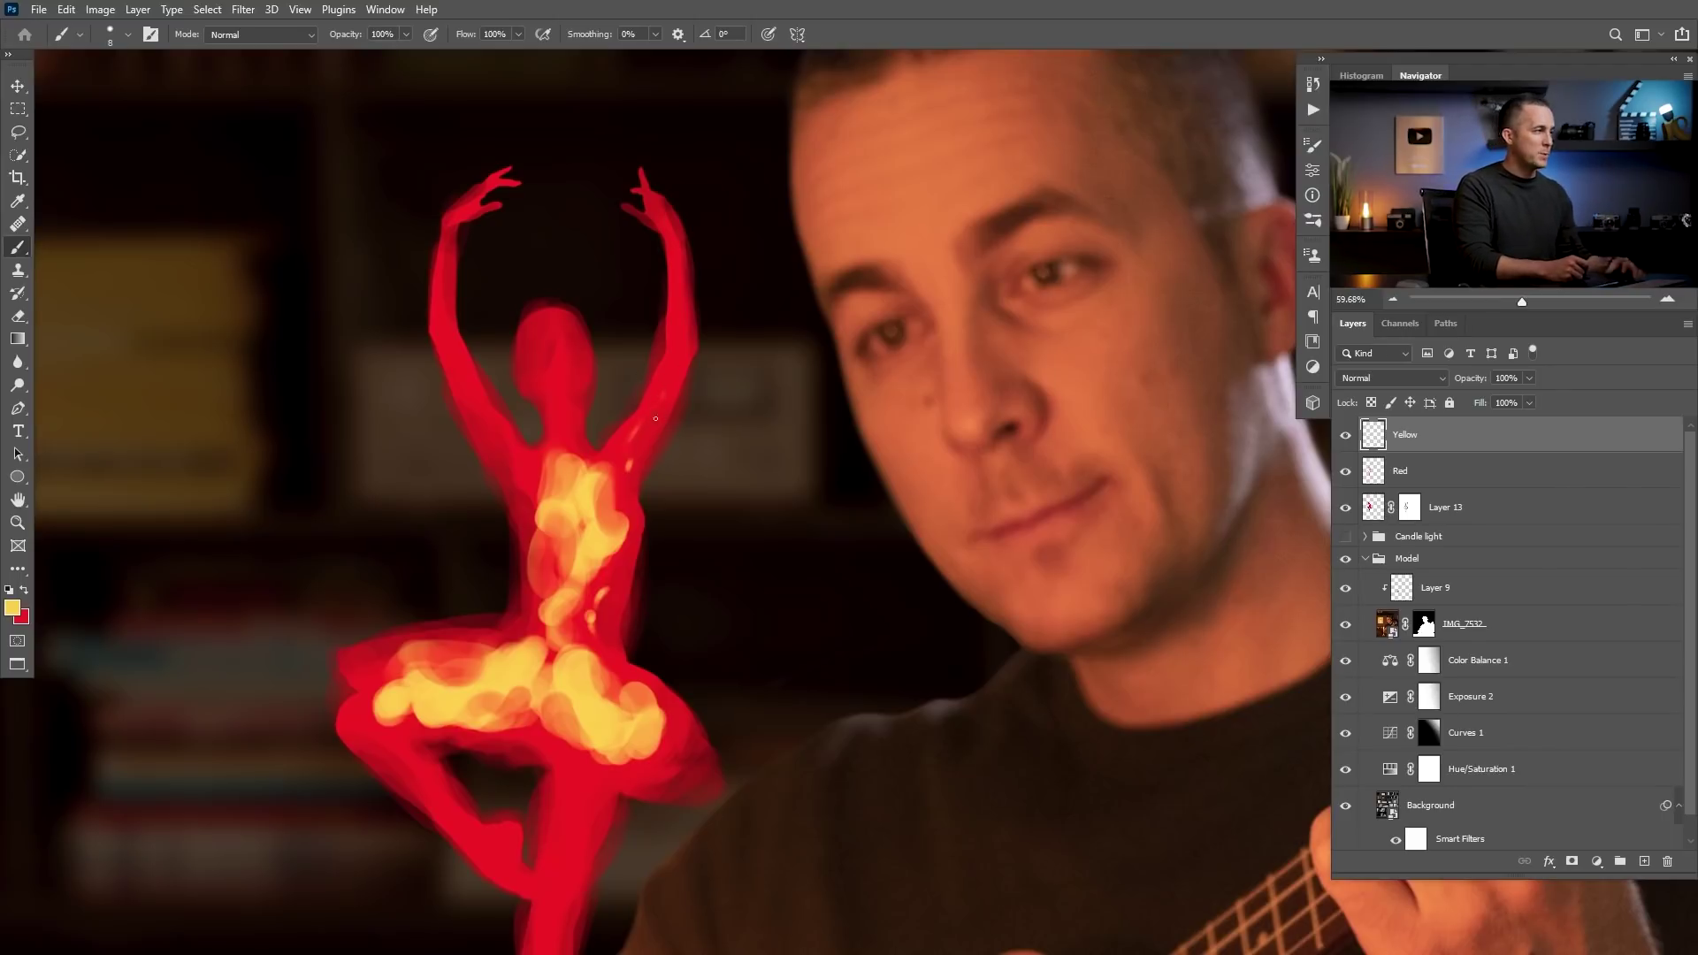
{"action": "key", "text": "bracketright"}
{"action": "key", "text": "bracketright"}
{"action": "mouse_move", "coordinate": [662, 386]}
{"action": "left_mouse_down"}
{"action": "mouse_move", "coordinate": [638, 442]}
{"action": "mouse_move", "coordinate": [667, 401]}
{"action": "mouse_move", "coordinate": [675, 234]}
{"action": "mouse_move", "coordinate": [687, 322]}
{"action": "mouse_move", "coordinate": [629, 455]}
{"action": "left_mouse_up"}
- Enlarge the brush and paint yellow highlights on the dancer's shoulder and head
{"action": "key", "text": "bracketright"}
{"action": "key", "text": "bracketright"}
{"action": "key", "text": "bracketright"}
{"action": "key", "text": "bracketright"}
{"action": "left_click", "coordinate": [521, 479]}
{"action": "mouse_move", "coordinate": [539, 332]}
{"action": "left_mouse_down"}
{"action": "mouse_move", "coordinate": [574, 443]}
{"action": "mouse_move", "coordinate": [553, 348]}
{"action": "mouse_move", "coordinate": [553, 458]}
{"action": "mouse_move", "coordinate": [562, 347]}
{"action": "mouse_move", "coordinate": [576, 387]}
{"action": "mouse_move", "coordinate": [551, 363]}
{"action": "mouse_move", "coordinate": [625, 369]}
{"action": "left_mouse_up"}
- Break up the yellow highlights on the head and shoulders with the eraser at varying sizes
{"action": "key", "text": "e"}
{"action": "key", "text": "bracketleft"}
{"action": "key", "text": "bracketleft"}
{"action": "key", "text": "bracketleft"}
{"action": "key", "text": "bracketleft"}
{"action": "key", "text": "bracketleft"}
{"action": "key", "text": "bracketleft"}
{"action": "key", "text": "bracketright"}
{"action": "key", "text": "bracketright"}
{"action": "key", "text": "bracketright"}
{"action": "key", "text": "bracketright"}
{"action": "key", "text": "bracketright"}
{"action": "scroll", "coordinate": [663, 391], "scroll_direction": "down", "scroll_amount": 5}
{"action": "scroll", "coordinate": [616, 371], "scroll_direction": "up", "scroll_amount": 5}
{"action": "key", "text": "b"}
{"action": "key", "text": "e"}
{"action": "key", "text": "bracketright"}
{"action": "key", "text": "bracketright"}
{"action": "key", "text": "bracketright"}
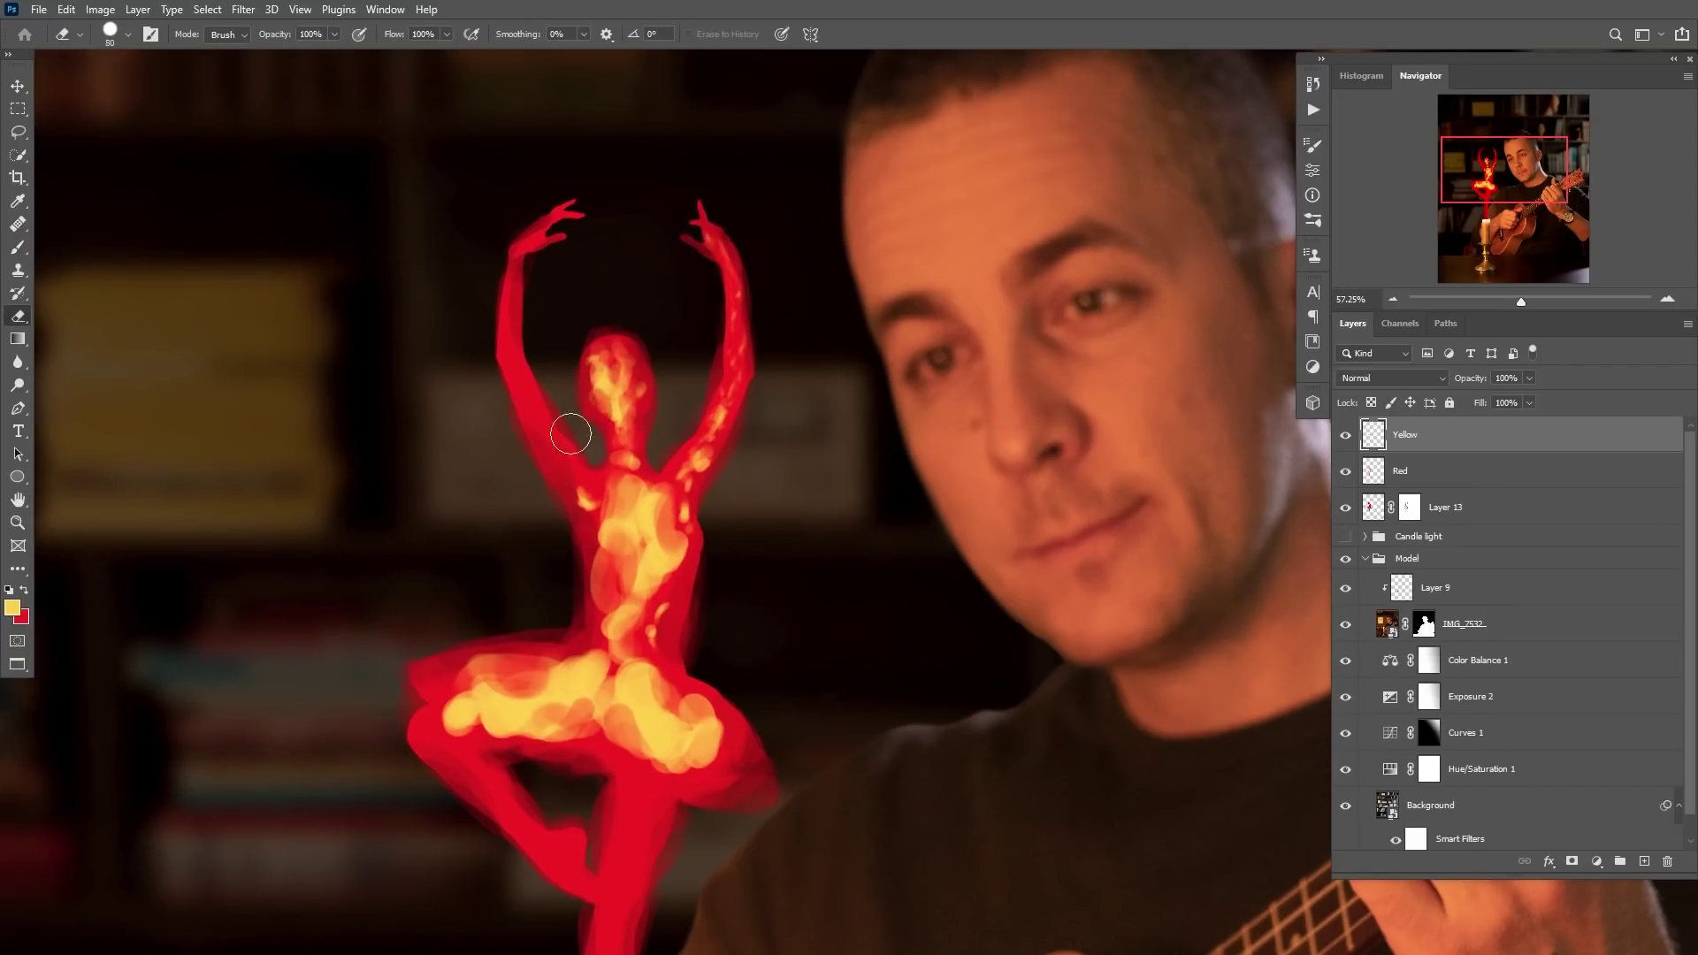
- Try a thin eraser stroke through the chest highlight with a 9 px eraser and 66% smoothing
{"action": "key", "text": "bracketleft"}
{"action": "key", "text": "bracketleft"}
{"action": "key", "text": "bracketleft"}
{"action": "key", "text": "bracketleft"}
{"action": "key", "text": "bracketleft"}
{"action": "key", "text": "bracketleft"}
{"action": "key", "text": "bracketleft"}
{"action": "key", "text": "bracketleft"}
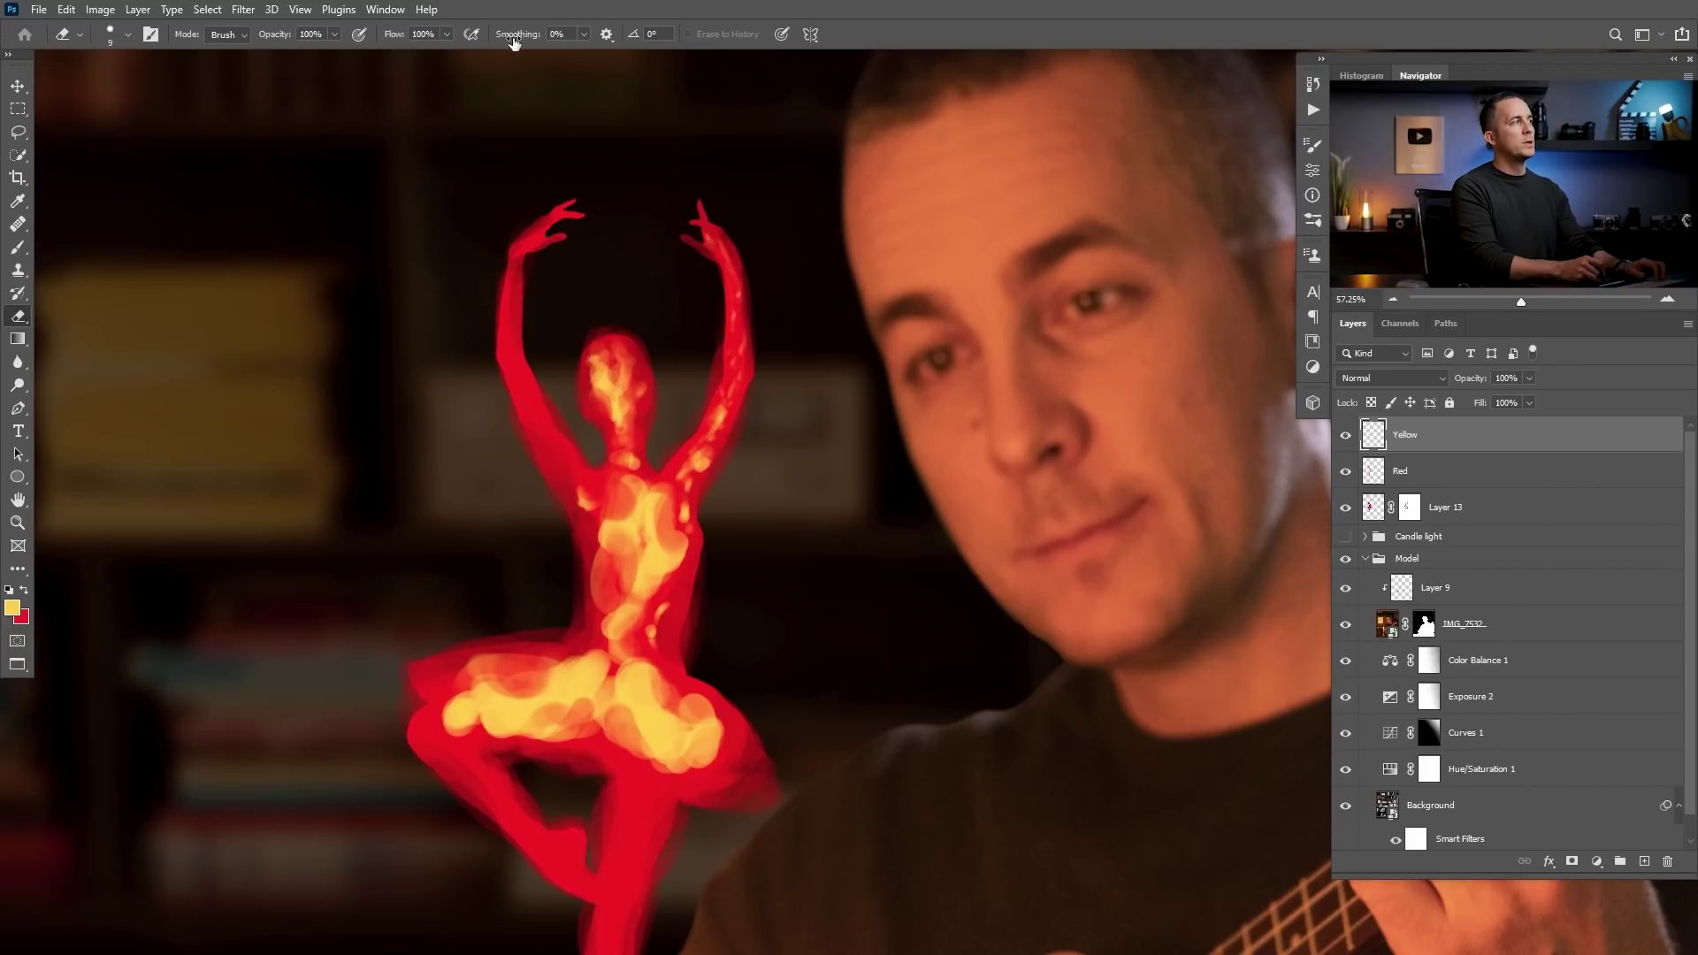
{"action": "left_click_drag", "start_coordinate": [518, 39], "coordinate": [534, 36]}
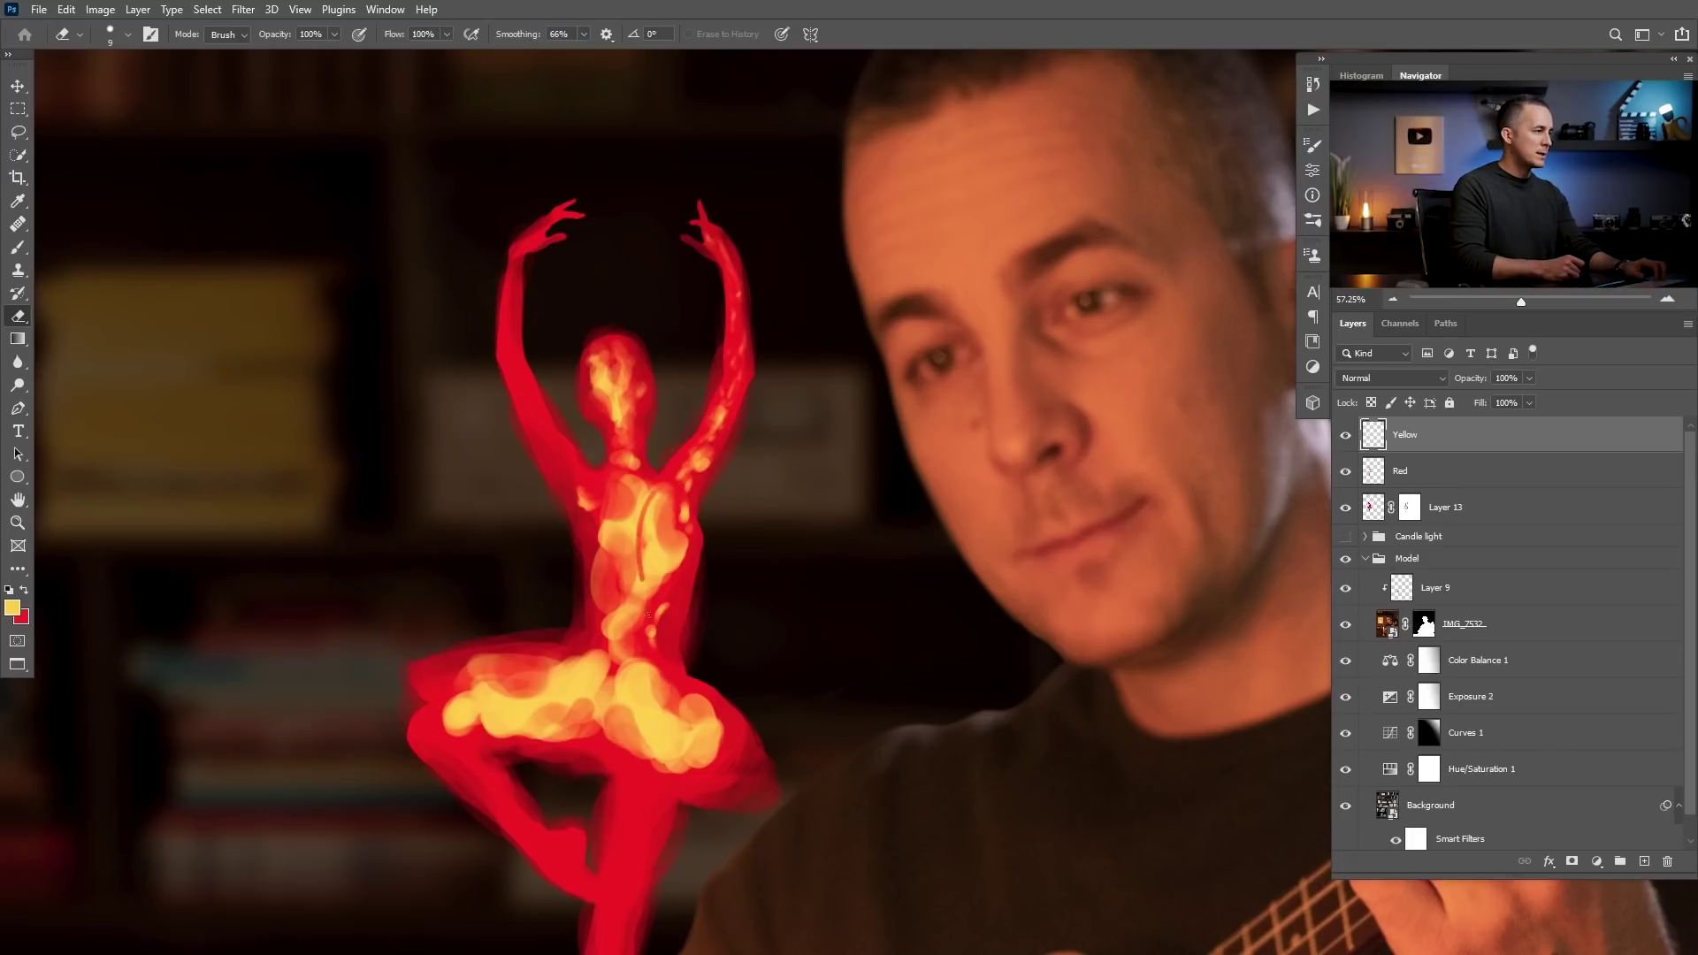
{"action": "key", "text": "ctrl+z"}
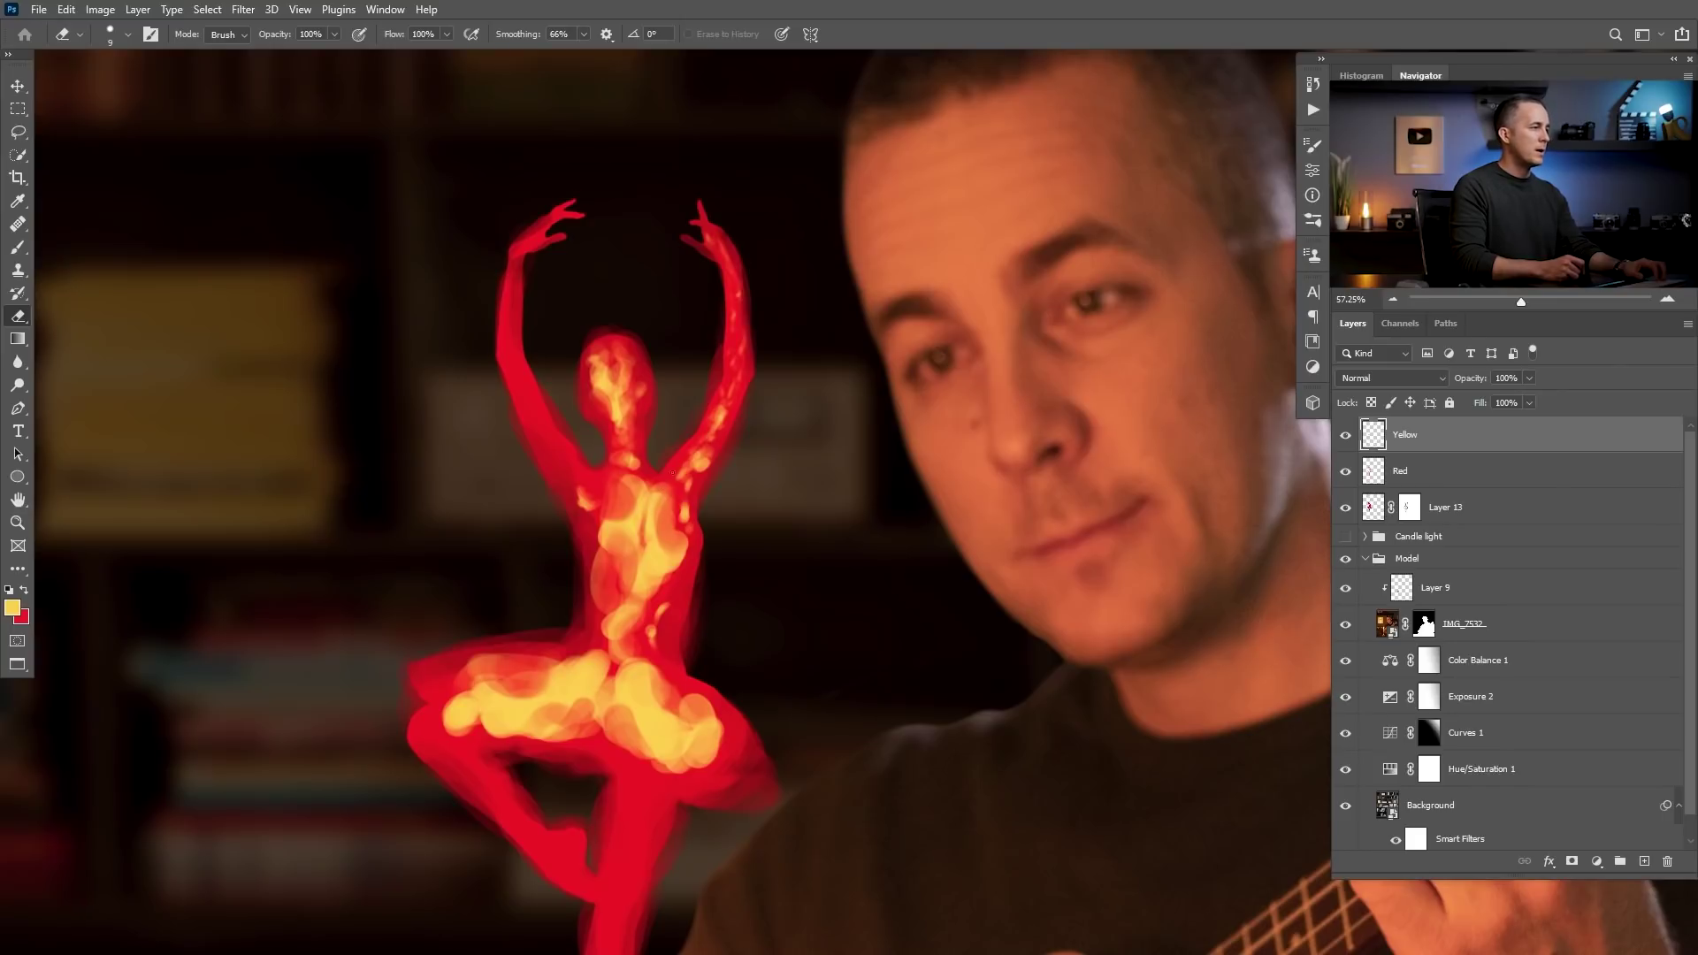
- Soften the chest highlight with a 90 px eraser and set the eraser smoothing to 0%
{"action": "key", "text": "bracketright"}
{"action": "key", "text": "bracketright"}
{"action": "key", "text": "bracketright"}
{"action": "key", "text": "bracketright"}
{"action": "key", "text": "bracketright"}
{"action": "key", "text": "bracketright"}
{"action": "key", "text": "bracketright"}
{"action": "key", "text": "bracketright"}
{"action": "key", "text": "bracketright"}
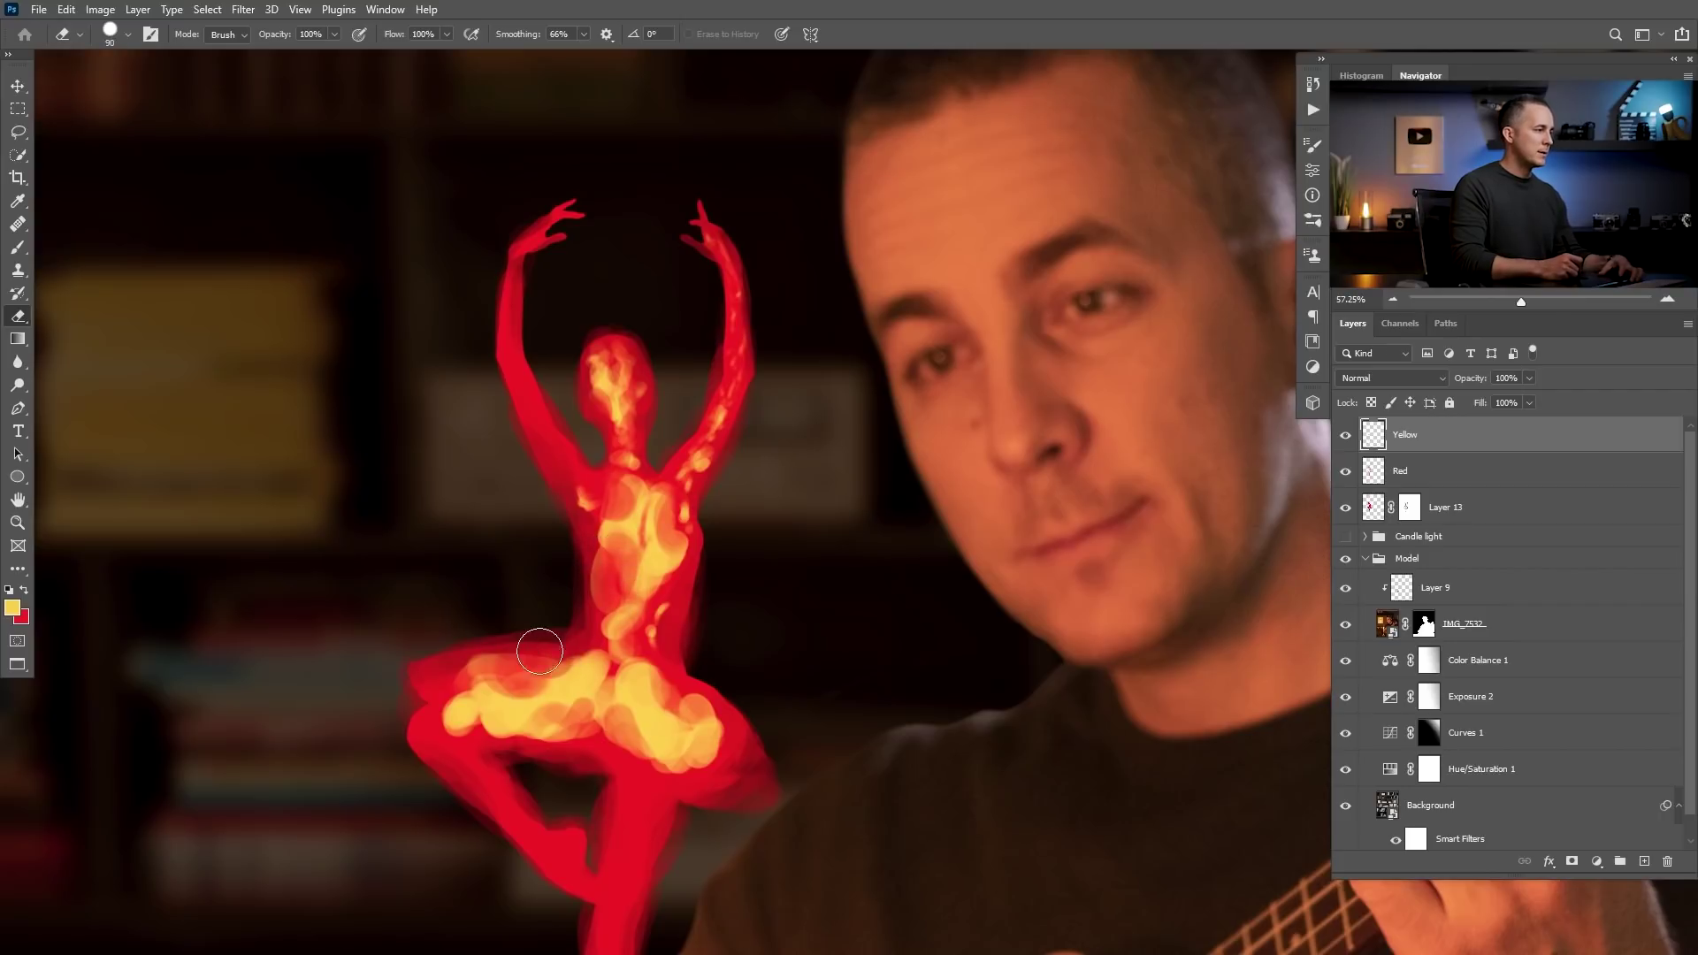
{"action": "left_click_drag", "start_coordinate": [525, 35], "coordinate": [416, 48]}
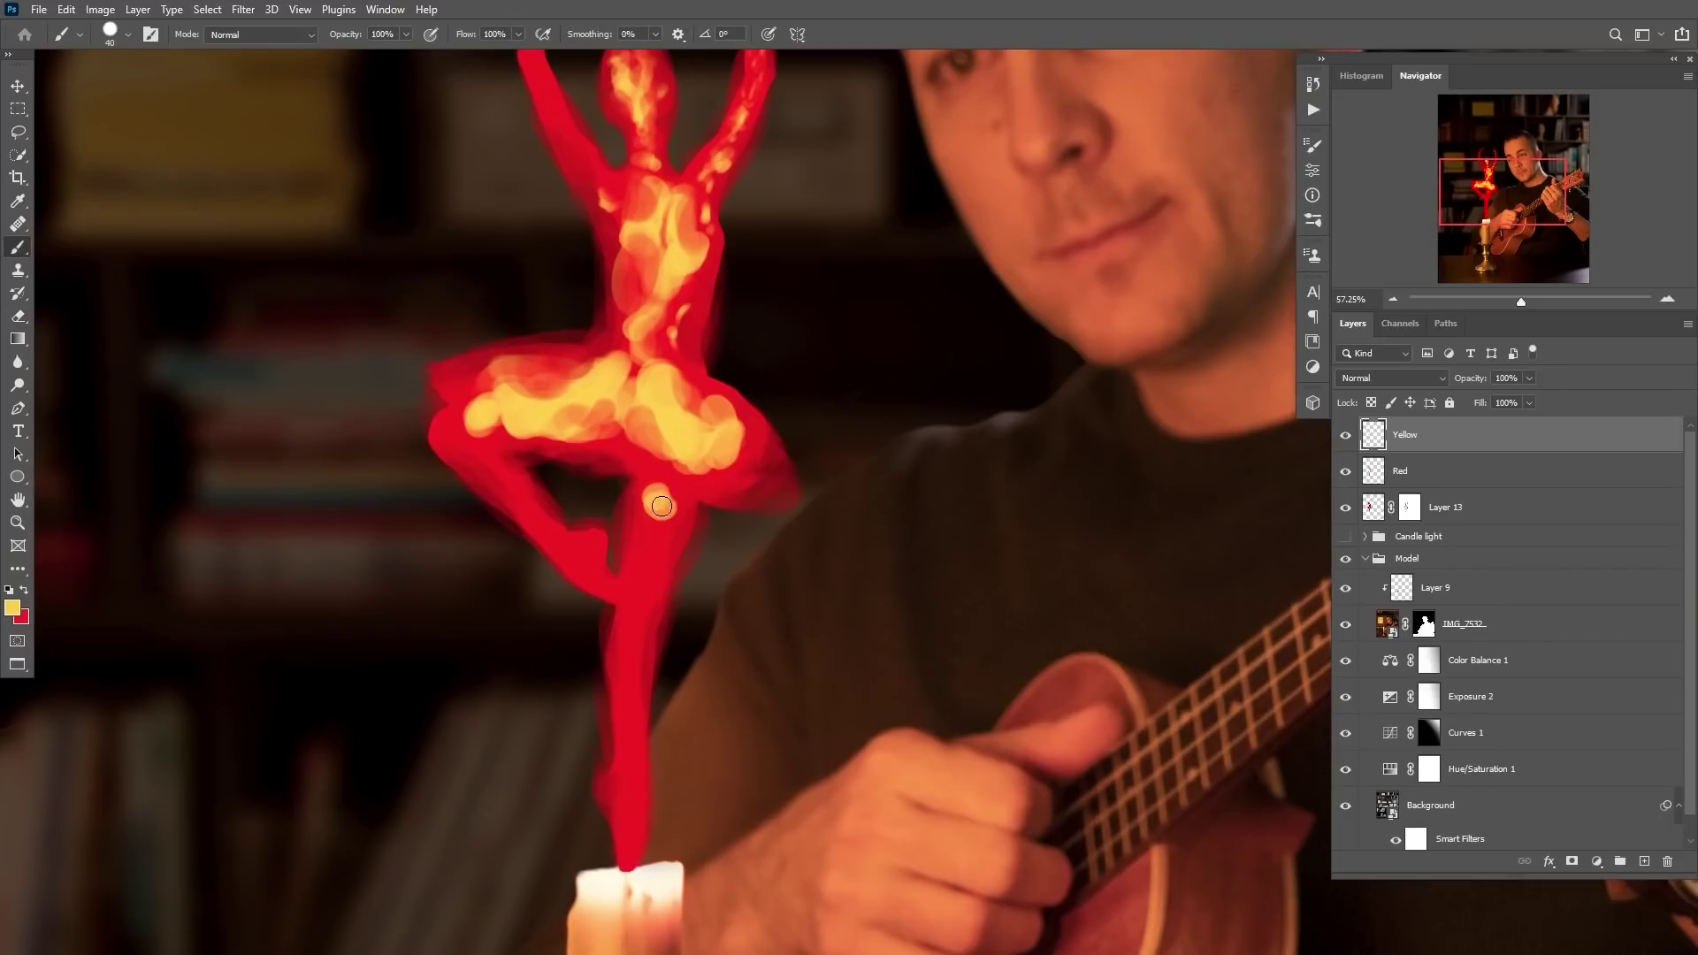
- Paint yellow highlights down the supporting leg and along the bent leg, reducing the brush from 40 px
{"action": "left_click", "coordinate": [660, 501]}
{"action": "left_click", "coordinate": [645, 562]}
{"action": "left_click_drag", "start_coordinate": [626, 855], "coordinate": [630, 708]}
{"action": "left_click", "coordinate": [633, 661]}
{"action": "mouse_move", "coordinate": [637, 647]}
{"action": "left_mouse_down"}
{"action": "mouse_move", "coordinate": [635, 559]}
{"action": "mouse_move", "coordinate": [588, 573]}
{"action": "mouse_move", "coordinate": [636, 605]}
{"action": "mouse_move", "coordinate": [592, 545]}
{"action": "mouse_move", "coordinate": [537, 534]}
{"action": "mouse_move", "coordinate": [486, 462]}
{"action": "mouse_move", "coordinate": [589, 567]}
{"action": "left_mouse_up"}
{"action": "key", "text": "["}
{"action": "key", "text": "["}
{"action": "key", "text": "["}
{"action": "key", "text": "["}
{"action": "key", "text": "["}
- Thin out the yellow along the supporting leg with a reduced eraser
{"action": "key", "text": "e"}
{"action": "key", "text": "["}
{"action": "key", "text": "["}
{"action": "left_click_drag", "start_coordinate": [659, 495], "coordinate": [629, 730]}
{"action": "key", "text": "]"}
{"action": "key", "text": "]"}
- Dab yellow highlights along the raised arm farther from the man with a brush of about 10 px
{"action": "key", "text": "b"}
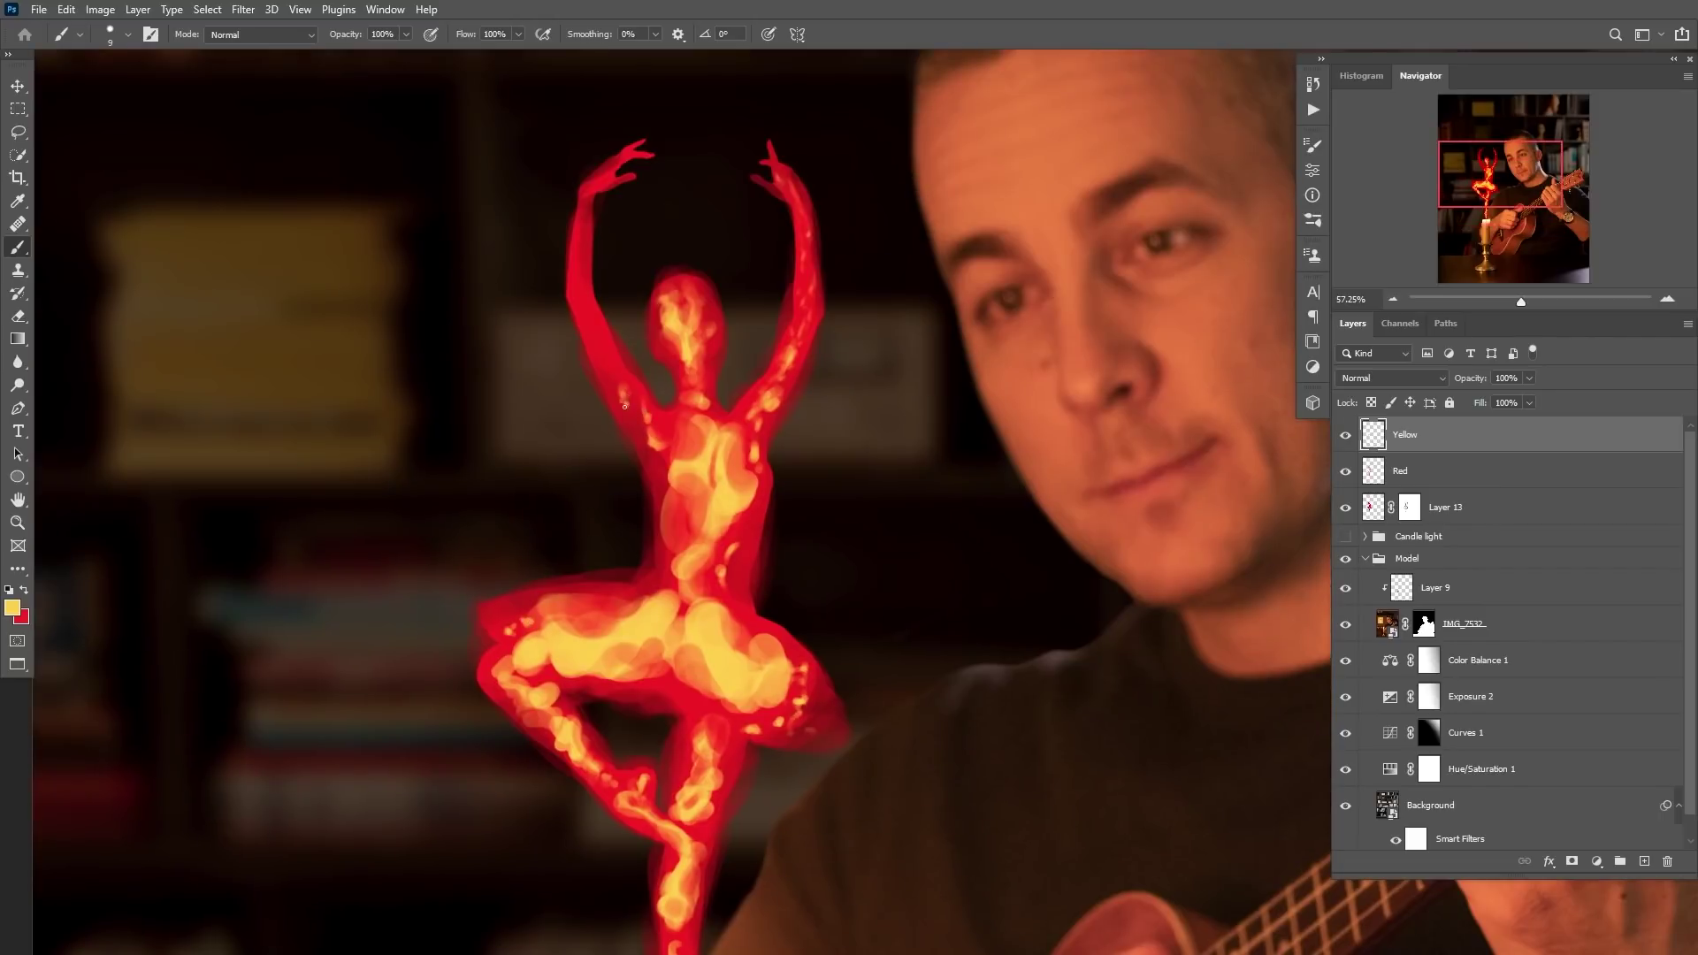
{"action": "left_click", "coordinate": [592, 188]}
{"action": "left_click", "coordinate": [580, 264]}
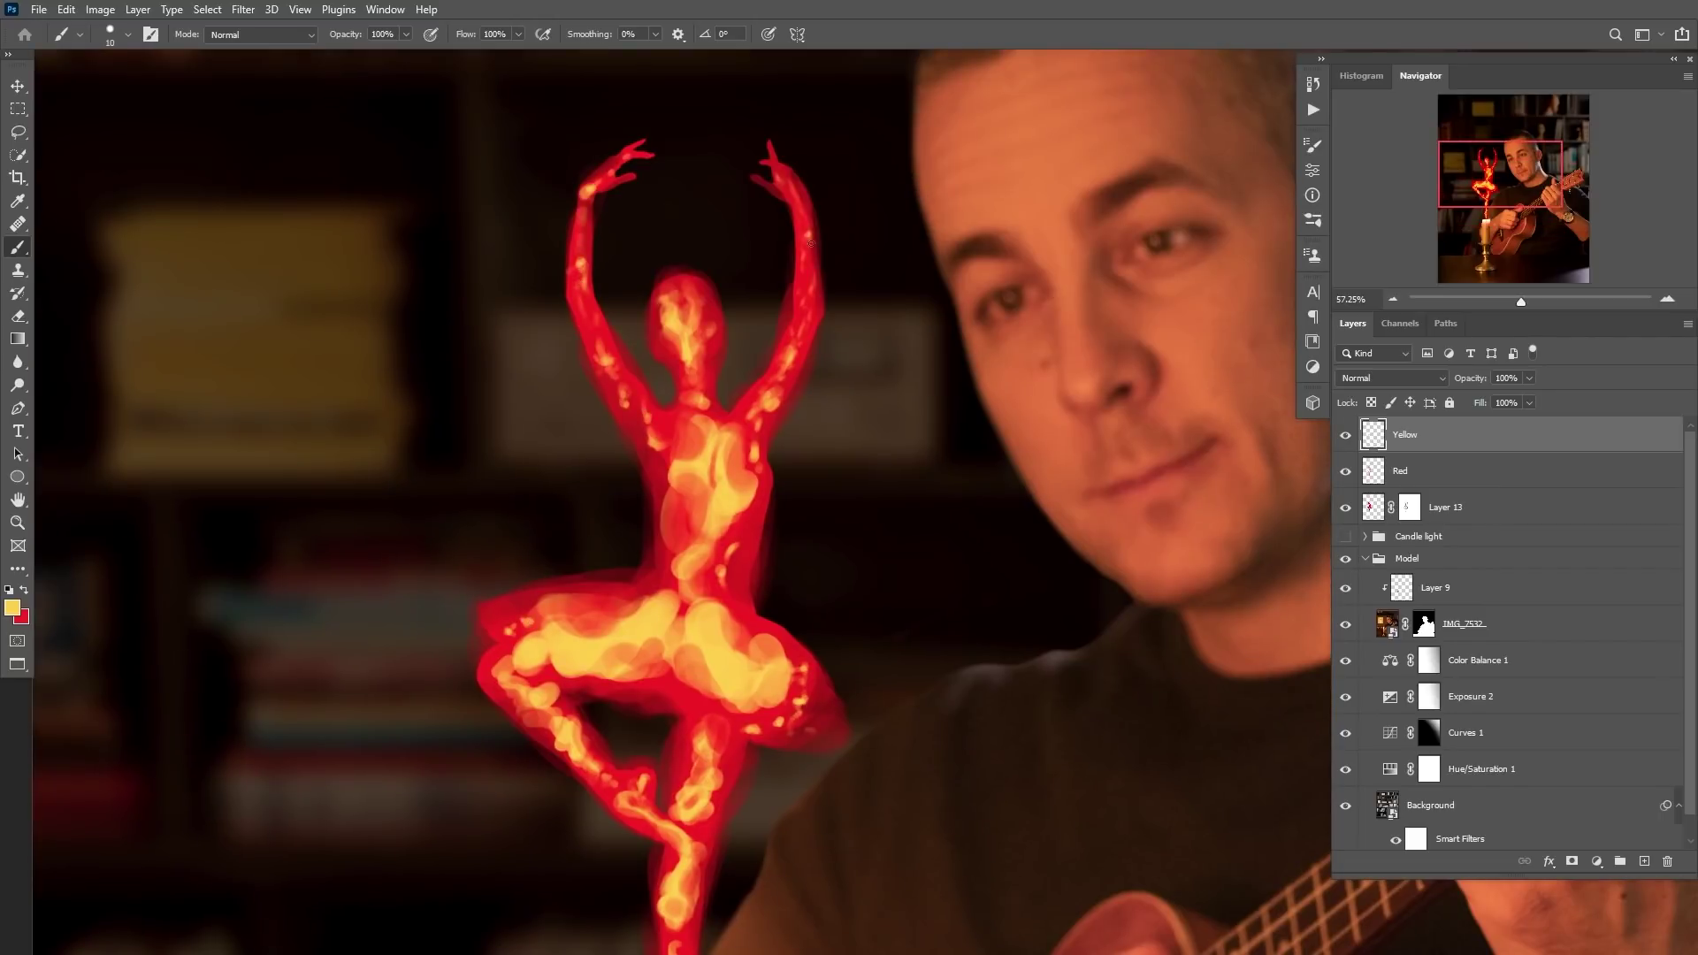
{"action": "key", "text": "e"}
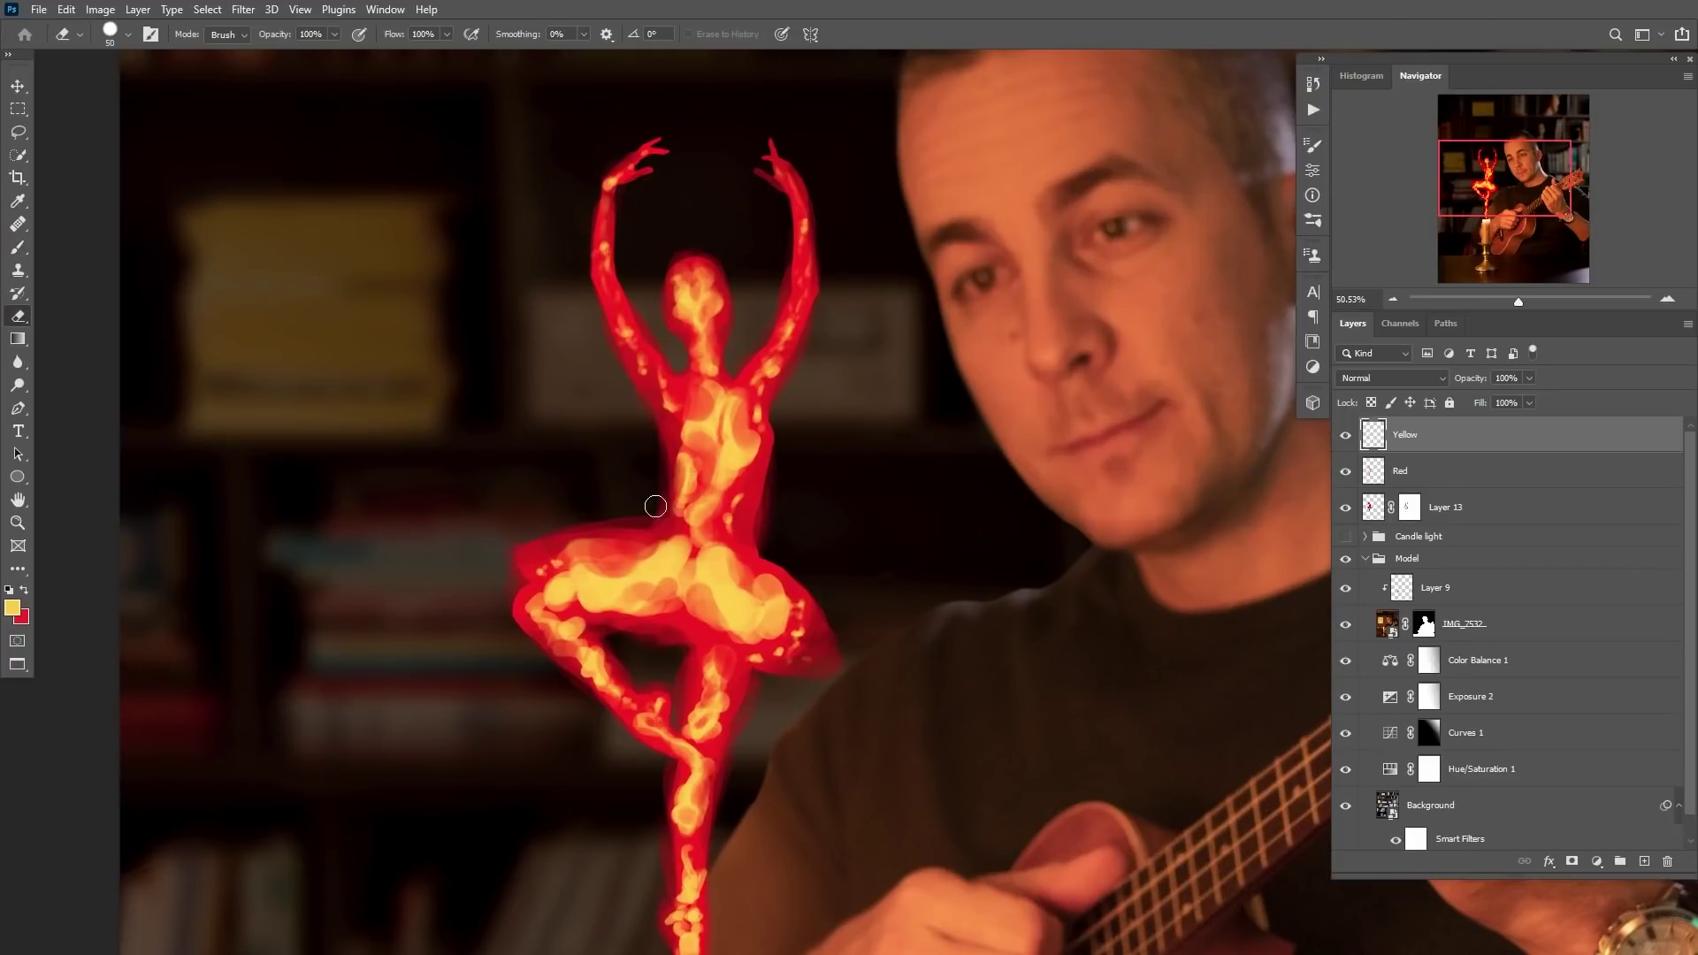
- Add yellow strokes around the waist, beneath the skirt's centre and along the skirt's upper edge, starting with a 15 px brush
{"action": "key", "text": "b"}
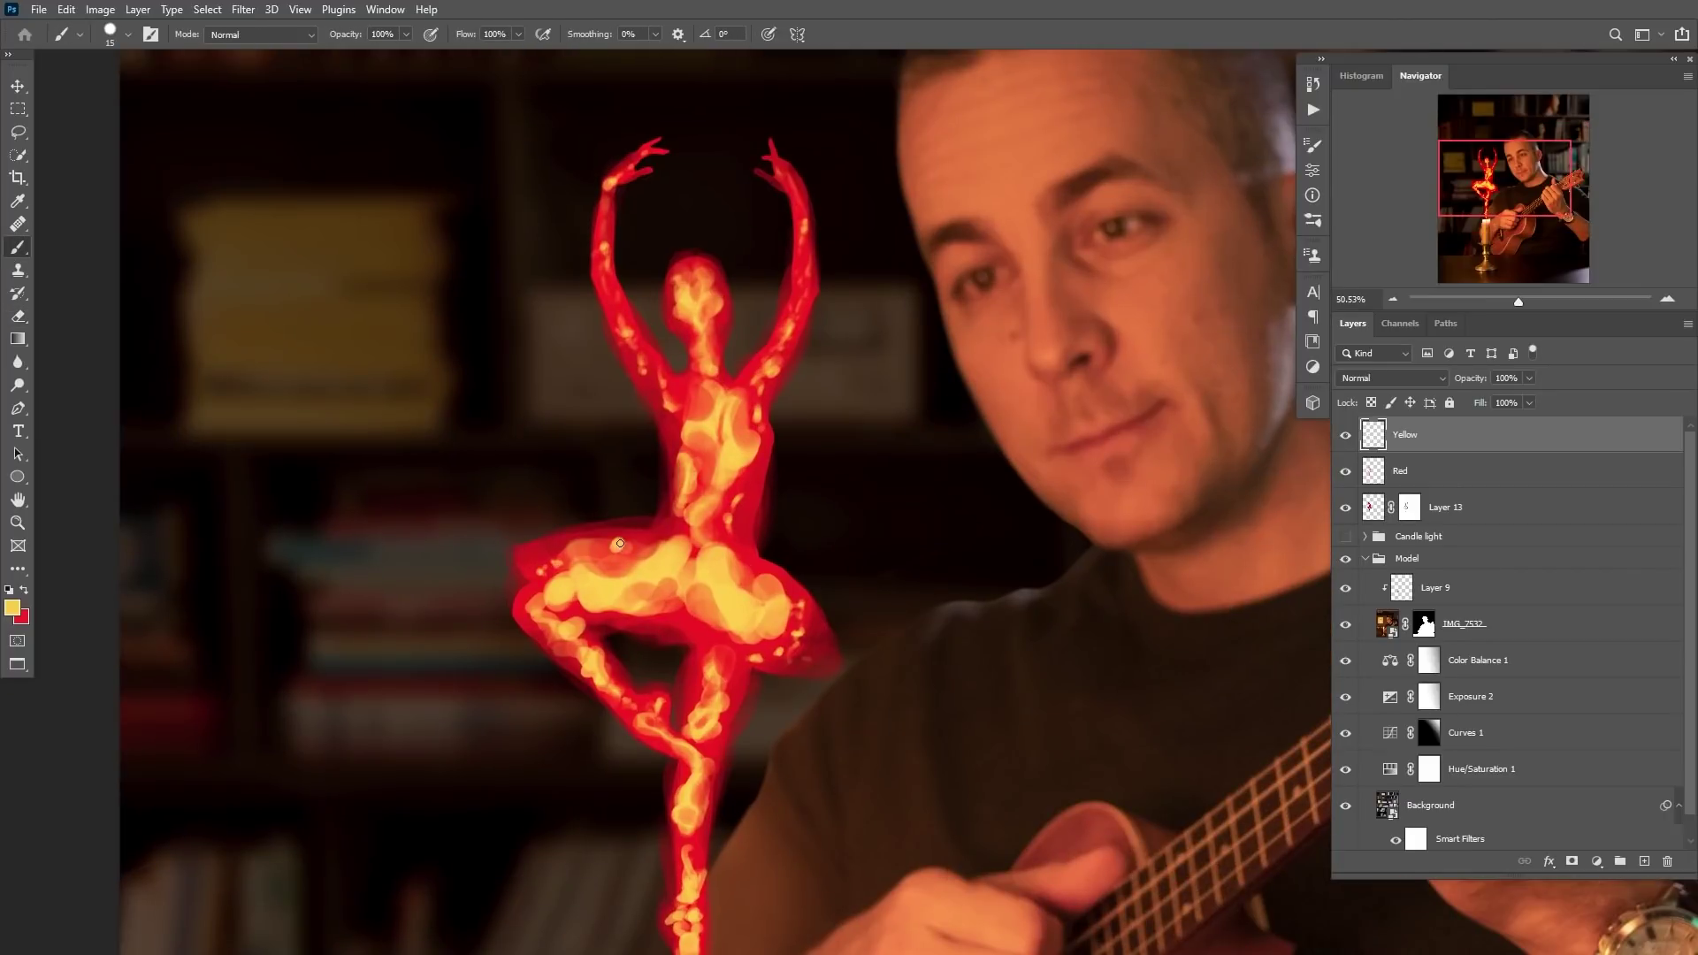
{"action": "left_click", "coordinate": [672, 601]}
{"action": "mouse_move", "coordinate": [691, 677]}
{"action": "left_mouse_down"}
{"action": "mouse_move", "coordinate": [673, 439]}
{"action": "mouse_move", "coordinate": [685, 455]}
{"action": "left_mouse_up"}
{"action": "key", "text": "bracketright"}
{"action": "left_click_drag", "start_coordinate": [672, 365], "coordinate": [686, 426]}
{"action": "left_click_drag", "start_coordinate": [701, 405], "coordinate": [750, 413]}
{"action": "left_click_drag", "start_coordinate": [610, 303], "coordinate": [555, 315]}
{"action": "left_click_drag", "start_coordinate": [542, 318], "coordinate": [517, 374]}
- Rework the yellow at the flame's base above the candle with a 50 px eraser and a 10 to 20 px brush
{"action": "key", "text": "e"}
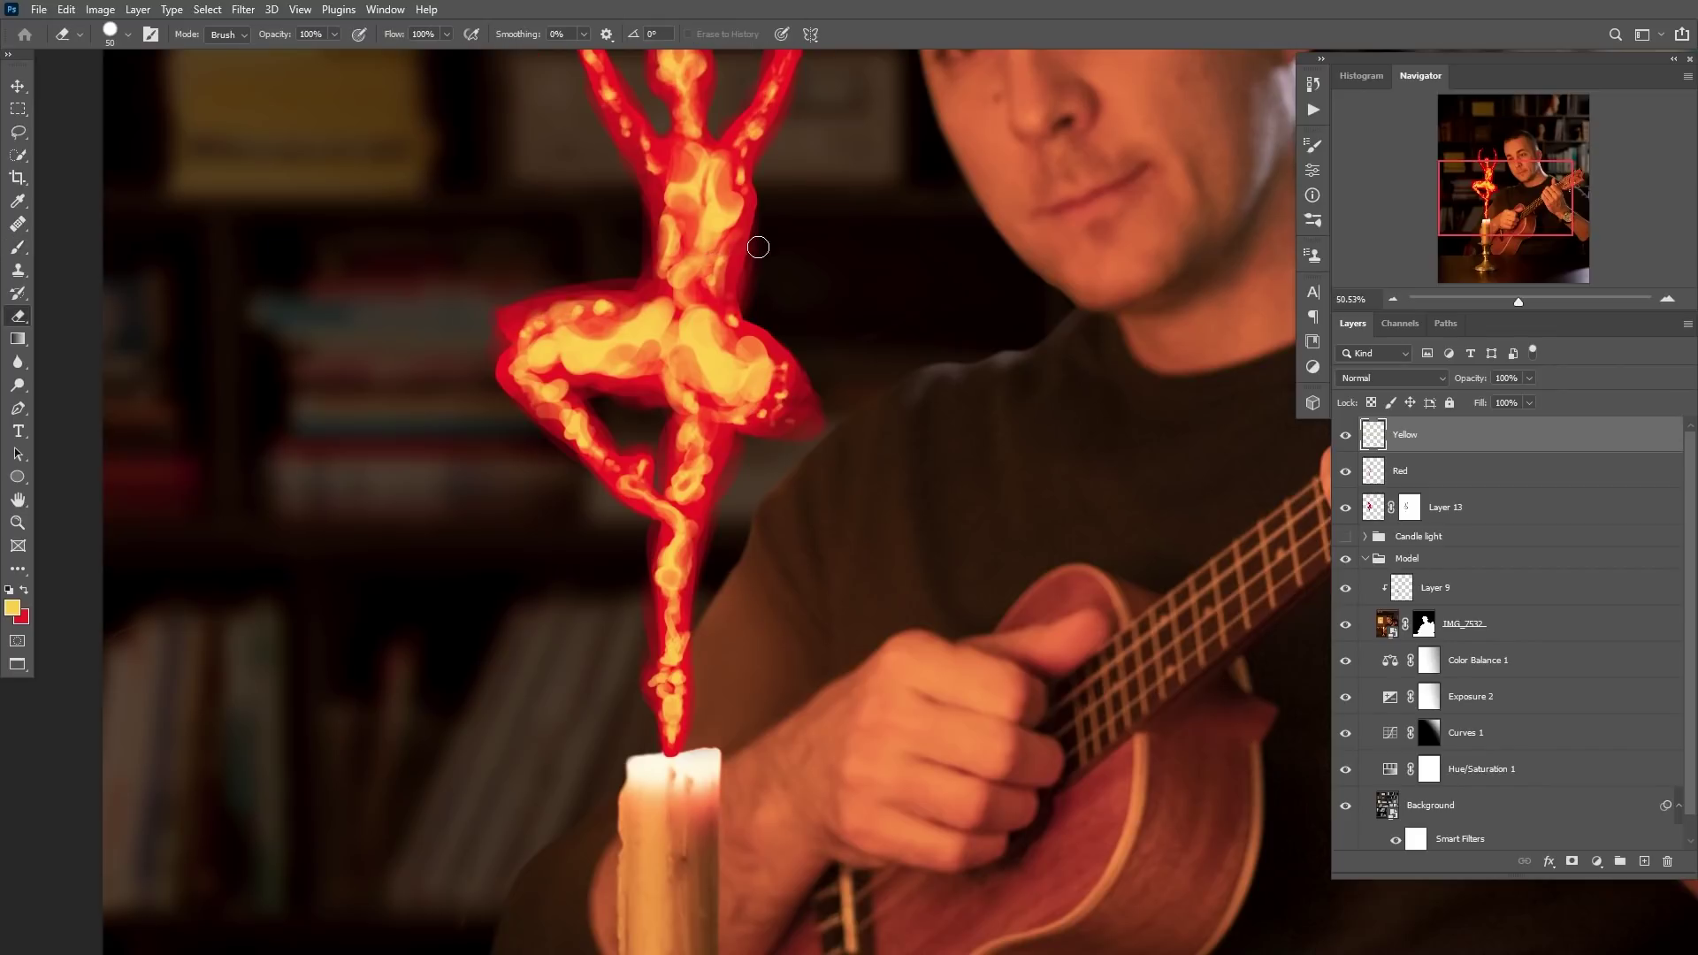
{"action": "mouse_move", "coordinate": [720, 549]}
{"action": "left_mouse_down"}
{"action": "mouse_move", "coordinate": [680, 647]}
{"action": "mouse_move", "coordinate": [716, 644]}
{"action": "left_mouse_up"}
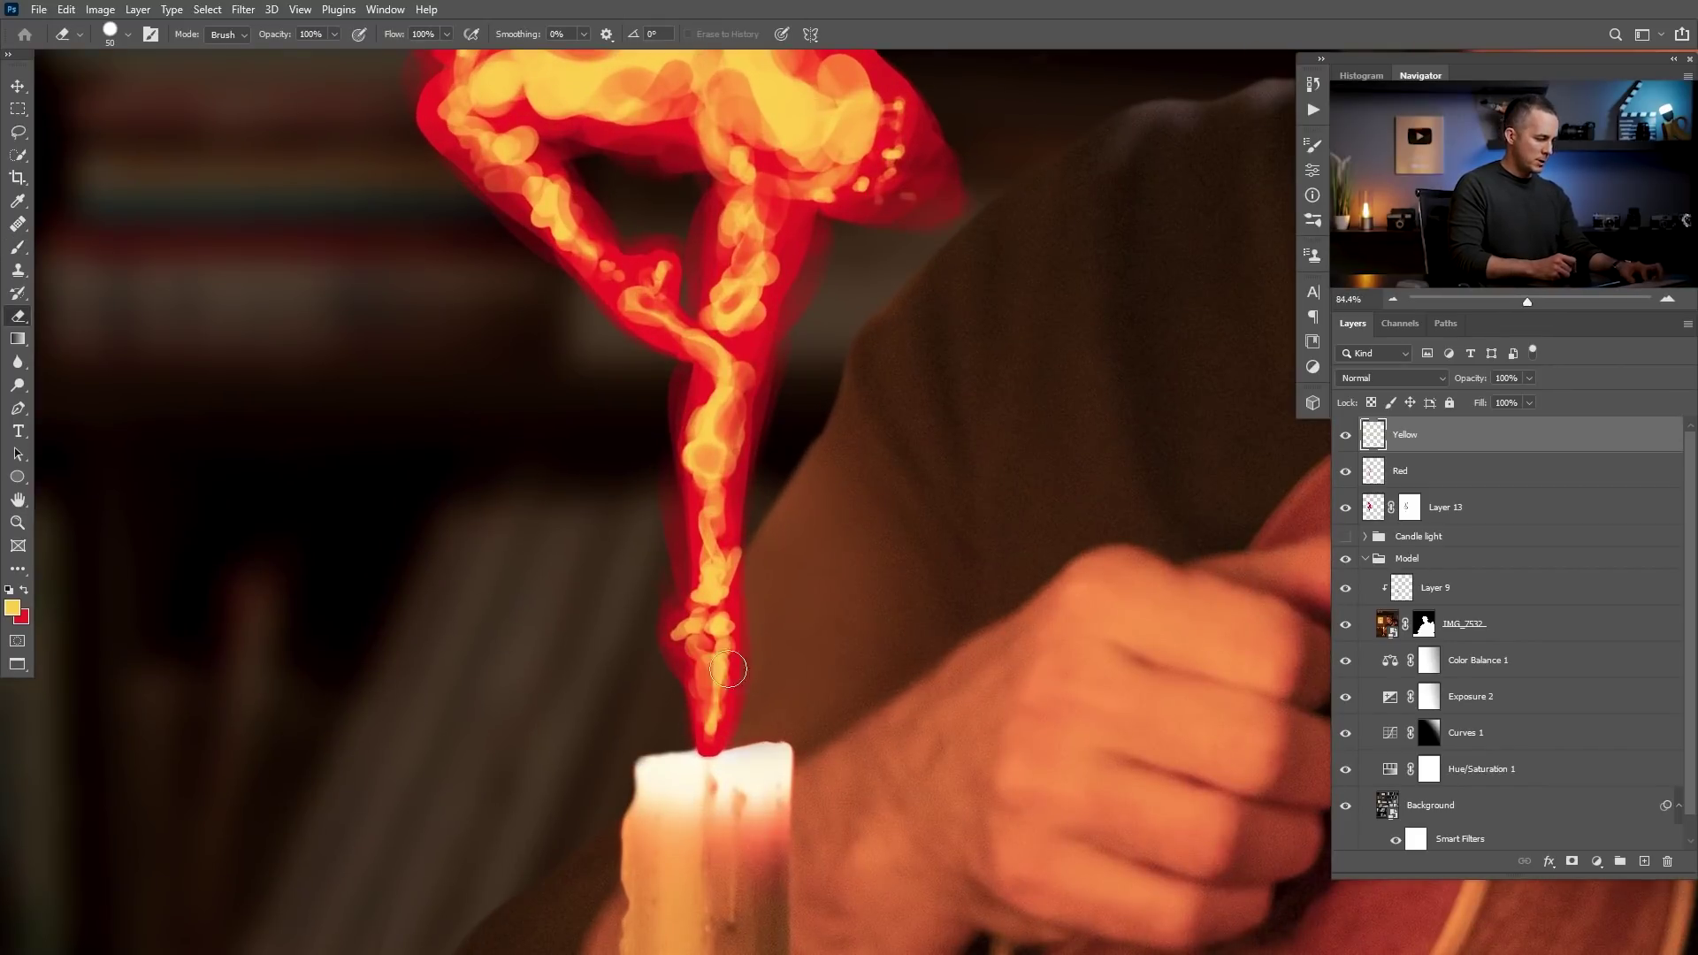
{"action": "key", "text": "b"}
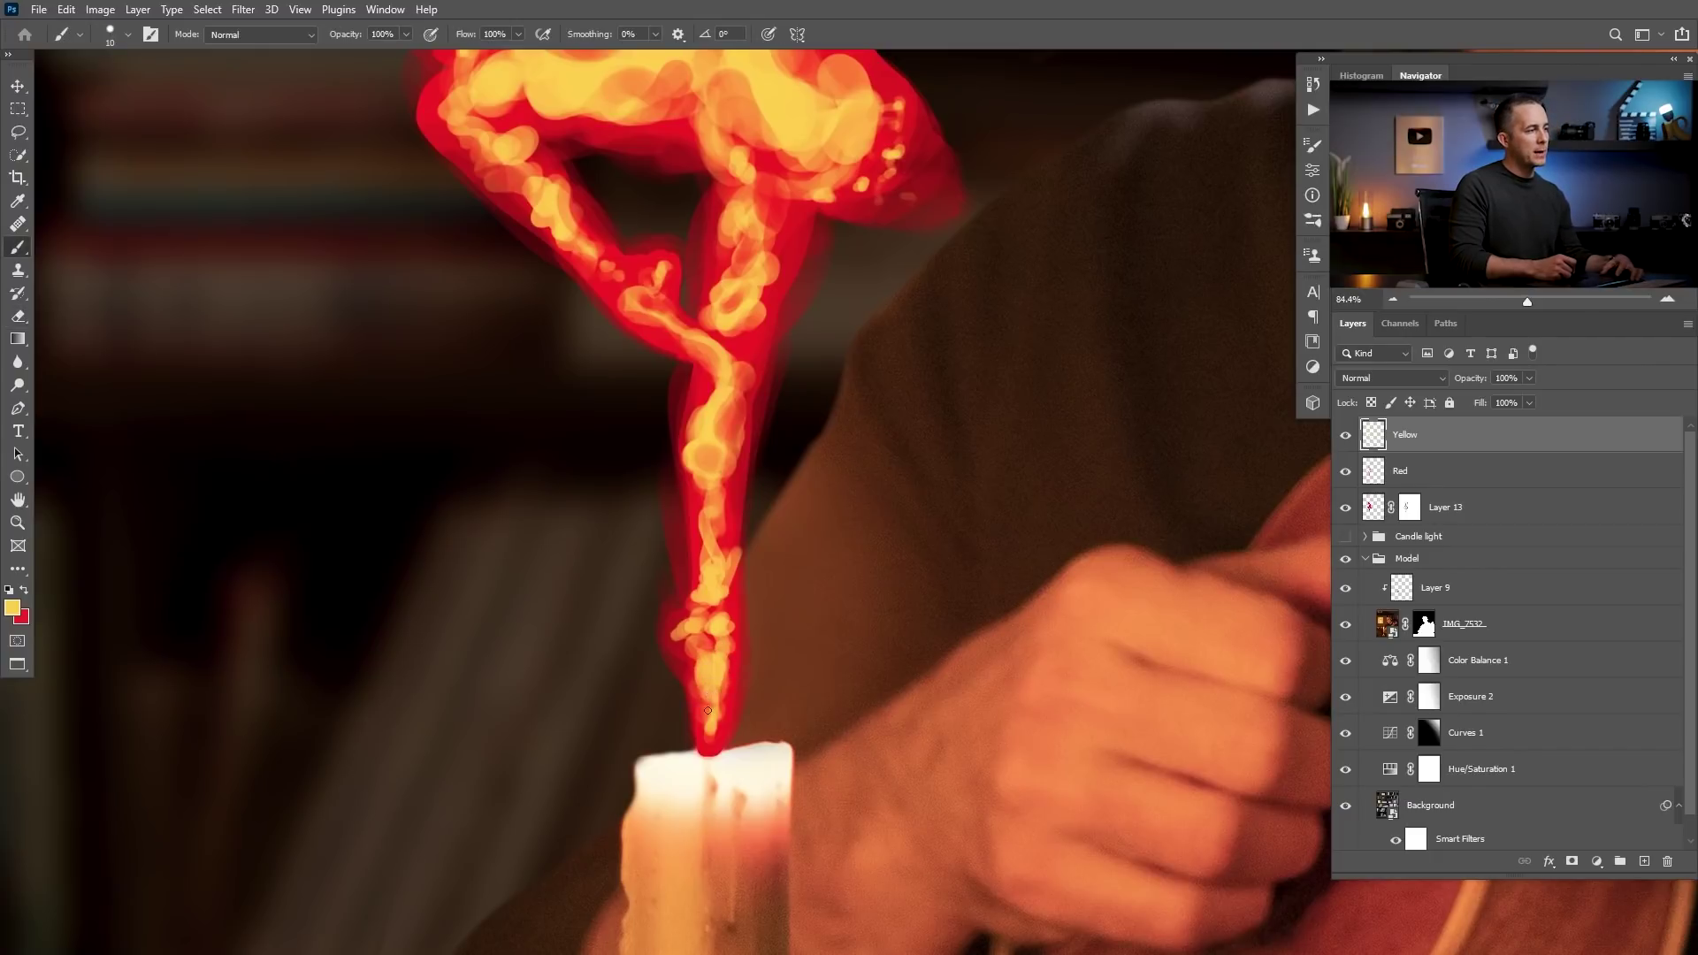
{"action": "mouse_move", "coordinate": [710, 737]}
{"action": "left_mouse_down"}
{"action": "mouse_move", "coordinate": [711, 648]}
{"action": "mouse_move", "coordinate": [705, 669]}
{"action": "left_mouse_up"}
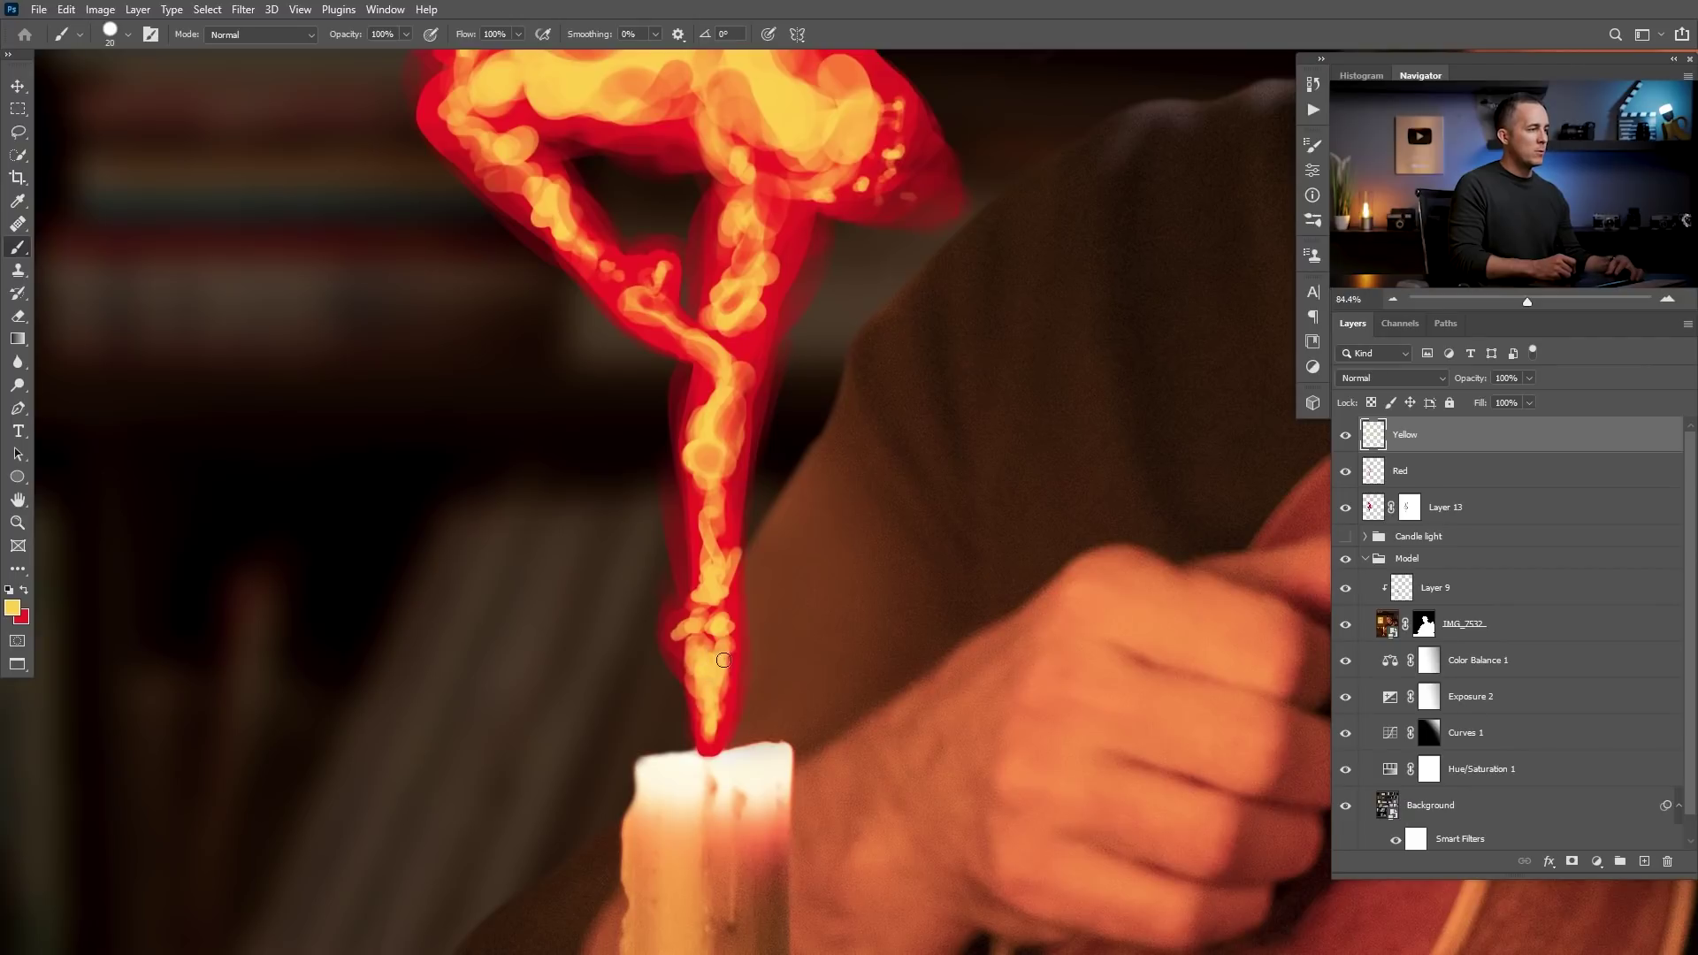
{"action": "key", "text": "e"}
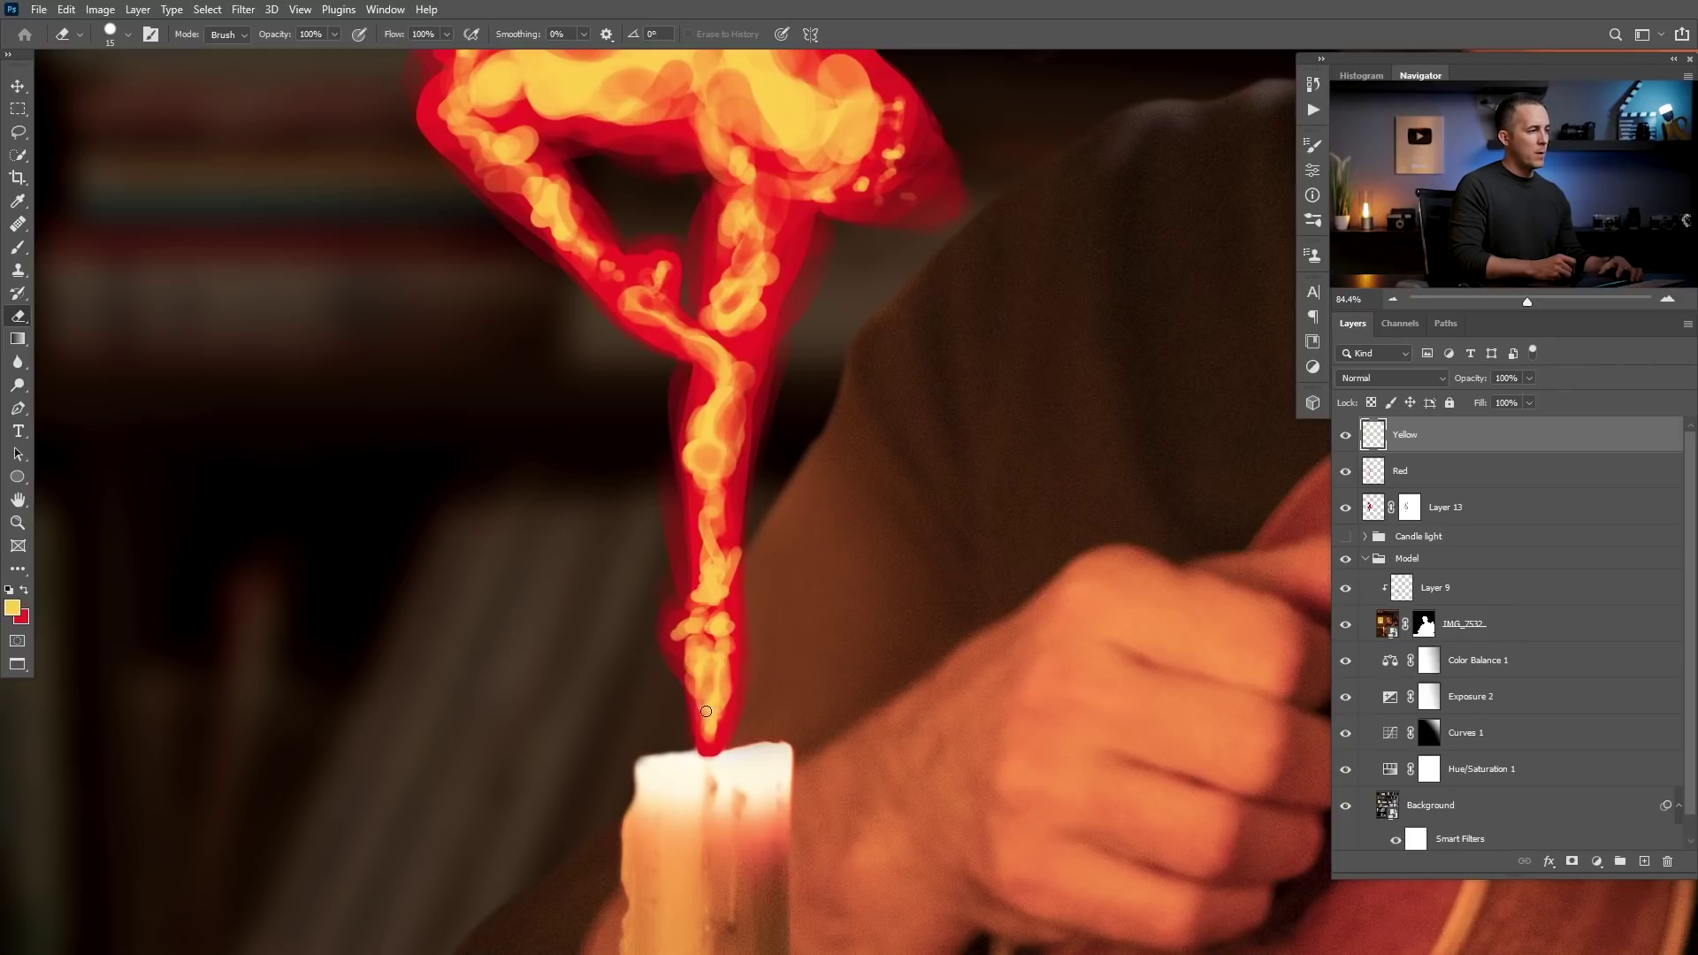
- Create a layer above Yellow and paint a thin wick in the flame's base using dark brown sampled from the background
{"action": "left_click", "coordinate": [1644, 862]}
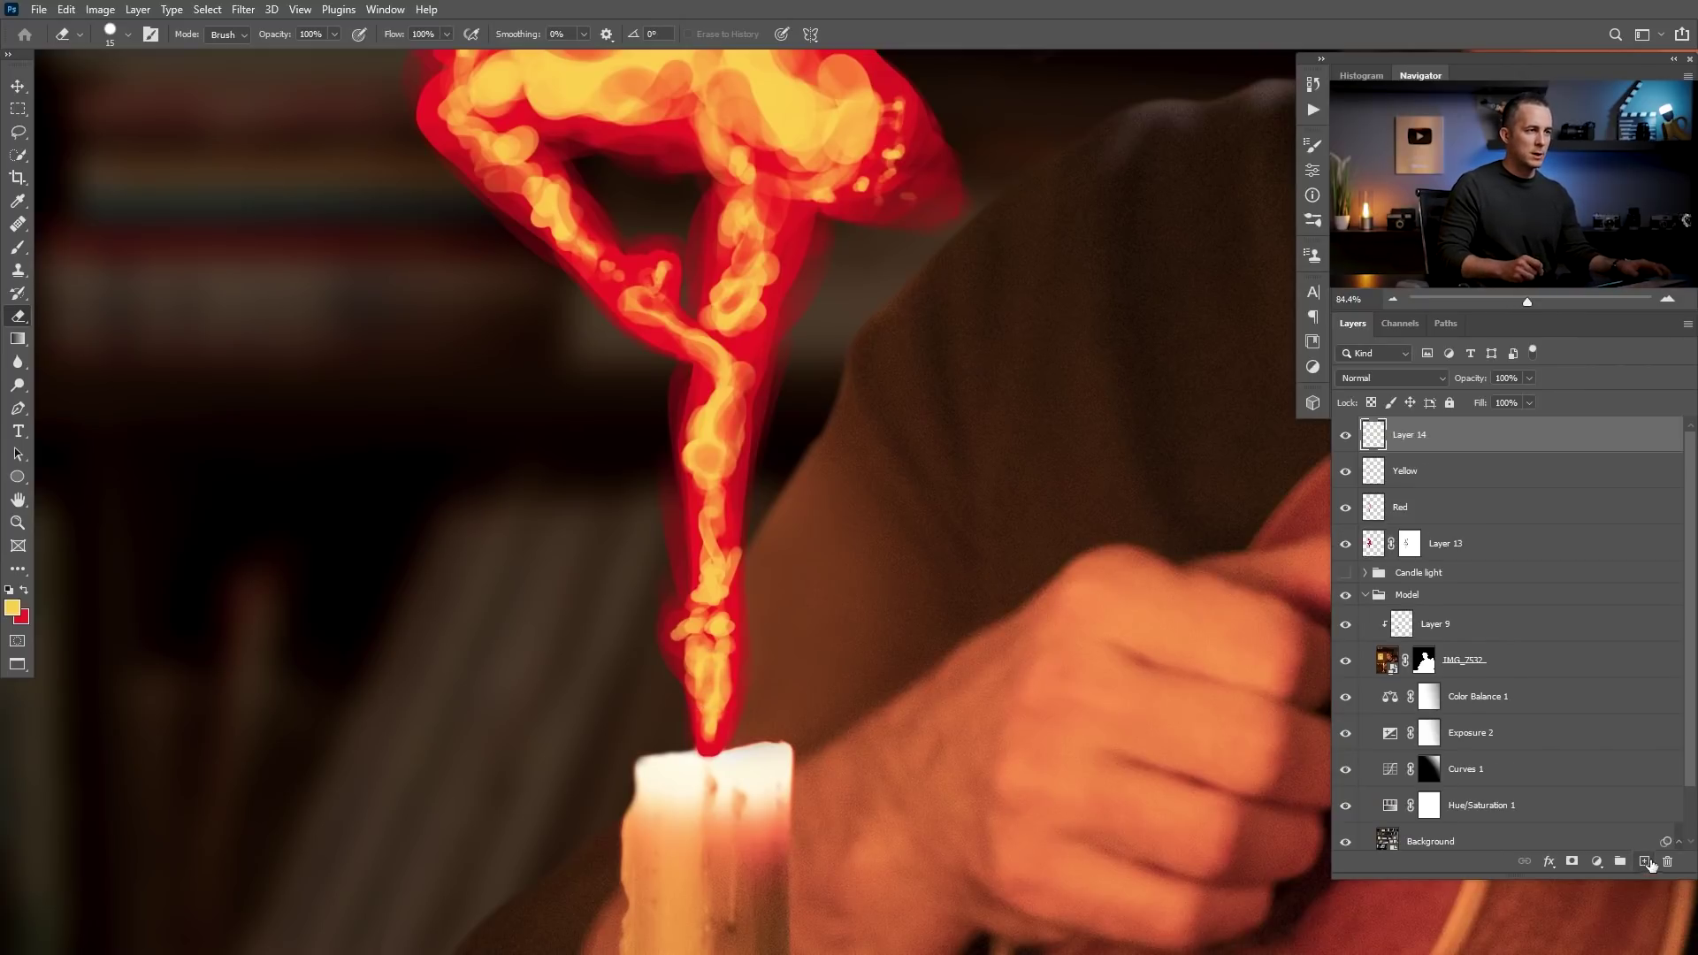
{"action": "key", "text": "b"}
{"action": "scroll", "coordinate": [790, 665], "scroll_direction": "up", "scroll_amount": 4}
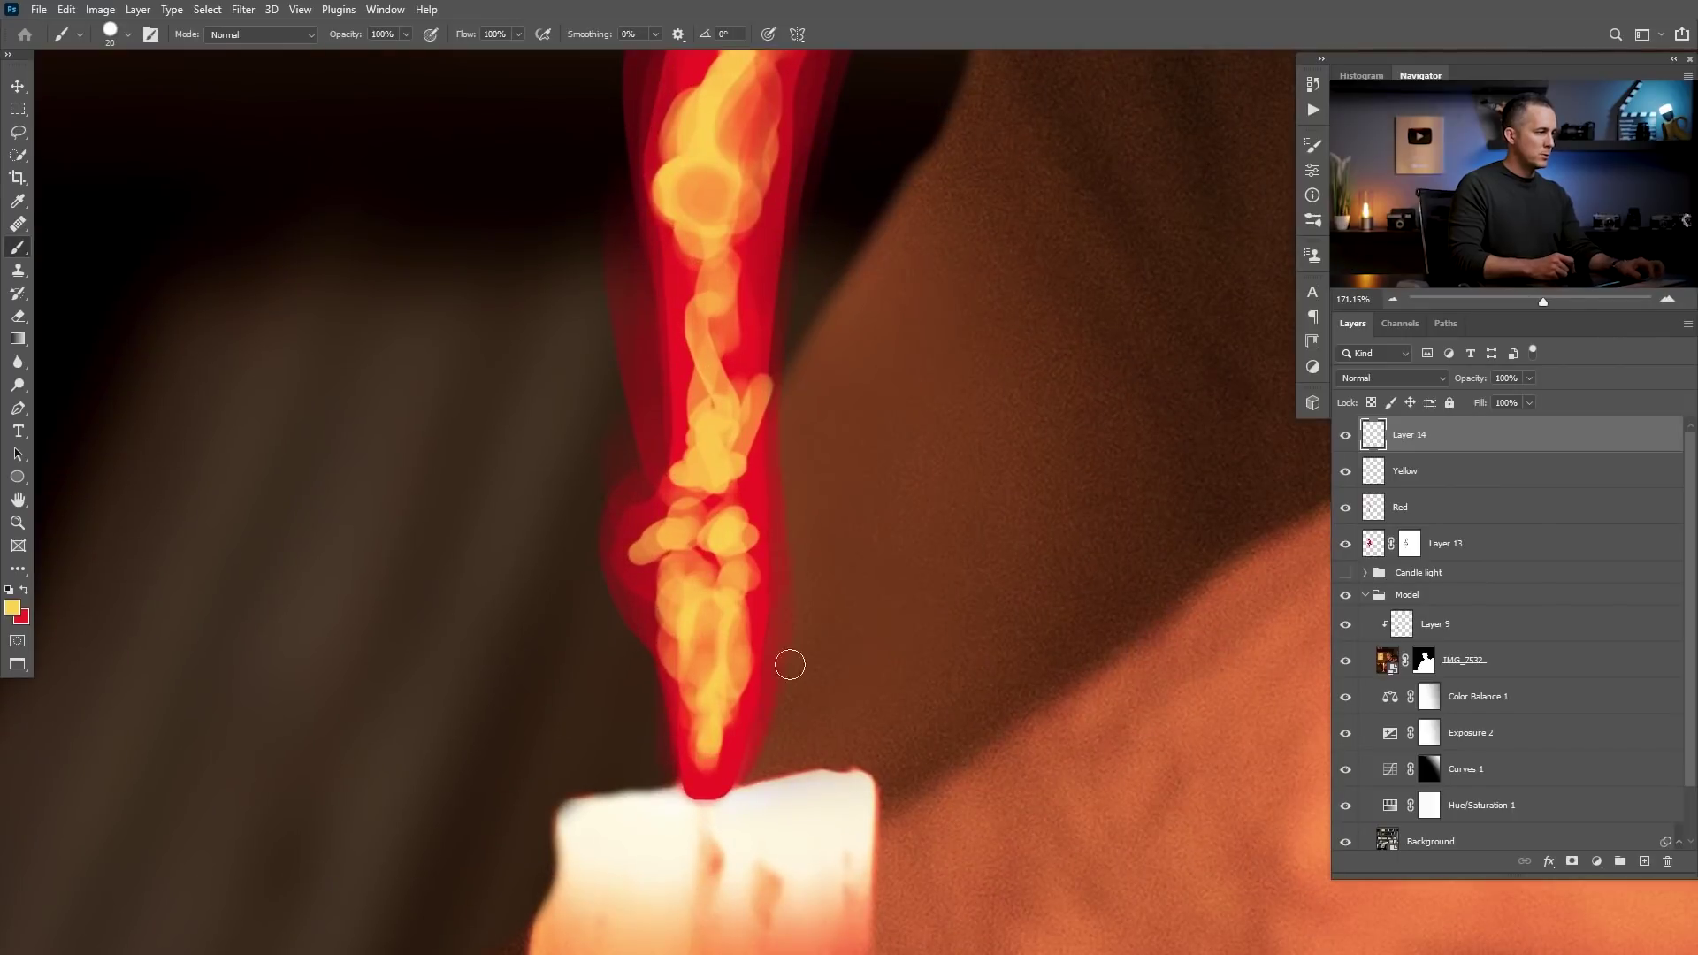
{"action": "key", "text": "["}
{"action": "left_click", "coordinate": [546, 633], "text": "alt"}
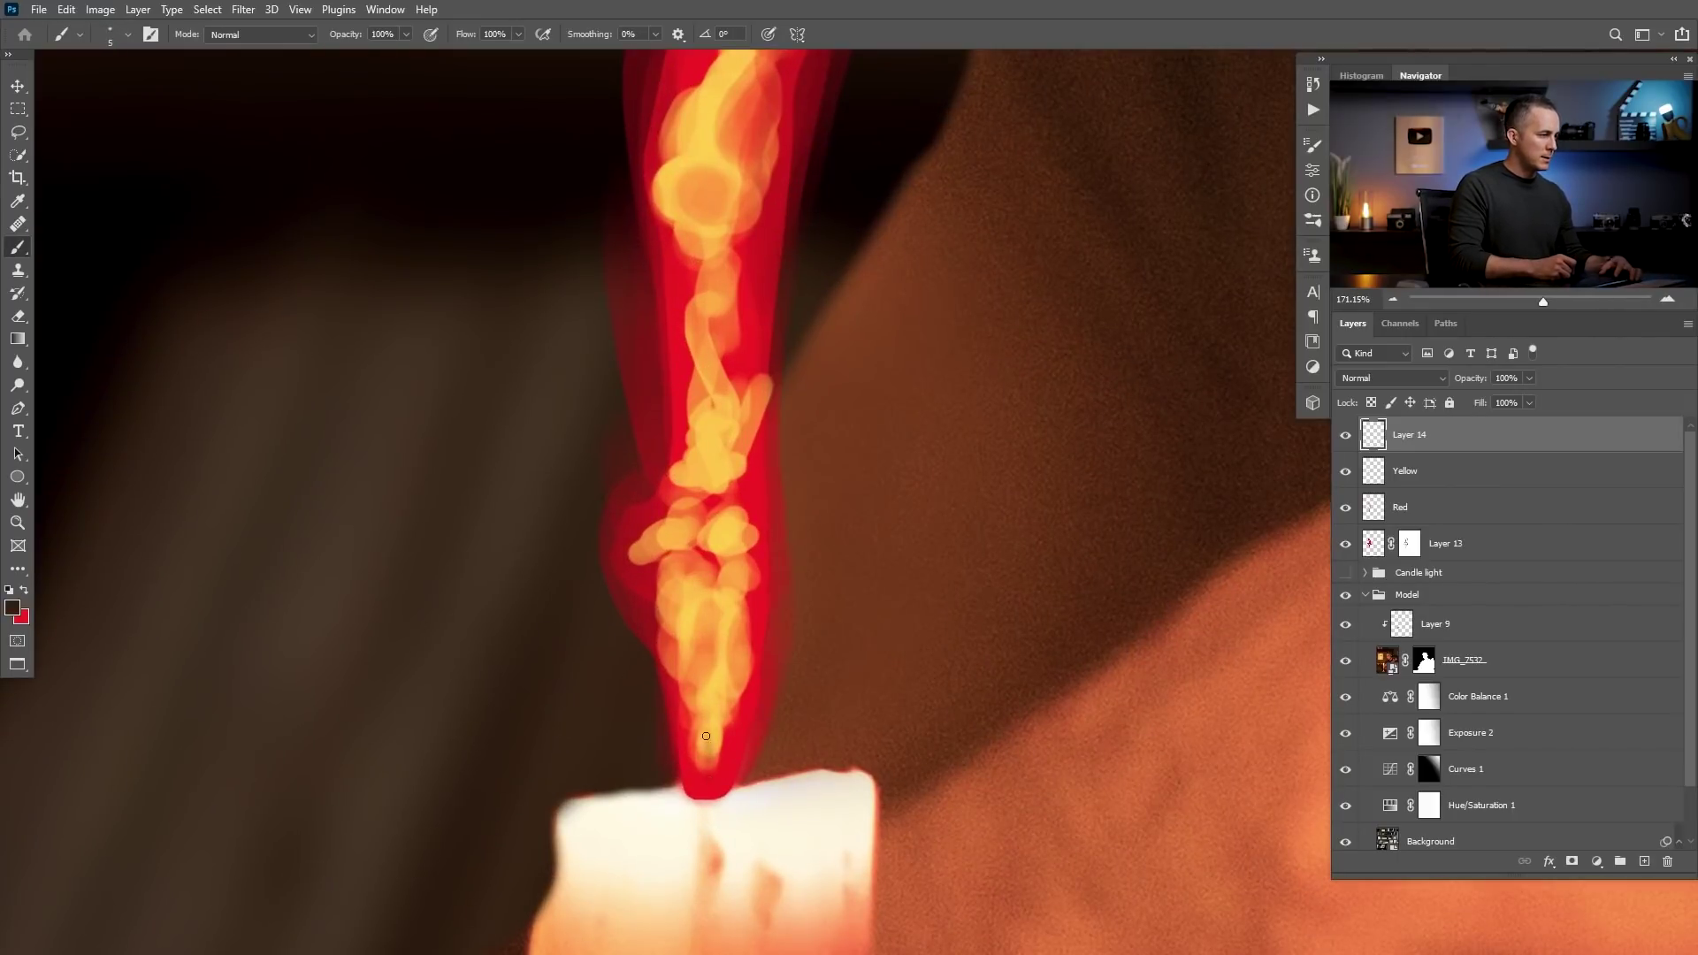
{"action": "left_click_drag", "start_coordinate": [709, 755], "coordinate": [704, 697]}
{"action": "left_click_drag", "start_coordinate": [704, 720], "coordinate": [707, 747]}
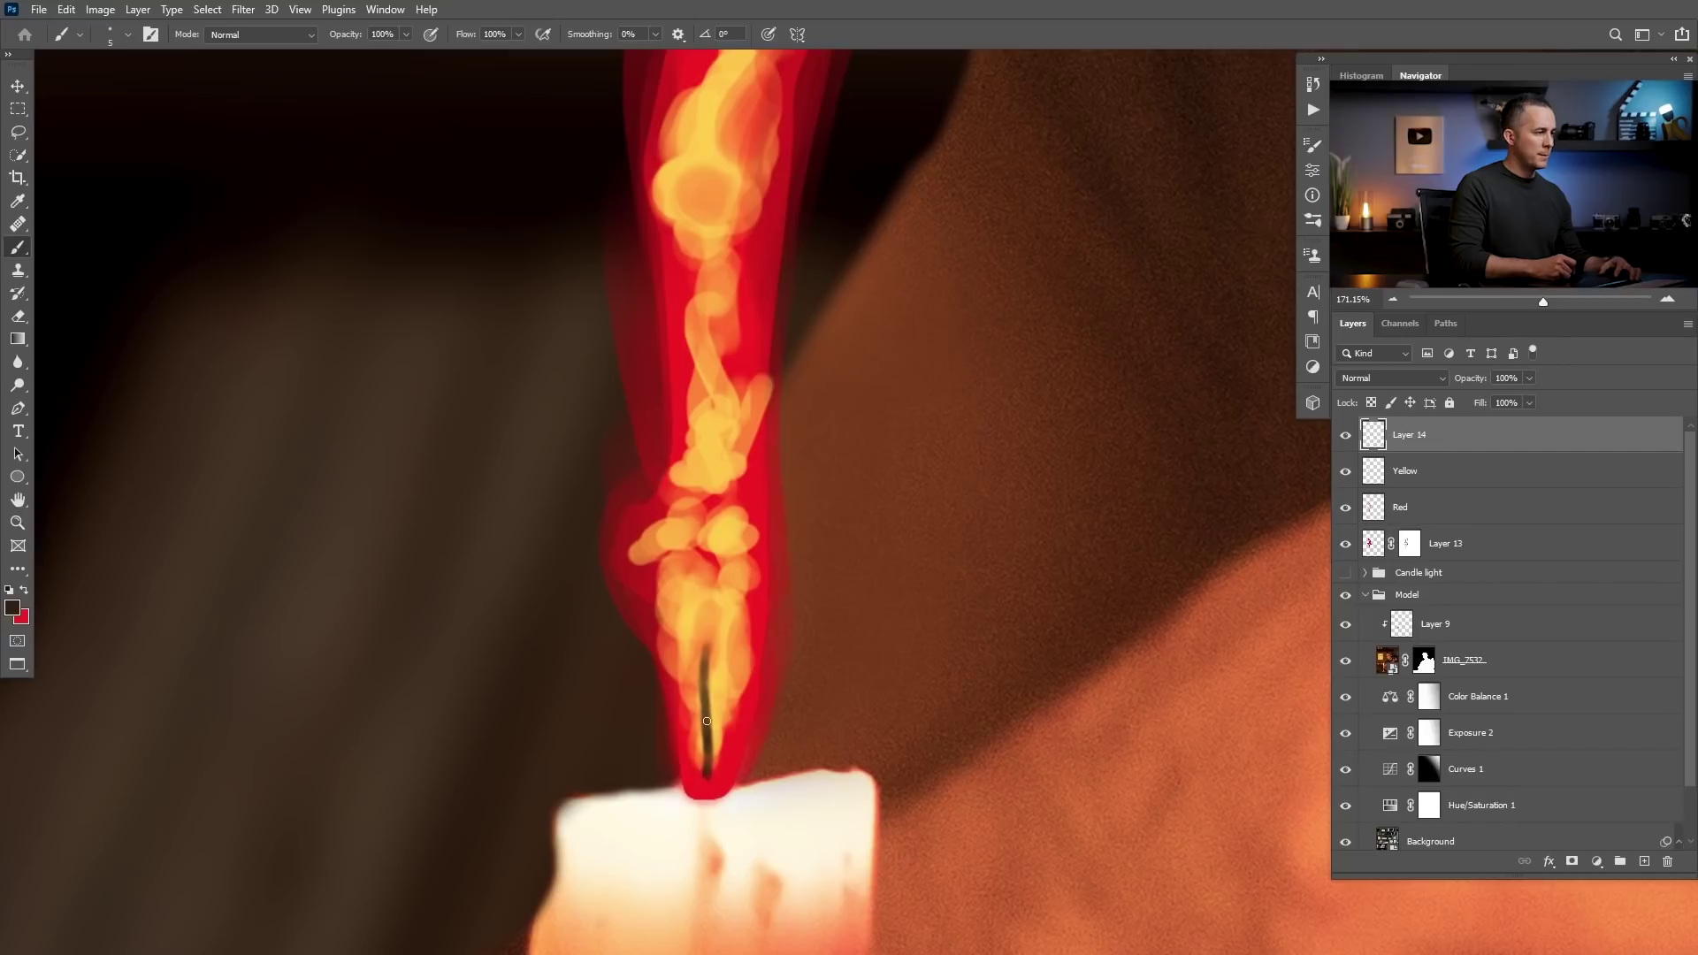
{"action": "left_click_drag", "start_coordinate": [707, 659], "coordinate": [703, 705]}
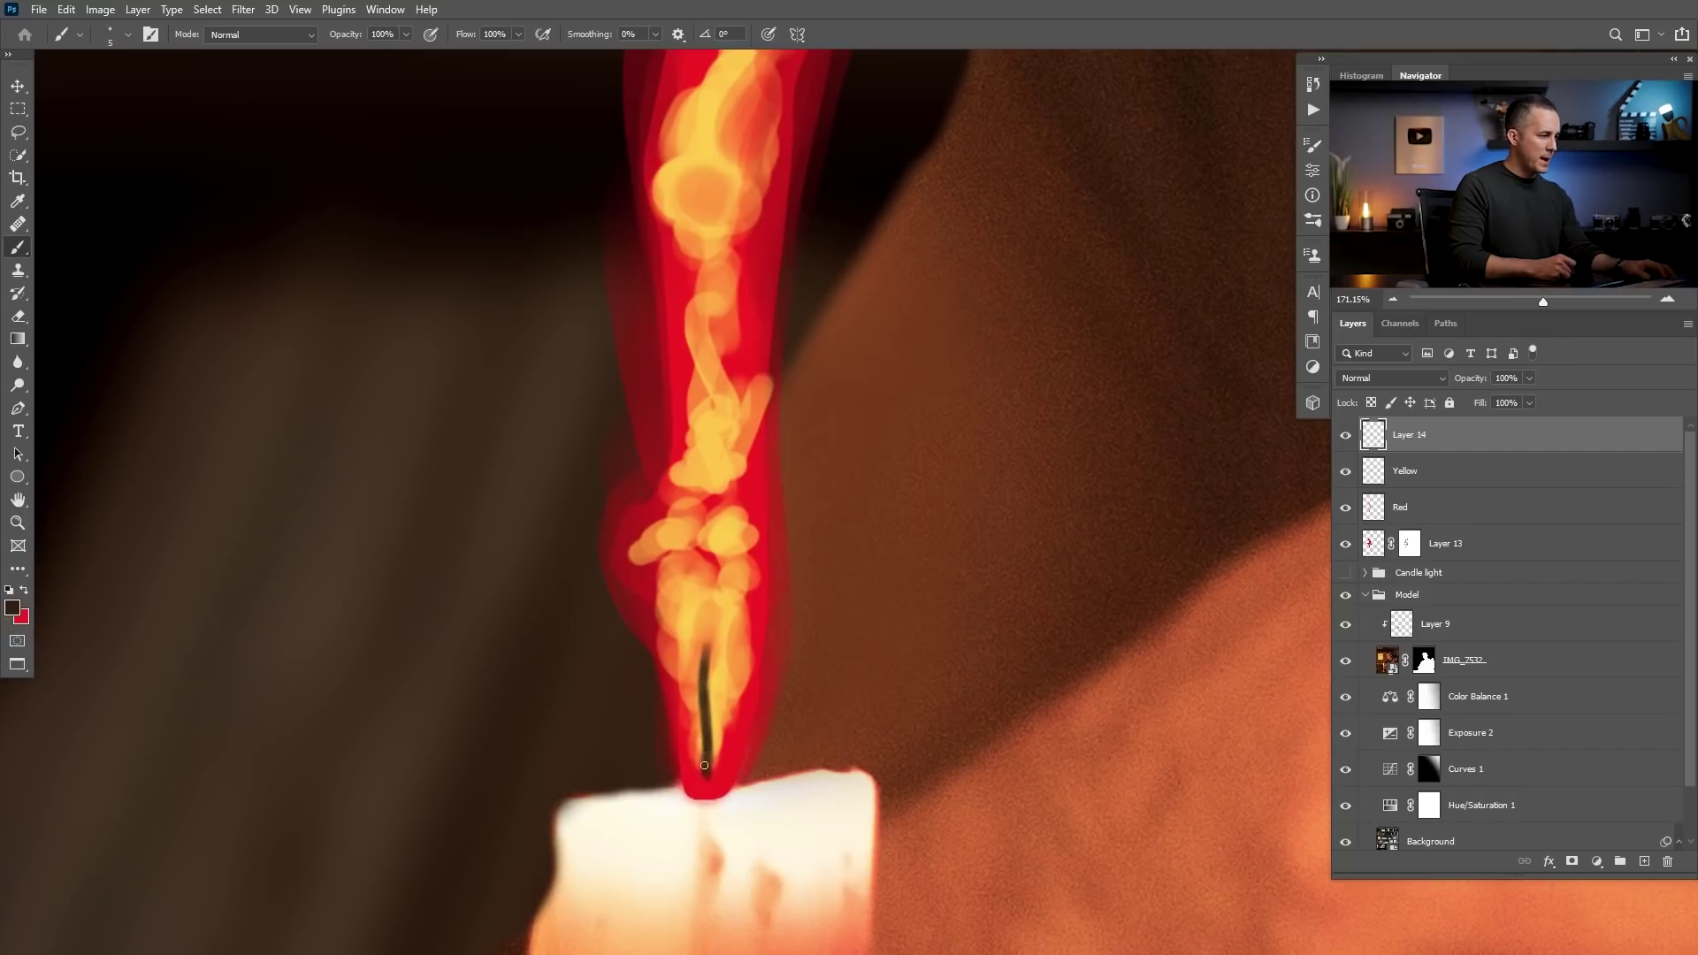
- Tint the wick's upper end with orange sampled from the flame and red, using a 2 px brush
{"action": "left_click", "coordinate": [689, 588], "text": "alt"}
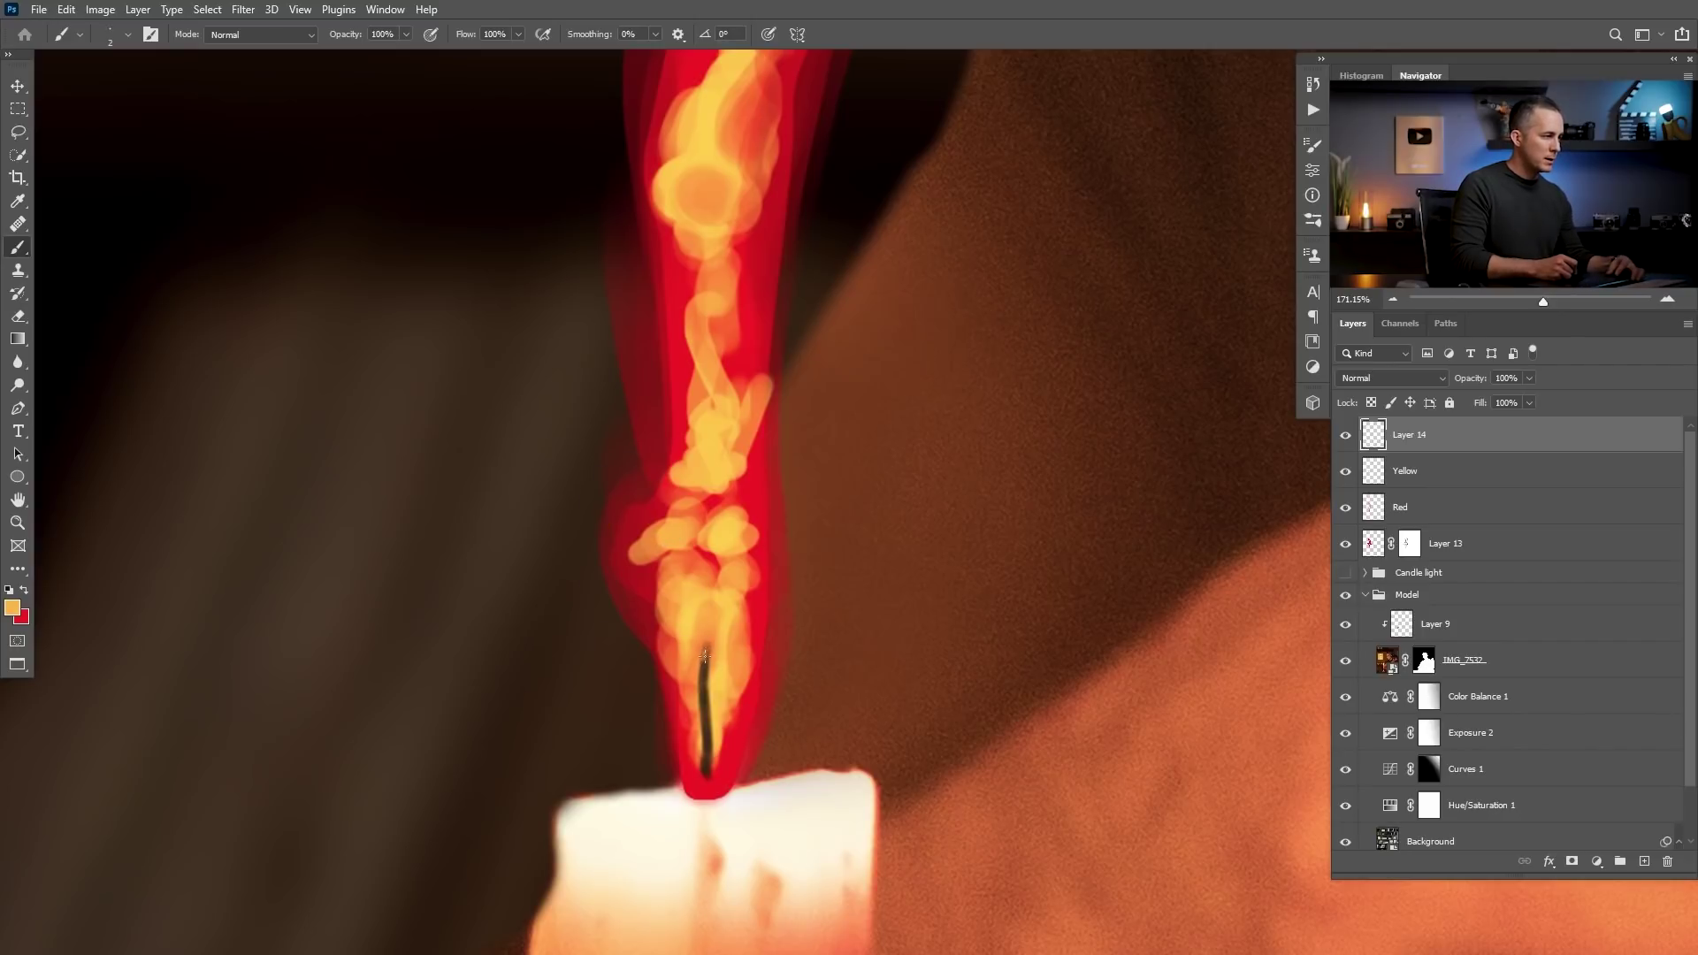
{"action": "key", "text": "x"}
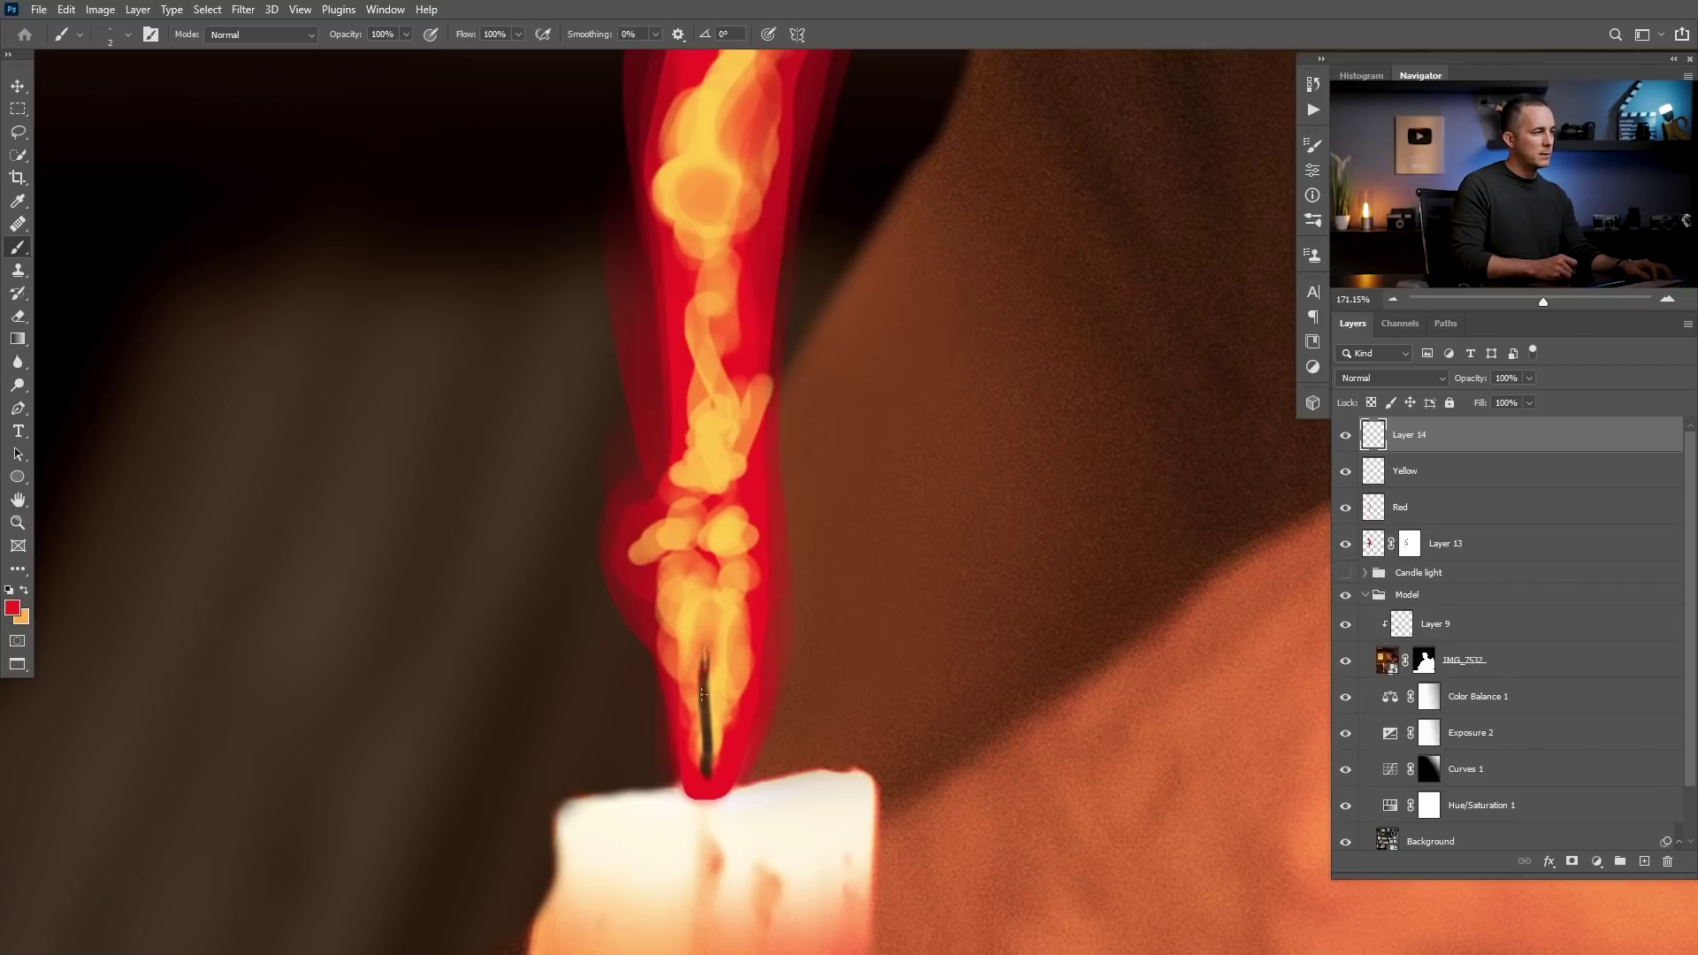
{"action": "key", "text": "x"}
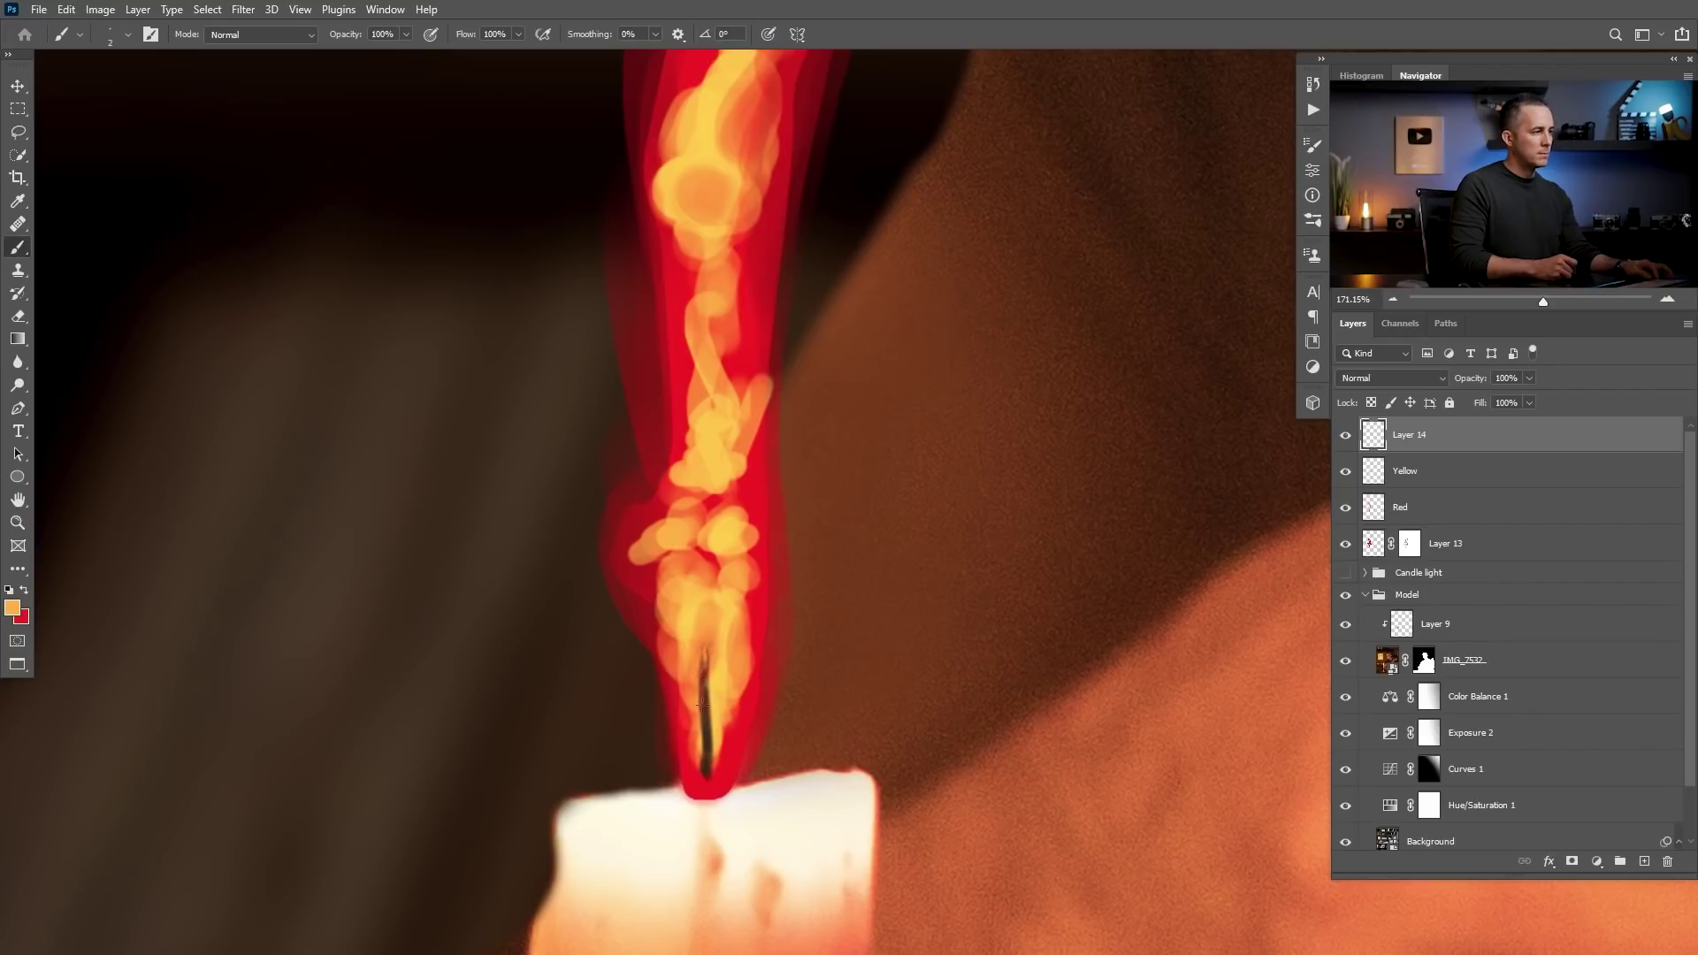
- Pick a lighter yellow-orange foreground colour and blend the wick's tip into the flame with a slightly larger brush
{"action": "left_click", "coordinate": [12, 609]}
{"action": "left_click", "coordinate": [1089, 414]}
{"action": "key", "text": "Return"}
{"action": "key", "text": "b"}
{"action": "key", "text": "bracketright"}
{"action": "key", "text": "bracketright"}
{"action": "left_click", "coordinate": [708, 659], "text": "alt"}
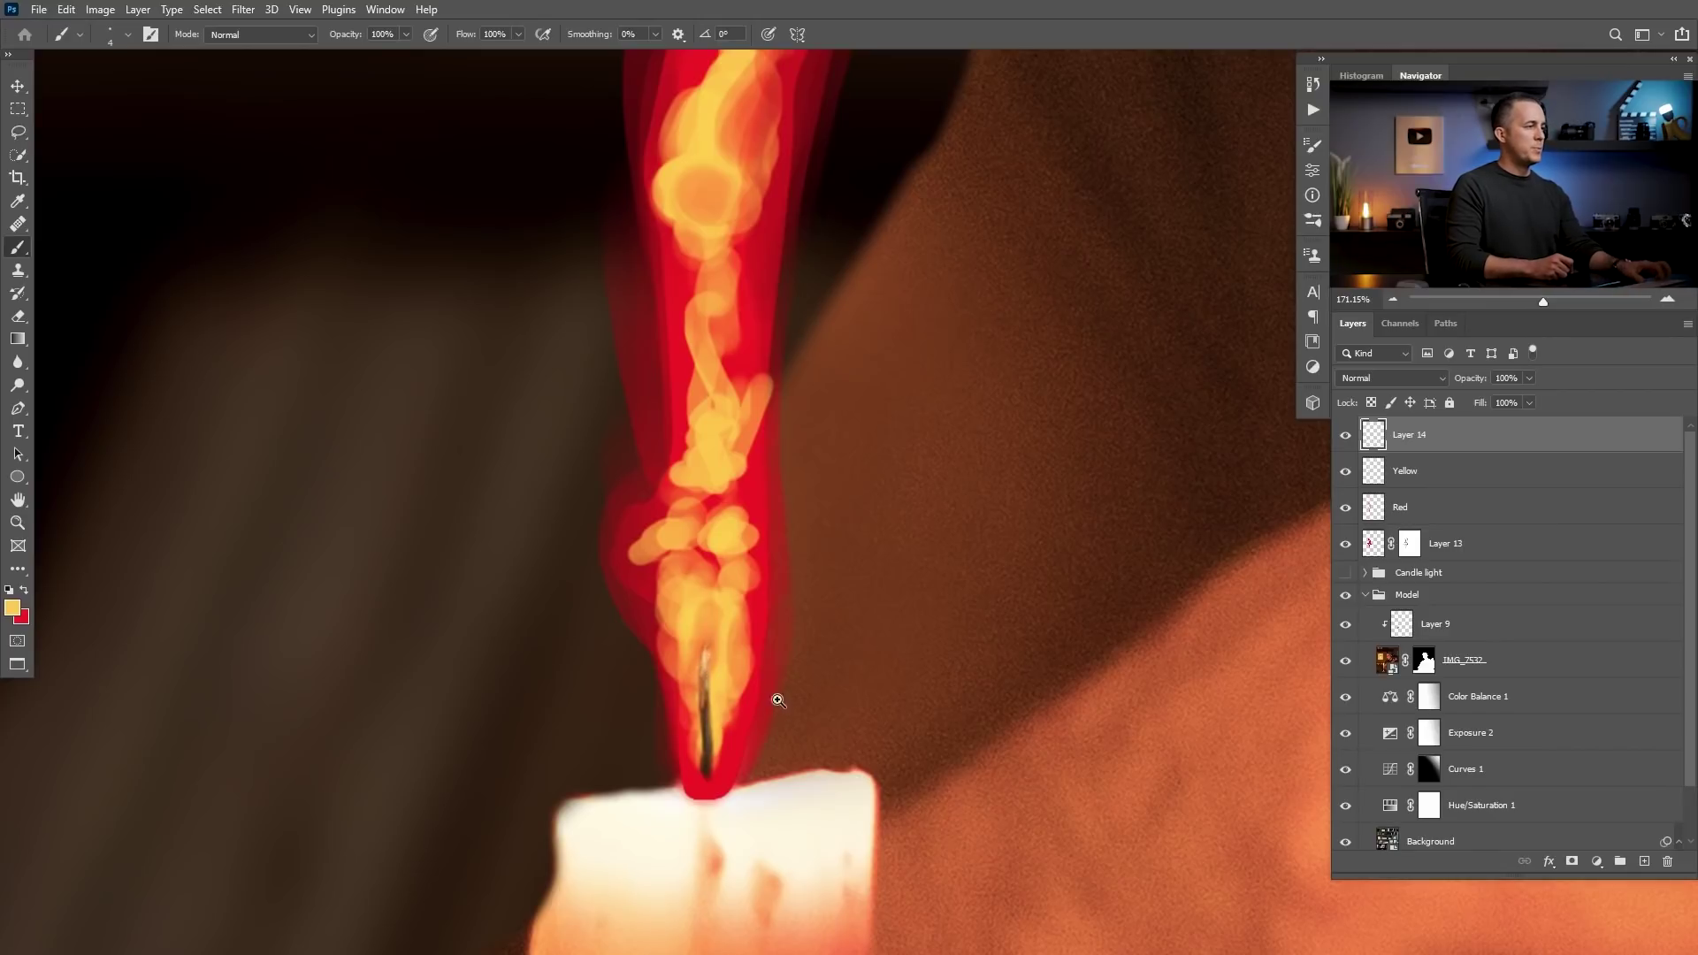
- Widen the wick on Layer 14 with Free Transform
{"action": "scroll", "coordinate": [712, 738], "scroll_direction": "down", "scroll_amount": 5}
{"action": "scroll", "coordinate": [769, 769], "scroll_direction": "up", "scroll_amount": 4}
{"action": "scroll", "coordinate": [825, 759], "scroll_direction": "up", "scroll_amount": 1}
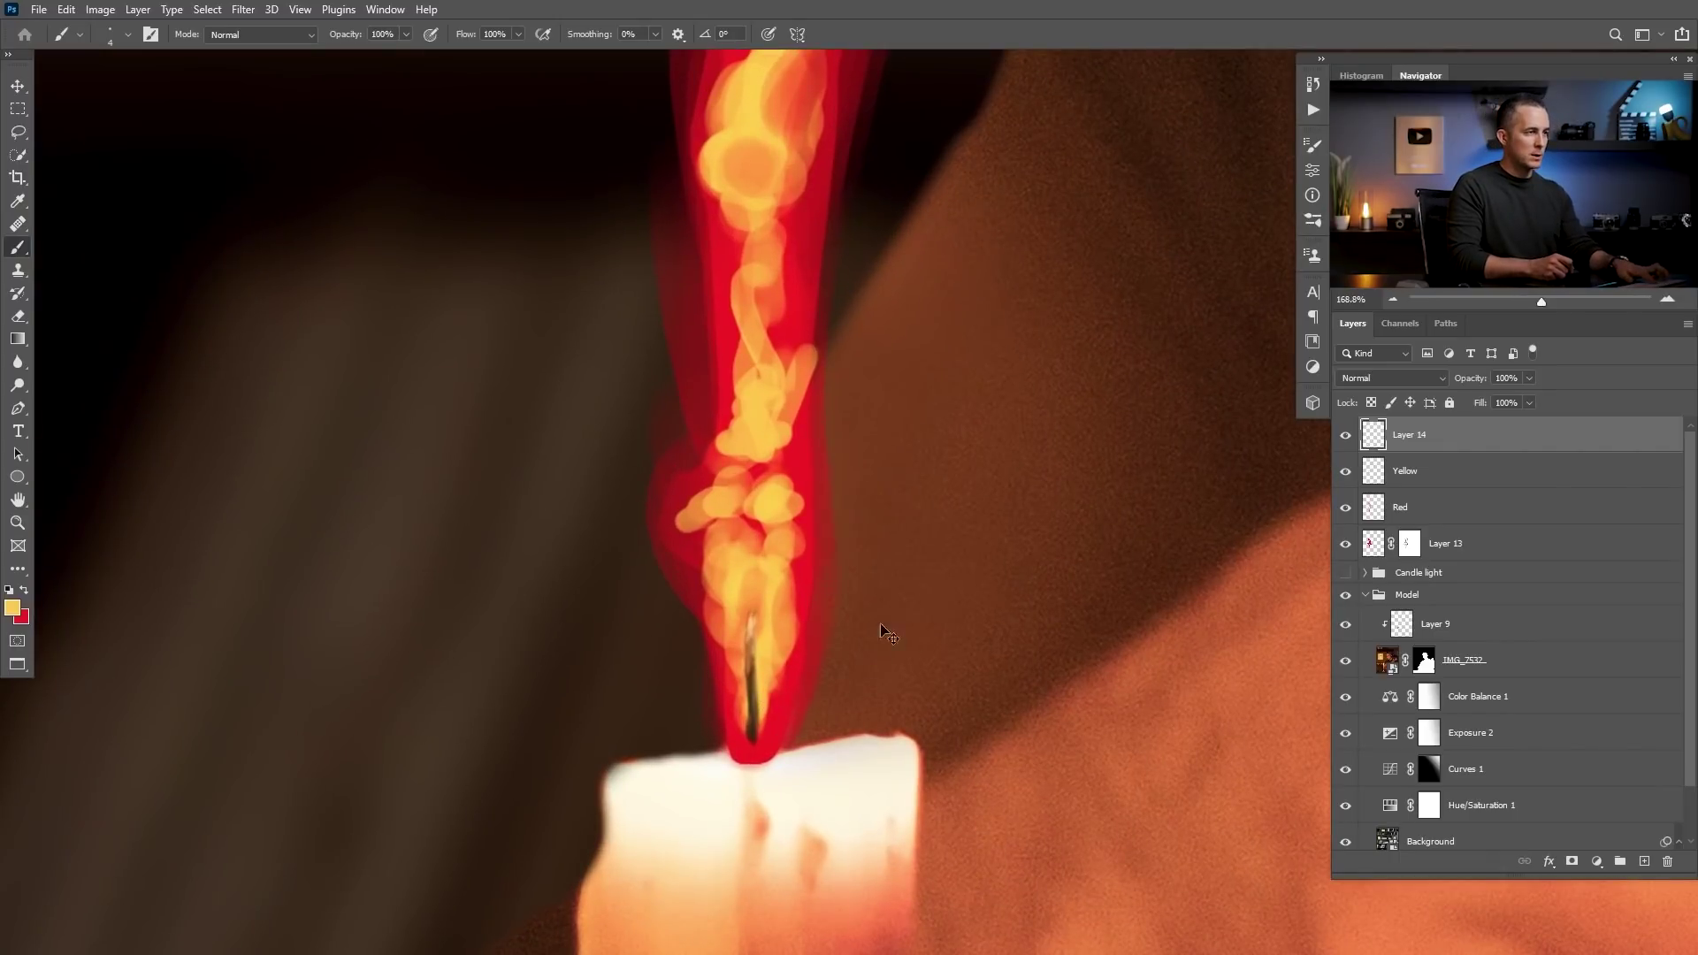
{"action": "key", "text": "ctrl+t"}
{"action": "mouse_move", "coordinate": [765, 680]}
{"action": "left_mouse_down"}
{"action": "mouse_move", "coordinate": [682, 746]}
{"action": "mouse_move", "coordinate": [807, 708]}
{"action": "left_mouse_up"}
{"action": "key", "text": "Return"}
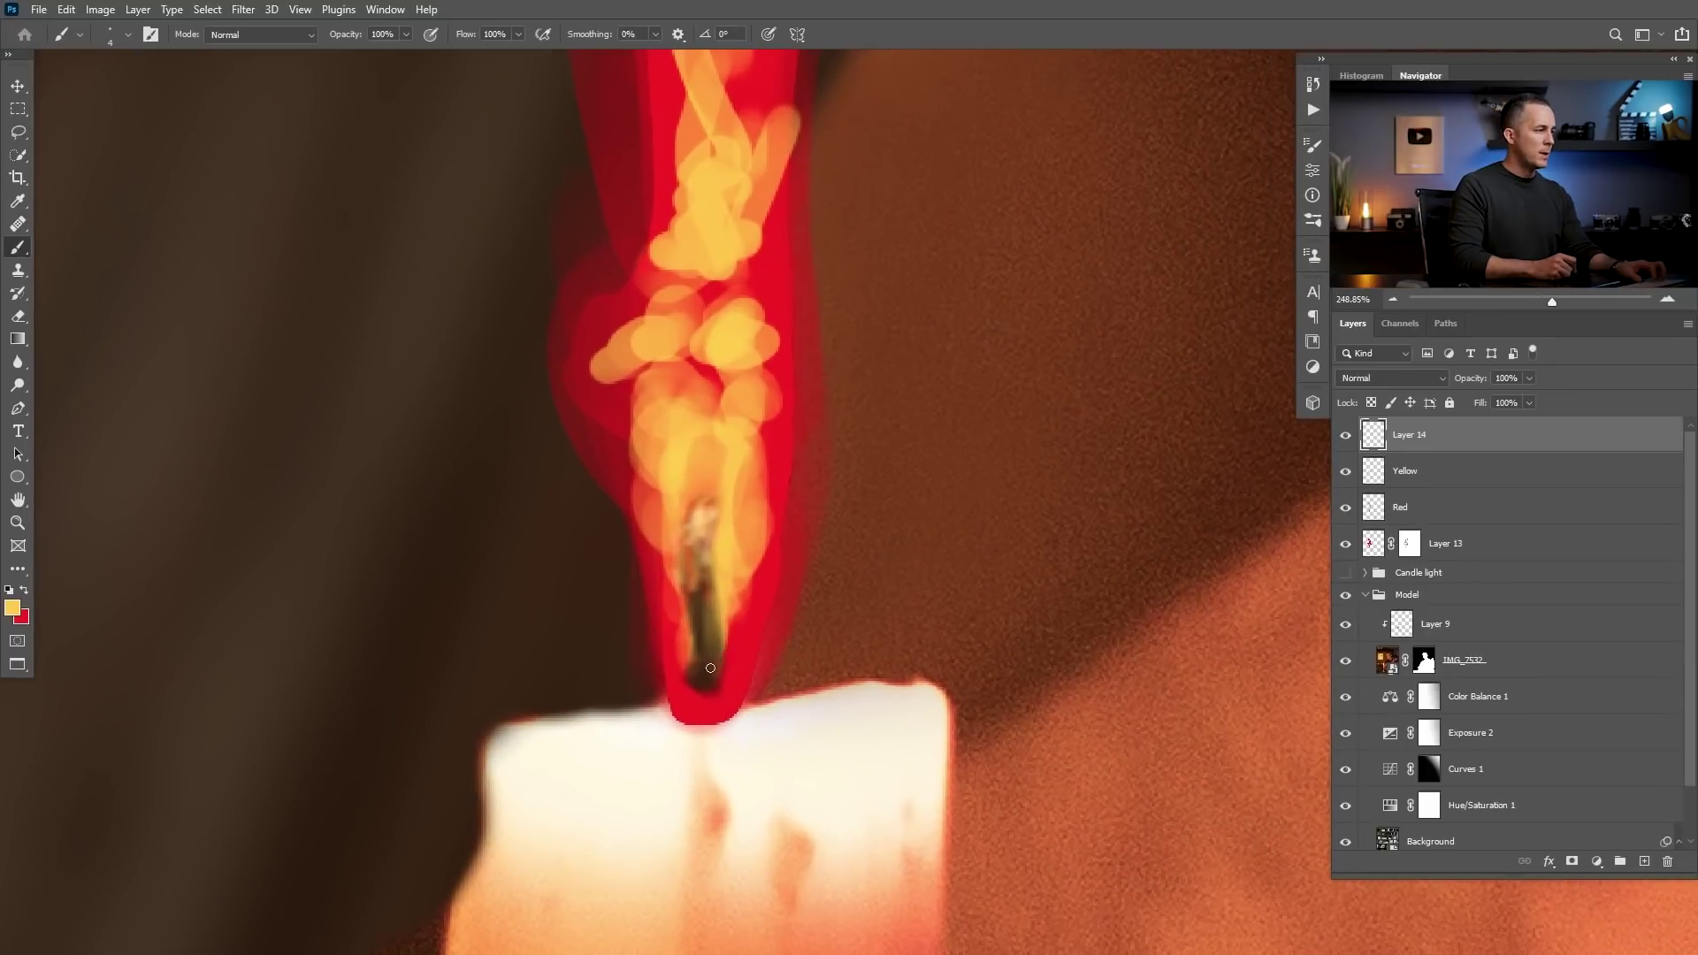
- Fade the red flame base where it meets the candle by painting black on Layer 13's mask with a small soft brush
{"action": "key", "text": "alt+["}
{"action": "key", "text": "alt+["}
{"action": "key", "text": "alt+["}
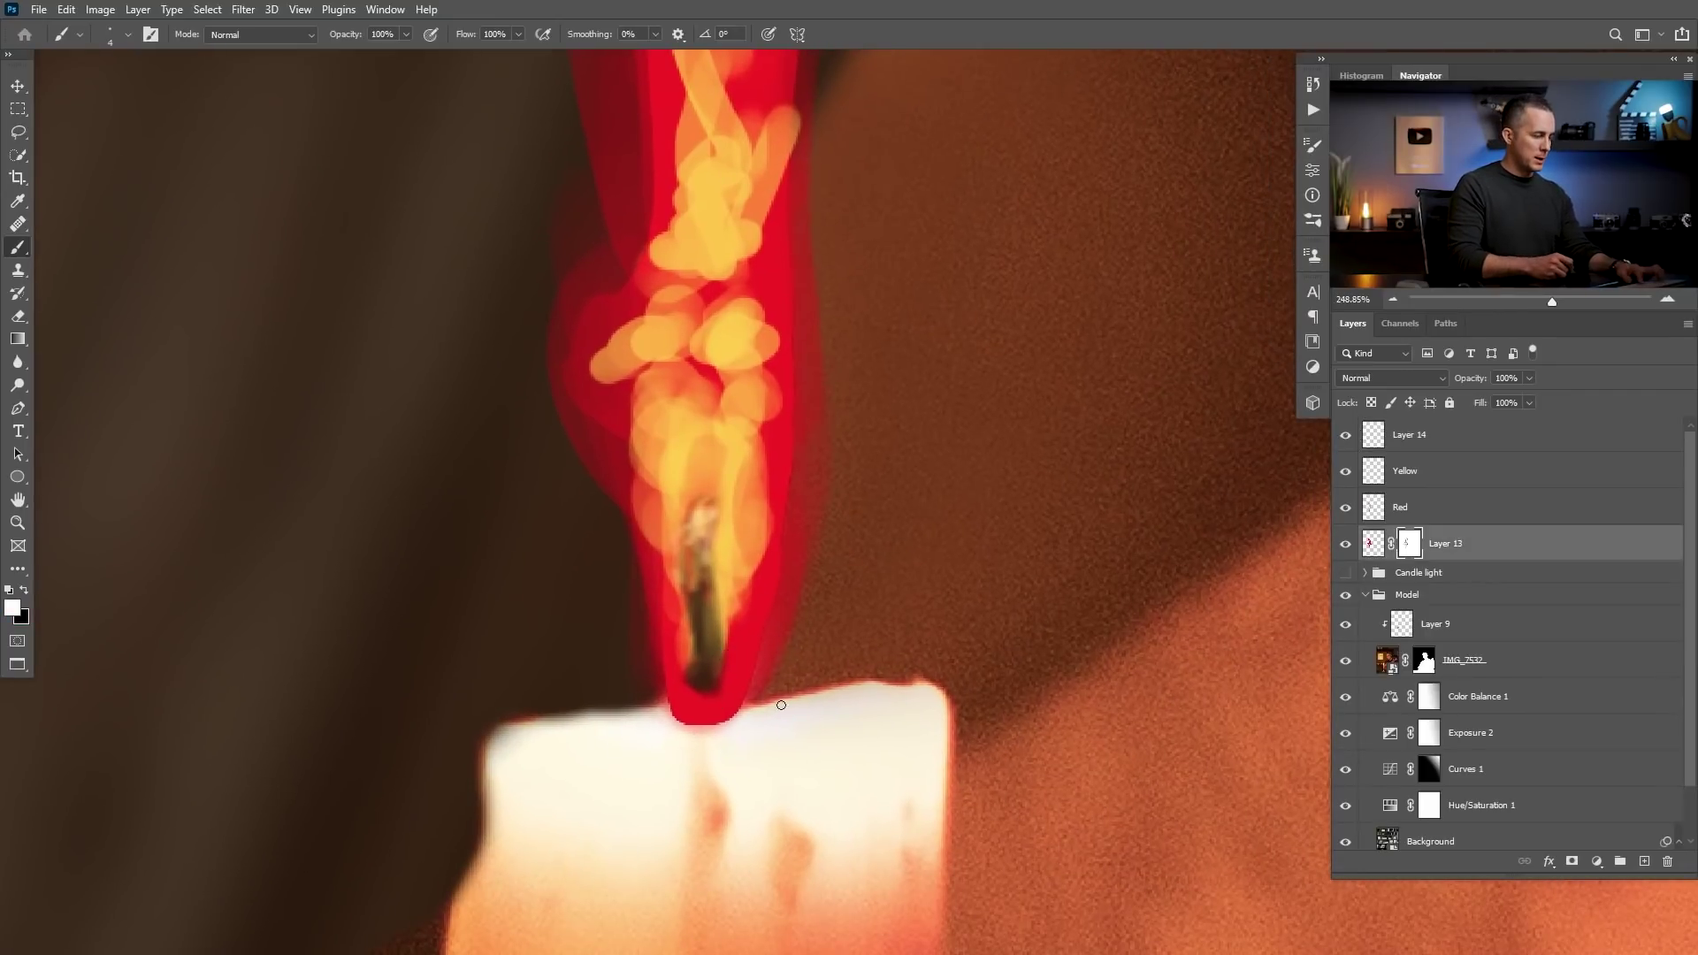
{"action": "key", "text": "x"}
{"action": "key", "text": "]"}
{"action": "key", "text": "]"}
{"action": "key", "text": "]"}
{"action": "key", "text": "]"}
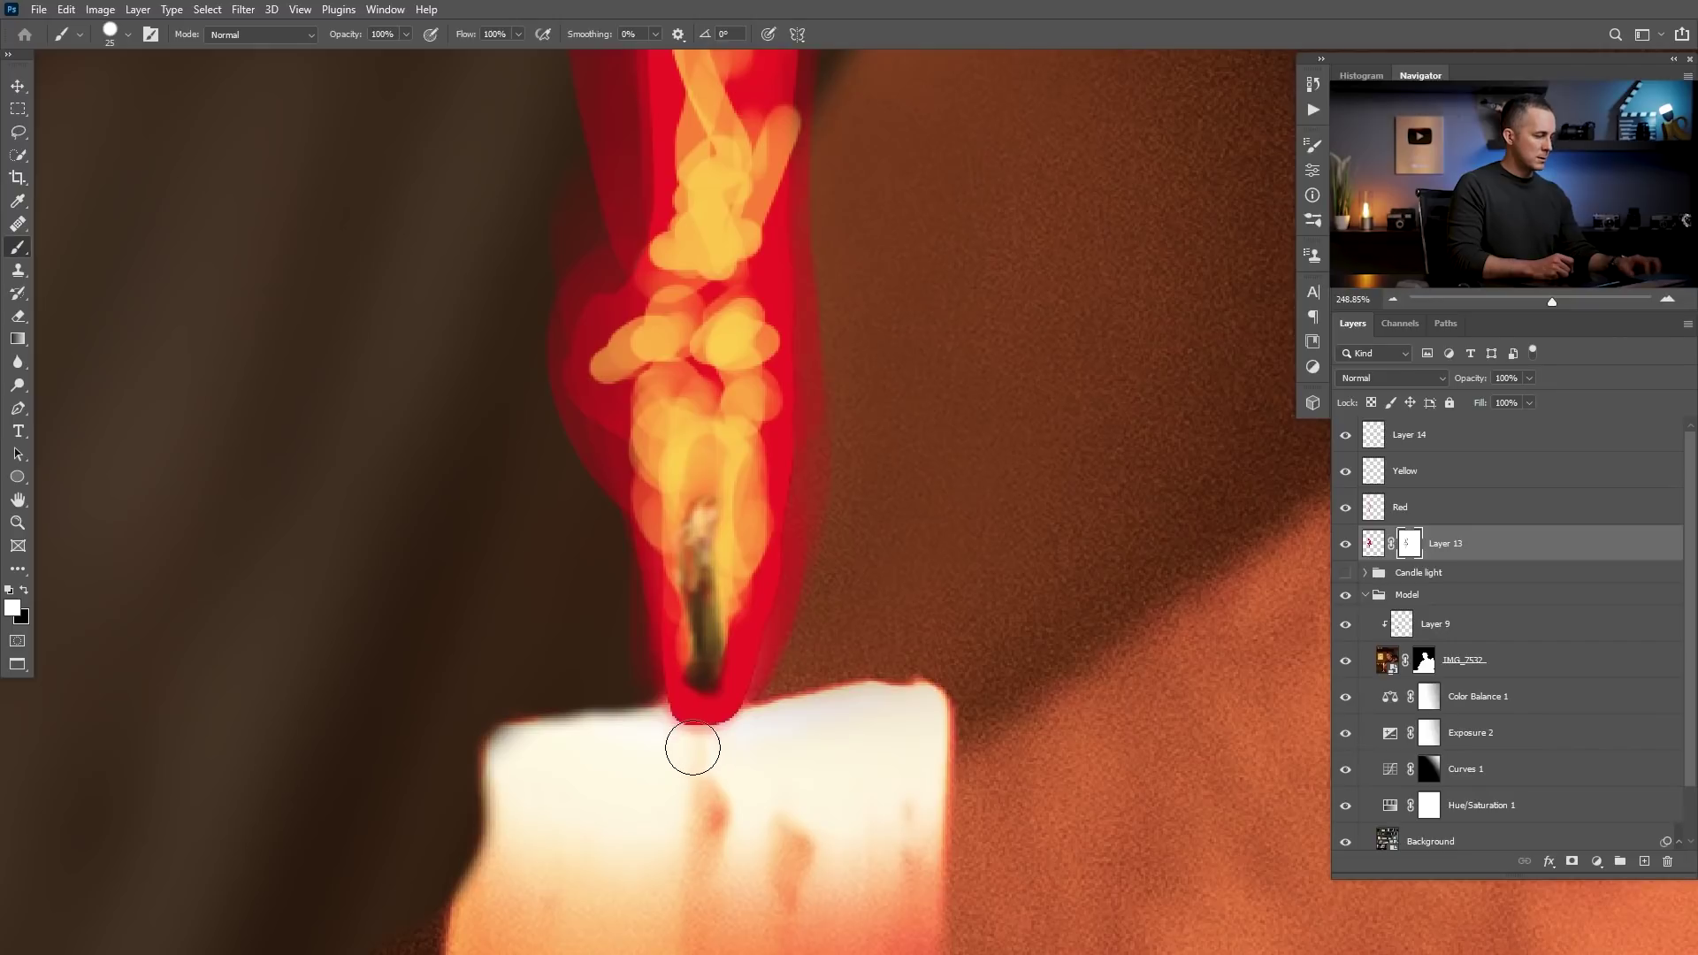
{"action": "key", "text": "bracketleft"}
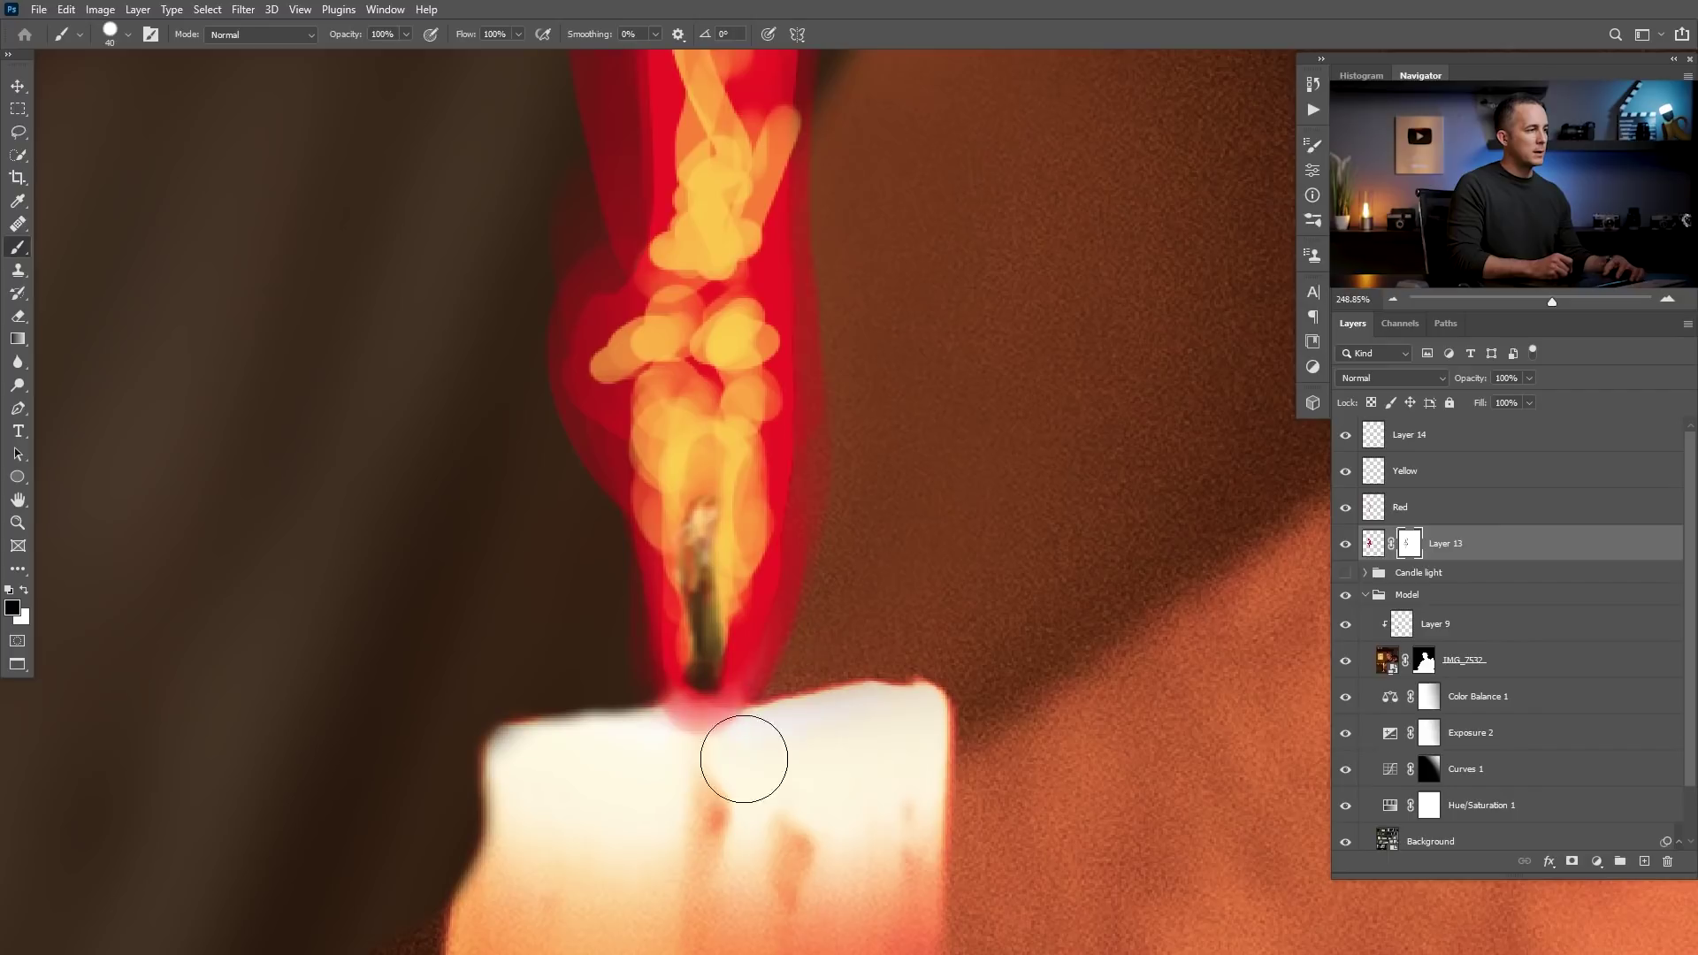
{"action": "key", "text": "bracketleft"}
{"action": "key", "text": "bracketleft"}
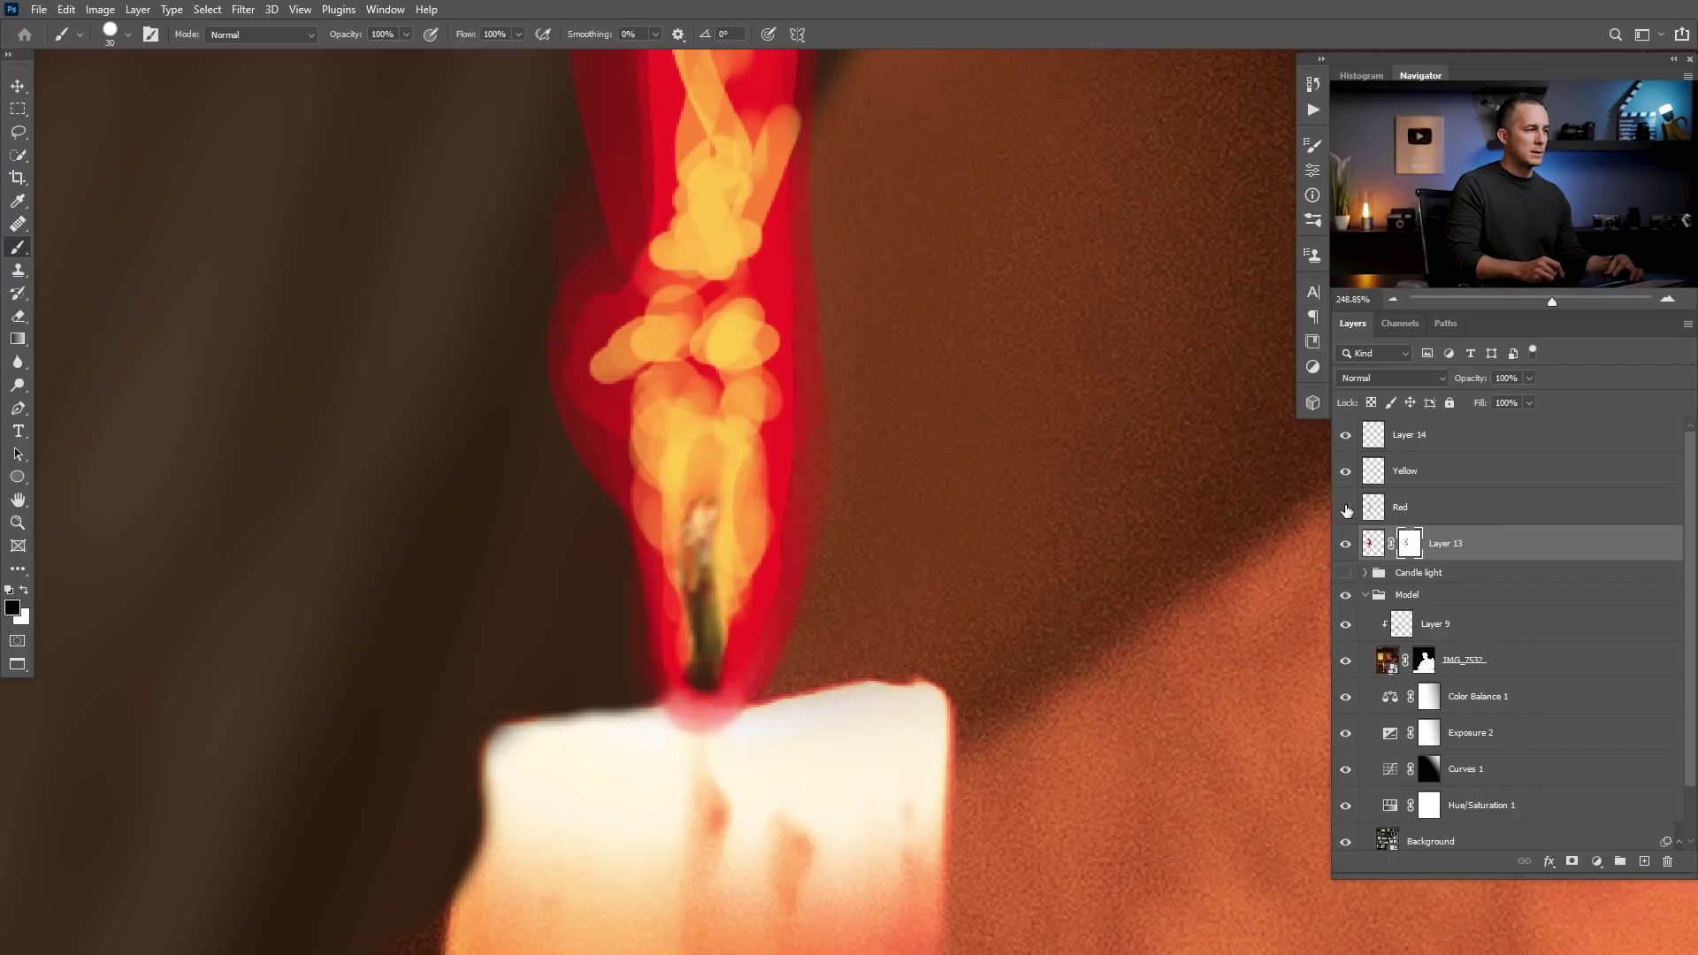
- Erase the leftover red spilling onto the candle top below the wick on the Red layer, using a 25 px eraser
{"action": "left_click", "coordinate": [1376, 511]}
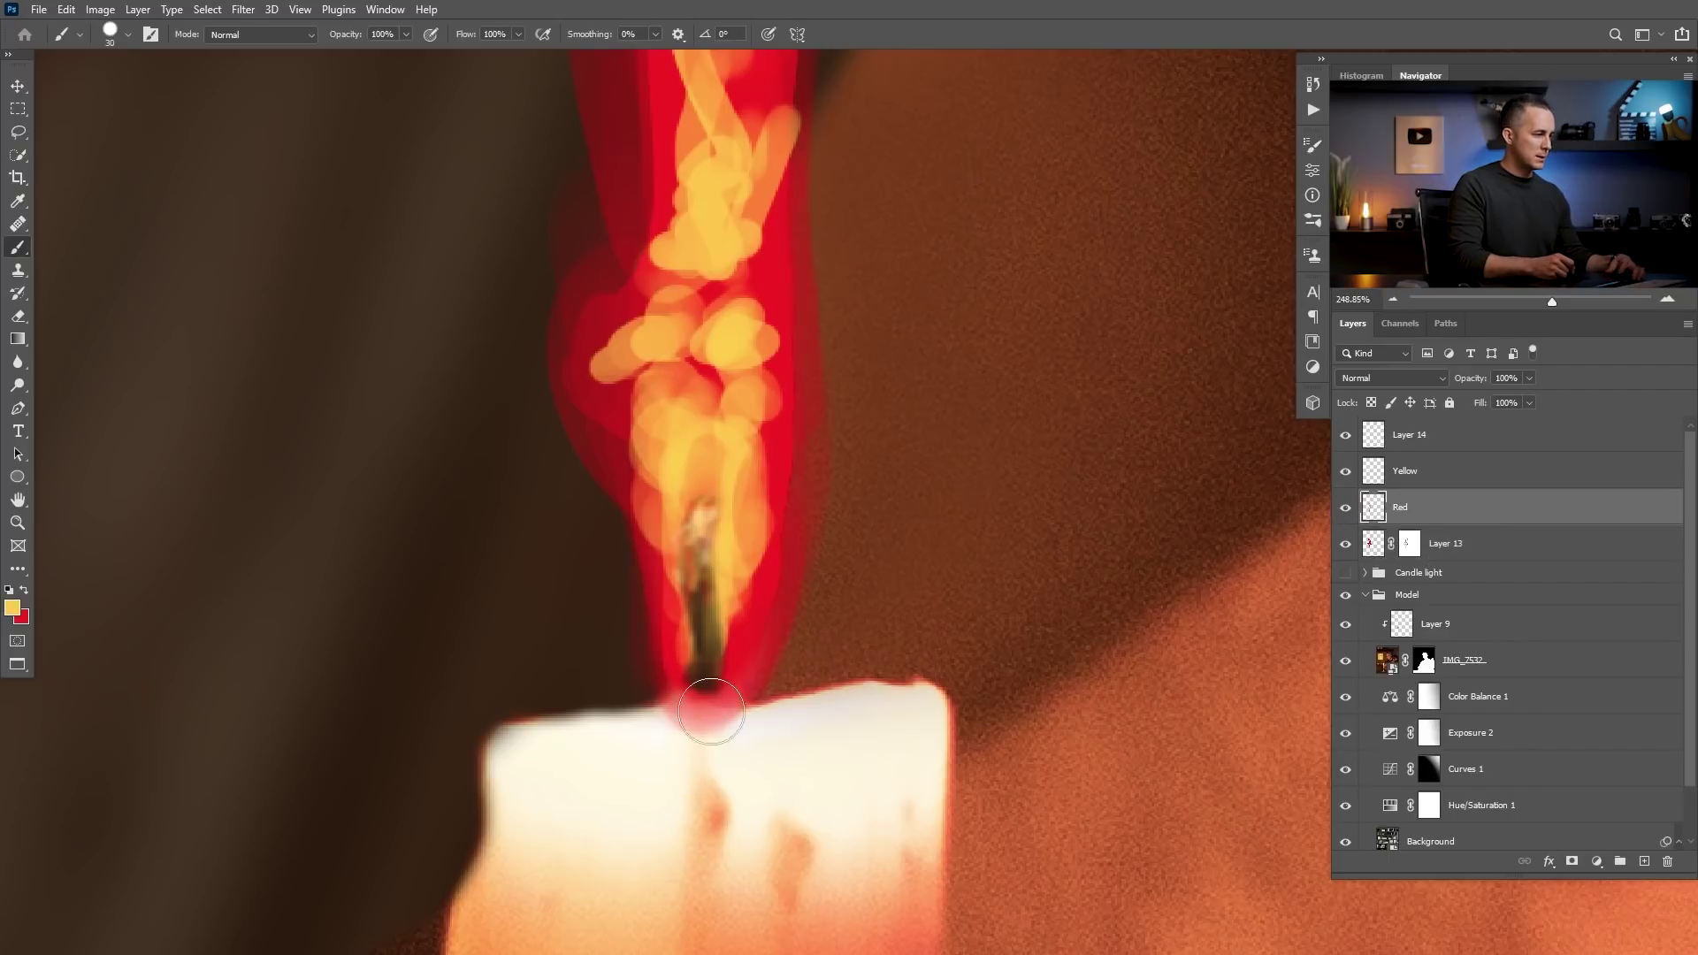
{"action": "key", "text": "e"}
{"action": "mouse_move", "coordinate": [768, 743]}
{"action": "left_mouse_down"}
{"action": "mouse_move", "coordinate": [645, 732]}
{"action": "mouse_move", "coordinate": [784, 731]}
{"action": "mouse_move", "coordinate": [637, 745]}
{"action": "left_mouse_up"}
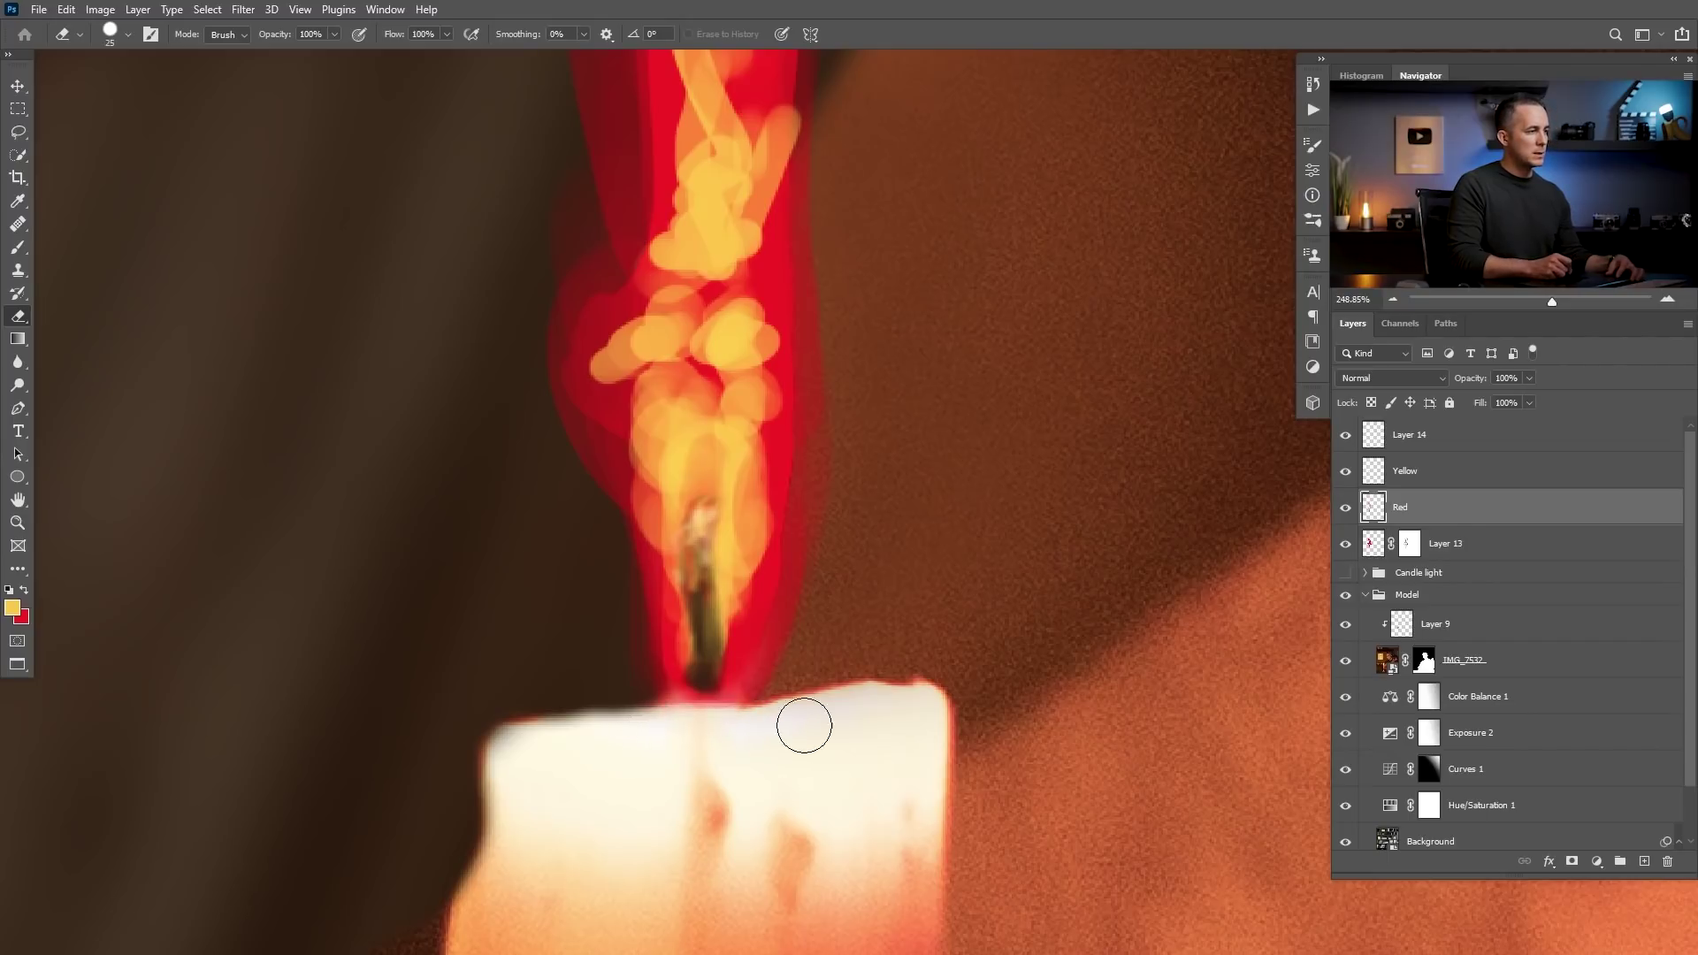
{"action": "mouse_move", "coordinate": [763, 731]}
{"action": "left_mouse_down"}
{"action": "mouse_move", "coordinate": [682, 750]}
{"action": "mouse_move", "coordinate": [792, 757]}
{"action": "left_mouse_up"}
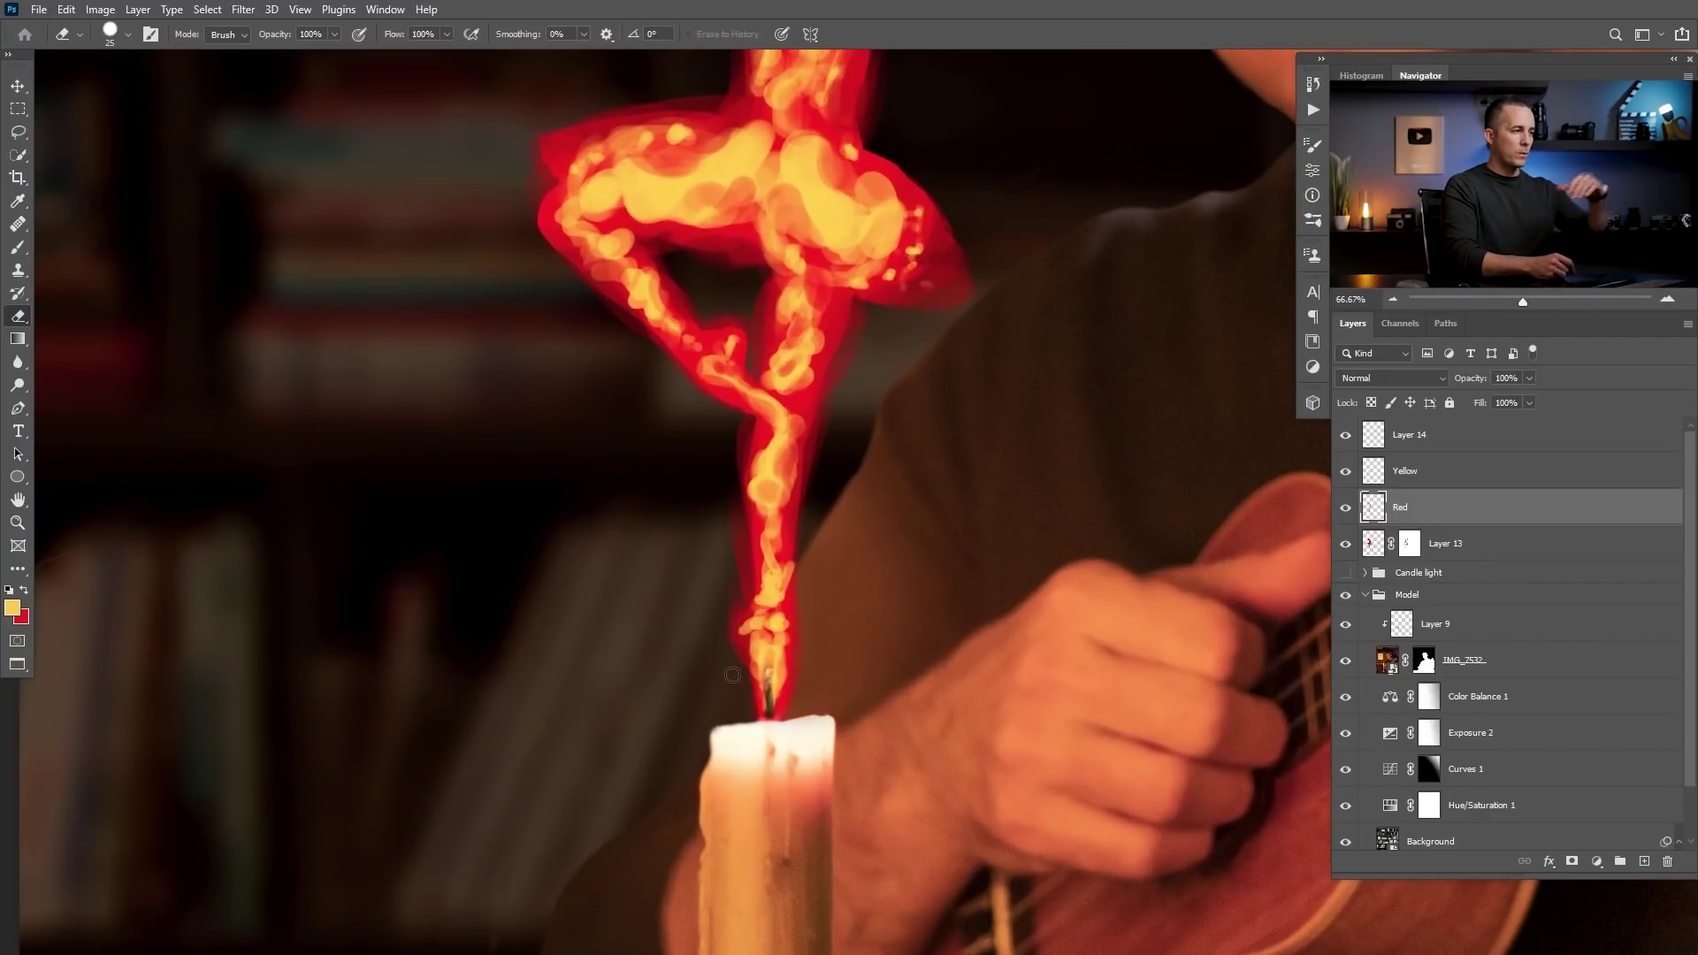
{"action": "left_click_drag", "start_coordinate": [786, 716], "coordinate": [705, 550]}
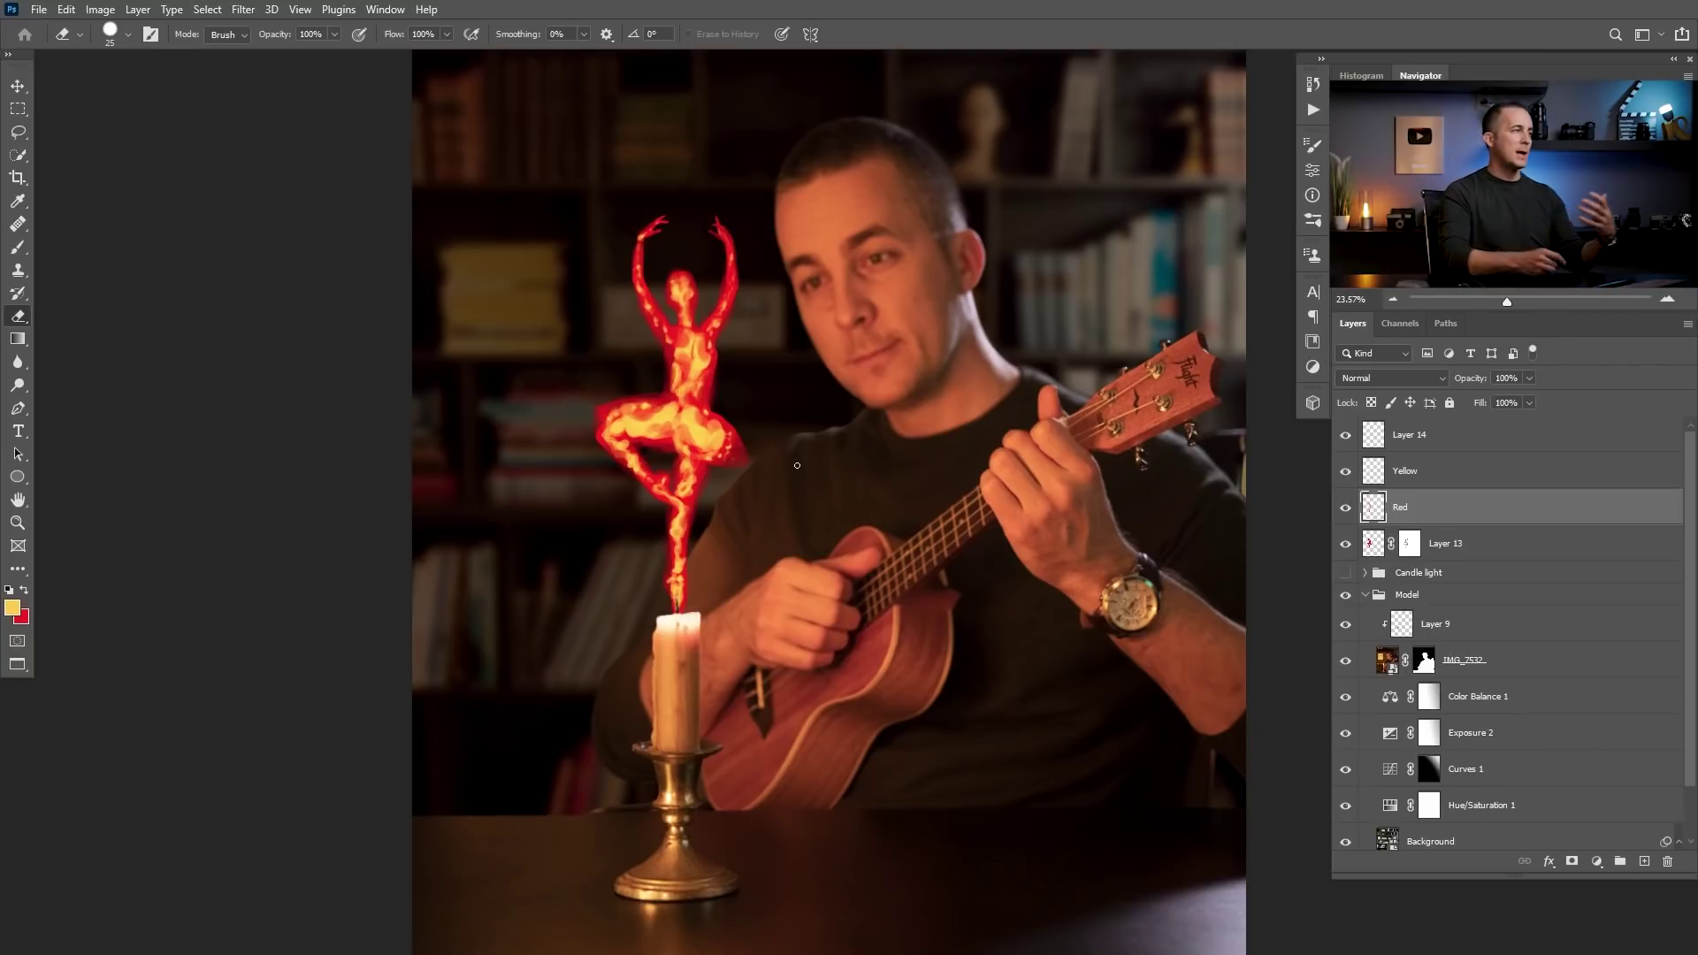
- Paint additional yellow highlights along both of the ballerina's upper arms and shoulders on the Yellow layer
{"action": "left_click_drag", "start_coordinate": [650, 337], "coordinate": [735, 342]}
{"action": "left_click", "coordinate": [1376, 477]}
{"action": "key", "text": "b"}
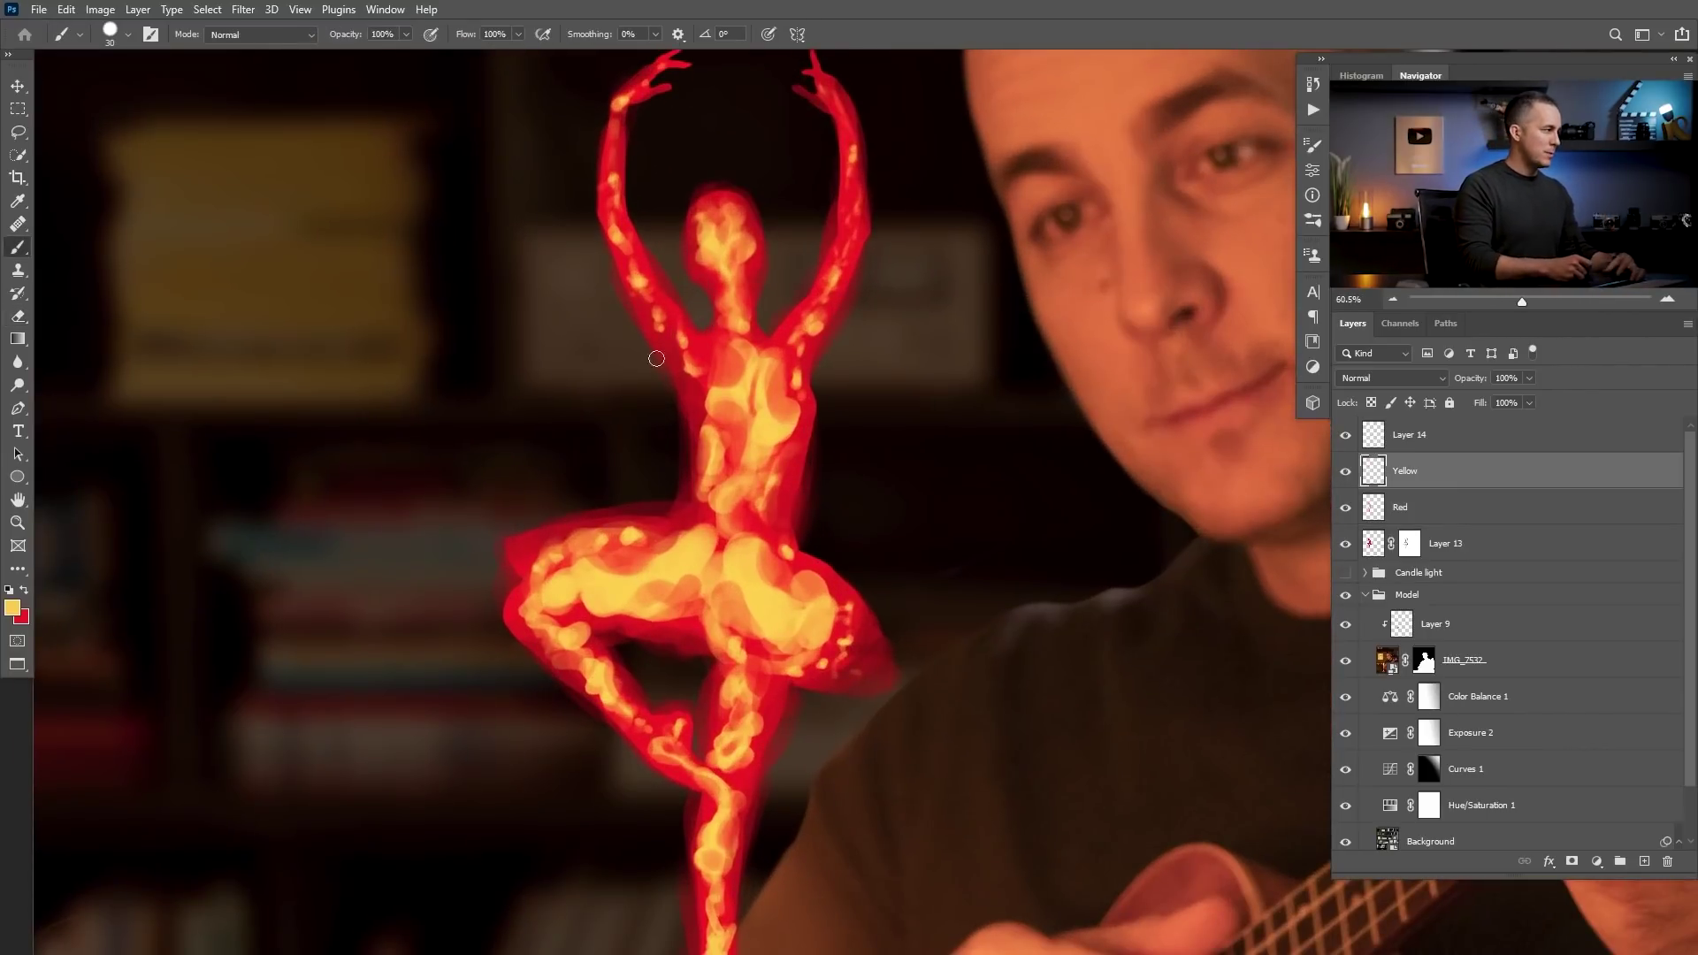
{"action": "mouse_move", "coordinate": [644, 273]}
{"action": "left_mouse_down"}
{"action": "mouse_move", "coordinate": [702, 360]}
{"action": "mouse_move", "coordinate": [661, 318]}
{"action": "mouse_move", "coordinate": [682, 345]}
{"action": "left_mouse_up"}
{"action": "mouse_move", "coordinate": [812, 343]}
{"action": "left_mouse_down"}
{"action": "mouse_move", "coordinate": [809, 323]}
{"action": "mouse_move", "coordinate": [796, 347]}
{"action": "left_mouse_up"}
{"action": "left_click_drag", "start_coordinate": [835, 275], "coordinate": [806, 318]}
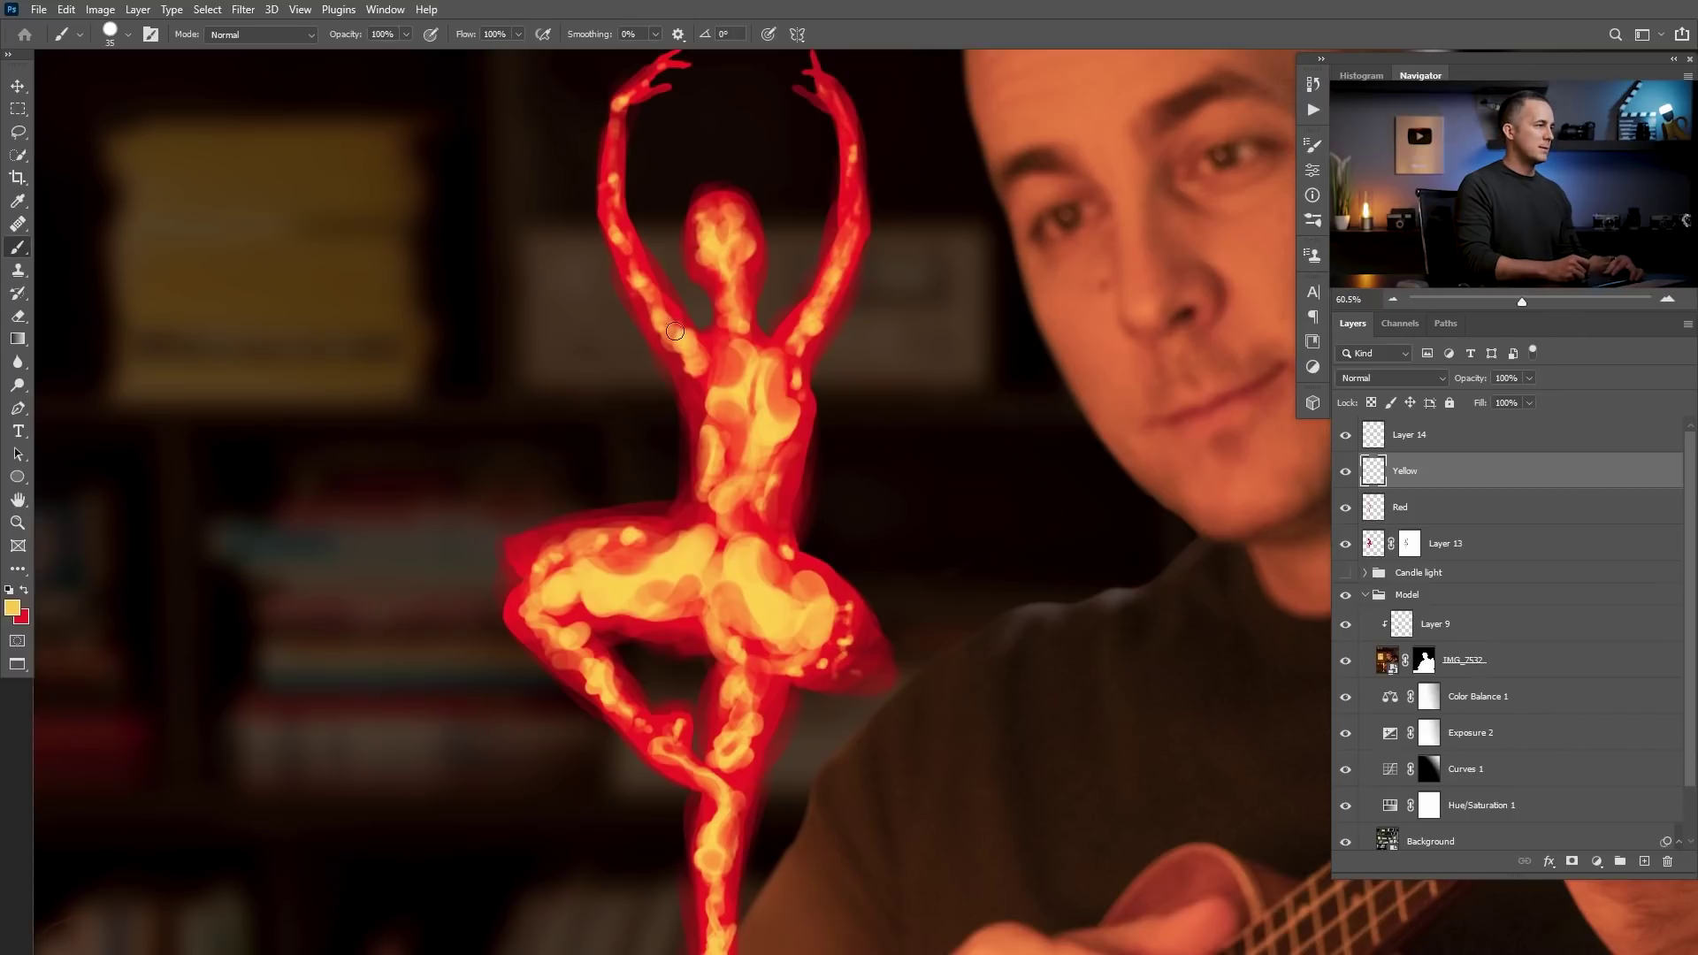
- Trim the new yellow highlights on the ballerina's arms with the Eraser, reducing its size to 15 px for detail
{"action": "key", "text": "e"}
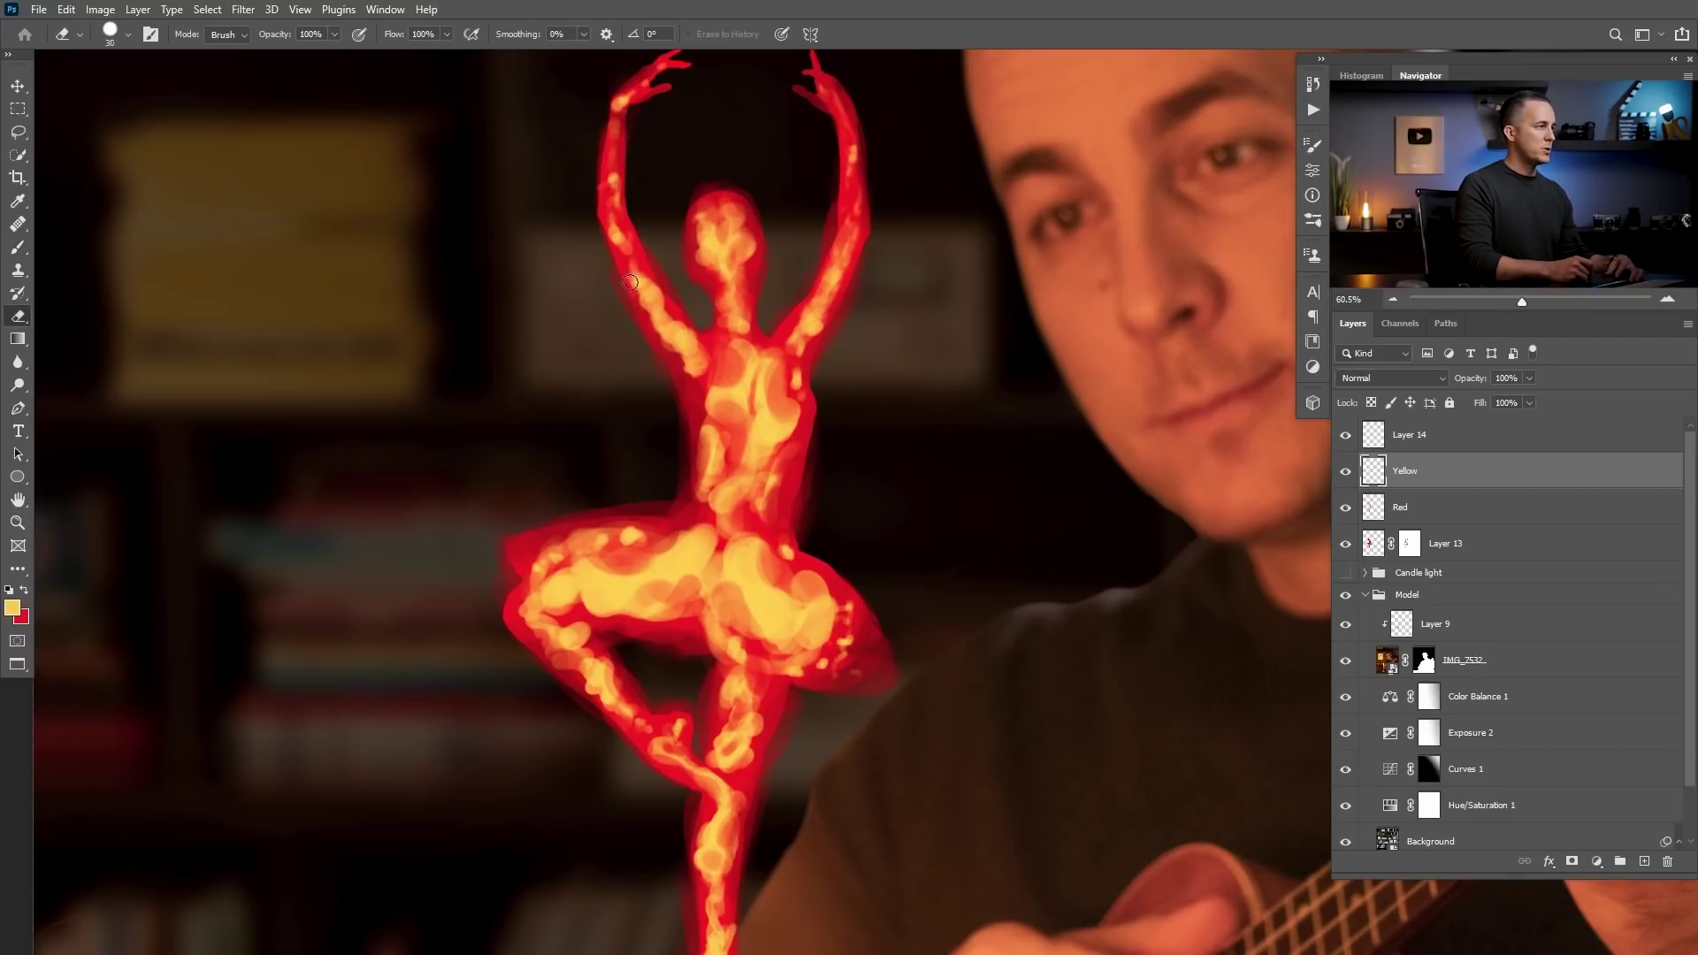
{"action": "key", "text": "bracketright"}
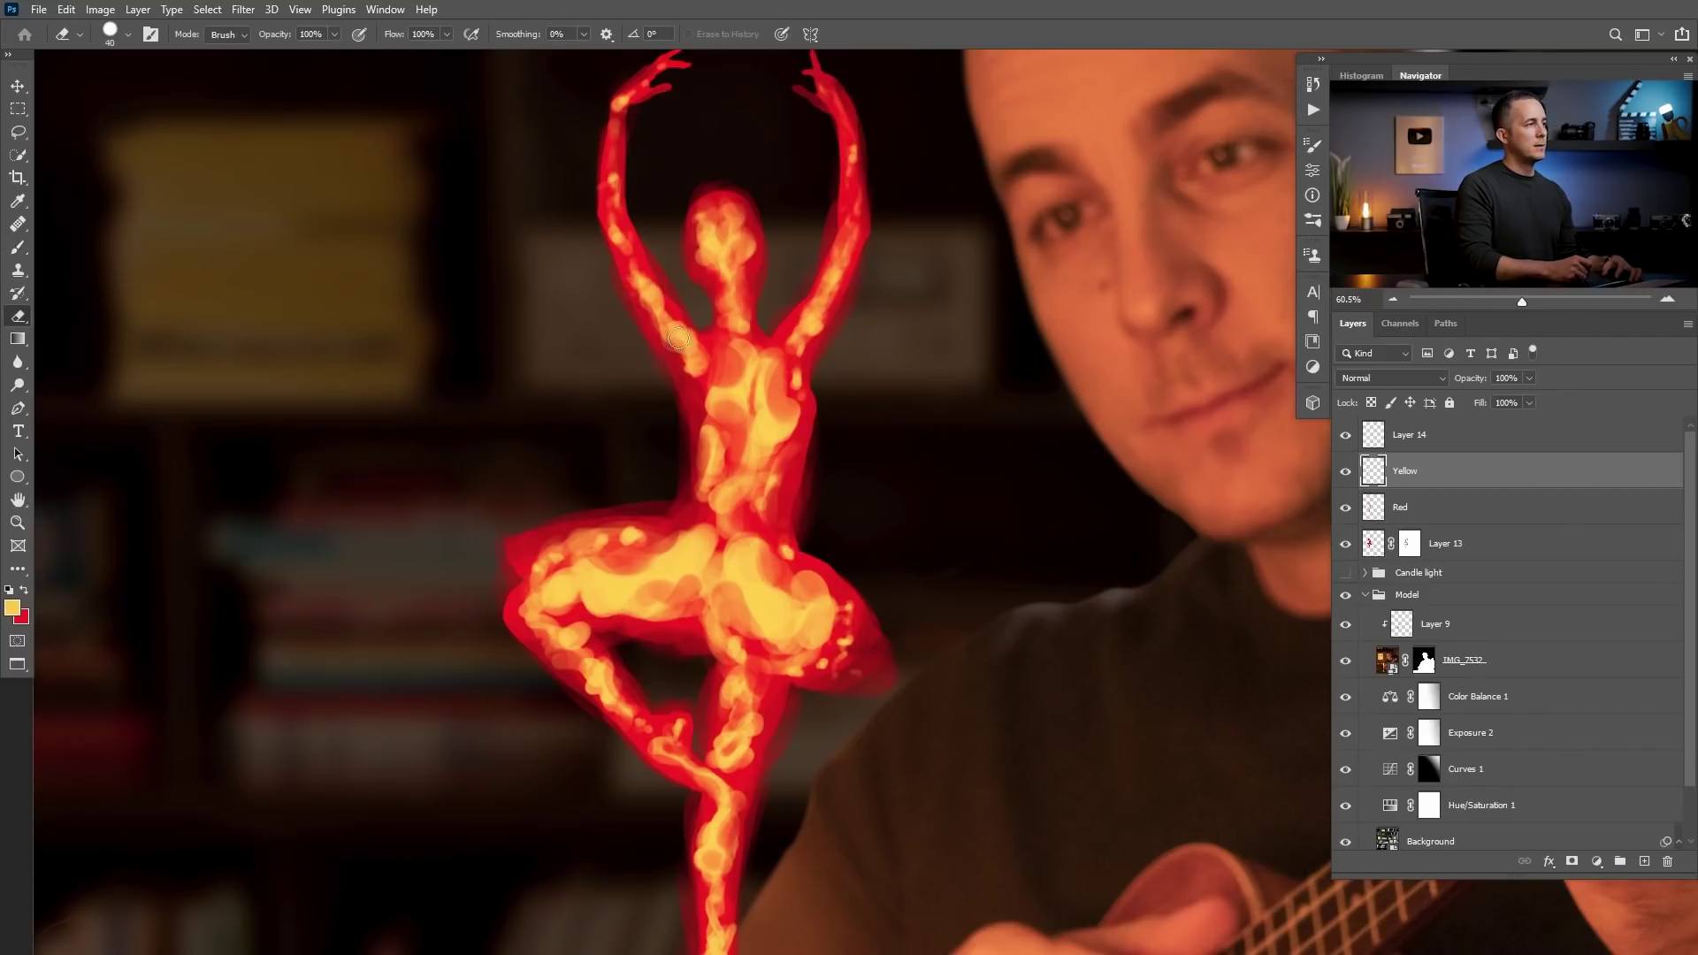
{"action": "key", "text": "bracketleft"}
{"action": "key", "text": "bracketleft"}
{"action": "key", "text": "bracketleft"}
{"action": "key", "text": "bracketleft"}
{"action": "key", "text": "bracketleft"}
{"action": "key", "text": "bracketleft"}
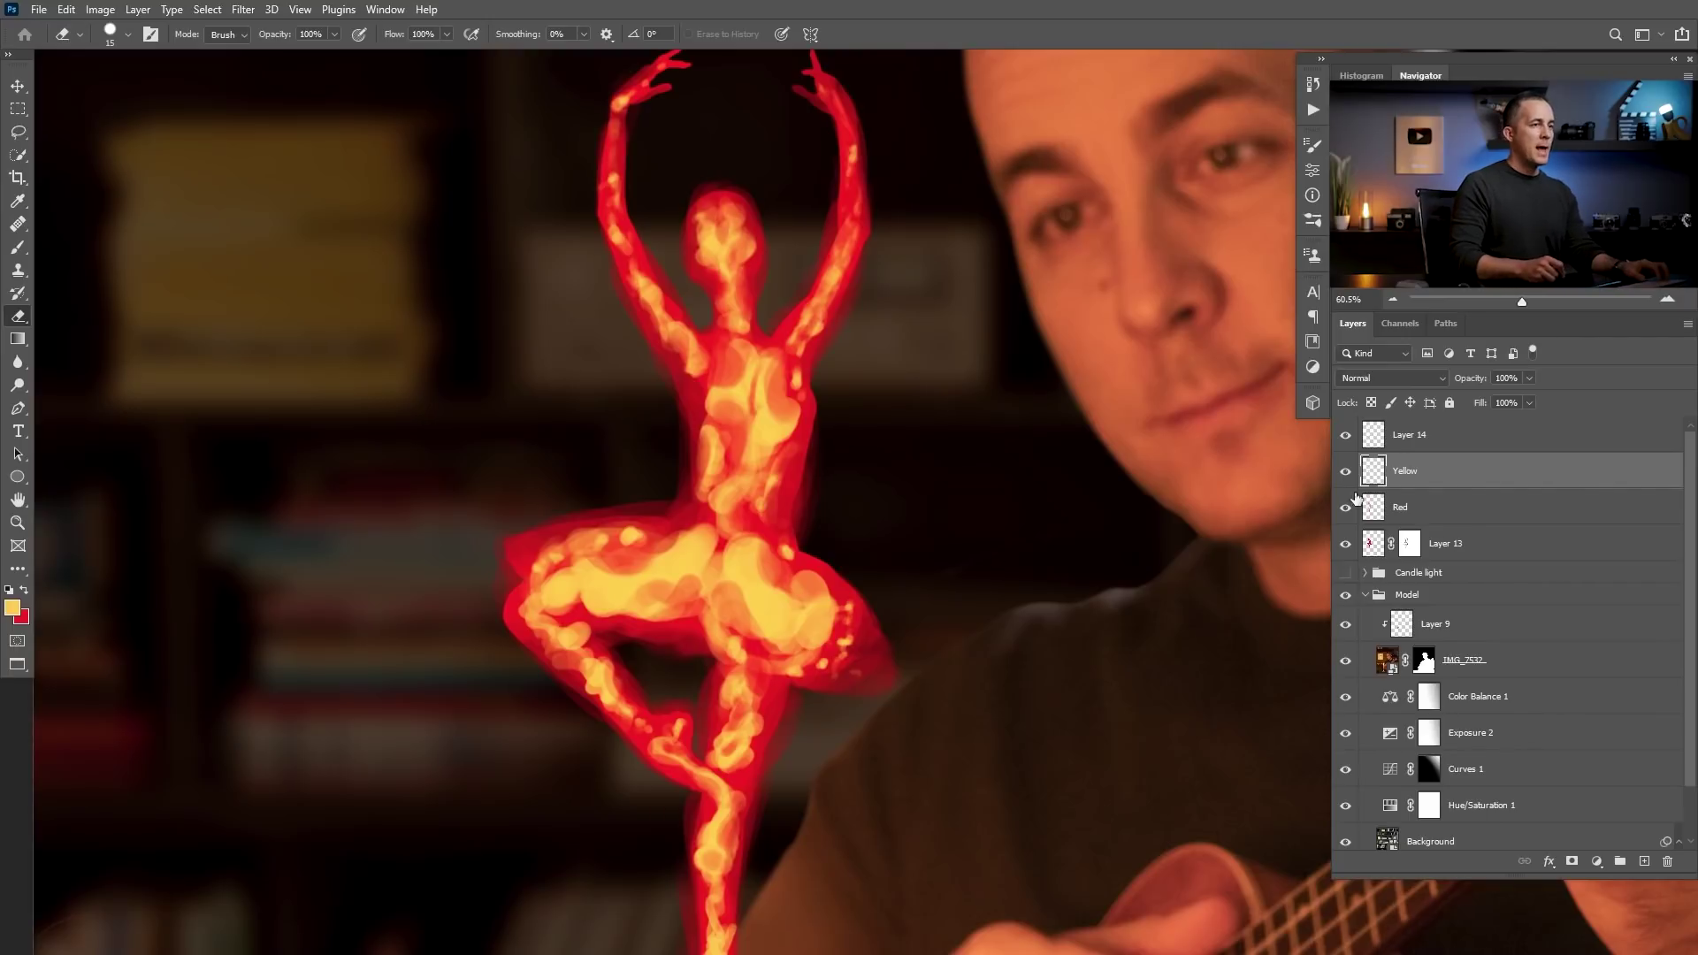
- Group the Red layer with Layer 13 and name the group Red
{"action": "left_click", "coordinate": [1381, 513]}
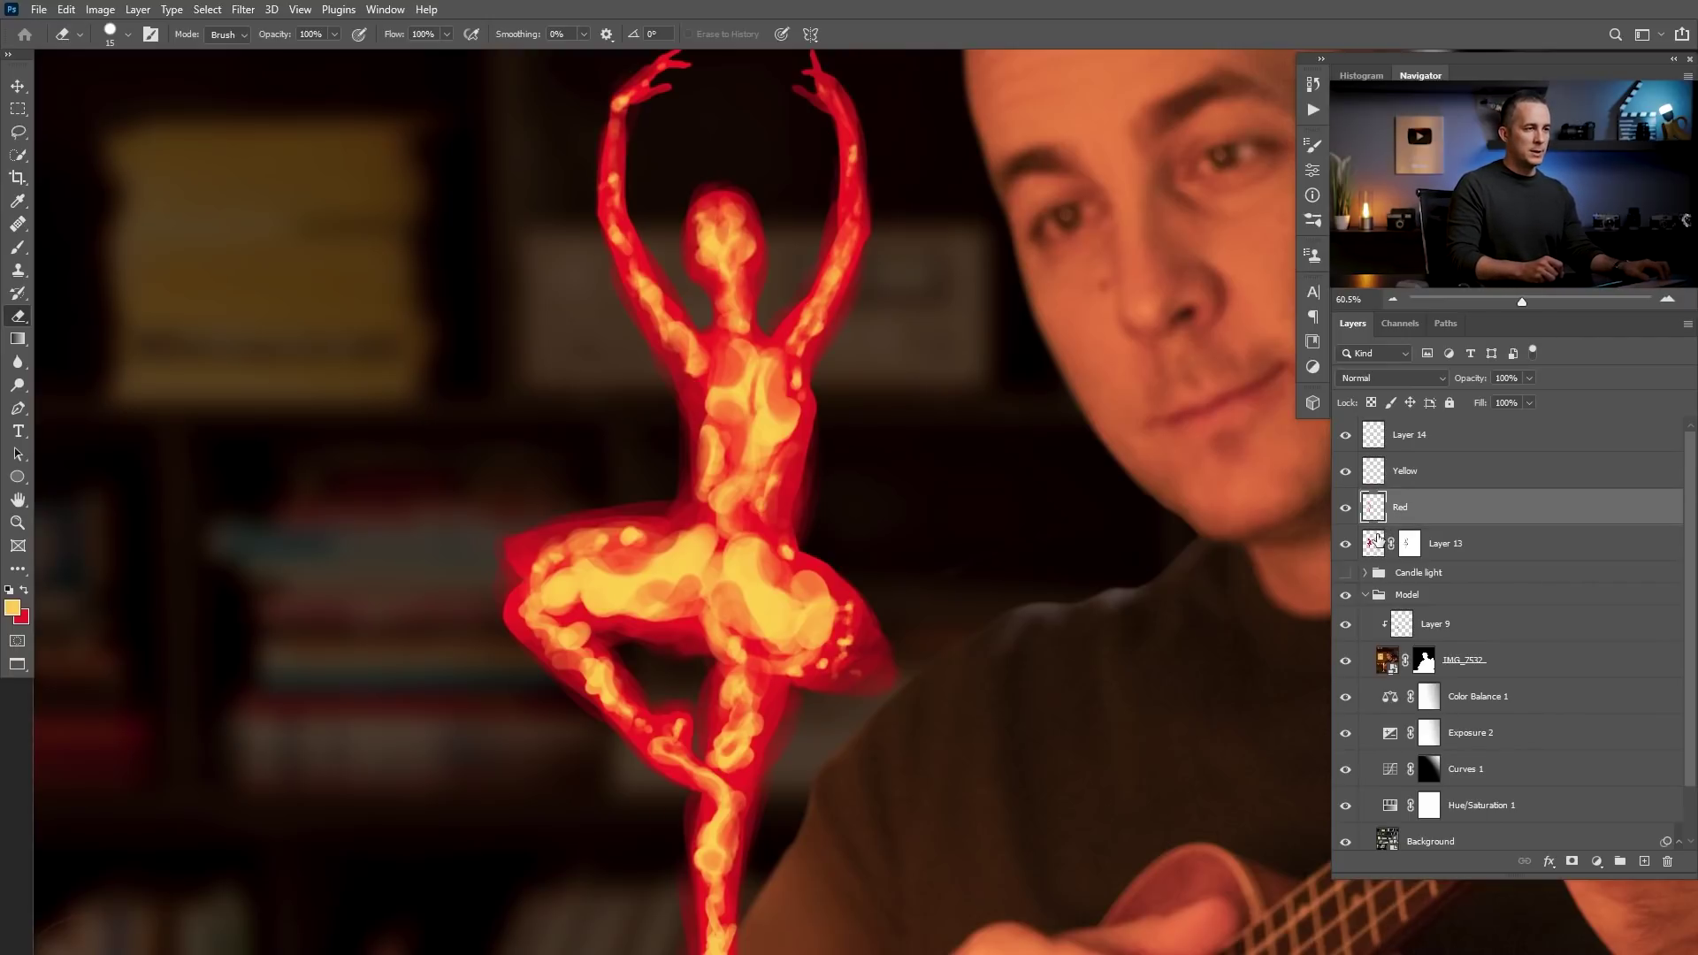
{"action": "left_click", "coordinate": [1374, 547], "text": "shift"}
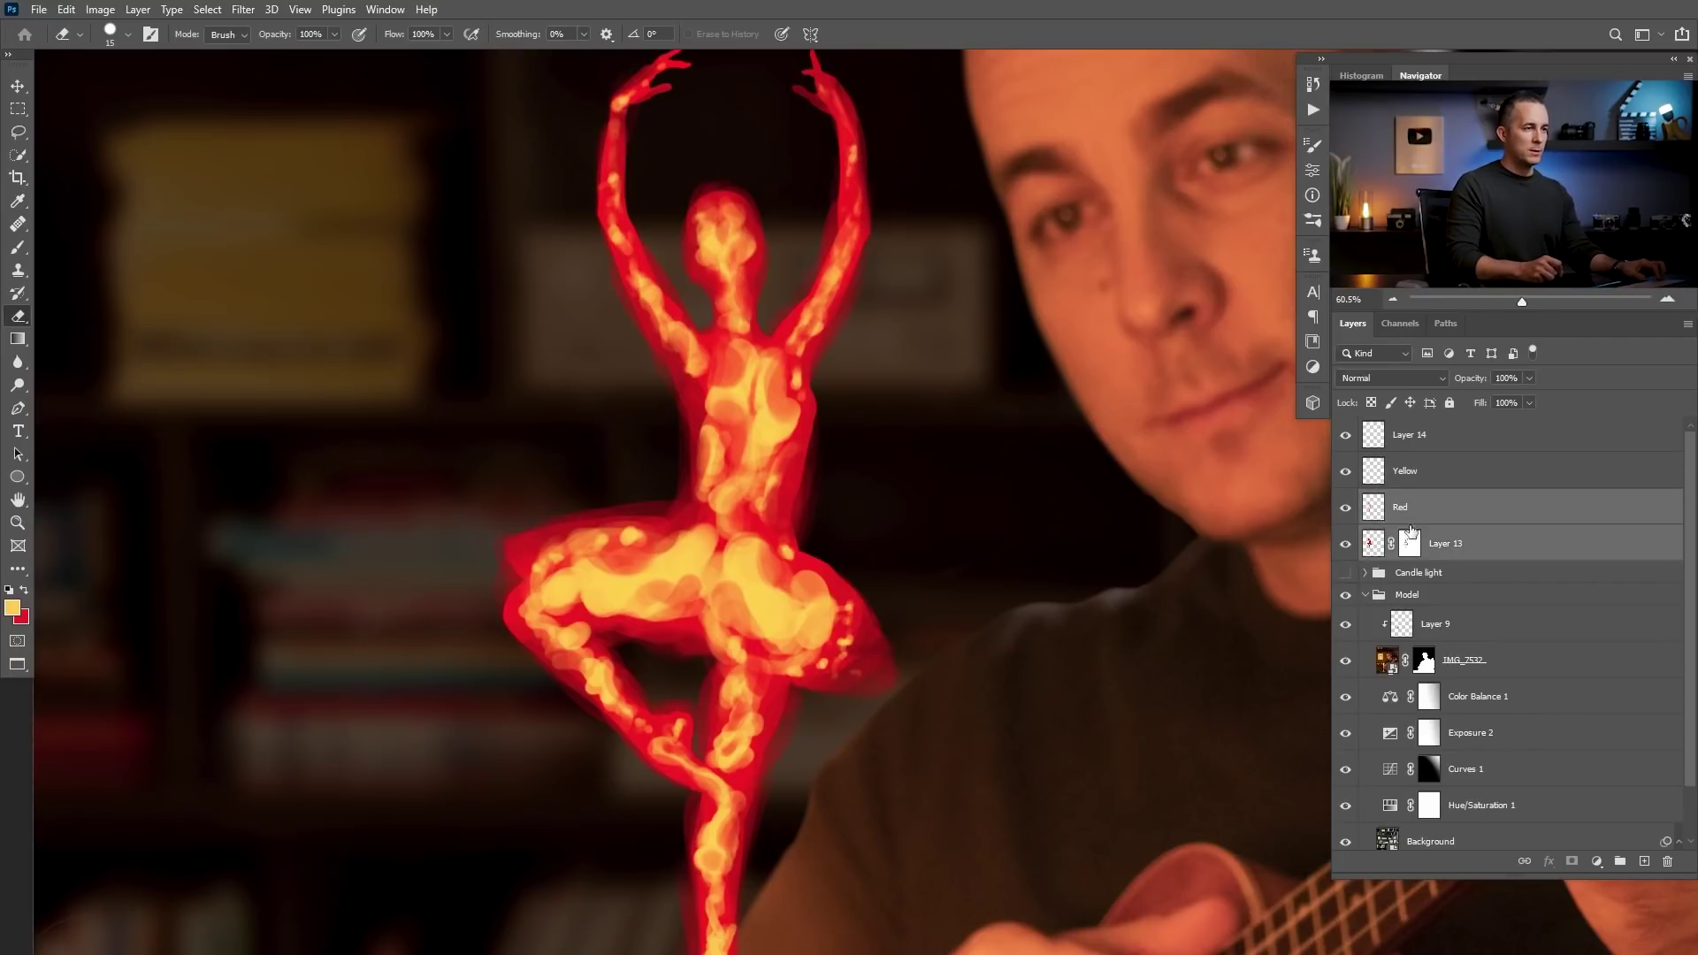
{"action": "key", "text": "ctrl+g"}
{"action": "double_click", "coordinate": [1415, 500]}
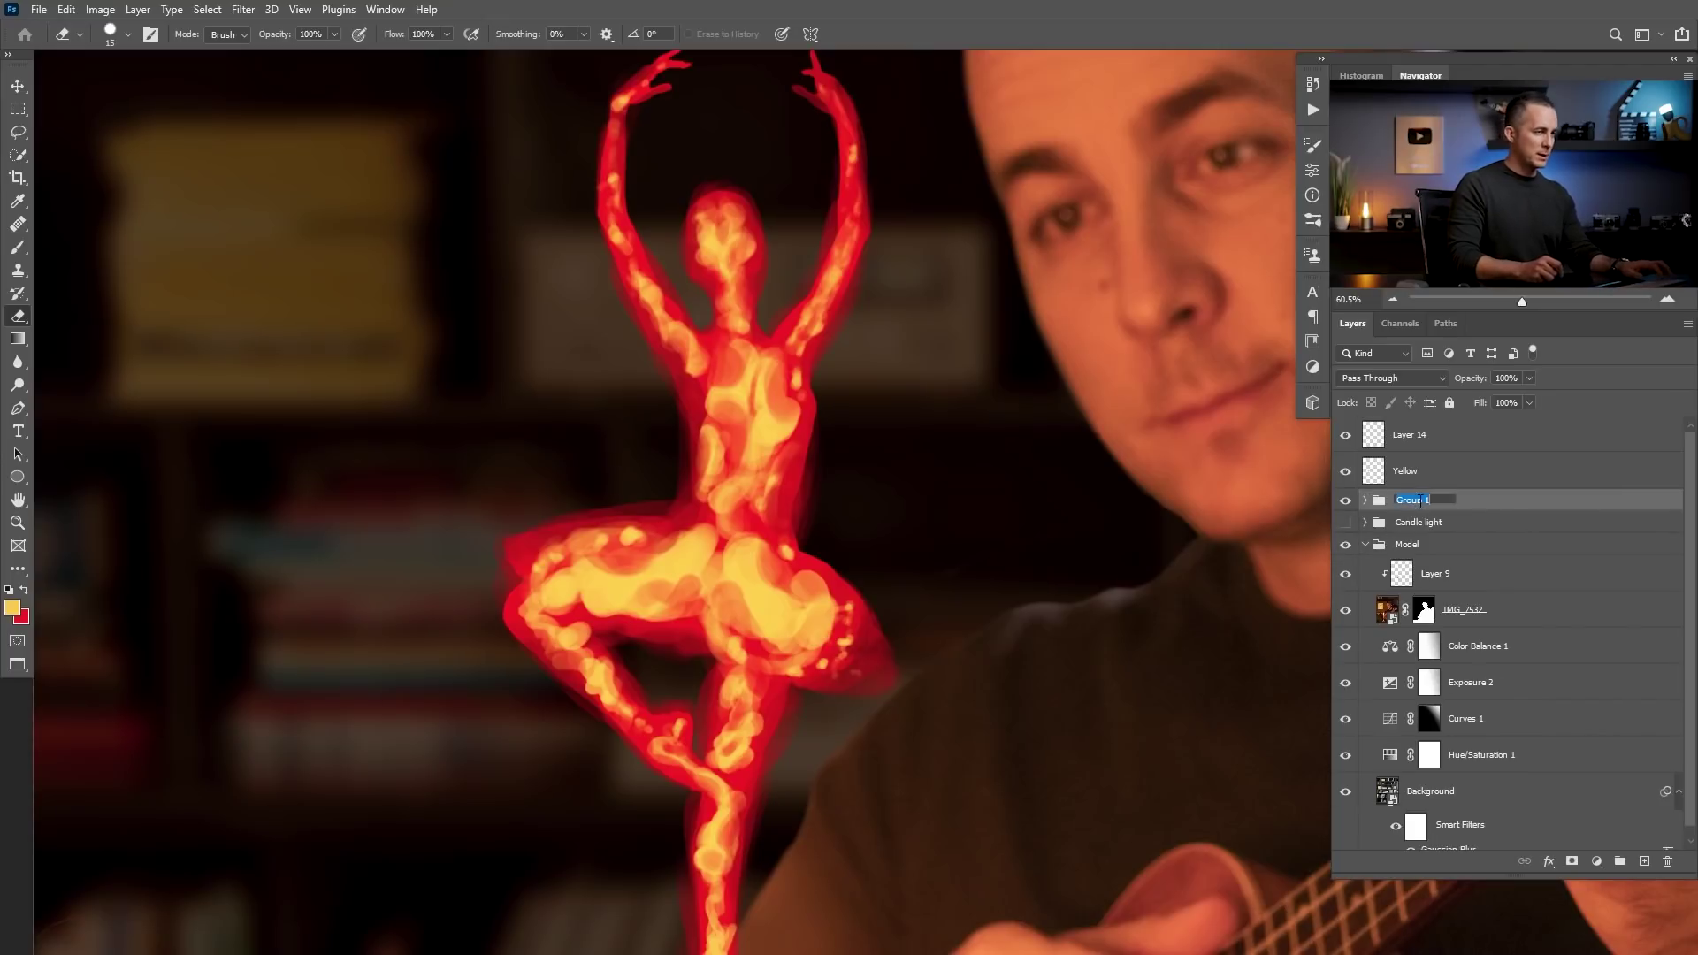
{"action": "type", "text": "Red"}
{"action": "key", "text": "Return"}
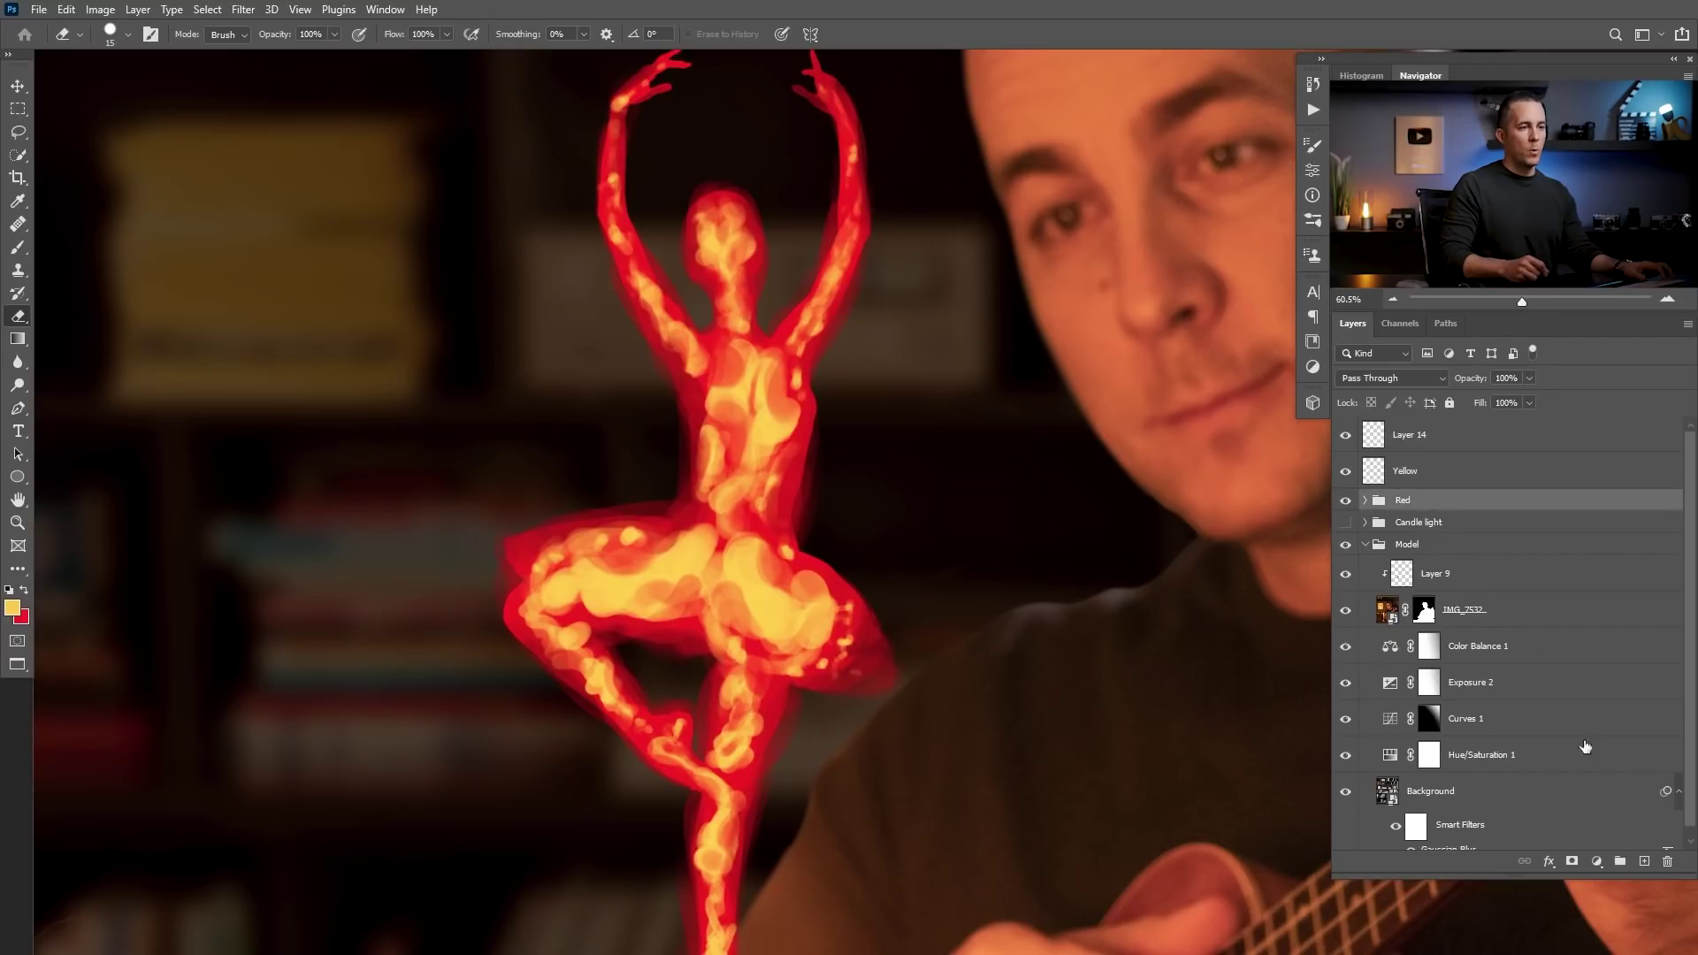
- Add a Hue/Saturation adjustment clipped to the Red group and set its hue to +23
{"action": "left_click", "coordinate": [1599, 861]}
{"action": "left_click", "coordinate": [1588, 694]}
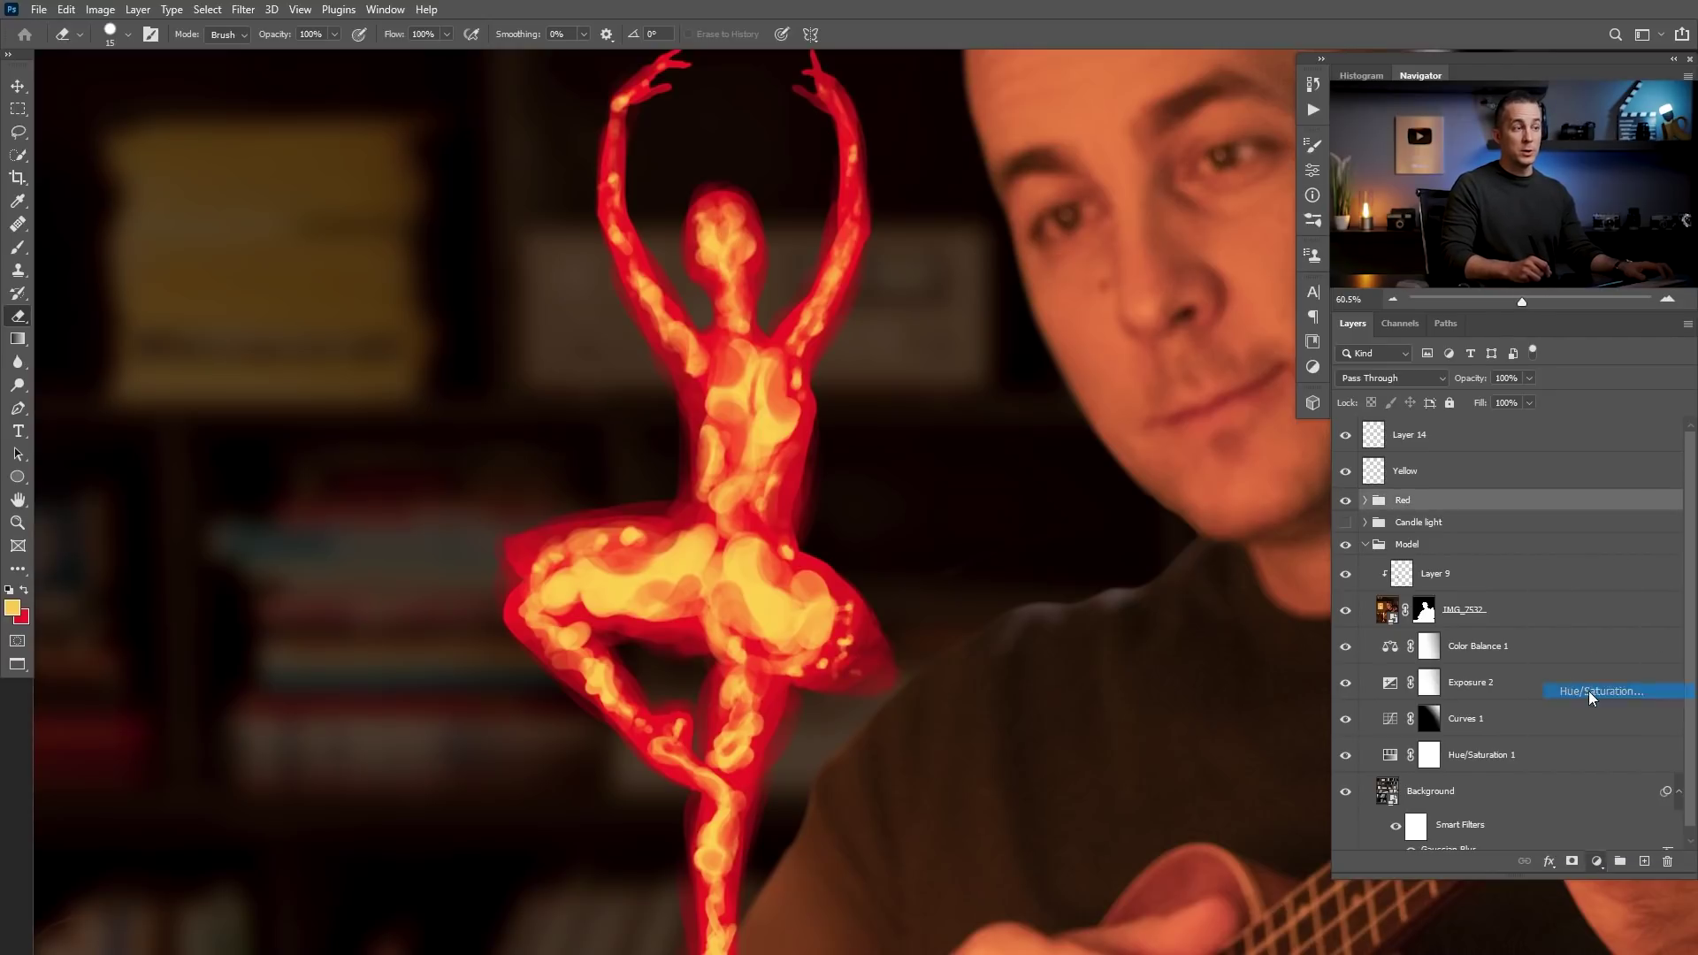
{"action": "left_click", "coordinate": [1158, 485]}
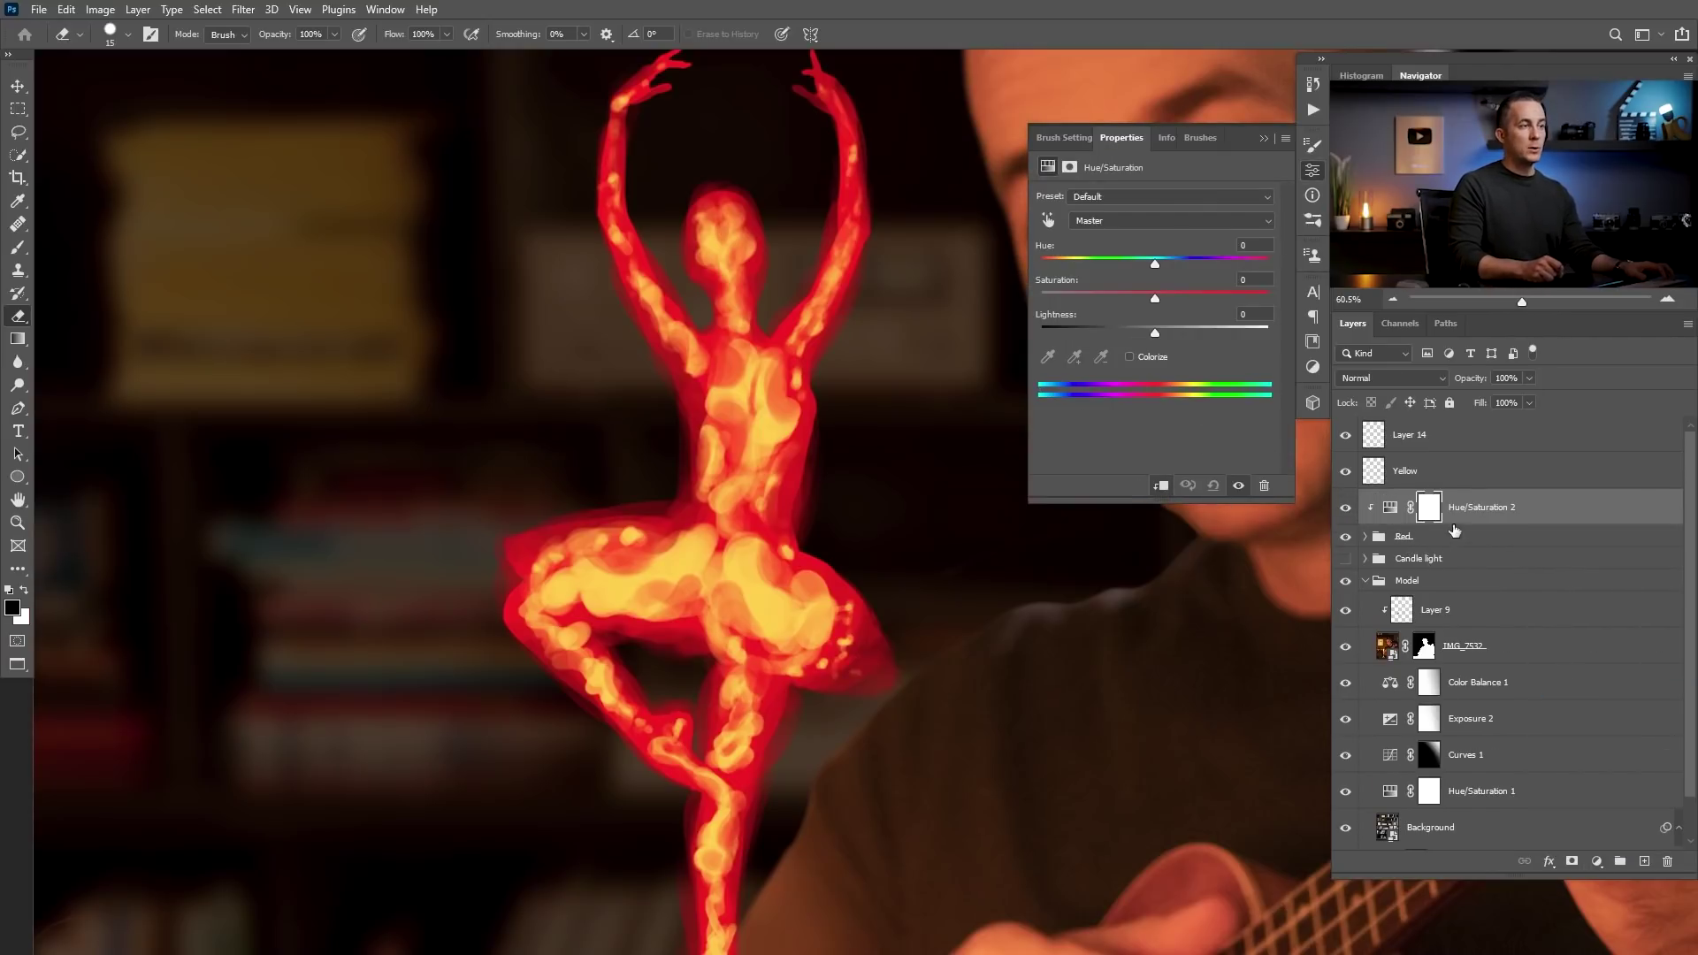
{"action": "mouse_move", "coordinate": [1154, 263]}
{"action": "left_mouse_down"}
{"action": "mouse_move", "coordinate": [1259, 262]}
{"action": "mouse_move", "coordinate": [1047, 270]}
{"action": "mouse_move", "coordinate": [1181, 278]}
{"action": "left_mouse_up"}
{"action": "scroll", "coordinate": [753, 482], "scroll_direction": "down", "scroll_amount": 3}
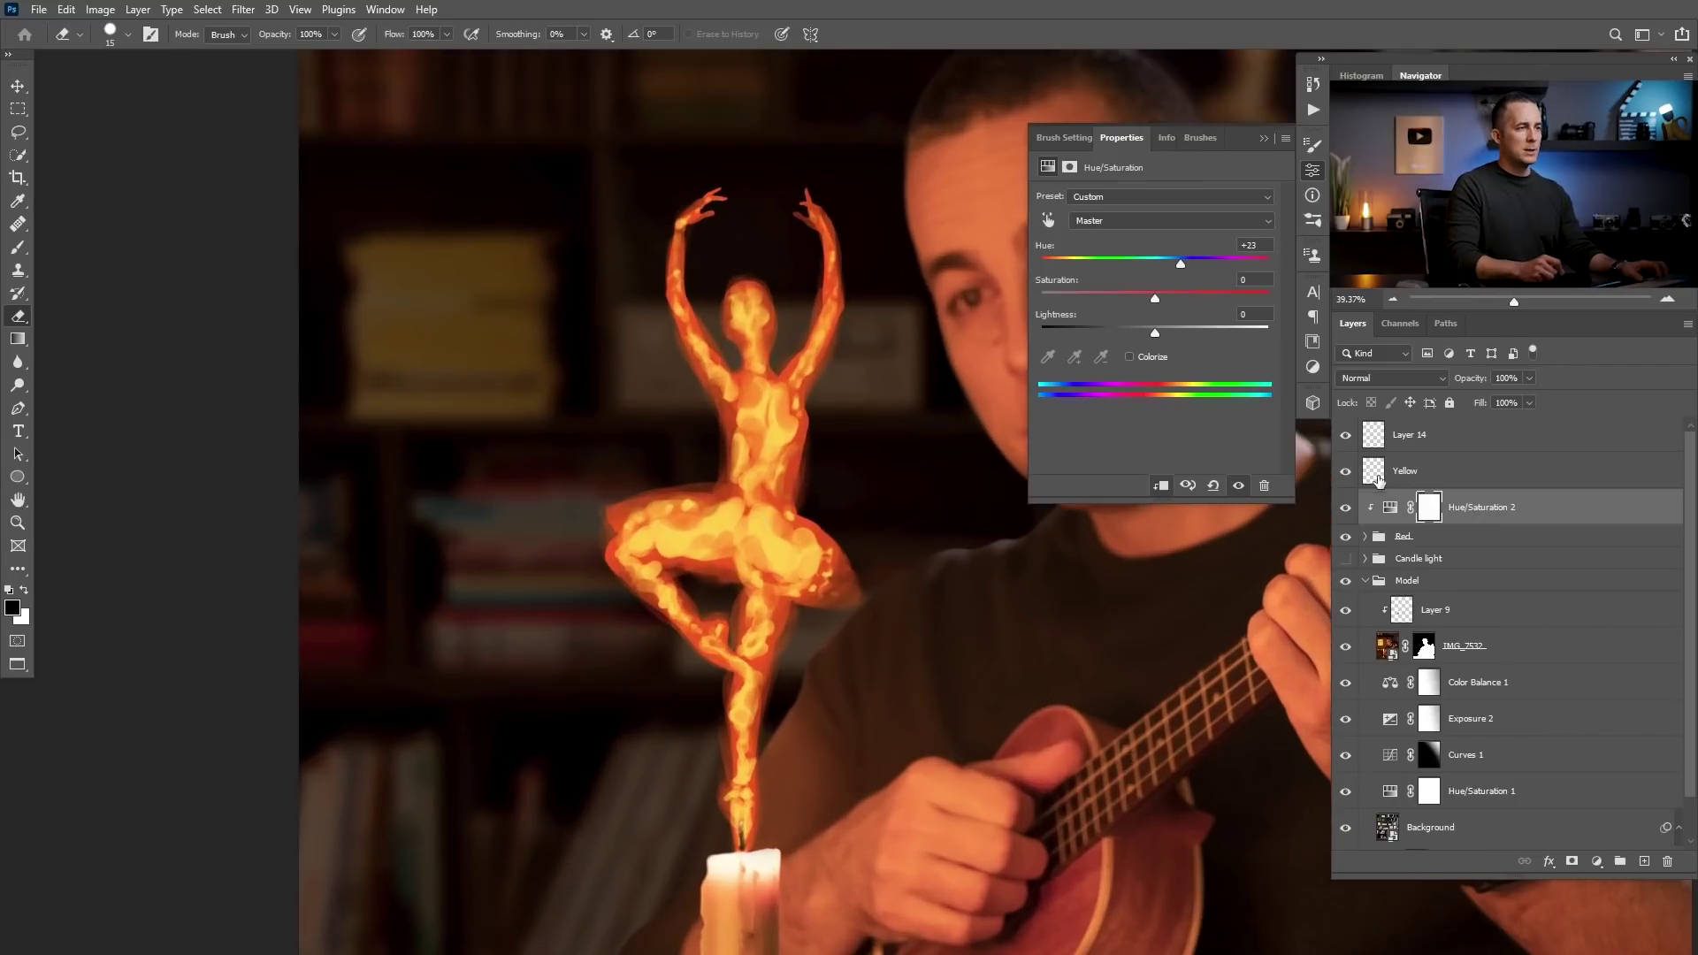
{"action": "left_click", "coordinate": [1378, 480]}
{"action": "left_click", "coordinate": [1597, 861]}
{"action": "left_click", "coordinate": [1575, 659]}
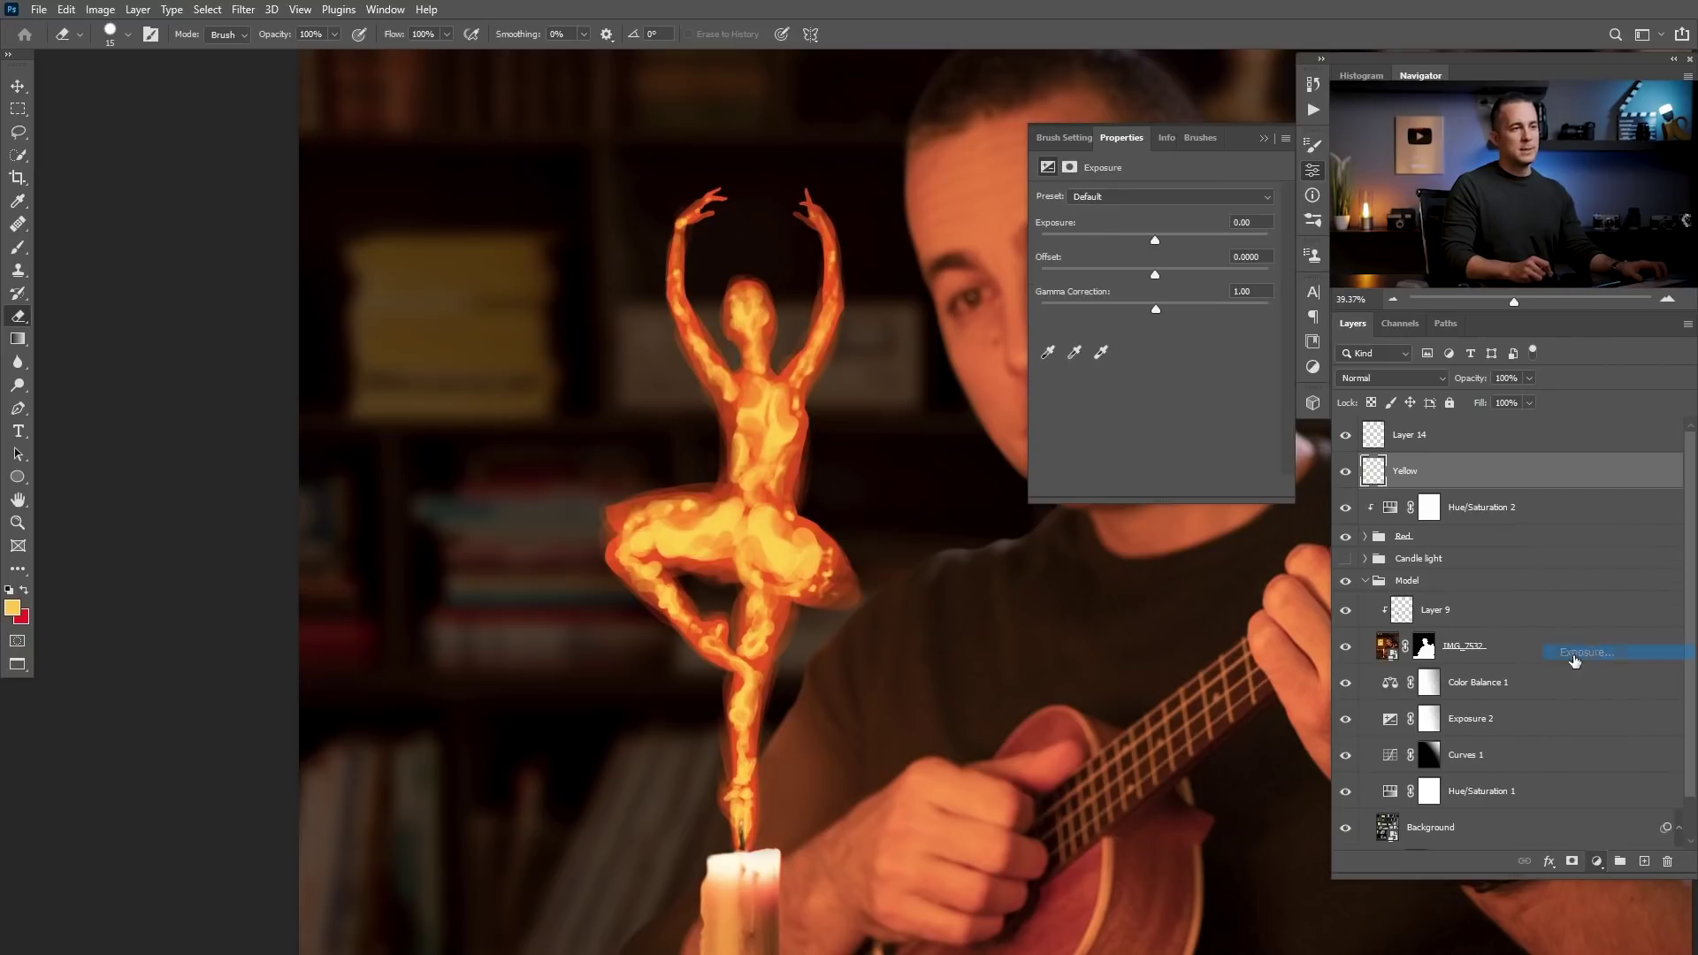
{"action": "key", "text": "ctrl+z"}
- Add a second Hue/Saturation adjustment directly above the Yellow layer and clip it to that layer
{"action": "left_click", "coordinate": [1596, 860]}
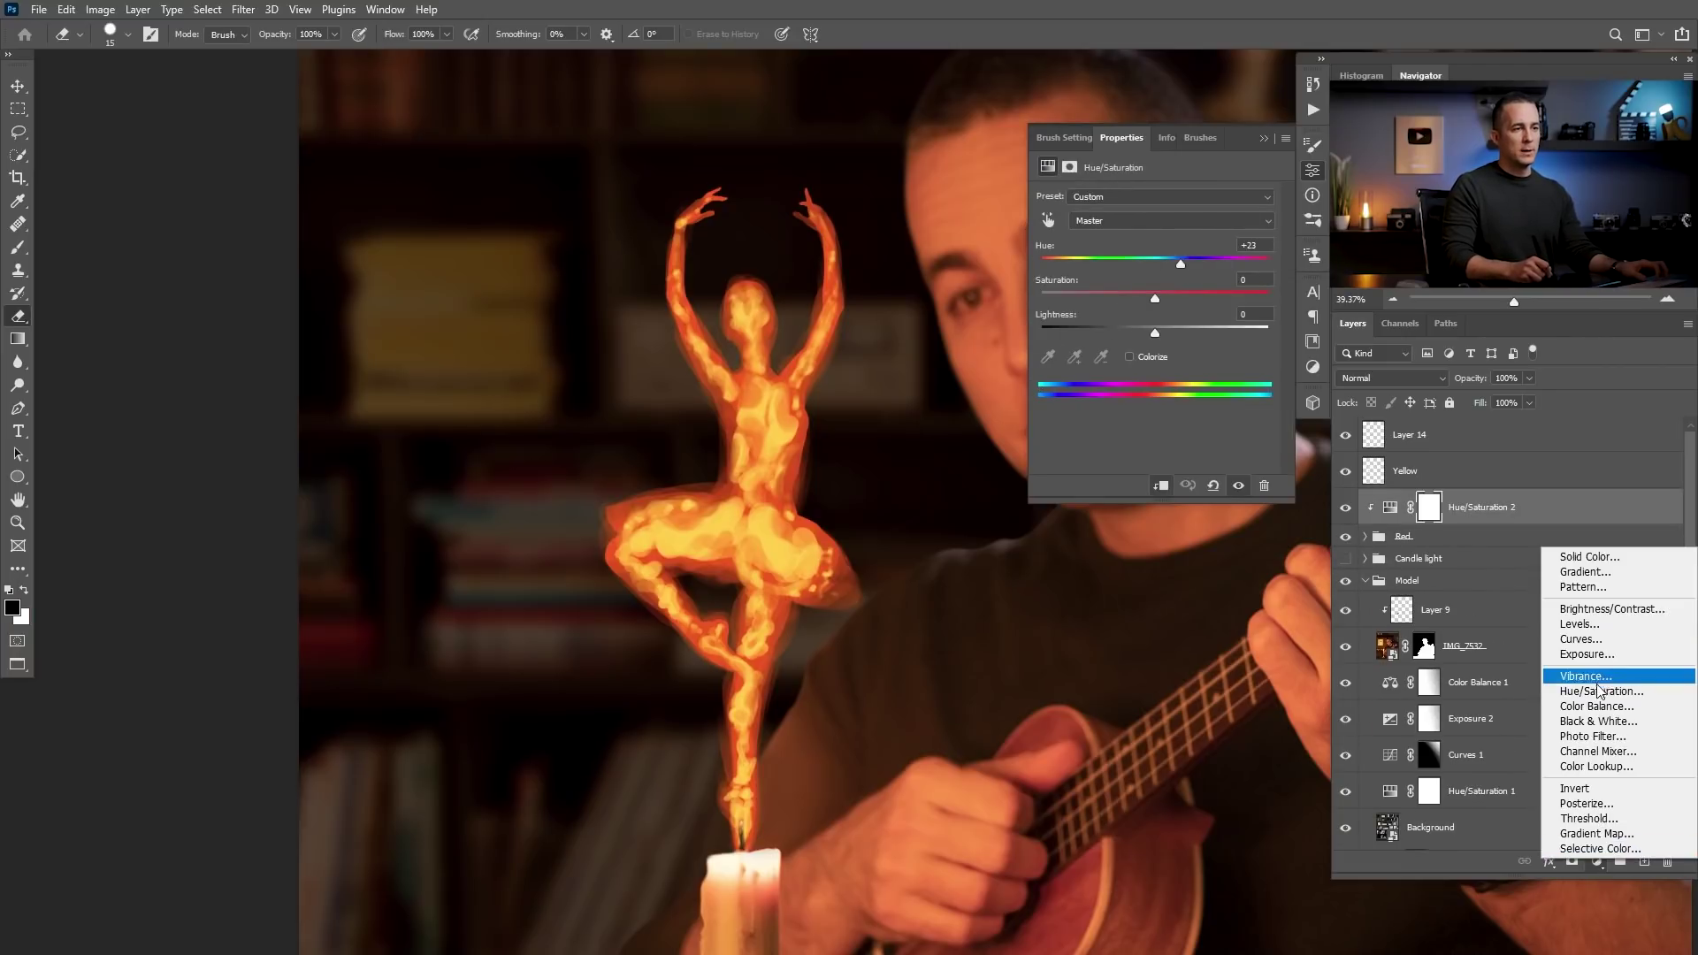
{"action": "left_click", "coordinate": [1598, 691]}
{"action": "left_click_drag", "start_coordinate": [1378, 507], "coordinate": [1390, 484]}
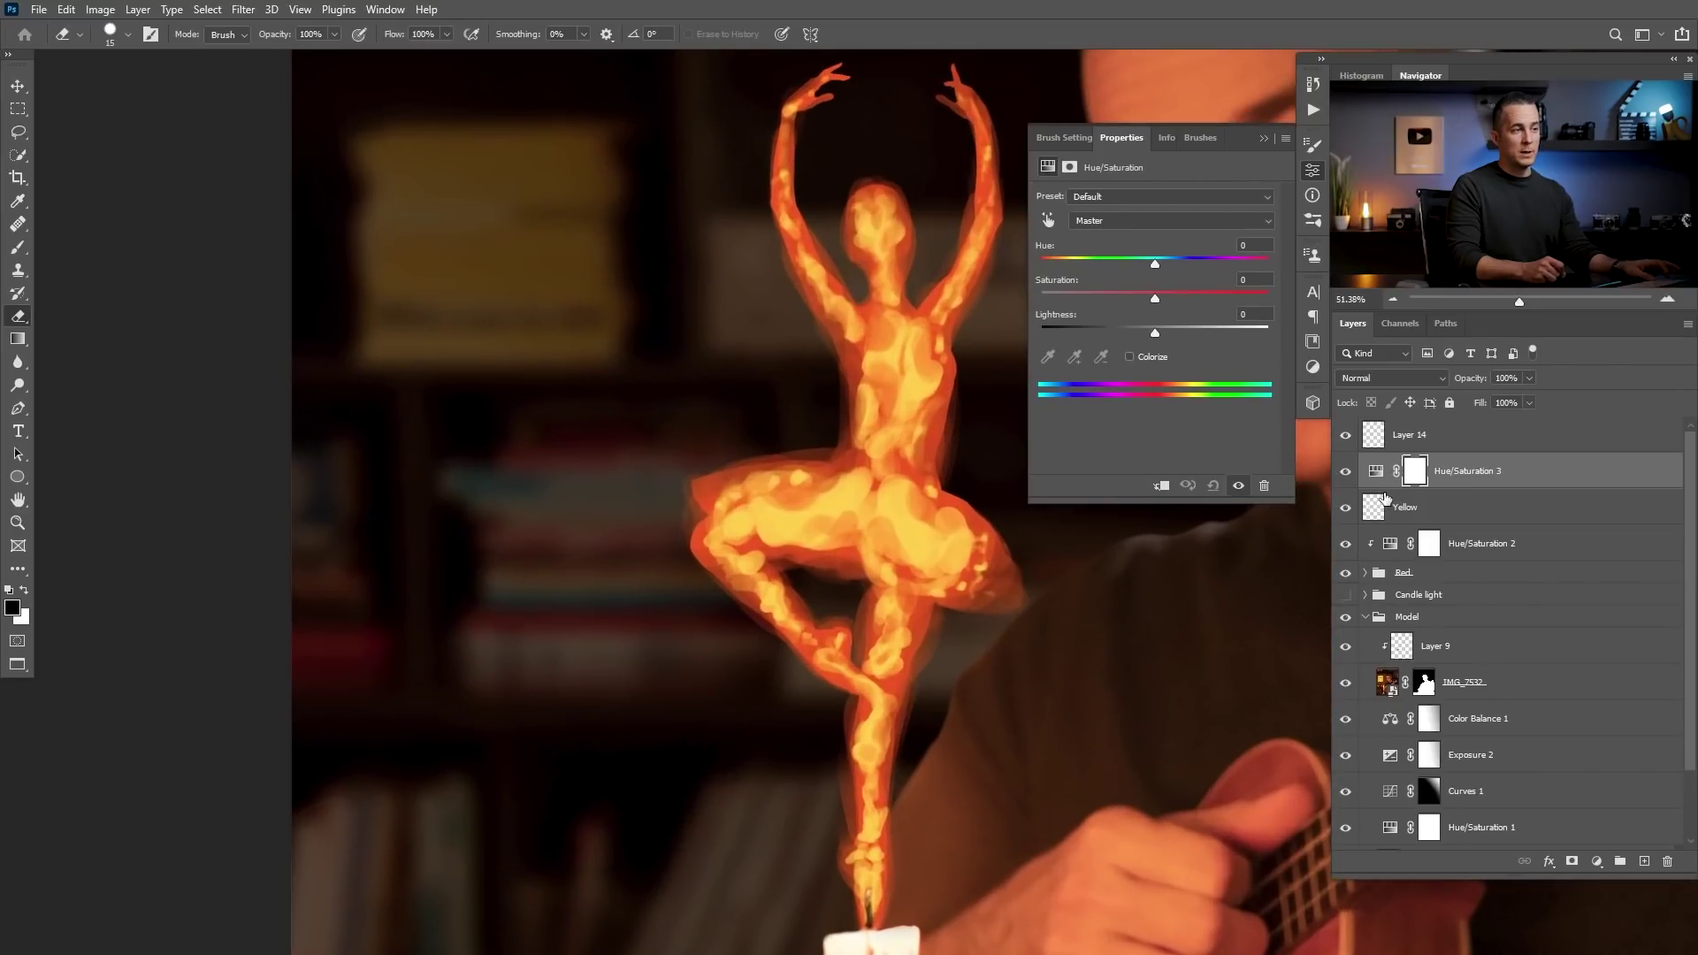
{"action": "left_click", "coordinate": [1385, 502]}
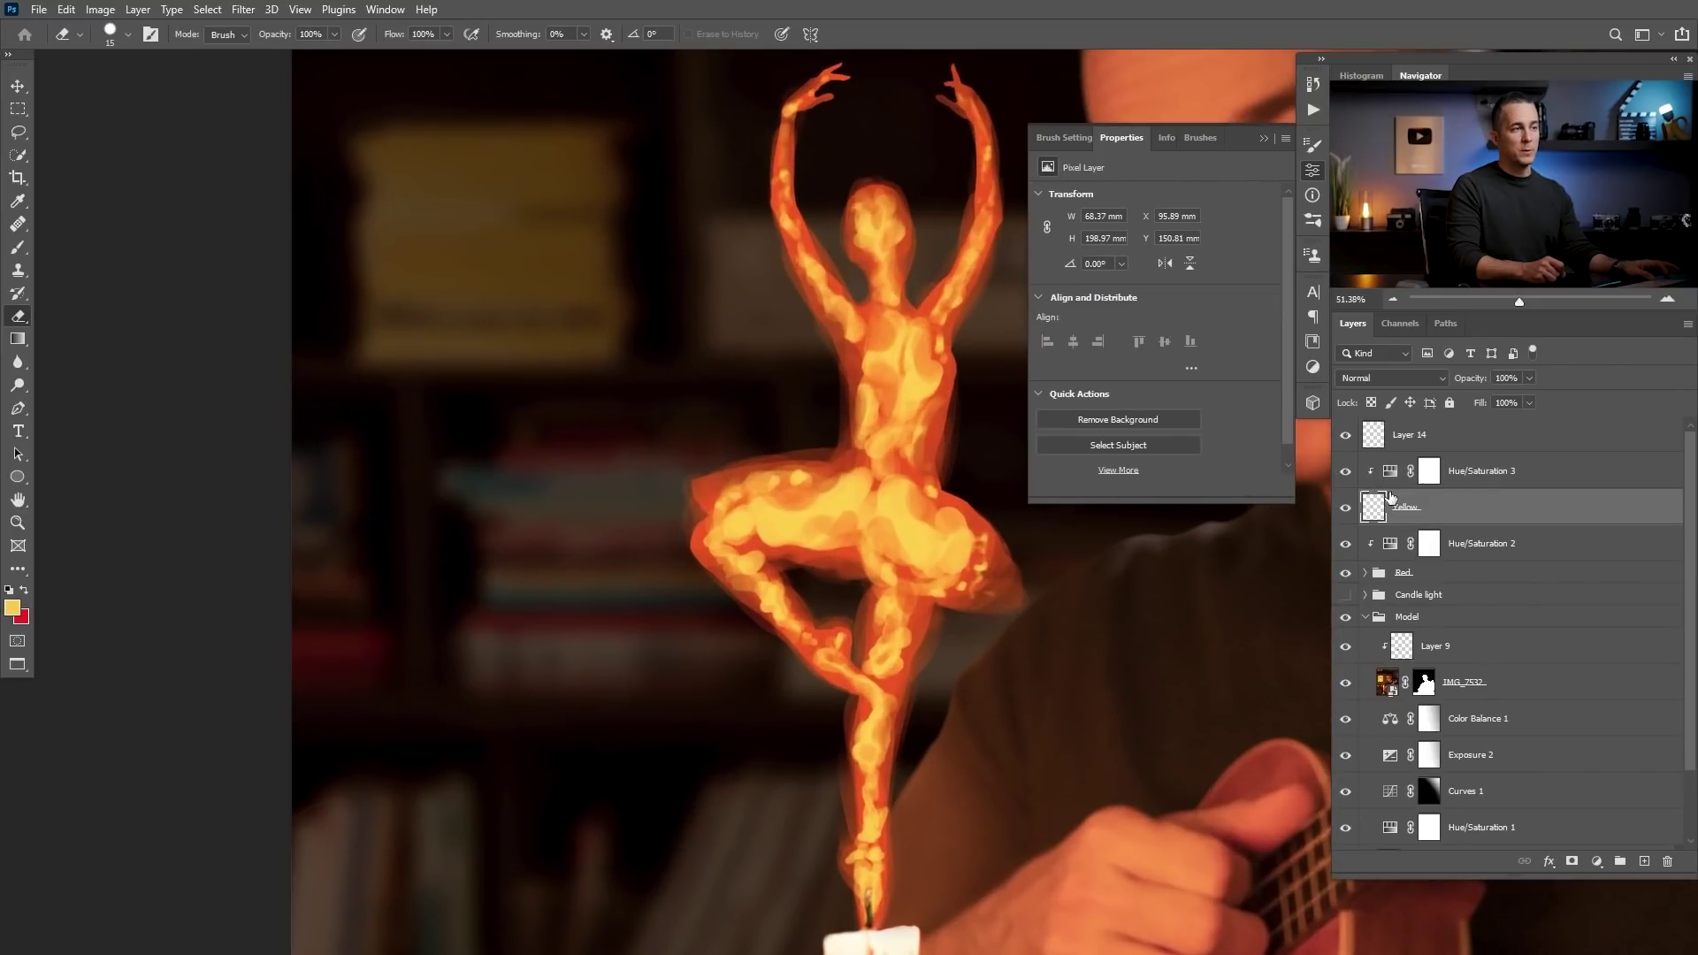
{"action": "left_click", "coordinate": [1386, 487], "text": "alt"}
- Test hue +14 and lightness +21 on the Yellow layer's adjustment, settling on hue 0 and lightness +1
{"action": "mouse_move", "coordinate": [1154, 264]}
{"action": "left_mouse_down"}
{"action": "mouse_move", "coordinate": [1180, 267]}
{"action": "mouse_move", "coordinate": [1114, 269]}
{"action": "mouse_move", "coordinate": [1199, 267]}
{"action": "mouse_move", "coordinate": [1137, 269]}
{"action": "mouse_move", "coordinate": [1156, 315]}
{"action": "mouse_move", "coordinate": [1168, 267]}
{"action": "left_mouse_up"}
{"action": "left_click_drag", "start_coordinate": [1005, 396], "coordinate": [815, 352]}
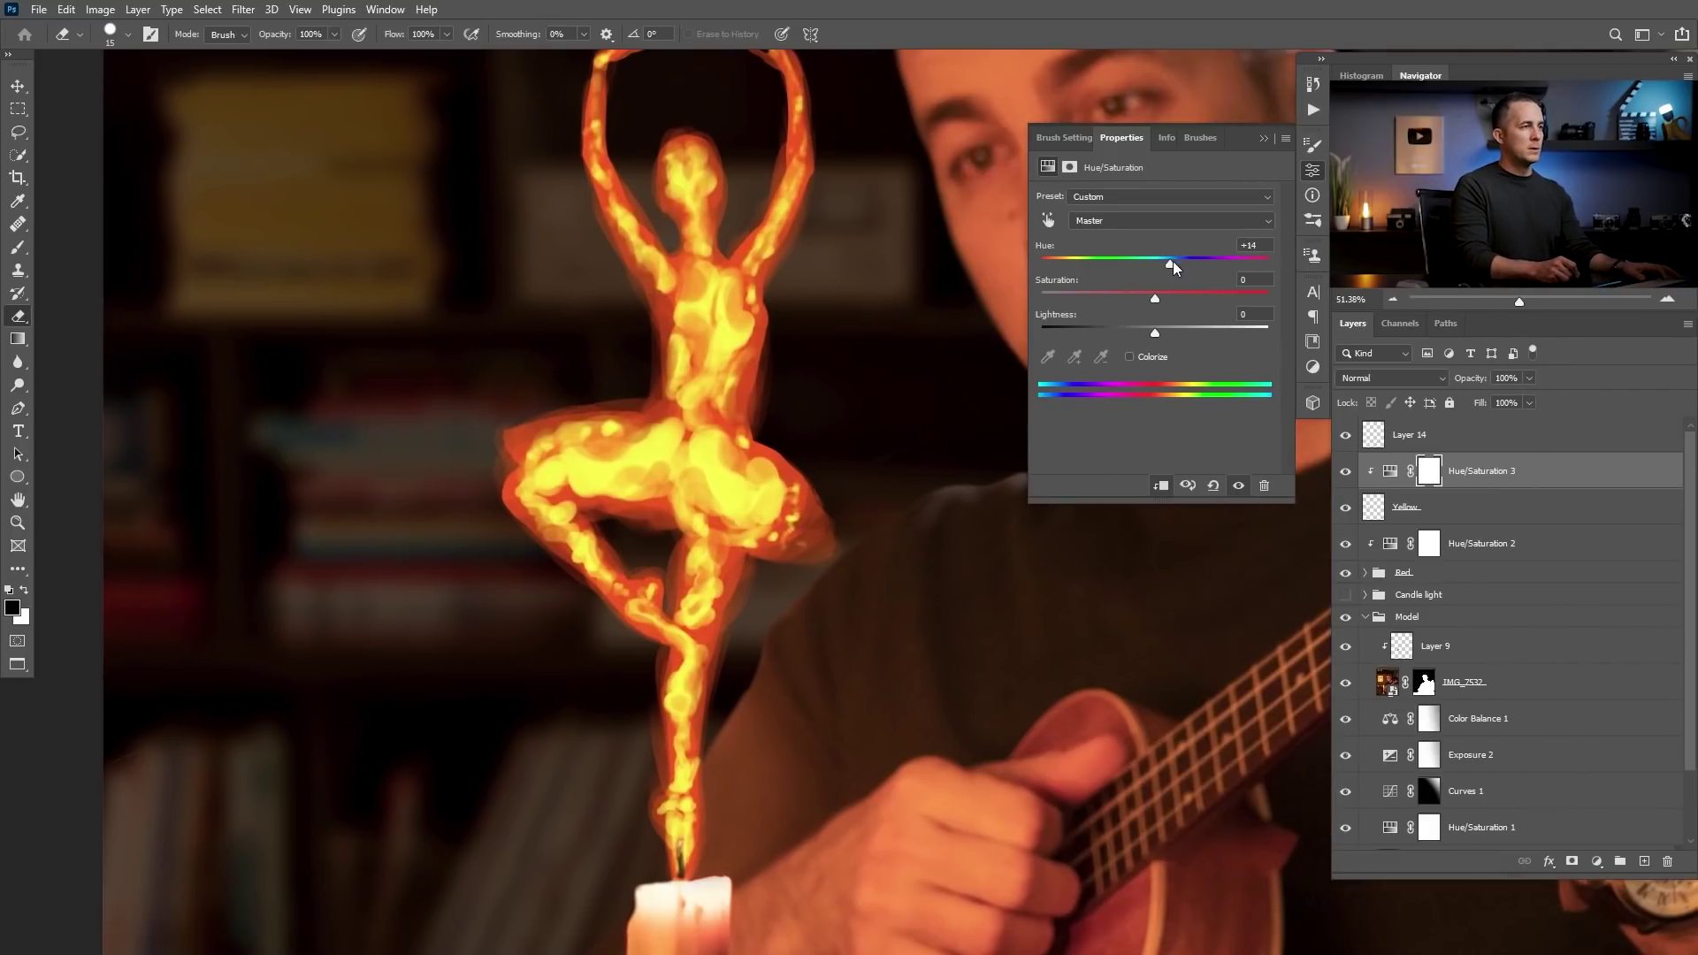
{"action": "left_click_drag", "start_coordinate": [1171, 263], "coordinate": [1155, 262]}
{"action": "left_click_drag", "start_coordinate": [1154, 331], "coordinate": [1177, 329]}
{"action": "left_click_drag", "start_coordinate": [853, 416], "coordinate": [810, 427]}
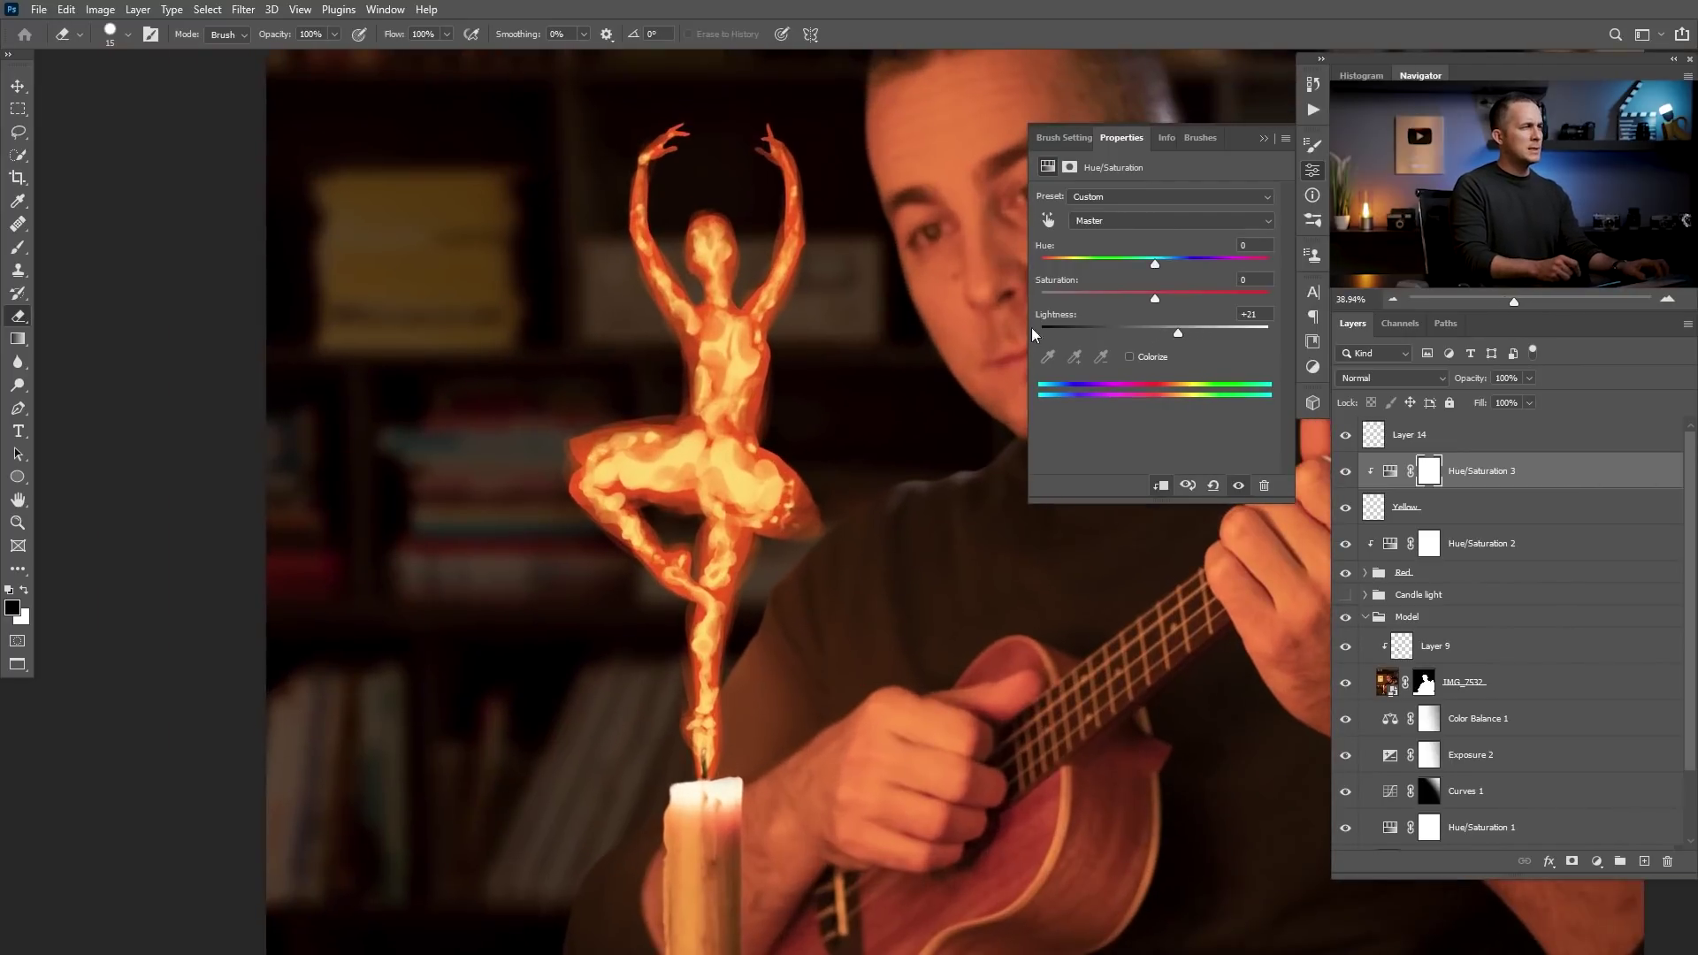
{"action": "left_click_drag", "start_coordinate": [1177, 330], "coordinate": [1157, 334]}
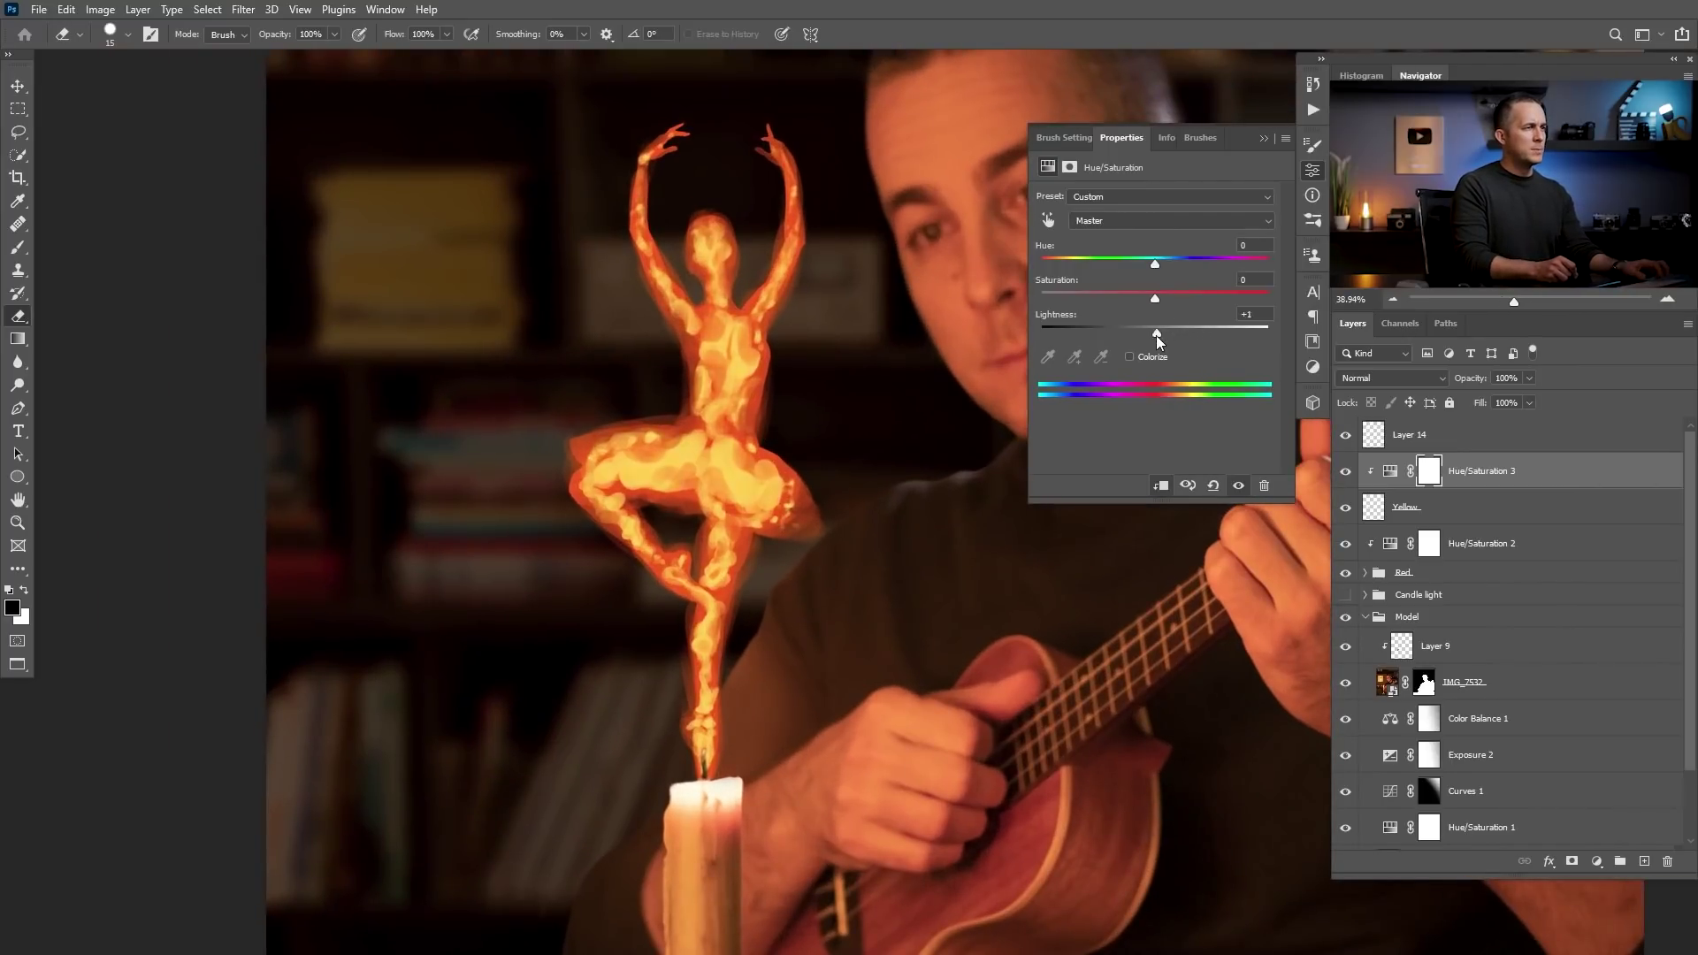
- Thin out the yellow on the ballerina's hips, waist and torso on the Yellow layer with a soft eraser of varying size
{"action": "left_click", "coordinate": [1372, 506]}
{"action": "key", "text": "bracketright"}
{"action": "key", "text": "bracketright"}
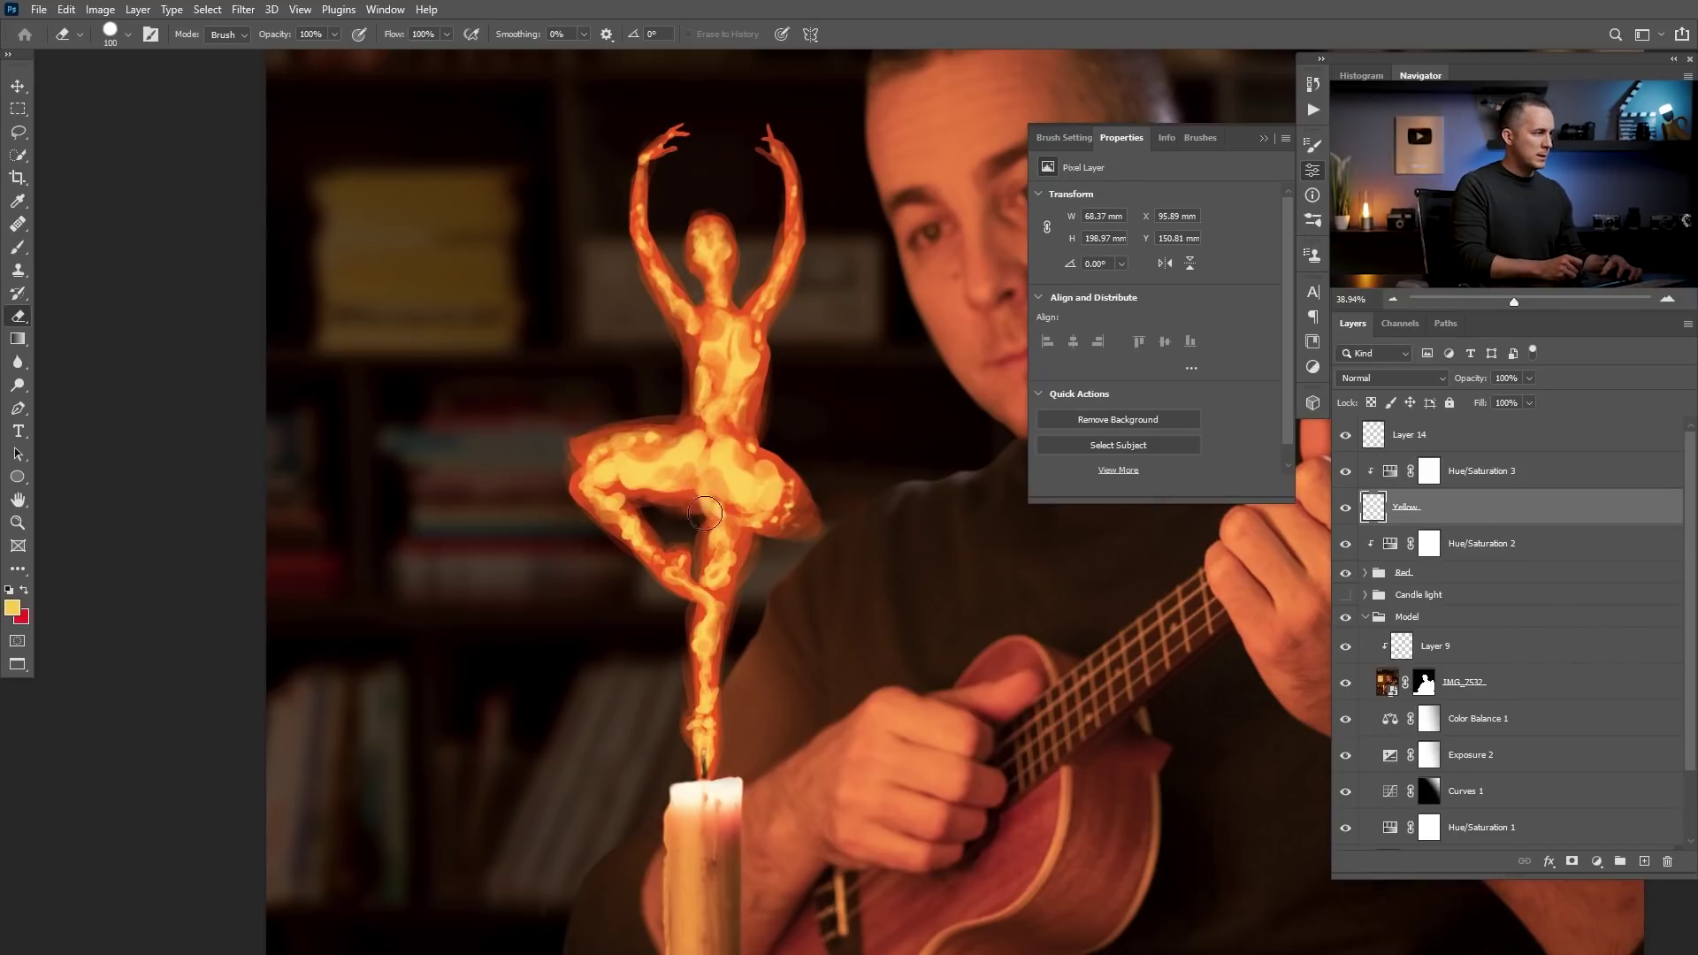
{"action": "left_click_drag", "start_coordinate": [754, 473], "coordinate": [751, 433]}
{"action": "key", "text": "bracketleft"}
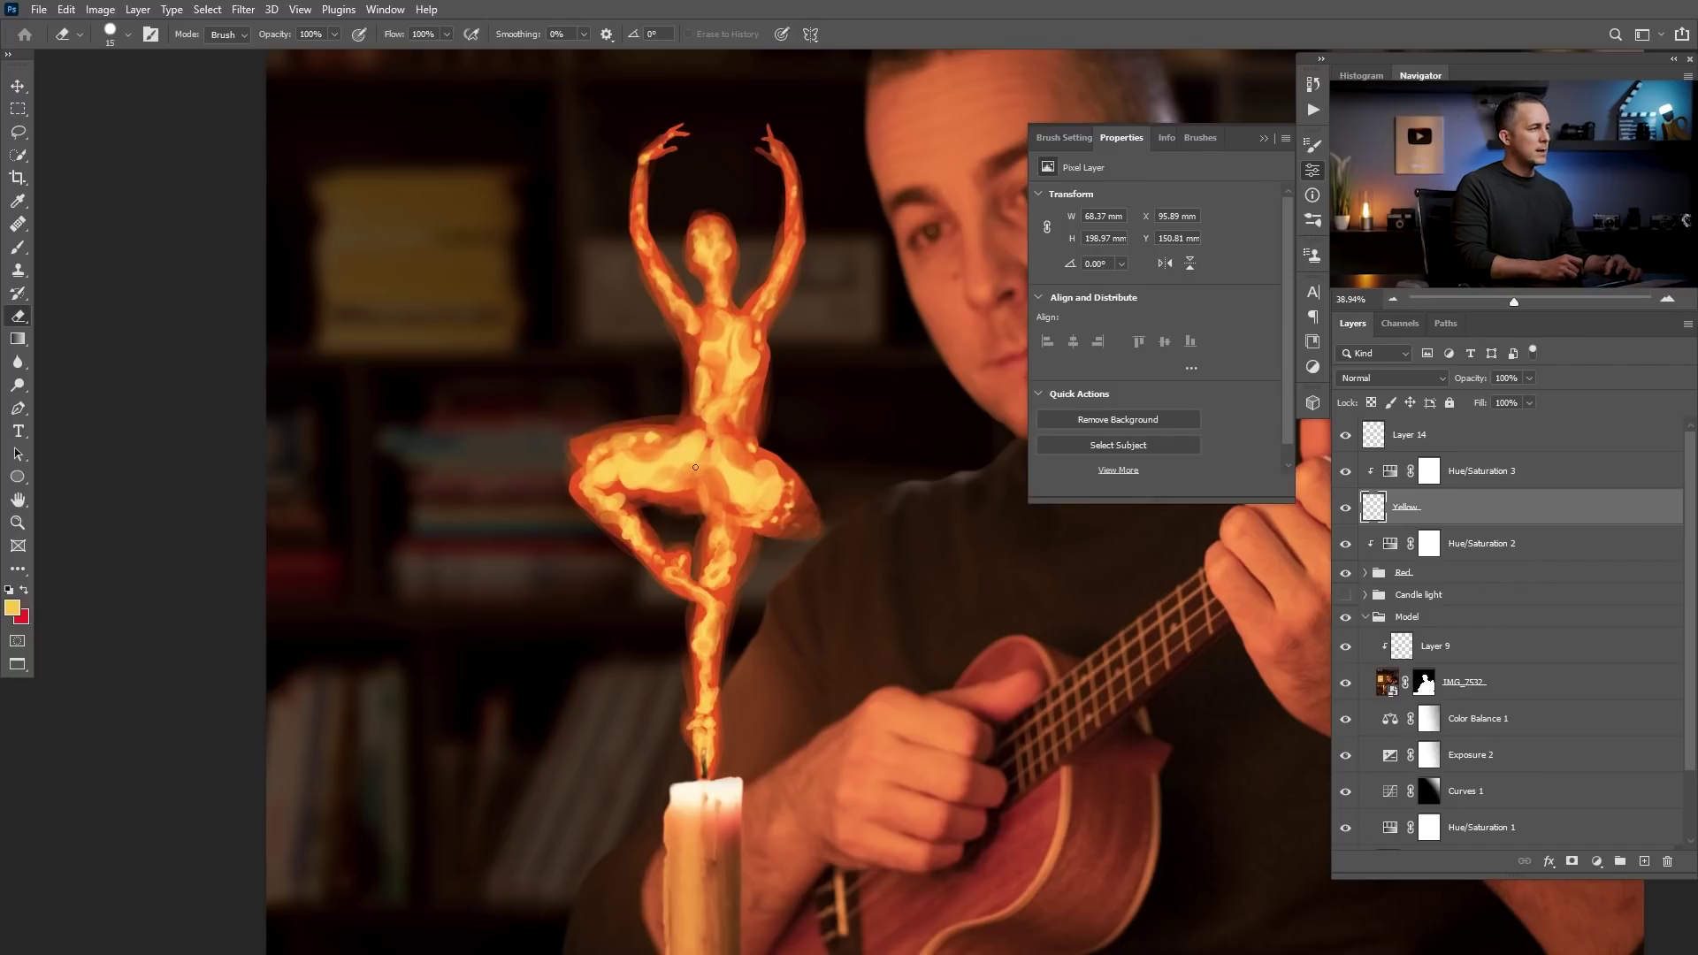
{"action": "key", "text": "bracketright"}
{"action": "key", "text": "bracketright"}
{"action": "key", "text": "bracketright"}
{"action": "key", "text": "bracketright"}
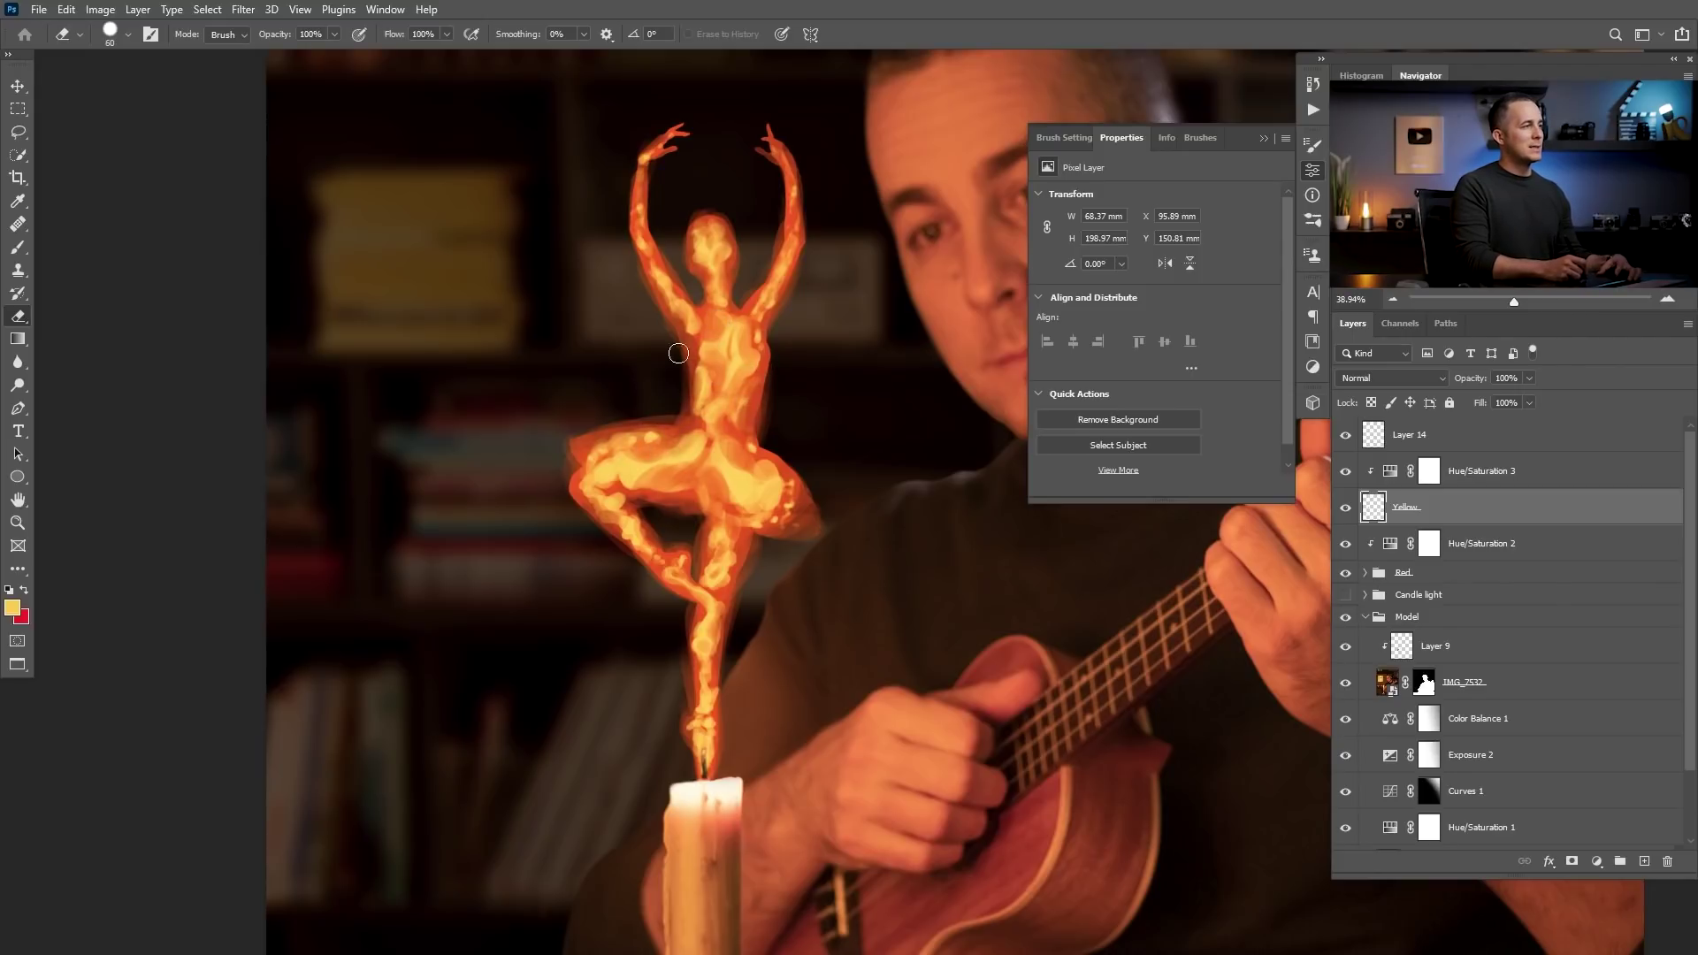
{"action": "key", "text": "bracketright"}
{"action": "key", "text": "bracketright"}
{"action": "key", "text": "bracketright"}
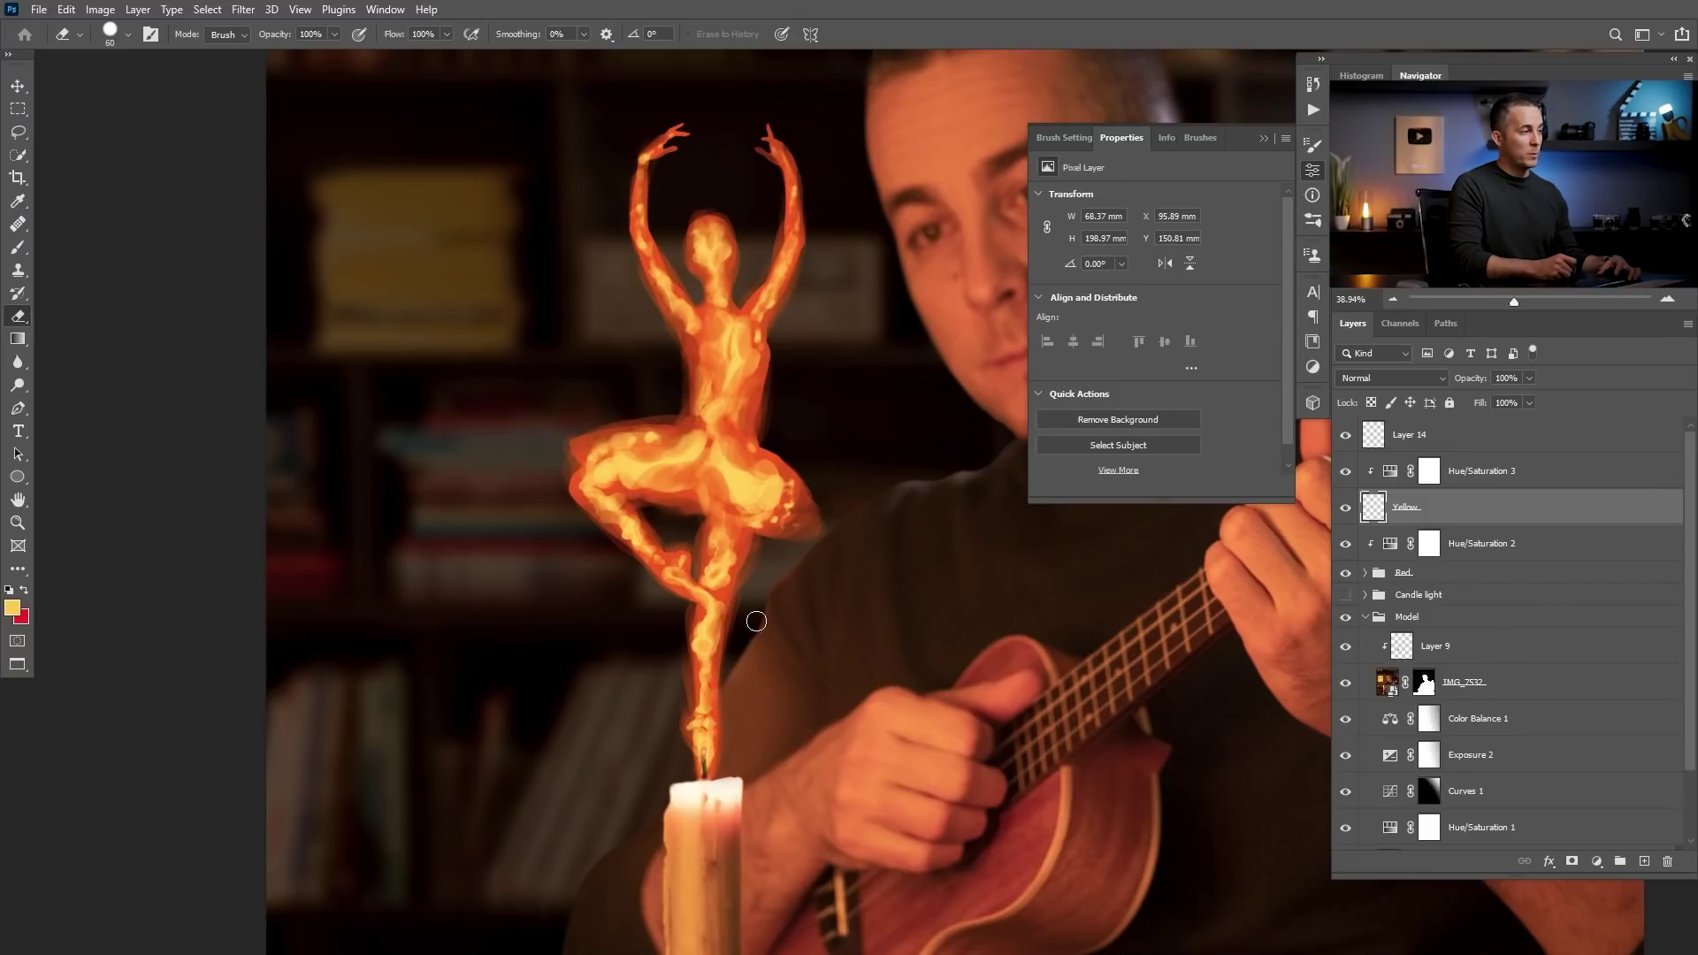
- Smudge the yellow where the ballerina's hips meet the waist on the Yellow layer, using the Smudge tool with a size 20 soft brush
{"action": "scroll", "coordinate": [756, 621], "scroll_direction": "down", "scroll_amount": 3}
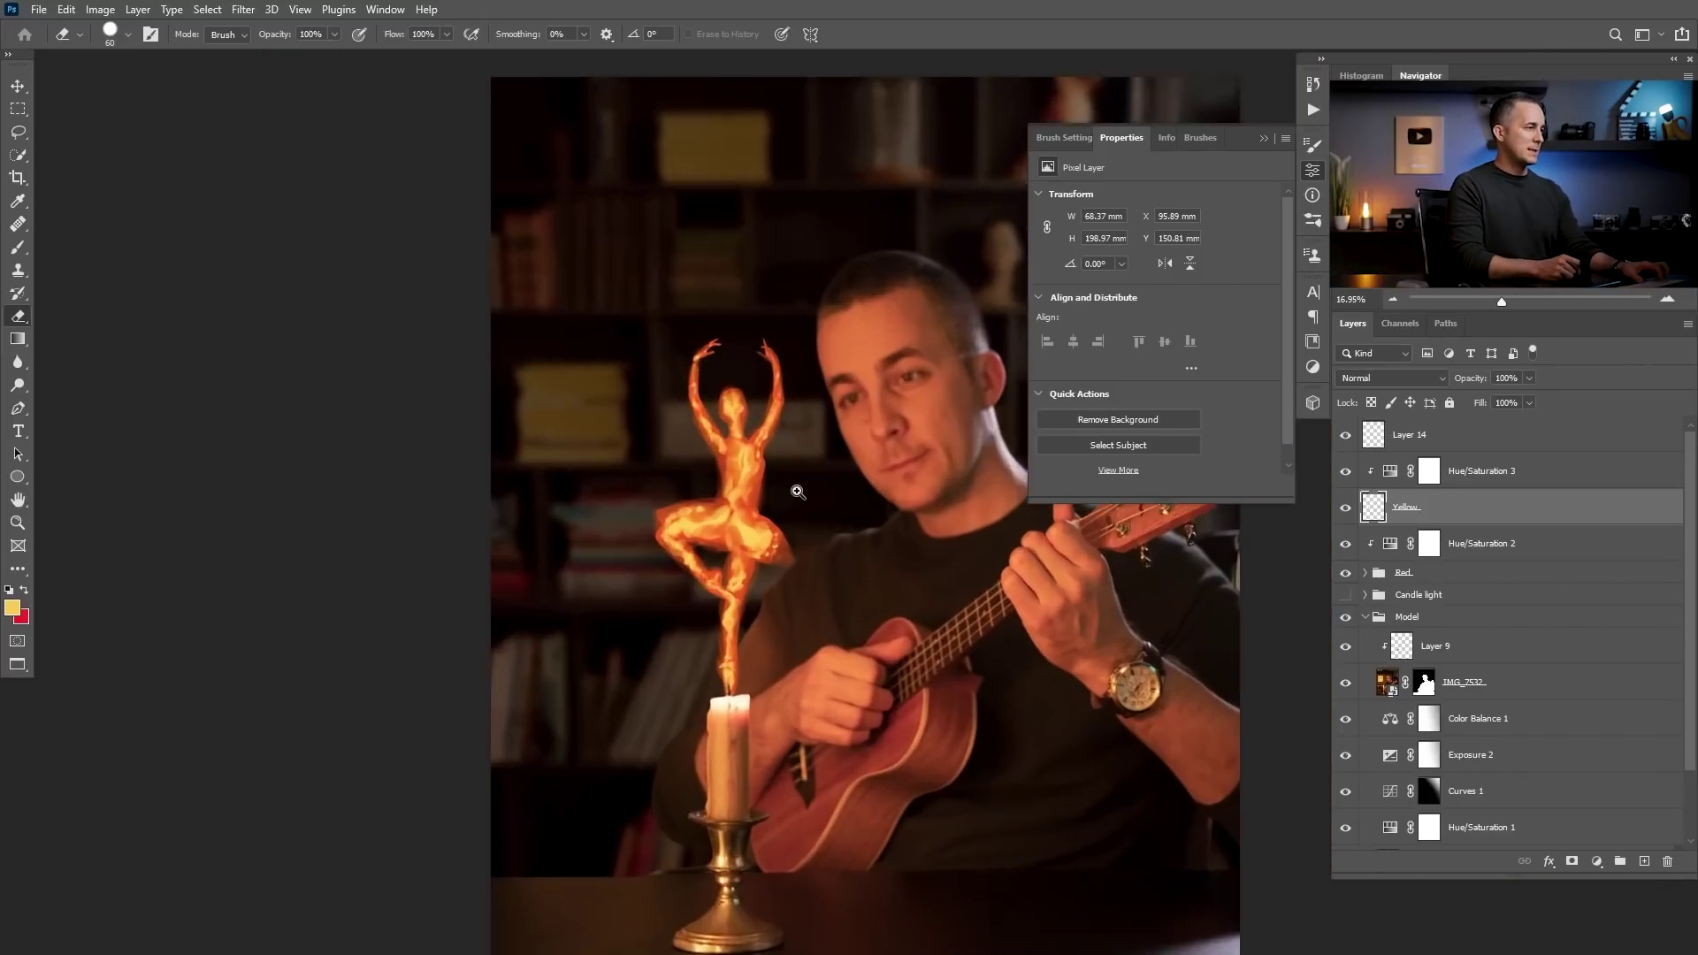
{"action": "scroll", "coordinate": [797, 491], "scroll_direction": "up", "scroll_amount": 3}
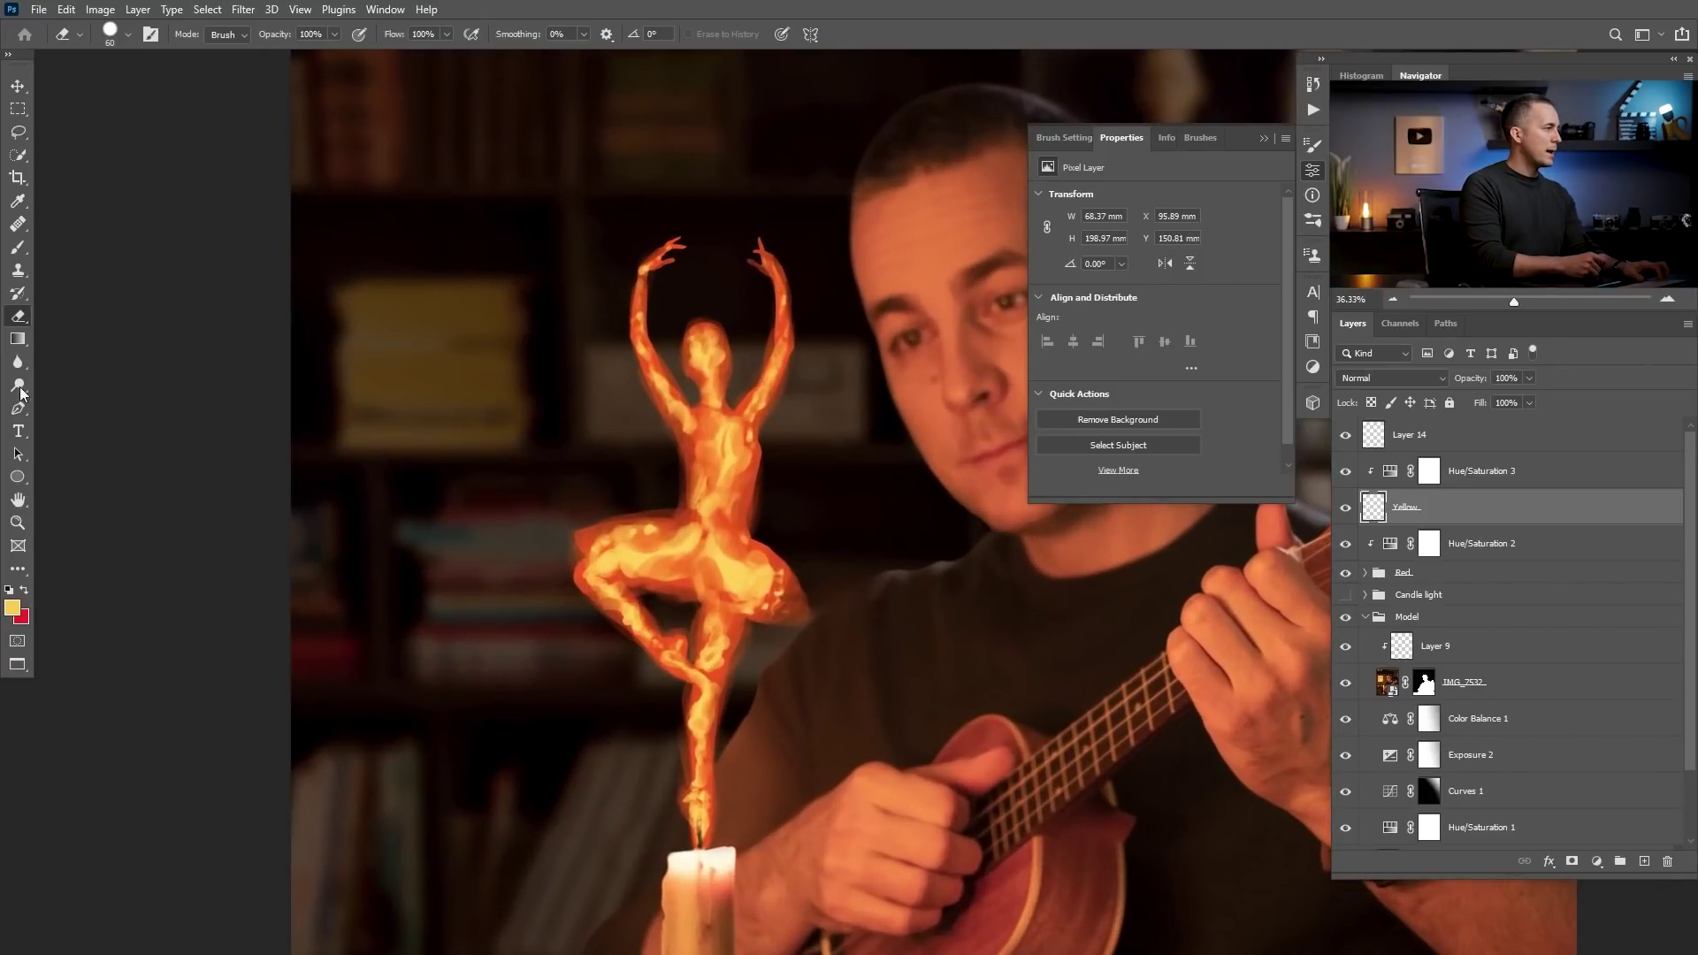
{"action": "left_click", "coordinate": [20, 361]}
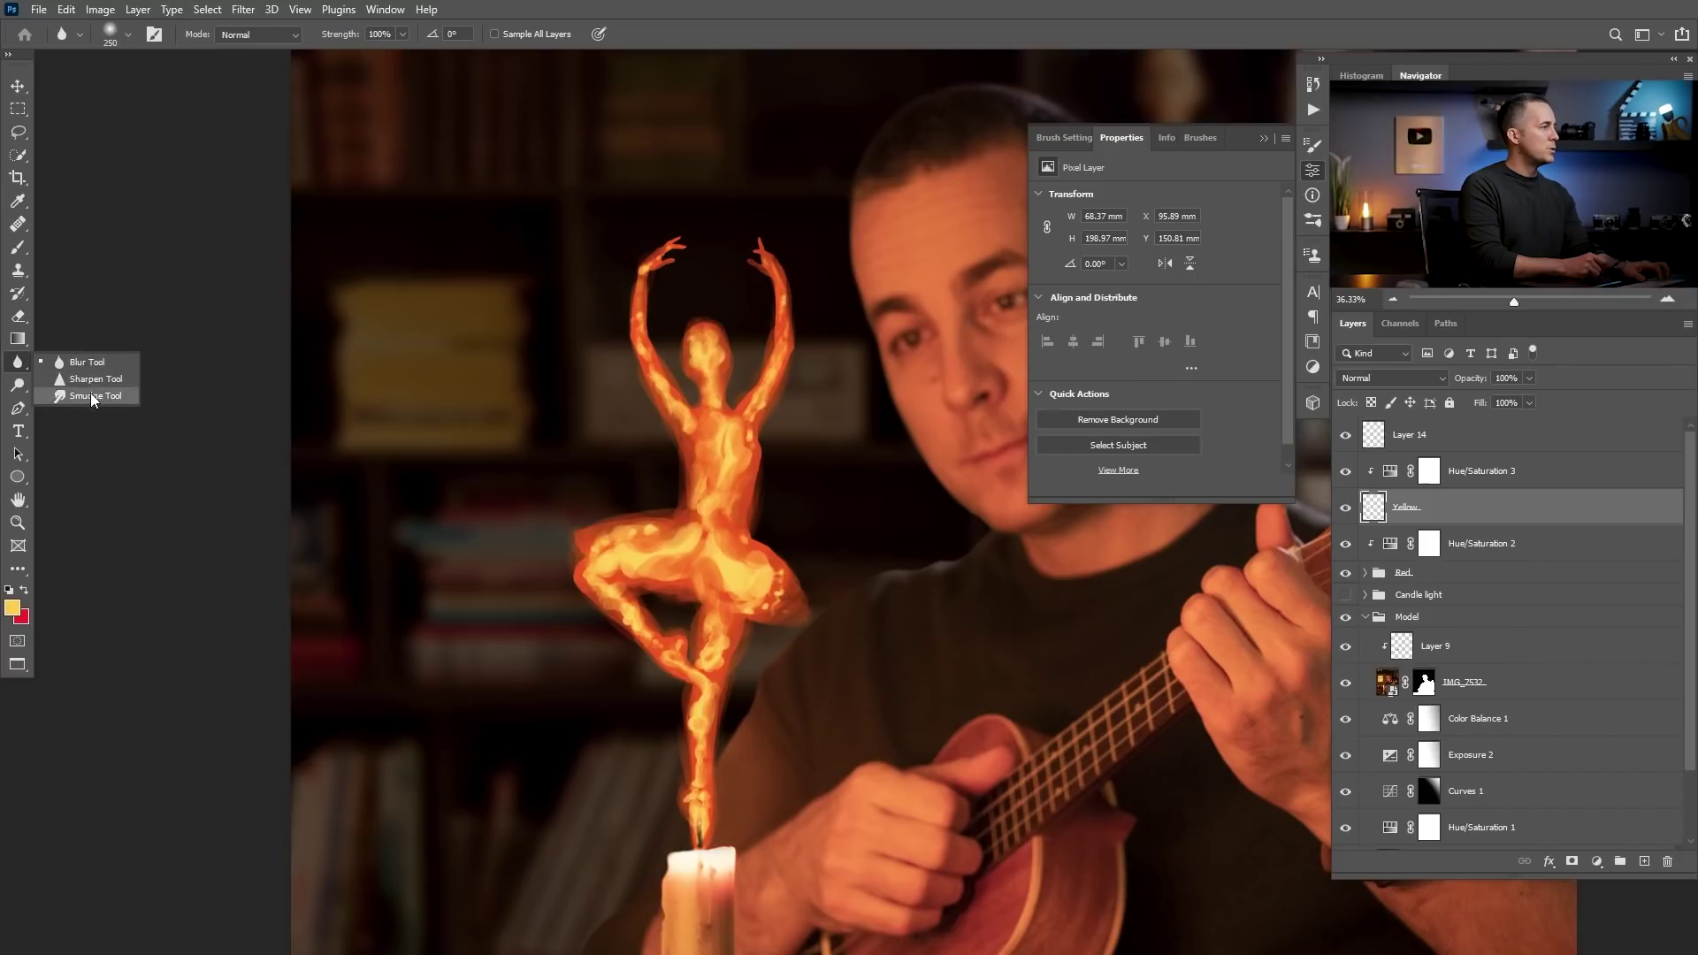
{"action": "left_click", "coordinate": [92, 396]}
{"action": "scroll", "coordinate": [699, 477], "scroll_direction": "up", "scroll_amount": 5}
{"action": "key", "text": "bracketright"}
{"action": "key", "text": "bracketright"}
{"action": "key", "text": "bracketright"}
{"action": "key", "text": "bracketright"}
{"action": "key", "text": "bracketright"}
{"action": "key", "text": "bracketright"}
{"action": "key", "text": "bracketright"}
{"action": "key", "text": "bracketright"}
{"action": "key", "text": "bracketleft"}
{"action": "left_click_drag", "start_coordinate": [674, 468], "coordinate": [693, 421]}
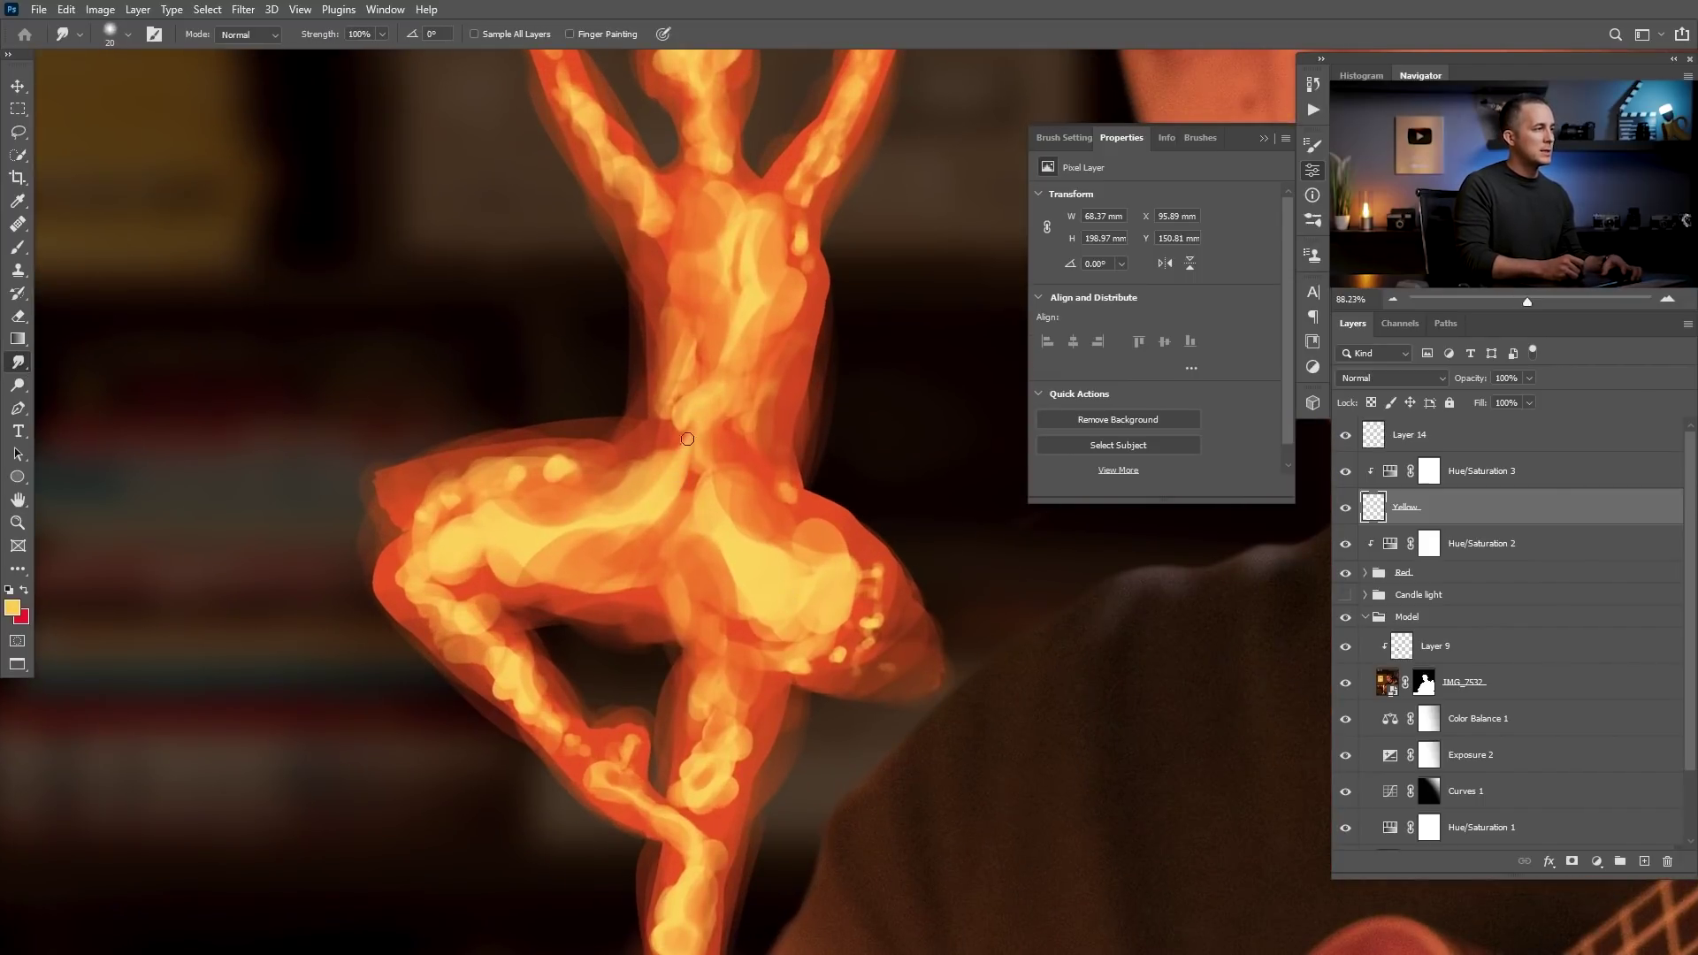
- Smudge the yellow highlights along the bent leg and down the standing leg to the toes on the Yellow layer
{"action": "mouse_move", "coordinate": [446, 528]}
{"action": "left_mouse_down"}
{"action": "mouse_move", "coordinate": [489, 509]}
{"action": "mouse_move", "coordinate": [443, 517]}
{"action": "mouse_move", "coordinate": [450, 496]}
{"action": "mouse_move", "coordinate": [467, 507]}
{"action": "mouse_move", "coordinate": [419, 542]}
{"action": "mouse_move", "coordinate": [409, 600]}
{"action": "mouse_move", "coordinate": [403, 576]}
{"action": "mouse_move", "coordinate": [431, 630]}
{"action": "mouse_move", "coordinate": [400, 609]}
{"action": "mouse_move", "coordinate": [450, 614]}
{"action": "mouse_move", "coordinate": [463, 566]}
{"action": "mouse_move", "coordinate": [457, 603]}
{"action": "mouse_move", "coordinate": [486, 570]}
{"action": "left_mouse_up"}
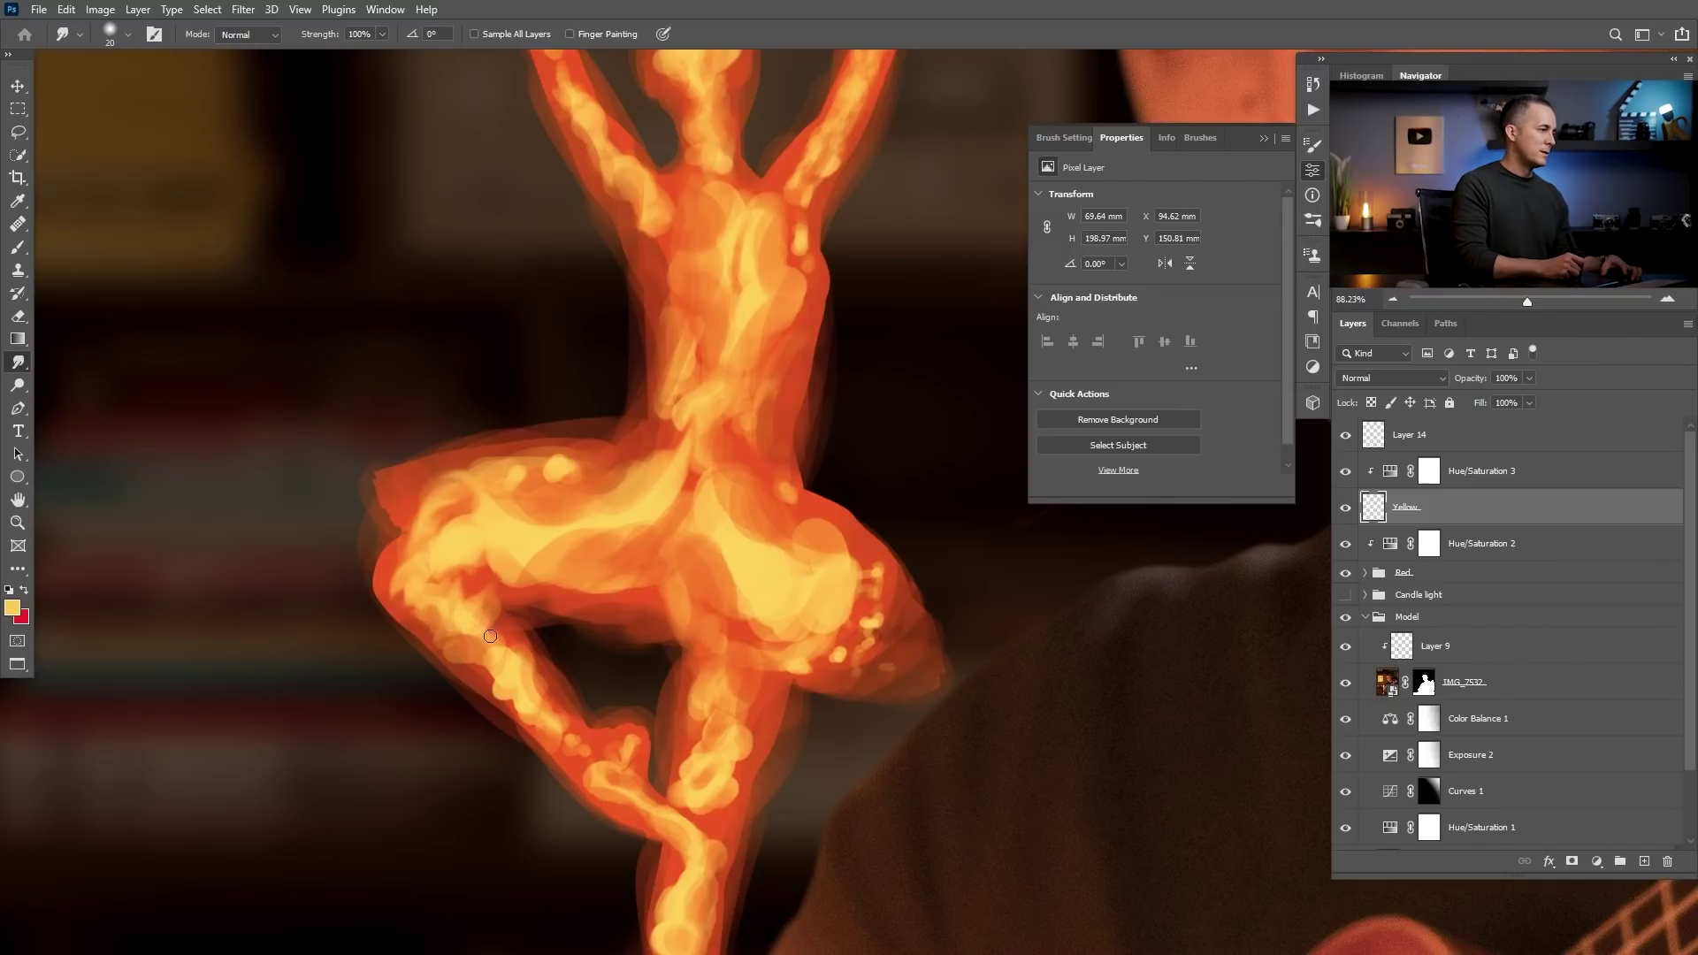
{"action": "left_click_drag", "start_coordinate": [543, 636], "coordinate": [522, 697]}
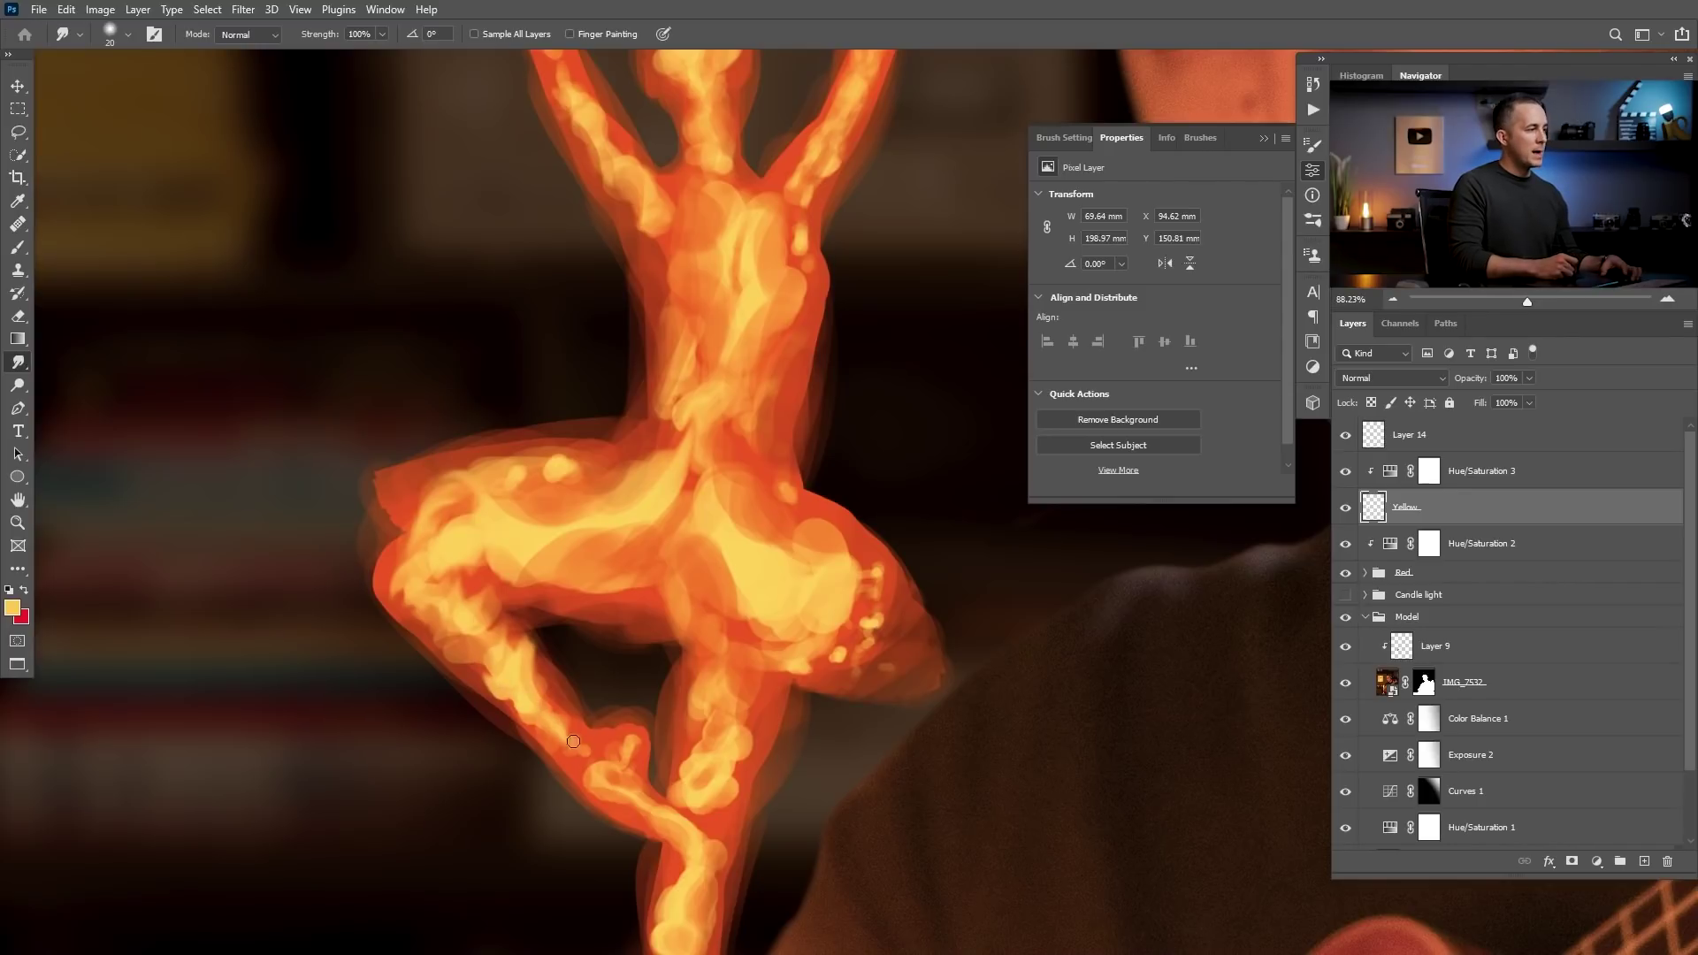
{"action": "left_click_drag", "start_coordinate": [663, 777], "coordinate": [584, 561]}
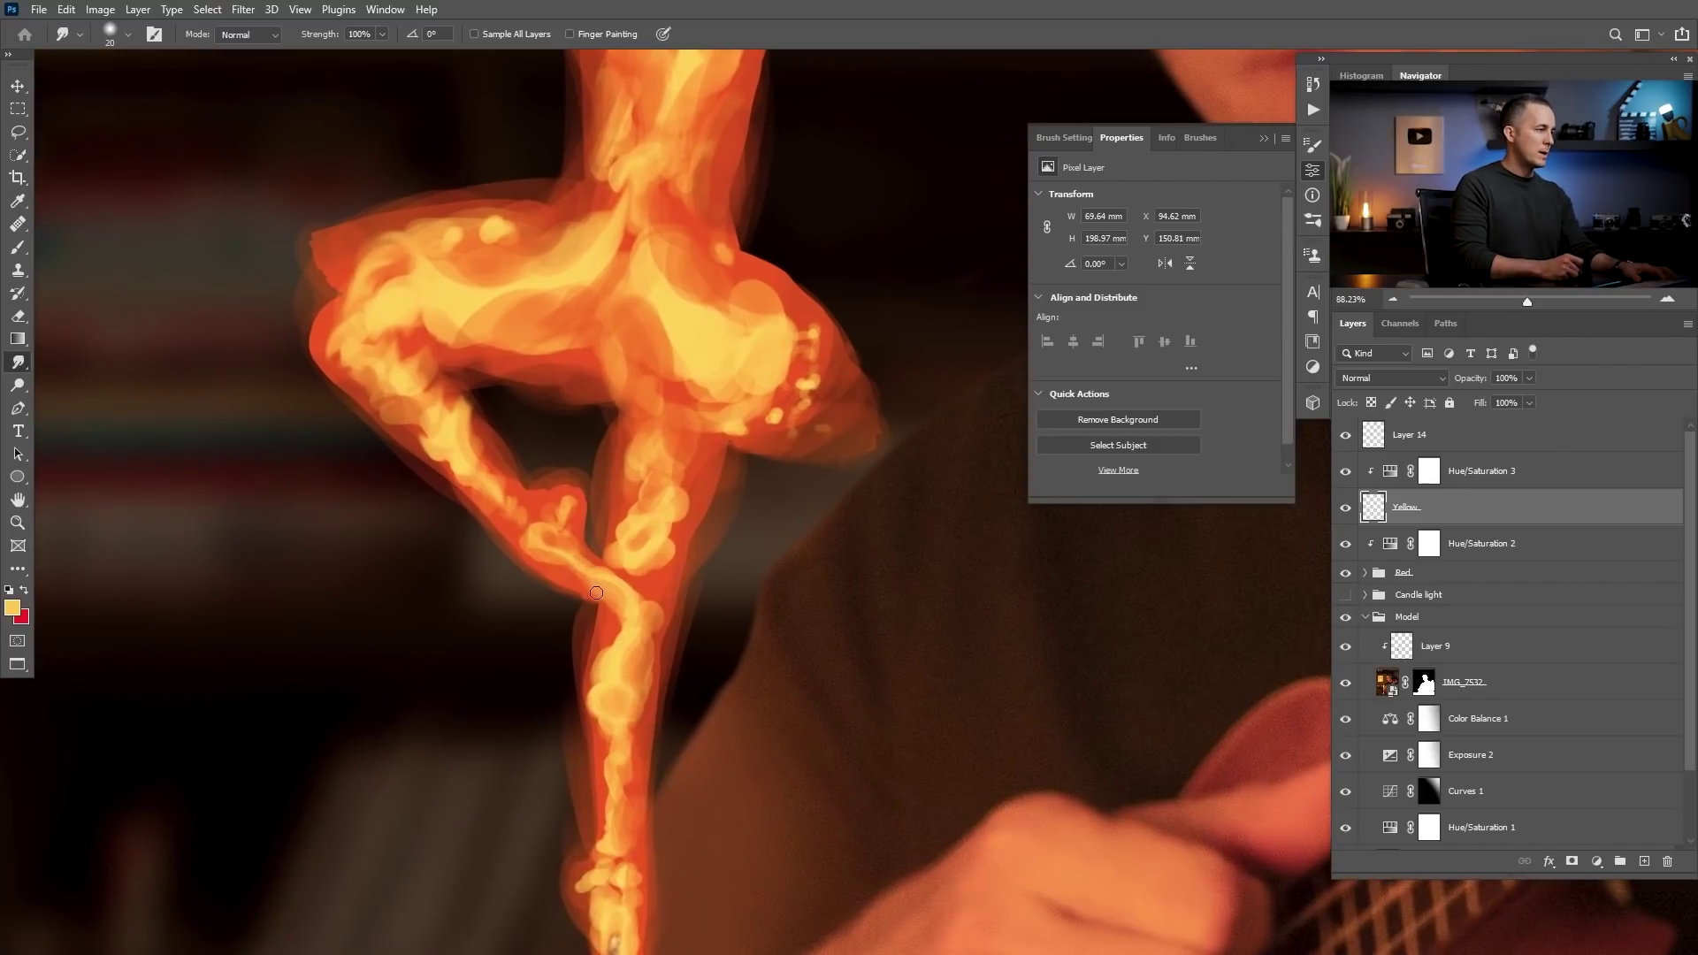
{"action": "mouse_move", "coordinate": [636, 521]}
{"action": "left_mouse_down"}
{"action": "mouse_move", "coordinate": [635, 466]}
{"action": "mouse_move", "coordinate": [679, 469]}
{"action": "left_mouse_up"}
{"action": "left_click_drag", "start_coordinate": [652, 686], "coordinate": [655, 595]}
{"action": "key", "text": "bracketright"}
{"action": "key", "text": "bracketright"}
{"action": "key", "text": "bracketright"}
{"action": "key", "text": "bracketright"}
{"action": "mouse_move", "coordinate": [626, 796]}
{"action": "left_mouse_down"}
{"action": "mouse_move", "coordinate": [649, 734]}
{"action": "mouse_move", "coordinate": [598, 770]}
{"action": "left_mouse_up"}
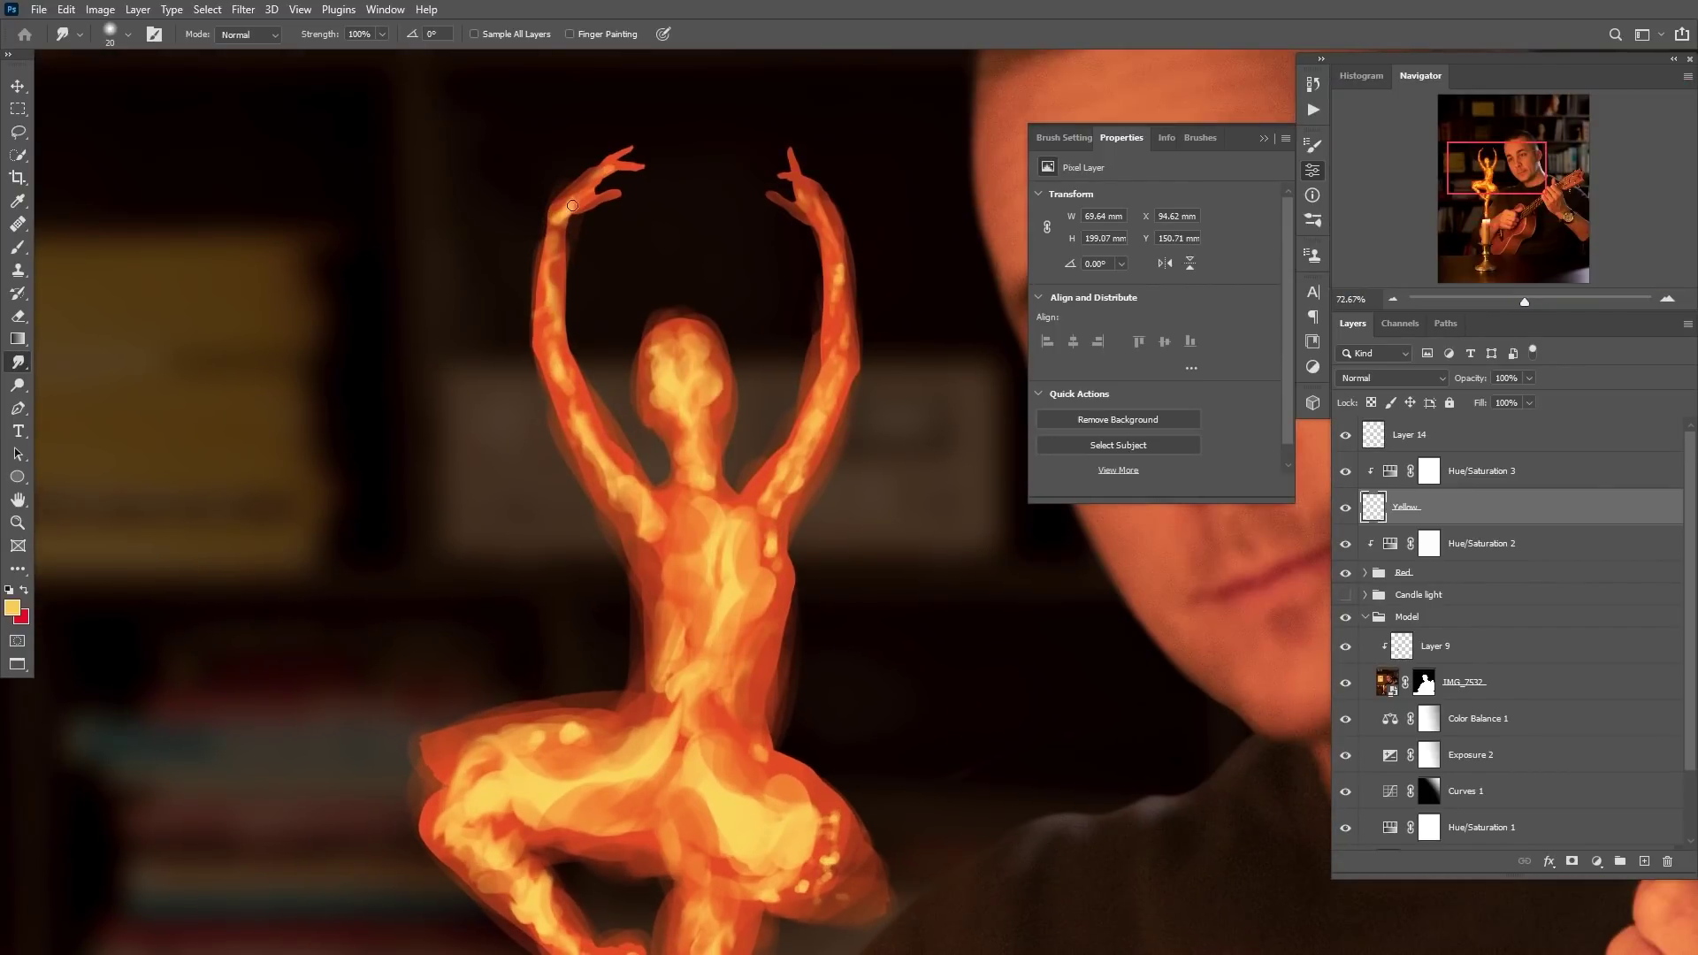
- Smudge the yellow on the raised hands, arms, head and torso into smooth flame-like streaks, enlarging the brush to 25
{"action": "left_click_drag", "start_coordinate": [572, 205], "coordinate": [582, 188]}
{"action": "left_click_drag", "start_coordinate": [838, 283], "coordinate": [836, 240]}
{"action": "key", "text": "bracketleft"}
{"action": "key", "text": "bracketright"}
{"action": "mouse_move", "coordinate": [676, 332]}
{"action": "left_mouse_down"}
{"action": "mouse_move", "coordinate": [708, 405]}
{"action": "mouse_move", "coordinate": [679, 446]}
{"action": "mouse_move", "coordinate": [701, 491]}
{"action": "mouse_move", "coordinate": [684, 543]}
{"action": "left_mouse_up"}
{"action": "key", "text": "bracketright"}
{"action": "left_click_drag", "start_coordinate": [690, 617], "coordinate": [688, 644]}
{"action": "left_click_drag", "start_coordinate": [770, 509], "coordinate": [765, 573]}
{"action": "key", "text": "bracketright"}
{"action": "left_click_drag", "start_coordinate": [694, 710], "coordinate": [671, 472]}
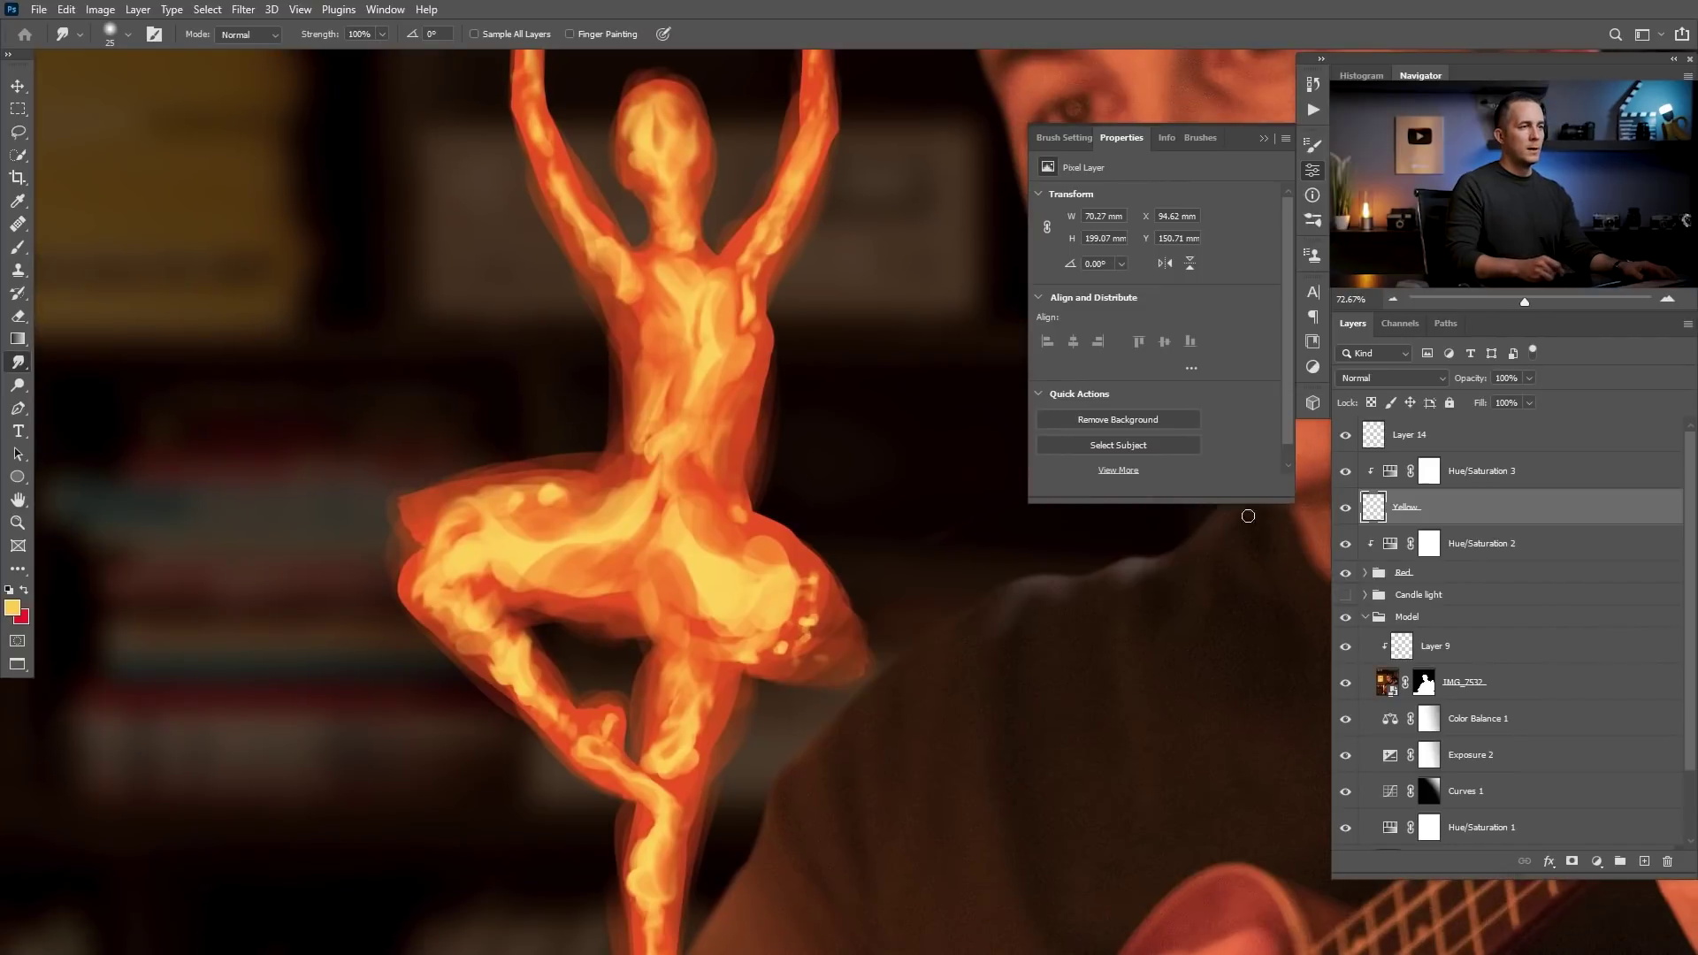
- Expand the Red group and toggle the Red layer's visibility to see what it contributes to the flame
{"action": "left_click", "coordinate": [1366, 573]}
{"action": "left_click", "coordinate": [1388, 606]}
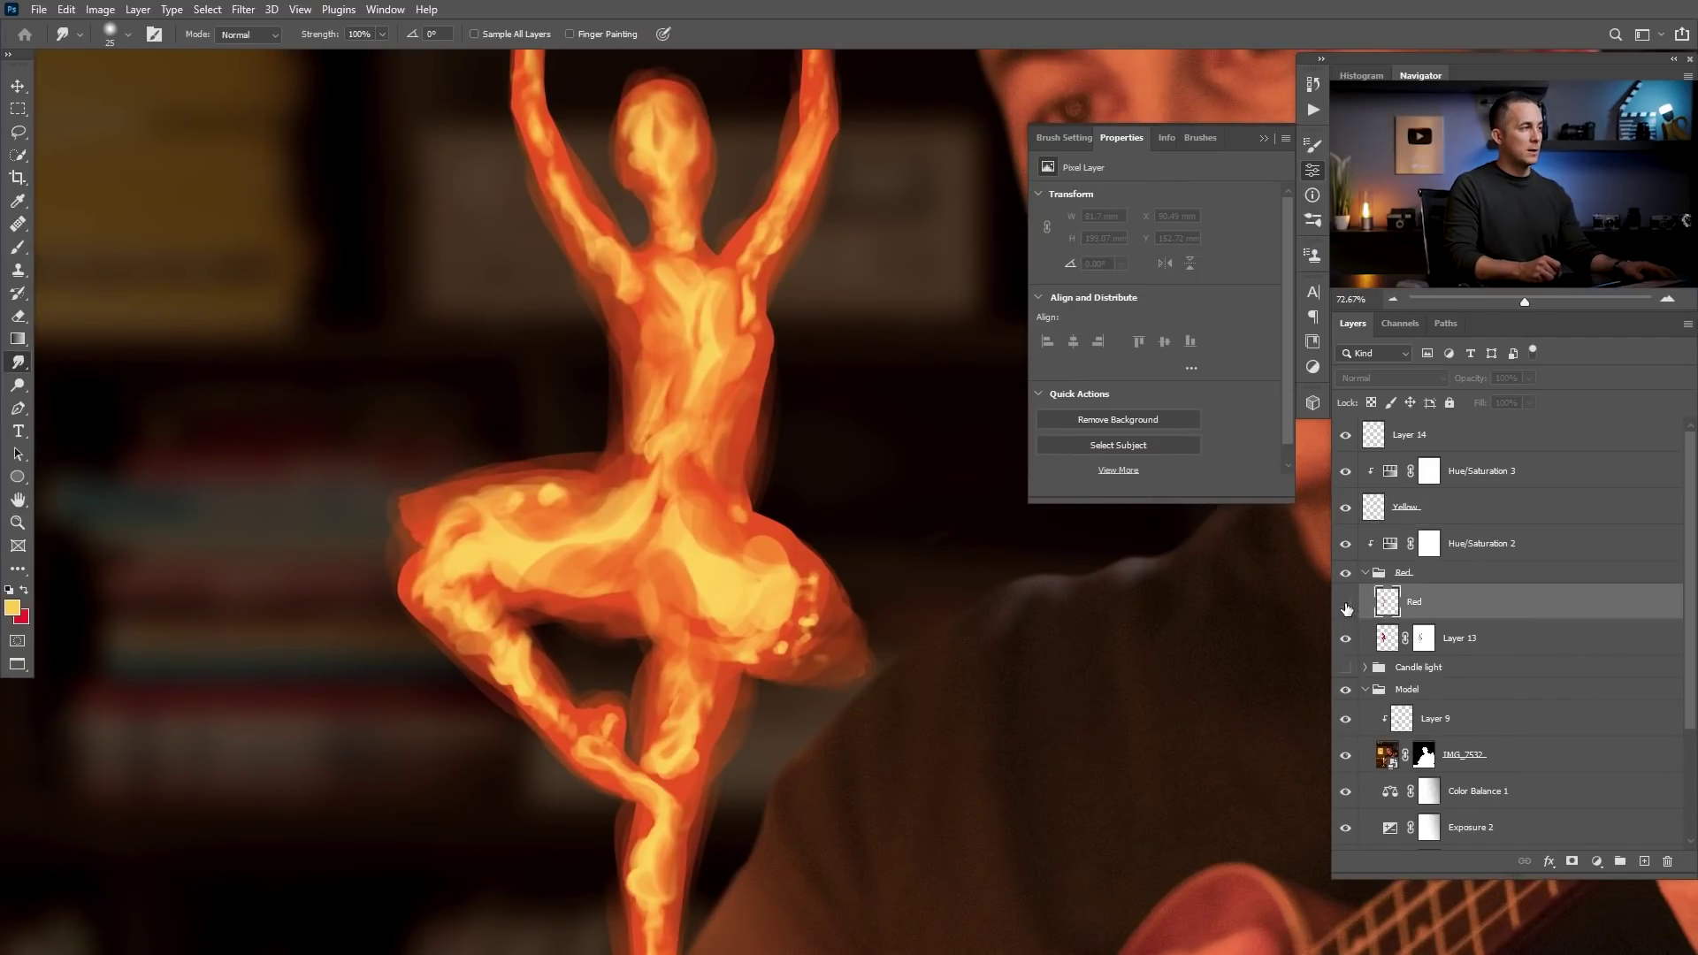
{"action": "left_click", "coordinate": [1344, 602]}
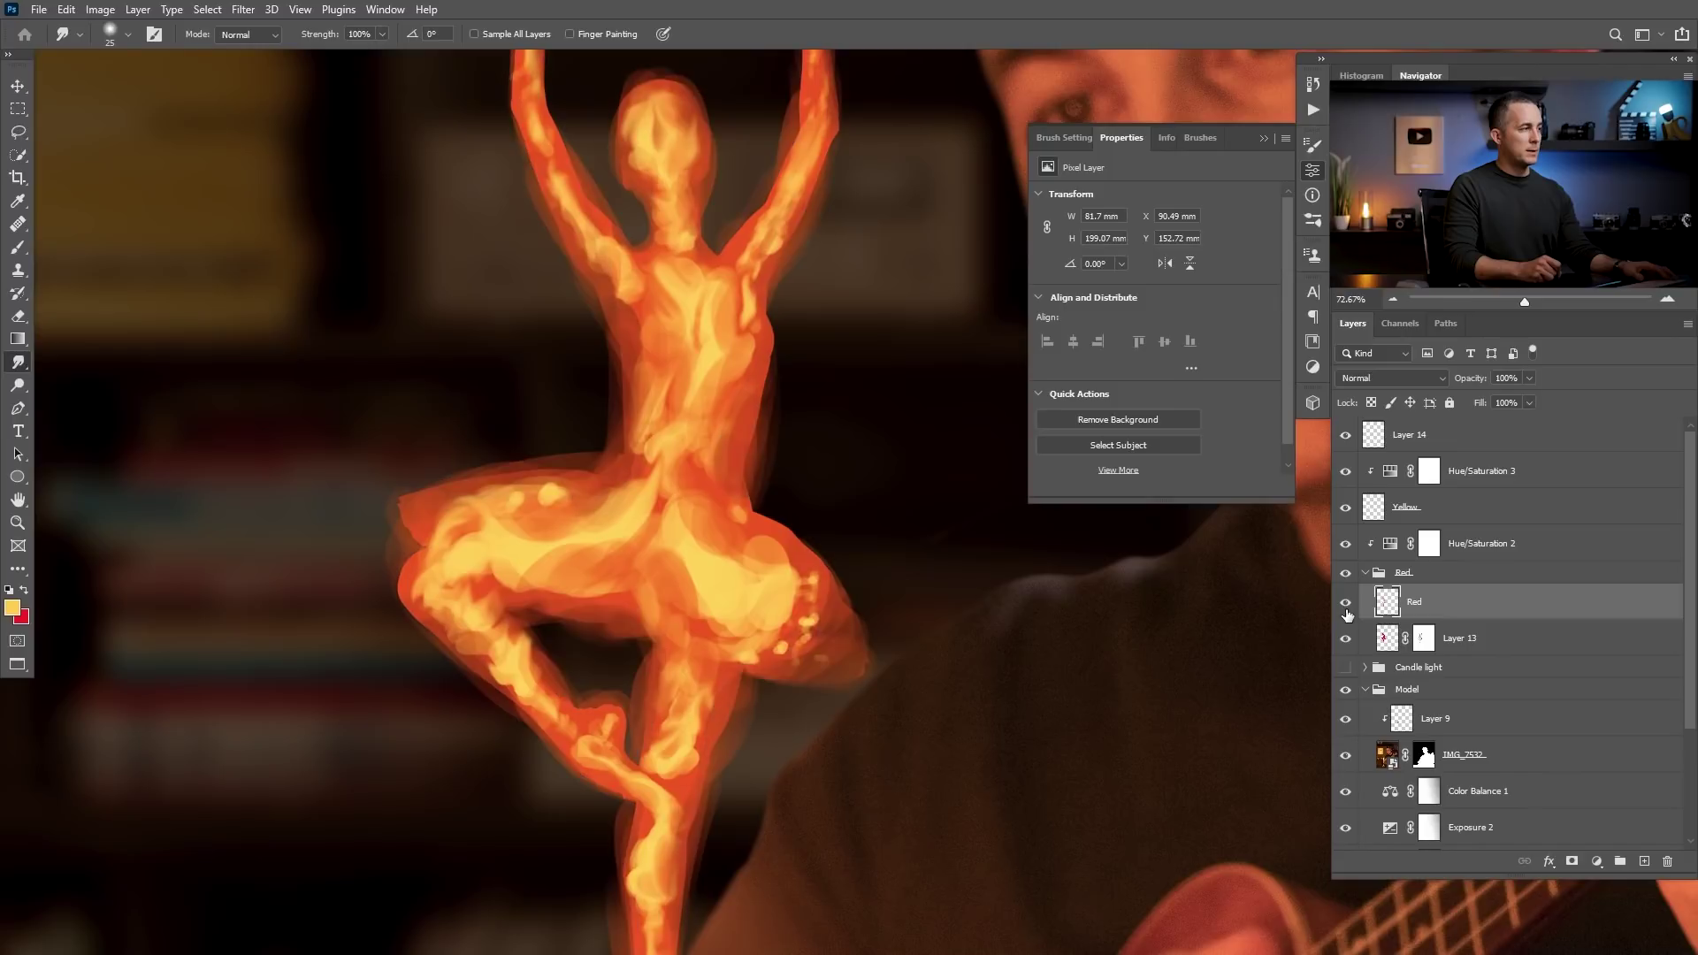
- Smudge the red edge of the ballerina's bent knee outward on Layer 13 in the Red group, using a smaller brush
{"action": "left_click", "coordinate": [1386, 637]}
{"action": "key", "text": "bracketright"}
{"action": "key", "text": "bracketright"}
{"action": "key", "text": "bracketright"}
{"action": "key", "text": "bracketright"}
{"action": "key", "text": "bracketright"}
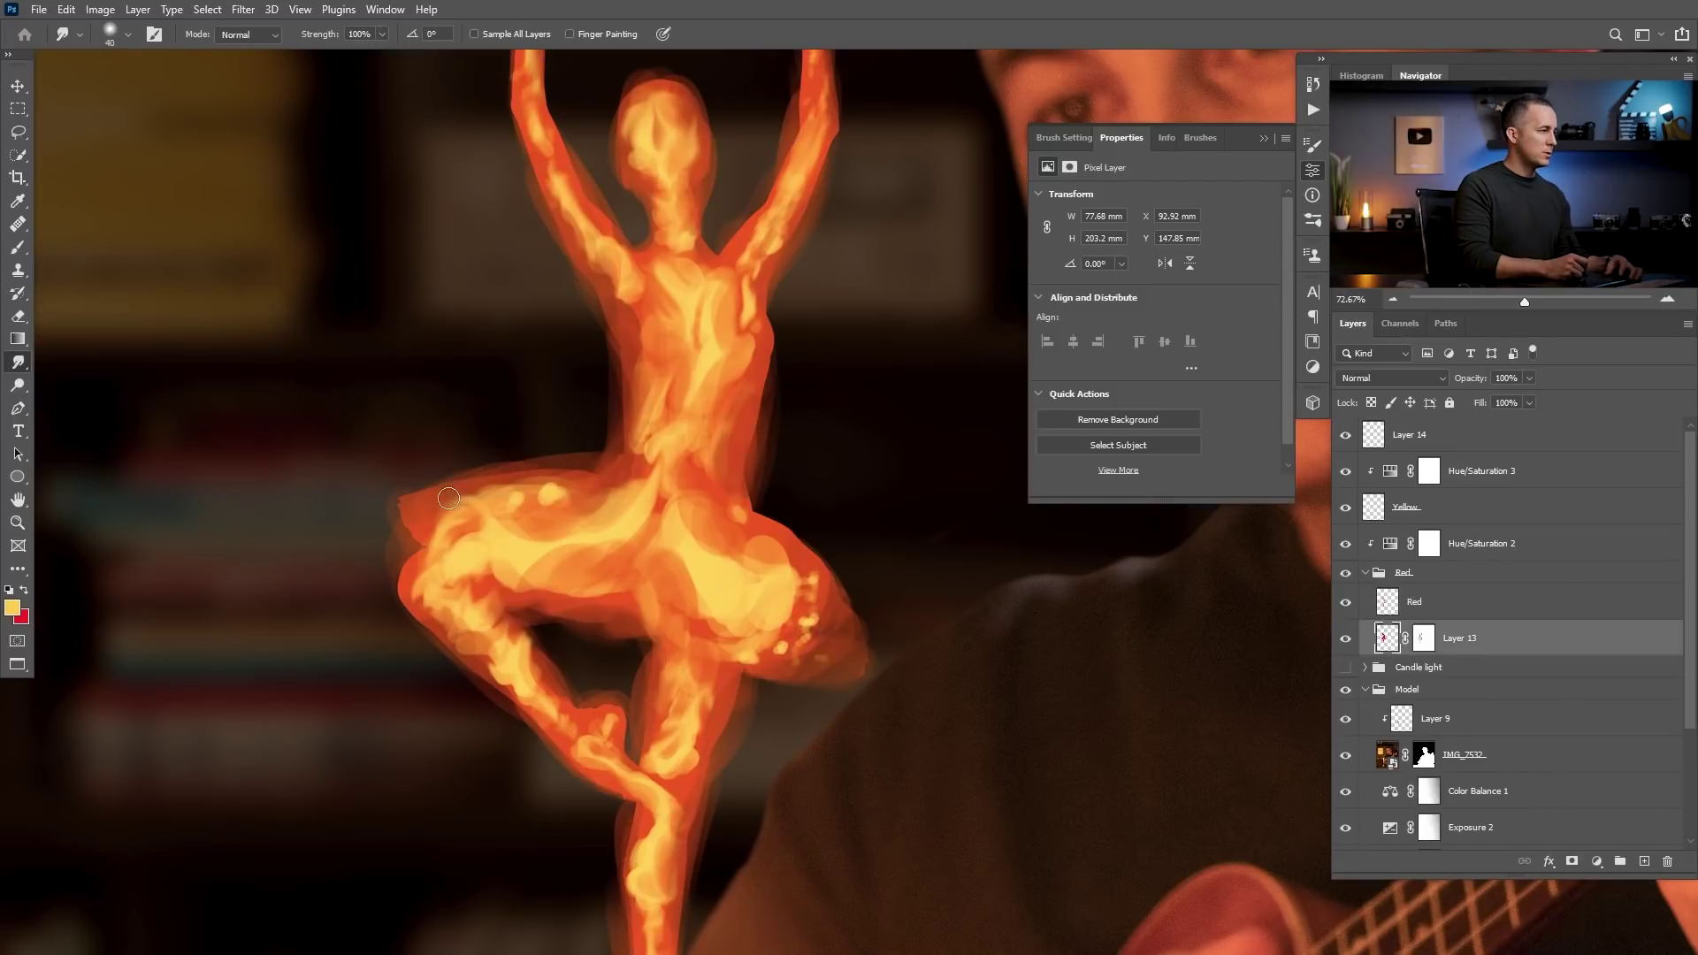
{"action": "key", "text": "bracketleft"}
{"action": "key", "text": "bracketleft"}
{"action": "left_click_drag", "start_coordinate": [402, 507], "coordinate": [421, 525]}
{"action": "key", "text": "bracketleft"}
{"action": "key", "text": "bracketleft"}
{"action": "key", "text": "bracketleft"}
{"action": "left_click_drag", "start_coordinate": [434, 504], "coordinate": [388, 536]}
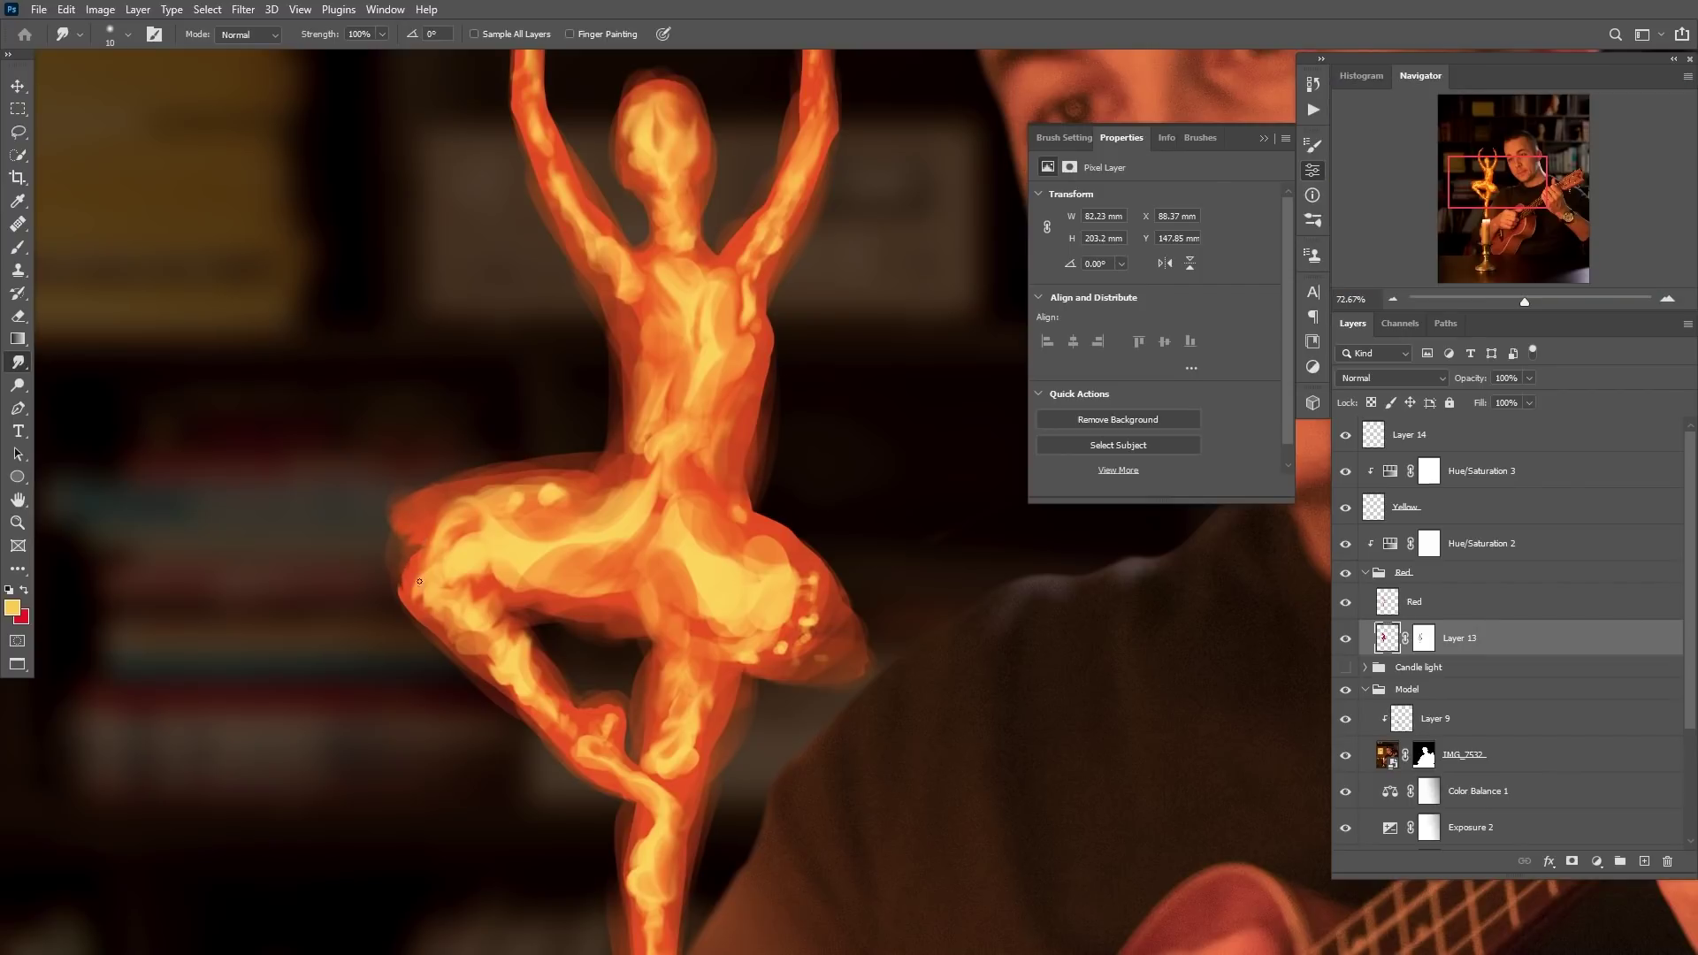
- Smudge the red outline of the figure on Layer 13 and pull the fingertips upward with a soft brush of varying size
{"action": "scroll", "coordinate": [718, 778], "scroll_direction": "down", "scroll_amount": 5}
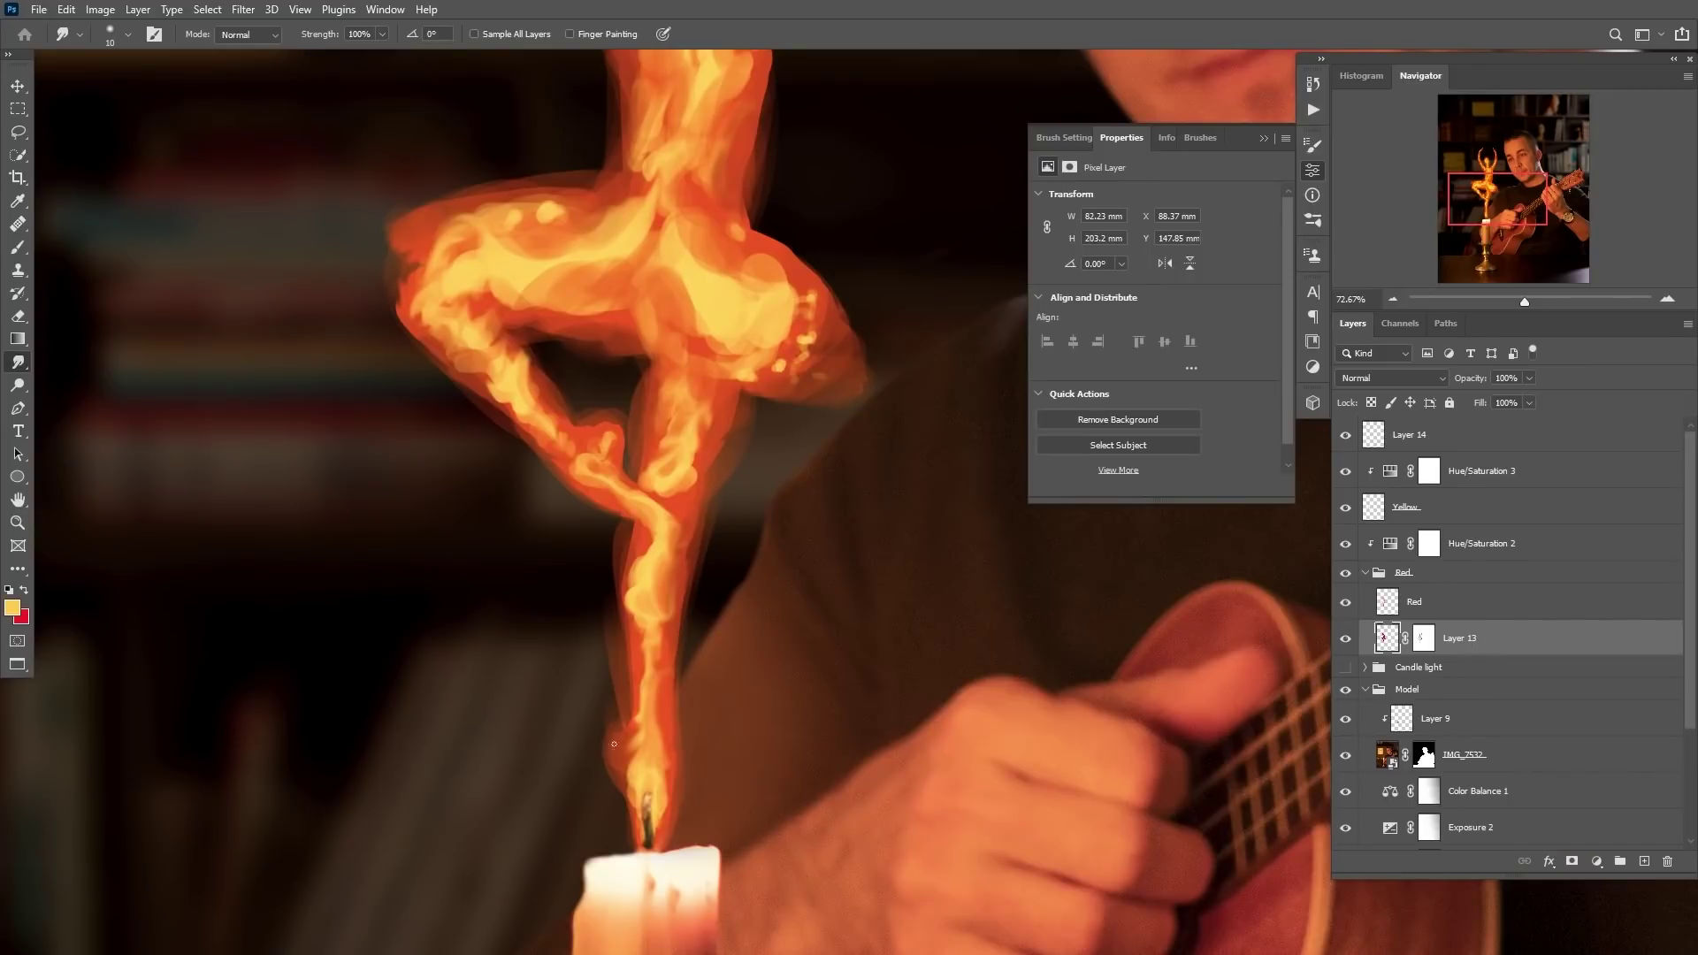
{"action": "scroll", "coordinate": [600, 426], "scroll_direction": "up", "scroll_amount": 4}
{"action": "key", "text": "bracketright"}
{"action": "key", "text": "bracketright"}
{"action": "key", "text": "bracketright"}
{"action": "key", "text": "bracketleft"}
{"action": "key", "text": "bracketleft"}
{"action": "key", "text": "bracketleft"}
{"action": "scroll", "coordinate": [565, 307], "scroll_direction": "up", "scroll_amount": 5}
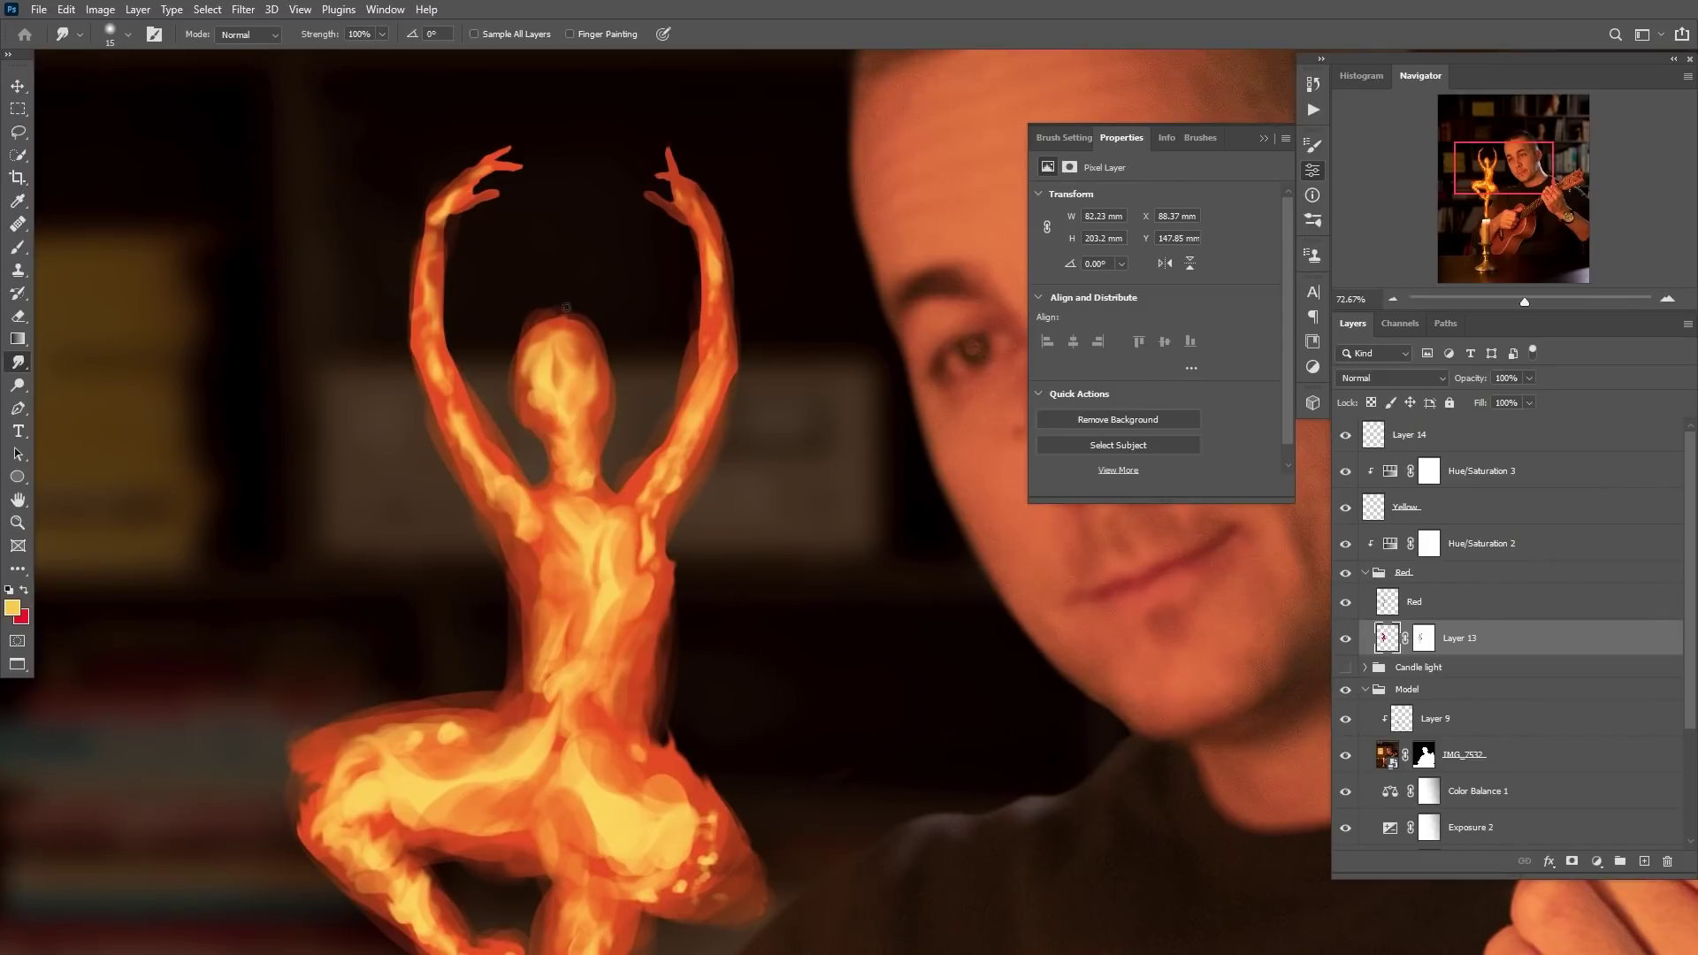
{"action": "key", "text": "bracketright"}
{"action": "key", "text": "bracketright"}
{"action": "key", "text": "bracketright"}
{"action": "left_click_drag", "start_coordinate": [501, 163], "coordinate": [511, 141]}
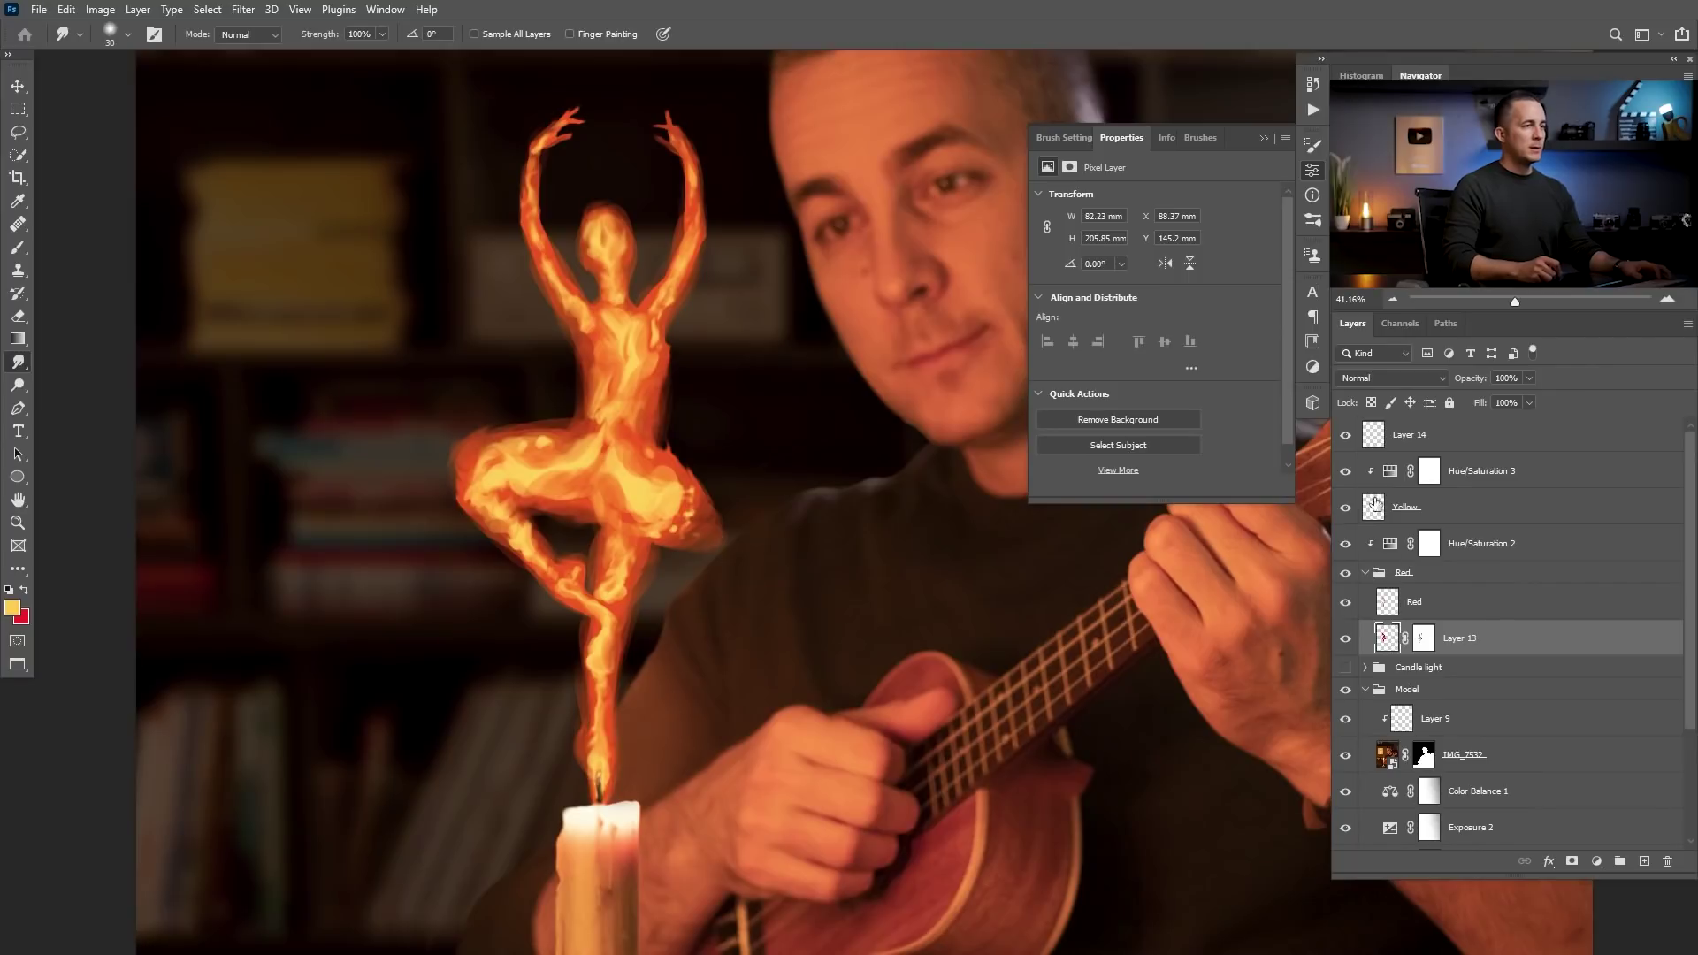
- Return to the Yellow layer and smudge the yellow on the upper part of the standing leg with a size 25 brush
{"action": "left_click", "coordinate": [1374, 507]}
{"action": "key", "text": "b"}
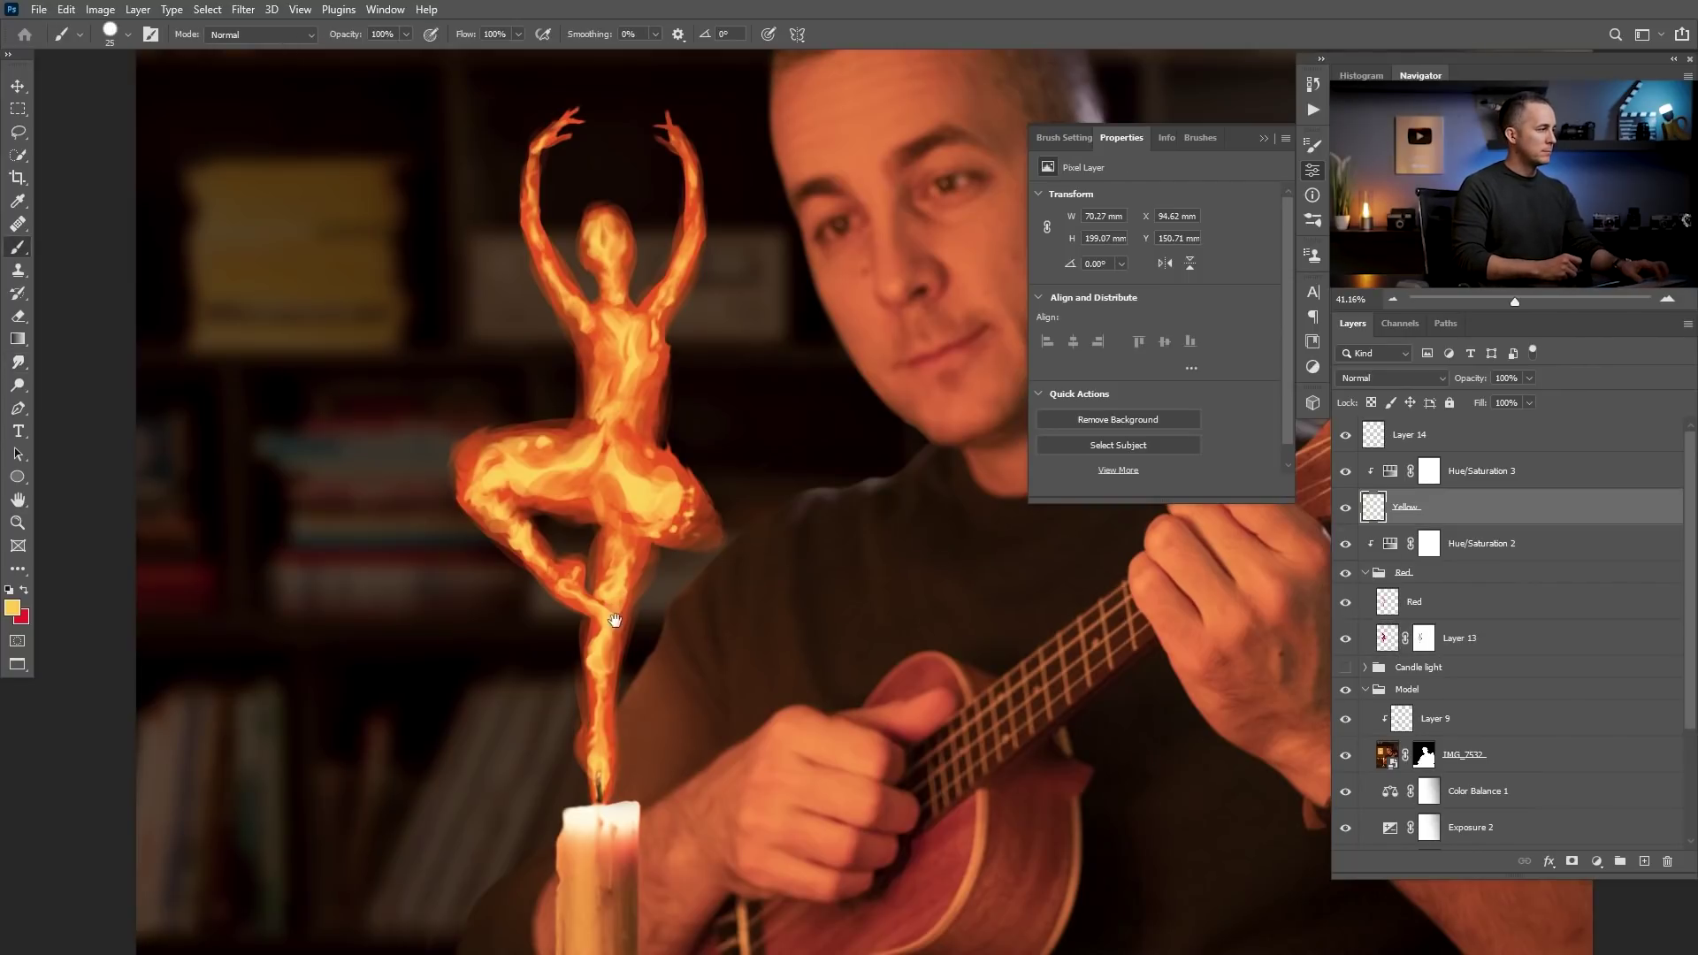
{"action": "scroll", "coordinate": [619, 601], "scroll_direction": "up", "scroll_amount": 2}
{"action": "key", "text": "bracketright"}
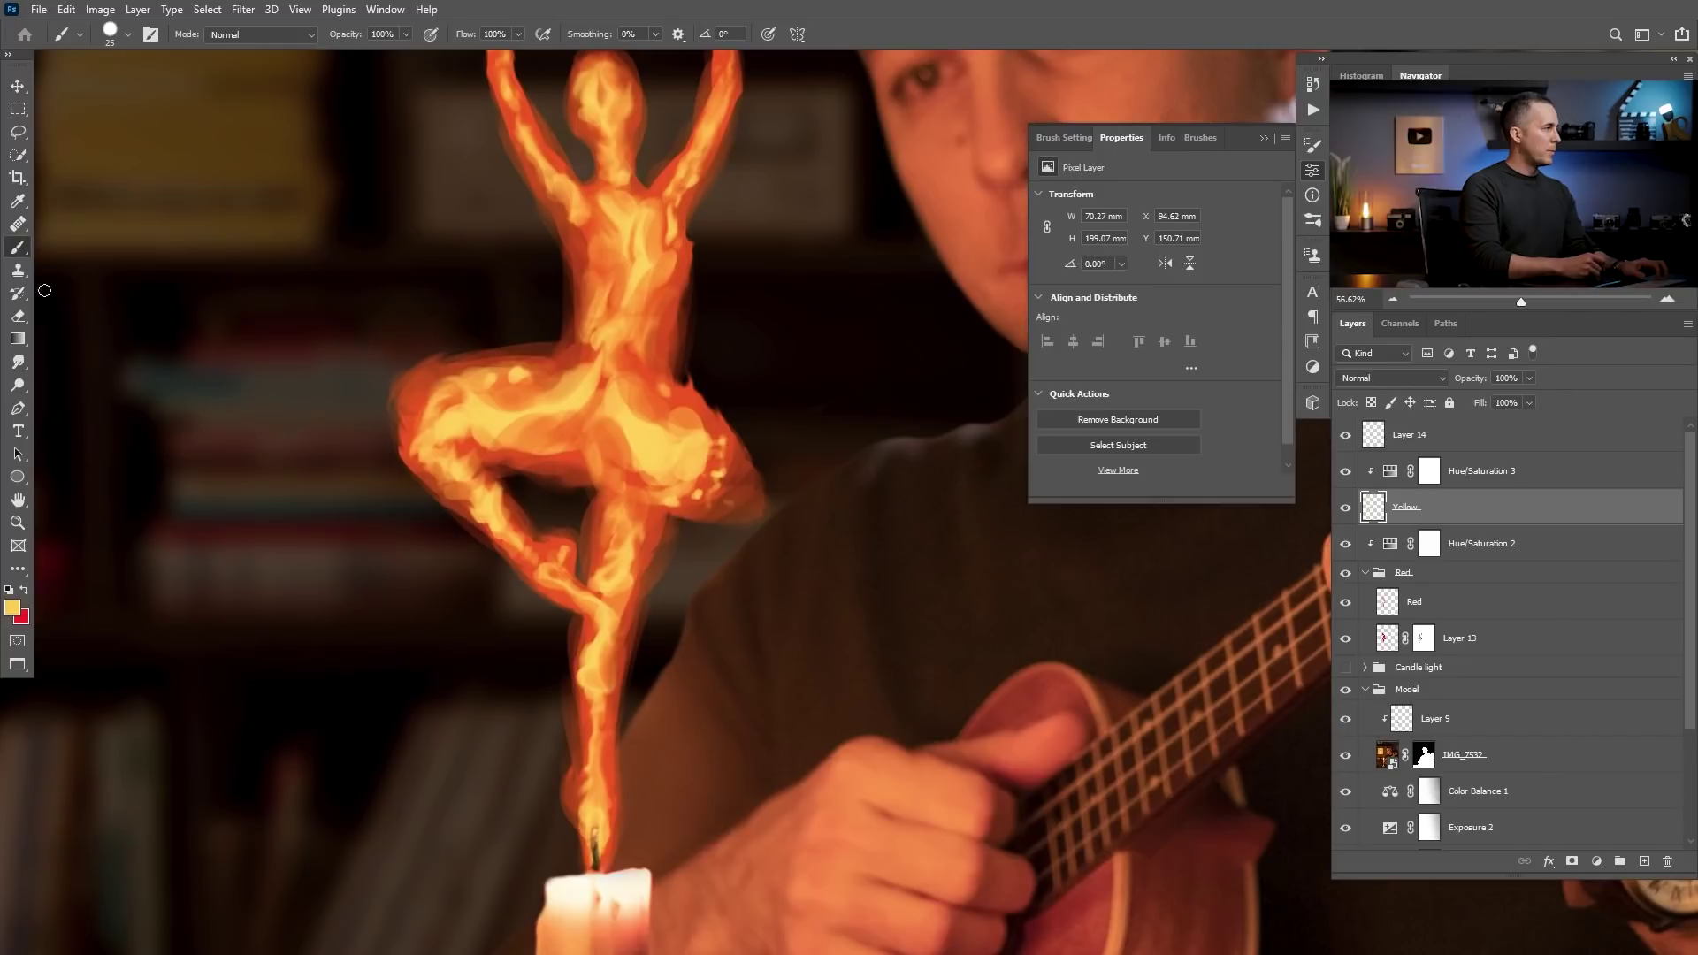
{"action": "left_click", "coordinate": [18, 362]}
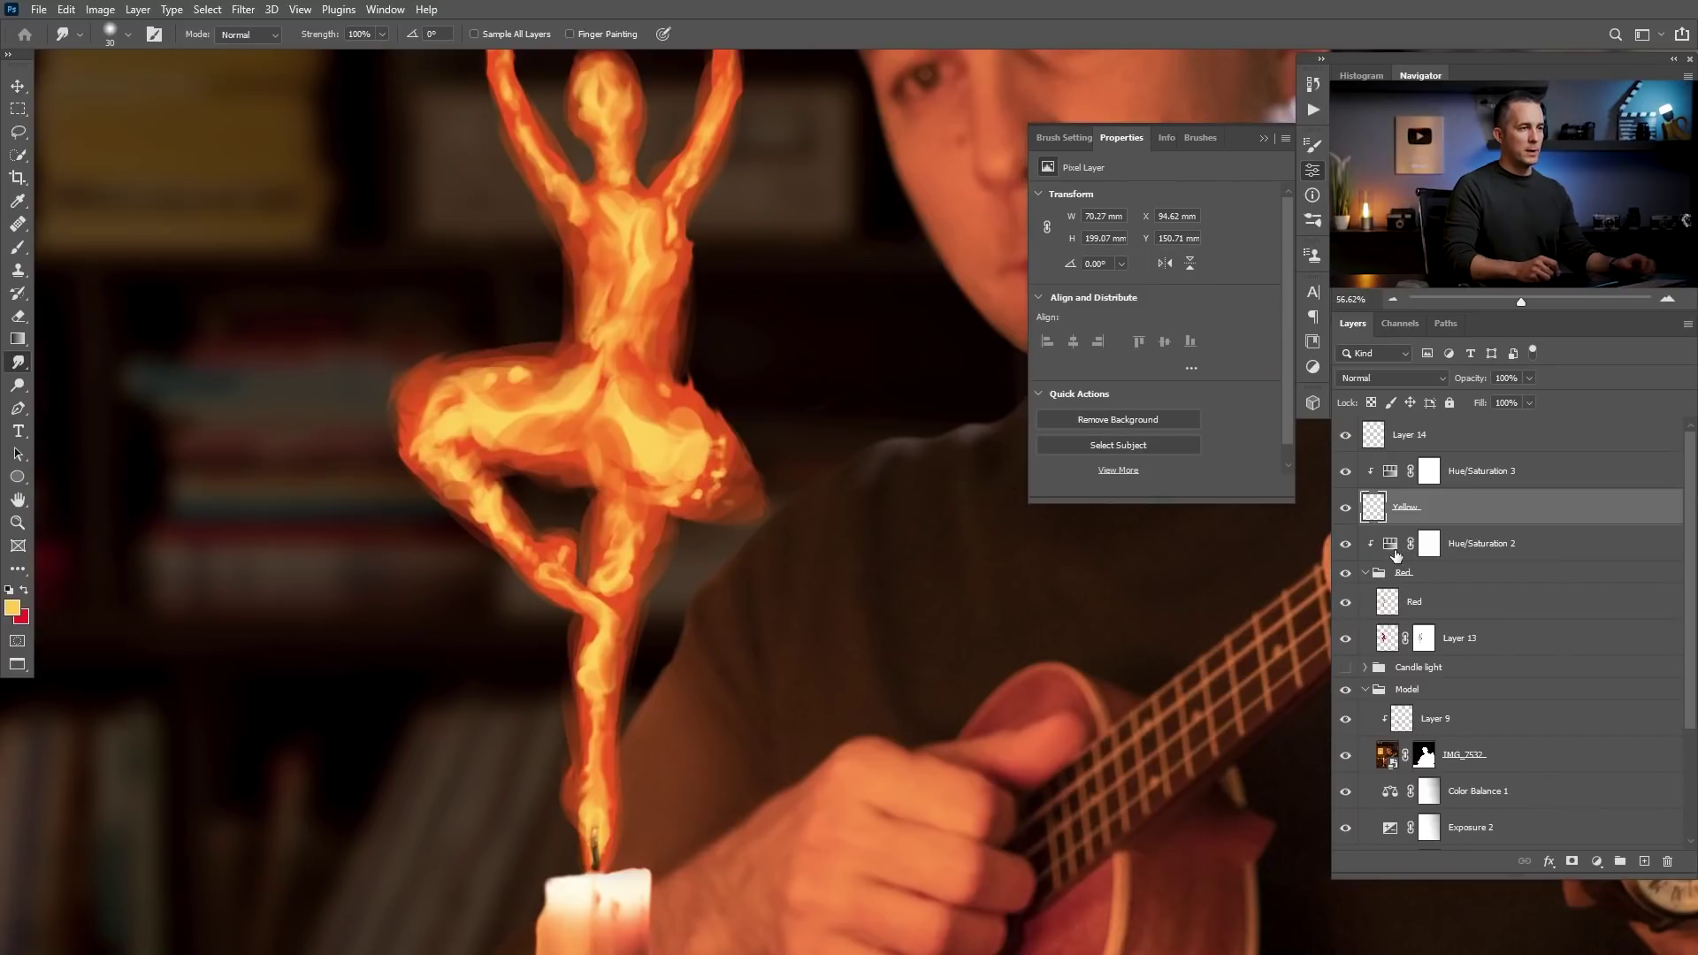
{"action": "left_click_drag", "start_coordinate": [613, 603], "coordinate": [620, 611]}
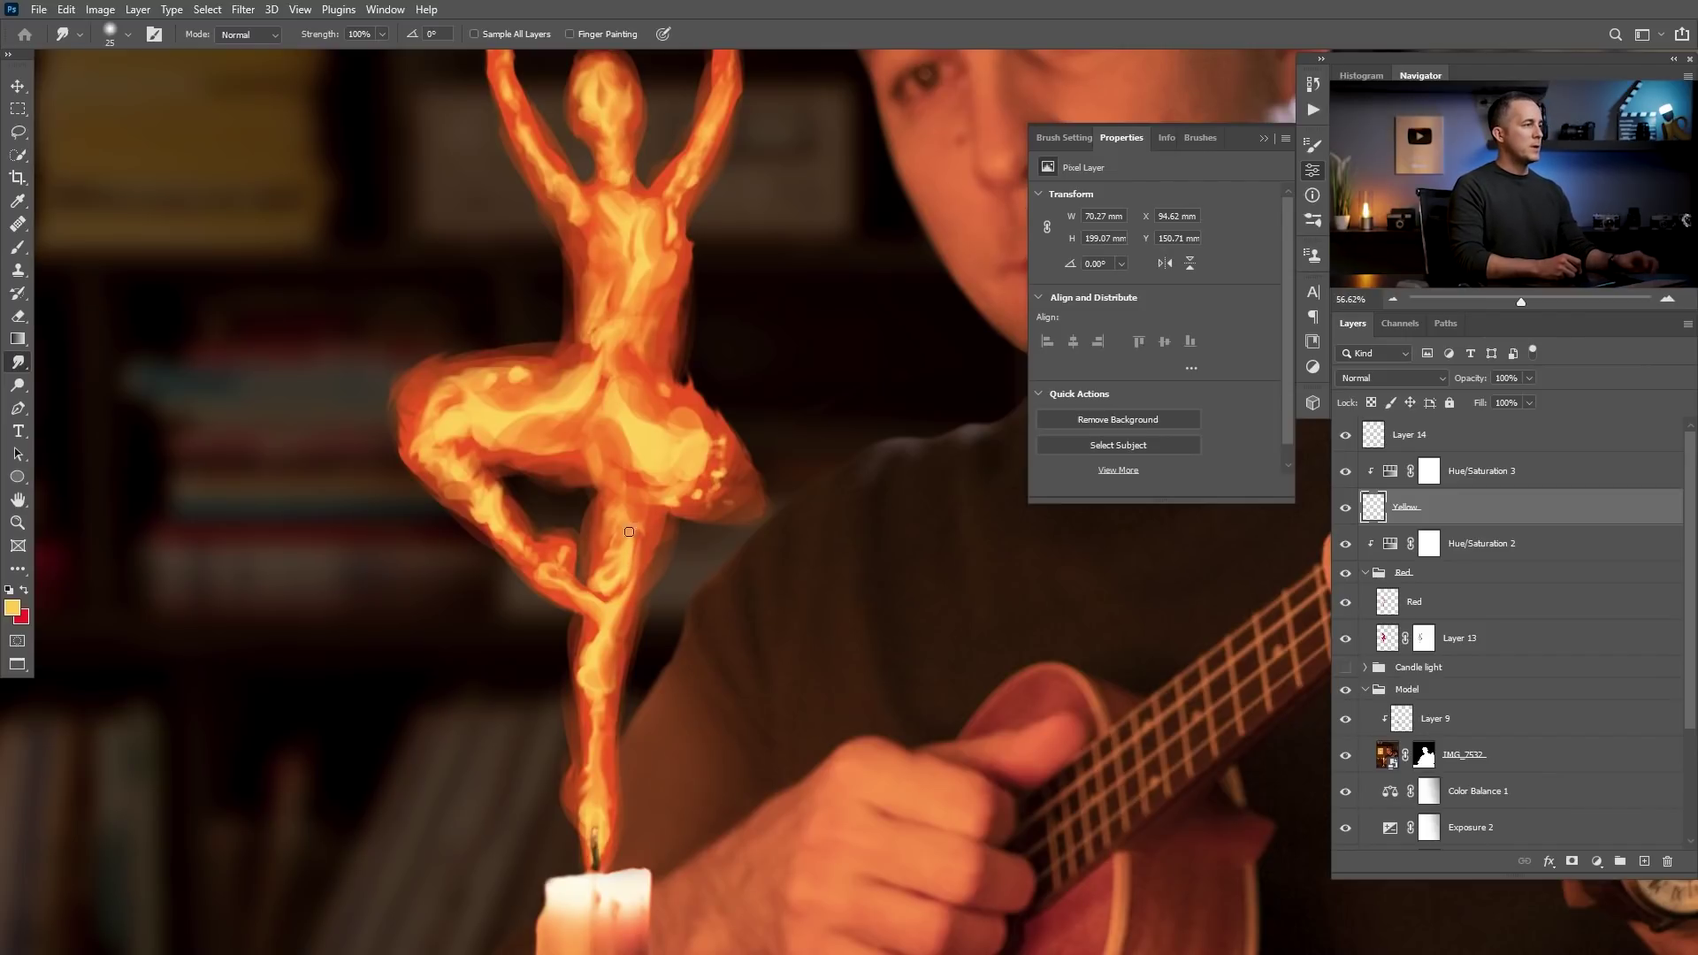
- Add a new layer above Layer 14 and set its blend mode to Linear Dodge (Add)
{"action": "scroll", "coordinate": [619, 530], "scroll_direction": "down", "scroll_amount": 6}
{"action": "scroll", "coordinate": [613, 481], "scroll_direction": "up", "scroll_amount": 1}
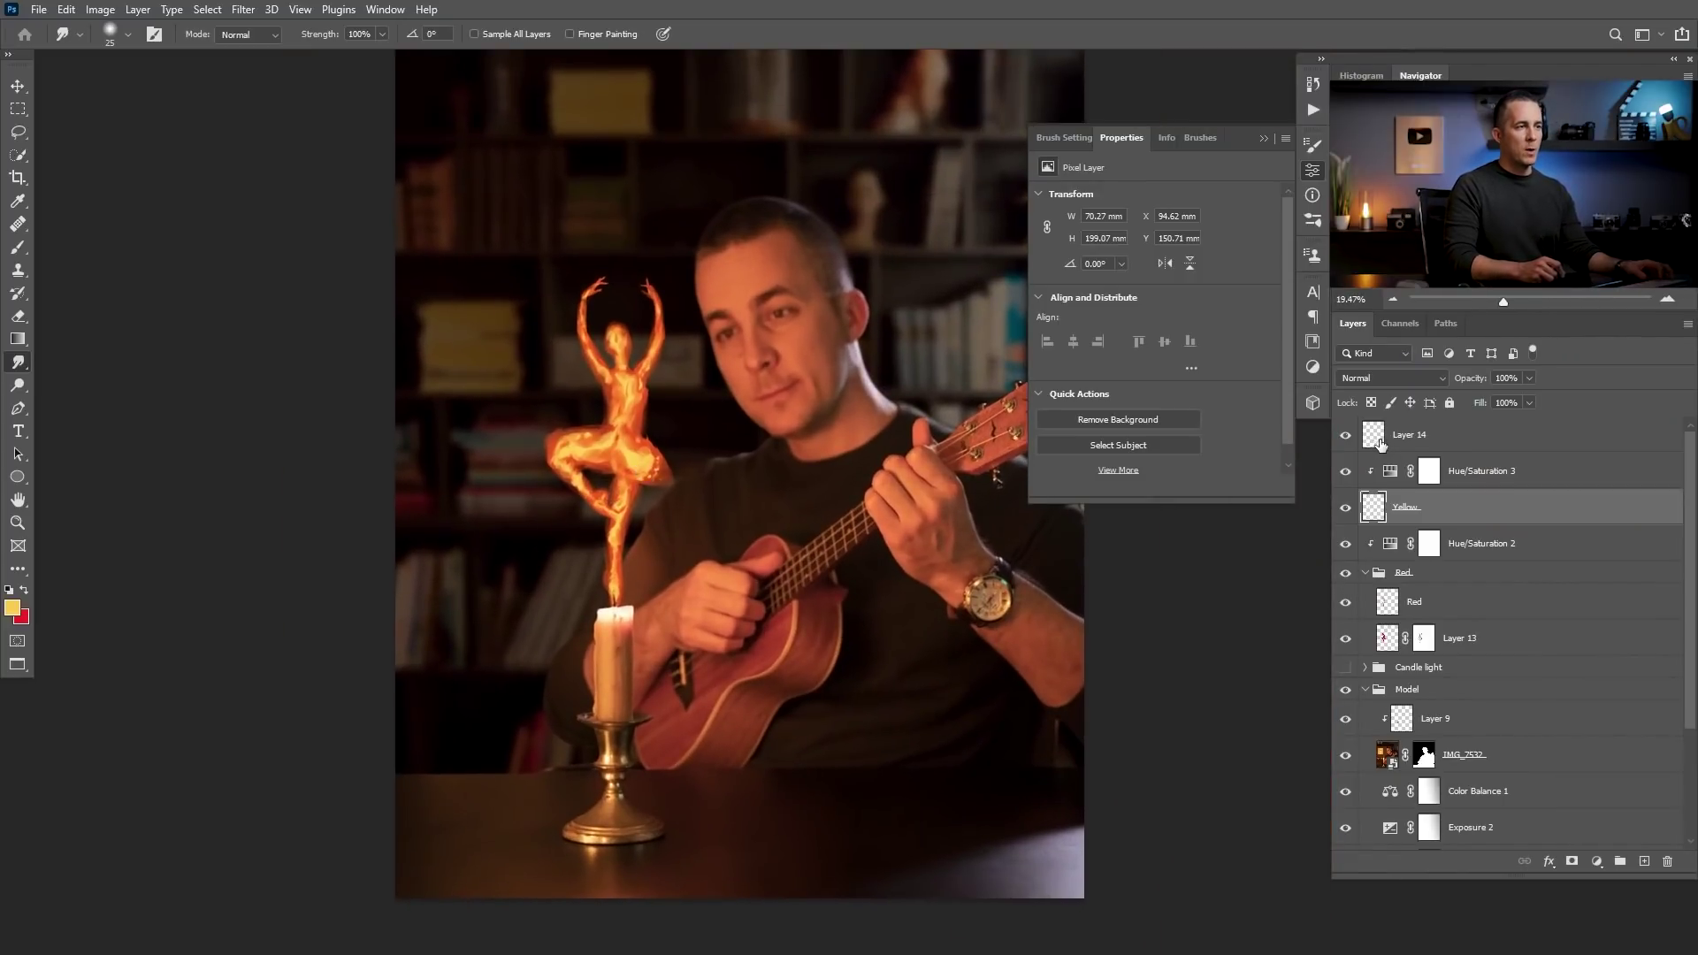
{"action": "left_click", "coordinate": [1381, 444]}
{"action": "left_click", "coordinate": [1644, 861]}
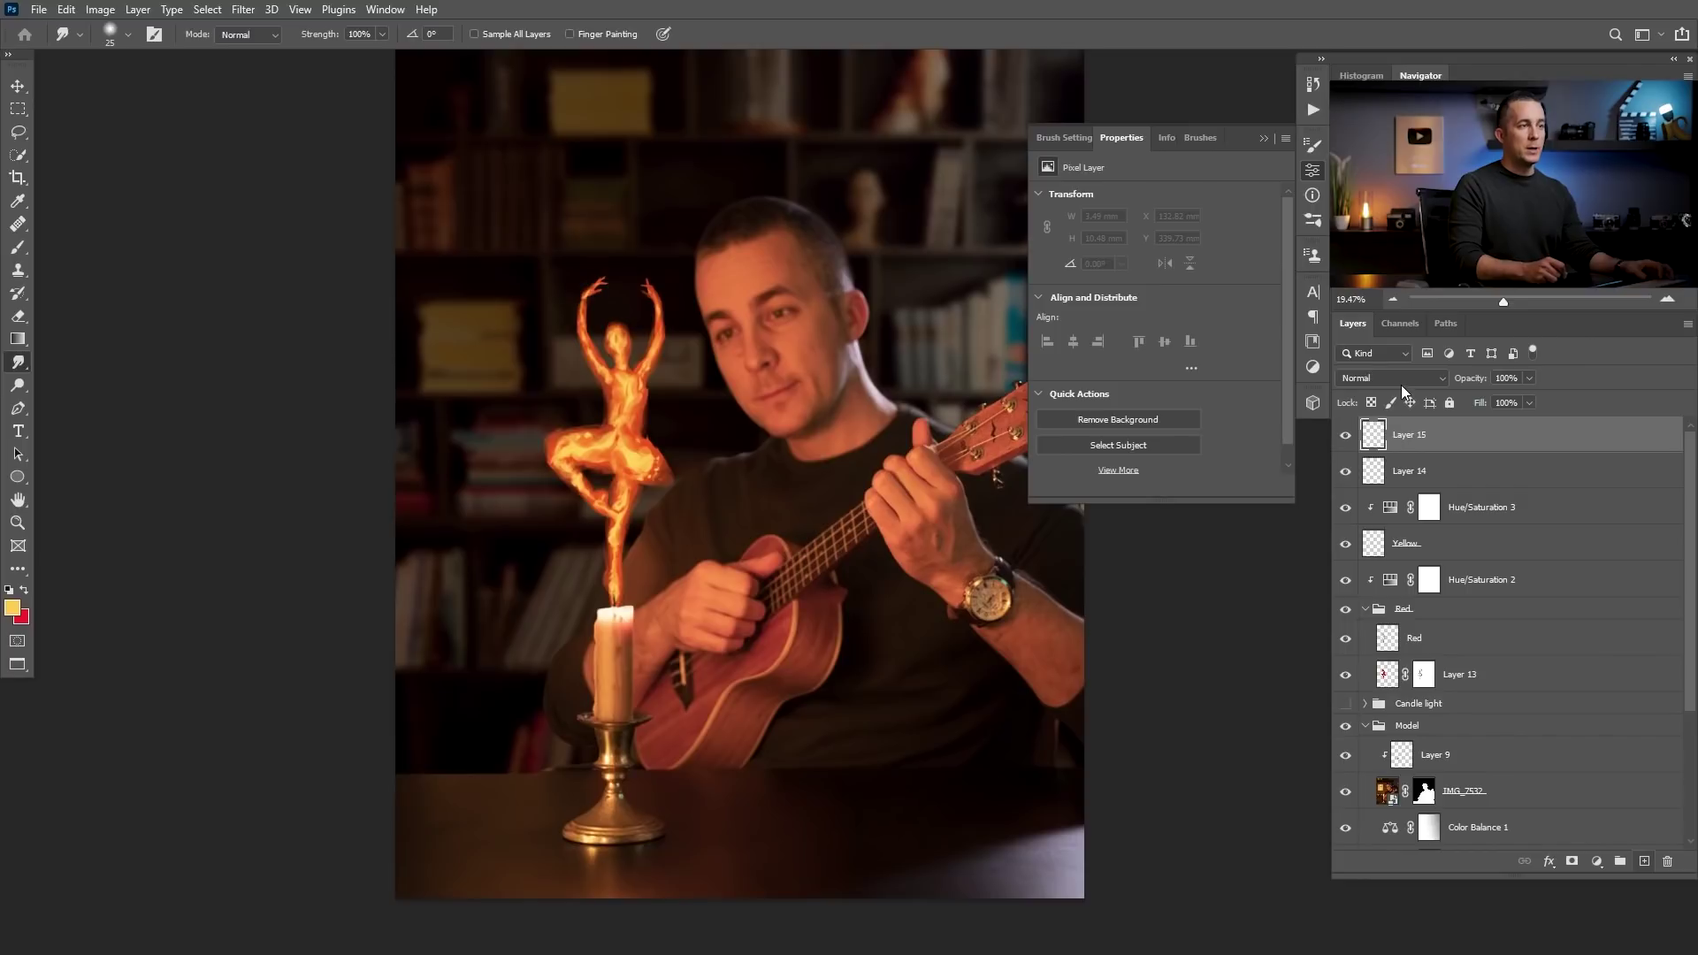
{"action": "left_click", "coordinate": [1401, 384]}
{"action": "left_click", "coordinate": [1380, 546]}
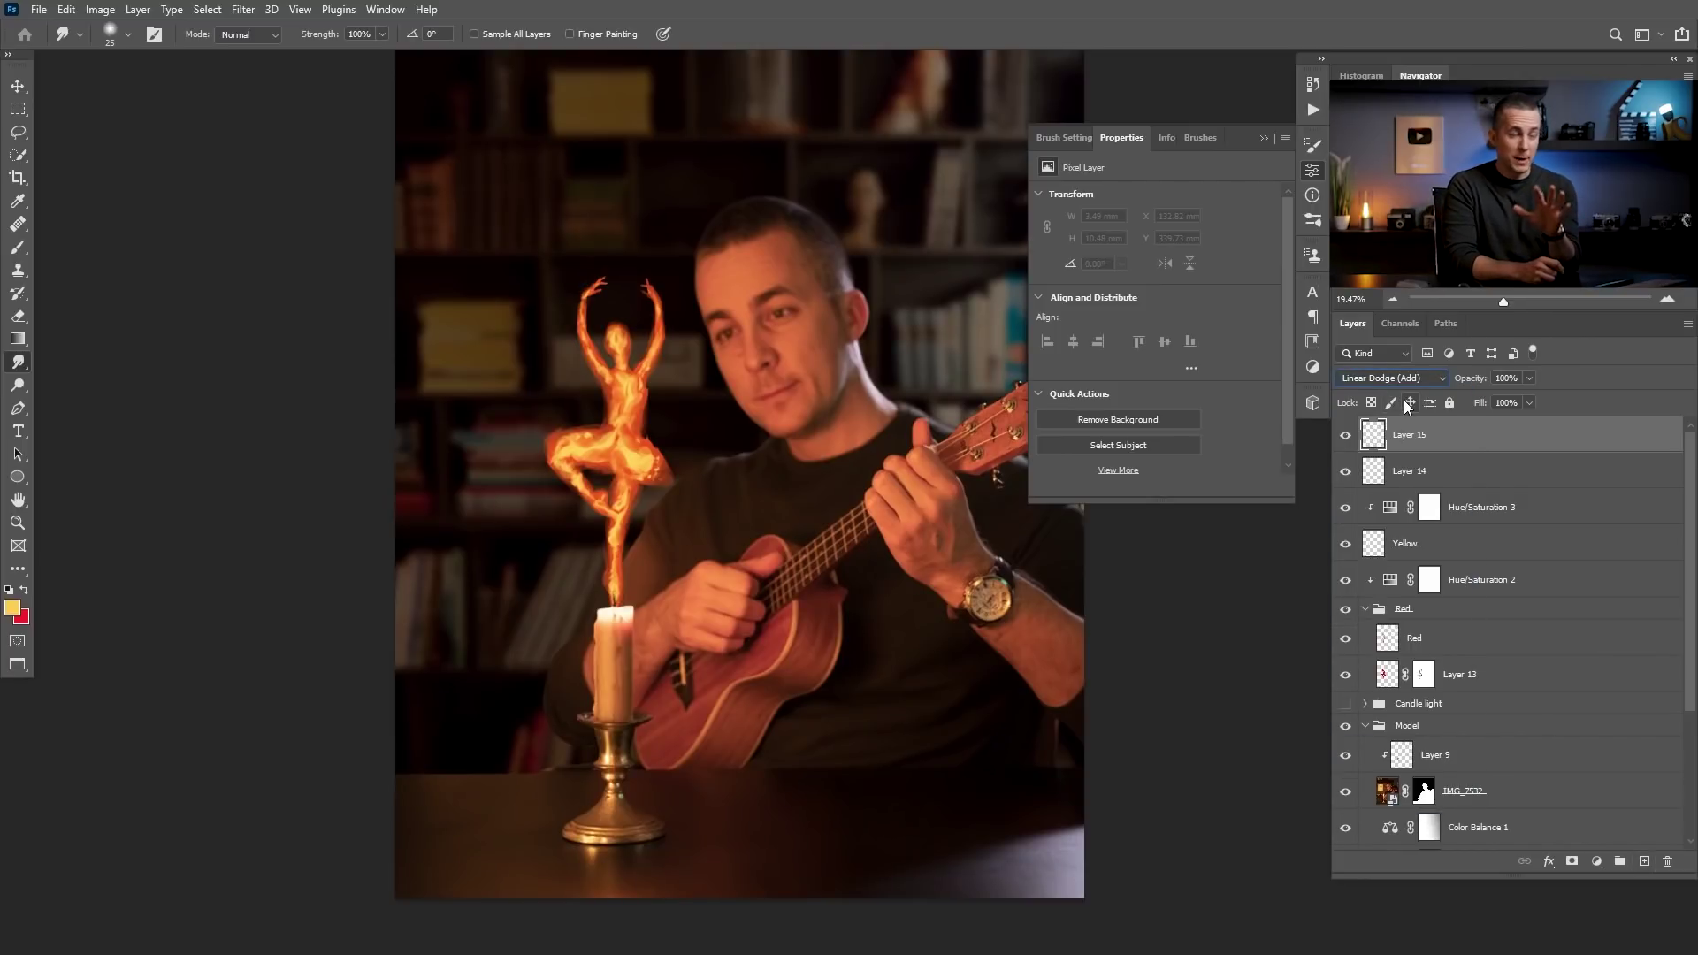
- Use yellow #fccd51 as the foreground colour
{"action": "left_click", "coordinate": [13, 609]}
{"action": "left_click", "coordinate": [1182, 416]}
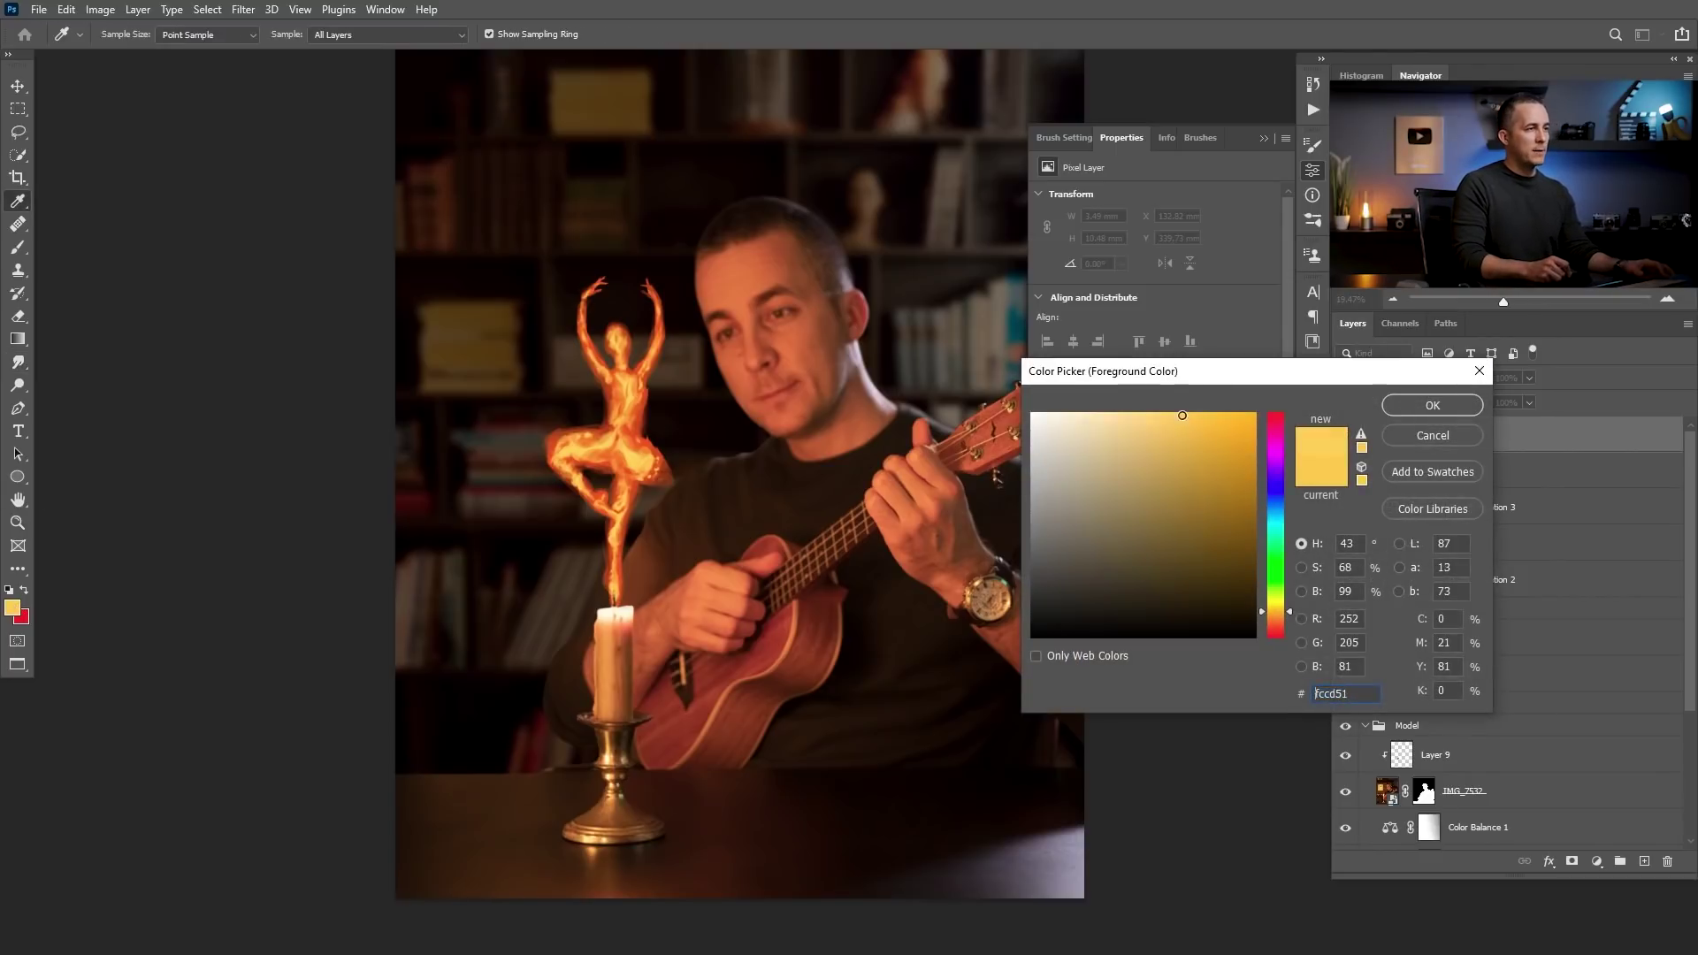
{"action": "left_click", "coordinate": [1390, 412]}
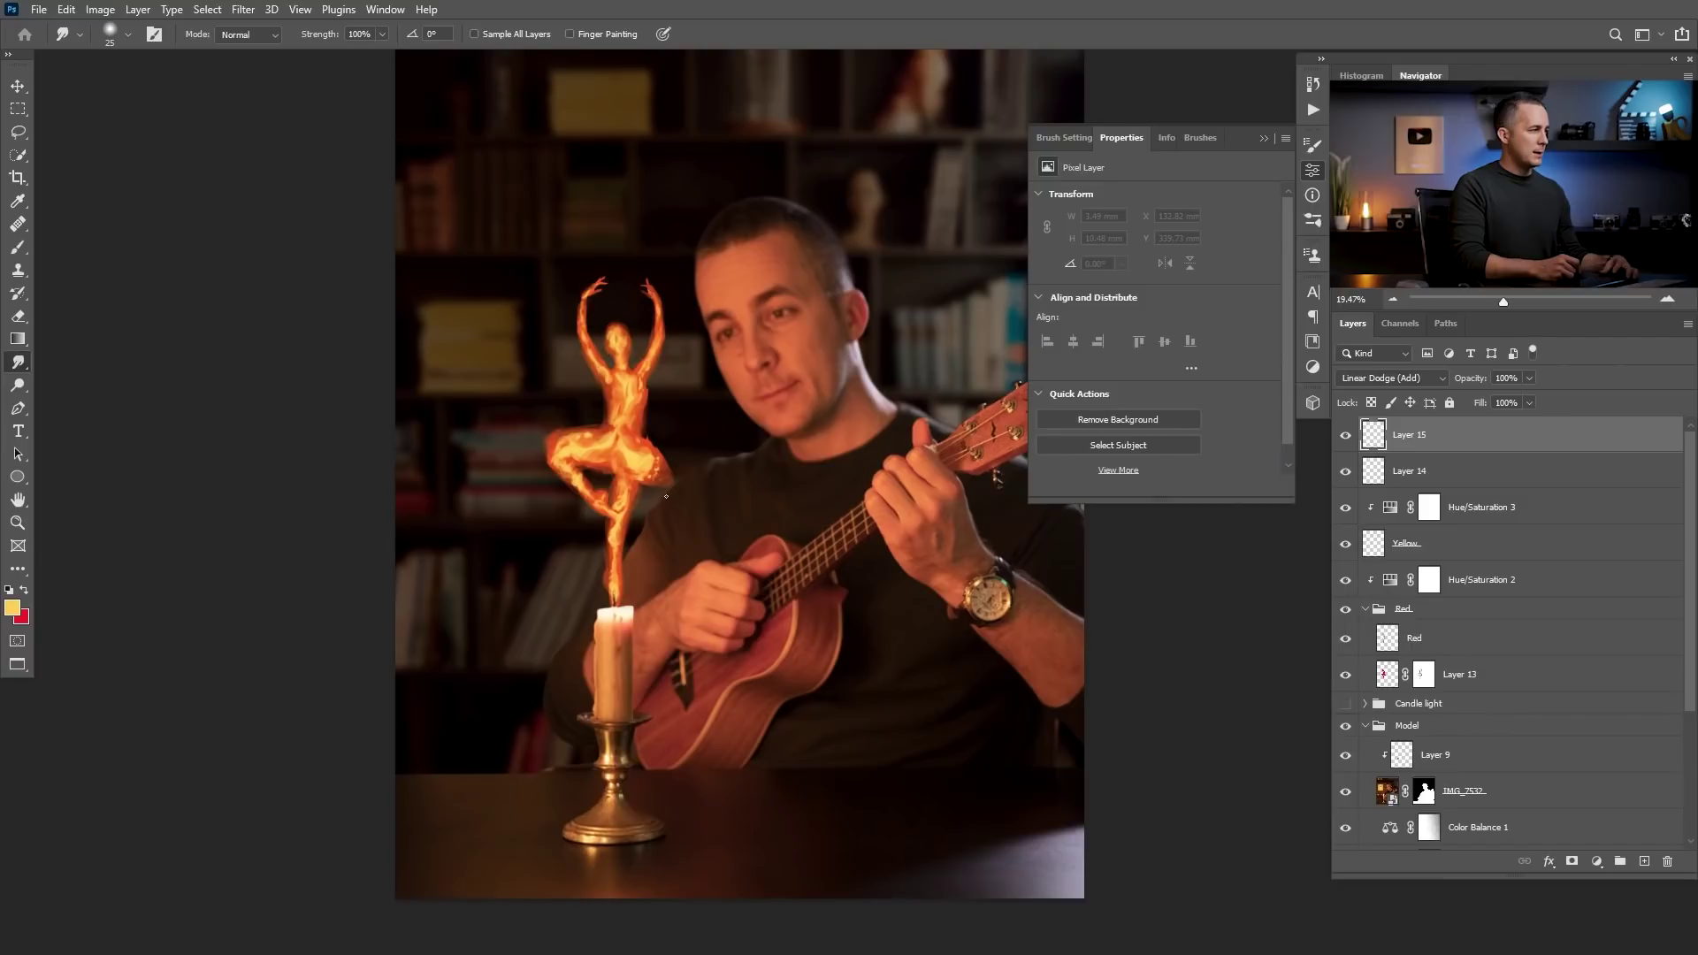
- Collapse the layer properties display so it no longer covers the portrait
{"action": "right_click", "coordinate": [735, 461]}
{"action": "left_click", "coordinate": [1263, 138]}
{"action": "left_click", "coordinate": [1263, 138]}
{"action": "right_click", "coordinate": [840, 462]}
{"action": "left_click", "coordinate": [944, 519]}
{"action": "left_click", "coordinate": [342, 468]}
{"action": "key", "text": "bracketright"}
{"action": "key", "text": "bracketright"}
{"action": "key", "text": "bracketright"}
{"action": "key", "text": "bracketright"}
{"action": "key", "text": "bracketright"}
{"action": "key", "text": "bracketright"}
{"action": "key", "text": "bracketright"}
{"action": "key", "text": "bracketright"}
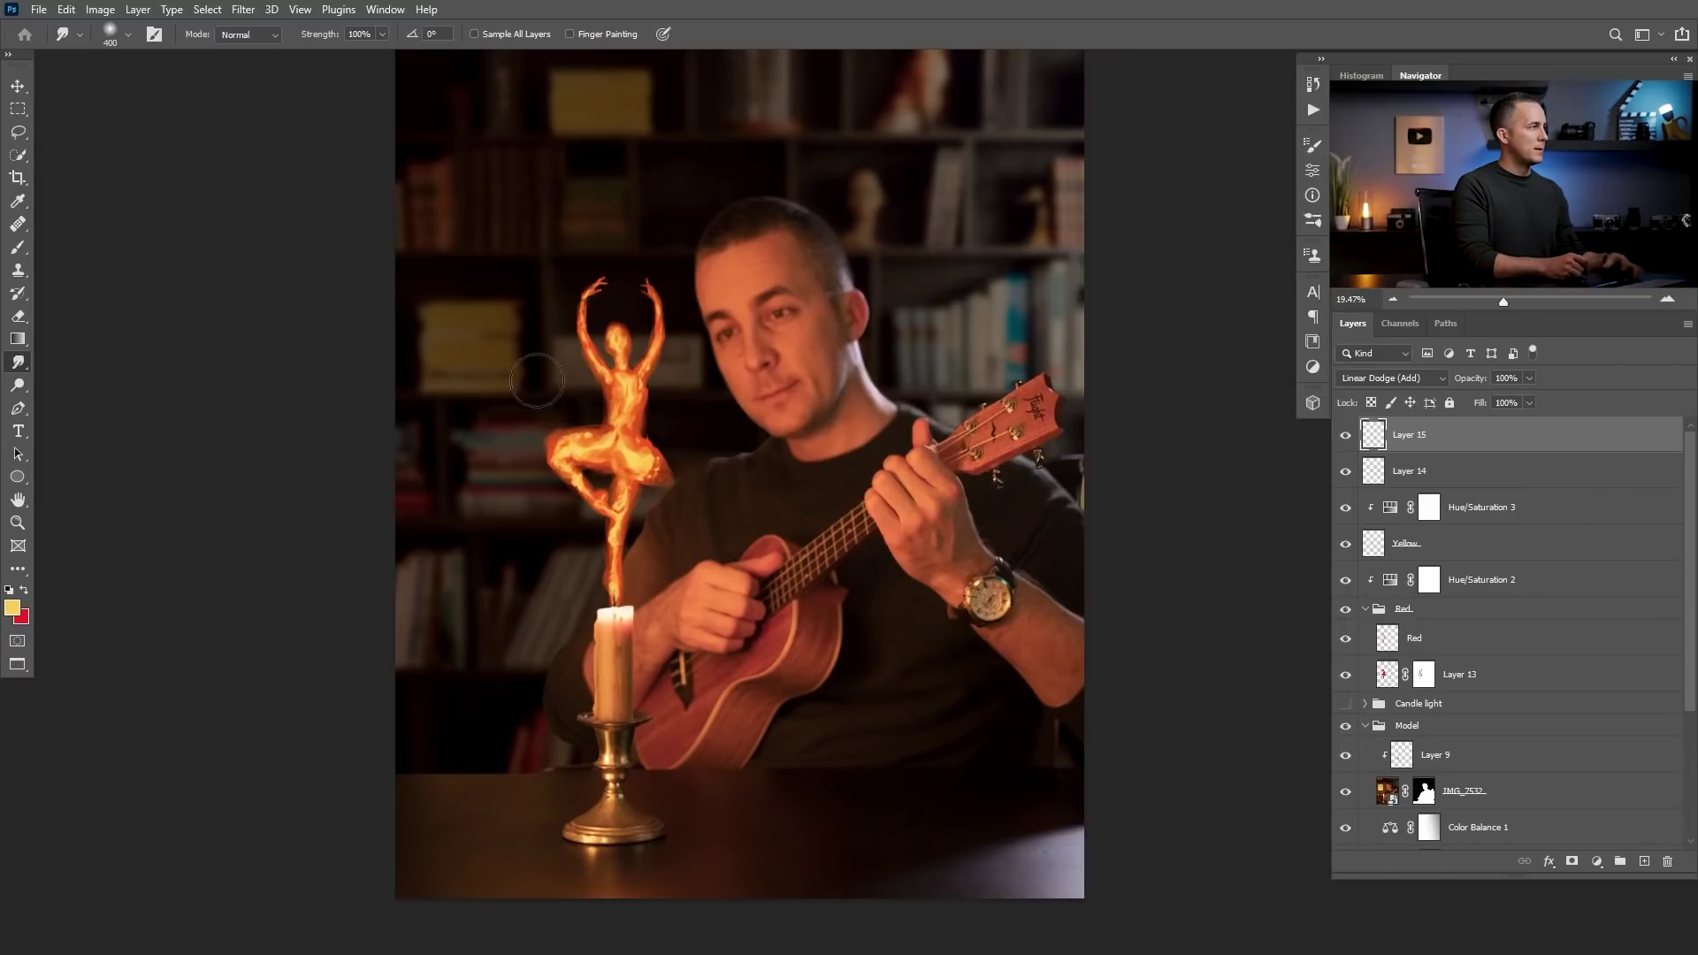
{"action": "key", "text": "2"}
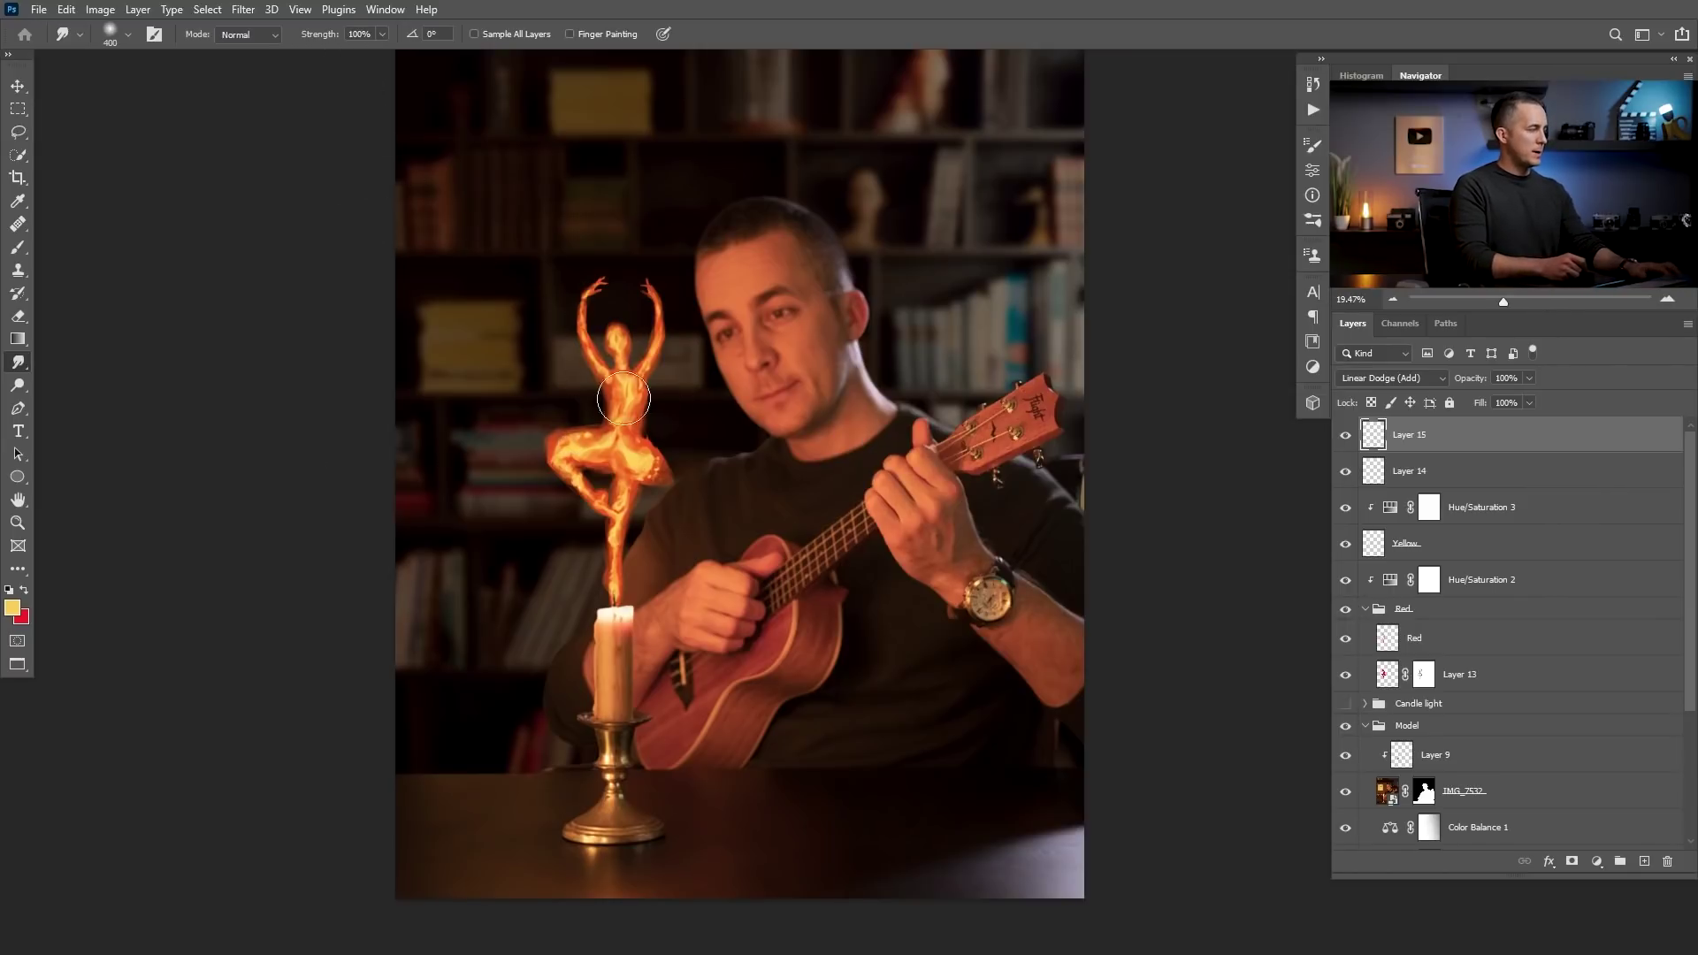
{"action": "scroll", "coordinate": [646, 455], "scroll_direction": "up", "scroll_amount": 2}
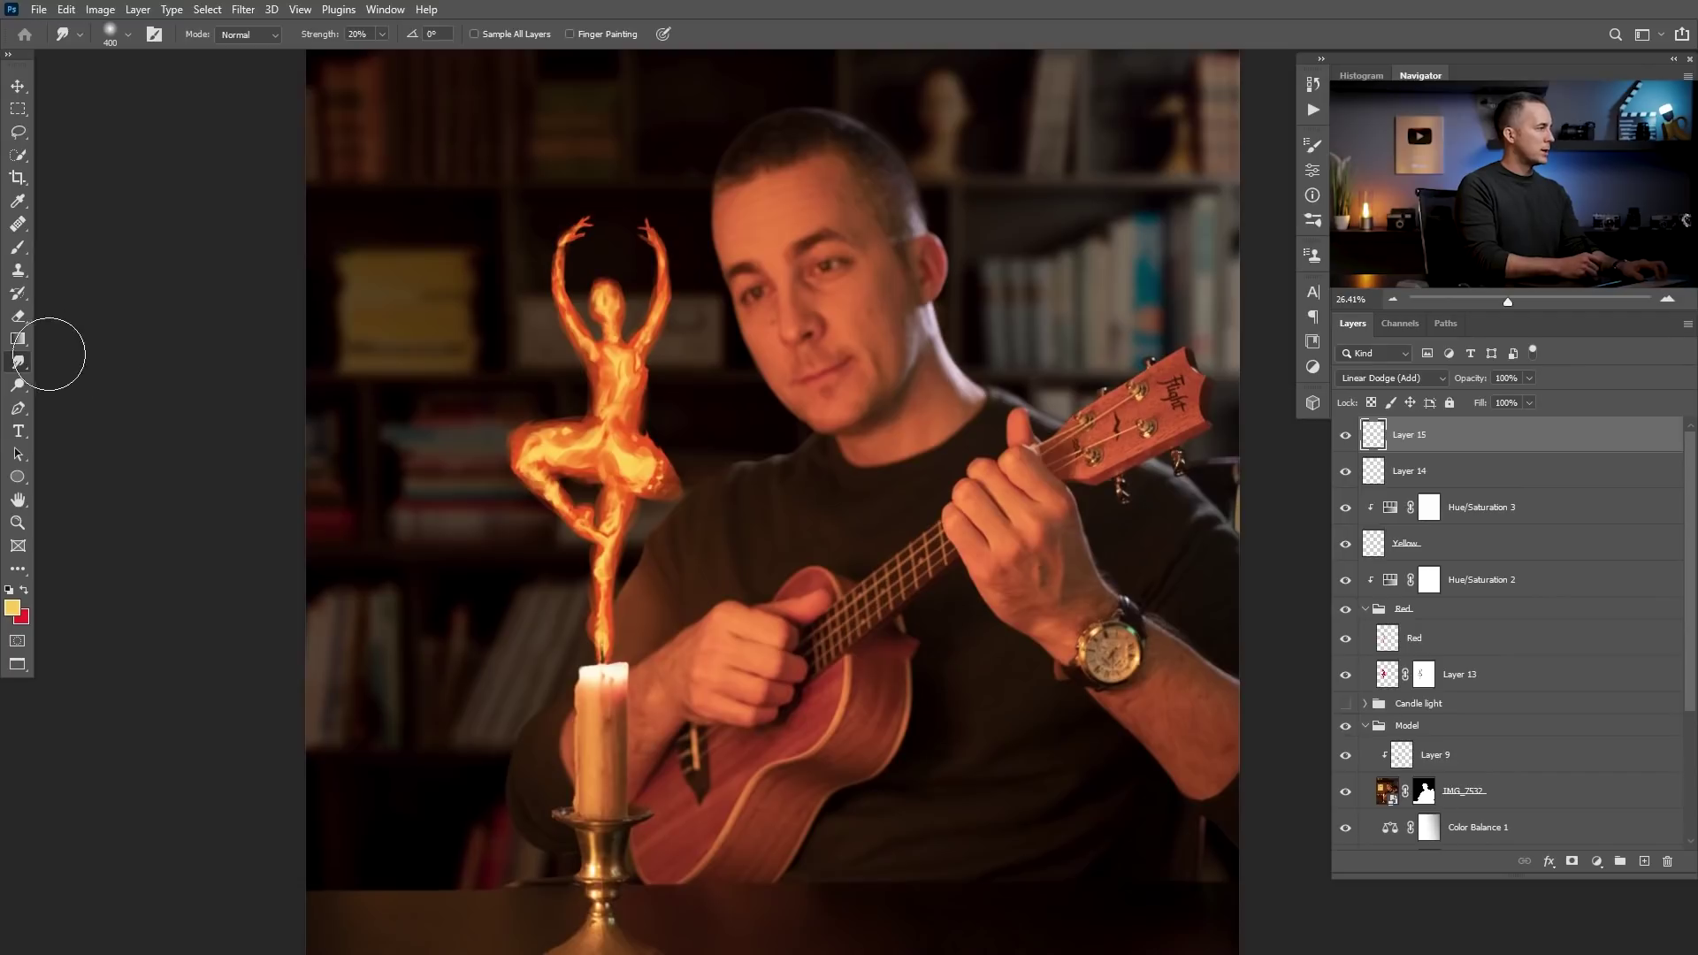
{"action": "right_click", "coordinate": [446, 412]}
{"action": "key", "text": "Escape"}
{"action": "right_click", "coordinate": [655, 430]}
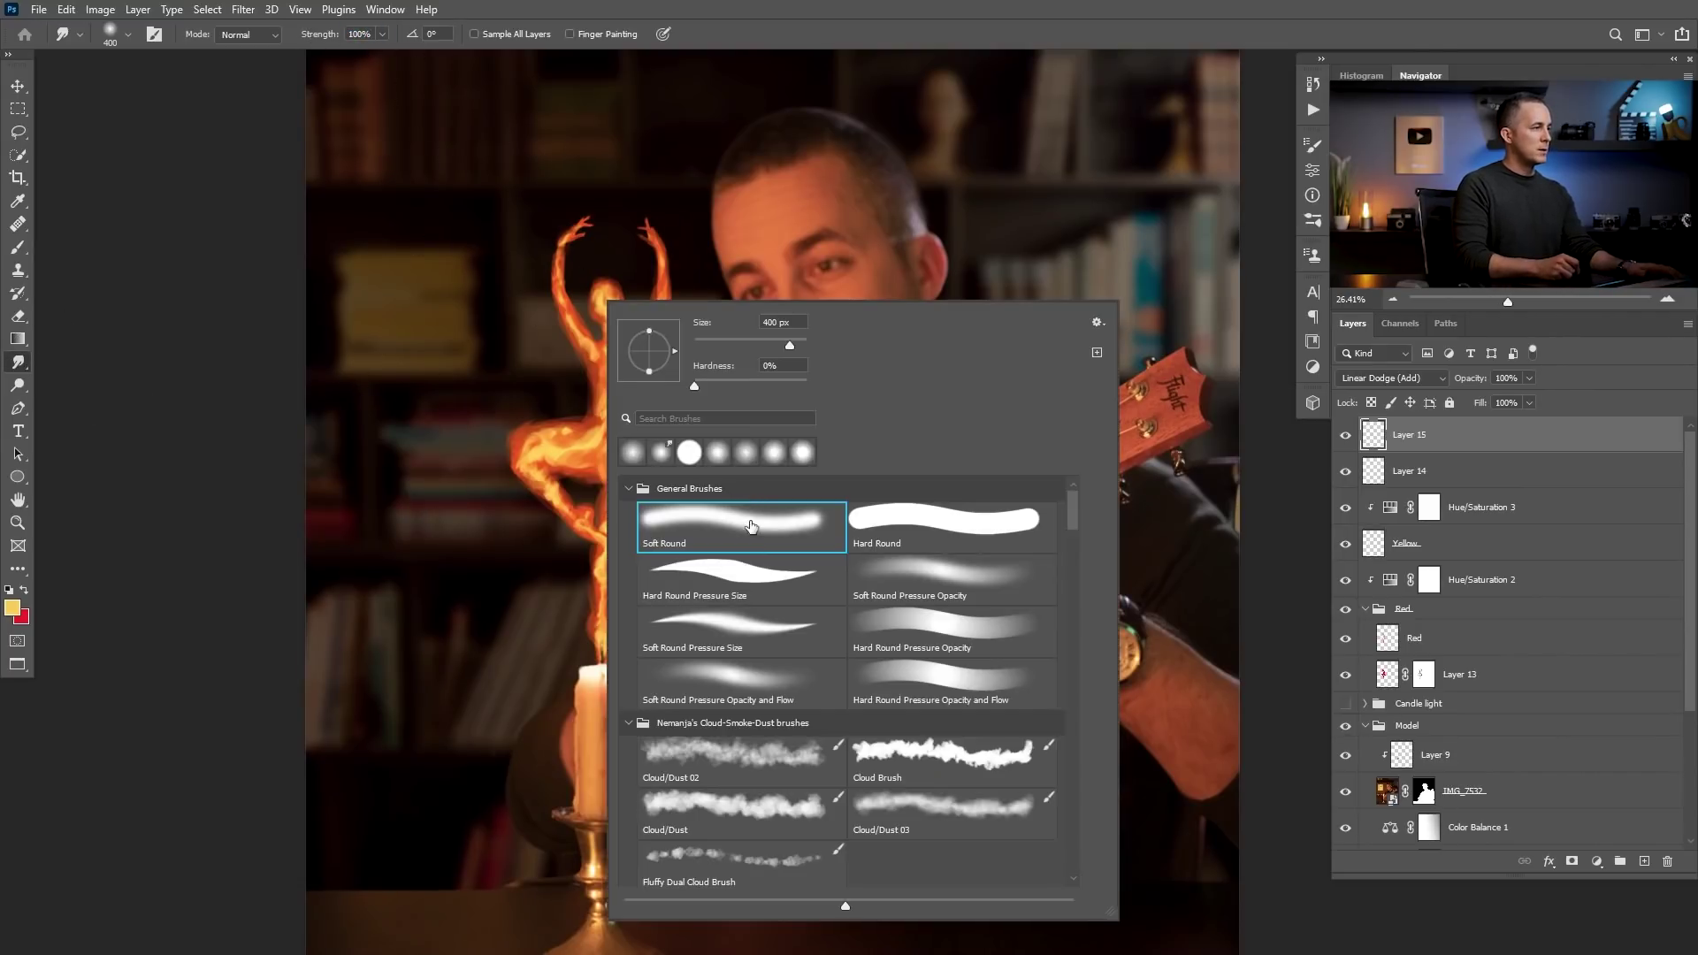
- Paint a soft glow over the ballerina's hips on the Linear Dodge layer with a Soft Round brush at 10% opacity
{"action": "left_click", "coordinate": [23, 252]}
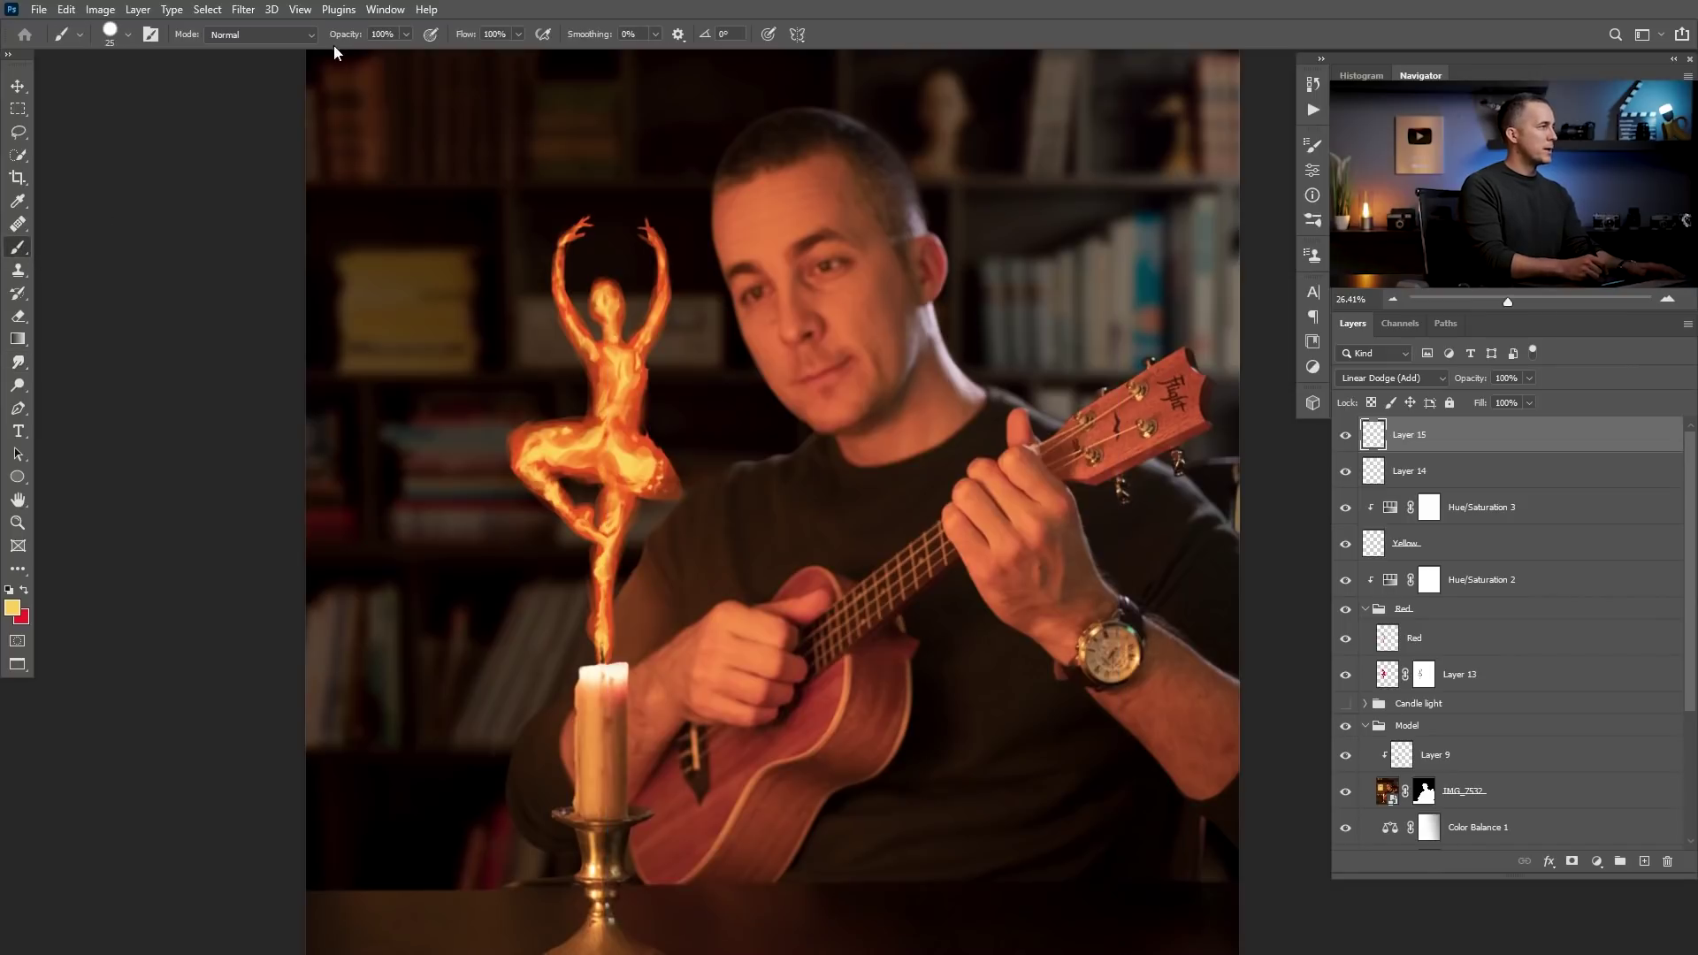
{"action": "right_click", "coordinate": [699, 378]}
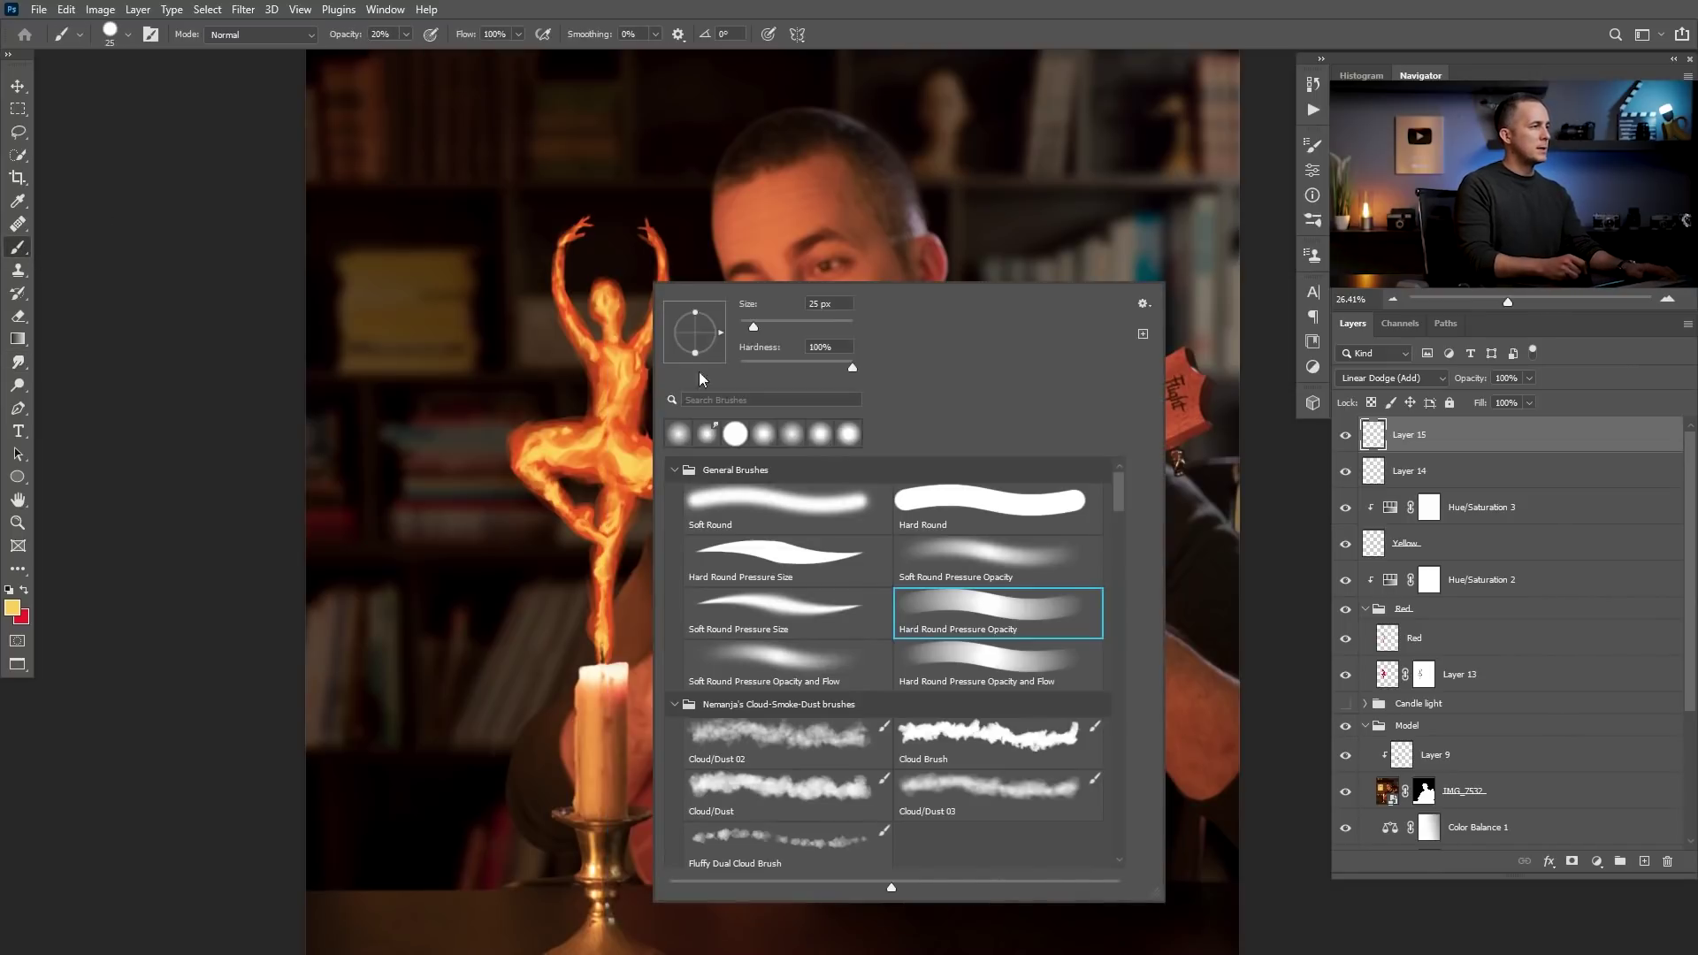
{"action": "left_click", "coordinate": [741, 496]}
{"action": "key", "text": "Return"}
{"action": "key", "text": "bracketright"}
{"action": "key", "text": "bracketright"}
{"action": "key", "text": "bracketright"}
{"action": "key", "text": "1"}
{"action": "mouse_move", "coordinate": [555, 450]}
{"action": "left_mouse_down"}
{"action": "mouse_move", "coordinate": [539, 460]}
{"action": "mouse_move", "coordinate": [592, 438]}
{"action": "mouse_move", "coordinate": [619, 389]}
{"action": "mouse_move", "coordinate": [613, 421]}
{"action": "mouse_move", "coordinate": [622, 329]}
{"action": "mouse_move", "coordinate": [621, 428]}
{"action": "left_mouse_up"}
- Paint the glow with a smaller brush down the standing leg to the candle's wick and over the bent leg
{"action": "key", "text": "bracketleft"}
{"action": "key", "text": "bracketleft"}
{"action": "left_click_drag", "start_coordinate": [611, 517], "coordinate": [604, 658]}
{"action": "scroll", "coordinate": [604, 655], "scroll_direction": "up", "scroll_amount": 3}
{"action": "mouse_move", "coordinate": [608, 597]}
{"action": "left_mouse_down"}
{"action": "mouse_move", "coordinate": [617, 416]}
{"action": "mouse_move", "coordinate": [649, 391]}
{"action": "mouse_move", "coordinate": [655, 345]}
{"action": "mouse_move", "coordinate": [603, 338]}
{"action": "mouse_move", "coordinate": [632, 212]}
{"action": "mouse_move", "coordinate": [563, 333]}
{"action": "mouse_move", "coordinate": [505, 341]}
{"action": "mouse_move", "coordinate": [504, 383]}
{"action": "mouse_move", "coordinate": [553, 434]}
{"action": "left_mouse_up"}
- Build up finer glow from the shoulder and torso to the bent leg, reducing the soft brush to size 45
{"action": "key", "text": "bracketright"}
{"action": "key", "text": "bracketright"}
{"action": "key", "text": "bracketright"}
{"action": "key", "text": "bracketleft"}
{"action": "key", "text": "bracketleft"}
{"action": "key", "text": "bracketleft"}
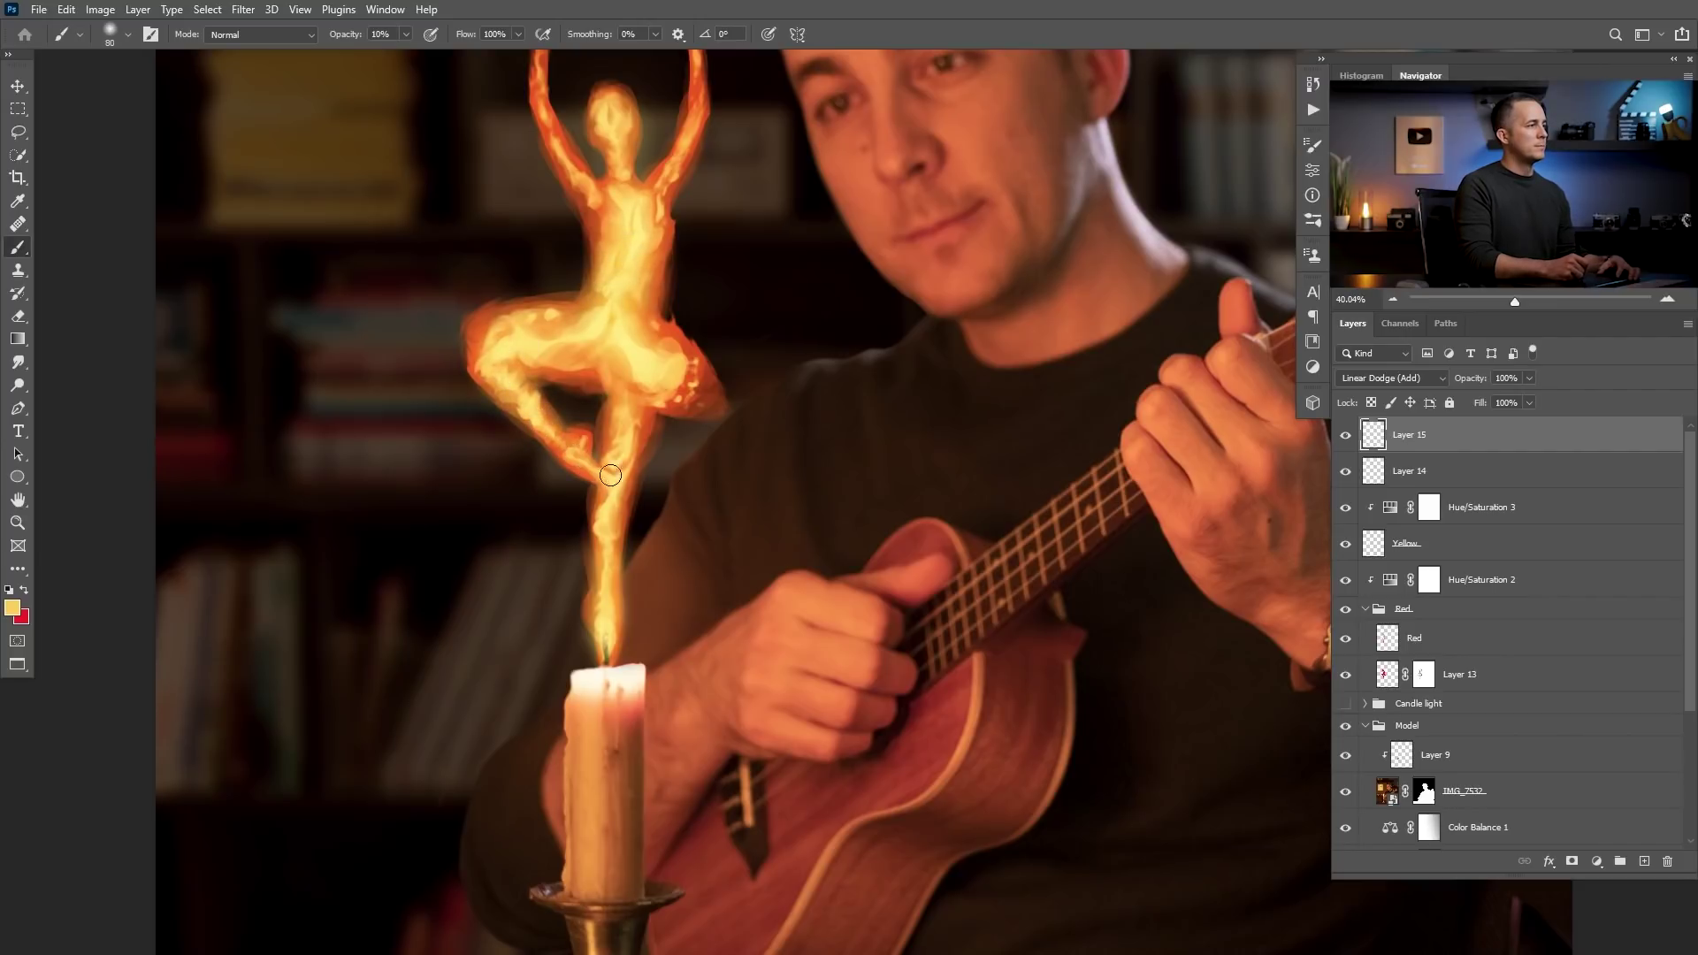
{"action": "left_click_drag", "start_coordinate": [596, 174], "coordinate": [562, 397]}
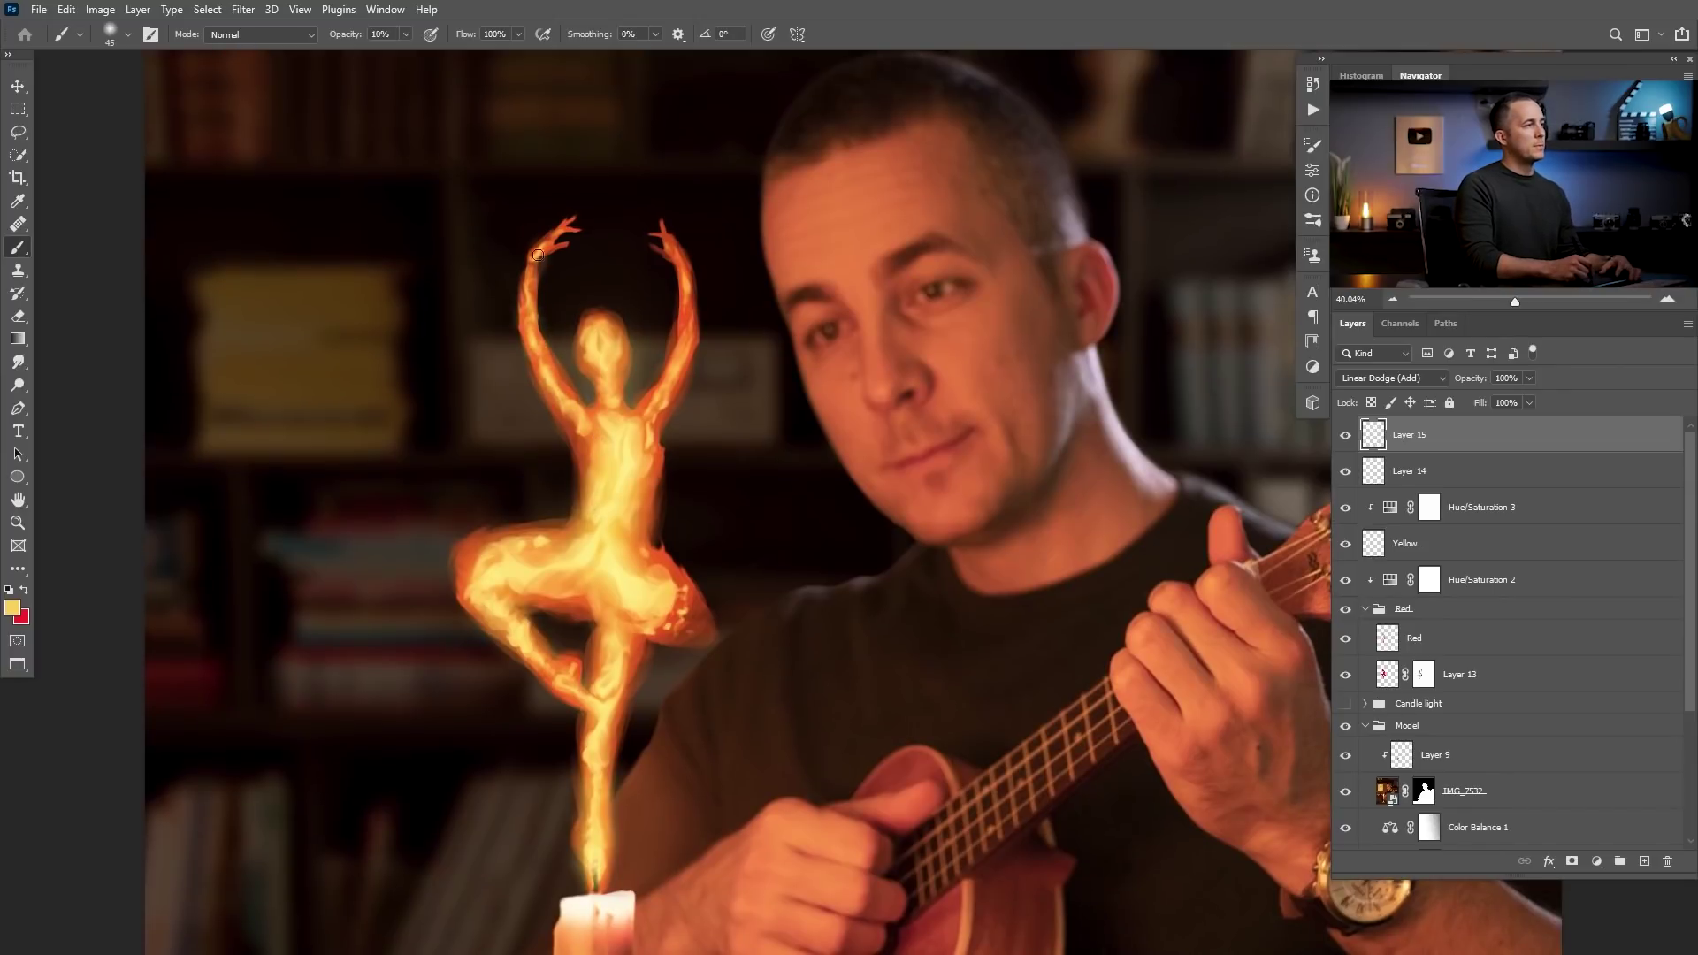
- Brighten the ballerina's head, torso and hips on the glow layer with the soft brush enlarged to 70
{"action": "key", "text": "bracketright"}
{"action": "key", "text": "bracketright"}
{"action": "key", "text": "bracketright"}
{"action": "key", "text": "bracketright"}
{"action": "left_click", "coordinate": [601, 348]}
{"action": "left_click_drag", "start_coordinate": [611, 476], "coordinate": [663, 619]}
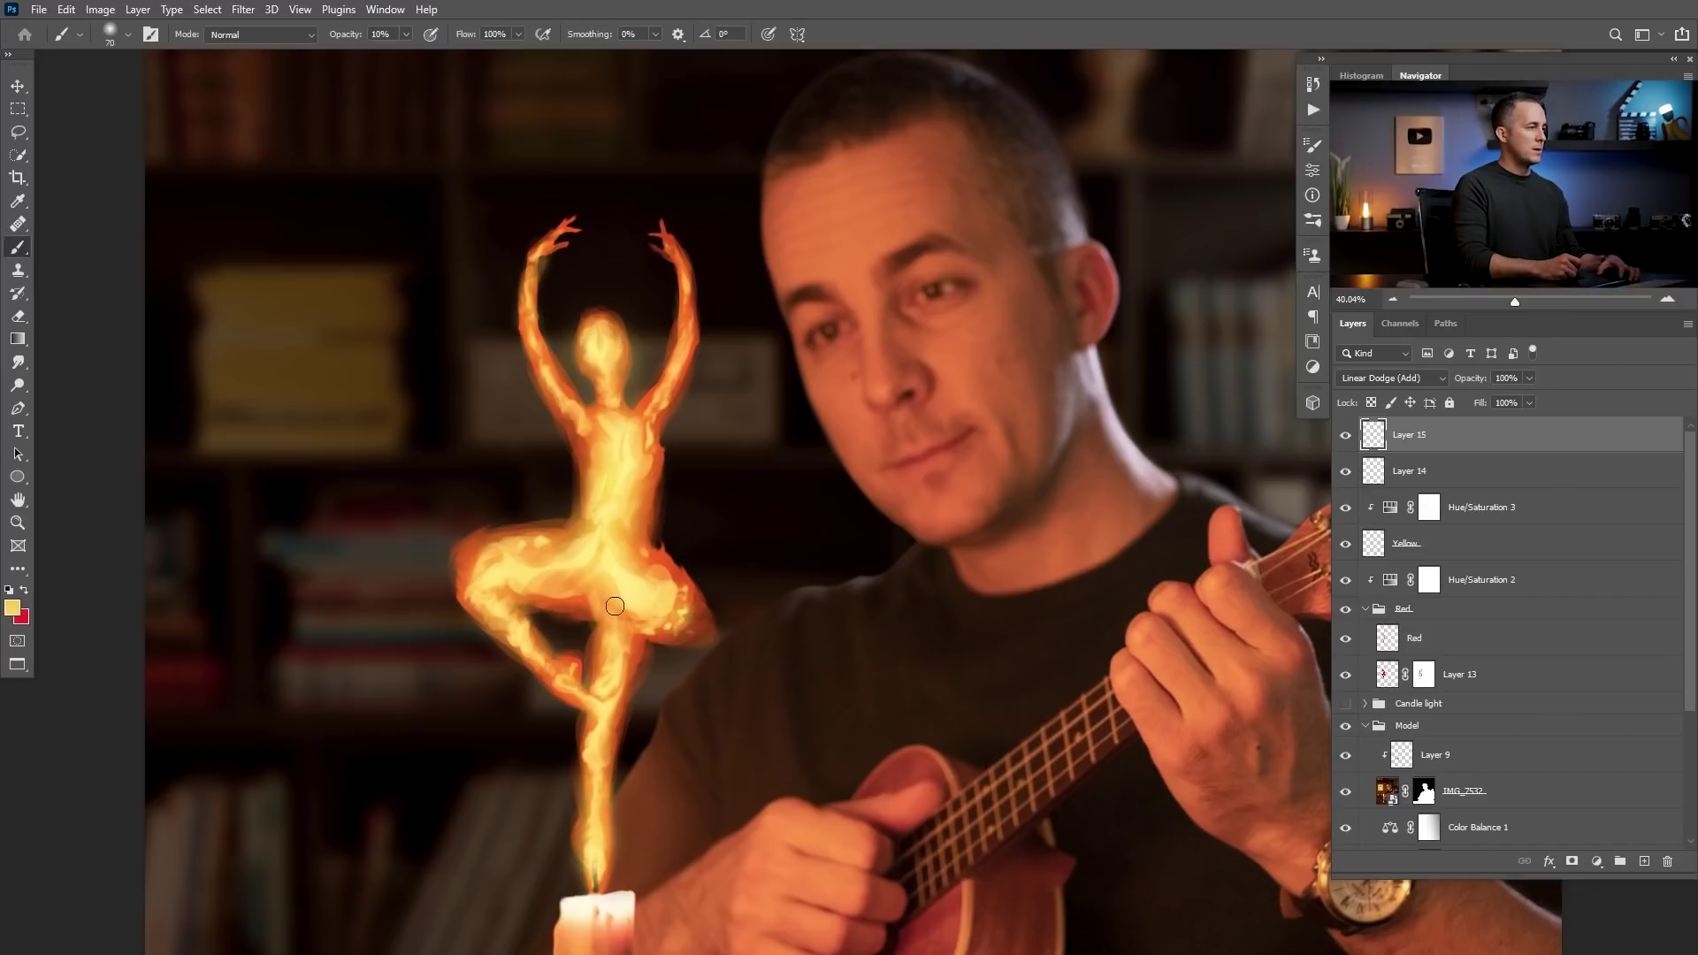
{"action": "scroll", "coordinate": [906, 535], "scroll_direction": "up", "scroll_amount": 1}
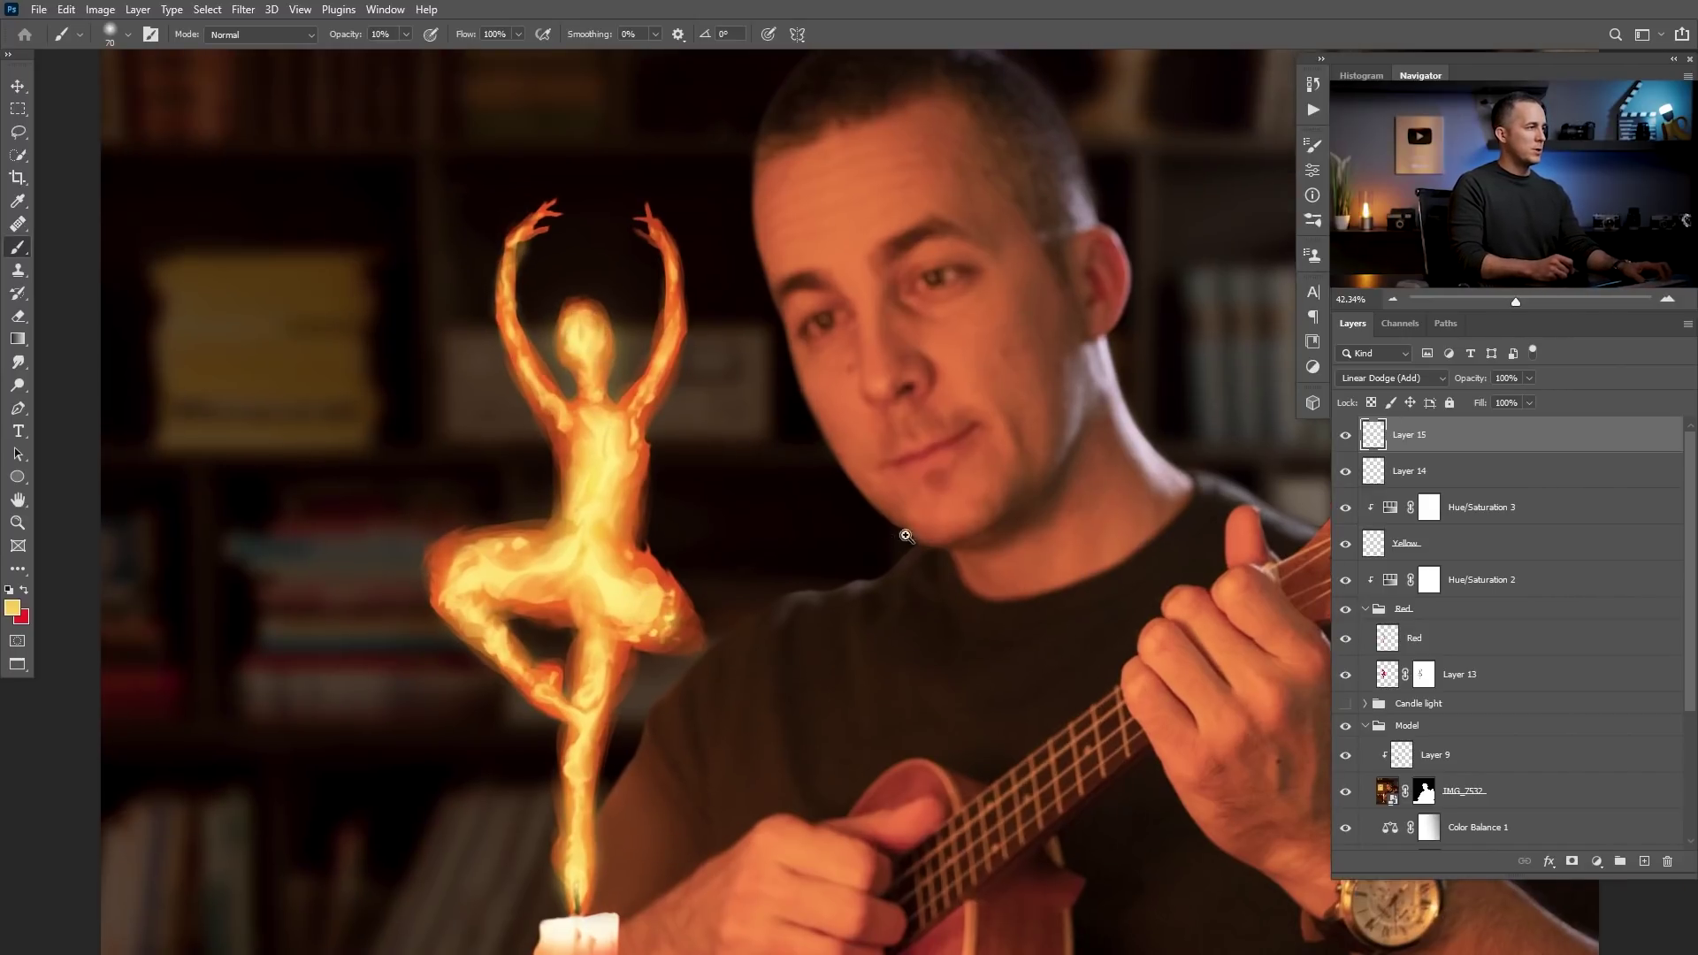
- Compare the flame figure with and without the Layer 15 glow and the Red group
{"action": "scroll", "coordinate": [905, 536], "scroll_direction": "down", "scroll_amount": 3}
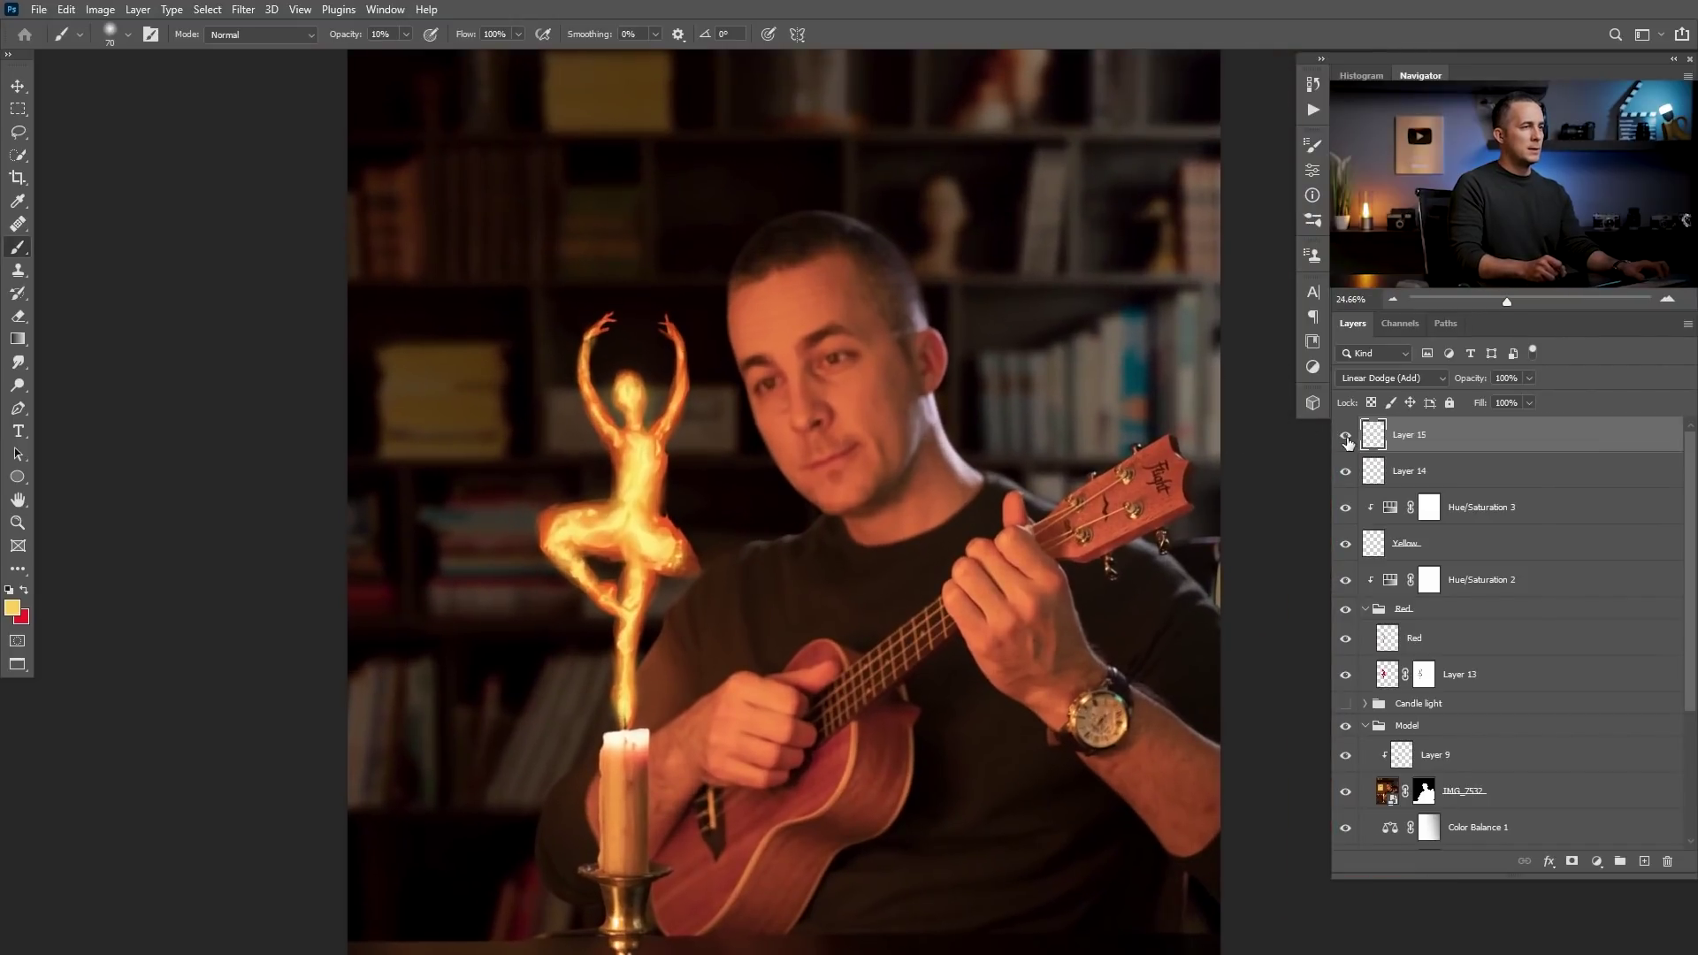
{"action": "left_click", "coordinate": [1346, 436]}
{"action": "left_click", "coordinate": [1345, 436]}
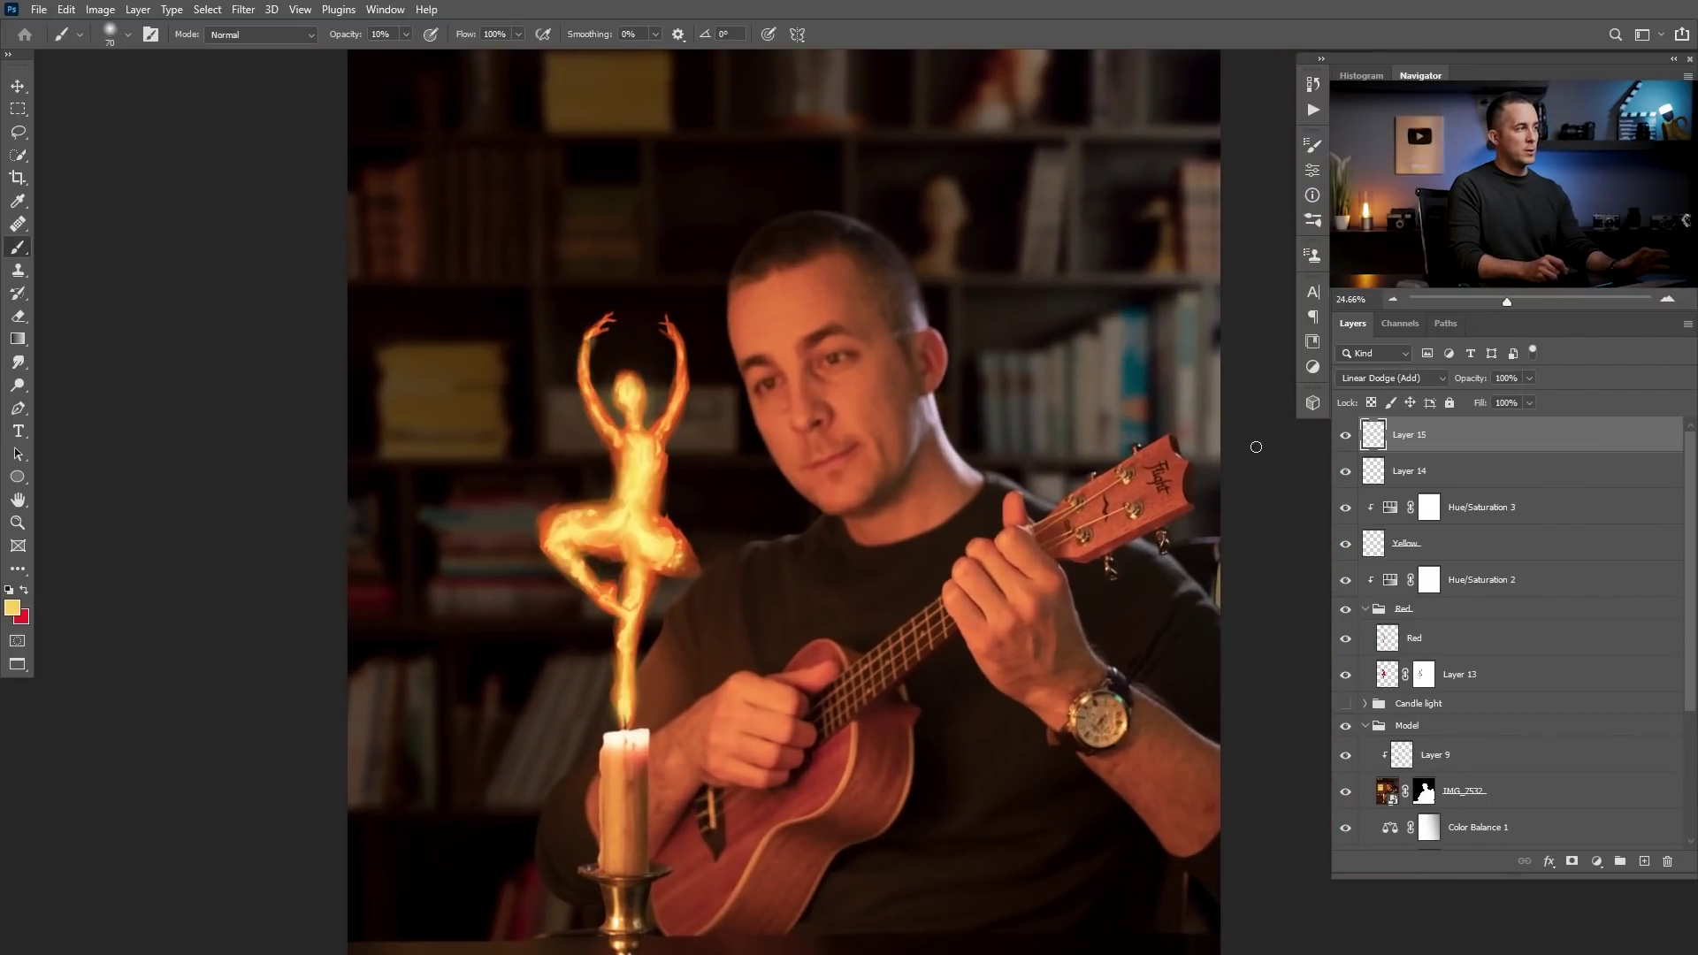
{"action": "left_click", "coordinate": [1345, 610]}
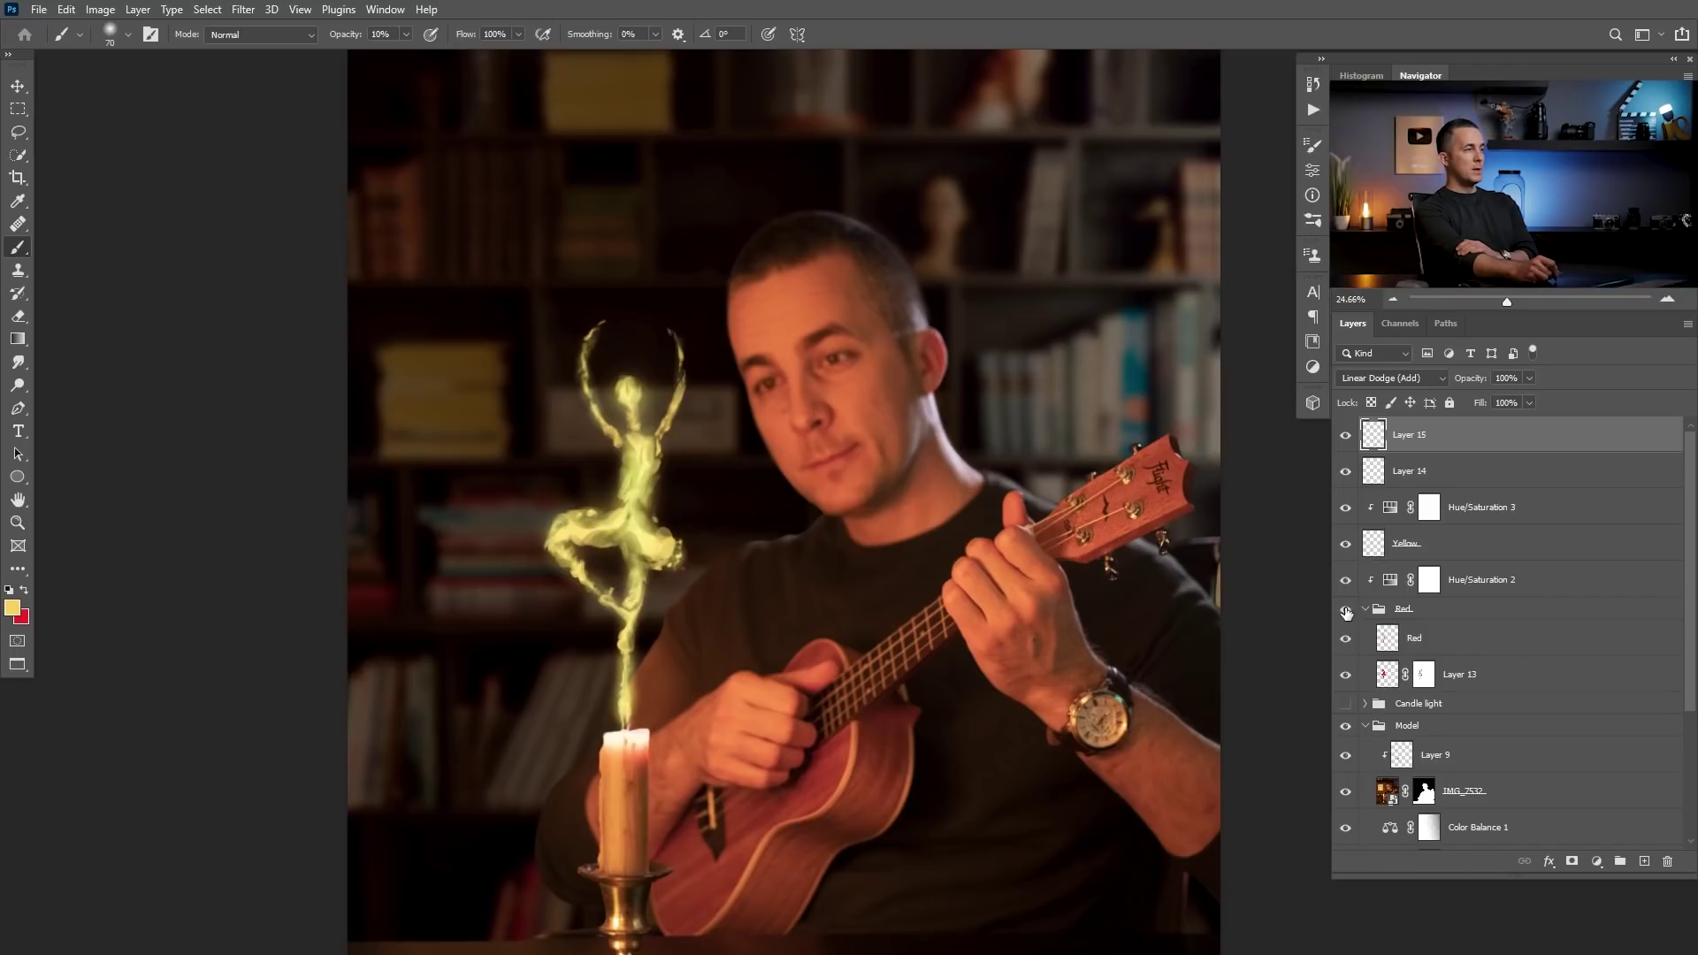
{"action": "left_click", "coordinate": [1346, 610]}
{"action": "left_click", "coordinate": [1346, 611]}
{"action": "left_click", "coordinate": [1346, 610]}
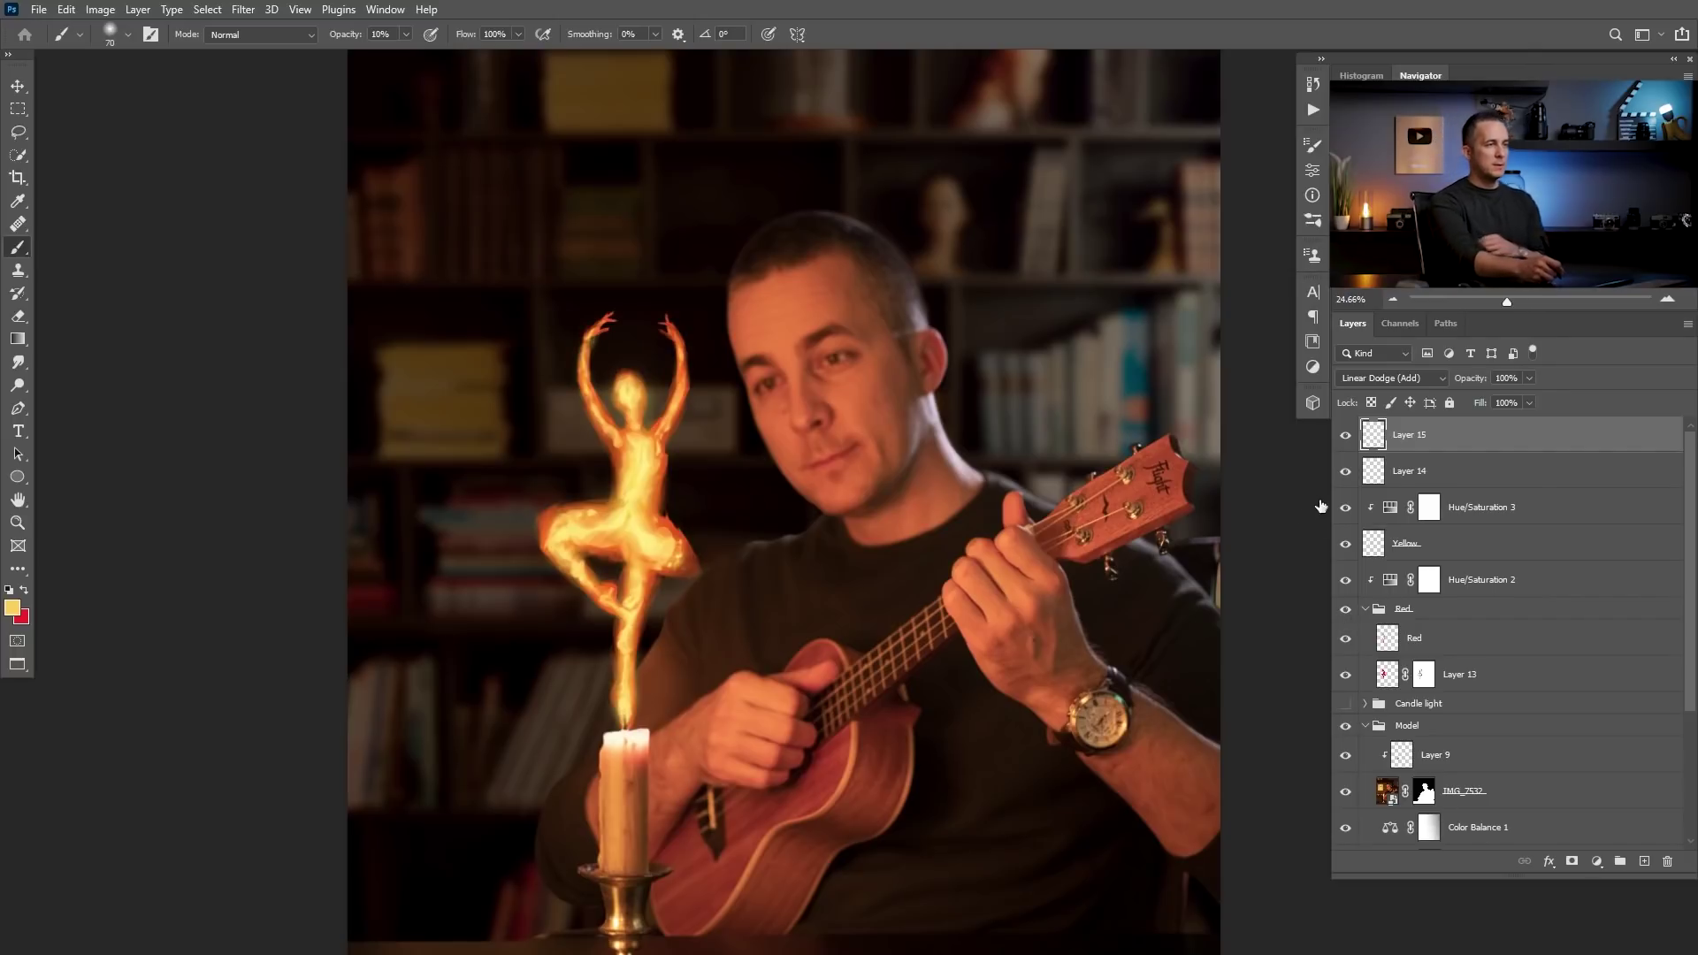
- Add a new layer in Linear Dodge (Add) mode and set the foreground colour to dark red, #840404
{"action": "left_click", "coordinate": [1643, 862]}
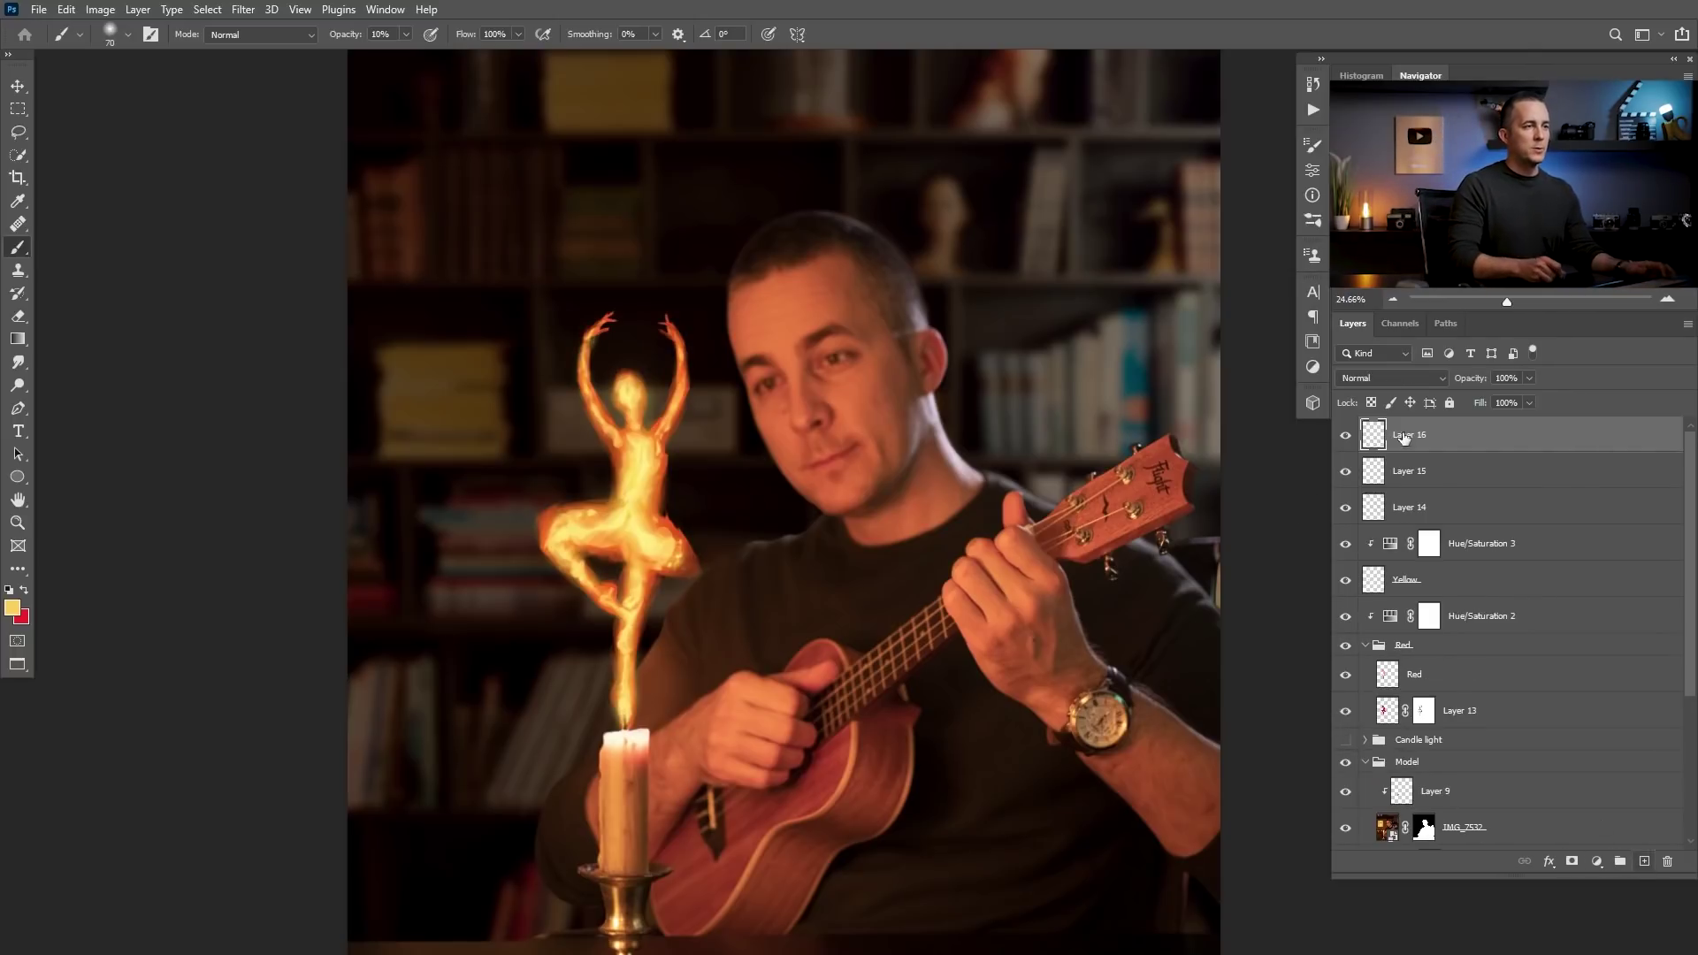
{"action": "left_click", "coordinate": [1410, 378]}
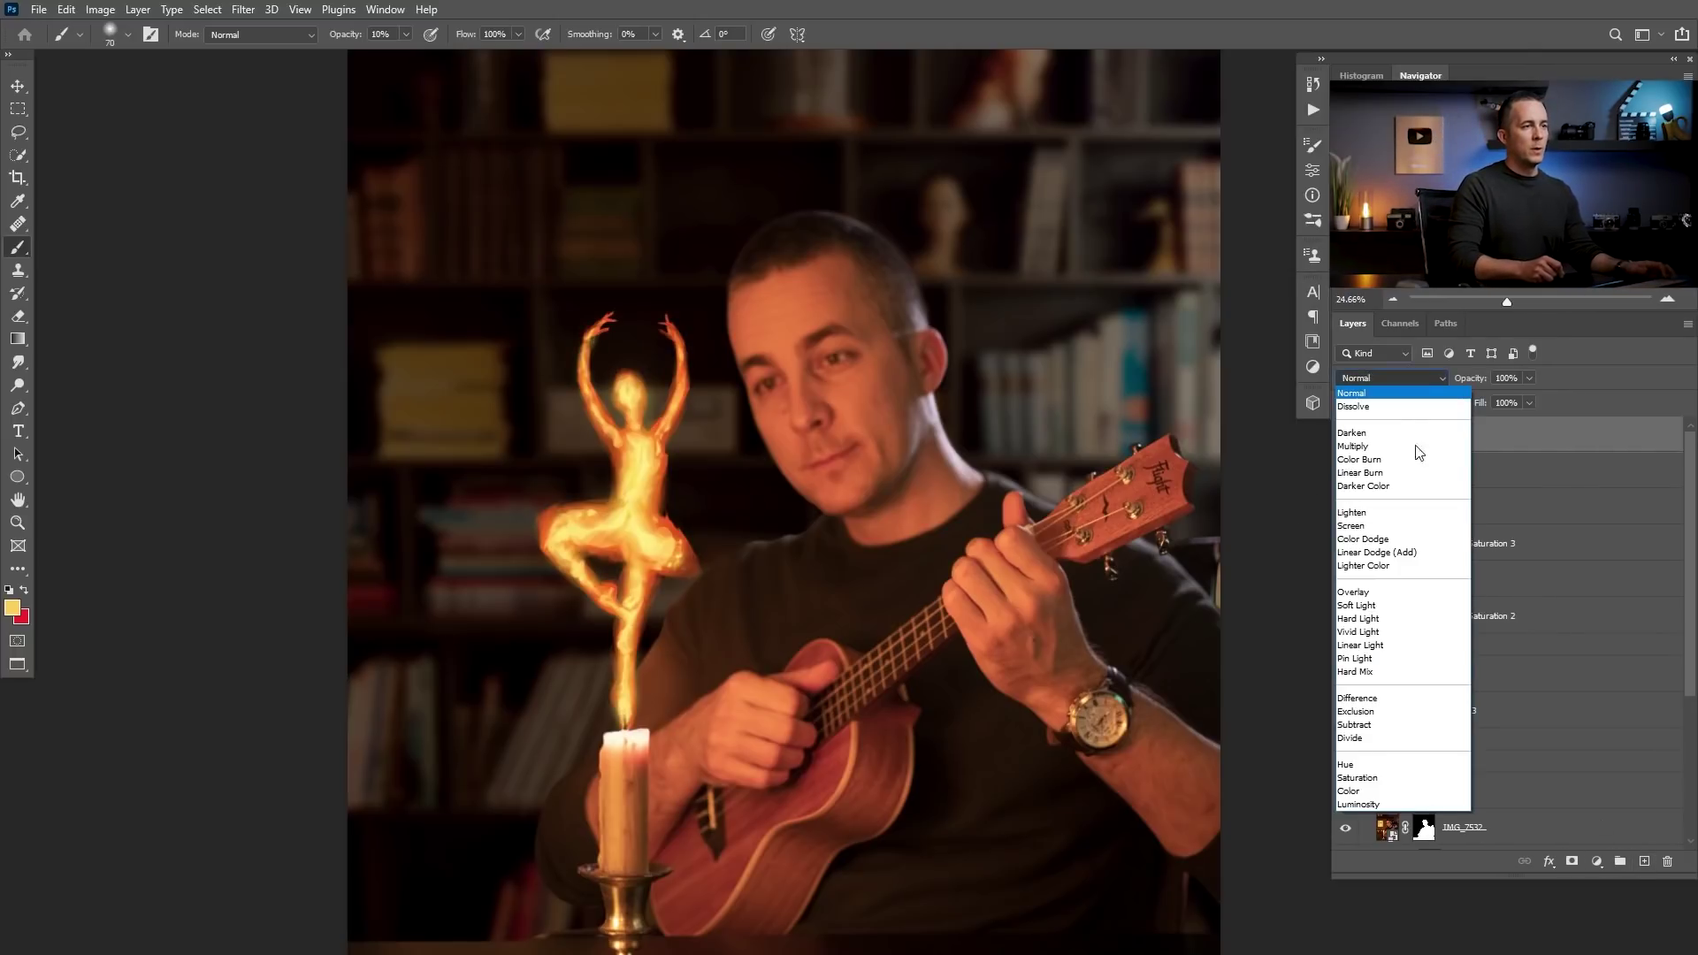
{"action": "left_click", "coordinate": [1381, 552]}
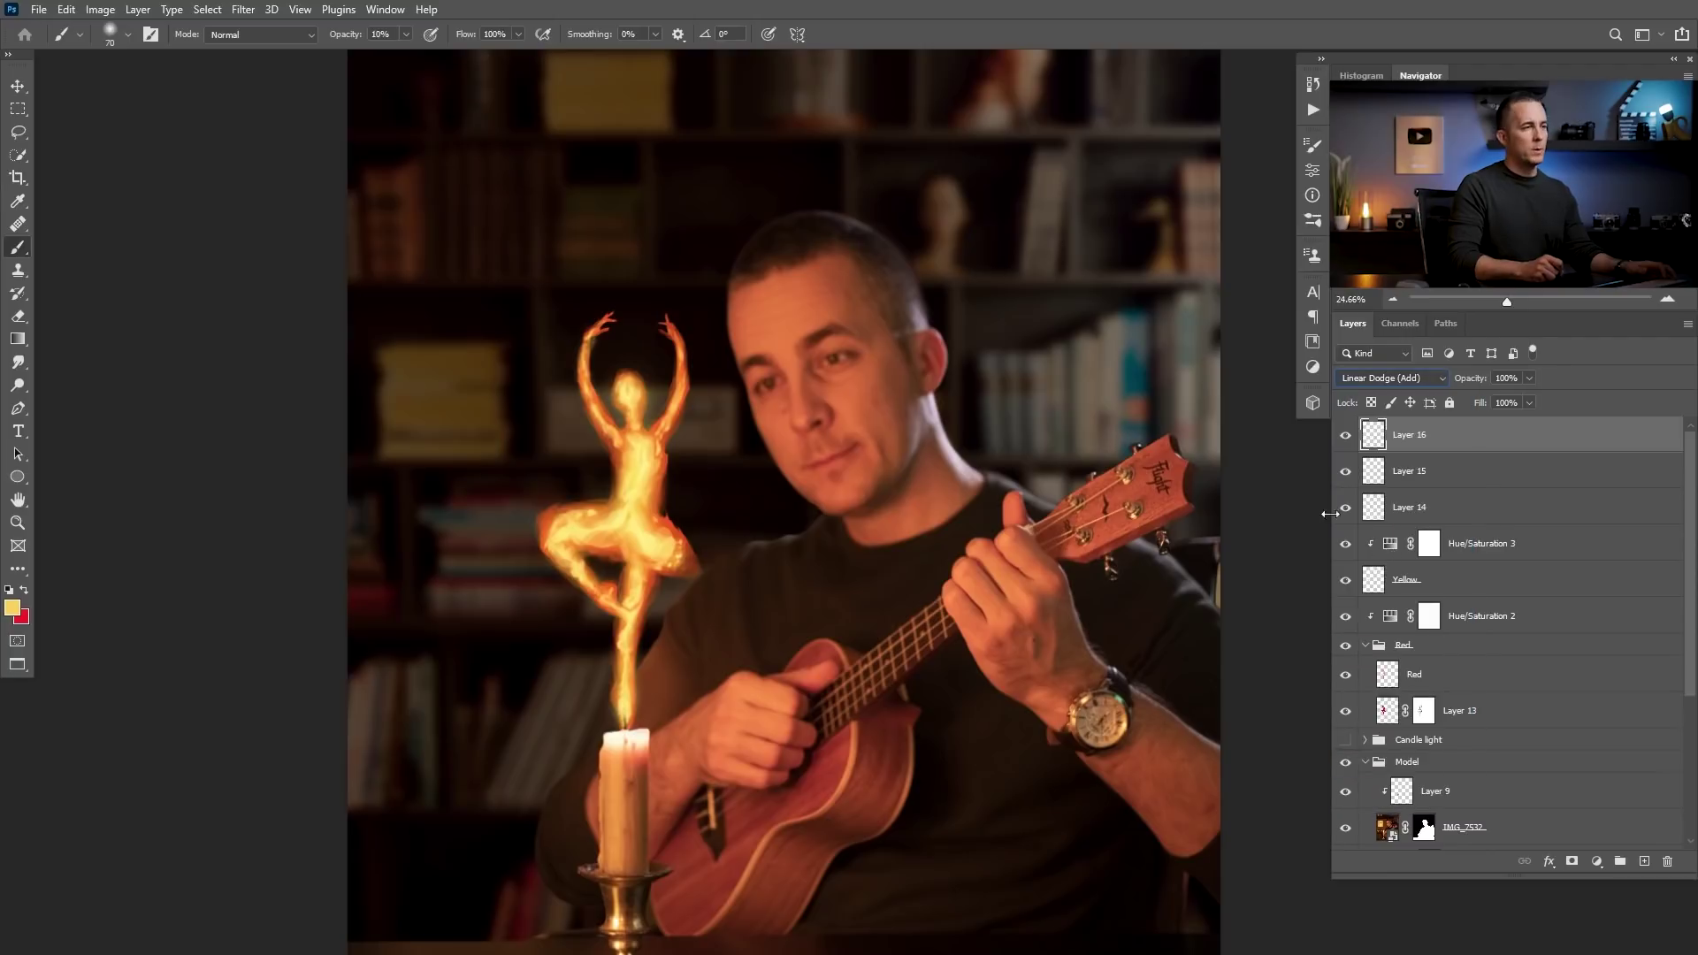
{"action": "left_click", "coordinate": [12, 608]}
{"action": "left_click", "coordinate": [1246, 517]}
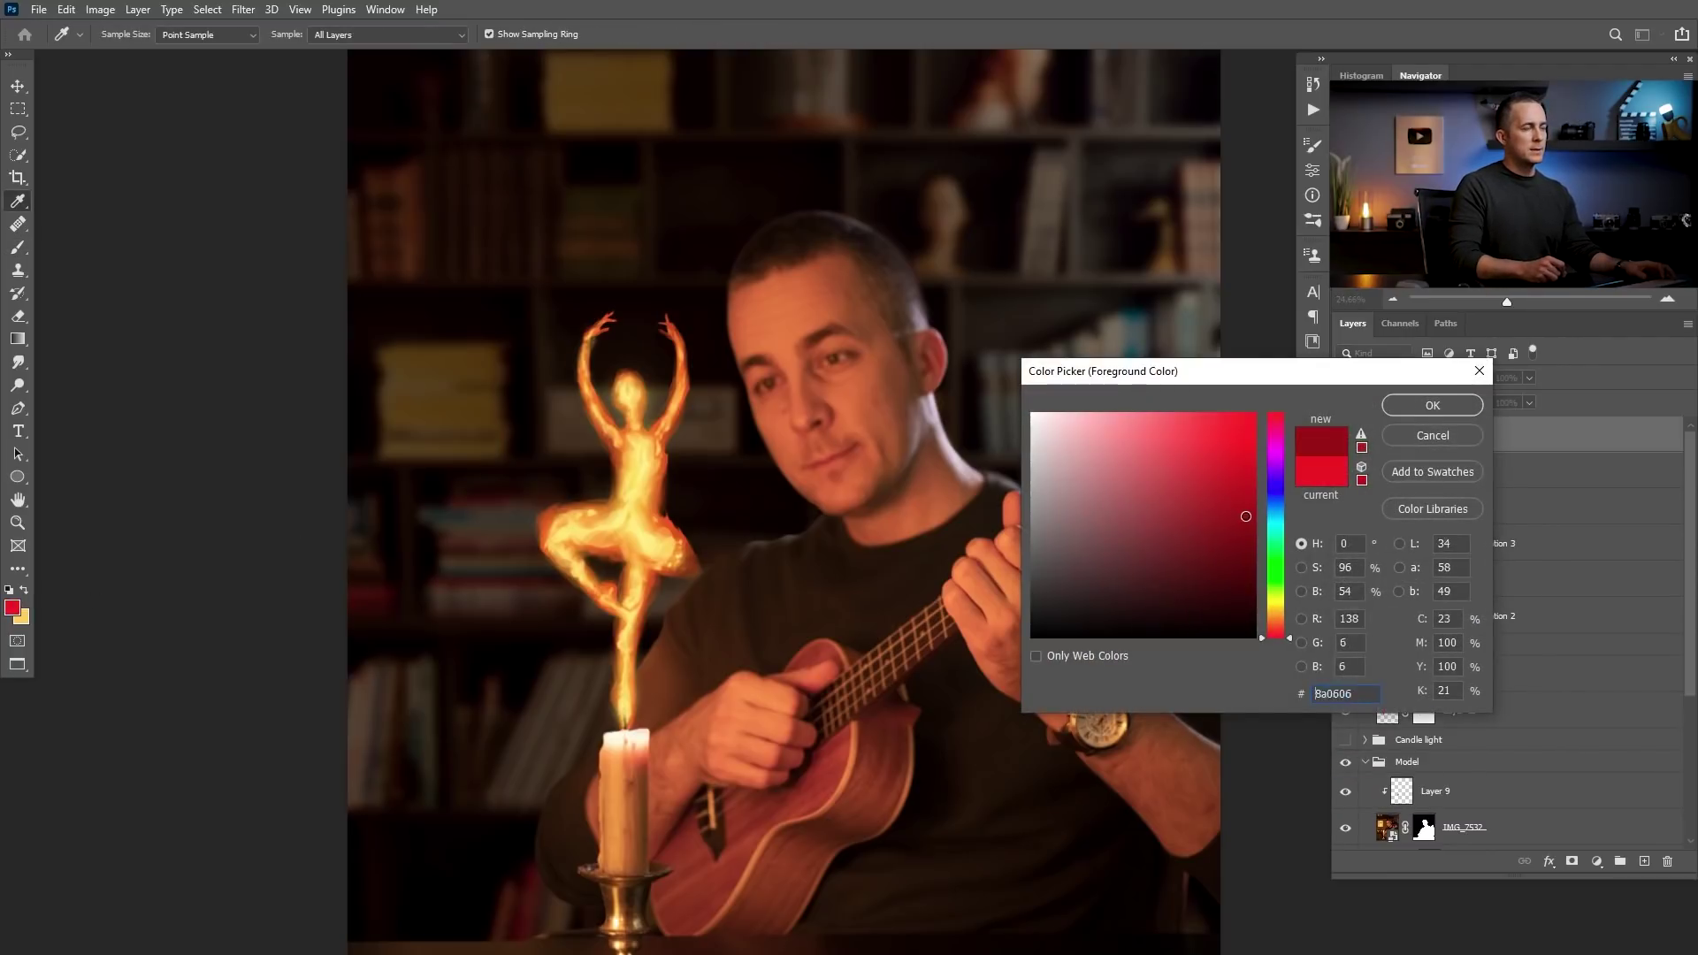
{"action": "left_click", "coordinate": [1432, 405]}
{"action": "key", "text": "b"}
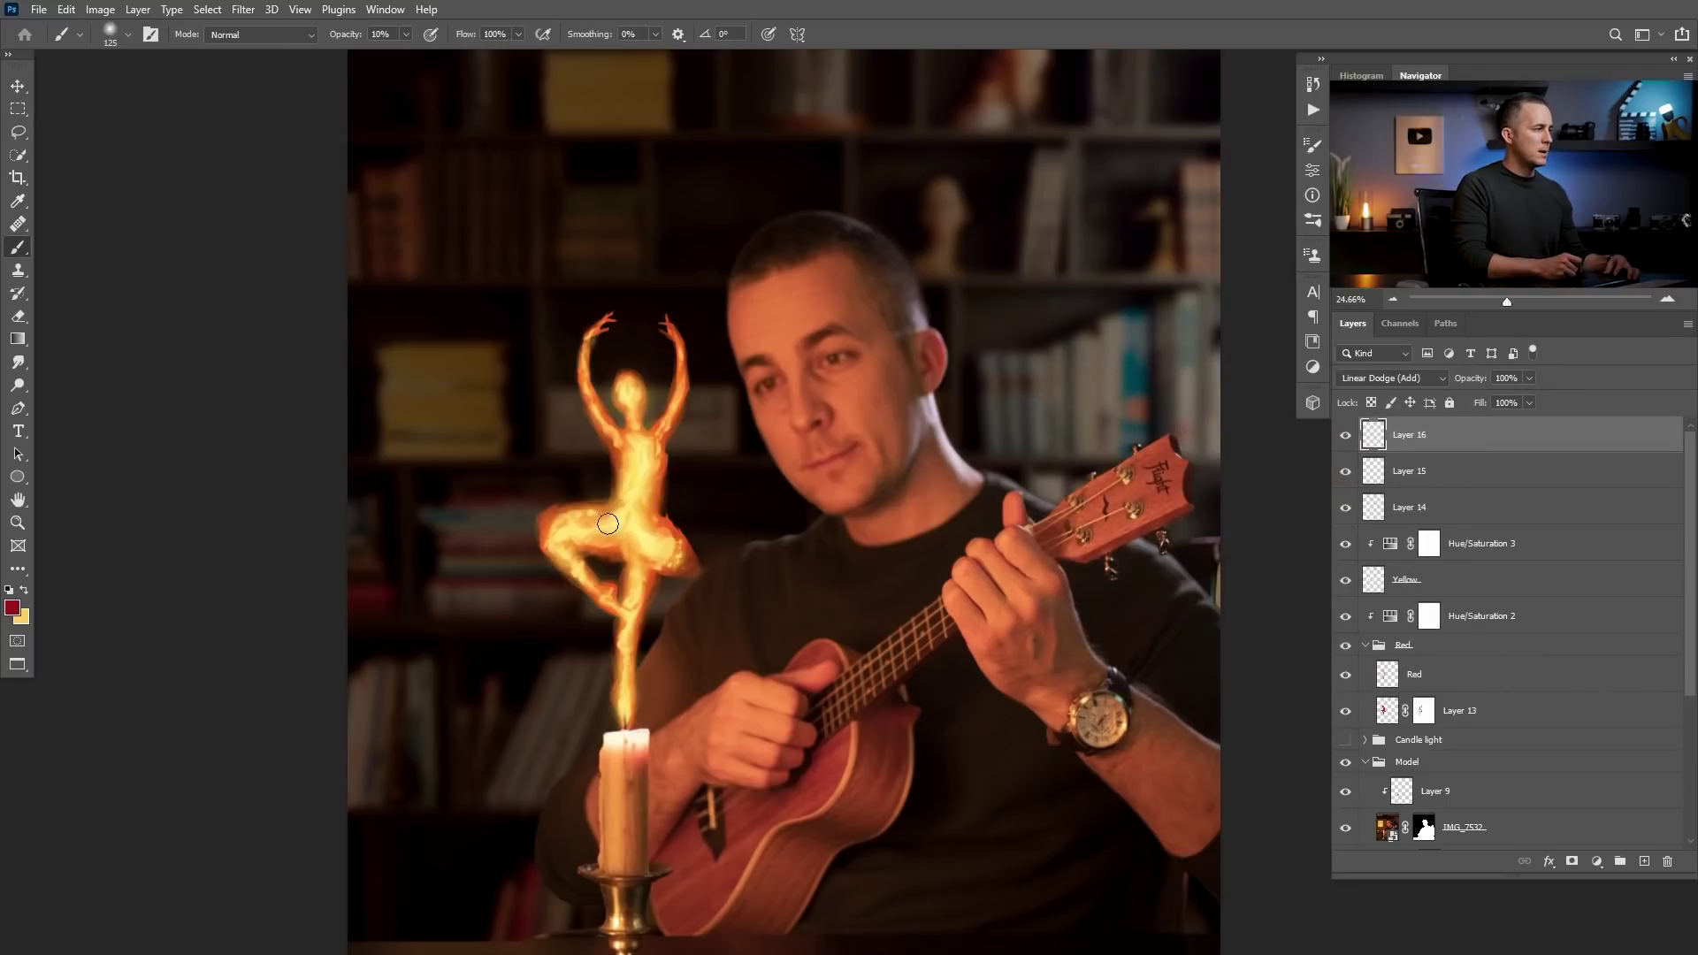
- Paint a soft dark red glow around the ballerina's body on the new layer with the brush enlarged to 300
{"action": "left_click", "coordinate": [13, 610]}
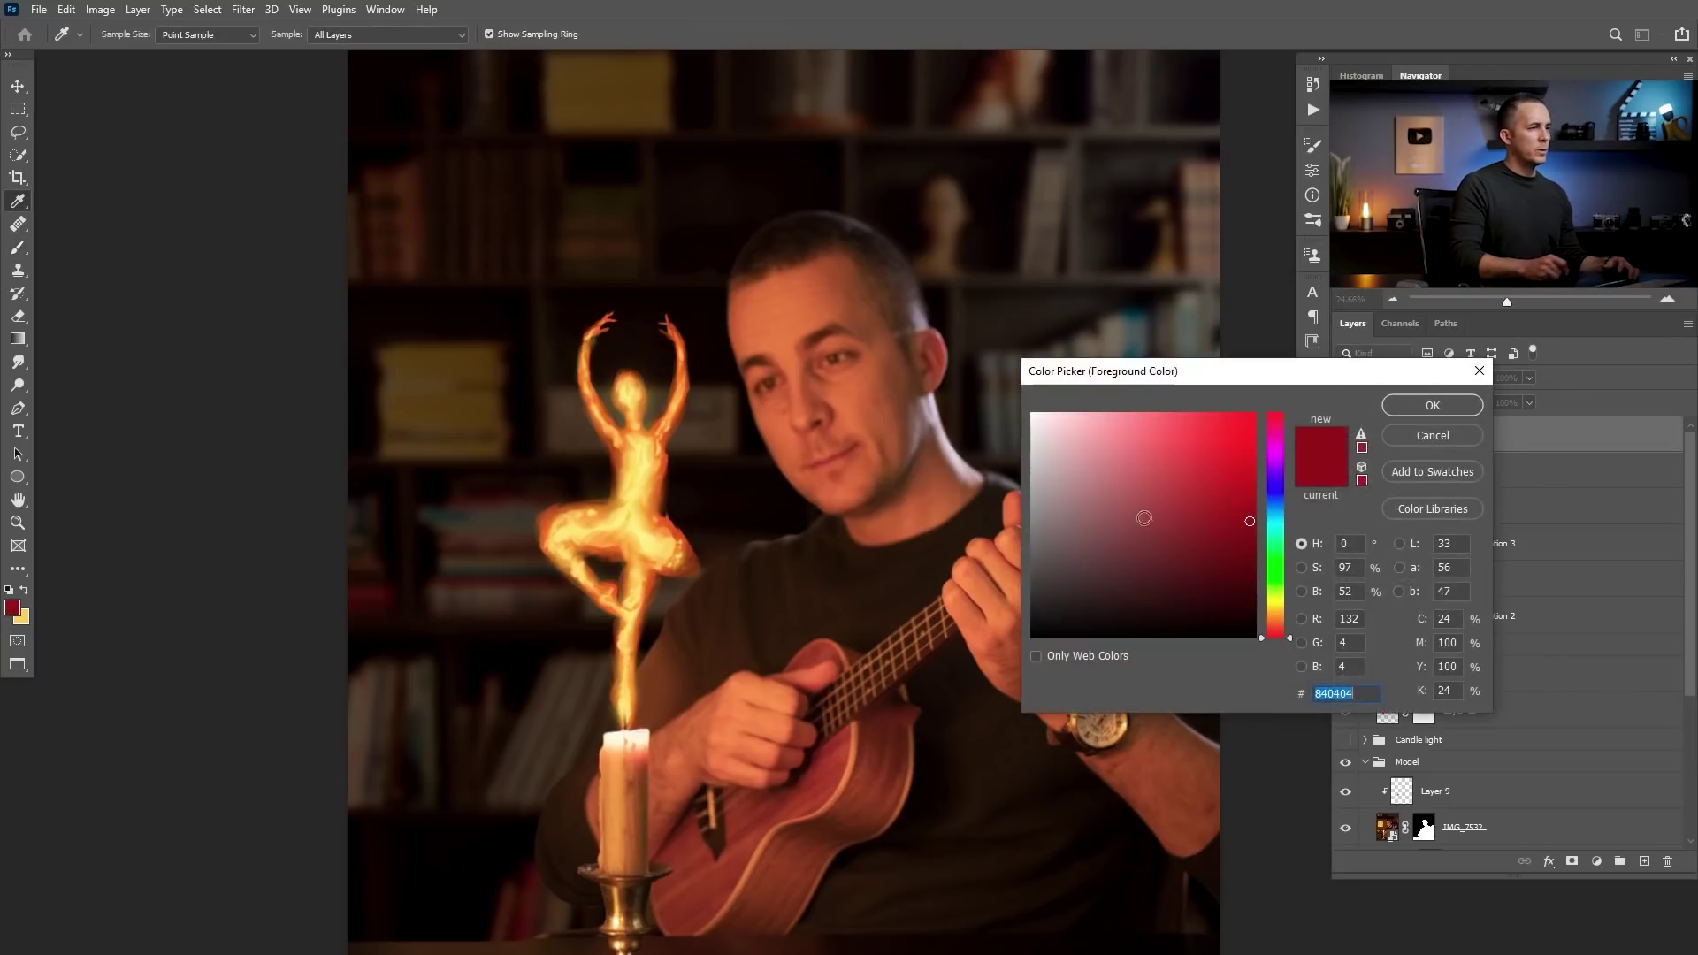
{"action": "left_click", "coordinate": [1283, 632]}
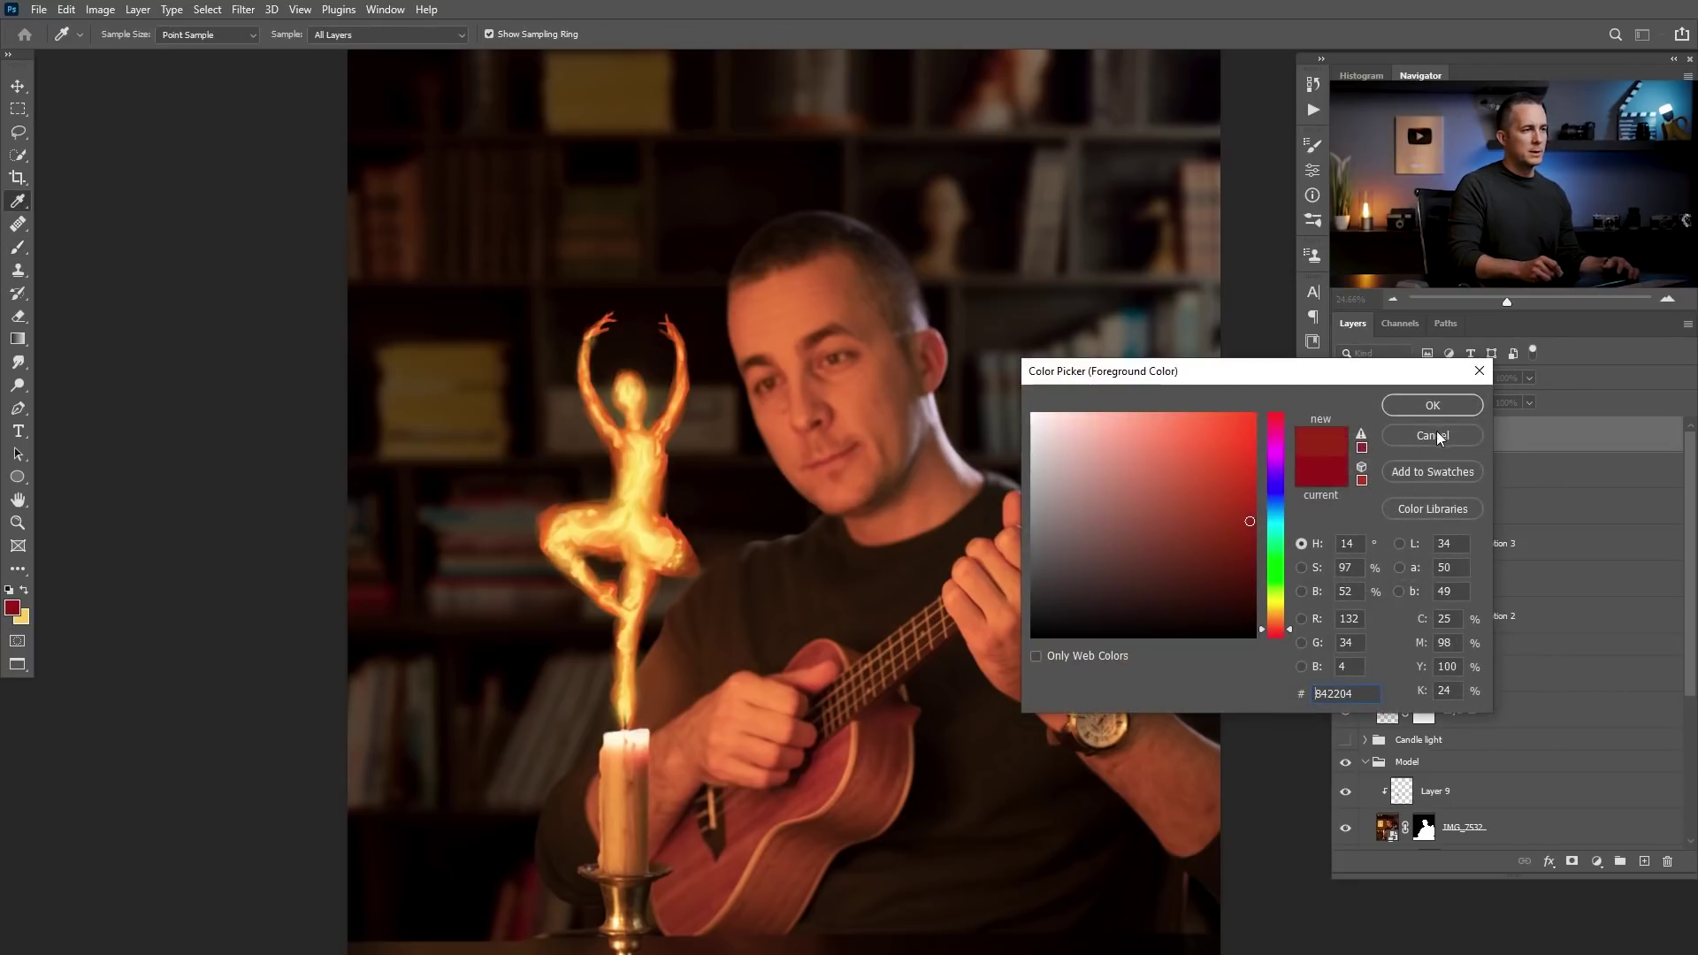
{"action": "left_click", "coordinate": [1432, 435]}
{"action": "key", "text": "bracketright"}
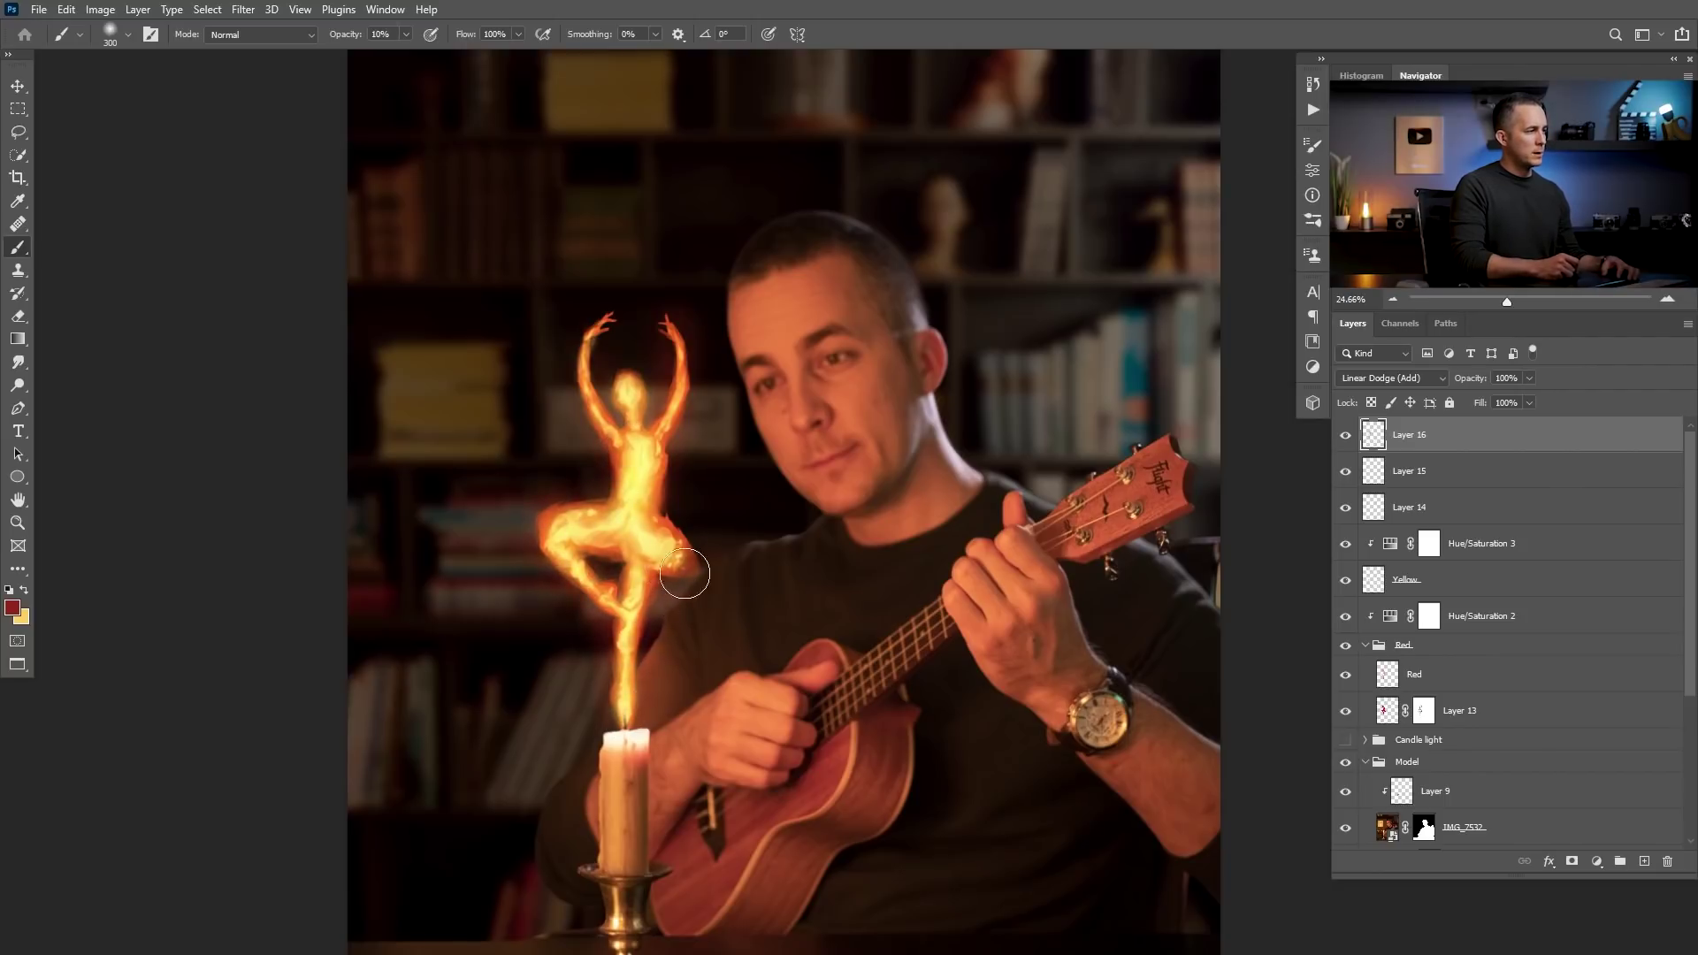
- Spread a wider, softer red glow around the ballerina with the brush enlarged to 600
{"action": "scroll", "coordinate": [662, 499], "scroll_direction": "up", "scroll_amount": 1}
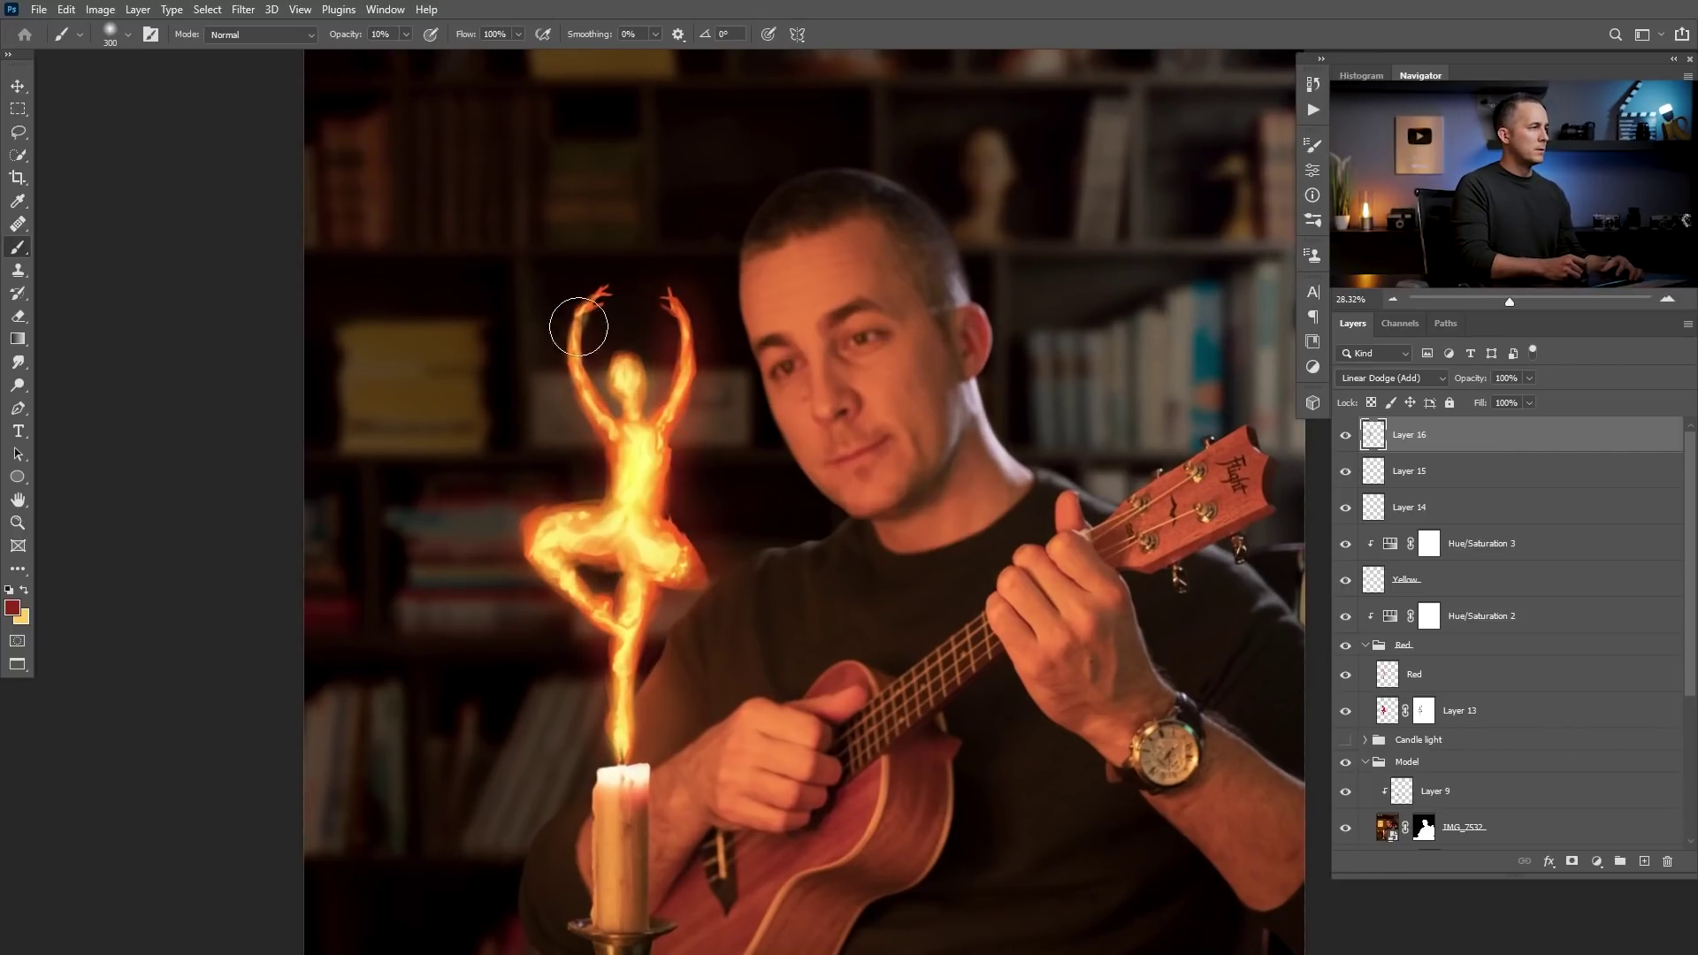
{"action": "key", "text": "bracketright"}
{"action": "key", "text": "bracketright"}
{"action": "key", "text": "bracketright"}
{"action": "key", "text": "bracketright"}
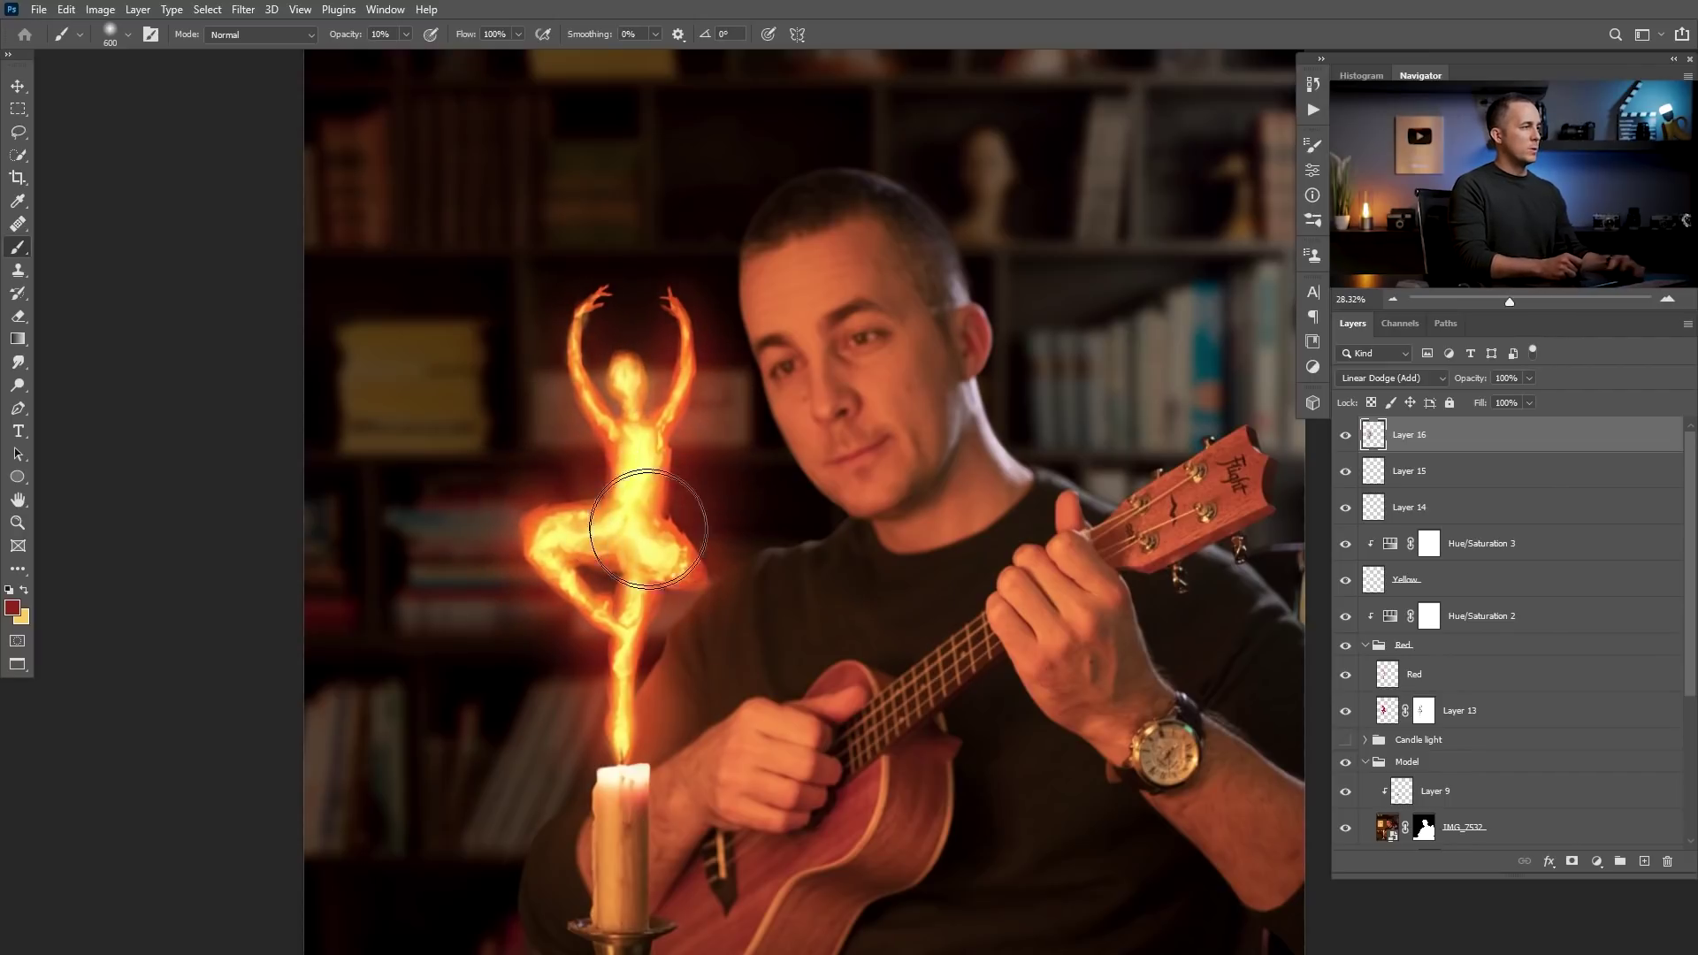
{"action": "scroll", "coordinate": [682, 484], "scroll_direction": "down", "scroll_amount": 2}
{"action": "scroll", "coordinate": [626, 470], "scroll_direction": "down", "scroll_amount": 2}
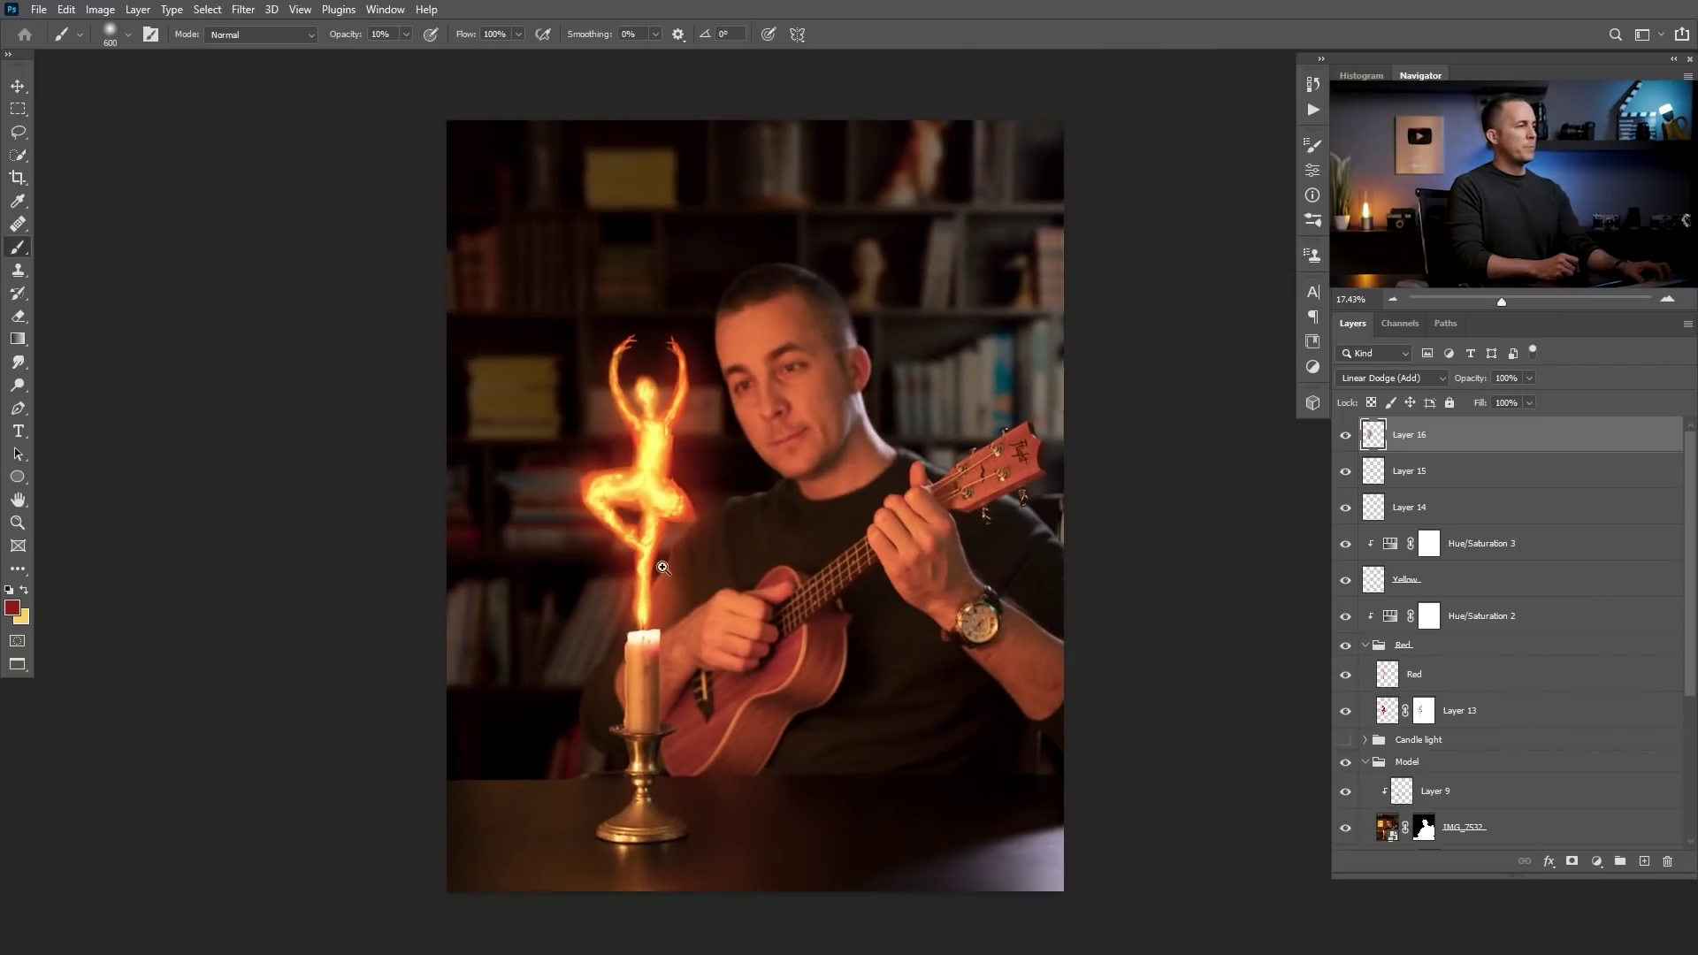
{"action": "scroll", "coordinate": [655, 469], "scroll_direction": "up", "scroll_amount": 4}
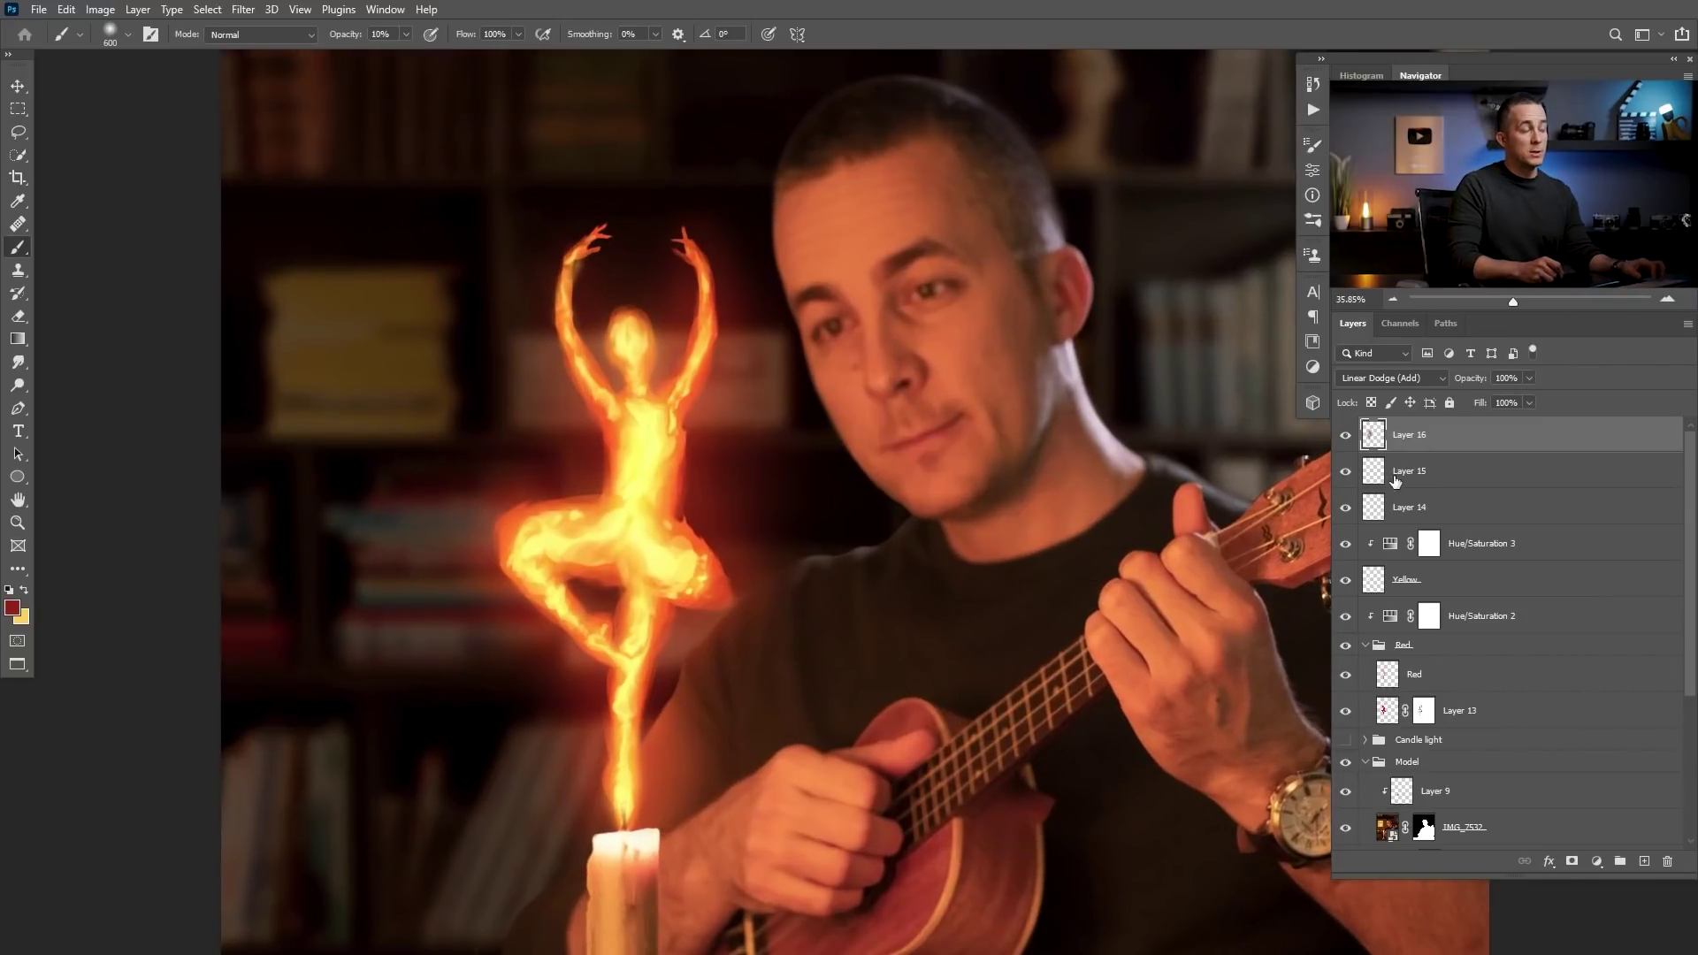
- Refine the Yellow layer around the ballerina with a Hard Round Pressure Opacity eraser, enlarging it to 200
{"action": "left_click", "coordinate": [1373, 589]}
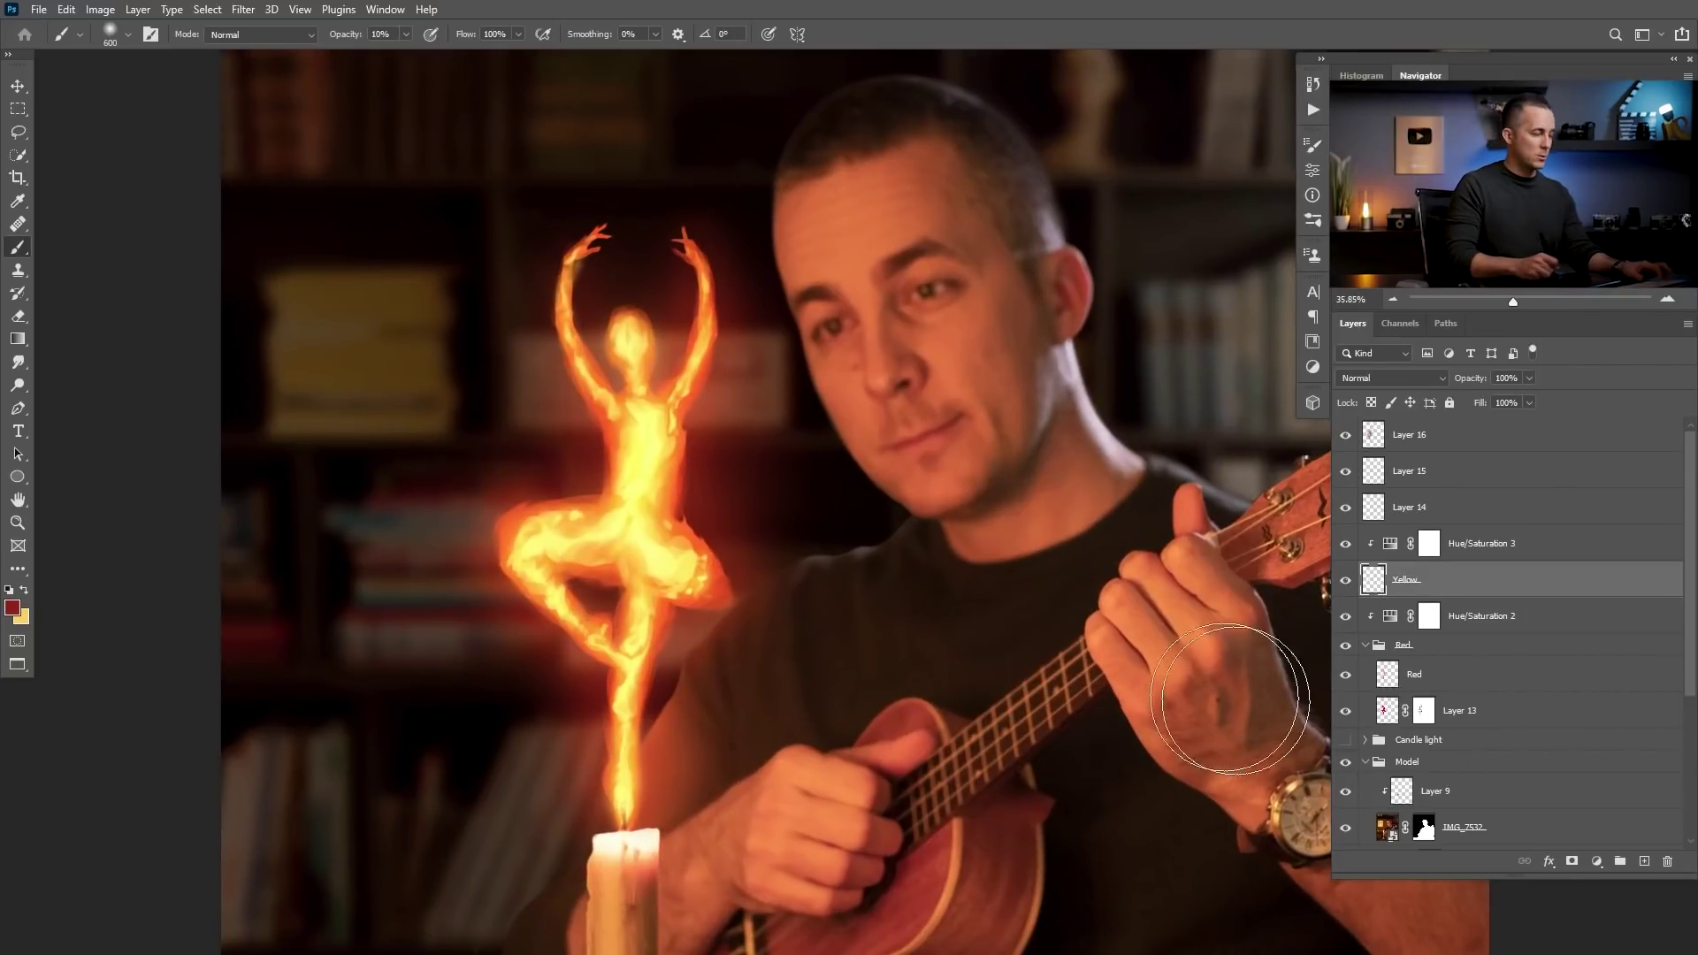
{"action": "key", "text": "e"}
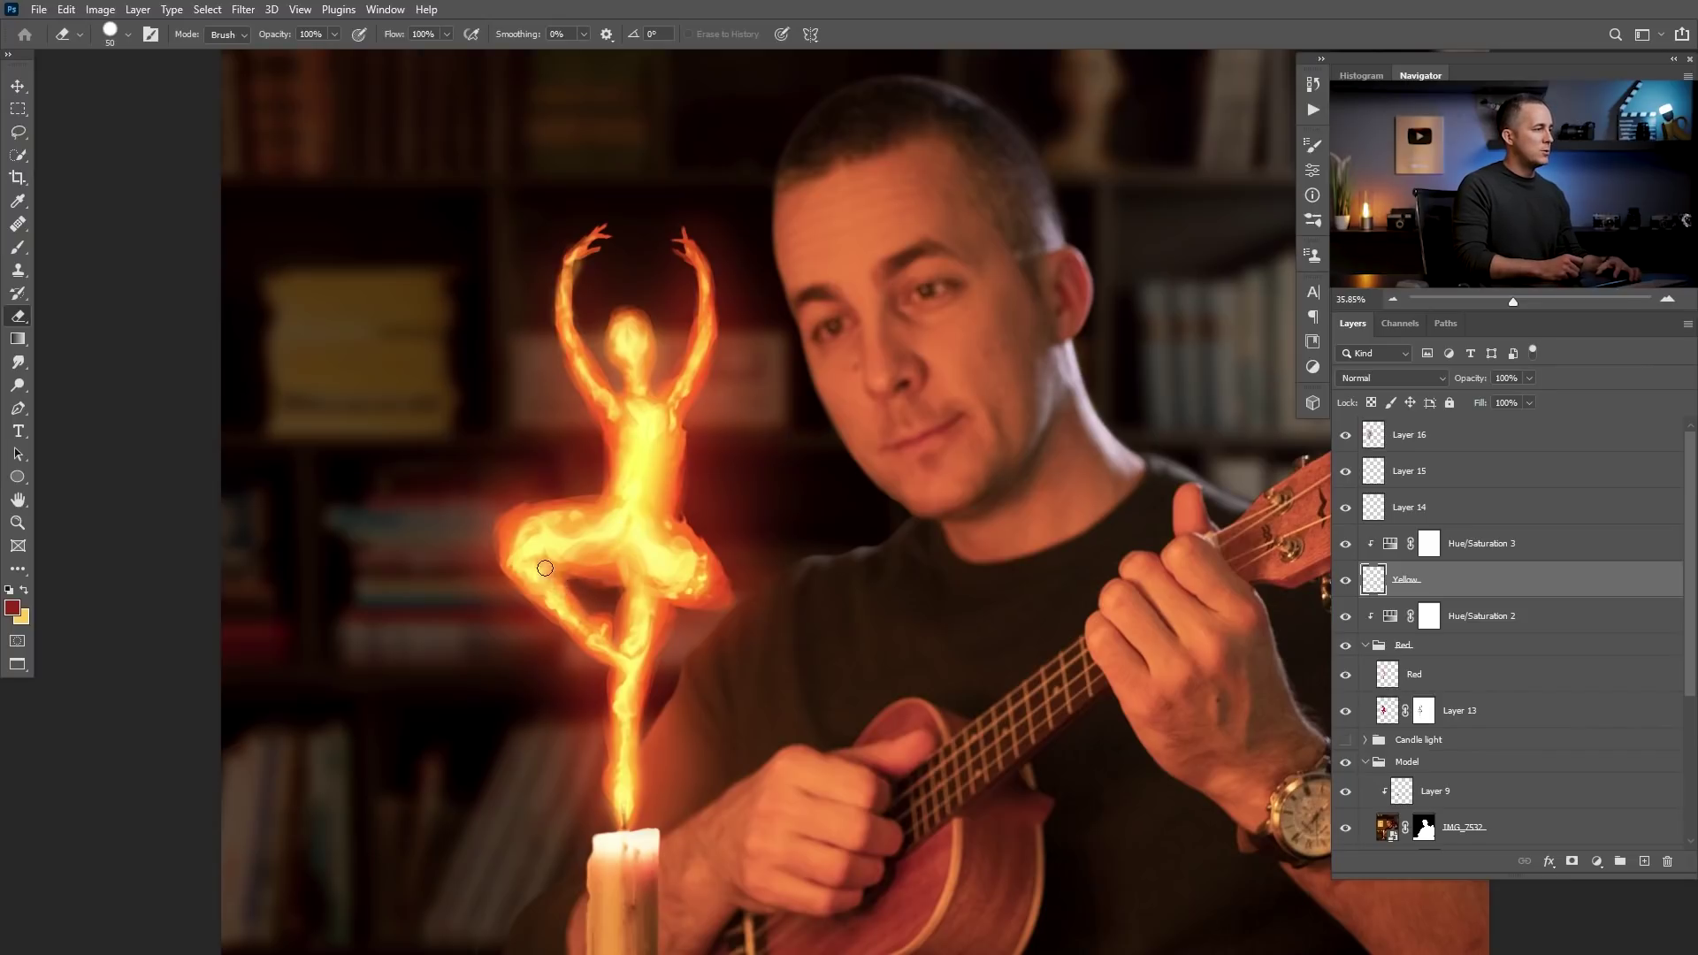
{"action": "right_click", "coordinate": [603, 648]}
{"action": "left_click", "coordinate": [897, 617]}
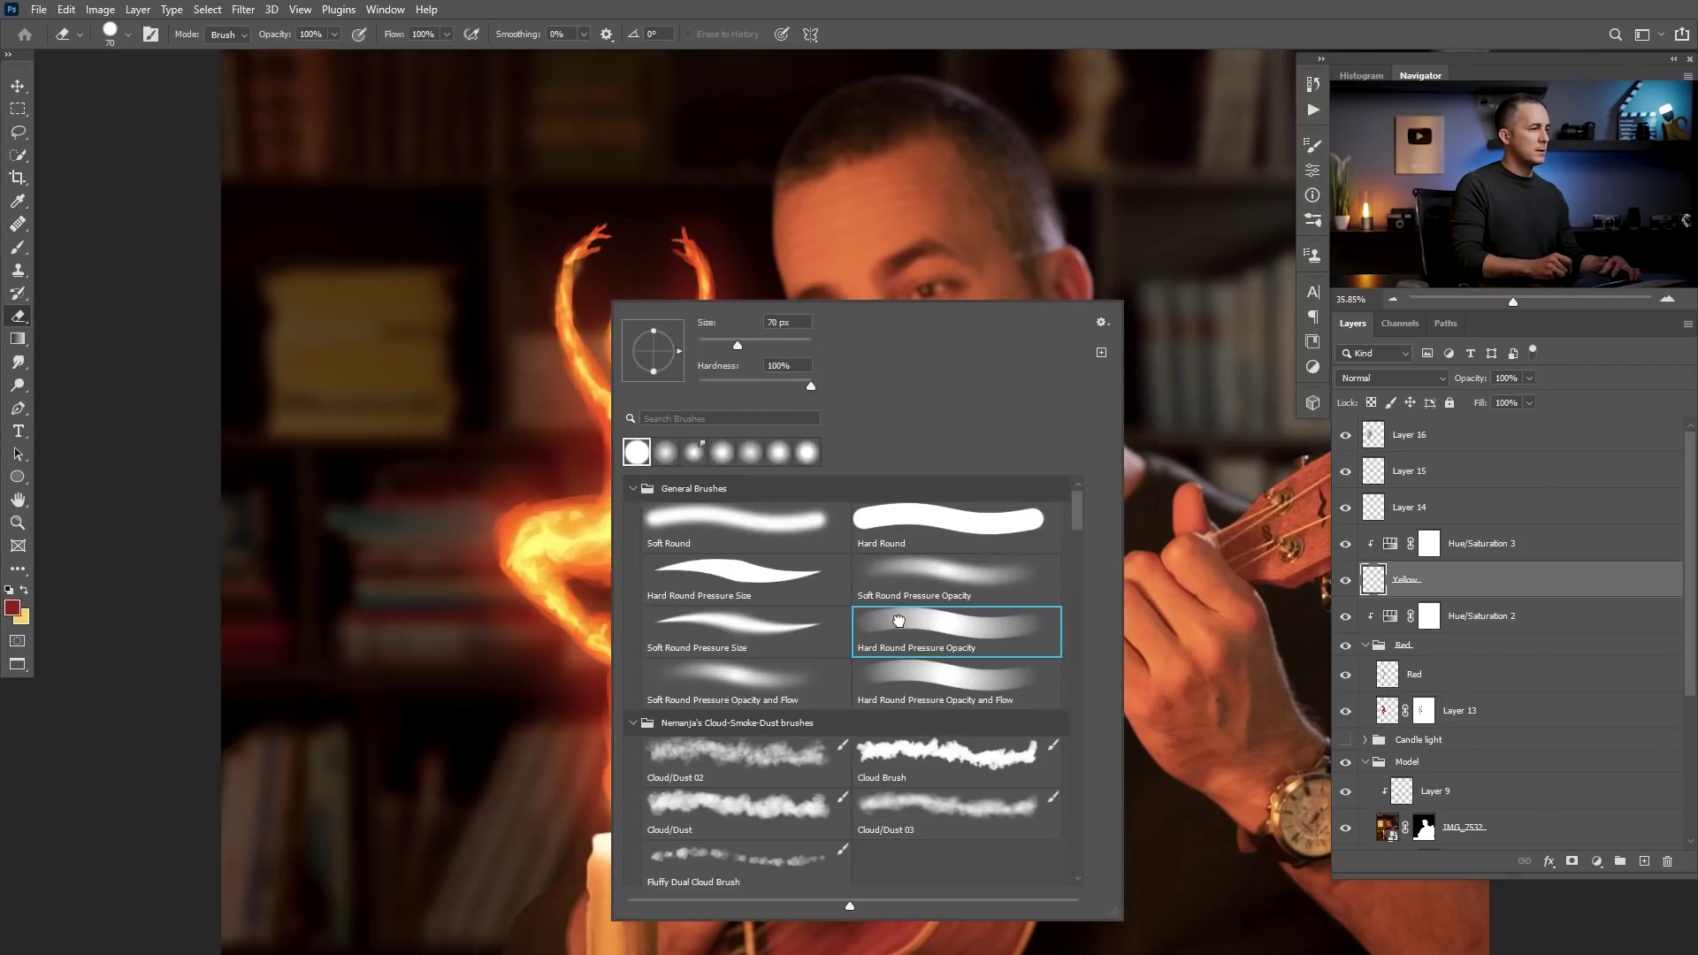
{"action": "left_click", "coordinate": [543, 650]}
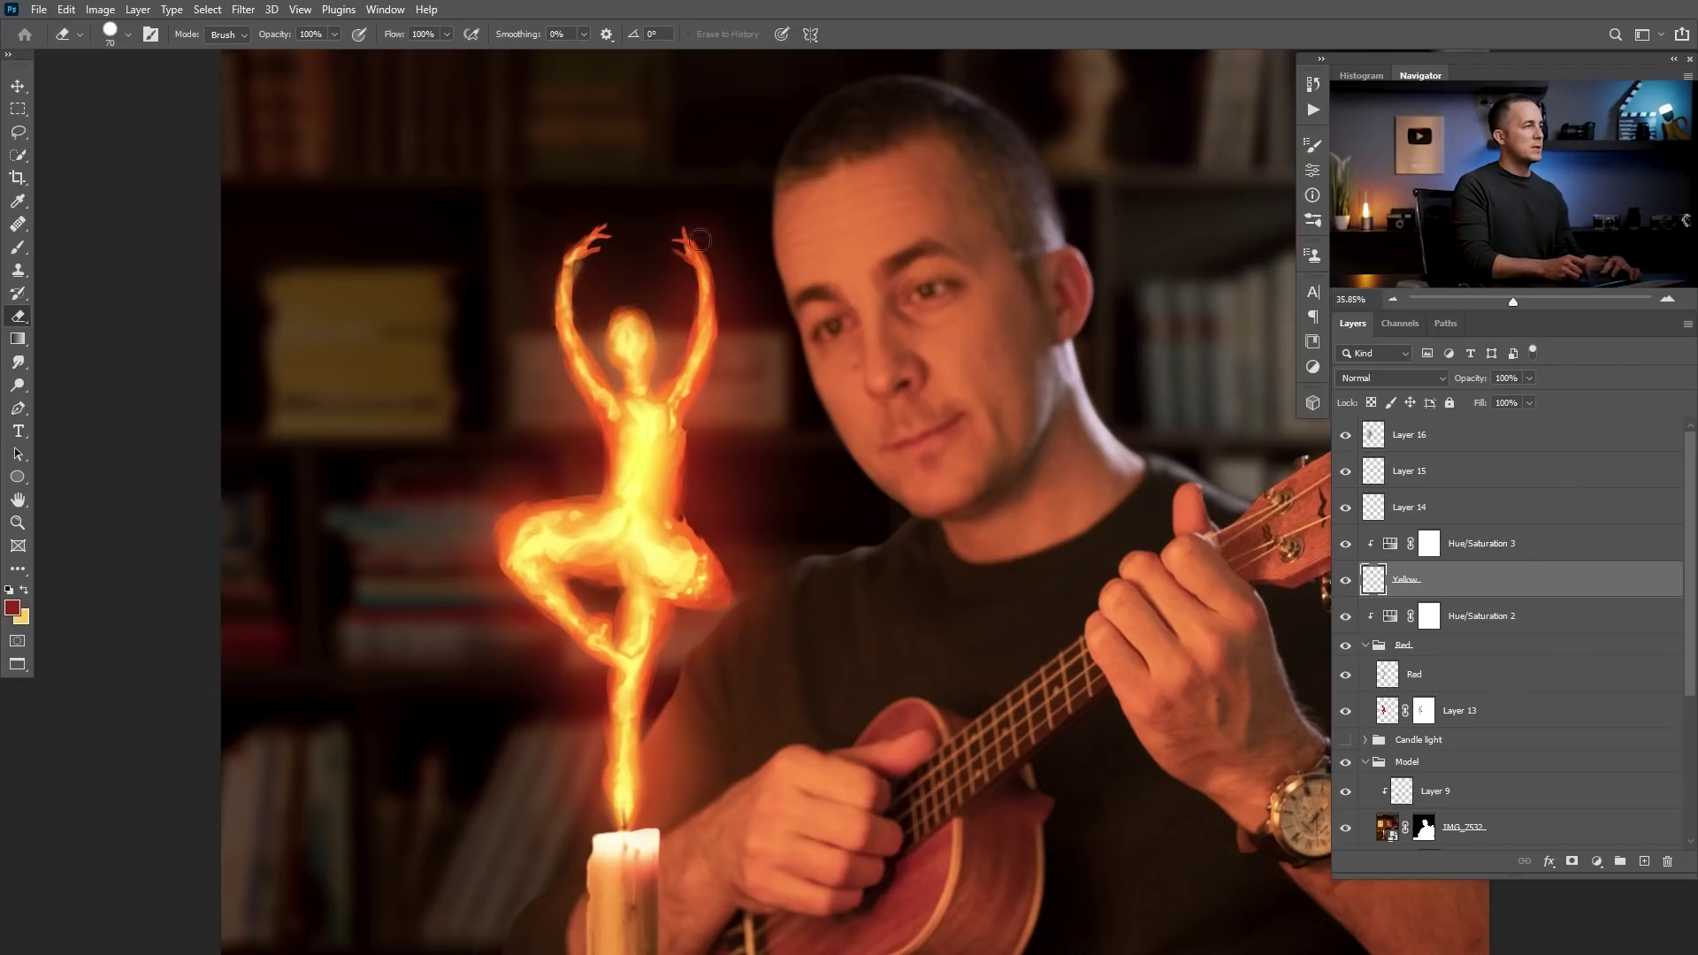
{"action": "key", "text": "bracketright"}
{"action": "key", "text": "bracketright"}
{"action": "key", "text": "bracketright"}
{"action": "key", "text": "bracketright"}
{"action": "key", "text": "bracketright"}
{"action": "key", "text": "bracketright"}
{"action": "key", "text": "bracketright"}
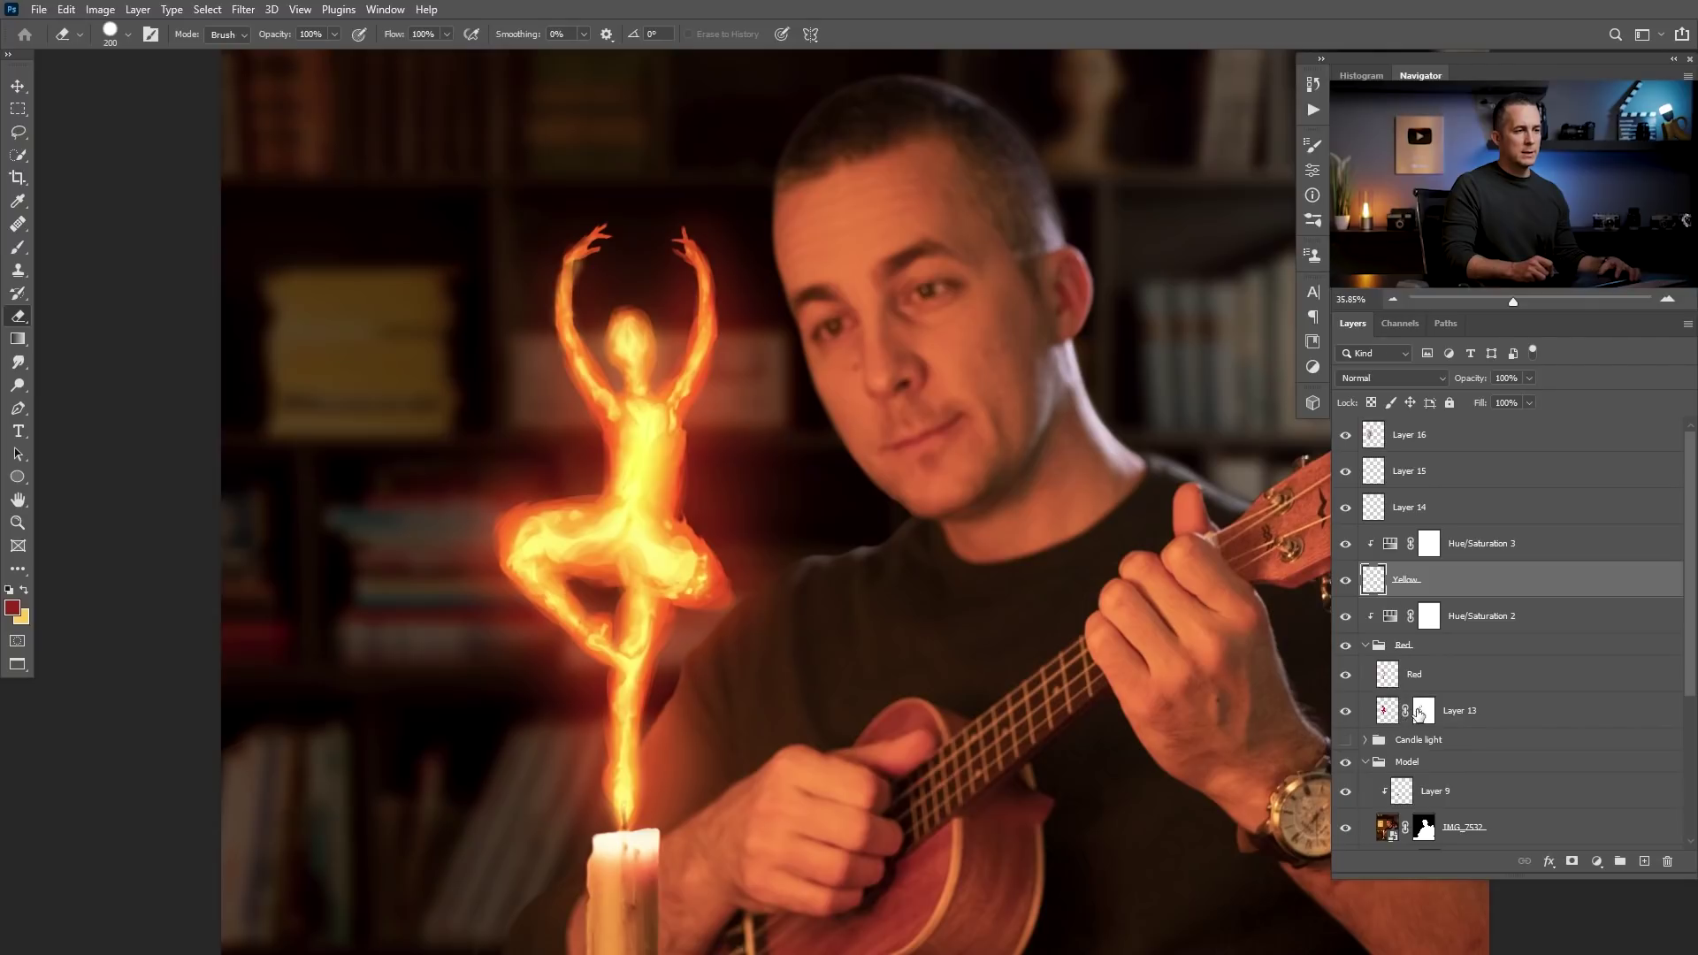
- Add a layer mask to the Red group and check what its Red layer contributes to the figure
{"action": "left_click", "coordinate": [1397, 650]}
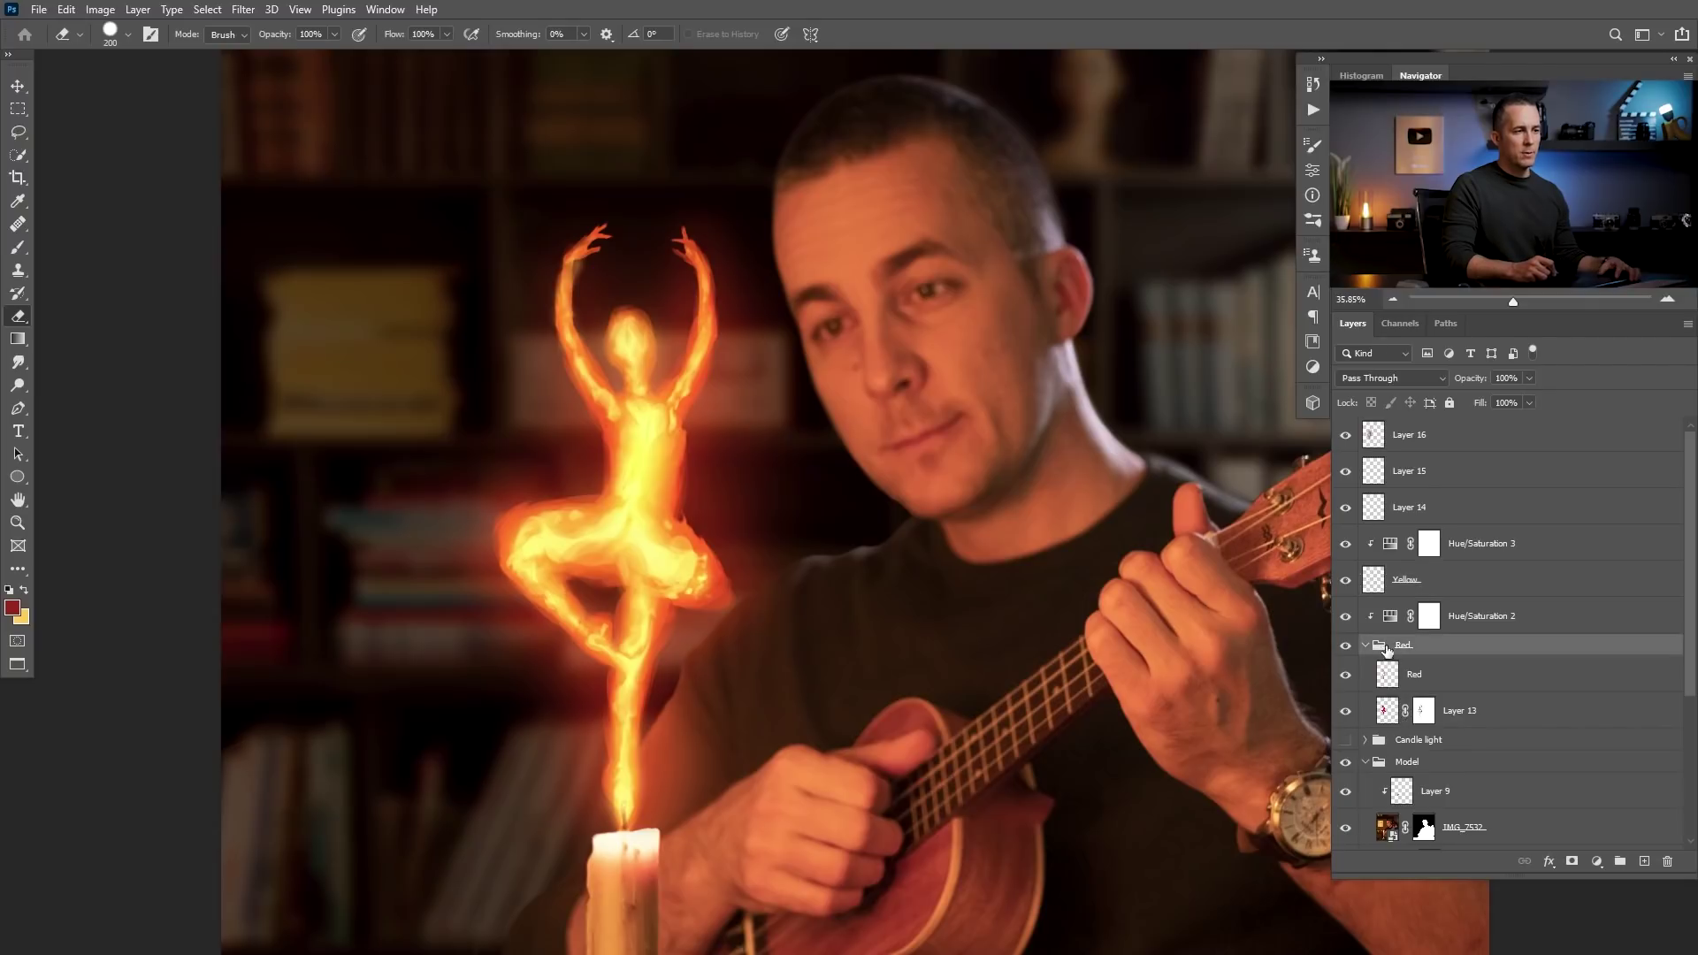
{"action": "left_click", "coordinate": [1573, 861]}
{"action": "key", "text": "b"}
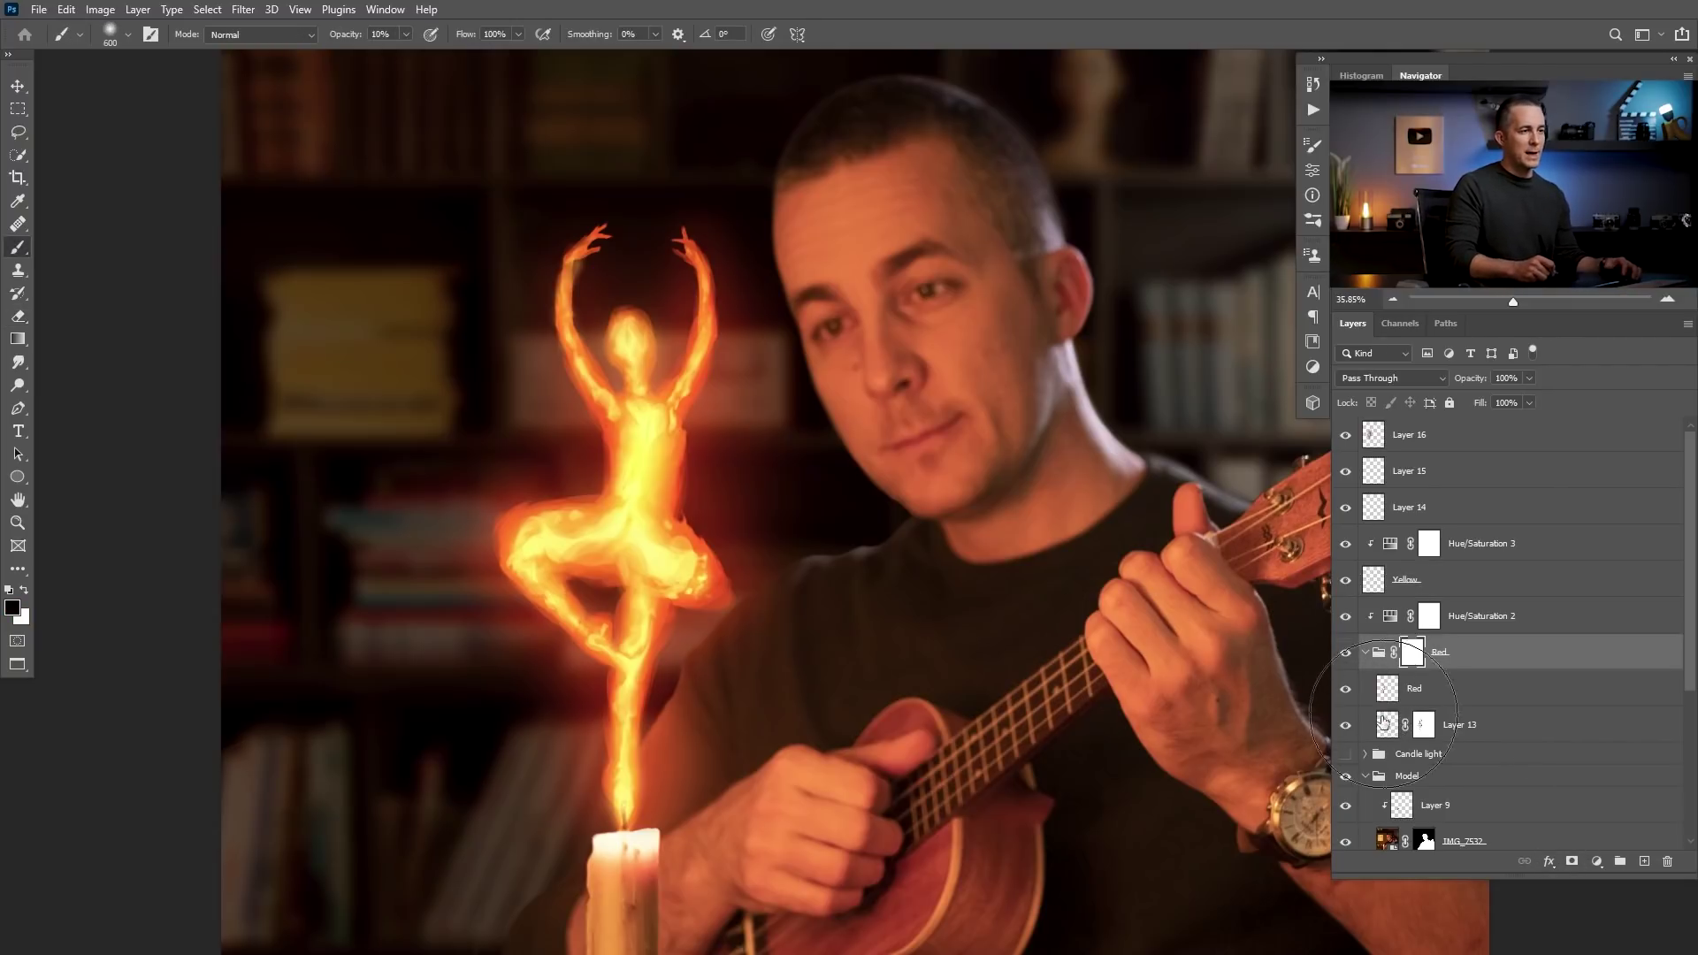
{"action": "left_click", "coordinate": [1345, 723]}
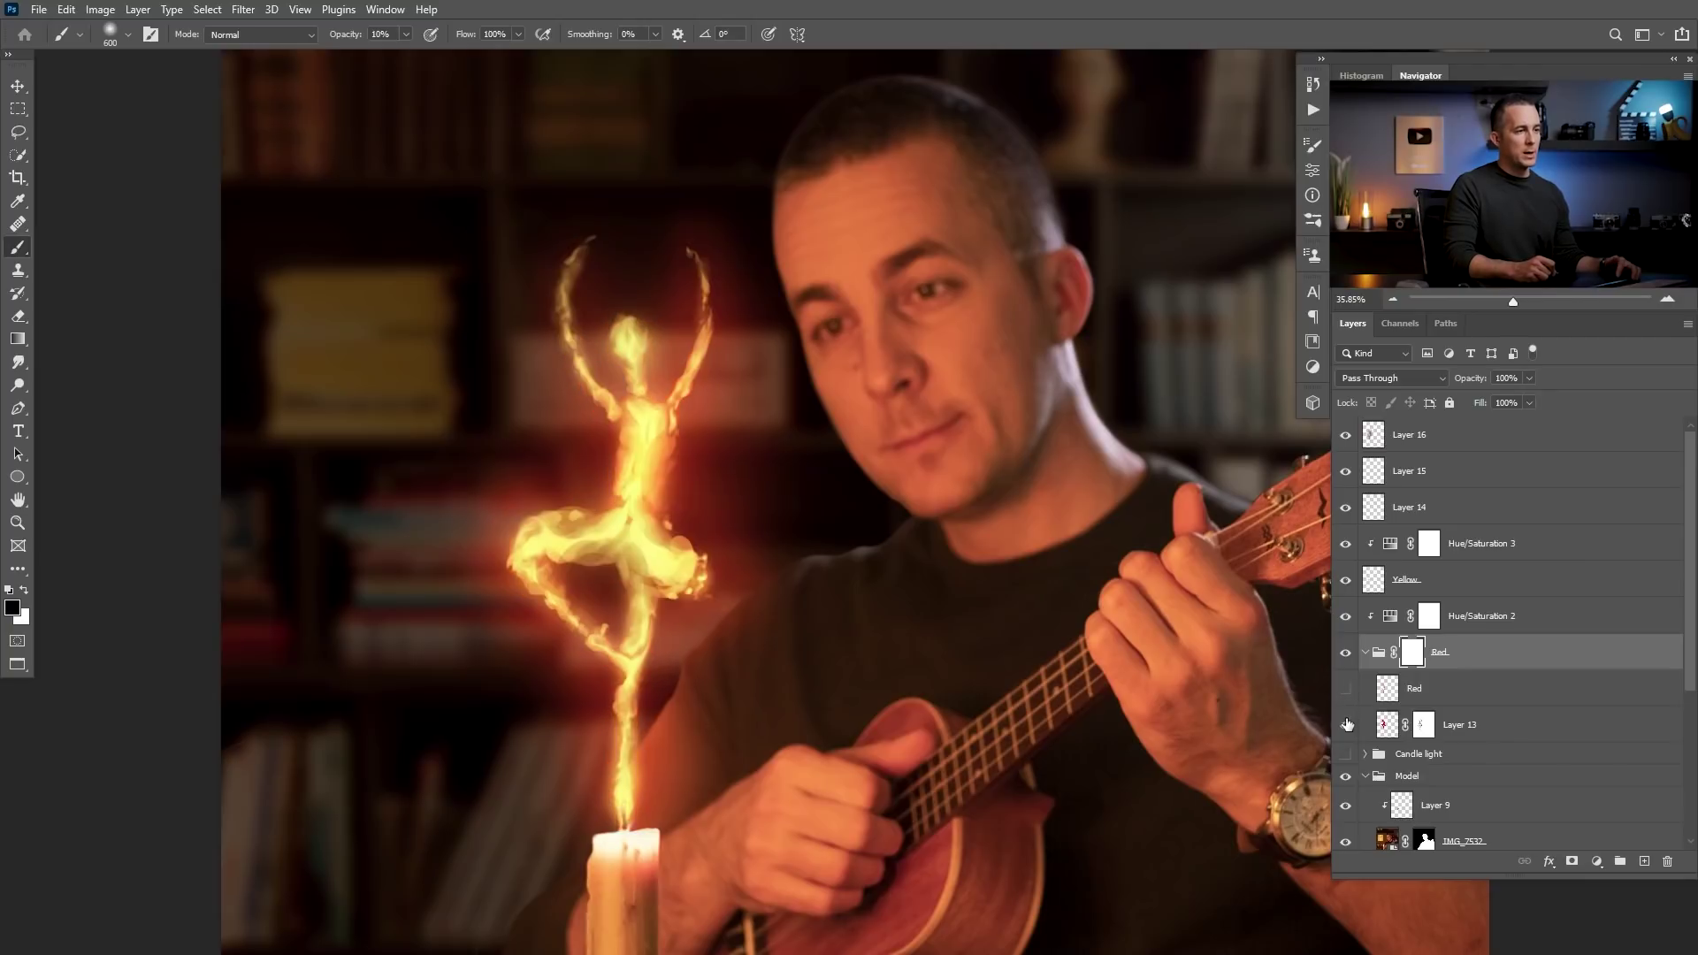
{"action": "left_click", "coordinate": [1348, 692]}
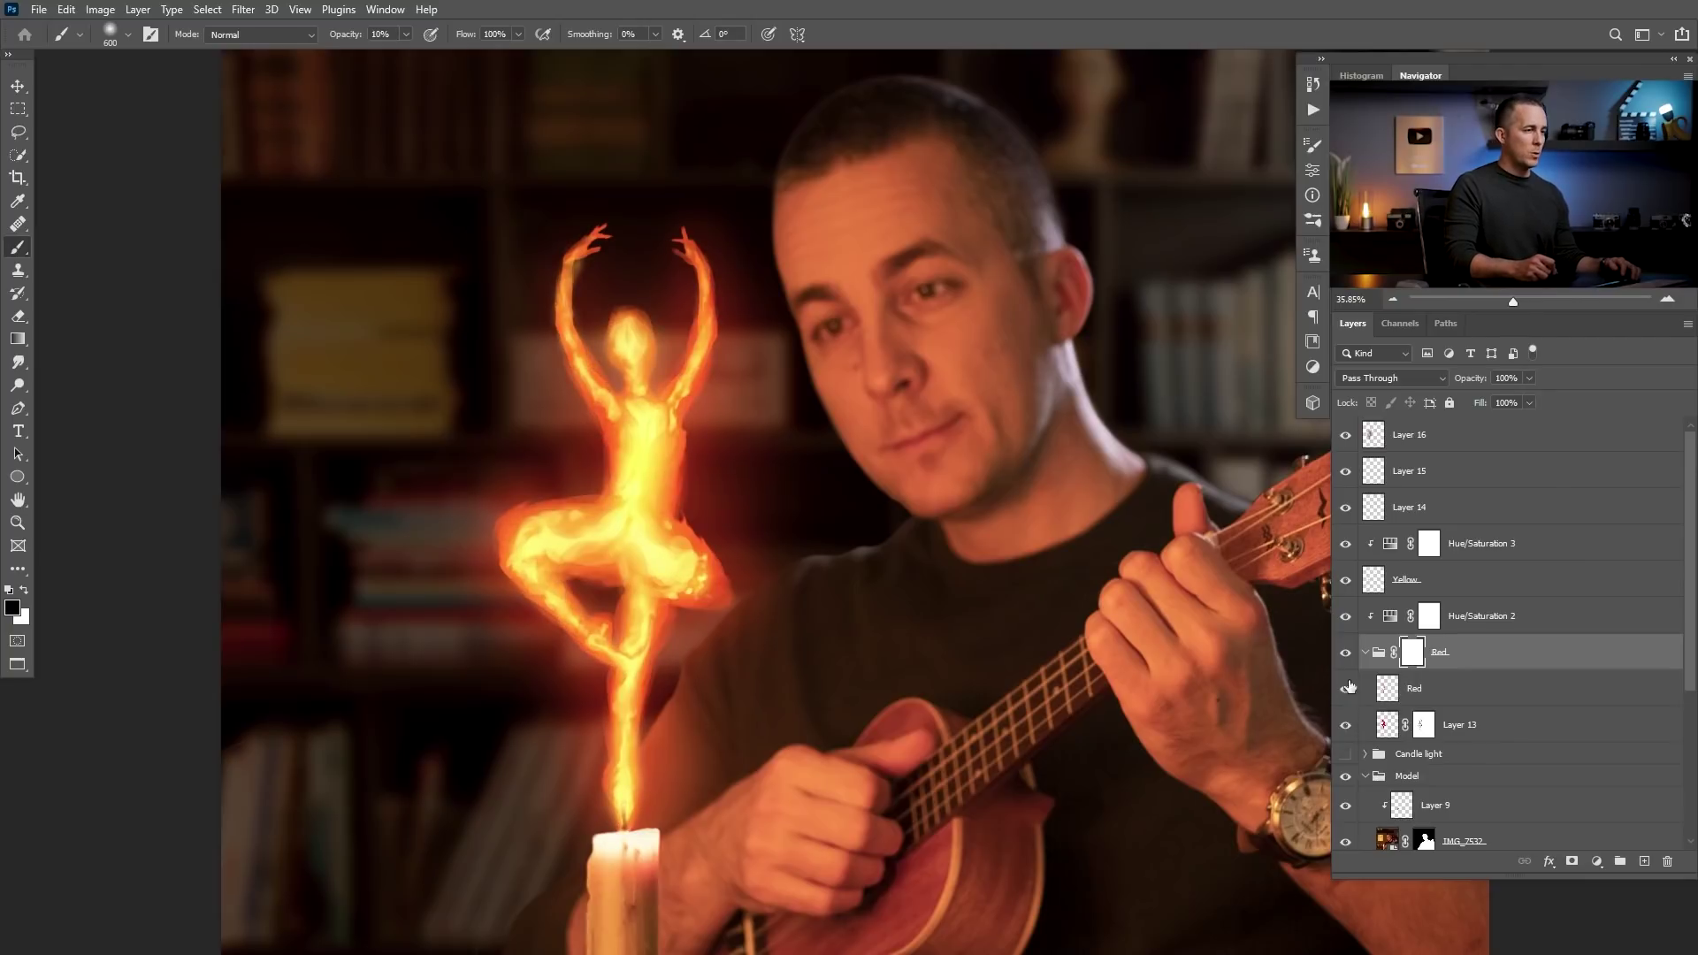
- Lightly fade the ballerina's hands on the Red group's mask with the black Soft Round brush reduced to 300 at 10% opacity
{"action": "right_click", "coordinate": [624, 222]}
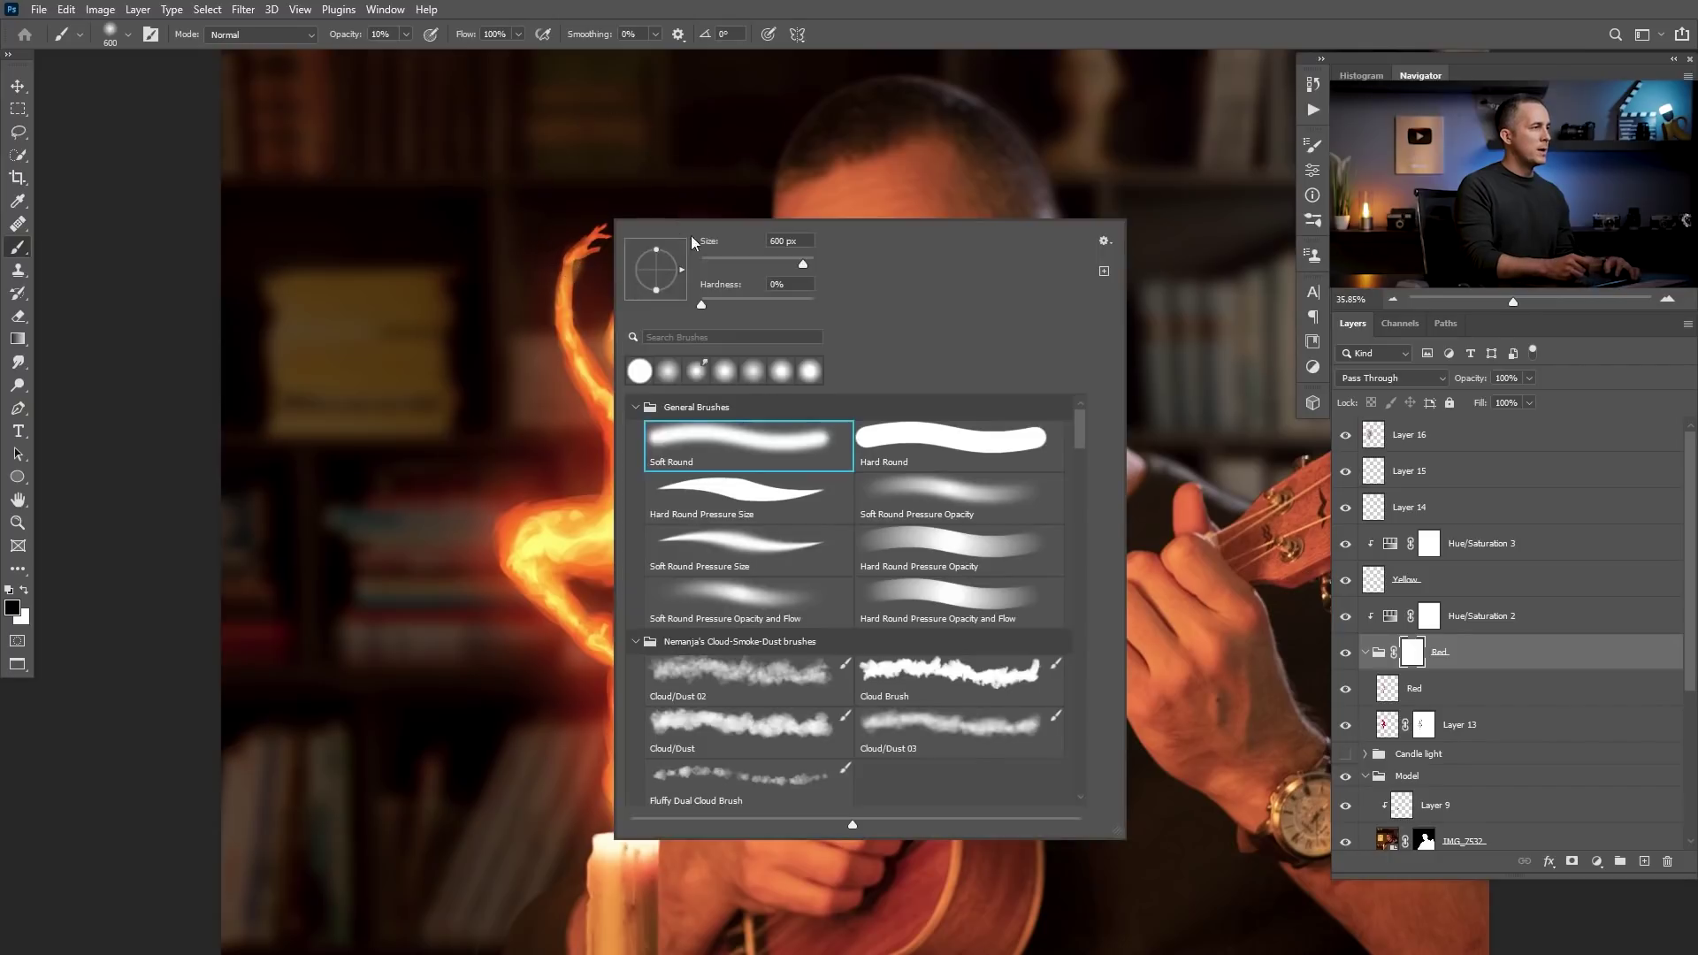
{"action": "left_click", "coordinate": [523, 250]}
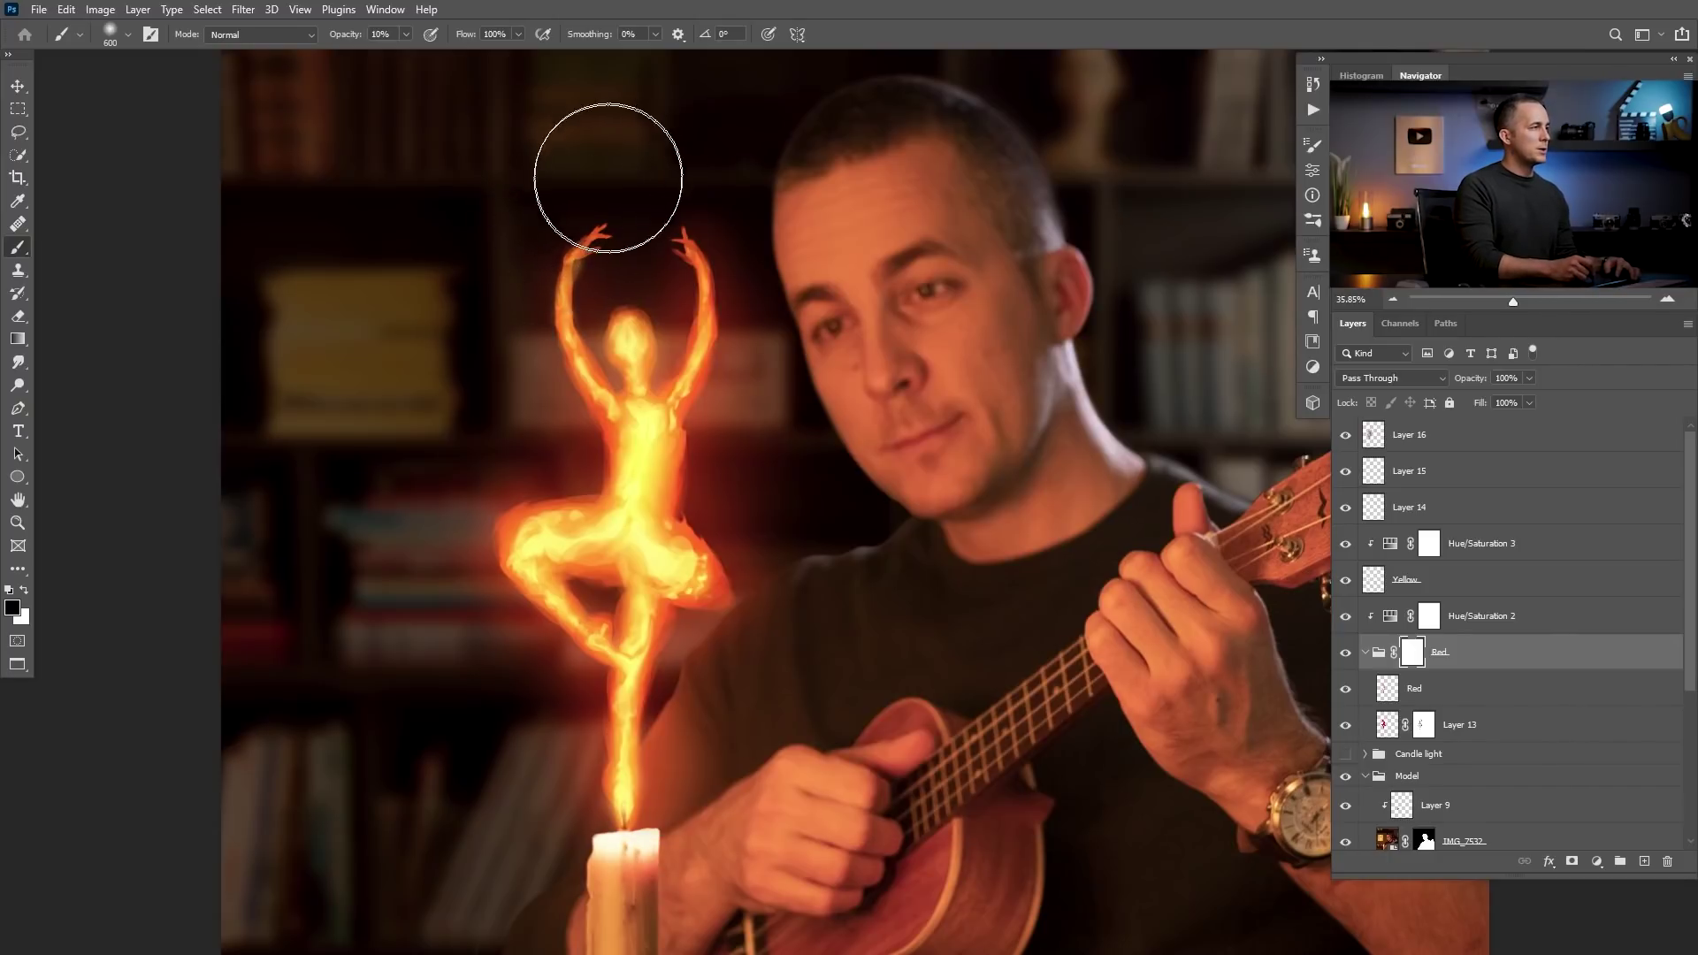
{"action": "key", "text": "bracketleft"}
{"action": "key", "text": "bracketleft"}
{"action": "key", "text": "bracketleft"}
{"action": "key", "text": "bracketleft"}
{"action": "key", "text": "bracketleft"}
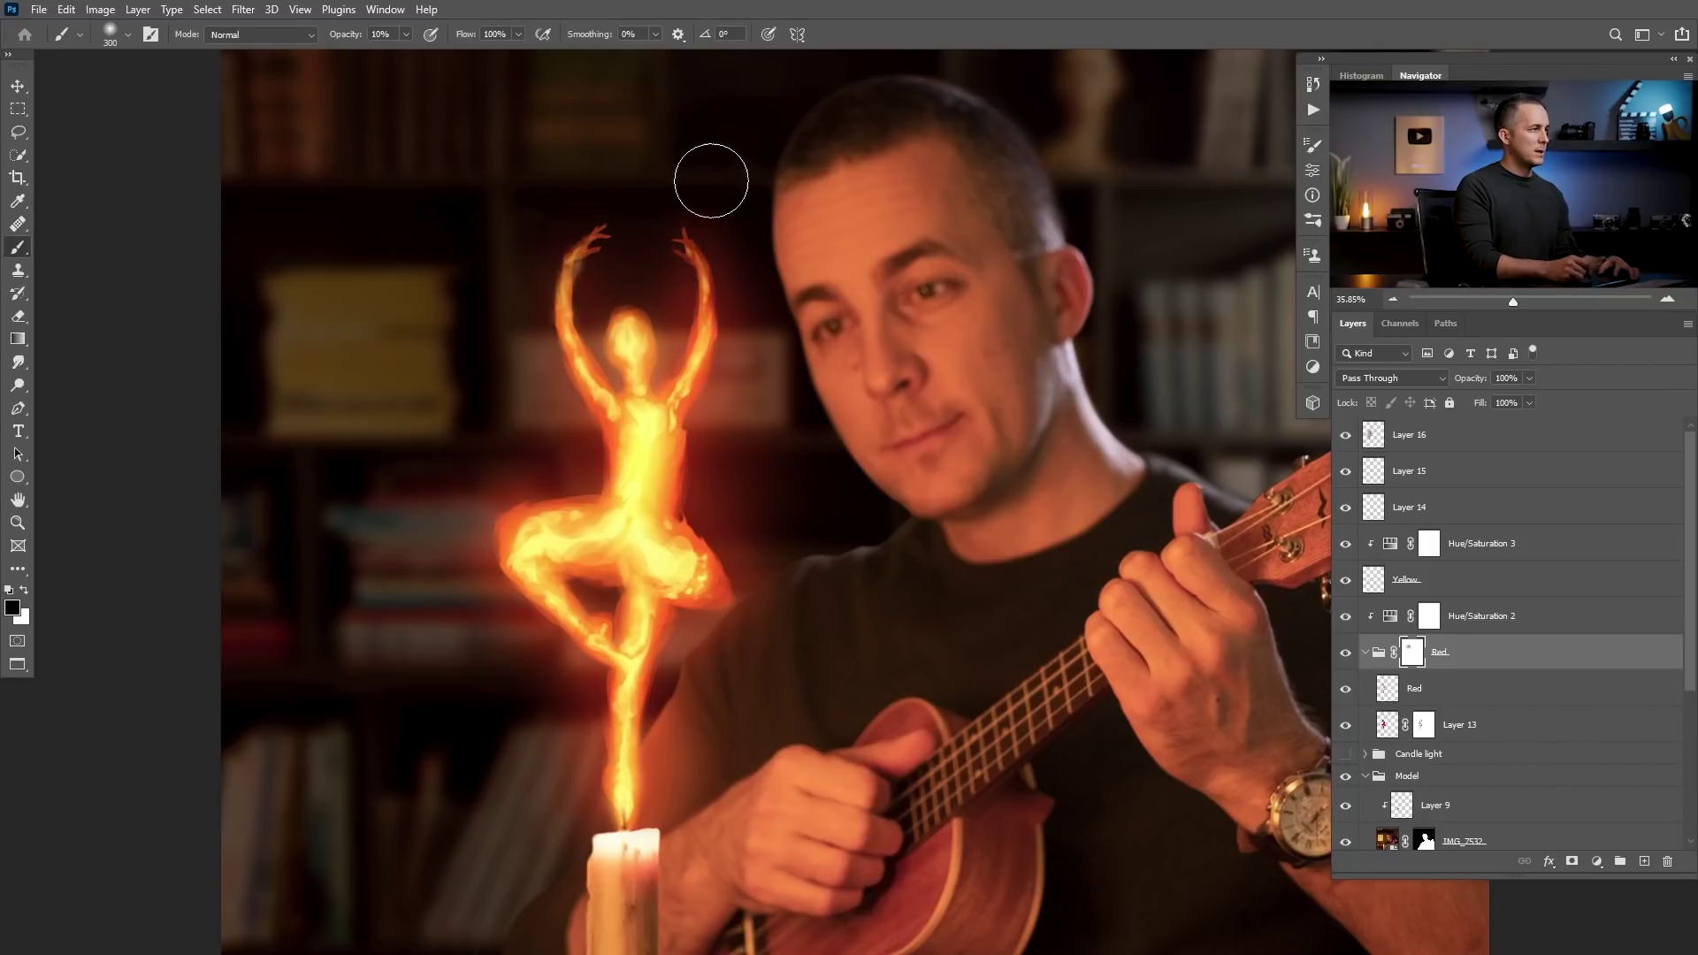
- Fade the ballerina's hands and head further on the Red group's mask with the Soft Round Pressure Opacity brush, raising its opacity to 100%
{"action": "key", "text": "5"}
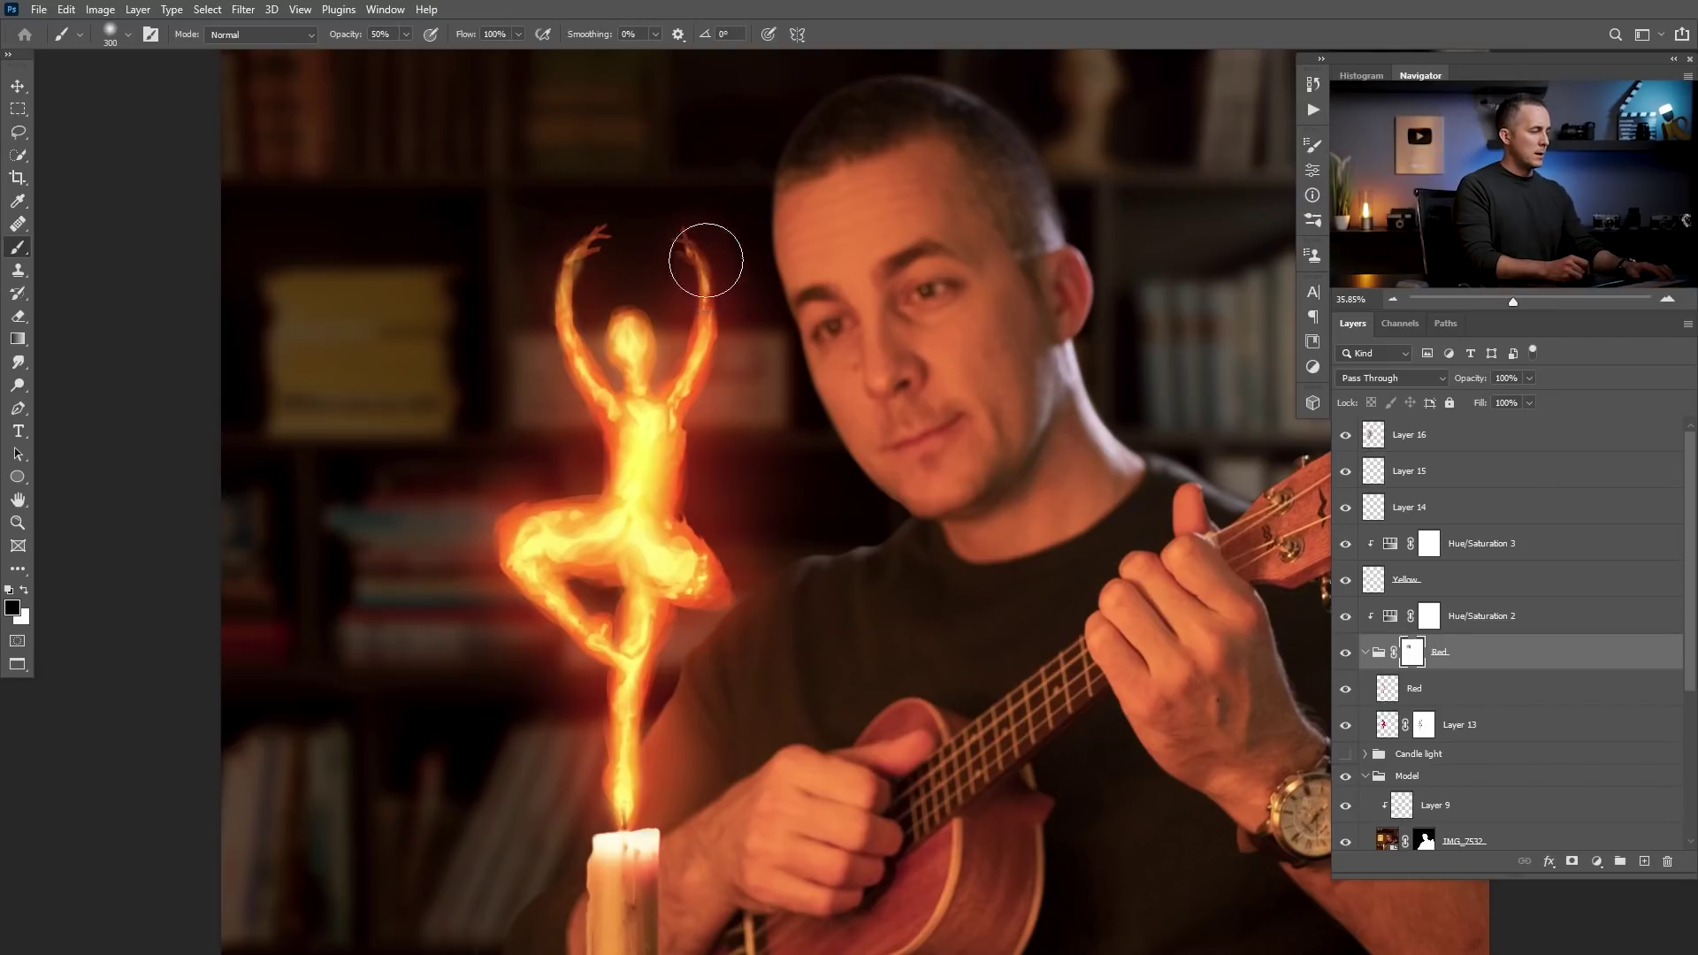
{"action": "right_click", "coordinate": [705, 259]}
{"action": "left_click", "coordinate": [1040, 510]}
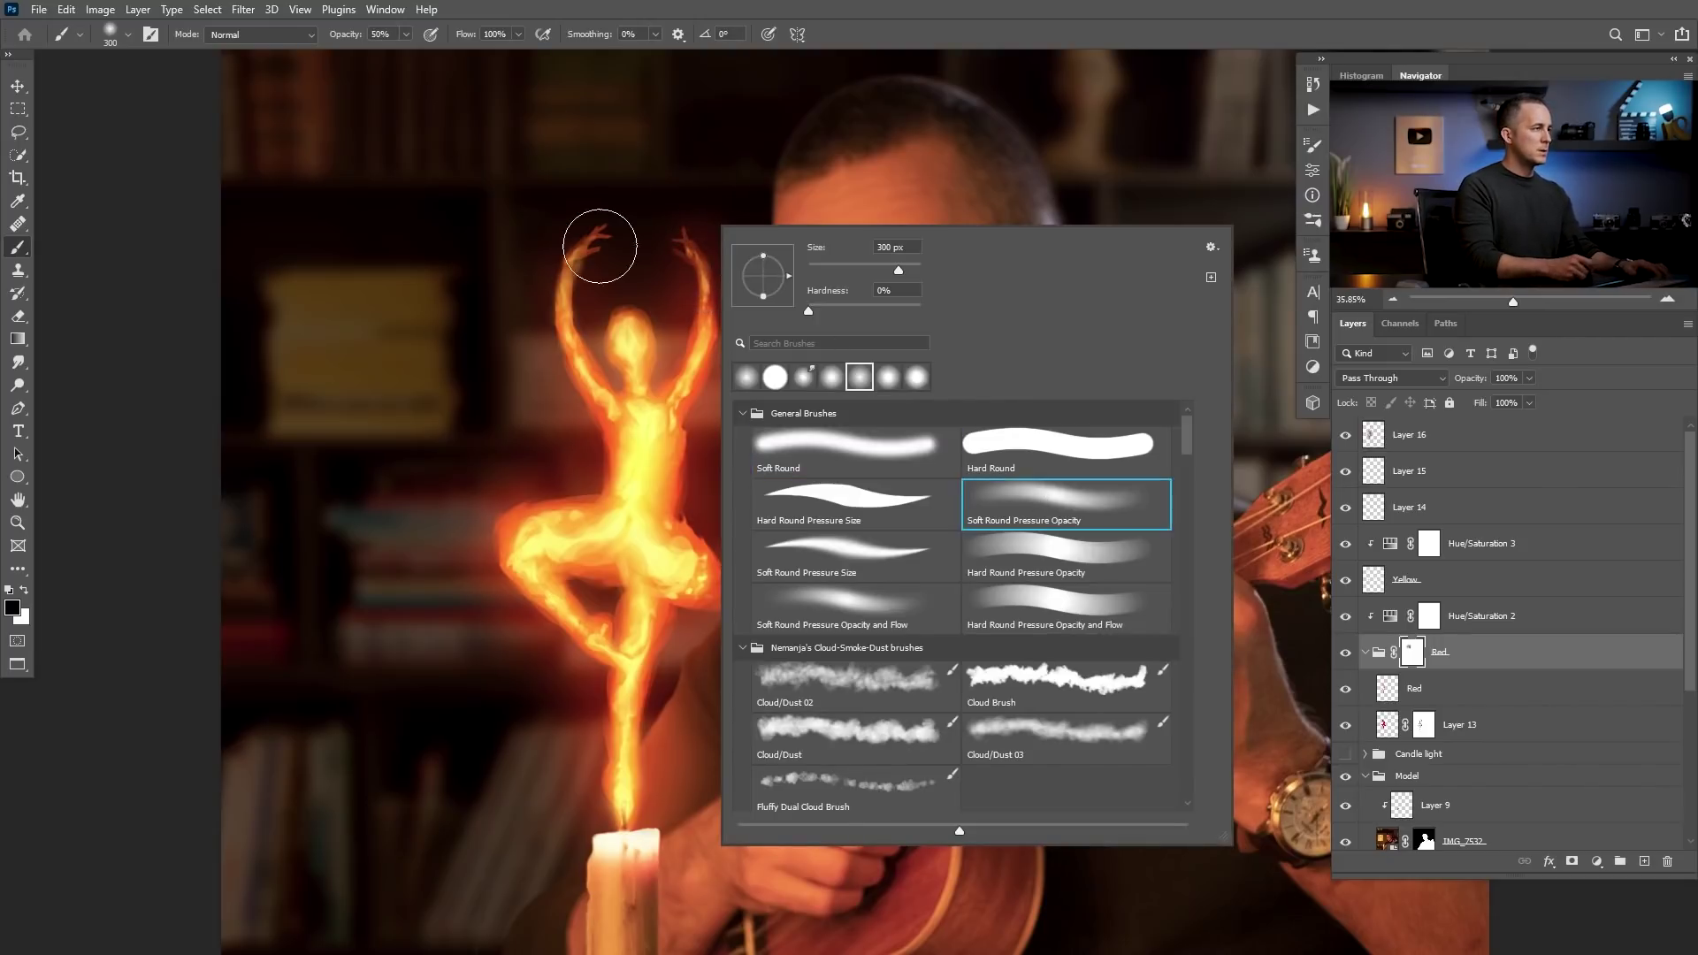
{"action": "key", "text": "0"}
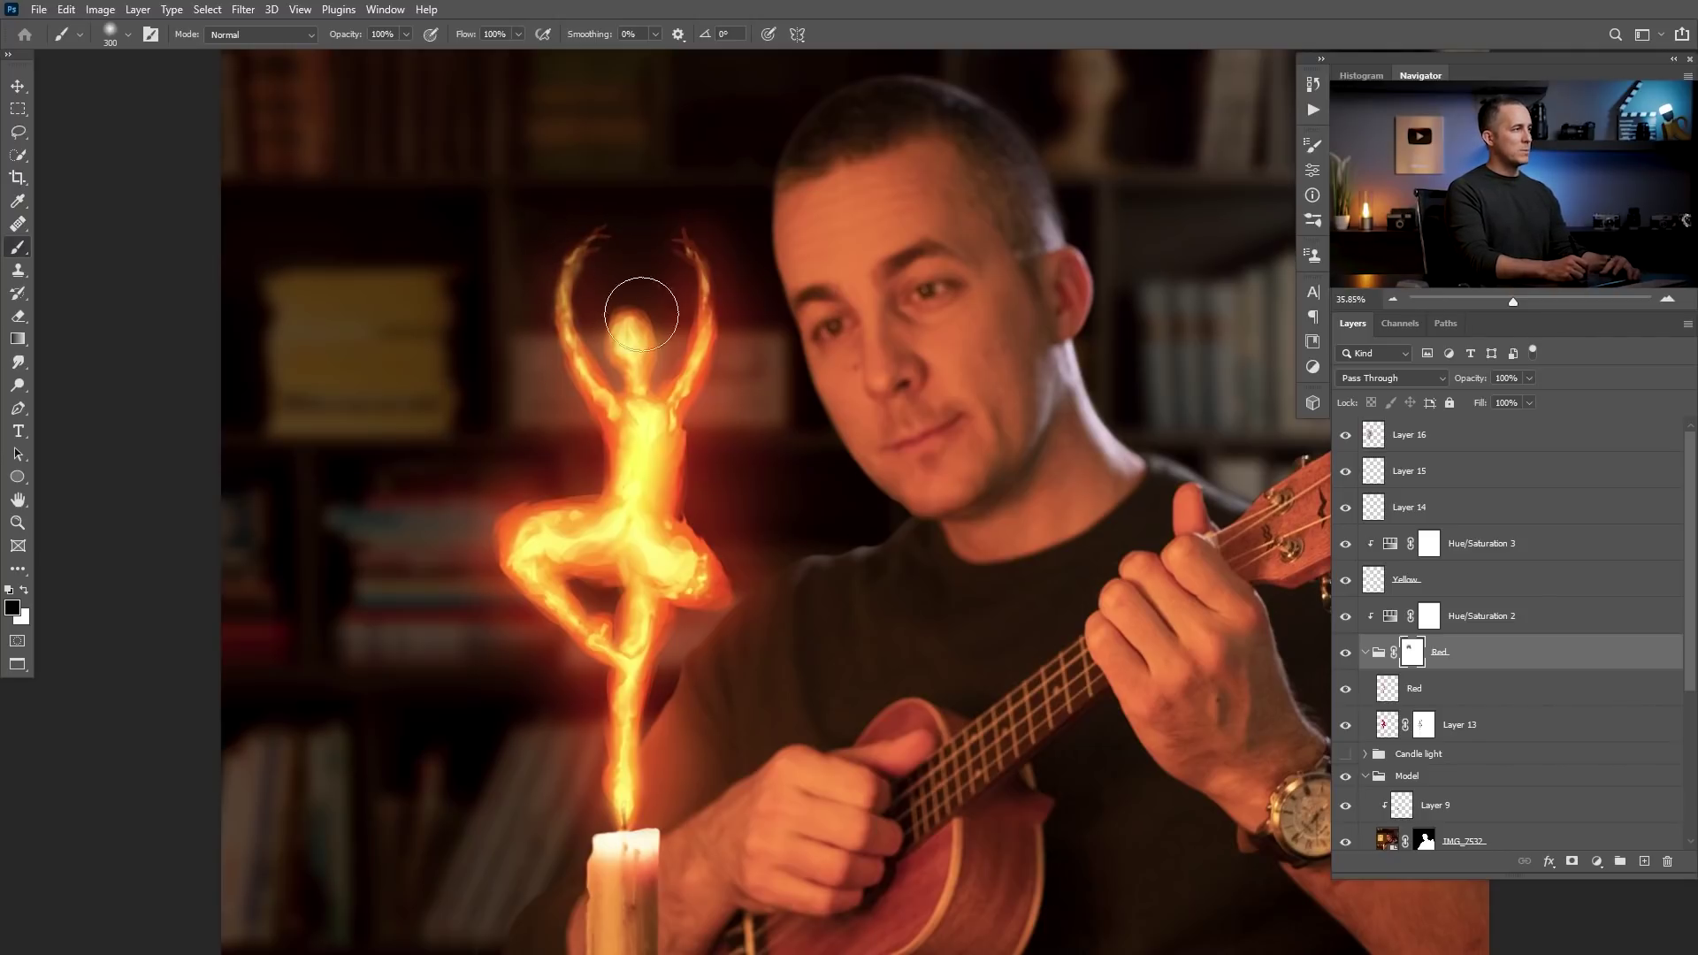
{"action": "left_click_drag", "start_coordinate": [767, 540], "coordinate": [710, 620]}
{"action": "left_click_drag", "start_coordinate": [754, 512], "coordinate": [794, 521]}
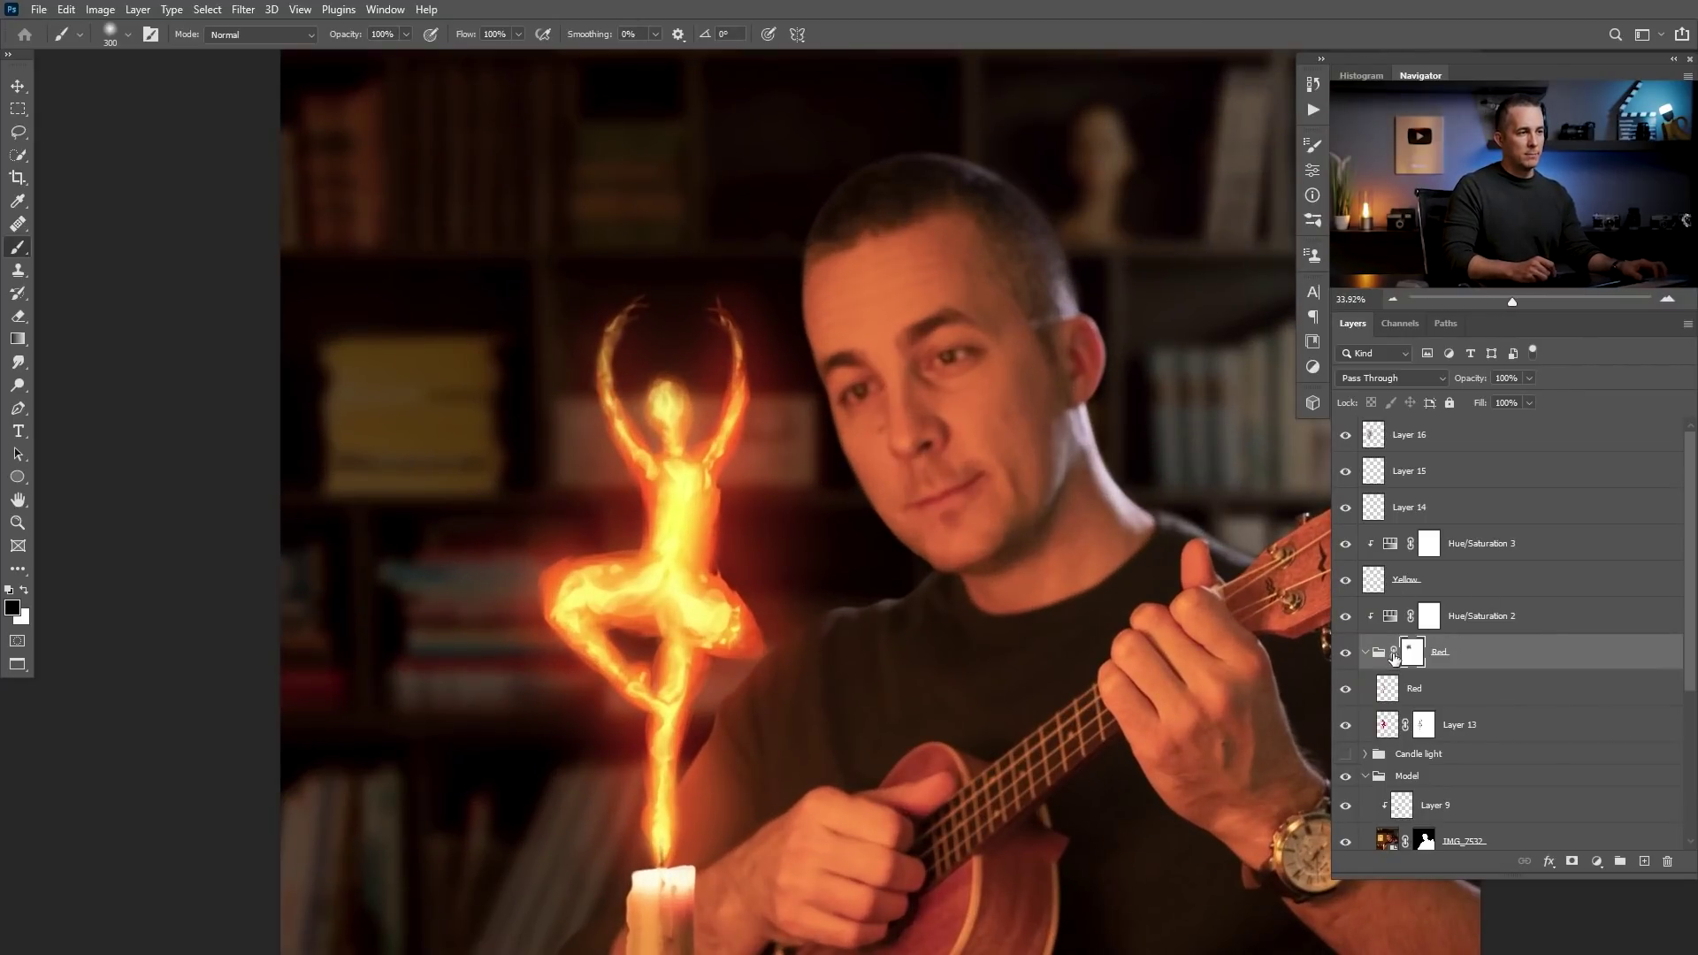
- Mask the edge of the ballerina's torso on Layer 13 with a size 175 Hard Round Pressure Opacity brush and compare the Layer 16 glow
{"action": "left_click", "coordinate": [1432, 725]}
{"action": "right_click", "coordinate": [849, 554]}
{"action": "left_click", "coordinate": [1095, 619]}
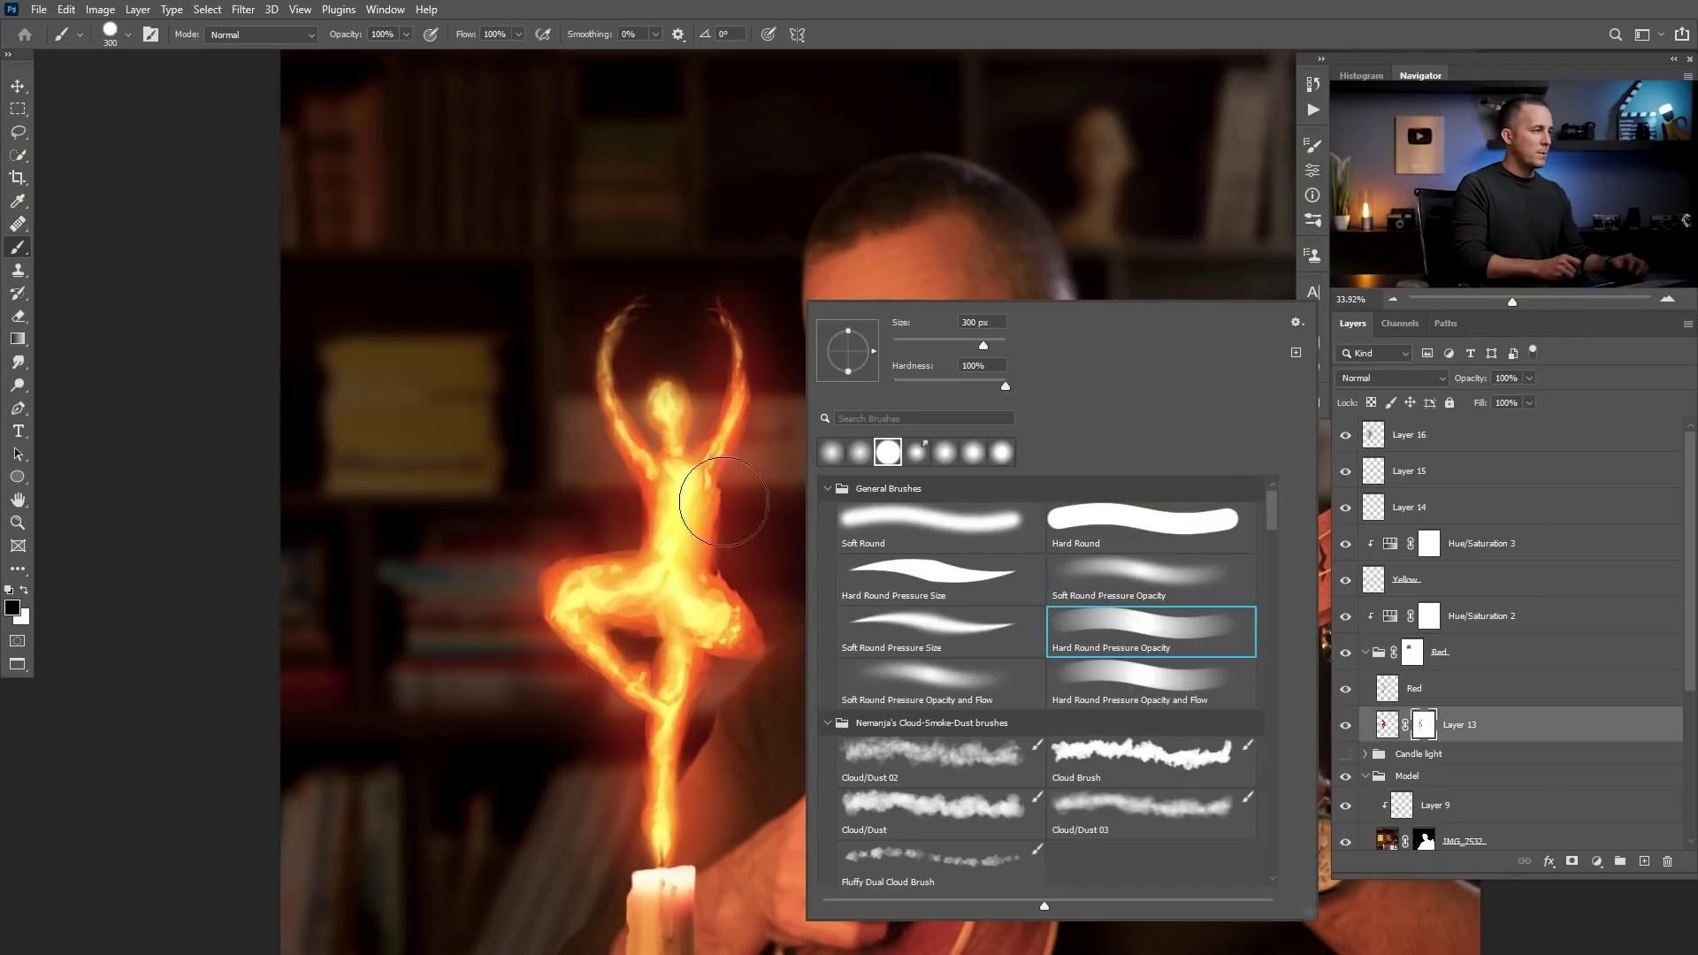
{"action": "left_click", "coordinate": [743, 504]}
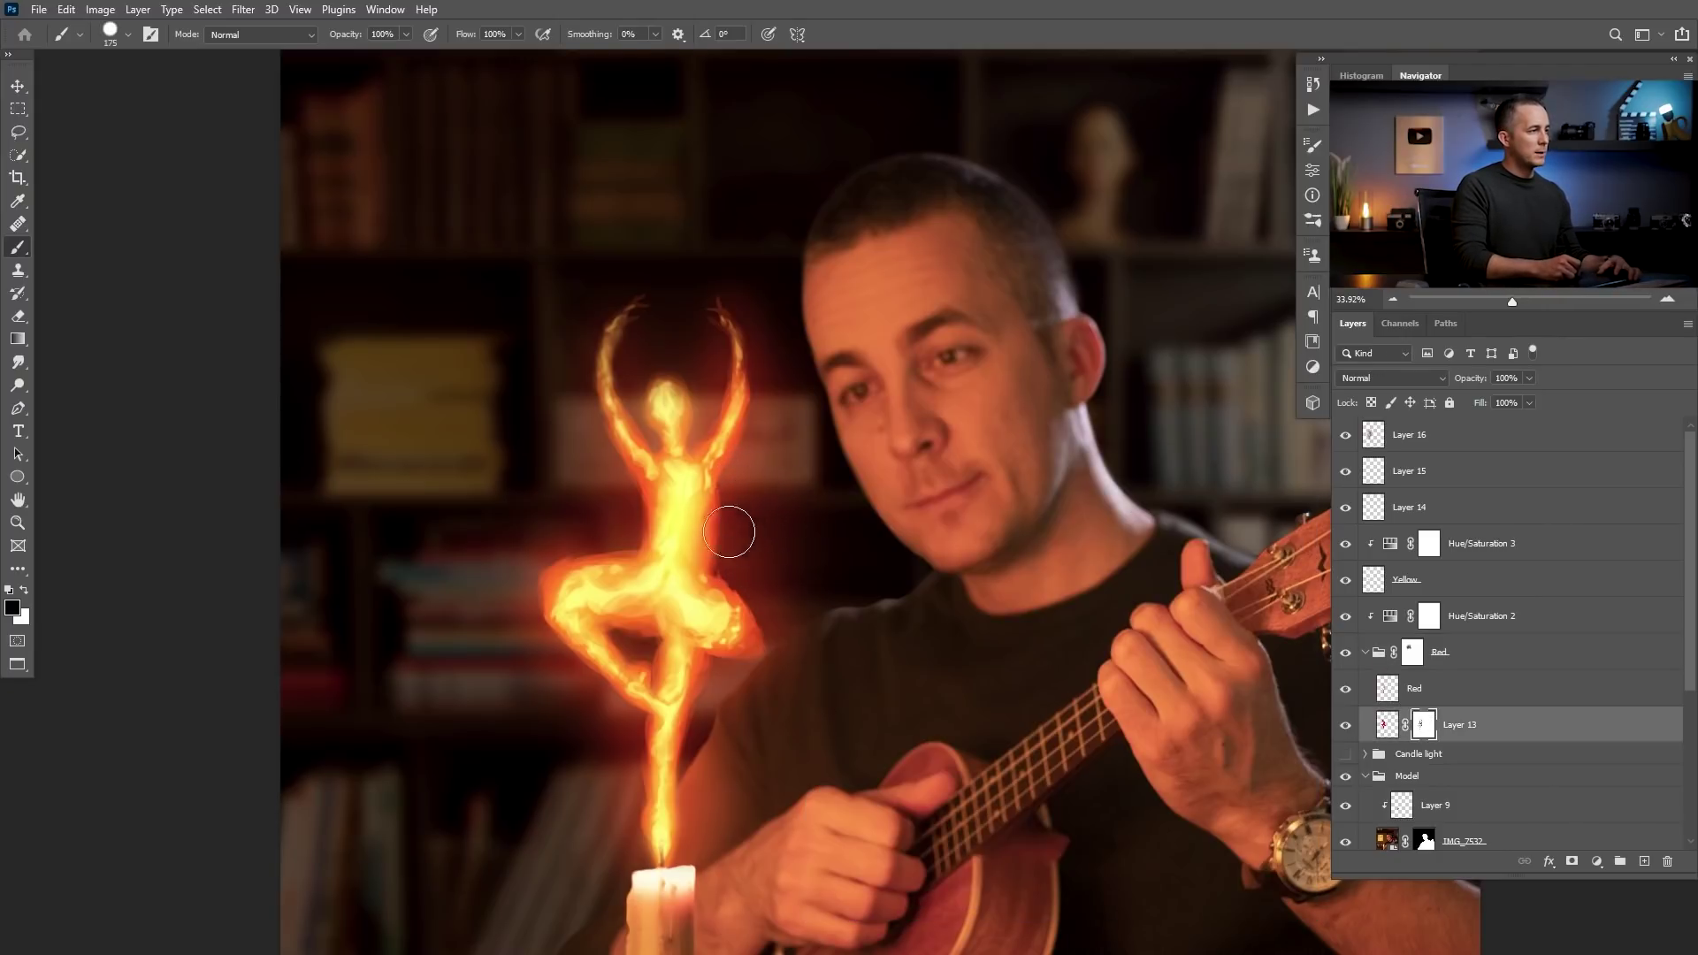
{"action": "left_click", "coordinate": [1346, 437]}
{"action": "left_click", "coordinate": [1344, 439]}
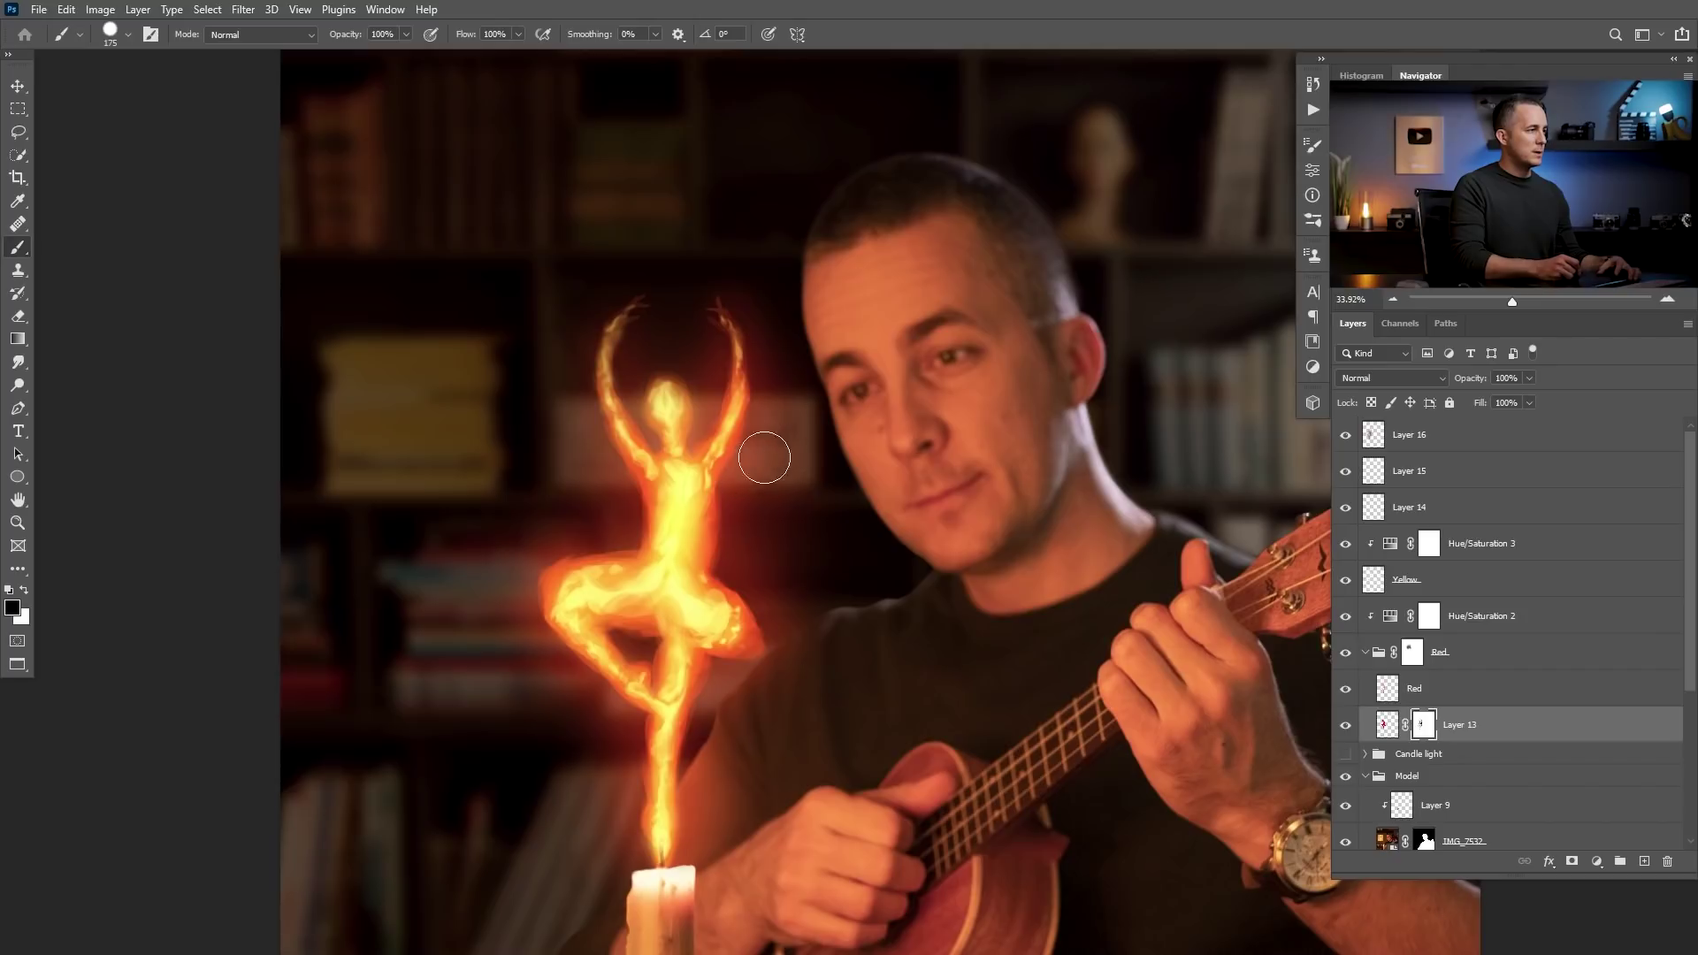
- Examine the ballerina's red outline, switching between the Red layer and Layer 13's mask
{"action": "scroll", "coordinate": [764, 457], "scroll_direction": "up", "scroll_amount": 3}
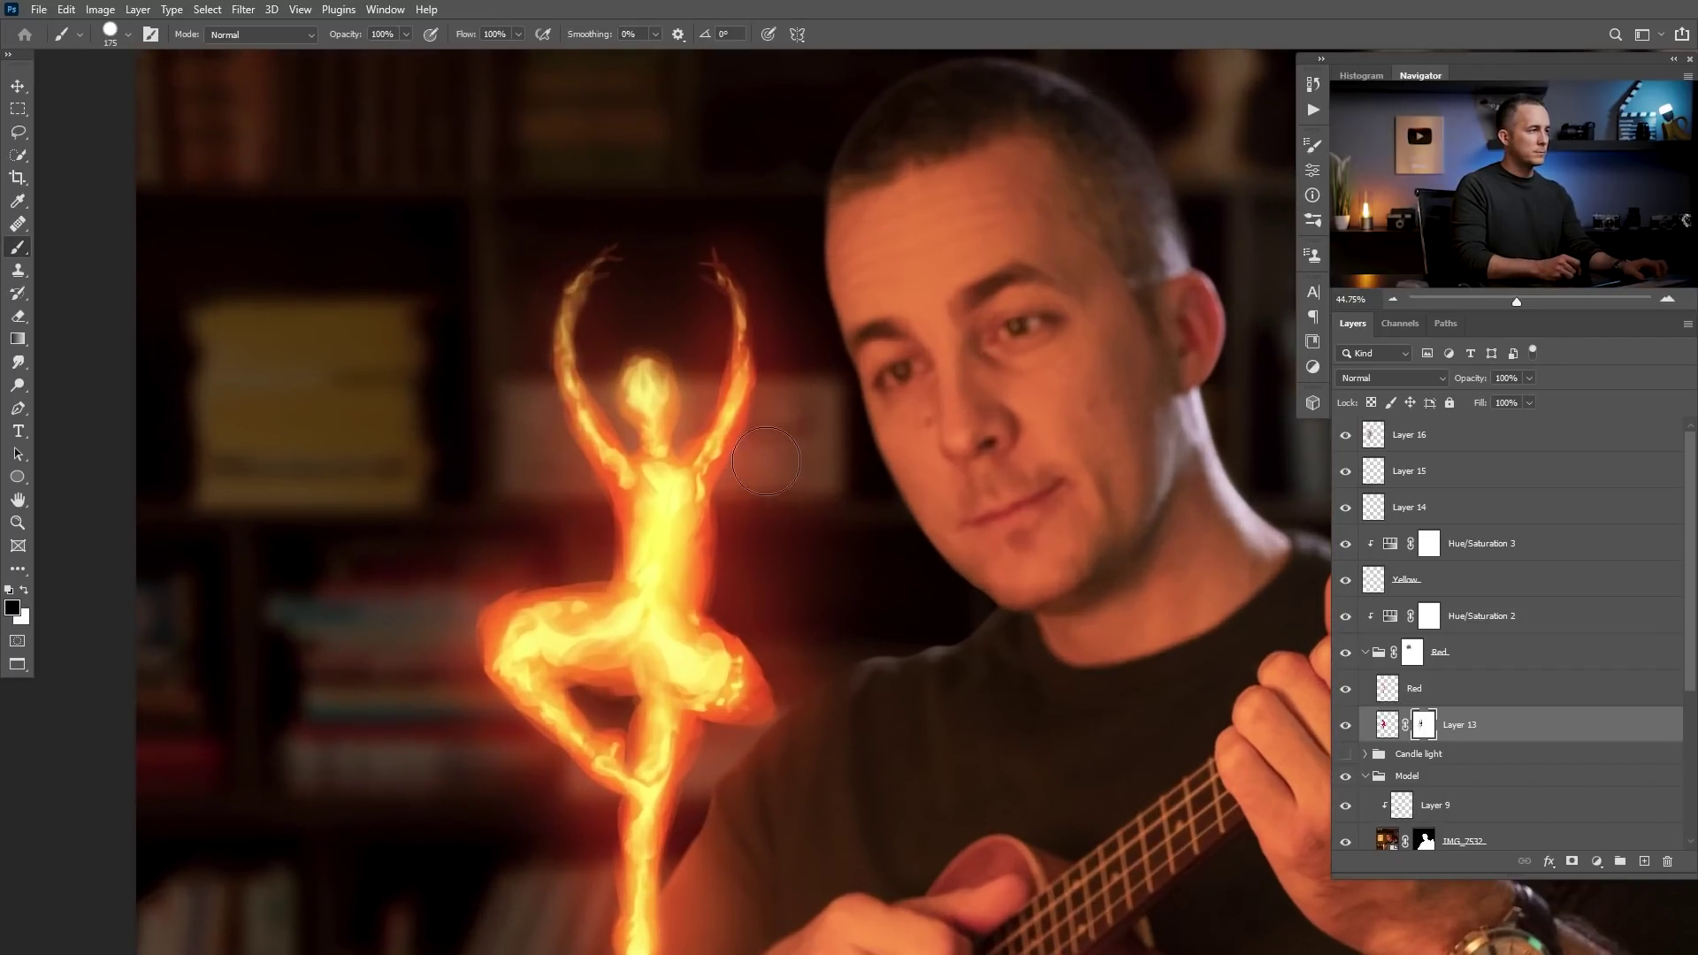
{"action": "left_click", "coordinate": [1401, 689]}
{"action": "key", "text": "bracketright"}
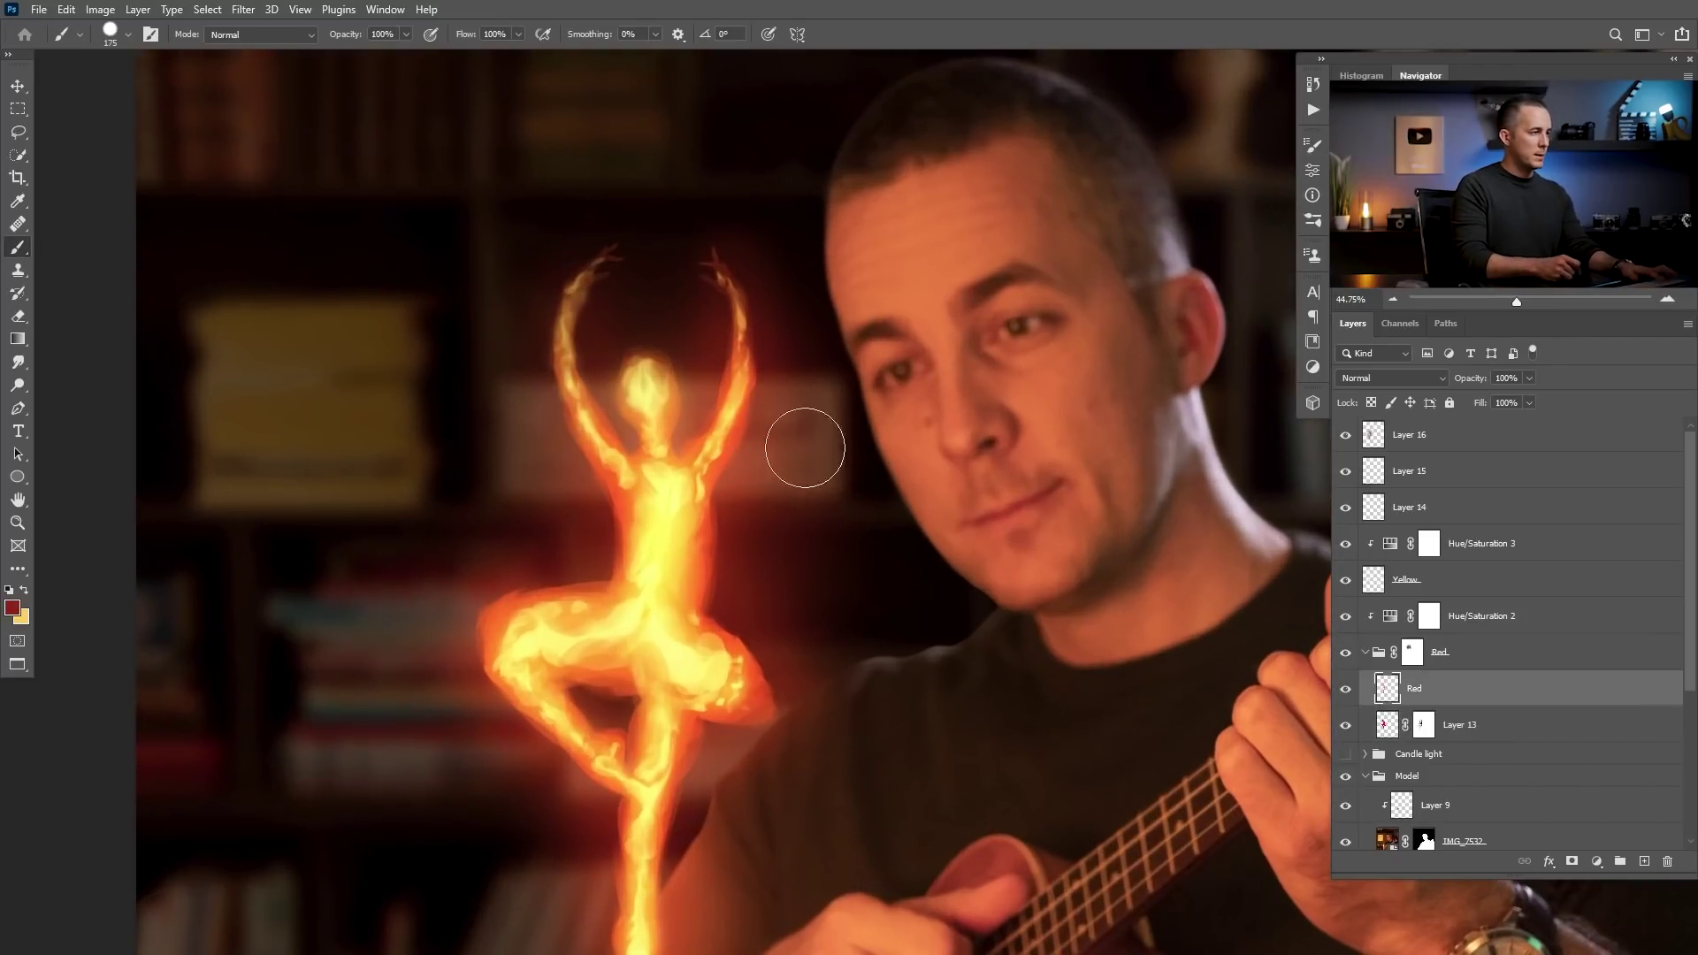
{"action": "key", "text": "e"}
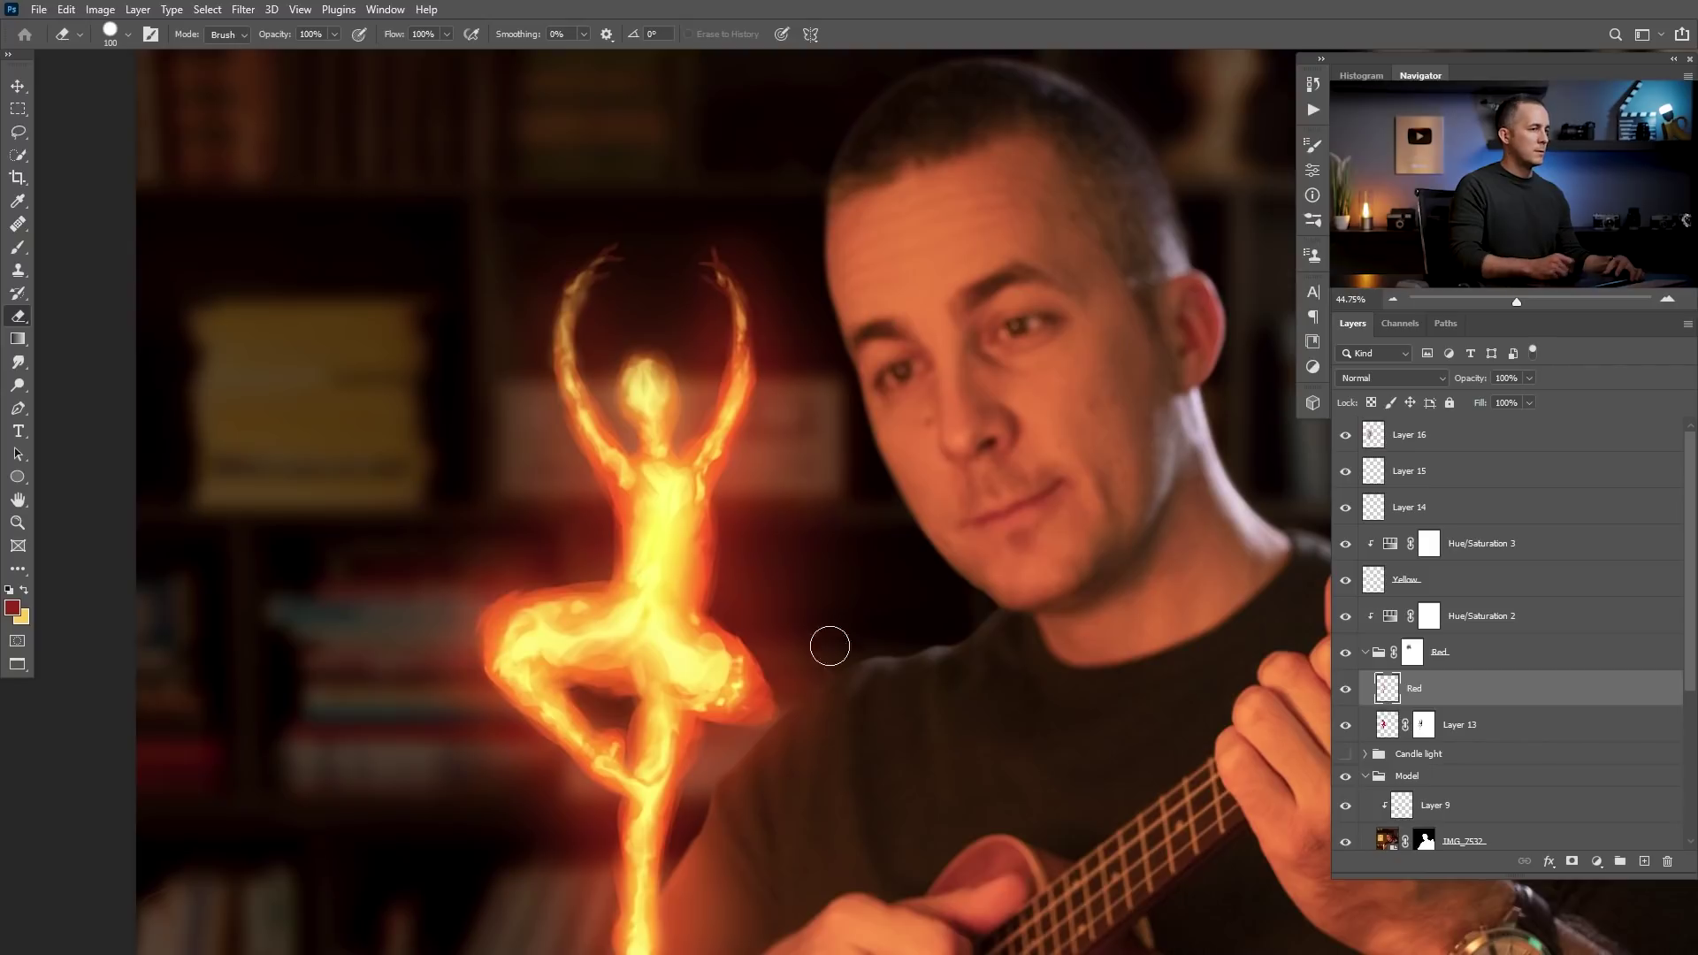
{"action": "left_click", "coordinate": [1423, 724]}
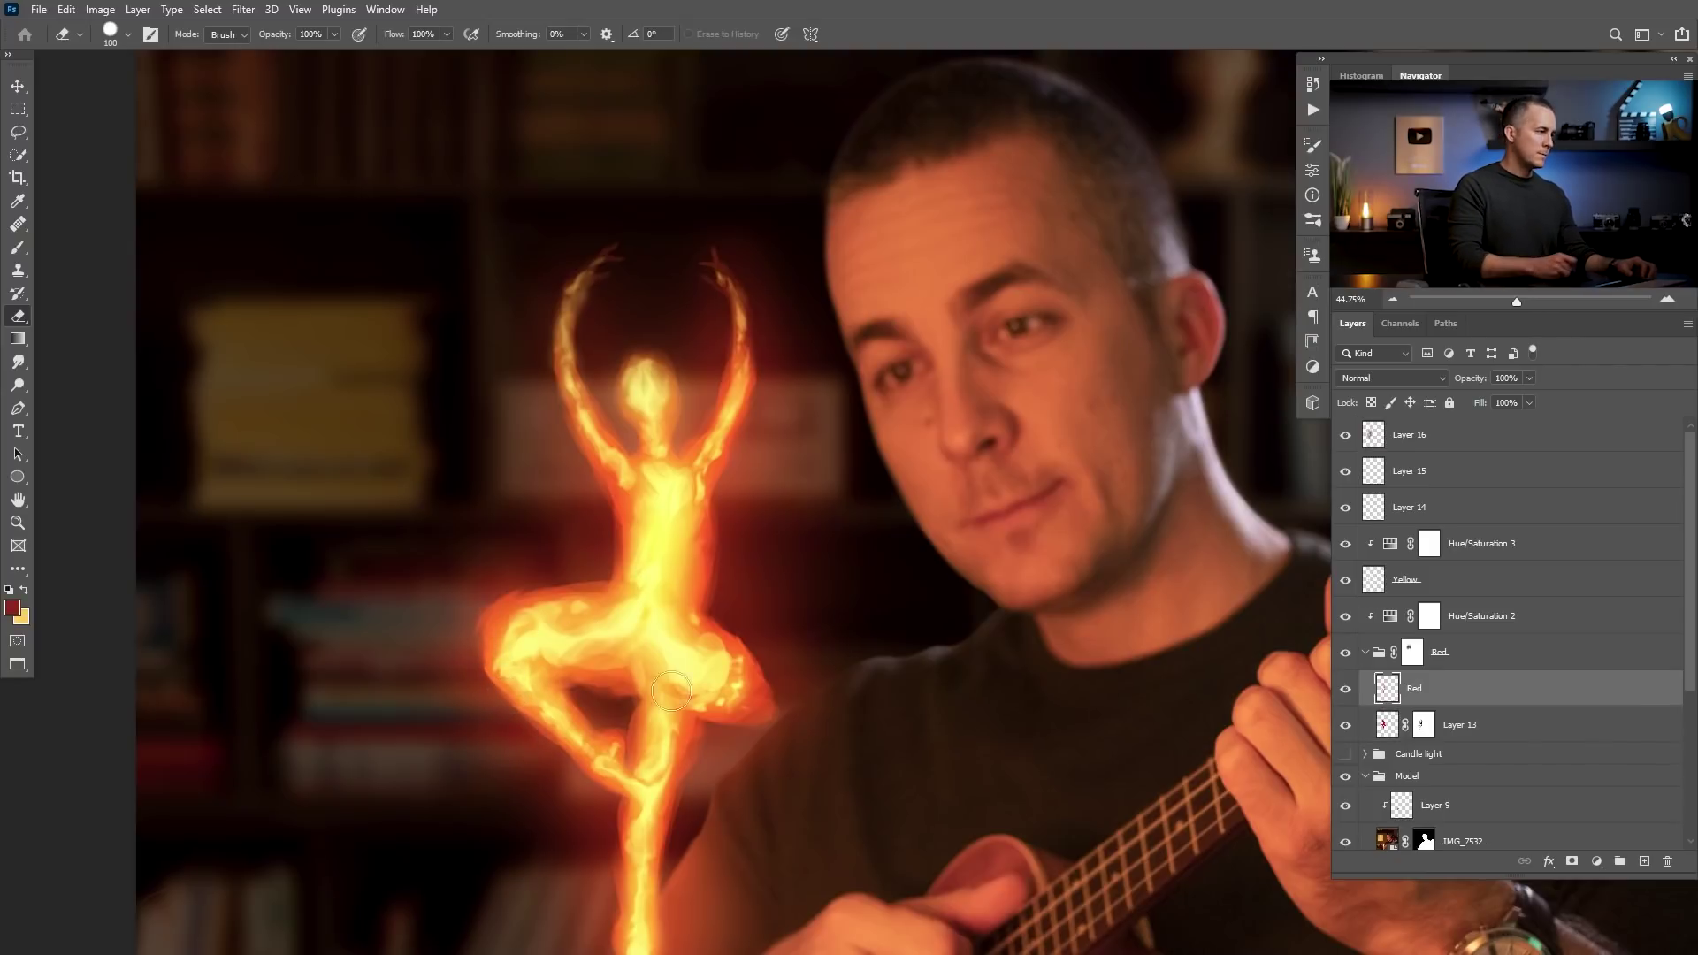
{"action": "key", "text": "b"}
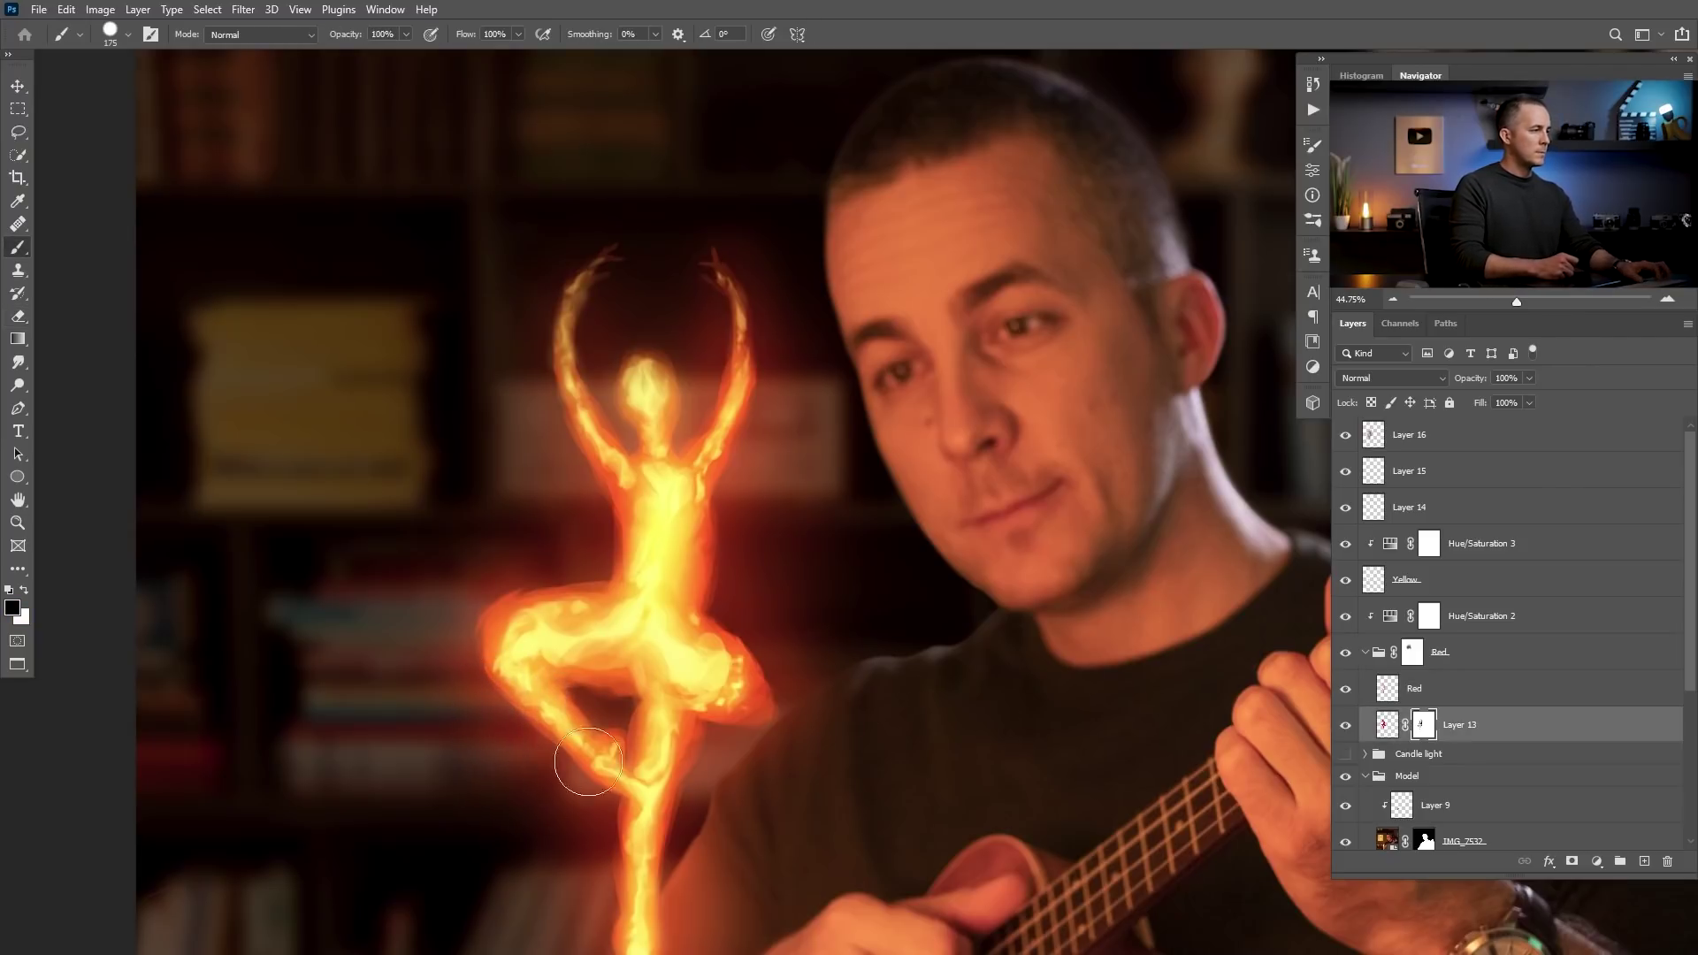
{"action": "scroll", "coordinate": [616, 447], "scroll_direction": "down", "scroll_amount": 3}
- Compare the figure with and without the Layer 15 glow and add a layer mask to Layer 15
{"action": "left_click", "coordinate": [1402, 581]}
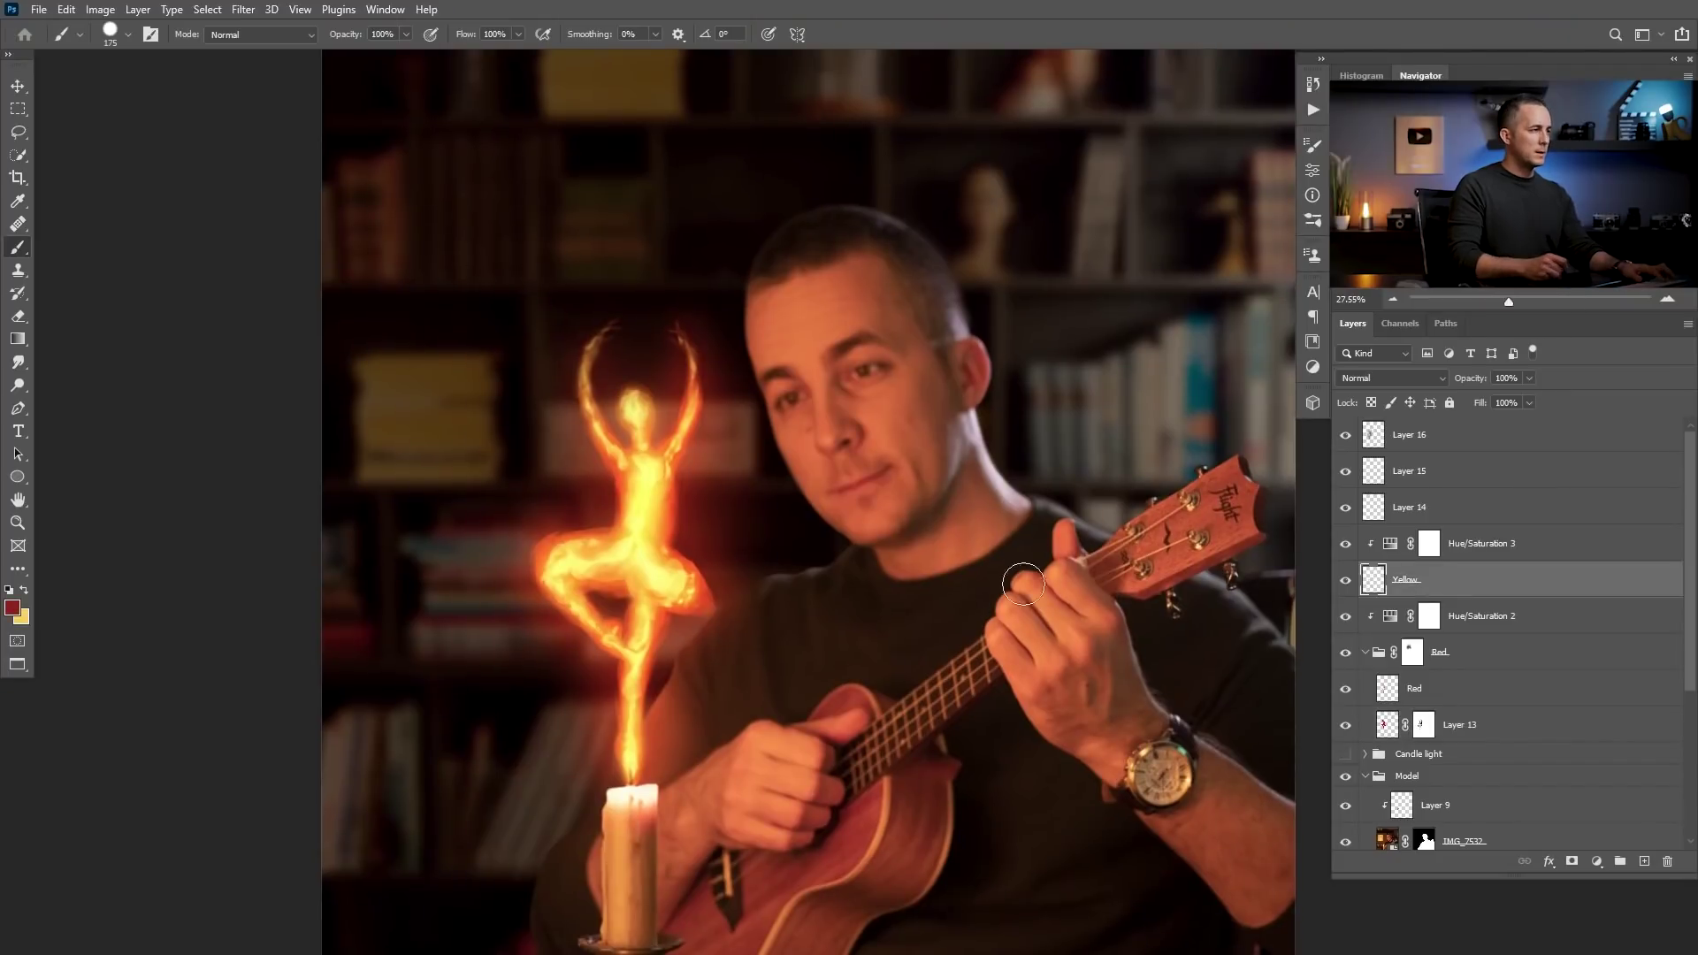
{"action": "key", "text": "e"}
{"action": "scroll", "coordinate": [645, 545], "scroll_direction": "up", "scroll_amount": 2}
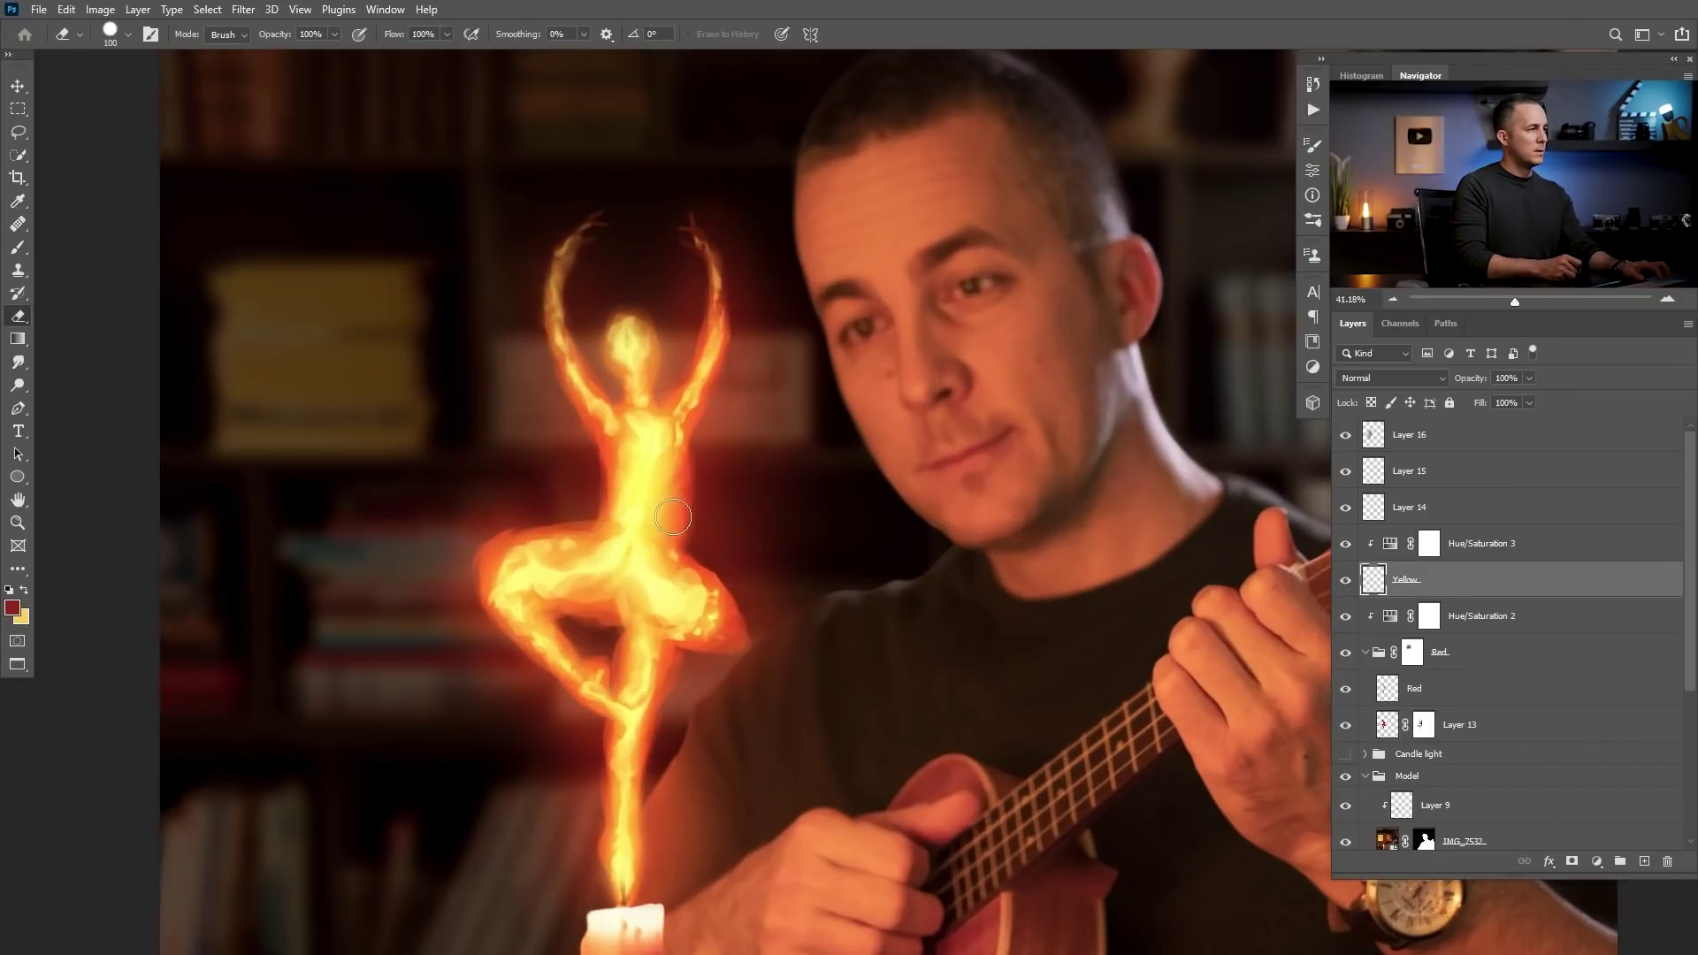
{"action": "left_click", "coordinate": [1344, 475]}
{"action": "left_click", "coordinate": [1344, 475]}
{"action": "left_click", "coordinate": [1358, 476]}
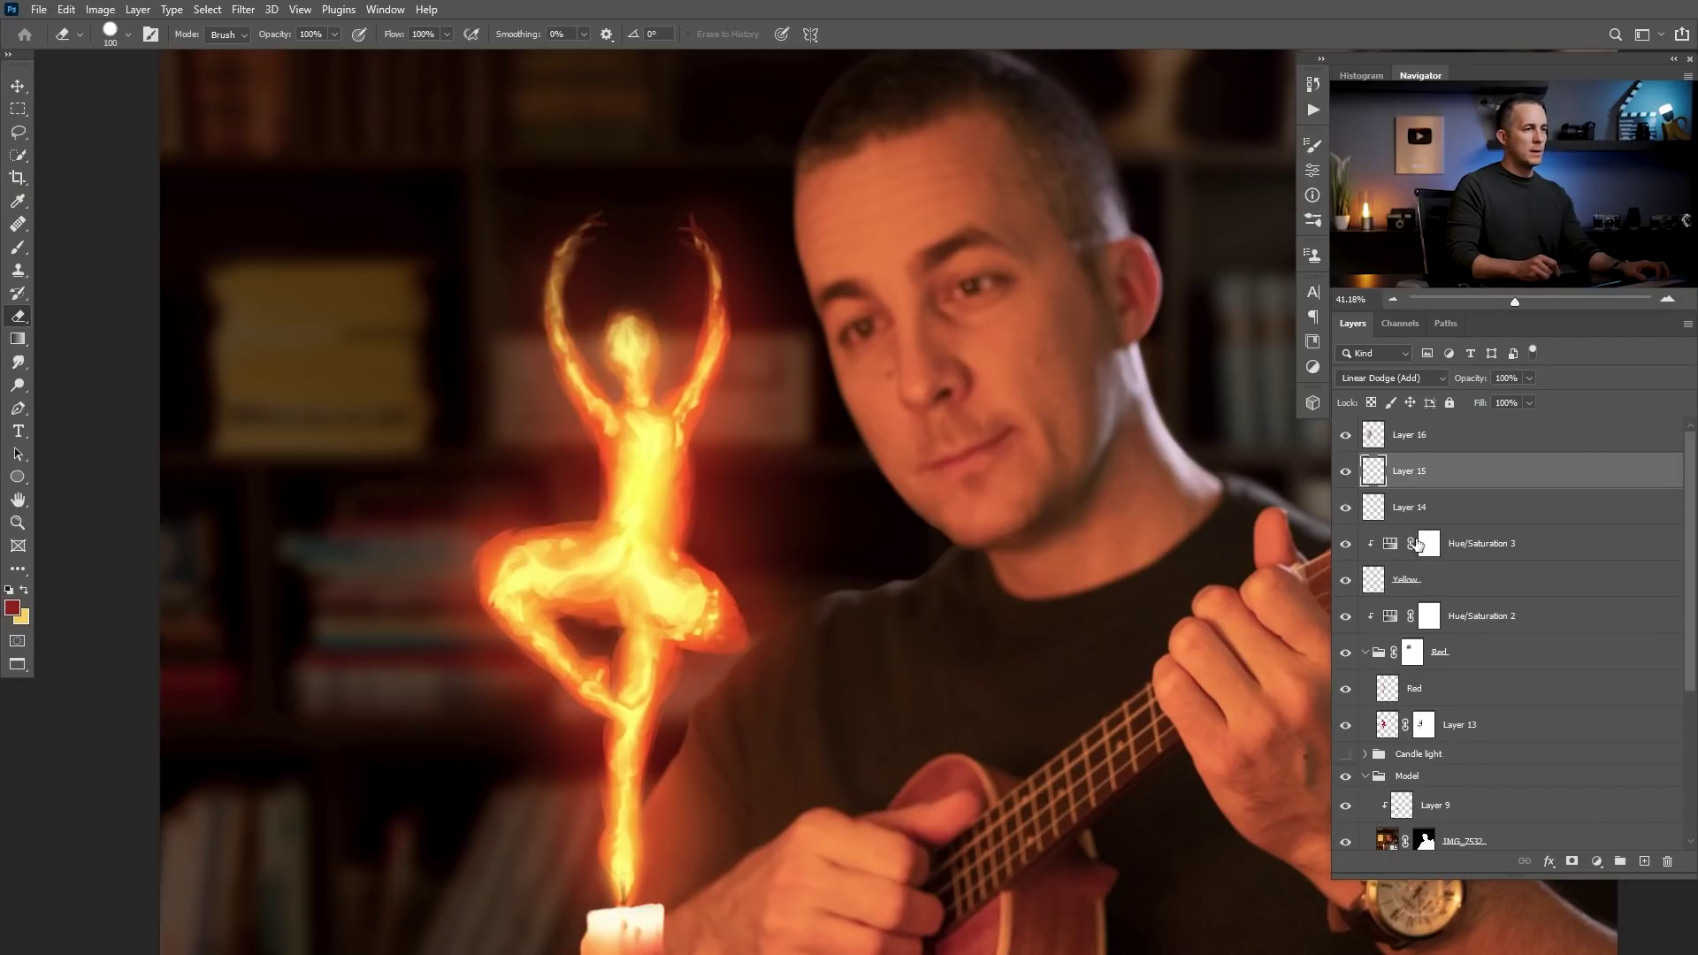
{"action": "left_click", "coordinate": [1571, 861]}
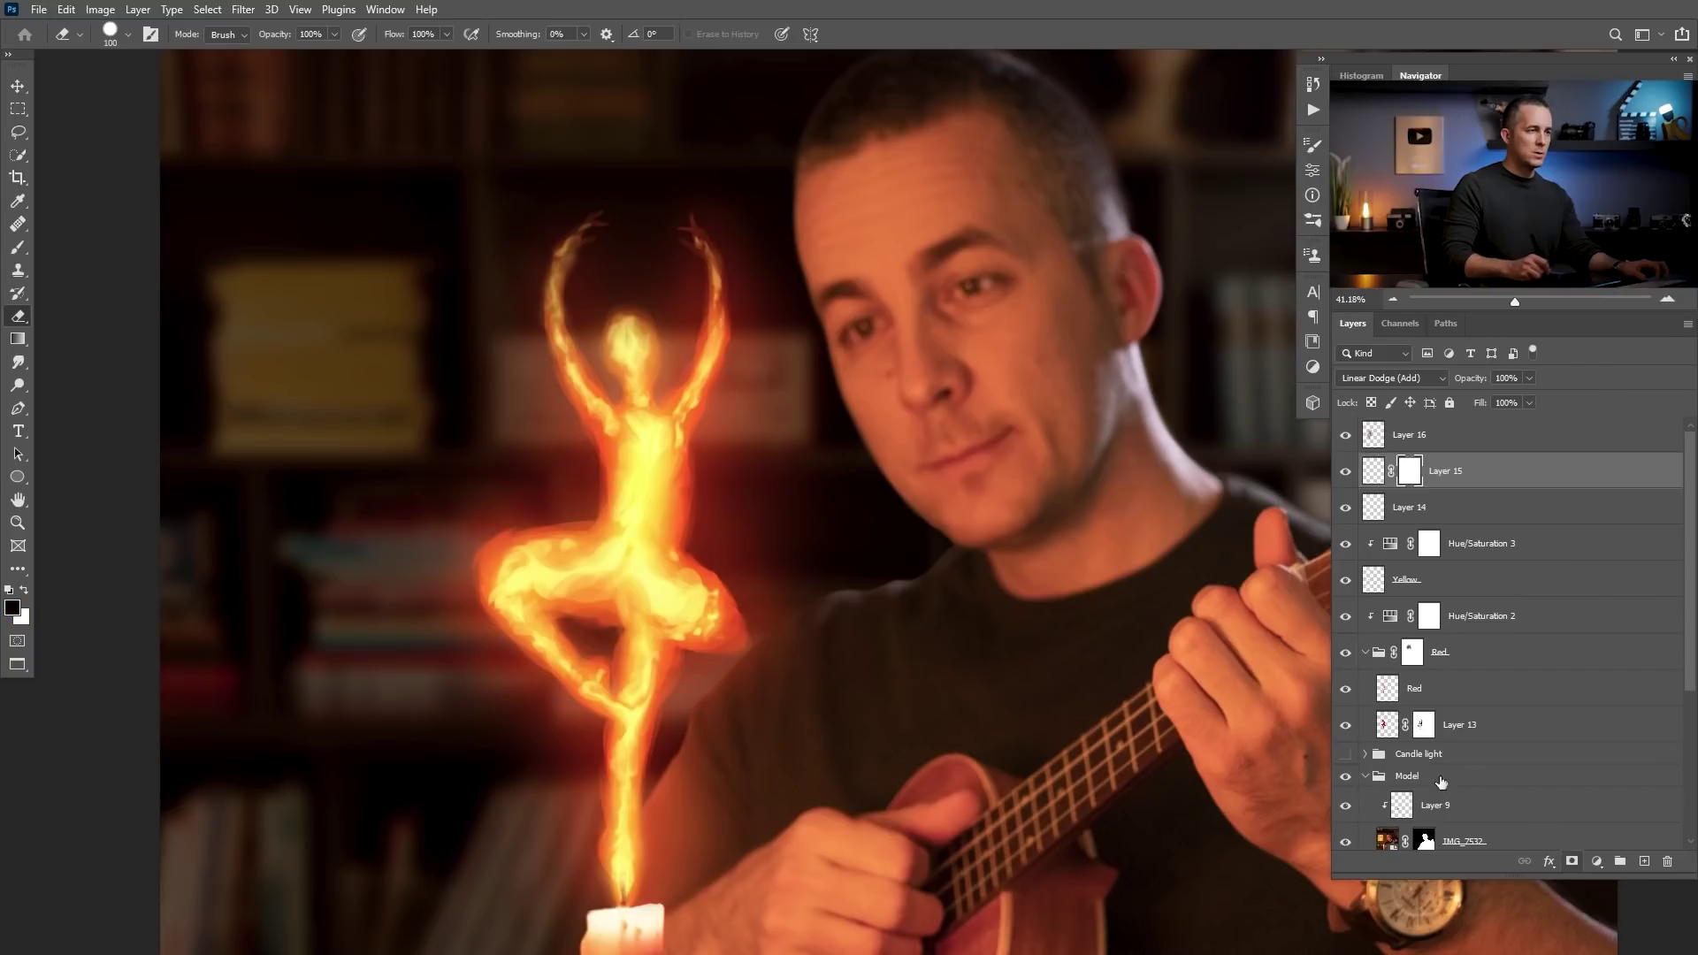
- Set the Eraser to the Soft Round tip and enlarge it
{"action": "key", "text": "bracketright"}
{"action": "key", "text": "bracketright"}
{"action": "right_click", "coordinate": [679, 488]}
{"action": "left_click", "coordinate": [732, 524]}
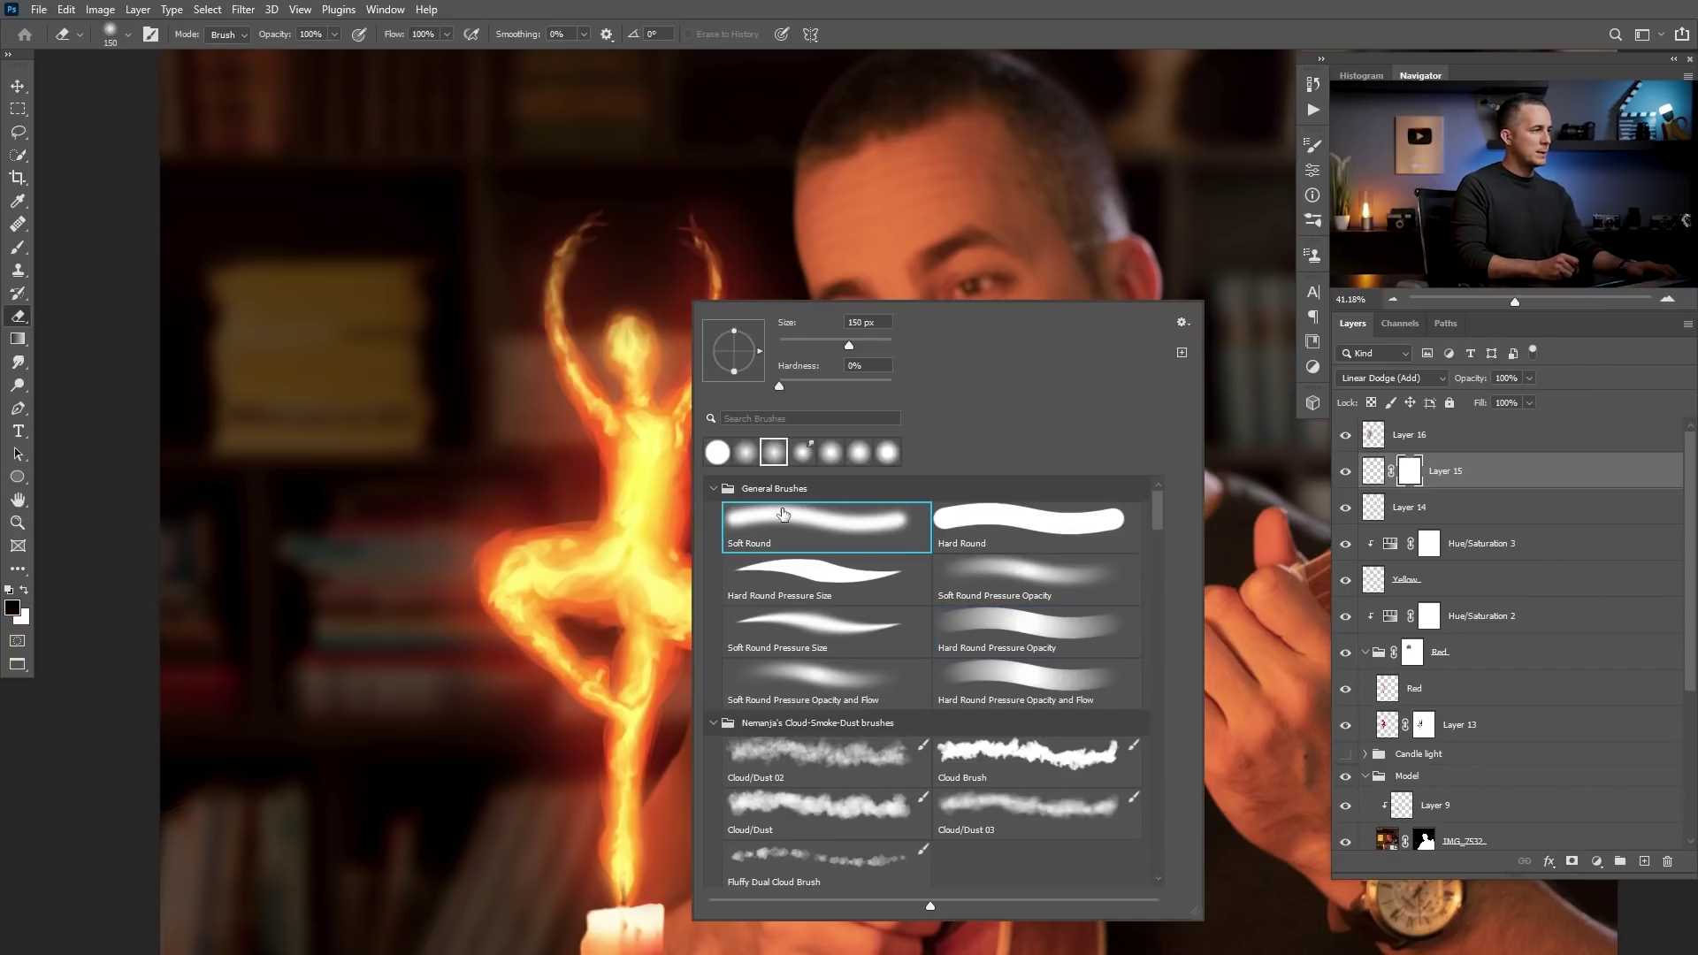
{"action": "key", "text": "Return"}
{"action": "key", "text": "bracketright"}
{"action": "key", "text": "bracketright"}
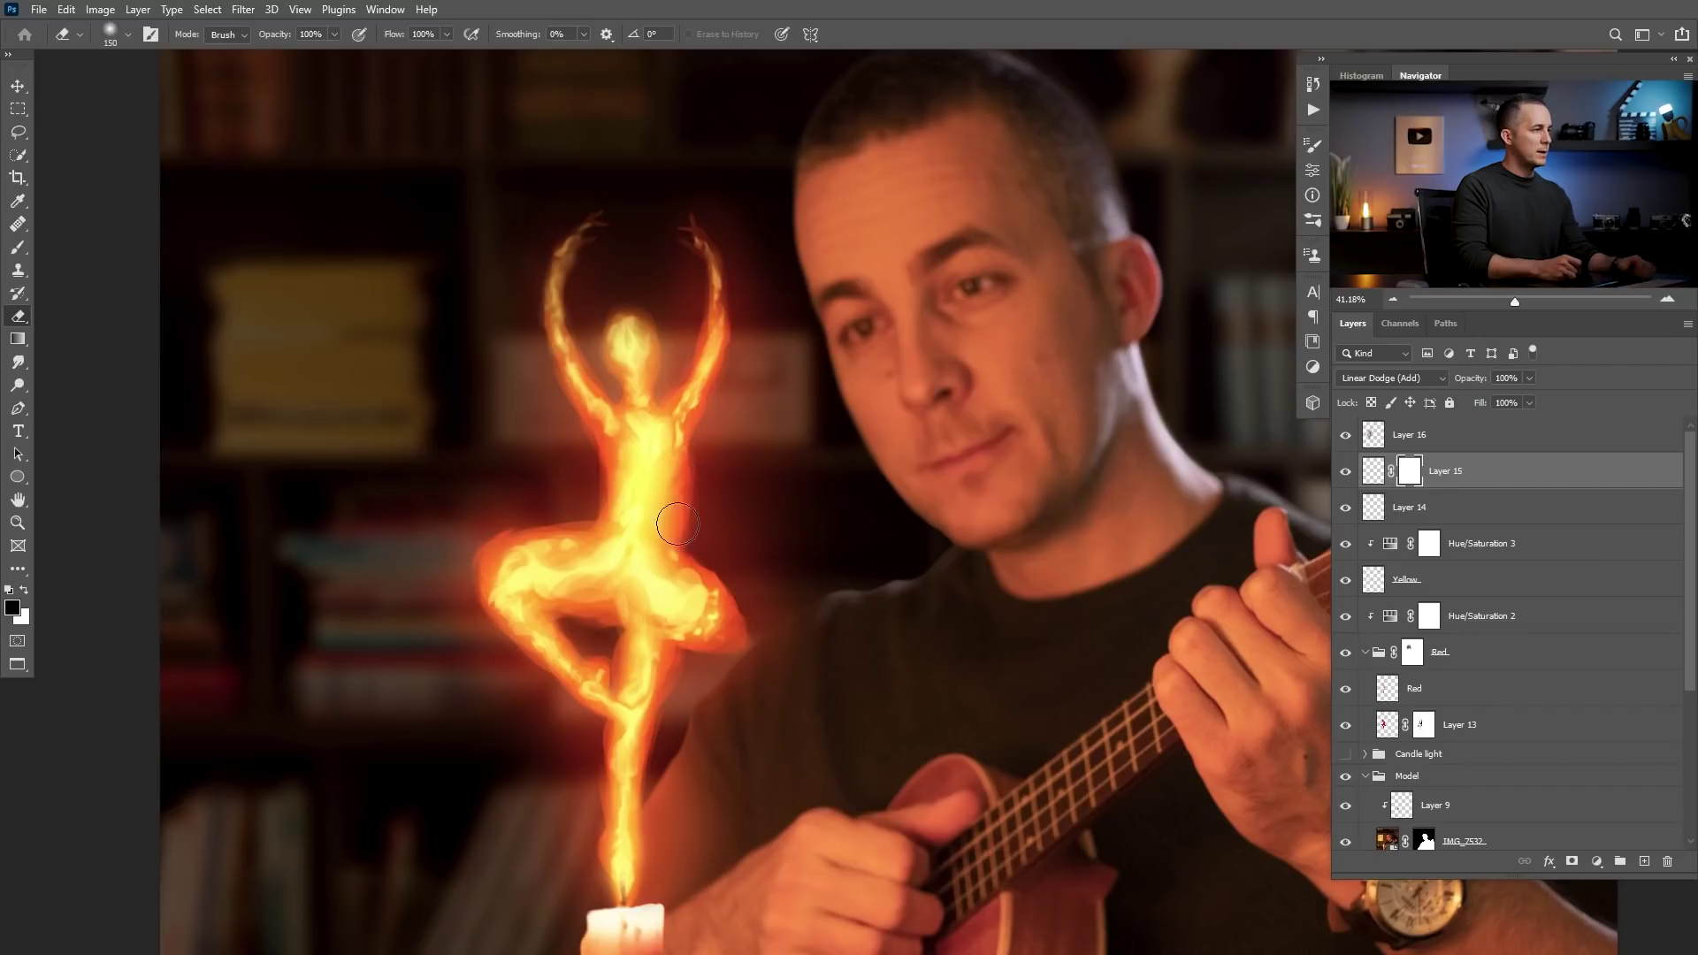
- Fade the glow around the ballerina's torso on Layer 15's mask with the black Soft Round brush at 10% opacity
{"action": "key", "text": "b"}
{"action": "right_click", "coordinate": [699, 469]}
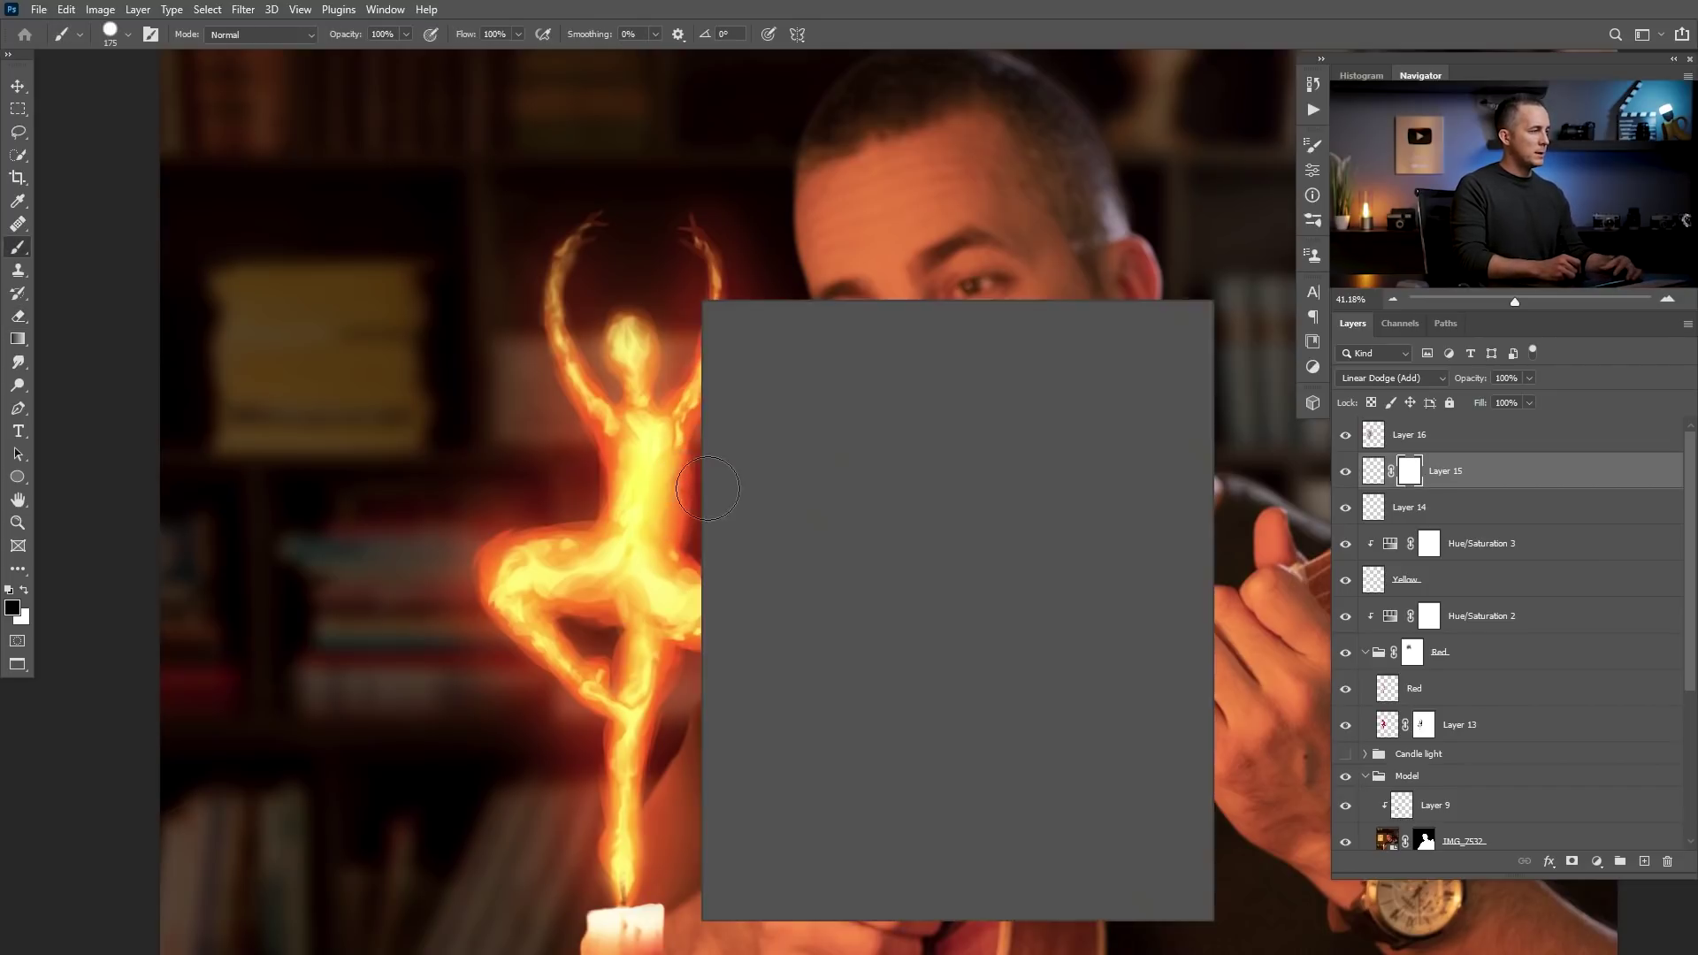
{"action": "left_click", "coordinate": [776, 517]}
{"action": "key", "text": "Return"}
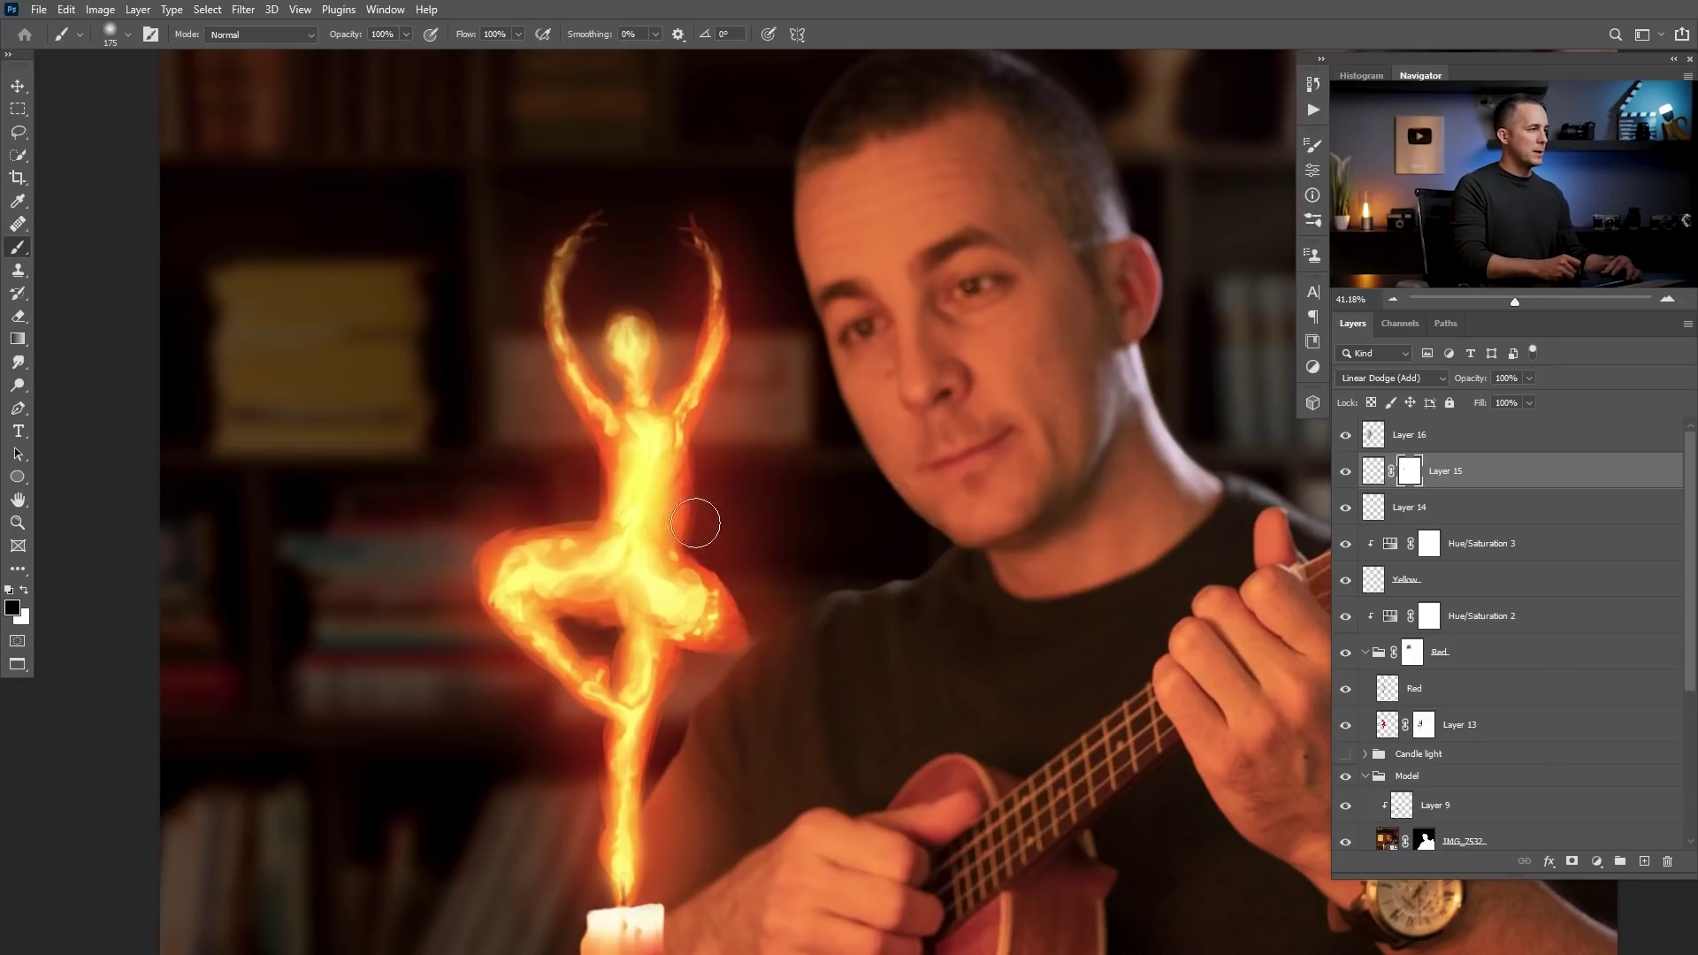
{"action": "mouse_move", "coordinate": [700, 501]}
{"action": "left_mouse_down"}
{"action": "mouse_move", "coordinate": [678, 504]}
{"action": "mouse_move", "coordinate": [718, 440]}
{"action": "mouse_move", "coordinate": [615, 495]}
{"action": "left_mouse_up"}
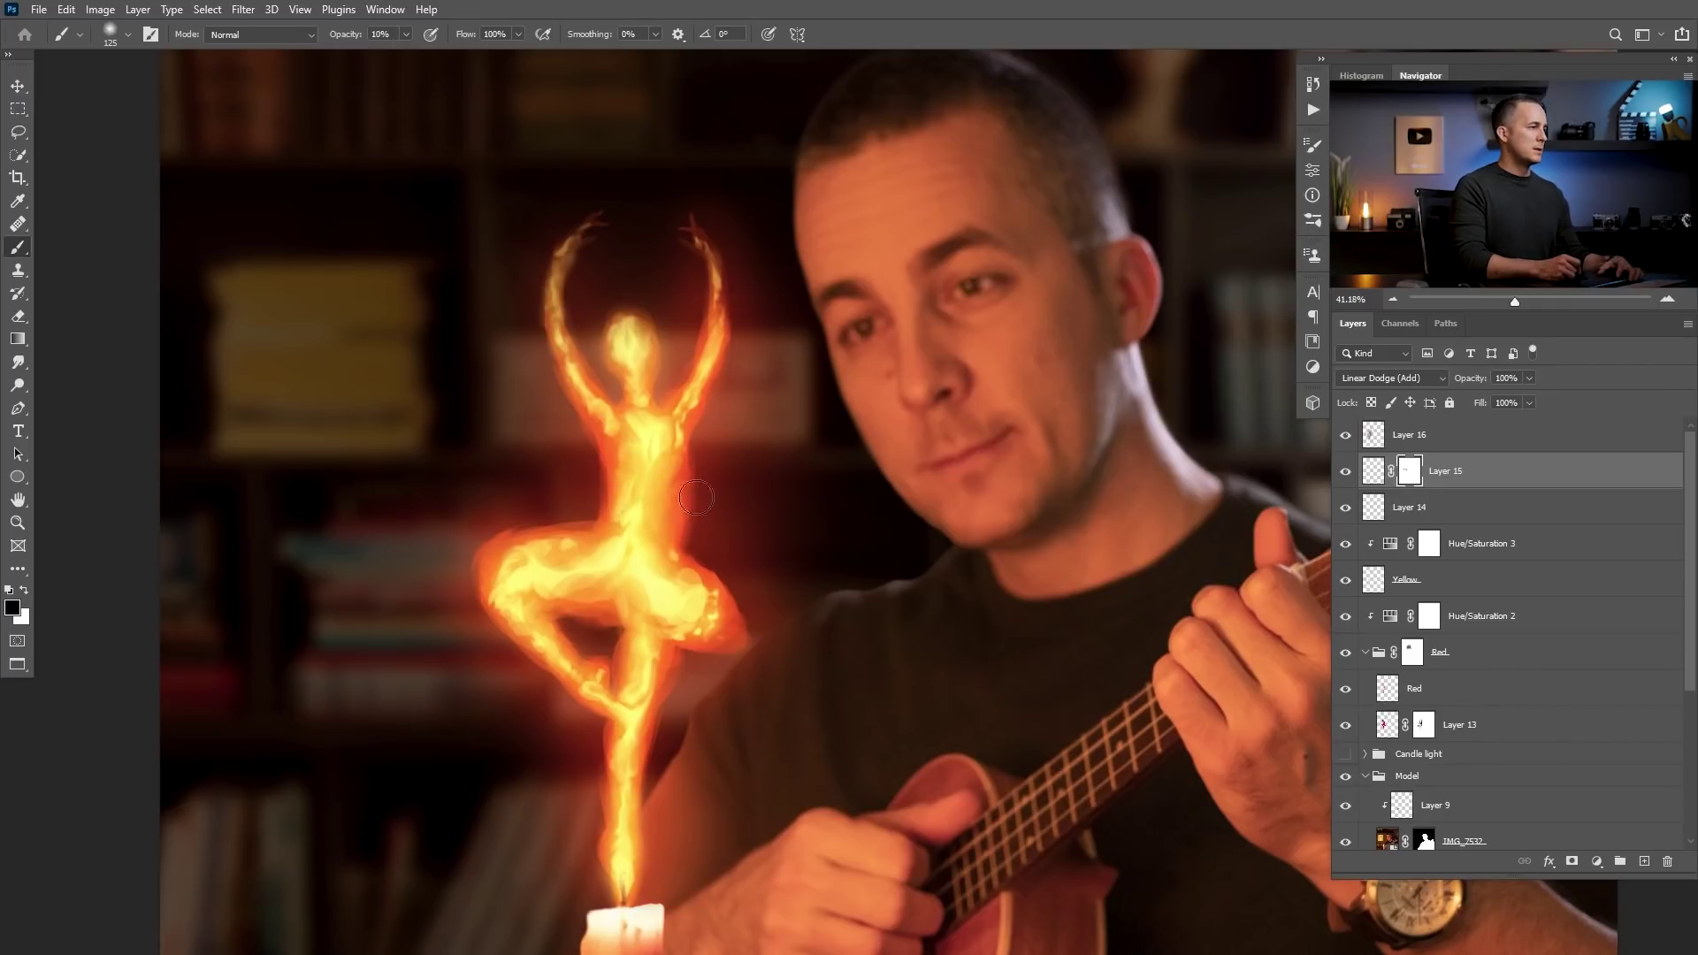
- Restore some torso glow on Layer 15's mask with white at size 125 and 10% opacity, ending with black as the foreground
{"action": "key", "text": "x"}
{"action": "key", "text": "bracketleft"}
{"action": "key", "text": "bracketleft"}
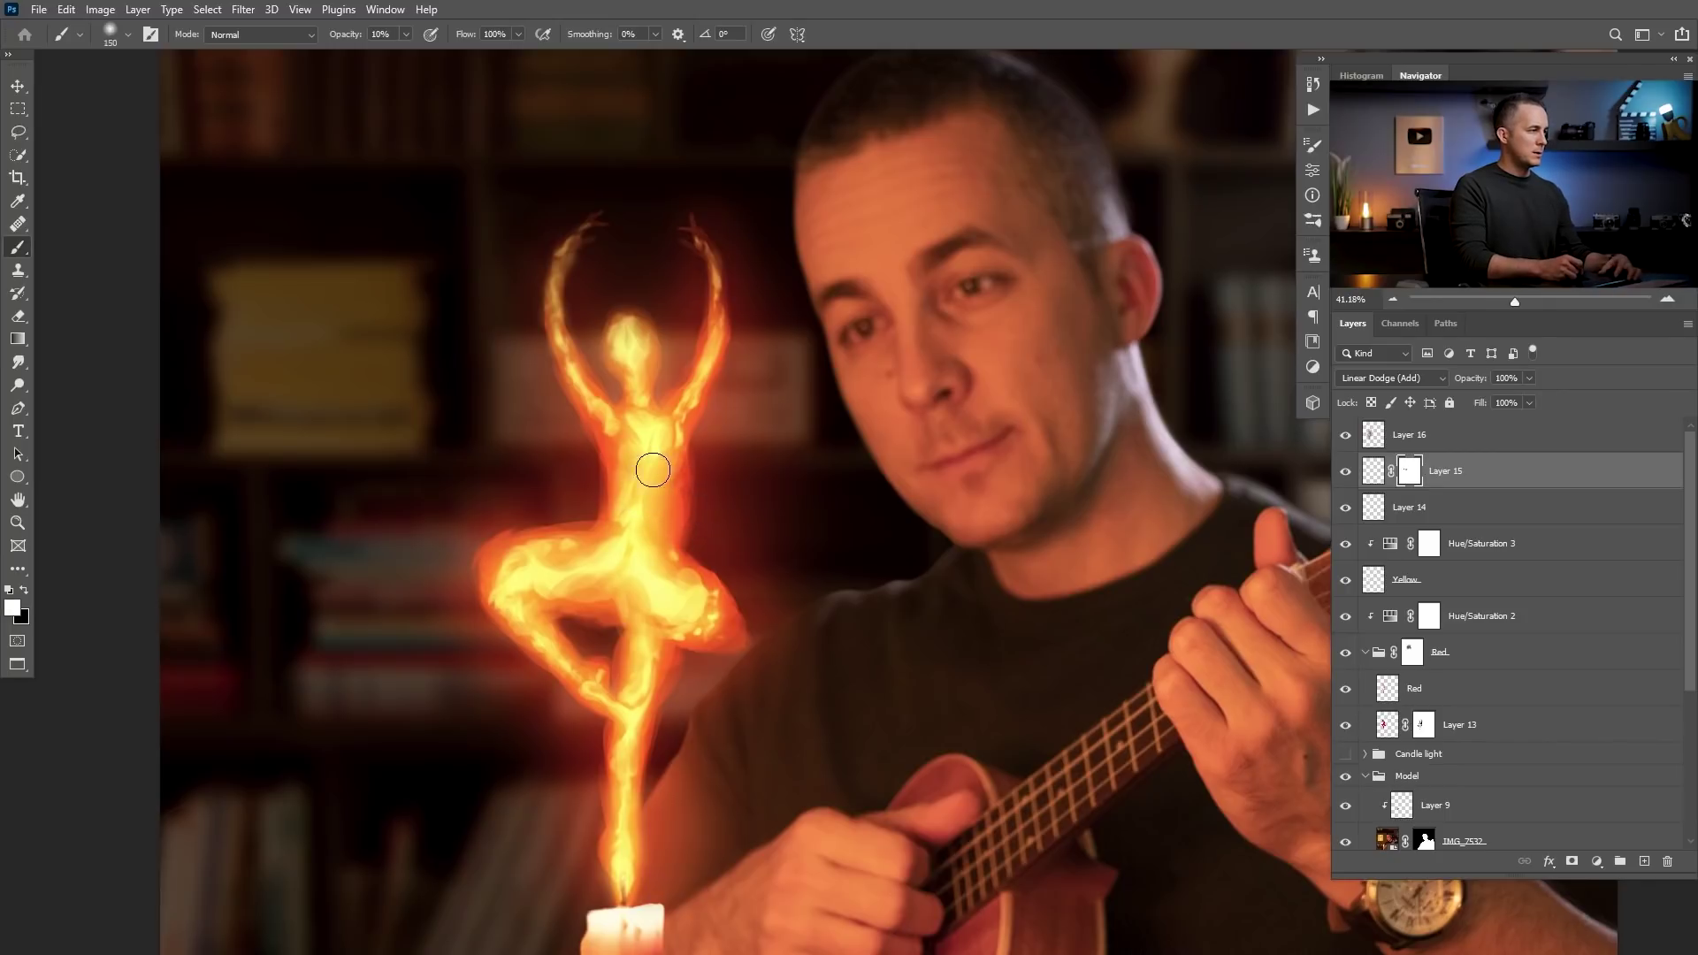
{"action": "key", "text": "bracketright"}
{"action": "key", "text": "bracketright"}
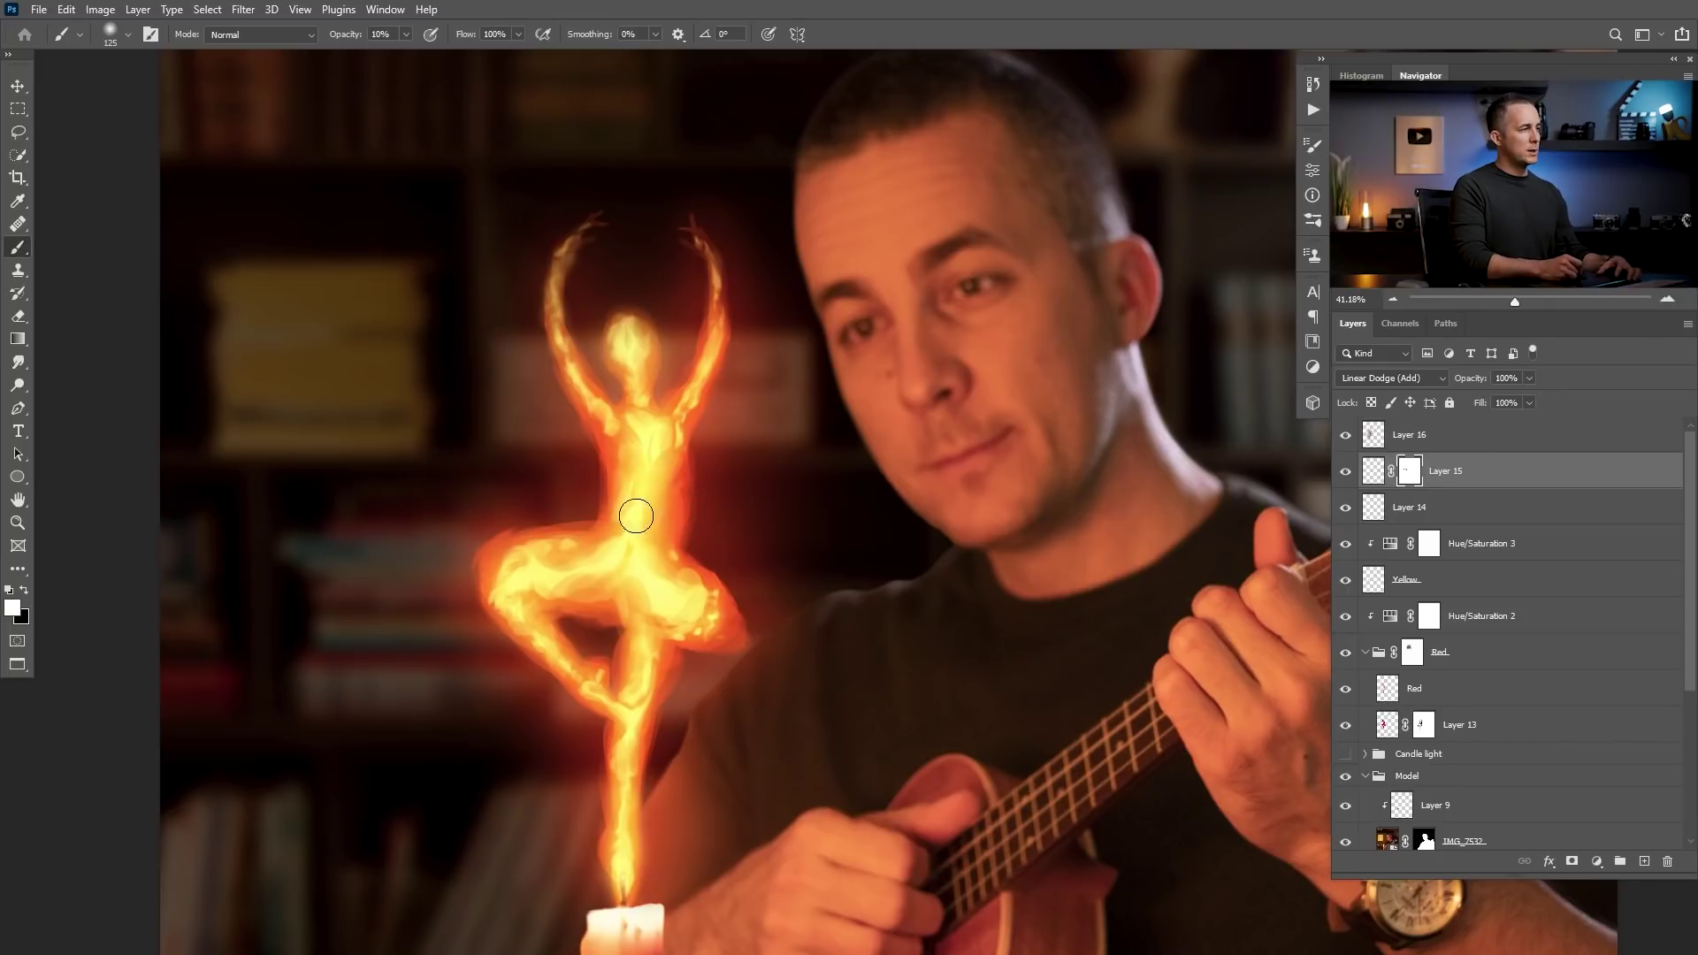
{"action": "key", "text": "x"}
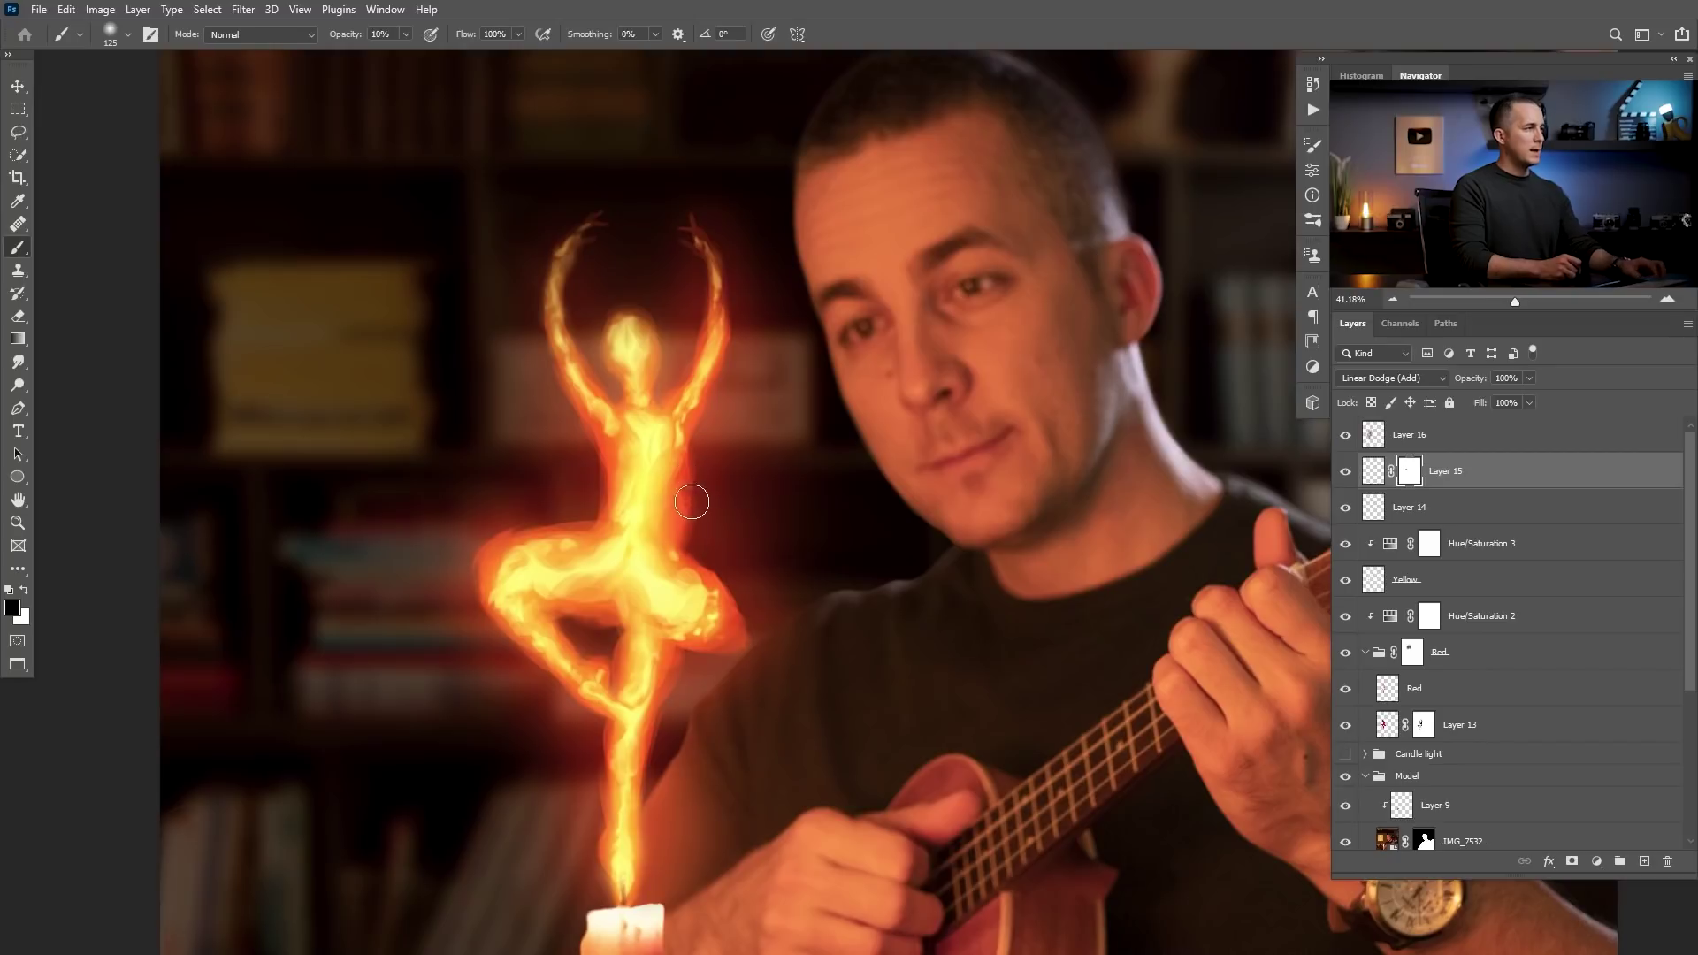
{"action": "scroll", "coordinate": [648, 490], "scroll_direction": "down", "scroll_amount": 4}
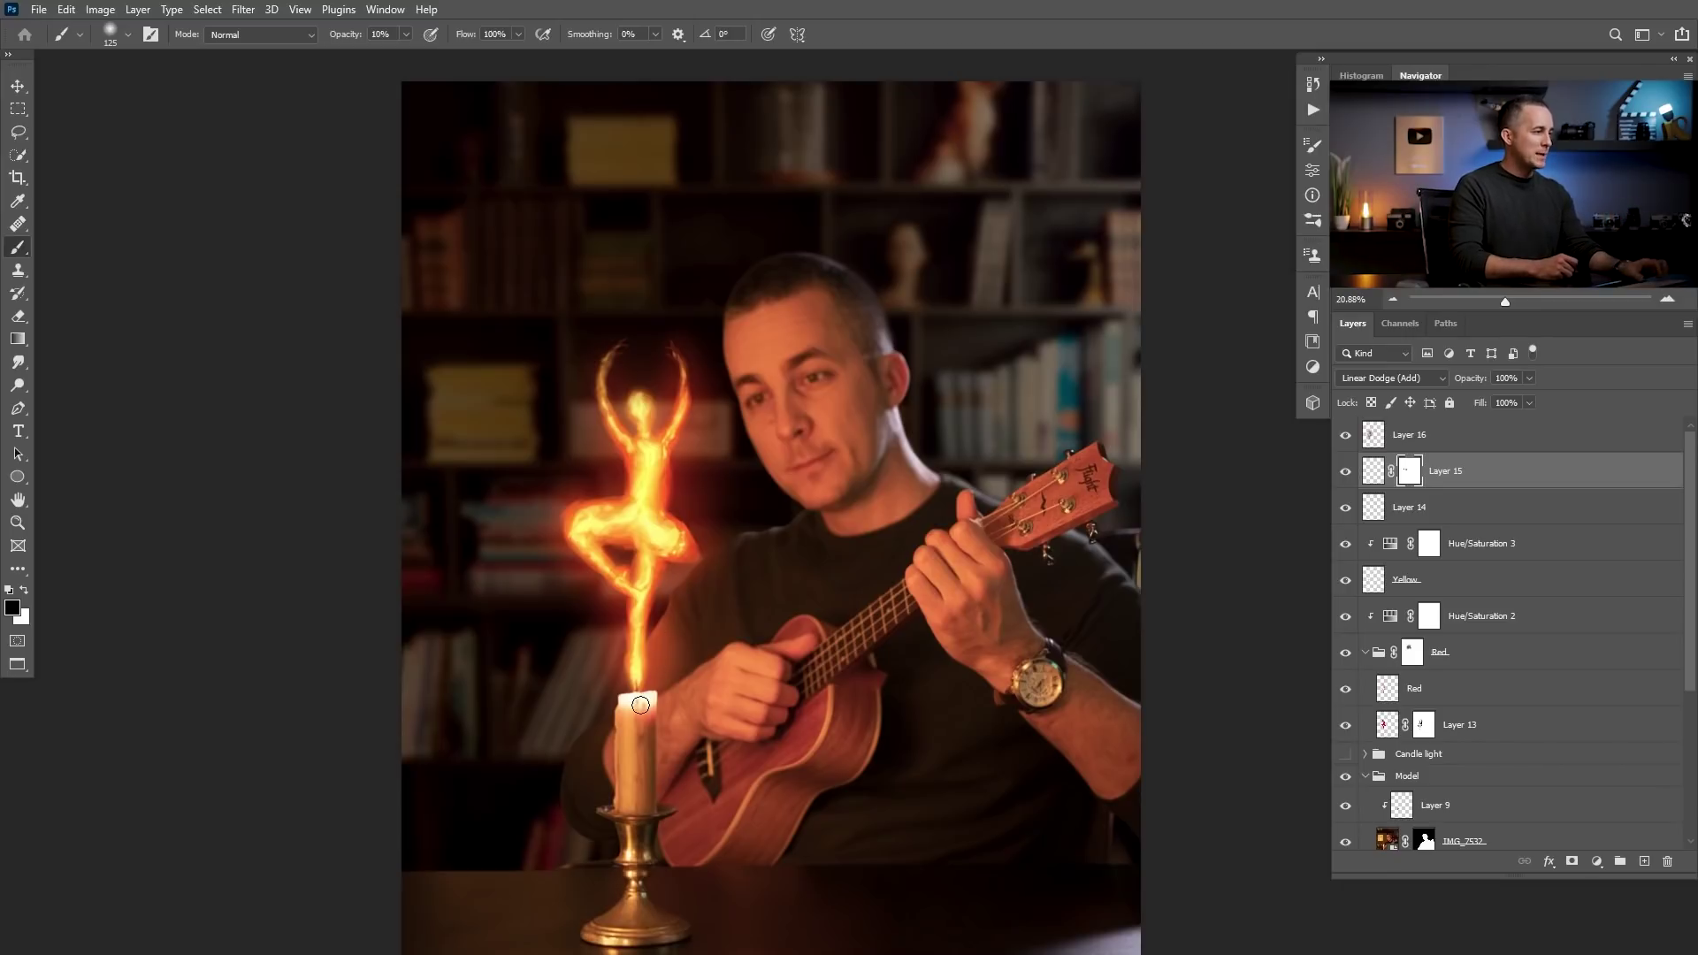
- Add a new layer above Layer 16 and set the foreground colour to pale yellow #fdfbc4 for the Brush
{"action": "scroll", "coordinate": [636, 699], "scroll_direction": "up", "scroll_amount": 3}
{"action": "scroll", "coordinate": [692, 698], "scroll_direction": "up", "scroll_amount": 2}
{"action": "left_click", "coordinate": [1385, 453]}
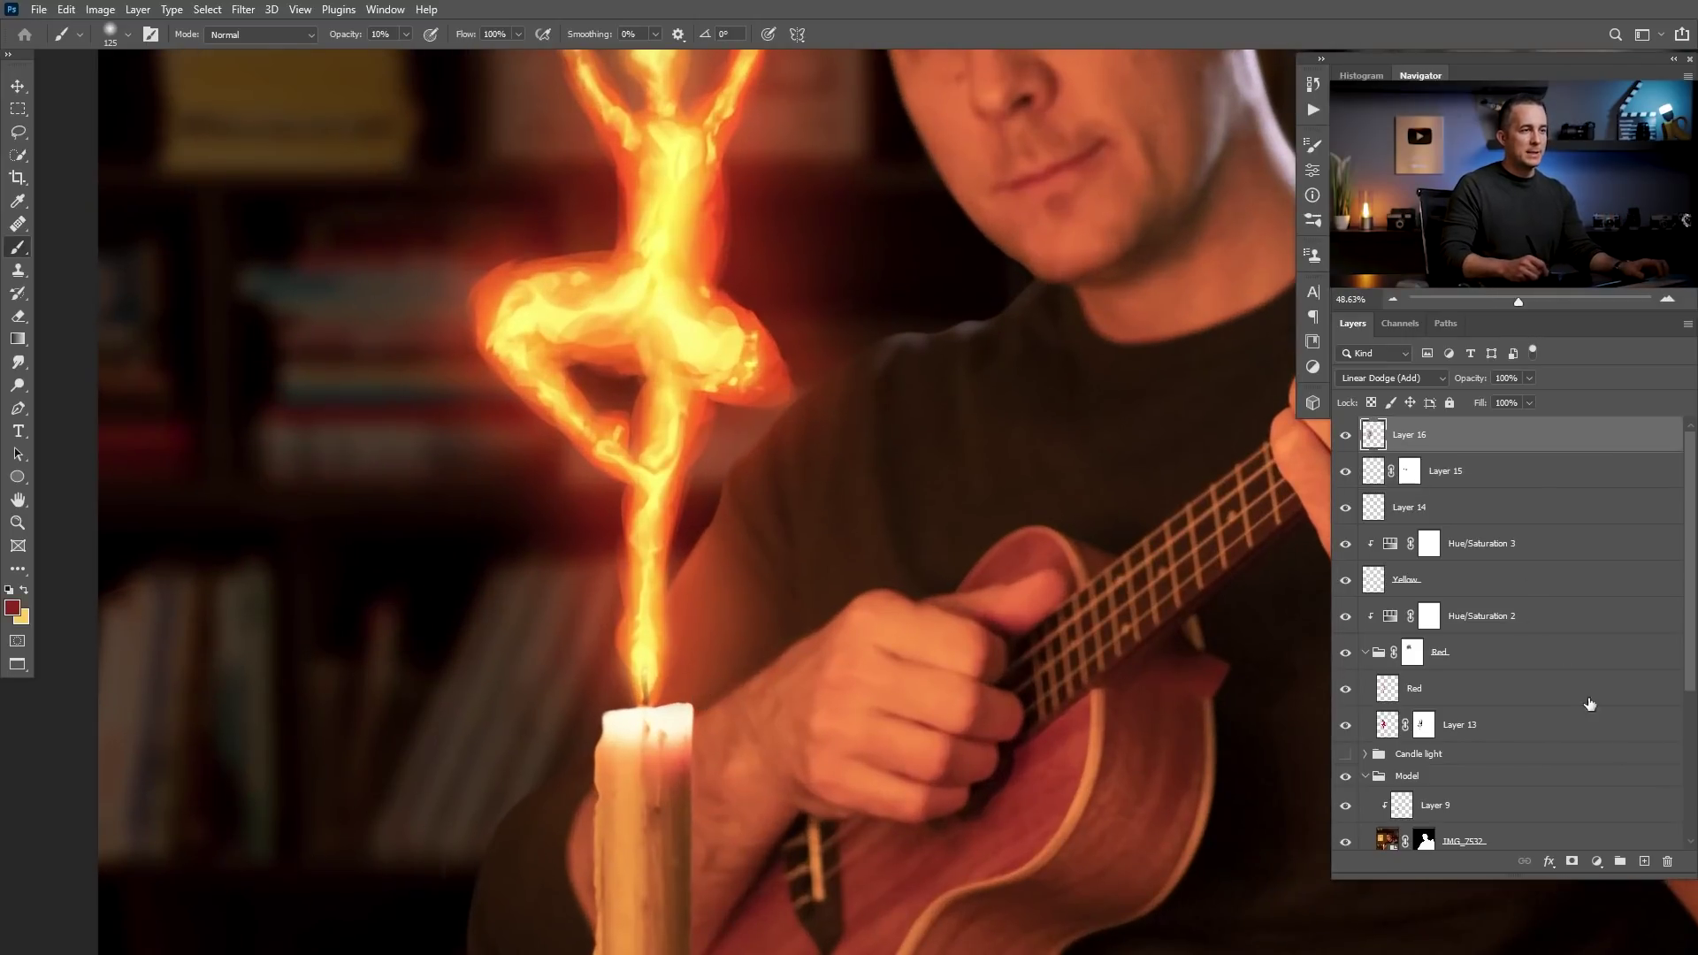
{"action": "left_click", "coordinate": [1644, 861]}
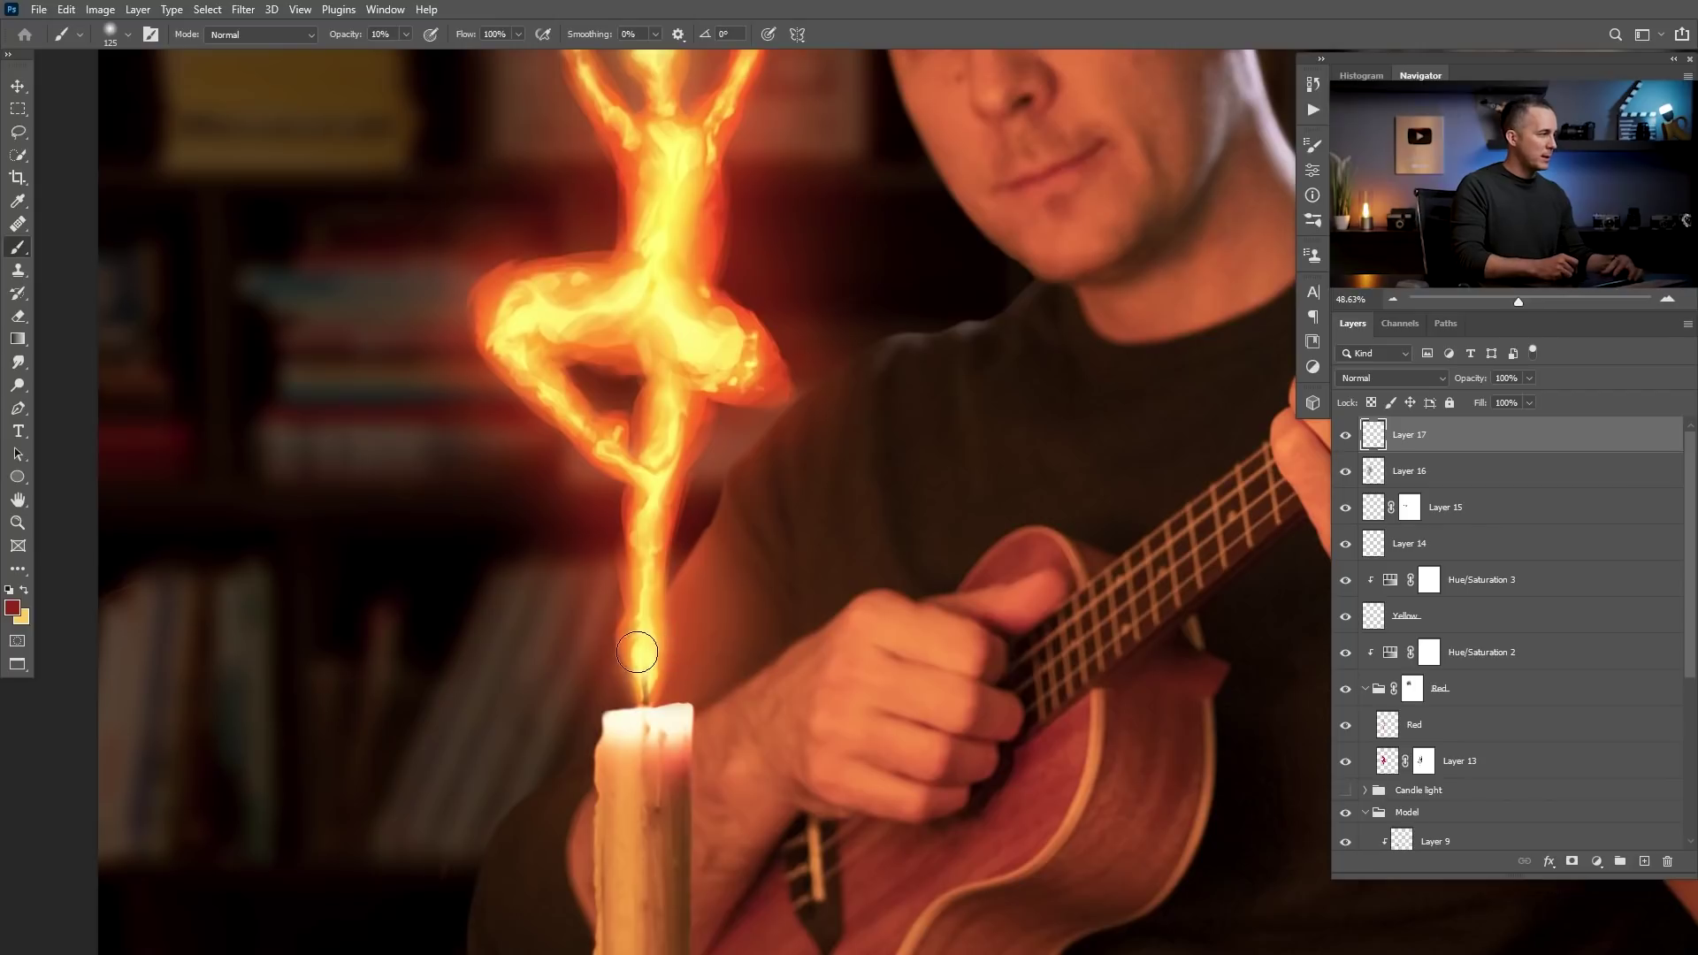
{"action": "key", "text": "d"}
{"action": "key", "text": "x"}
{"action": "left_click", "coordinate": [14, 607]}
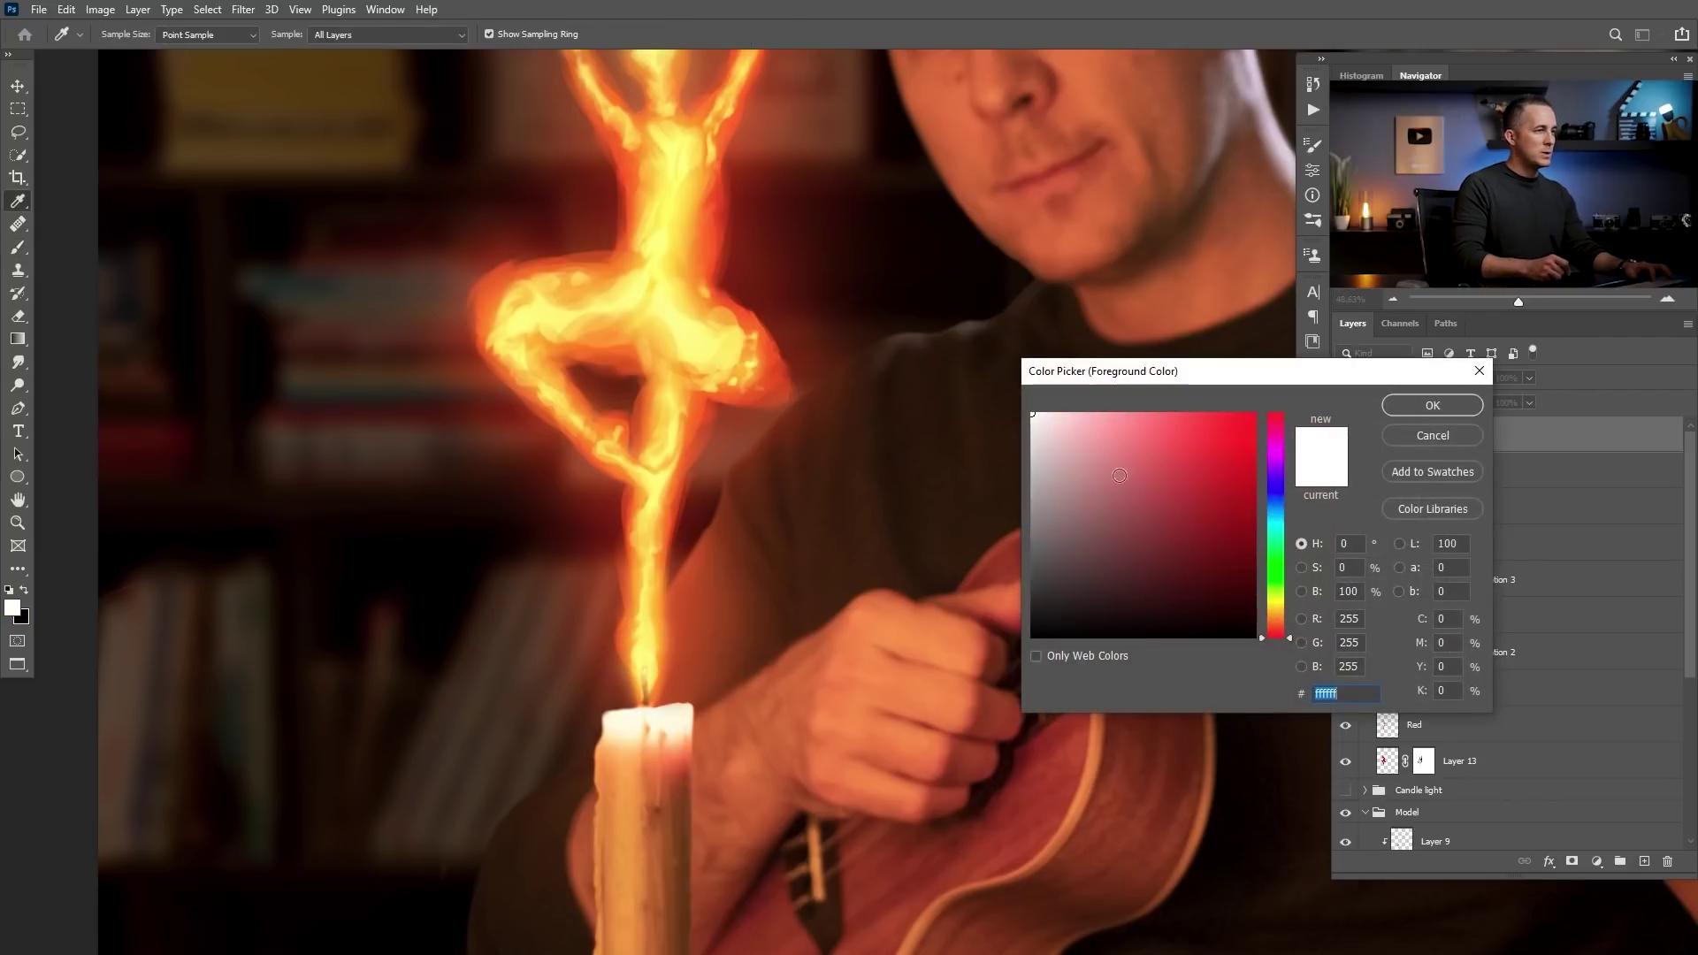
{"action": "left_click", "coordinate": [1273, 602]}
{"action": "type", "text": "fdfbc4"}
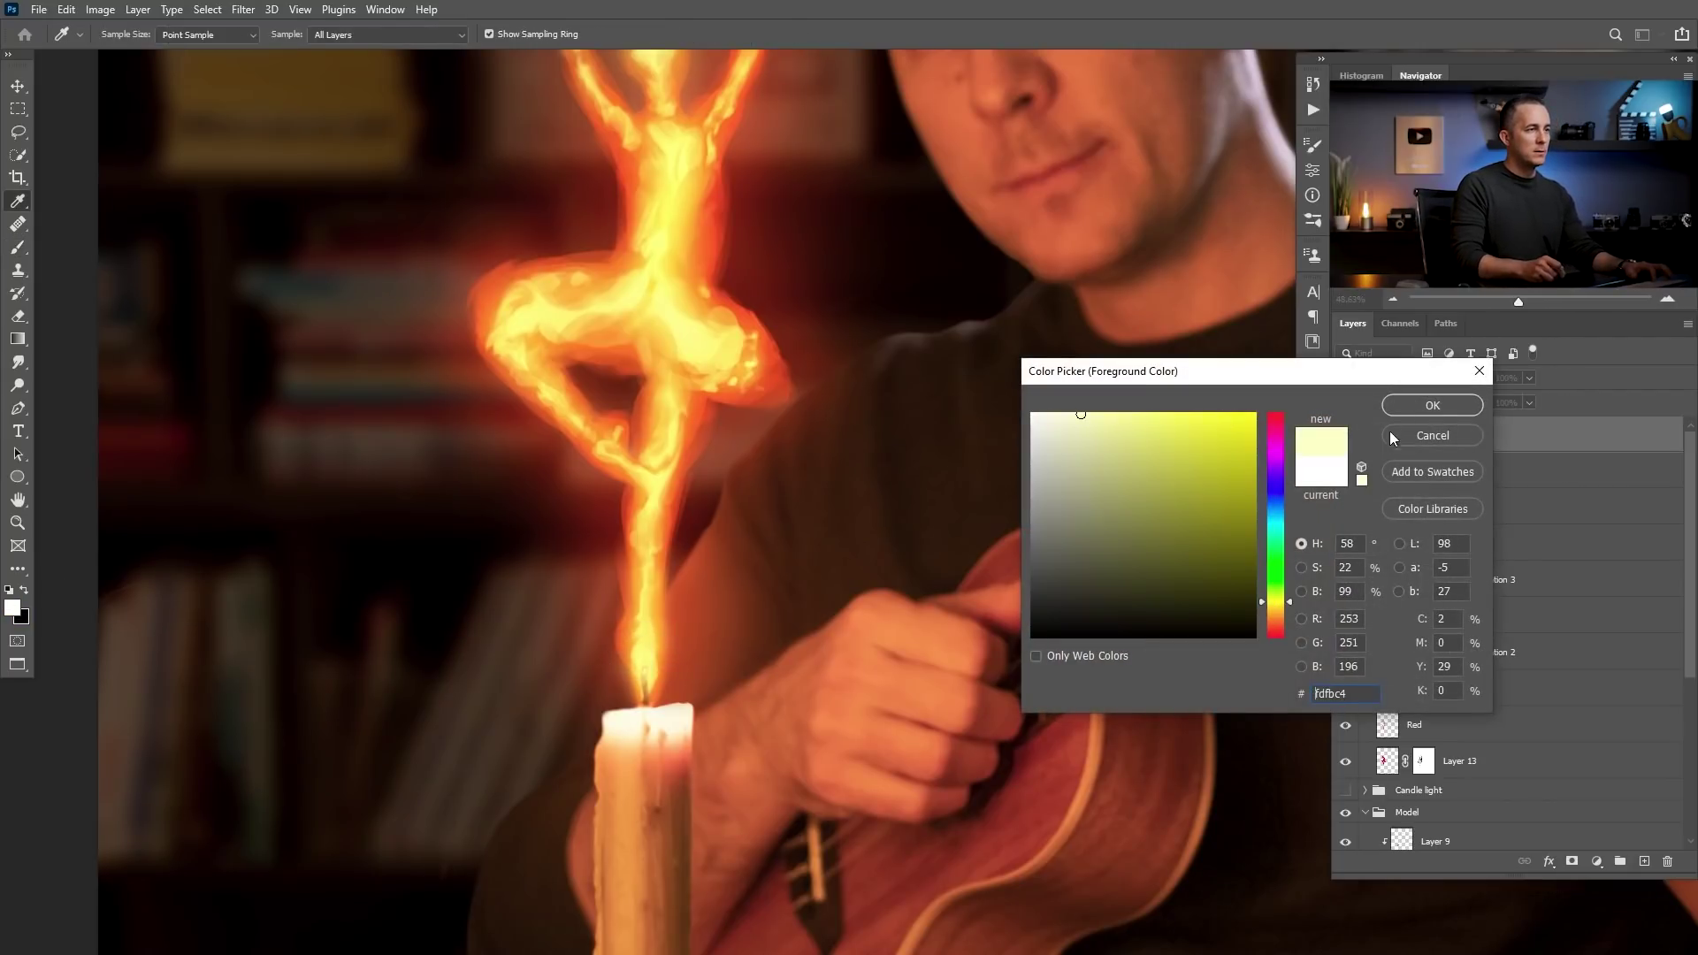
{"action": "left_click", "coordinate": [1432, 405]}
{"action": "key", "text": "b"}
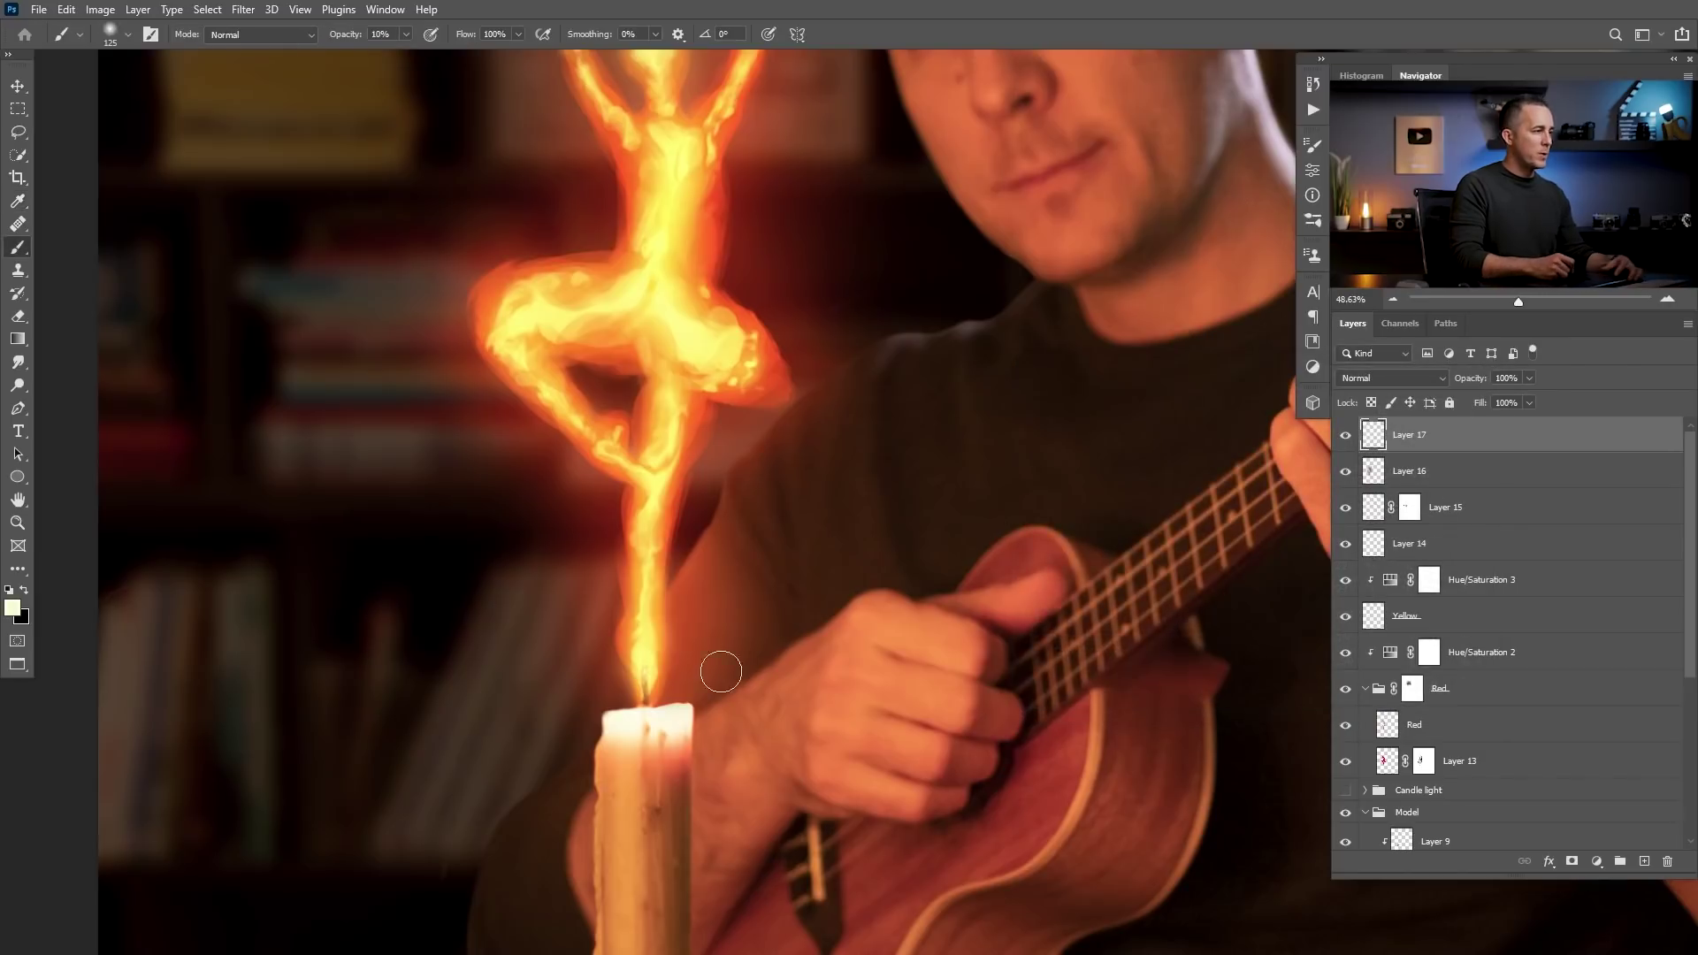
- Brighten the flame just above the candle wick on the new layer with a size 70 brush at 10% opacity, and switch to the Eraser
{"action": "key", "text": "bracketleft"}
{"action": "key", "text": "bracketleft"}
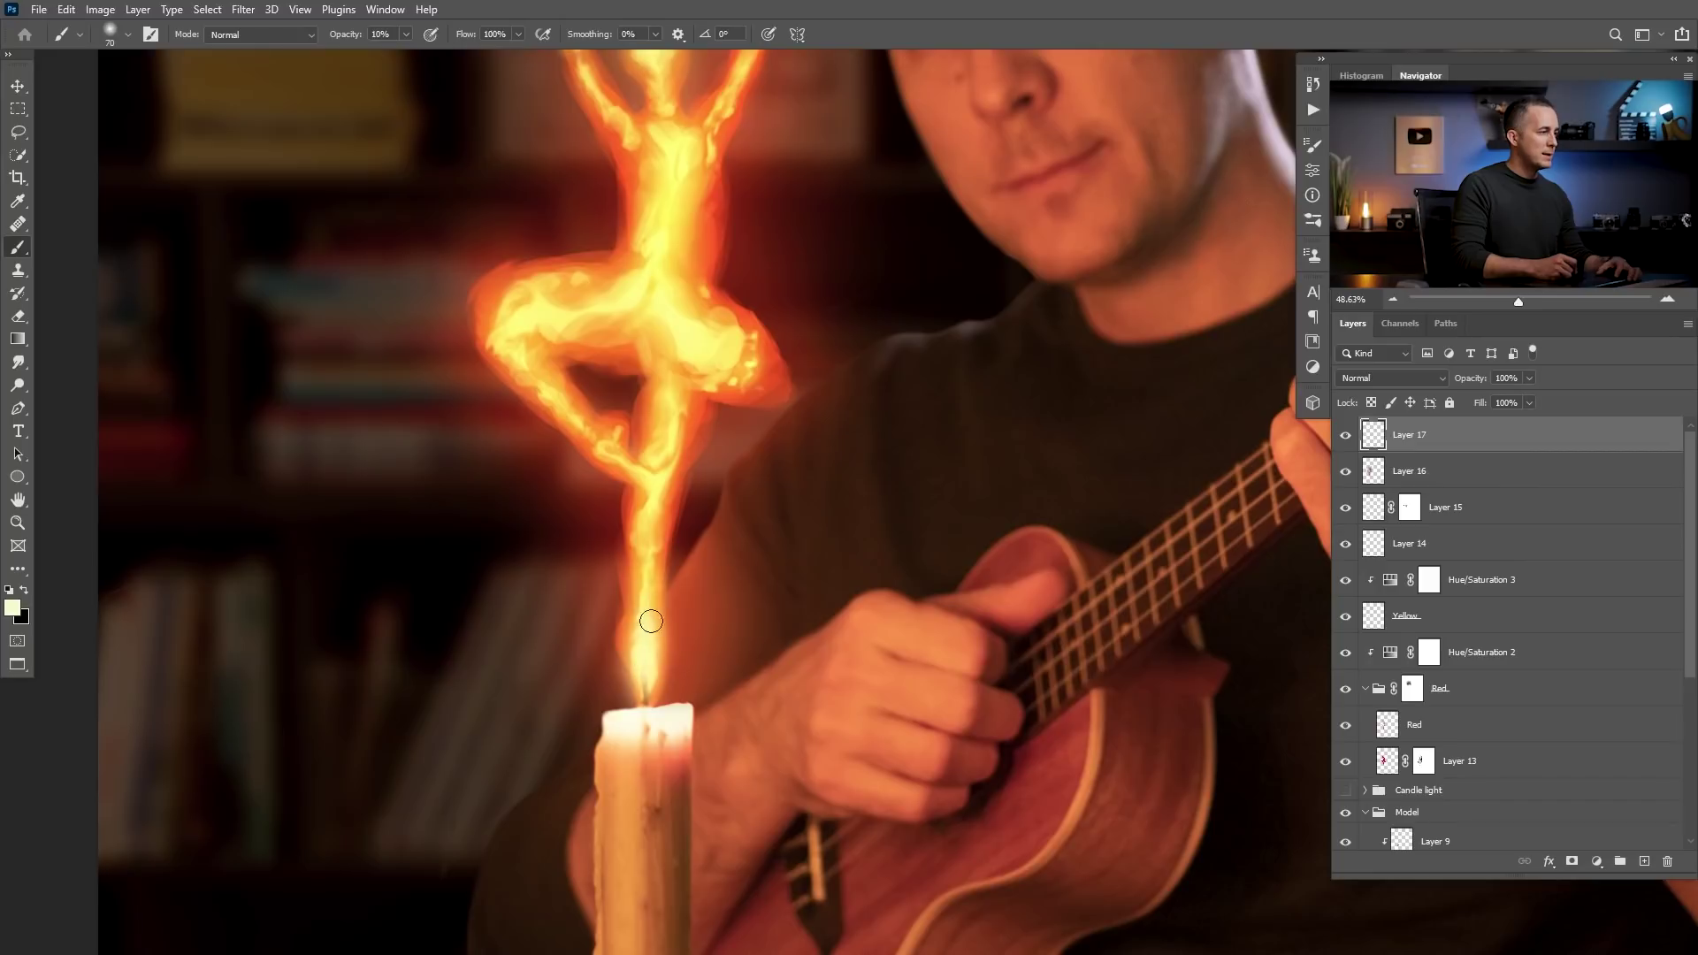
{"action": "left_click_drag", "start_coordinate": [635, 602], "coordinate": [659, 645]}
{"action": "key", "text": "e"}
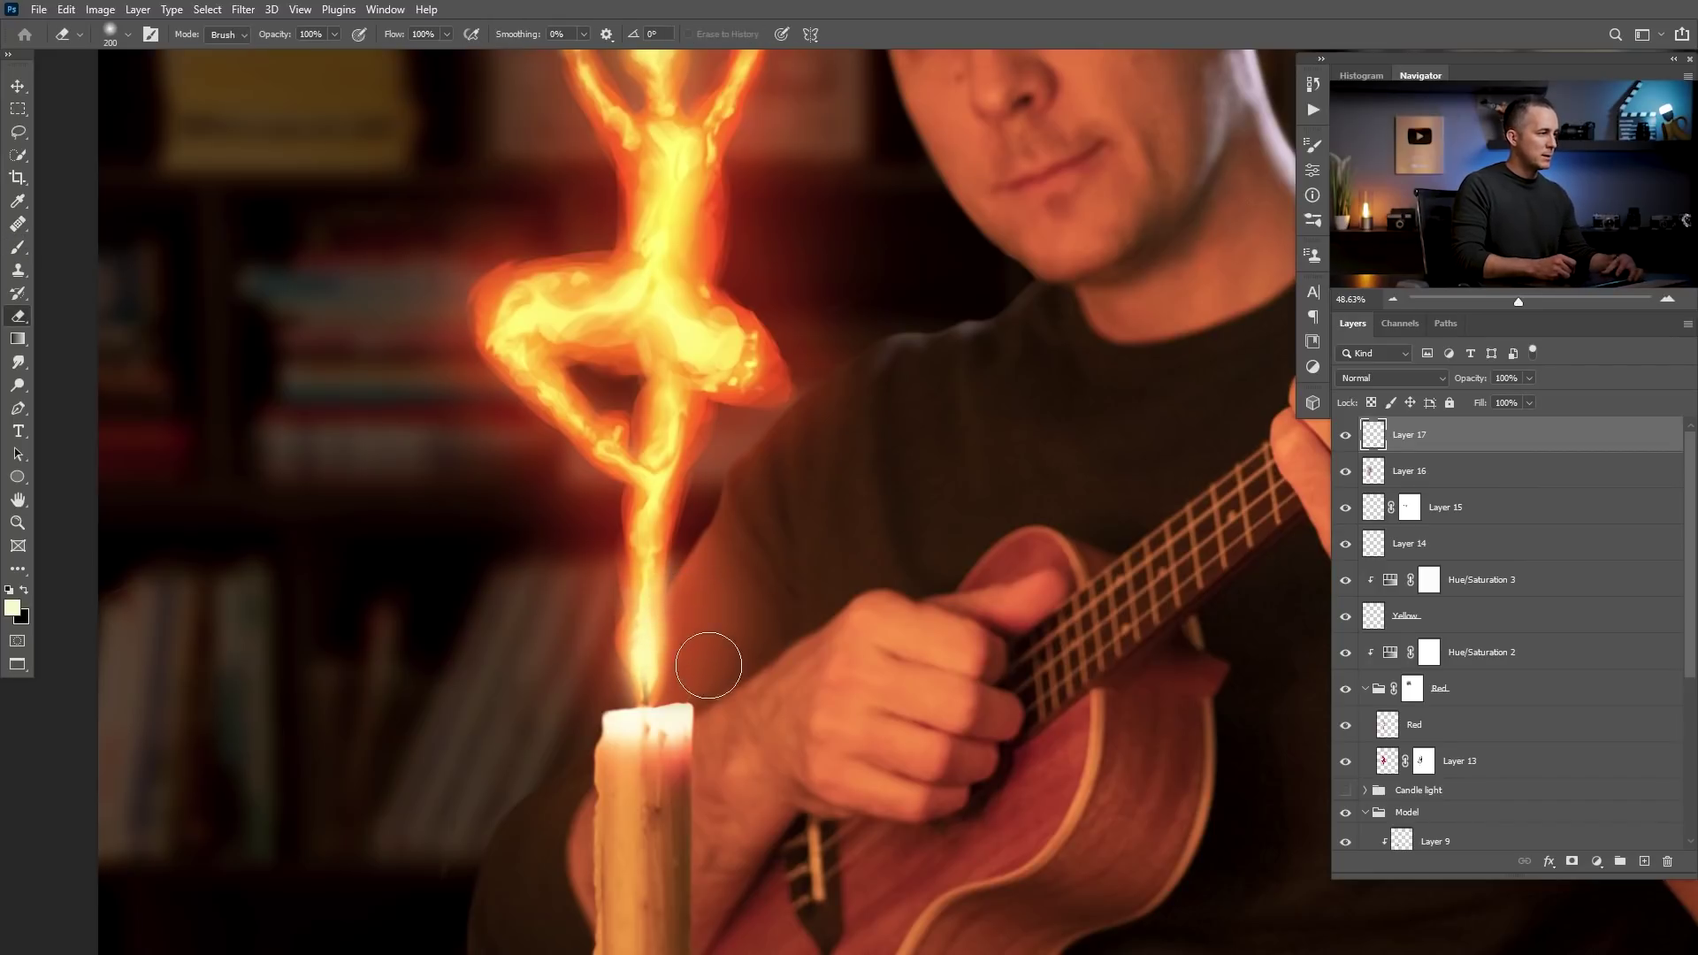
- Compare the whole composite with and without the Red group
{"action": "scroll", "coordinate": [647, 522], "scroll_direction": "down", "scroll_amount": 5}
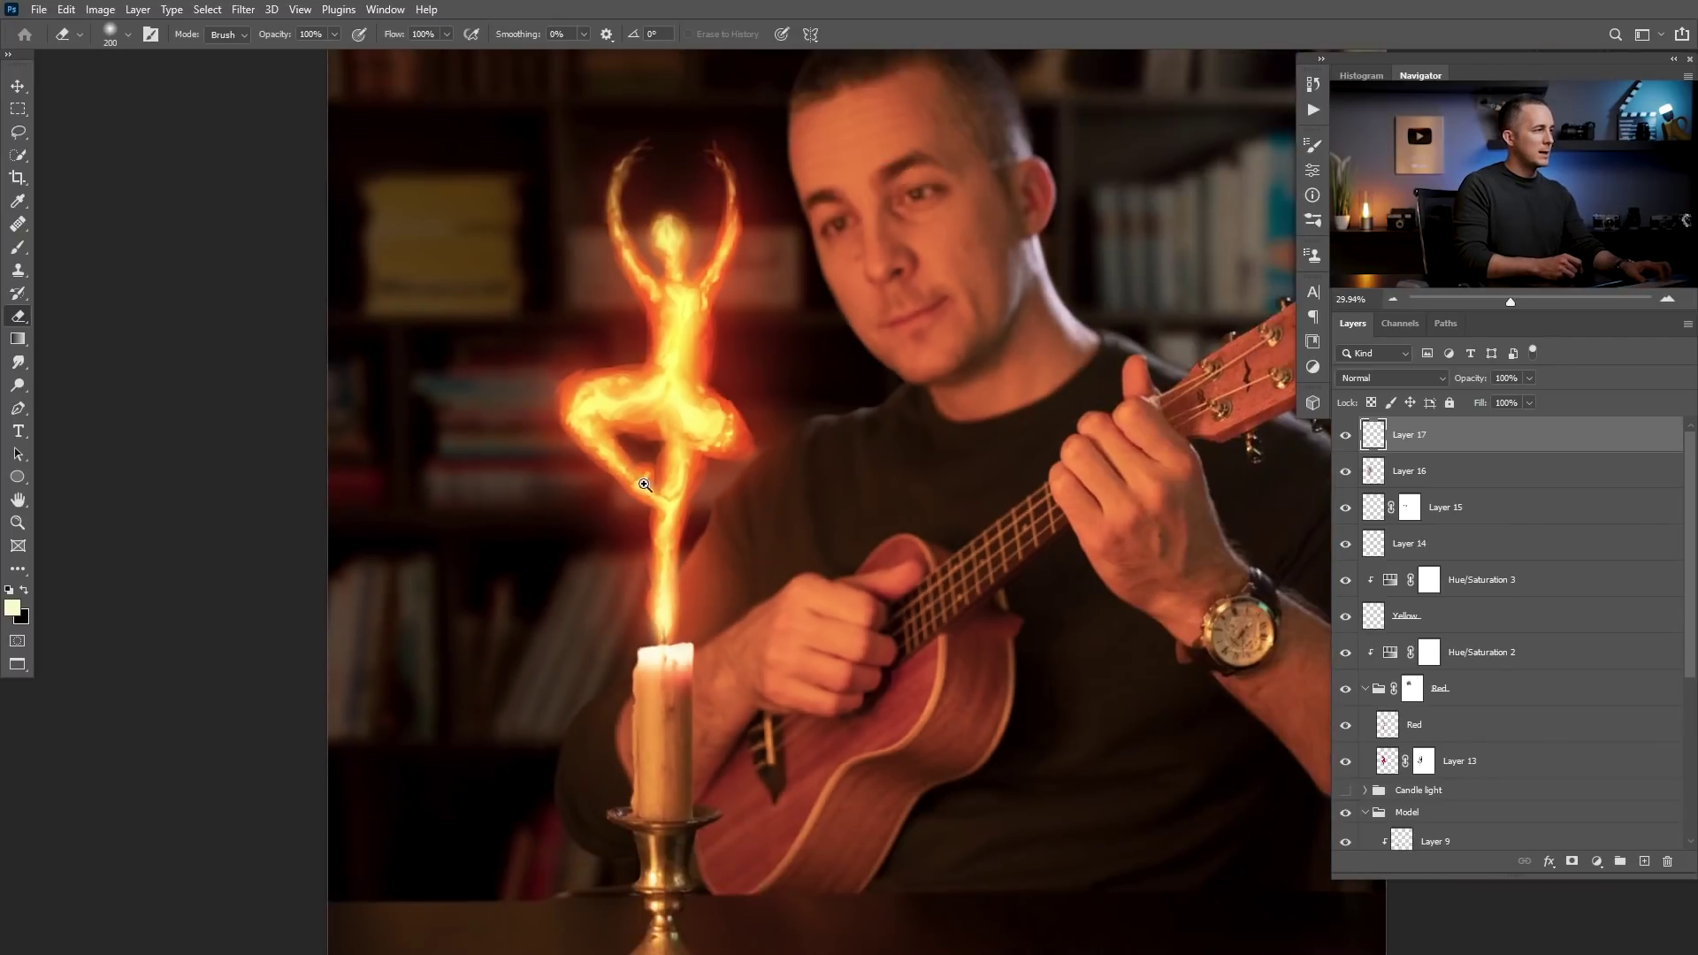
{"action": "scroll", "coordinate": [647, 521], "scroll_direction": "up", "scroll_amount": 2}
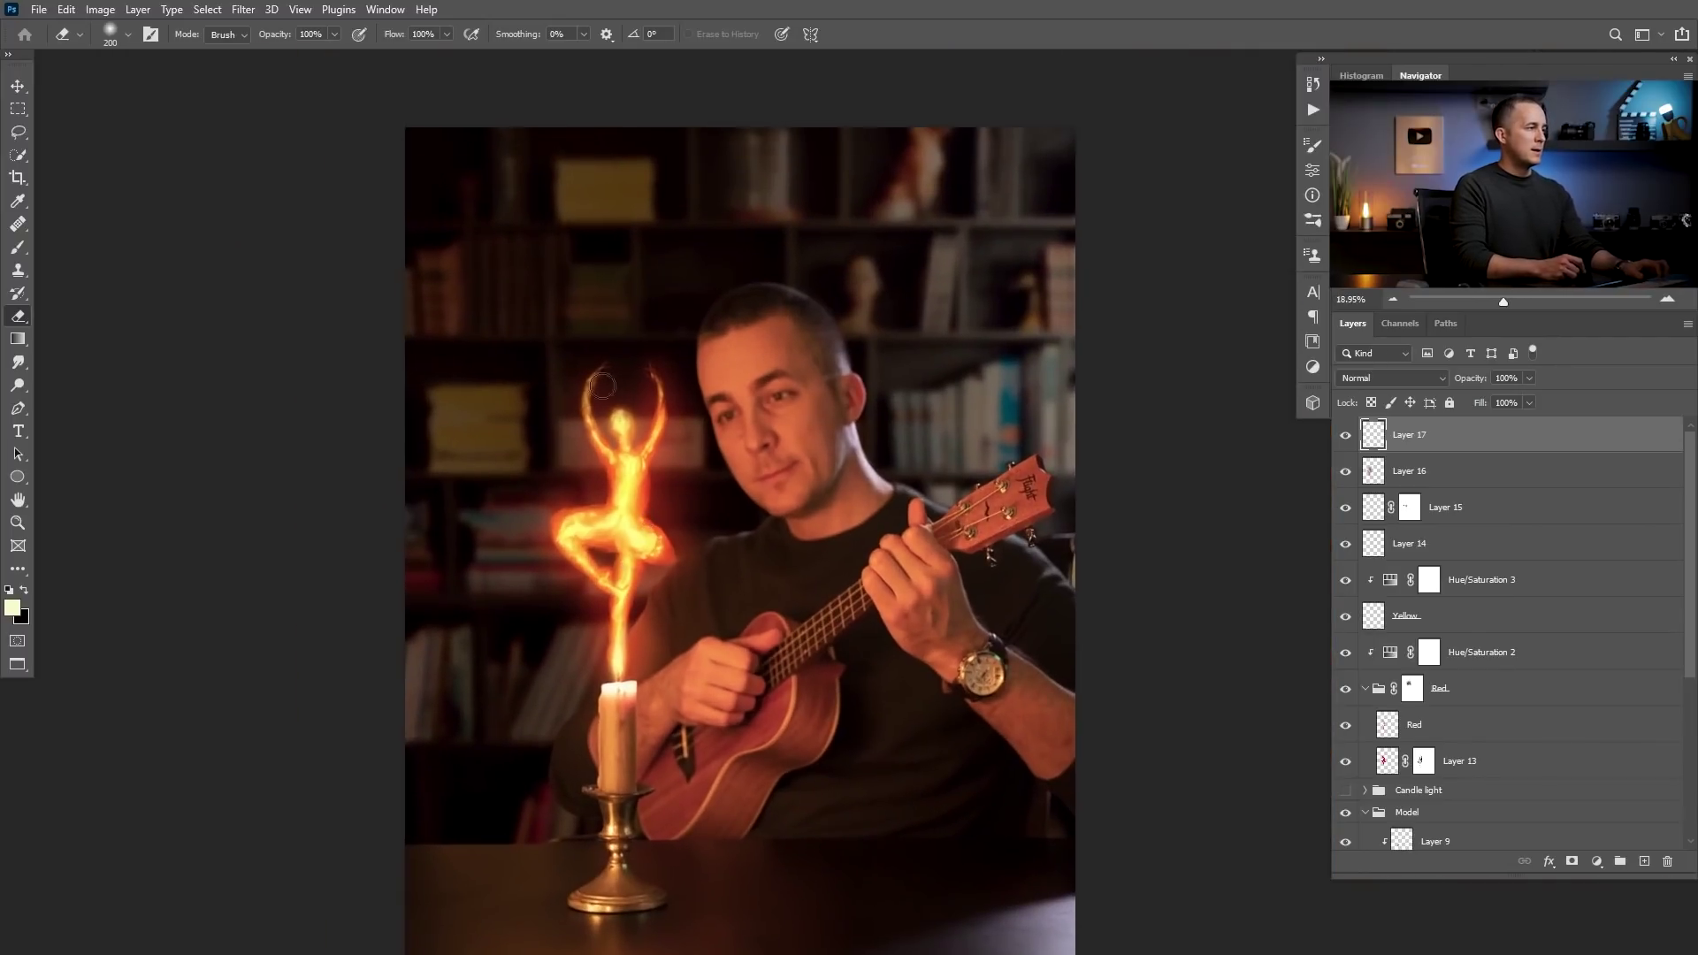
{"action": "left_click", "coordinate": [1345, 690]}
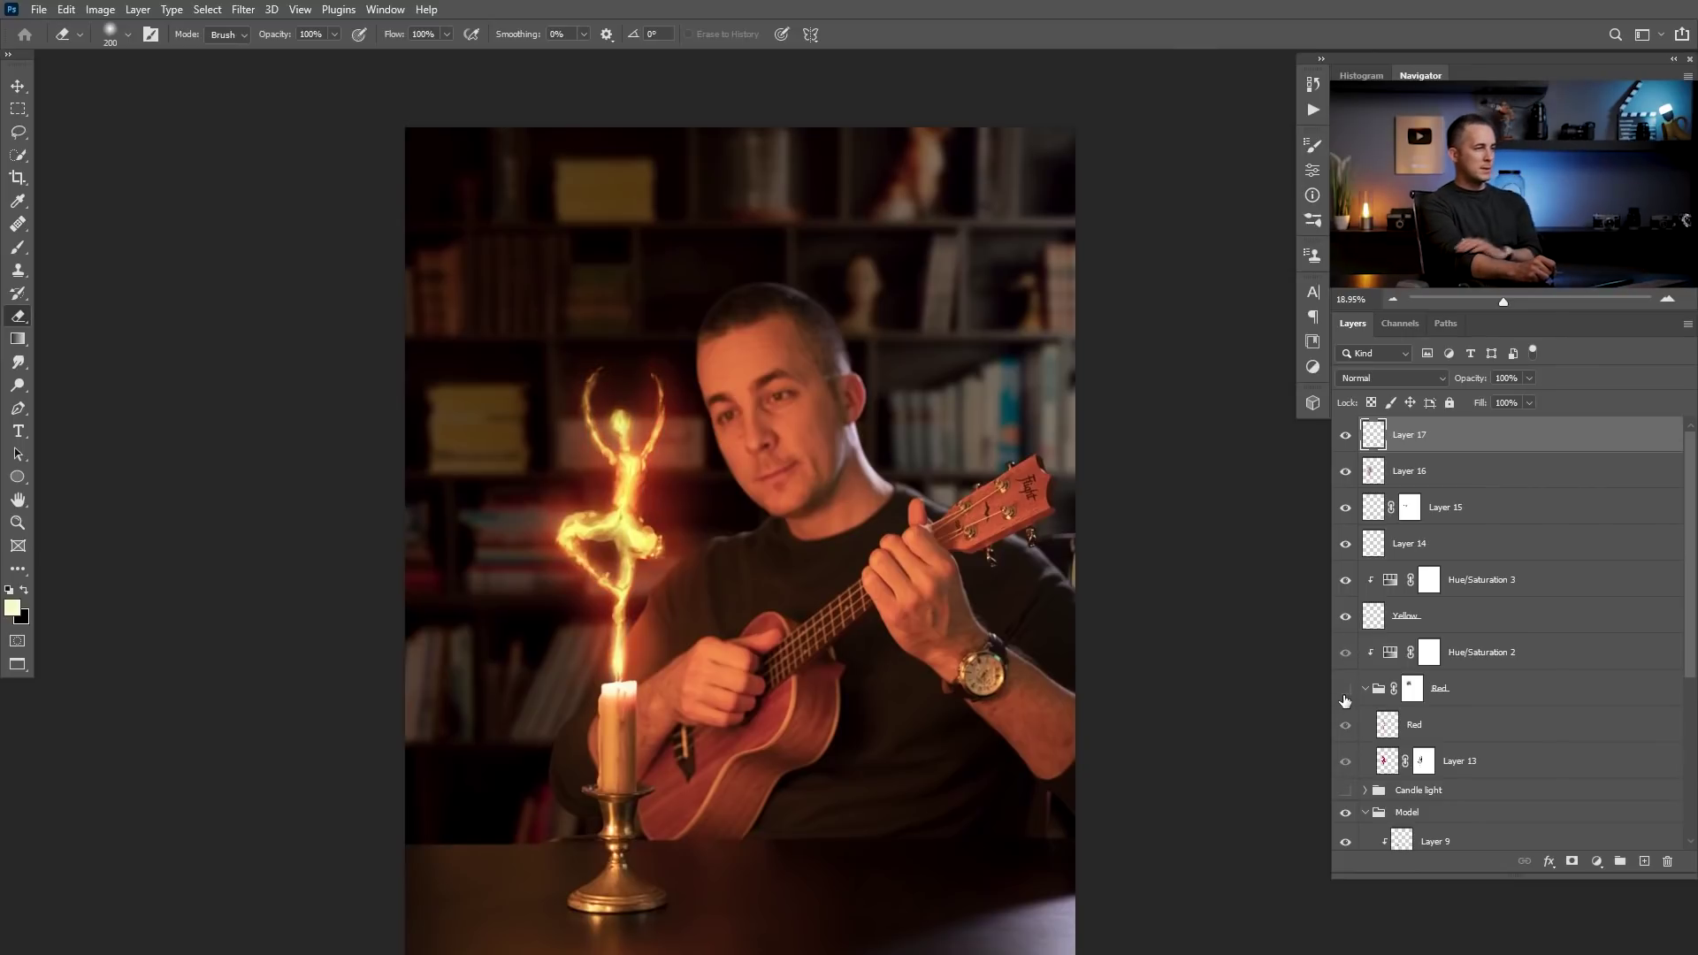
{"action": "left_click", "coordinate": [1345, 691]}
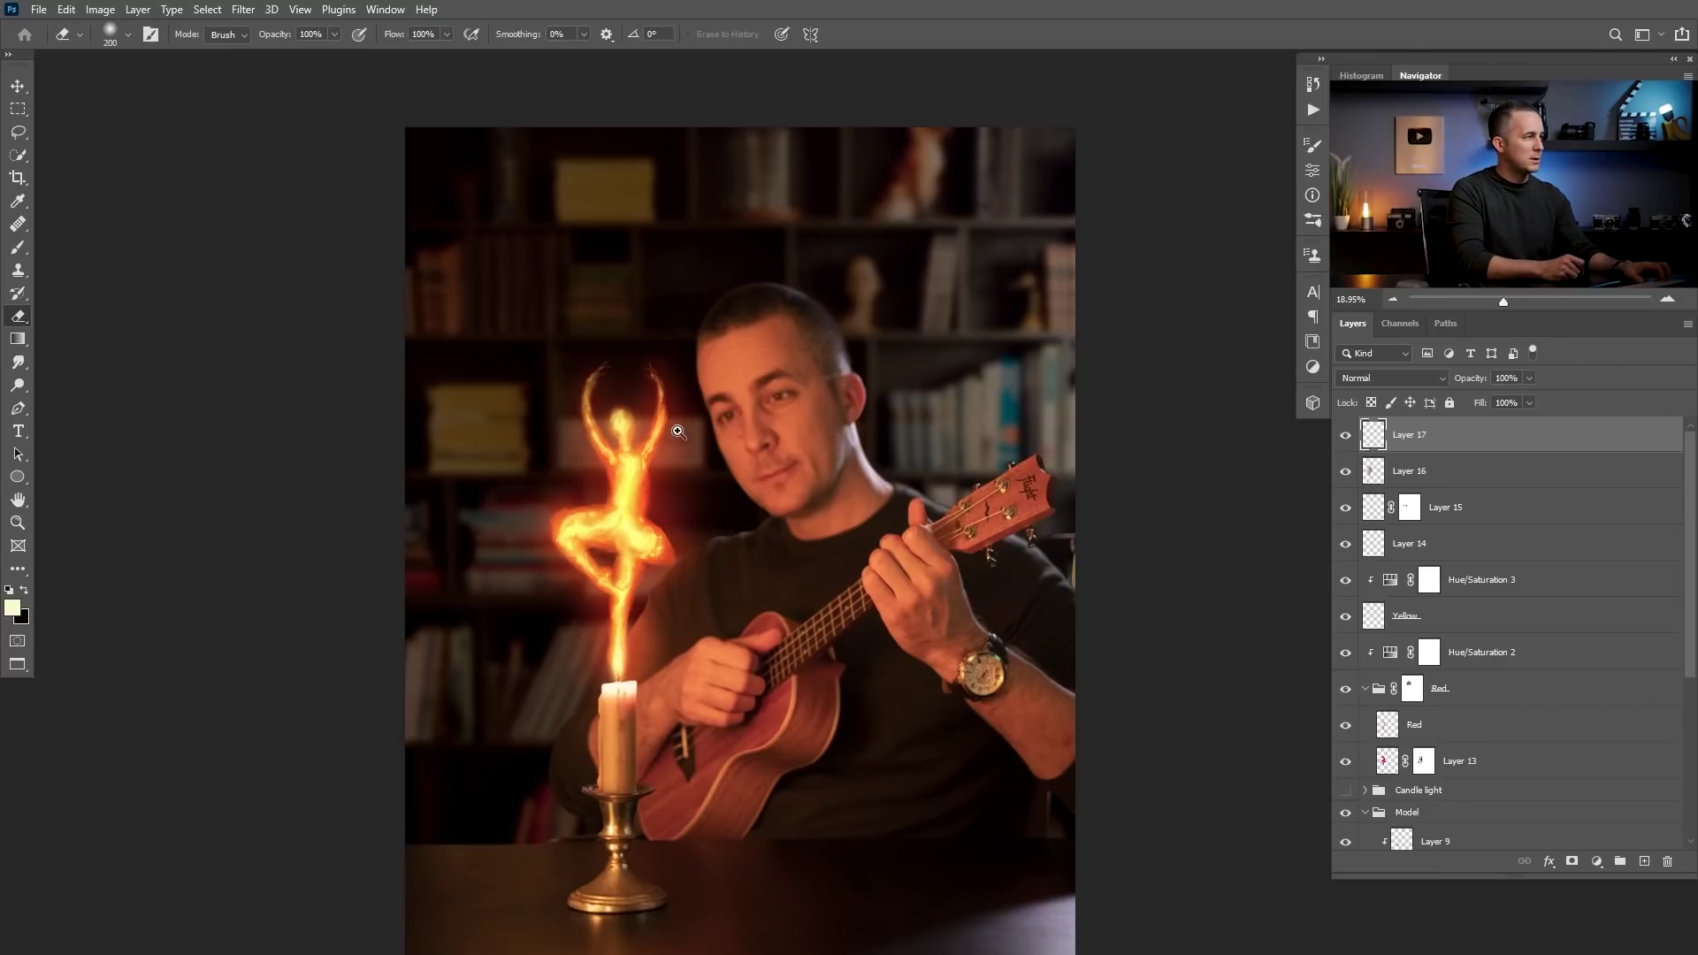
{"action": "scroll", "coordinate": [662, 467], "scroll_direction": "down", "scroll_amount": 2}
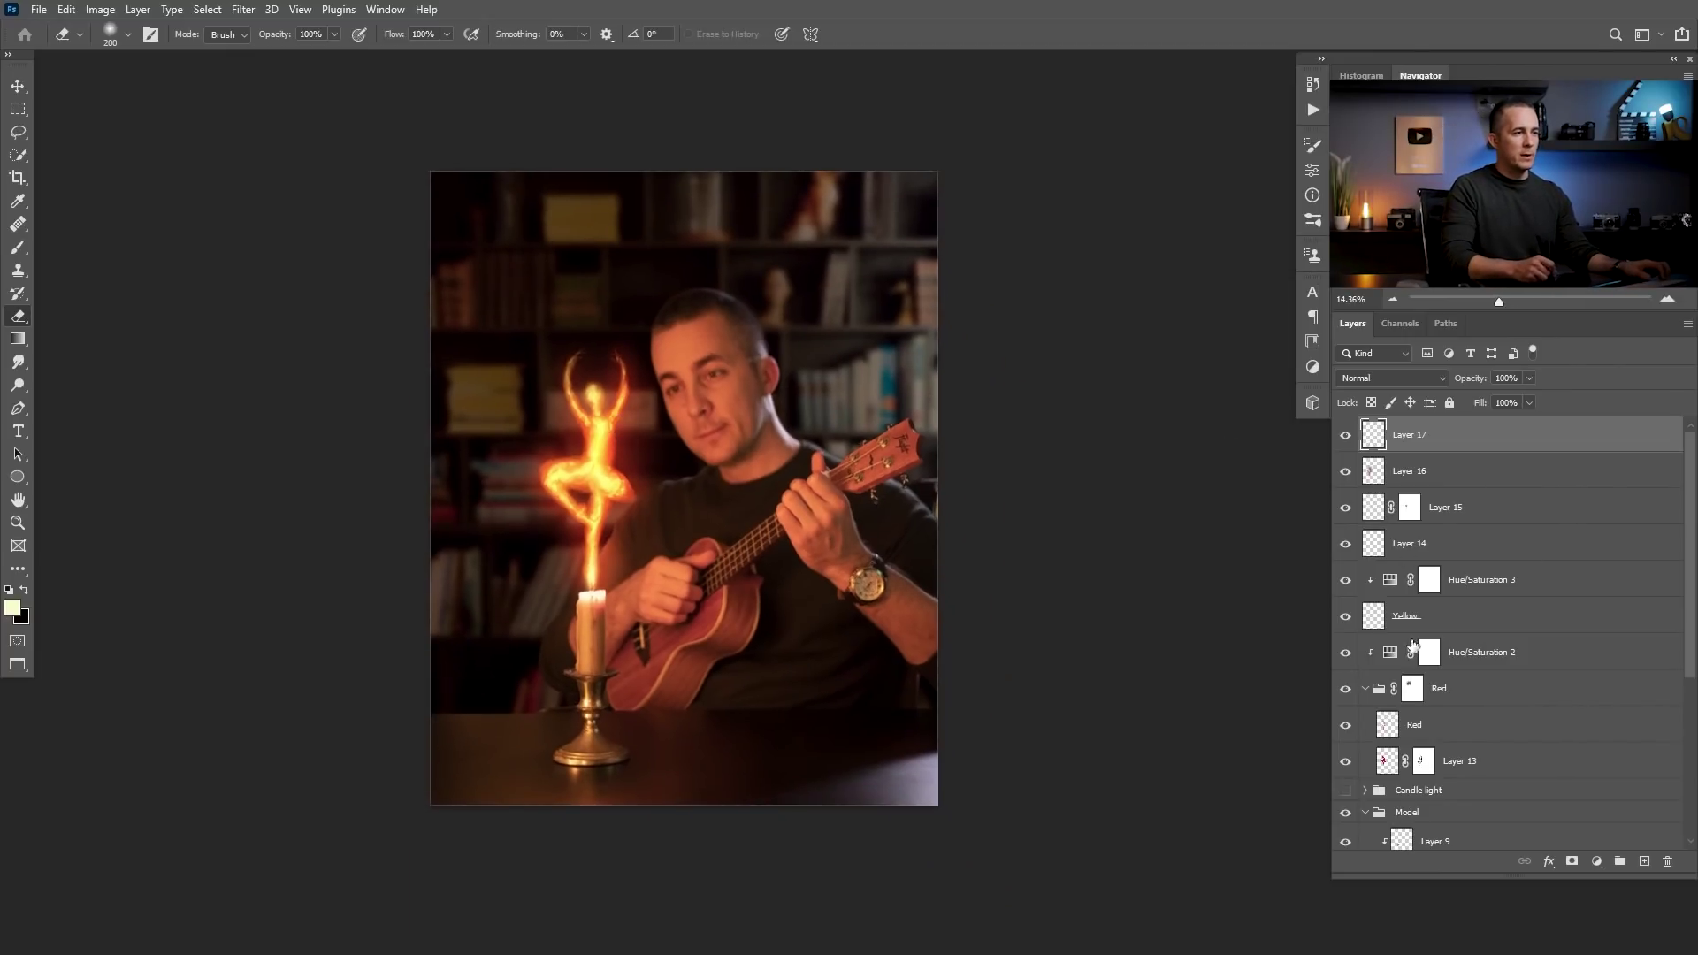
- Group all flame layers from Layer 17 down to Layer 13 and name the group Flame
{"action": "left_click", "coordinate": [1386, 764], "text": "shift"}
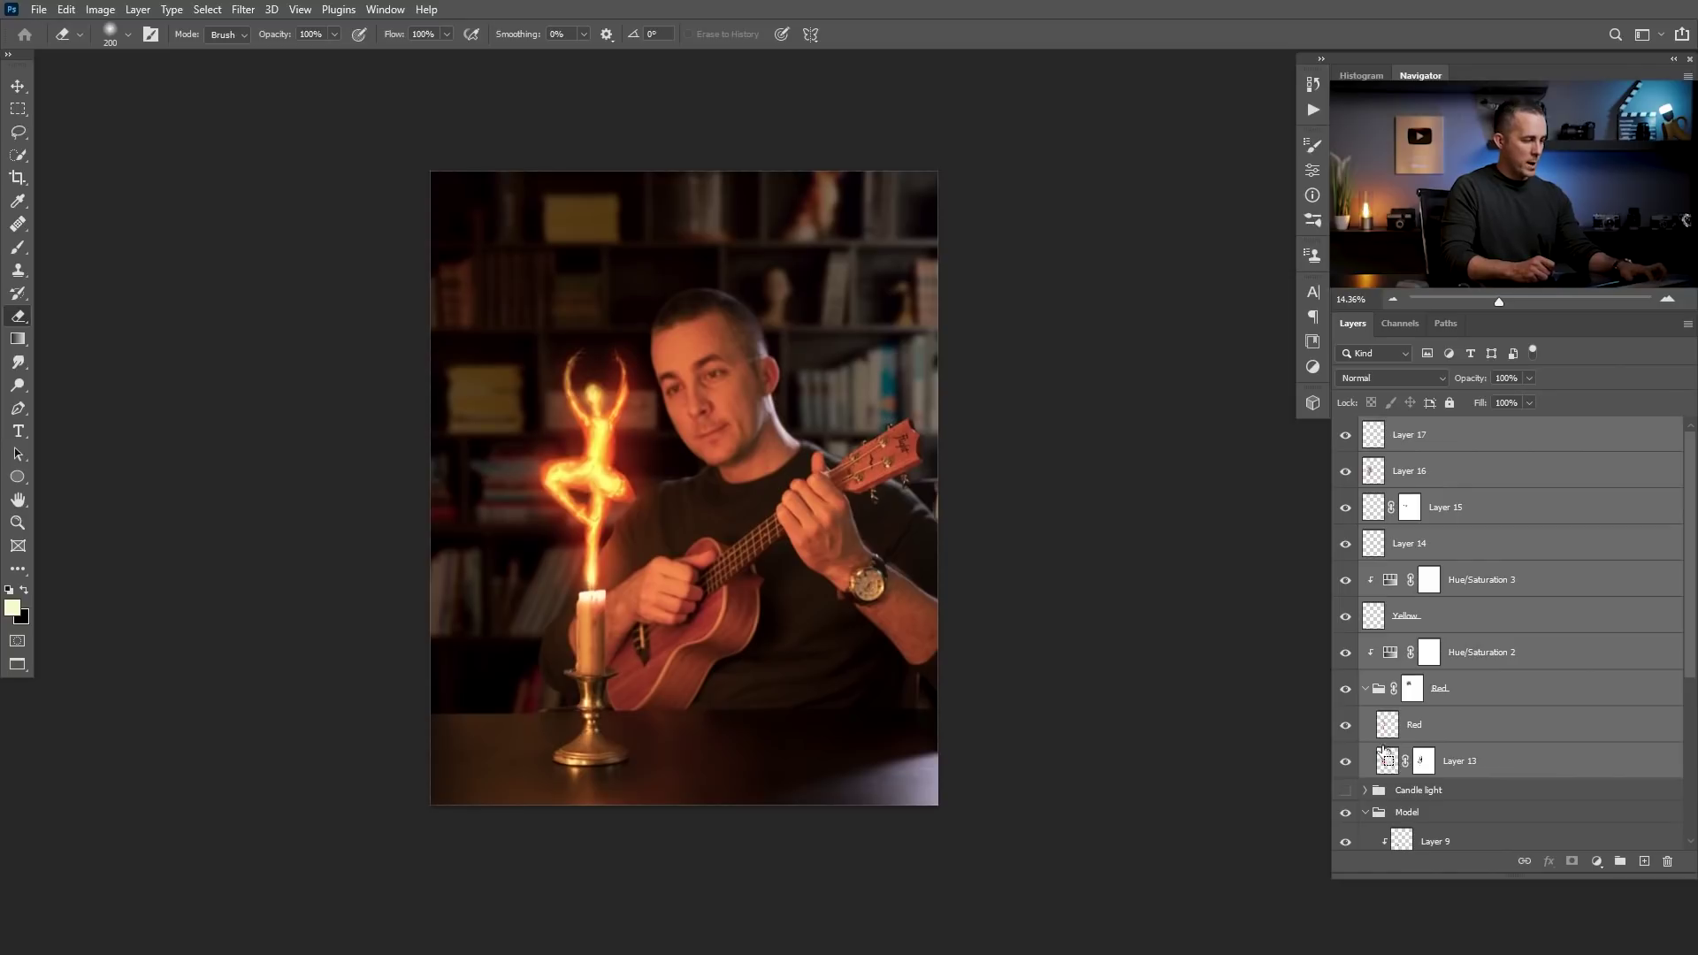
{"action": "key", "text": "ctrl+g"}
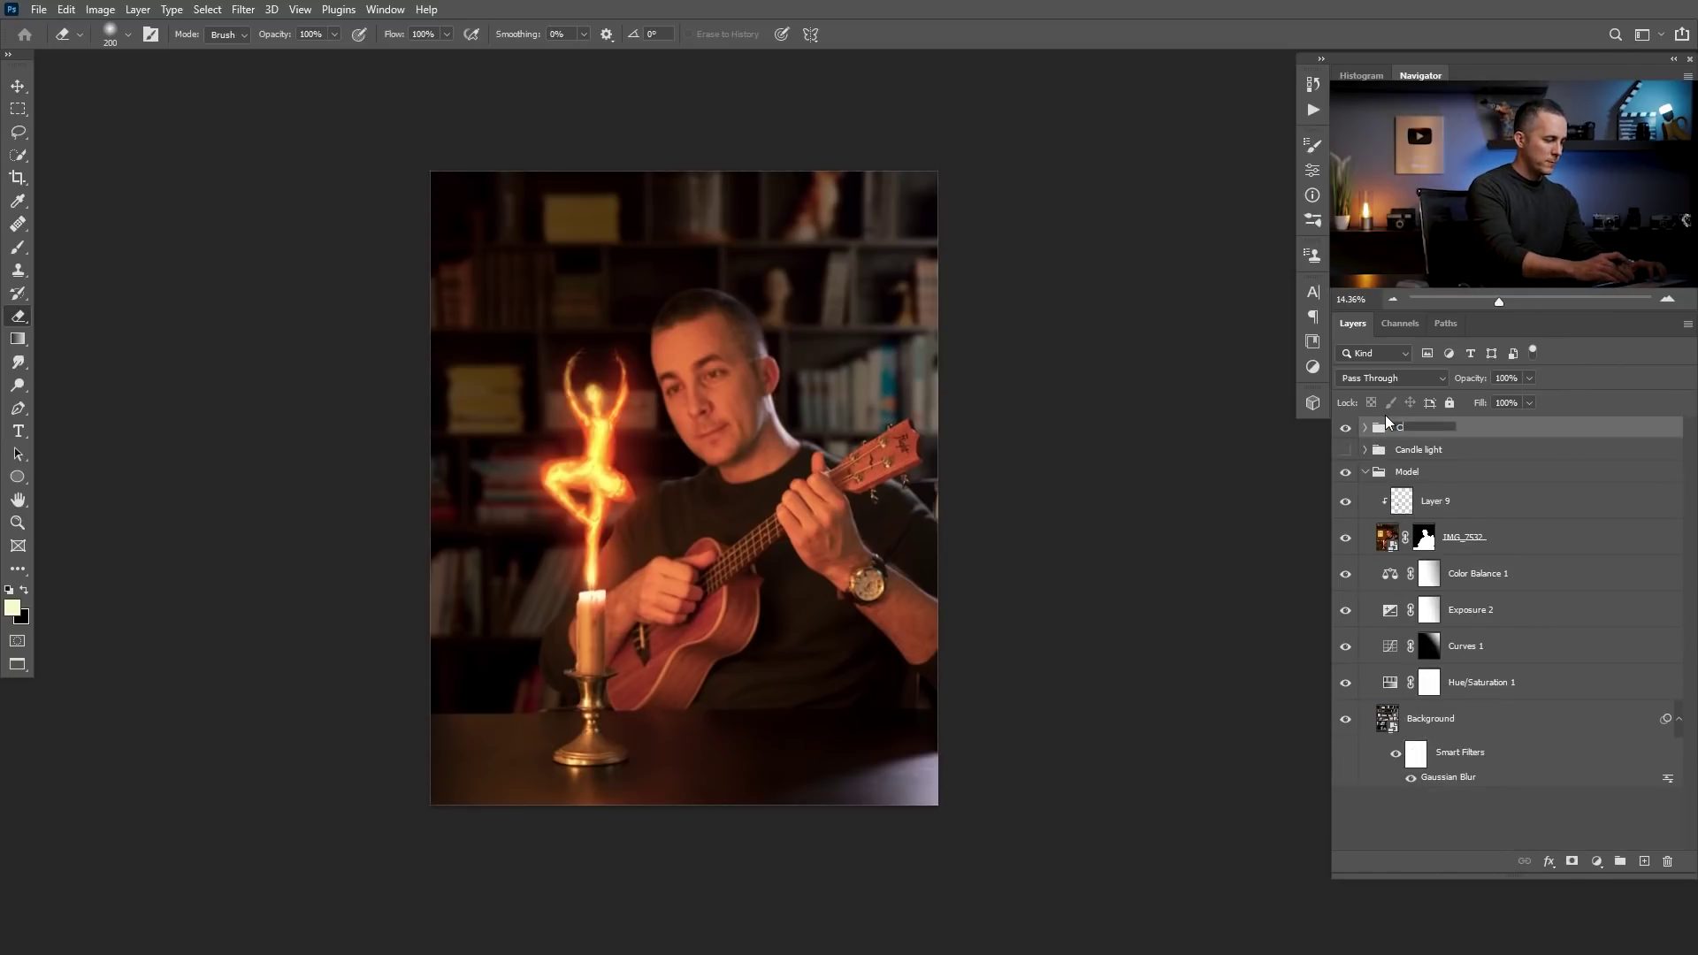
{"action": "type", "text": "Flame"}
{"action": "key", "text": "Return"}
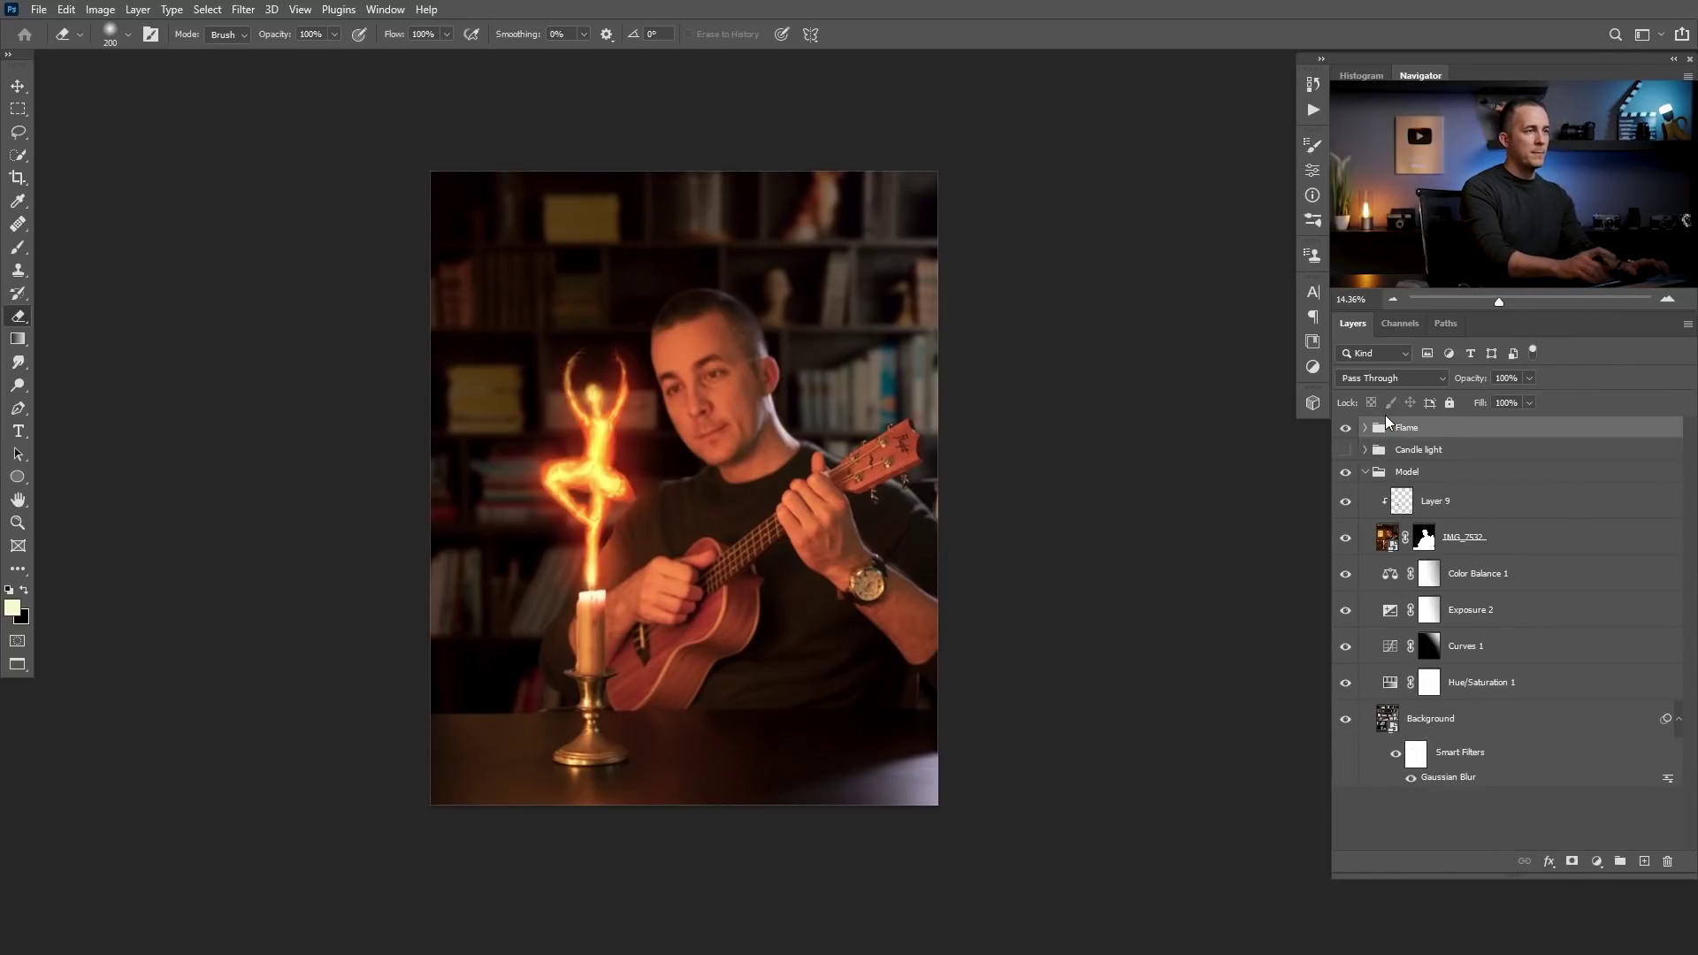
- Hide the Flame group and show the Candle light group to compare the two flames
{"action": "left_click", "coordinate": [1345, 428]}
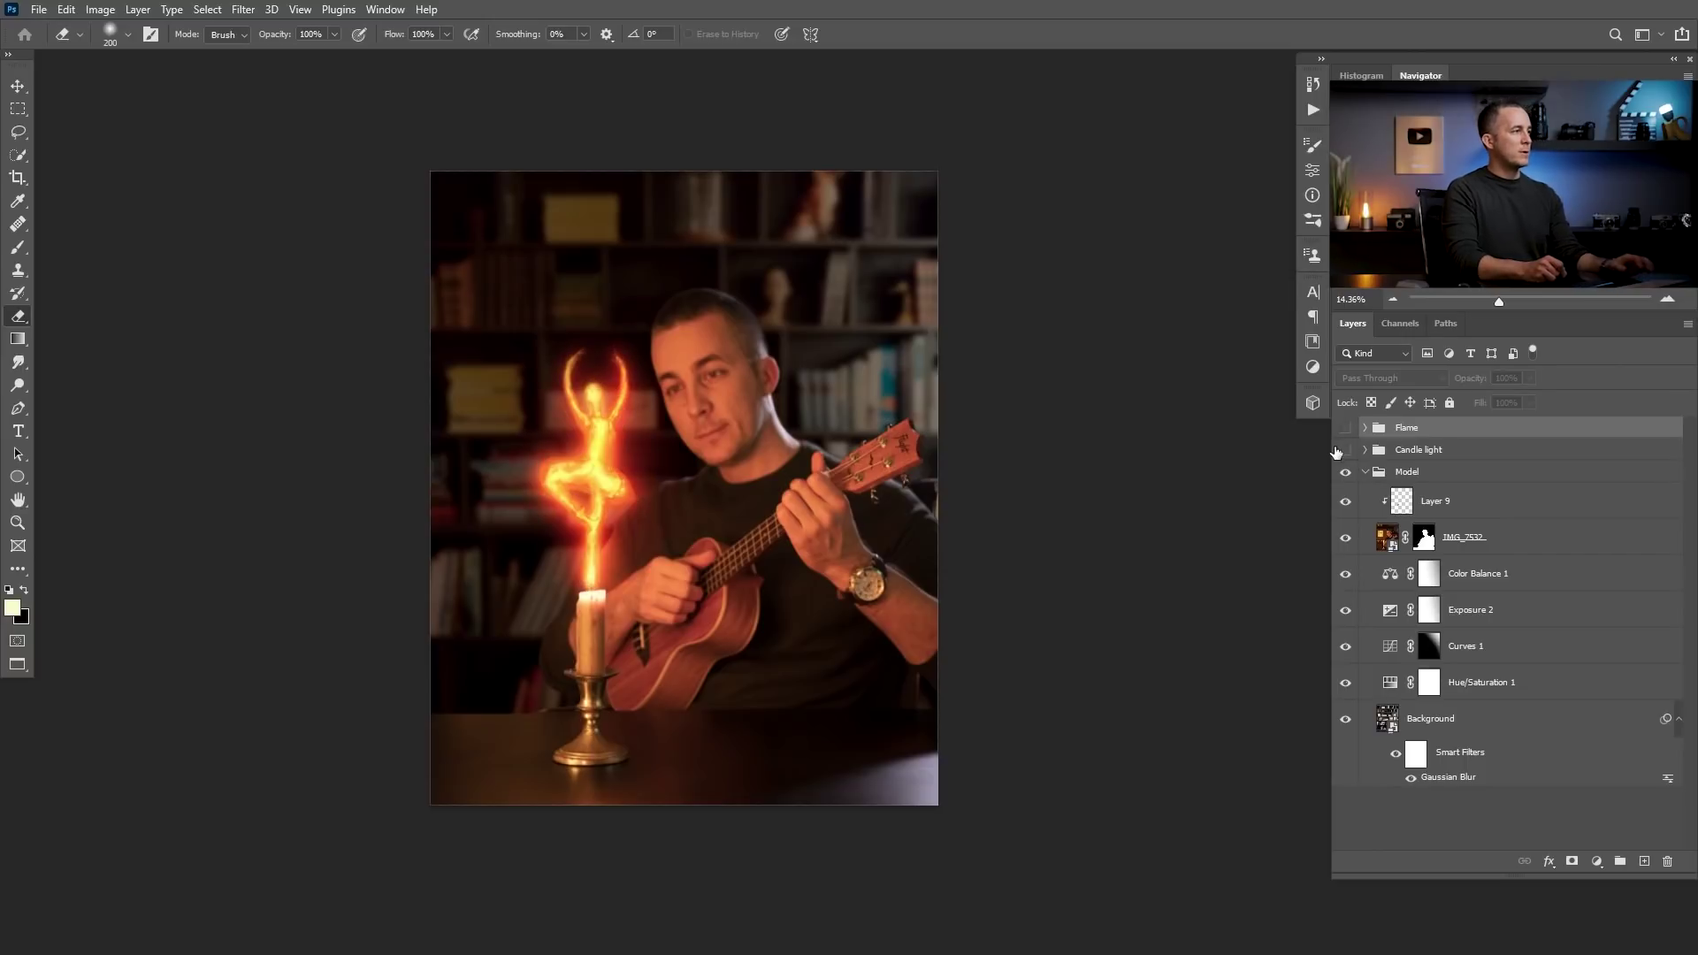
{"action": "key", "text": "ctrl+comma"}
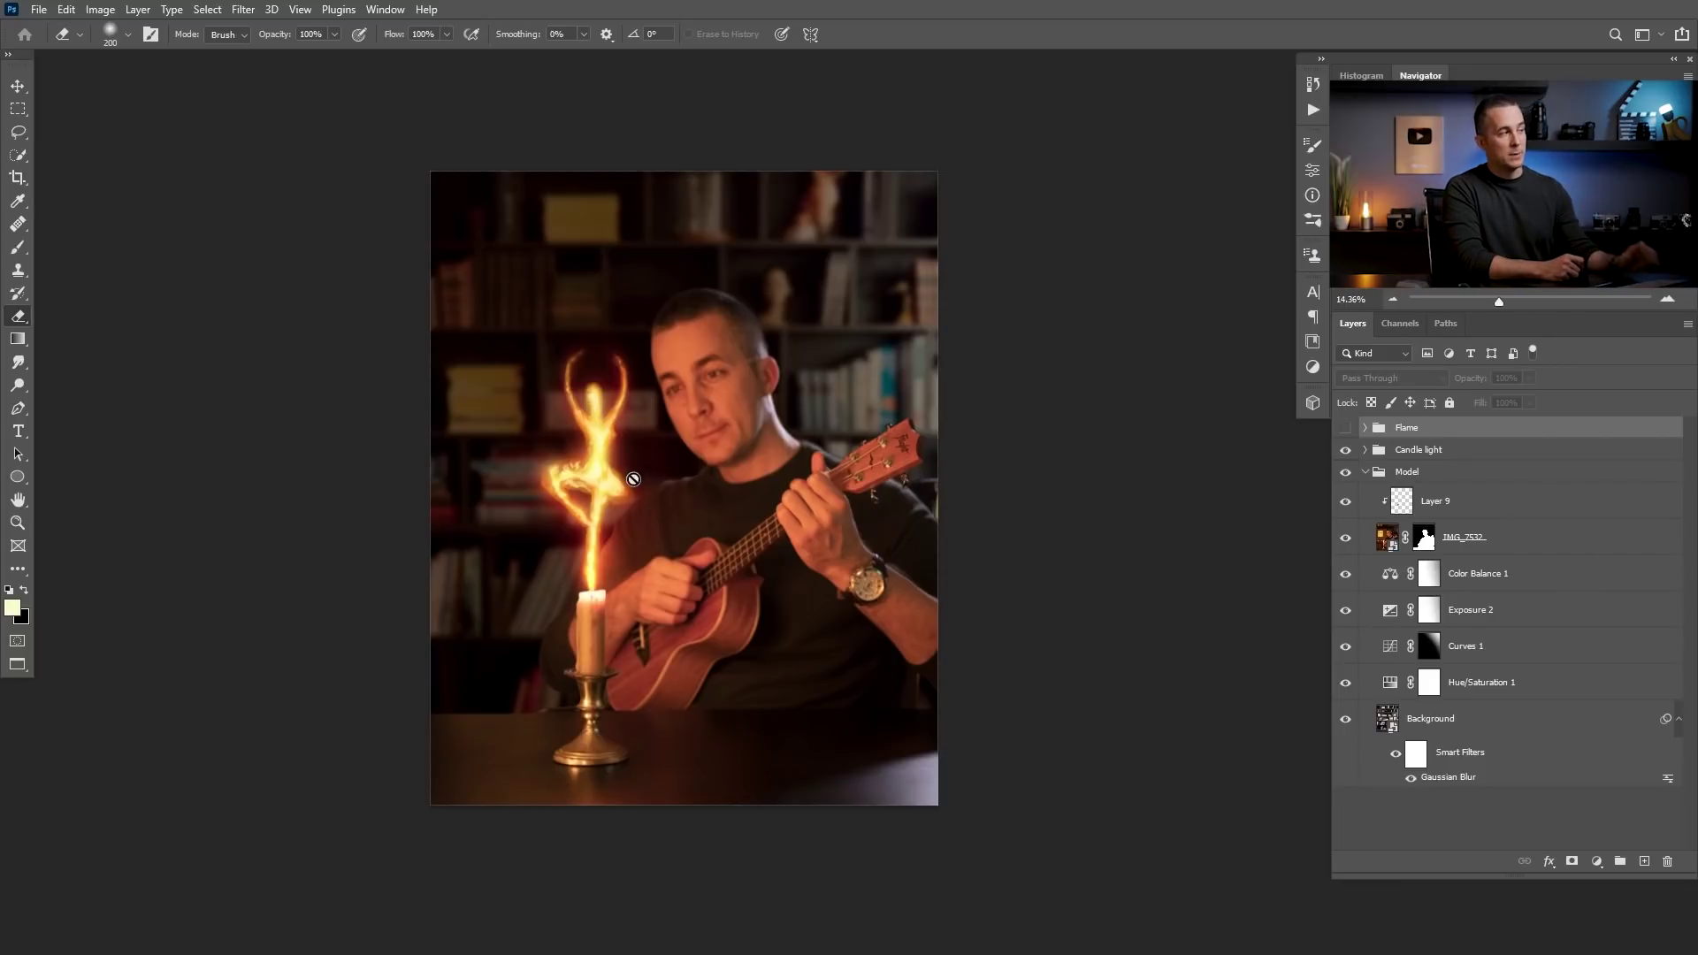
- Show the Flame group again in place of the Candle light group and expand its layers
{"action": "left_click", "coordinate": [1346, 428]}
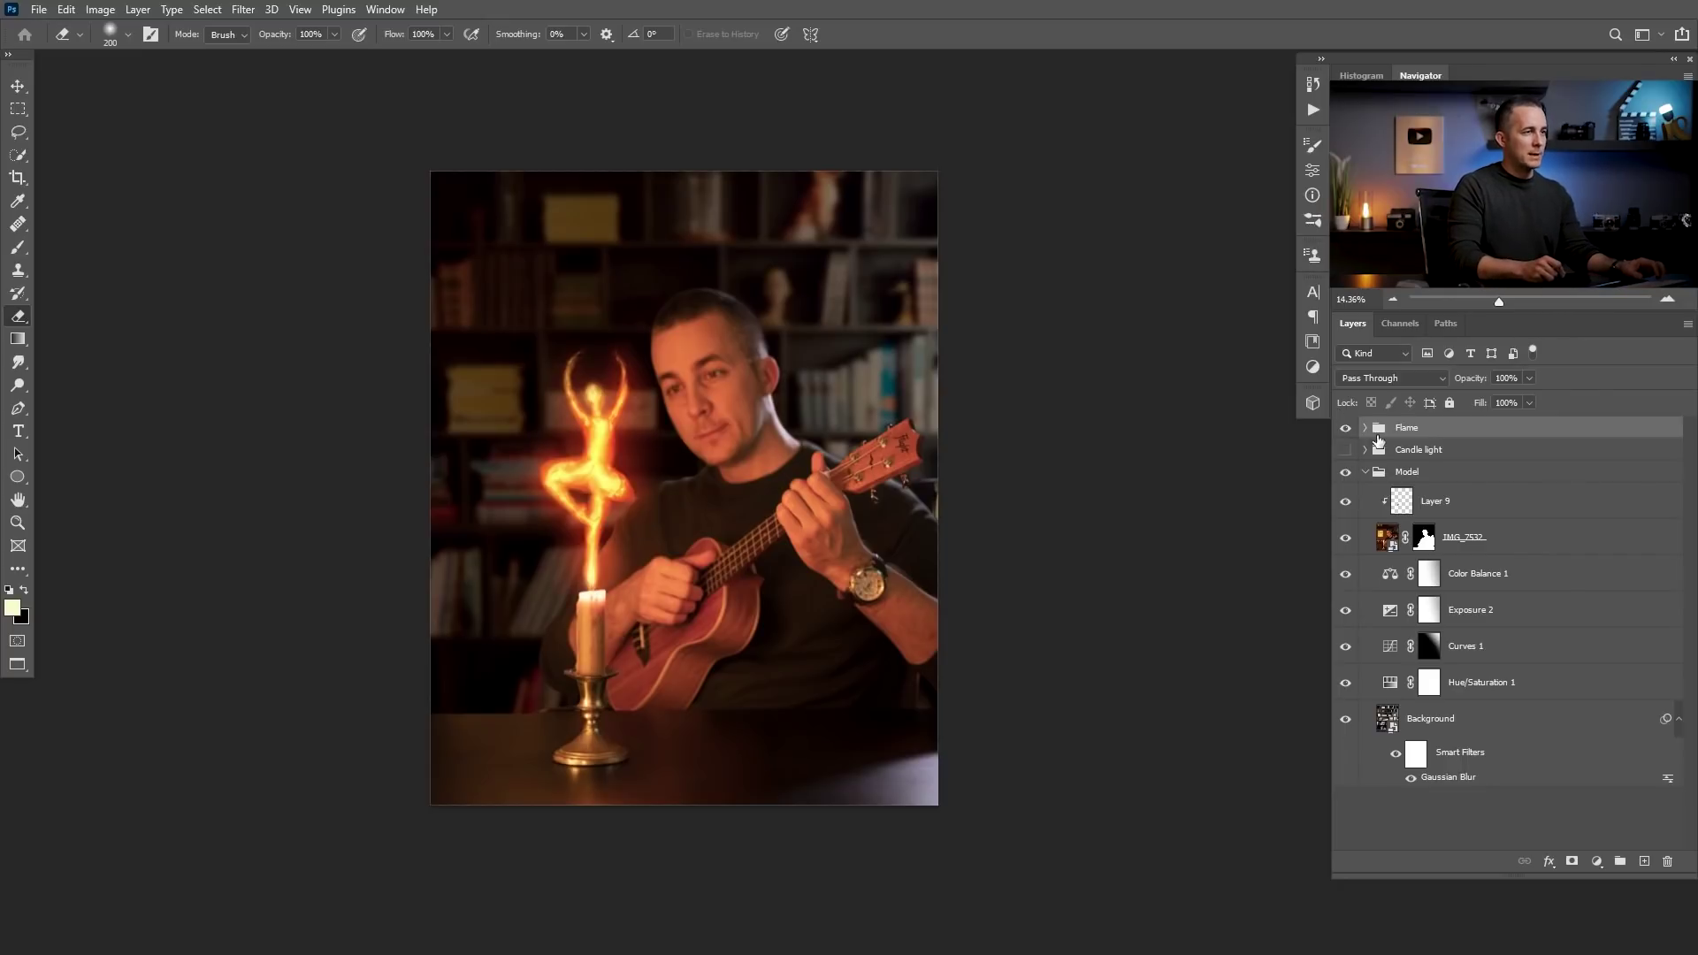
{"action": "left_click", "coordinate": [1367, 428]}
{"action": "scroll", "coordinate": [609, 444], "scroll_direction": "up", "scroll_amount": 3}
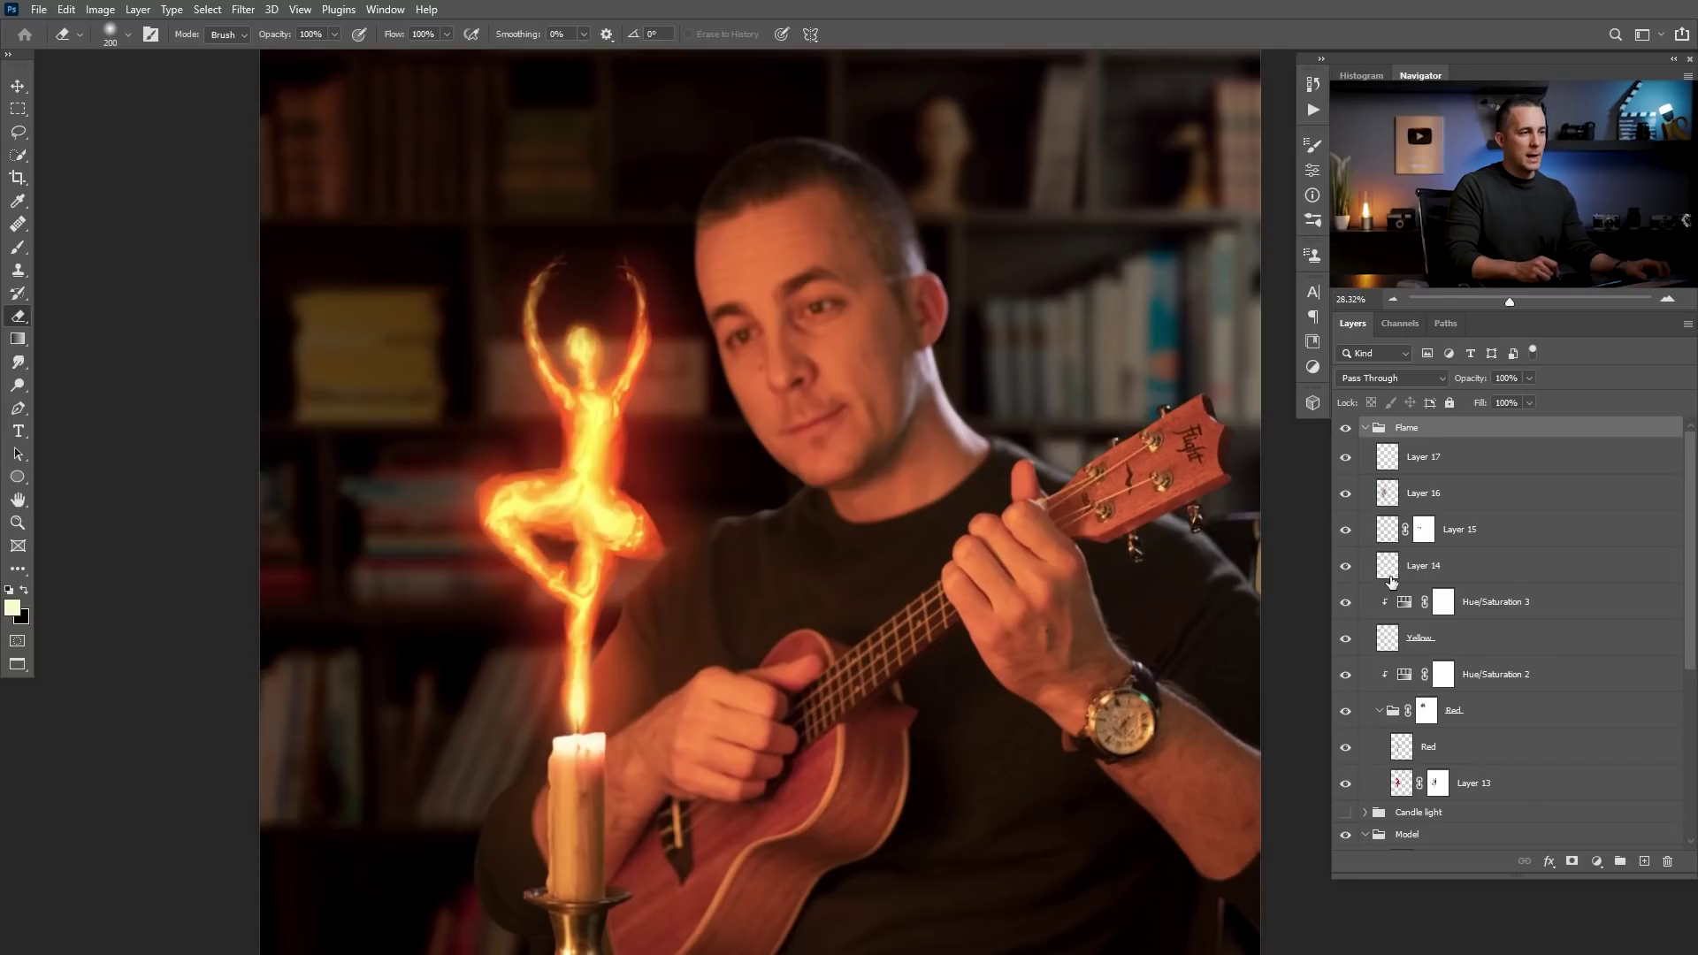
- Mask out the excess red glow around the ballerina's bent leg on the Red group's mask with a size 200 black brush at 100% opacity
{"action": "left_click", "coordinate": [1426, 710]}
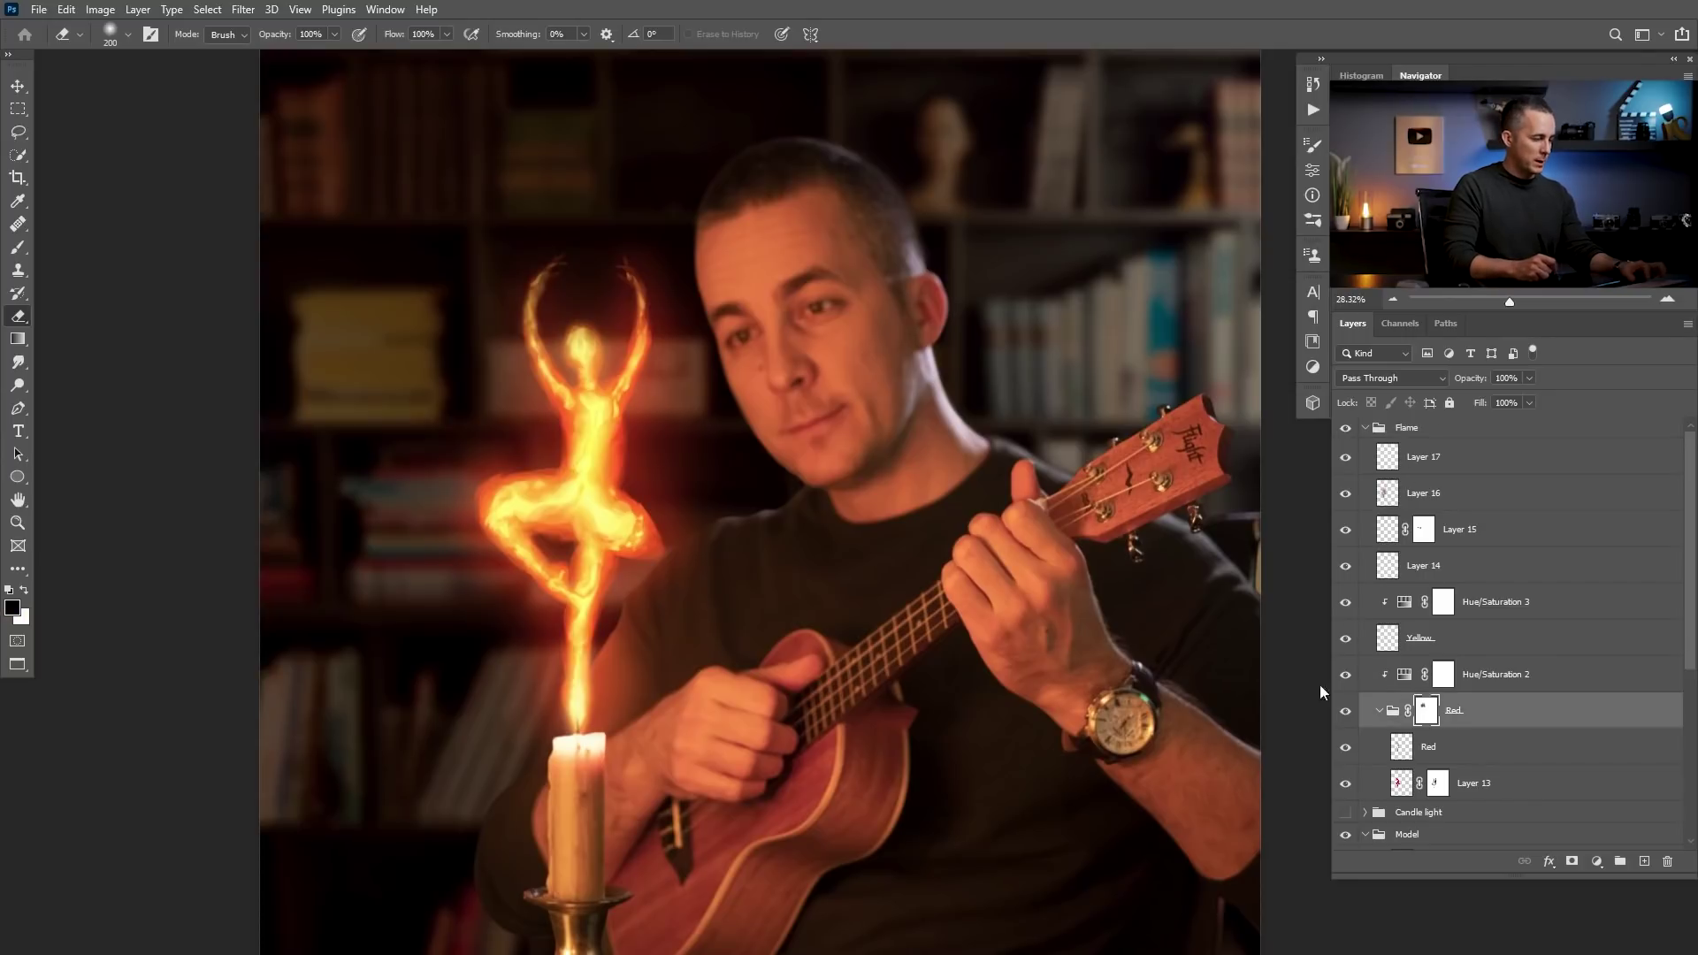
{"action": "key", "text": "b"}
{"action": "key", "text": "x"}
{"action": "right_click", "coordinate": [909, 509]}
{"action": "left_click", "coordinate": [1231, 619]}
{"action": "left_click", "coordinate": [653, 426]}
{"action": "key", "text": "bracketright"}
{"action": "key", "text": "bracketright"}
{"action": "key", "text": "bracketright"}
{"action": "key", "text": "bracketright"}
{"action": "key", "text": "bracketright"}
{"action": "key", "text": "bracketright"}
{"action": "key", "text": "bracketright"}
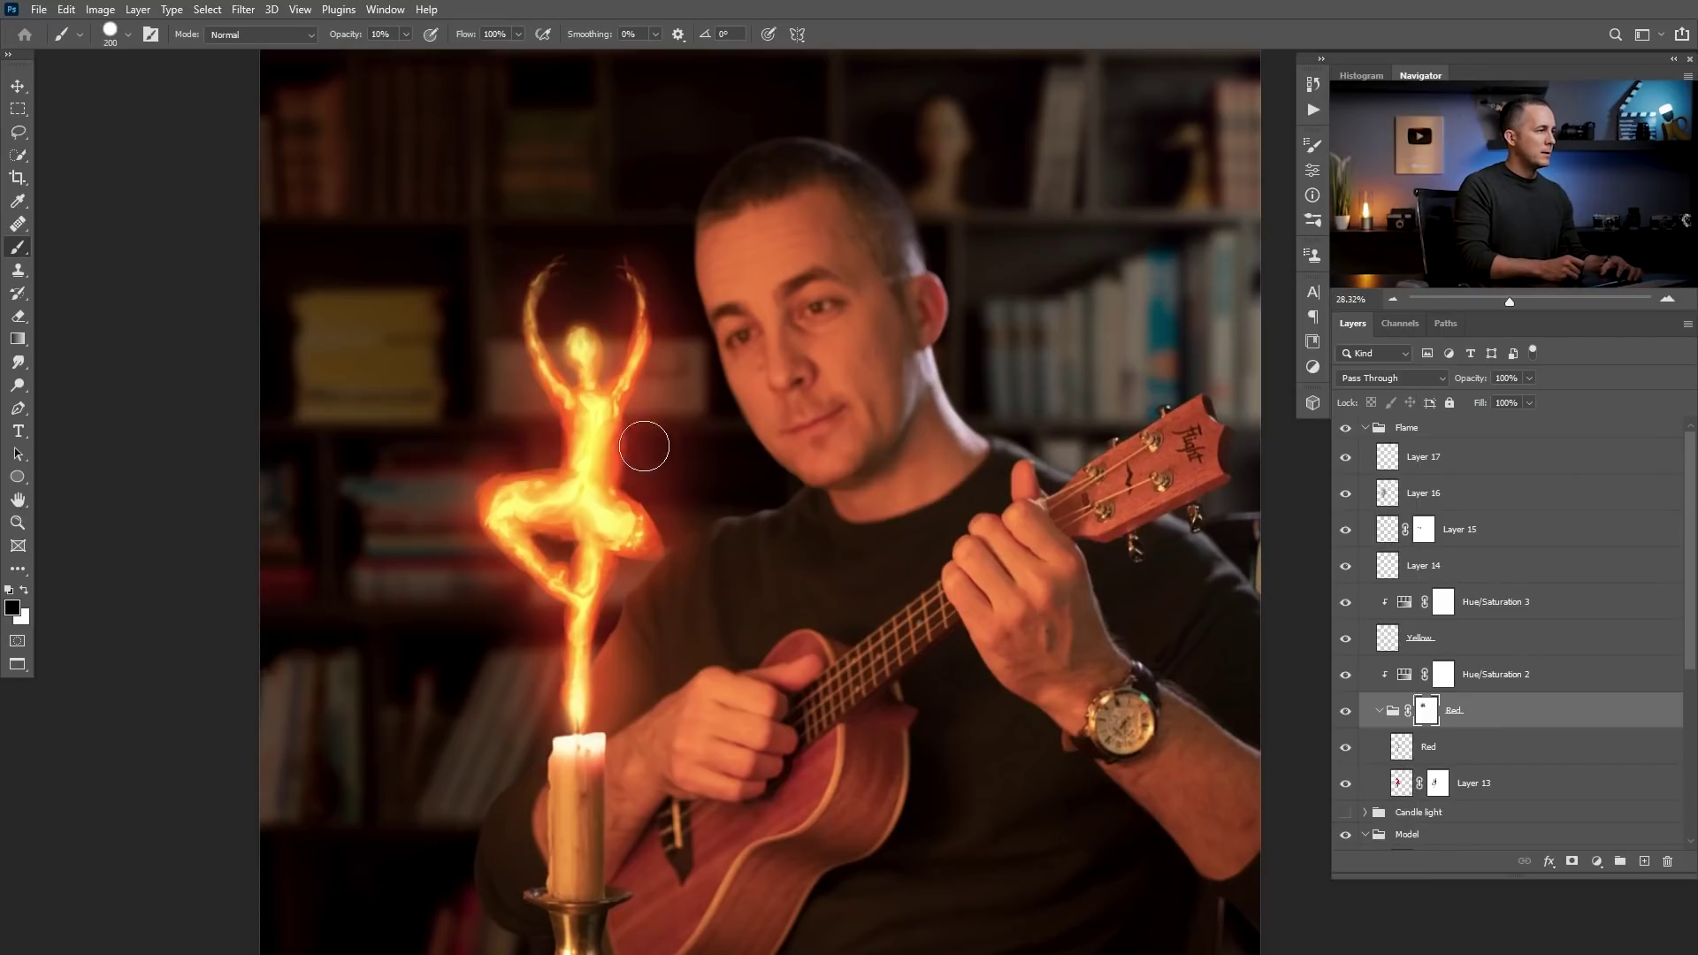
{"action": "key", "text": "0"}
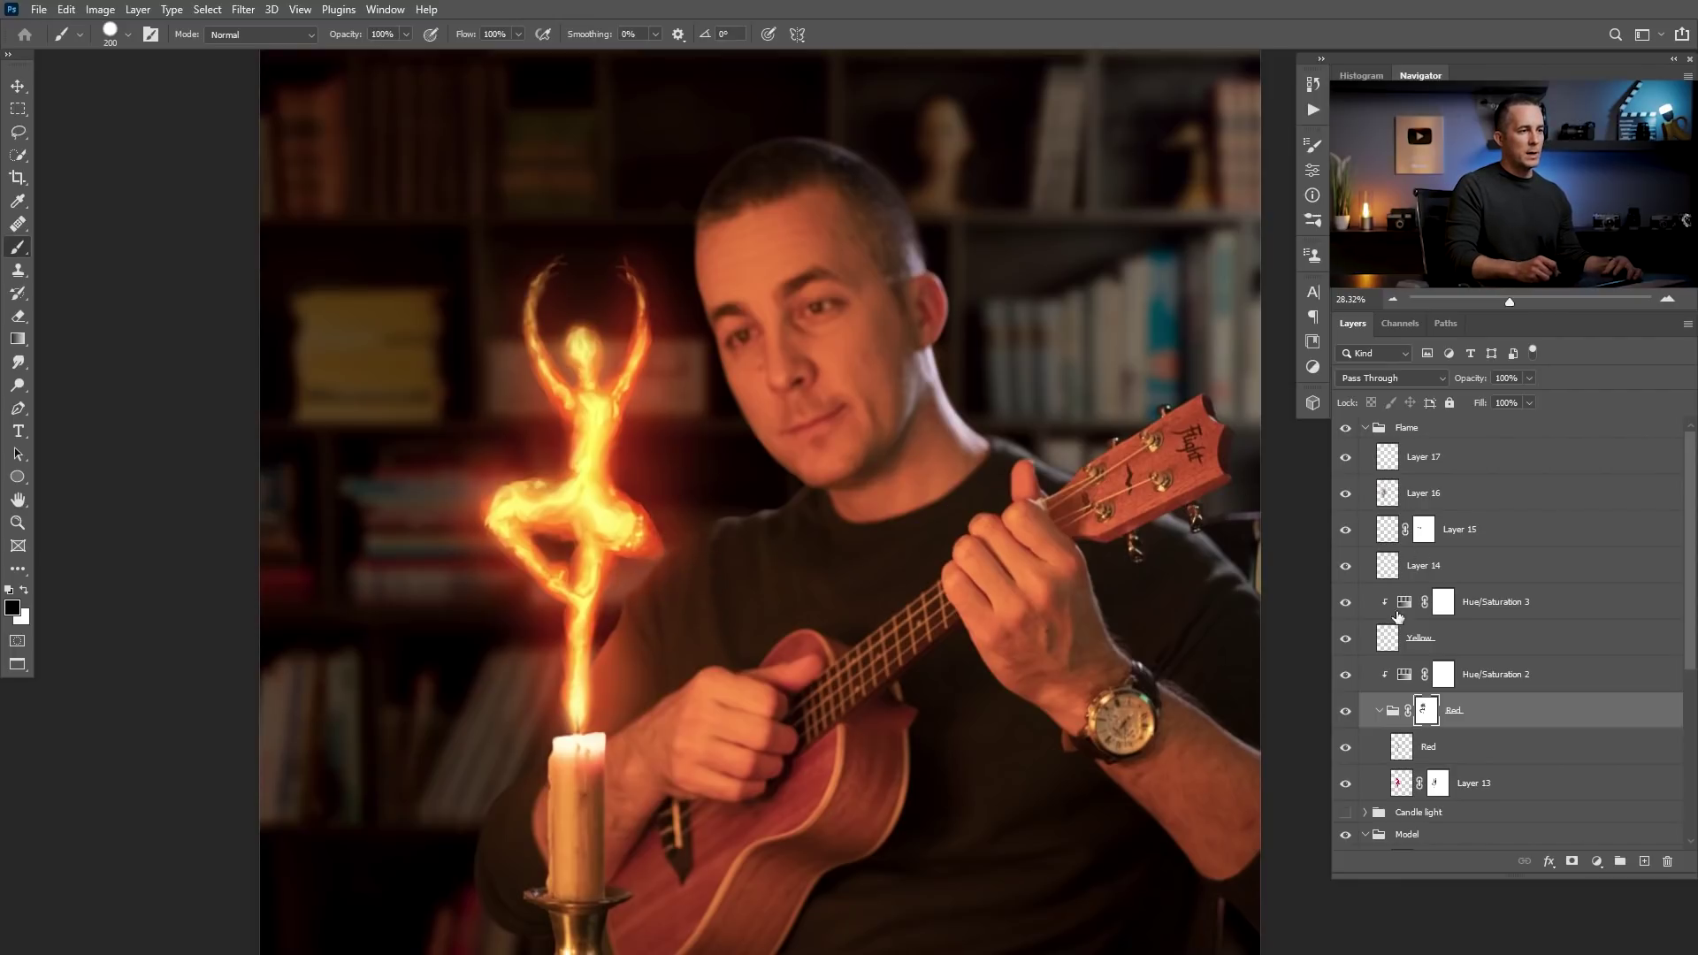
- Refine the flame's legs on the Yellow layer with a size 300 eraser and on the Red group's mask with a size 200 black brush
{"action": "left_click", "coordinate": [1394, 643]}
{"action": "key", "text": "e"}
{"action": "key", "text": "x"}
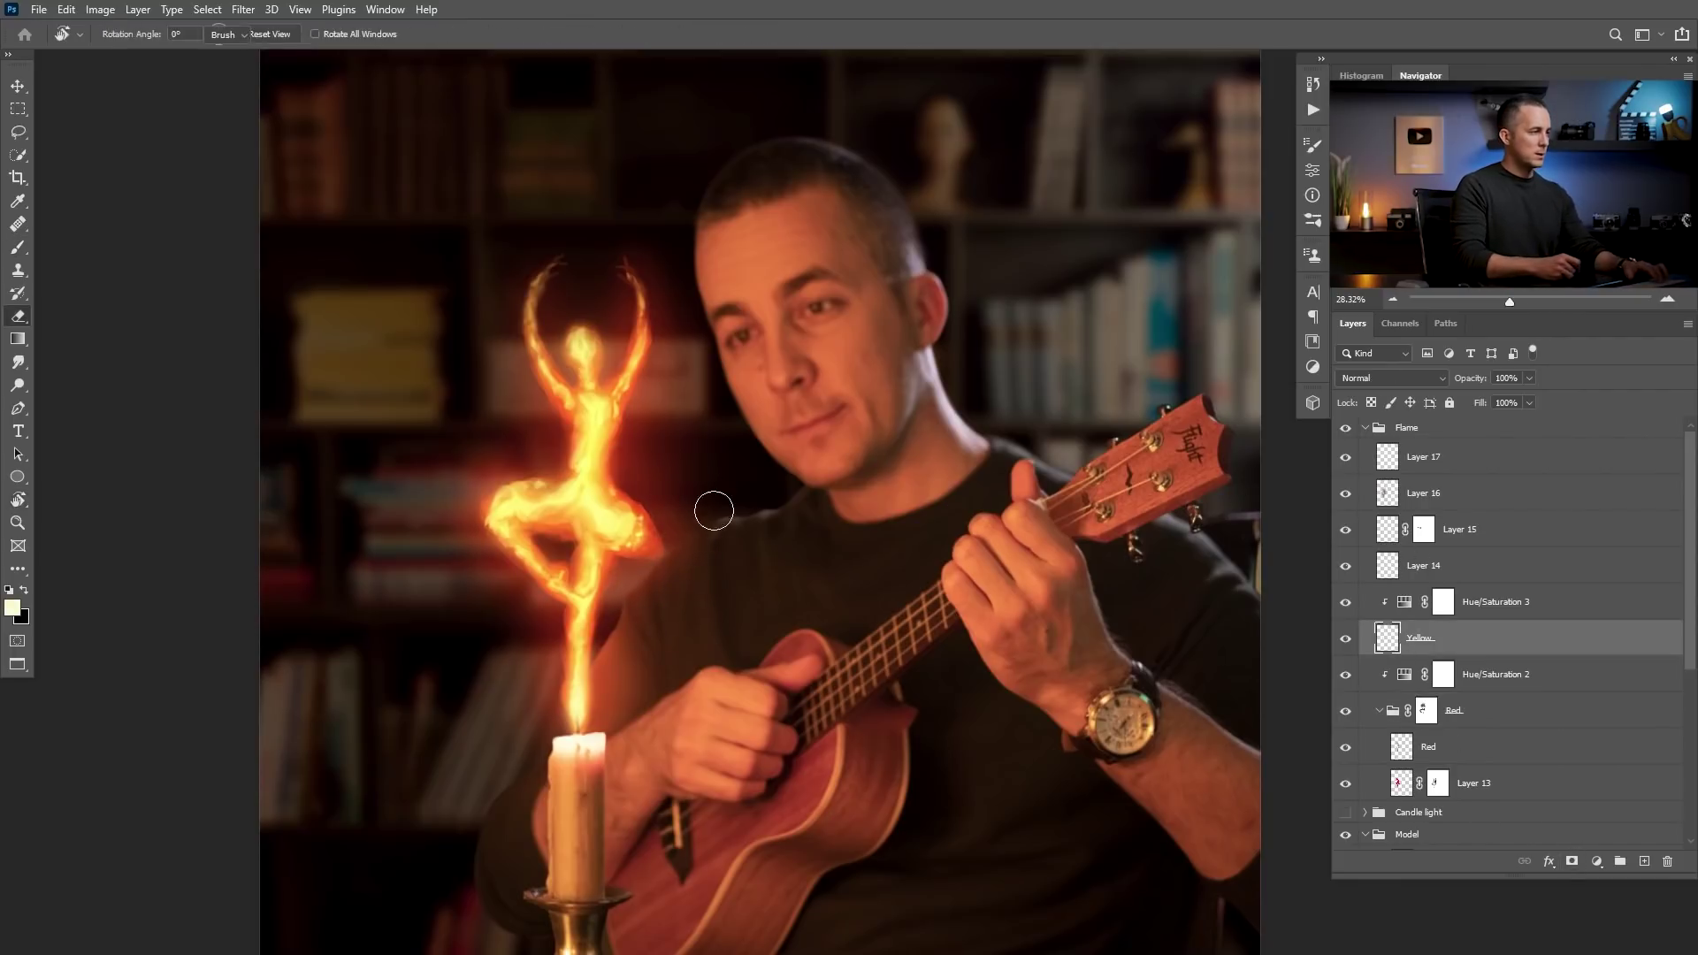
{"action": "key", "text": "bracketright"}
{"action": "key", "text": "bracketright"}
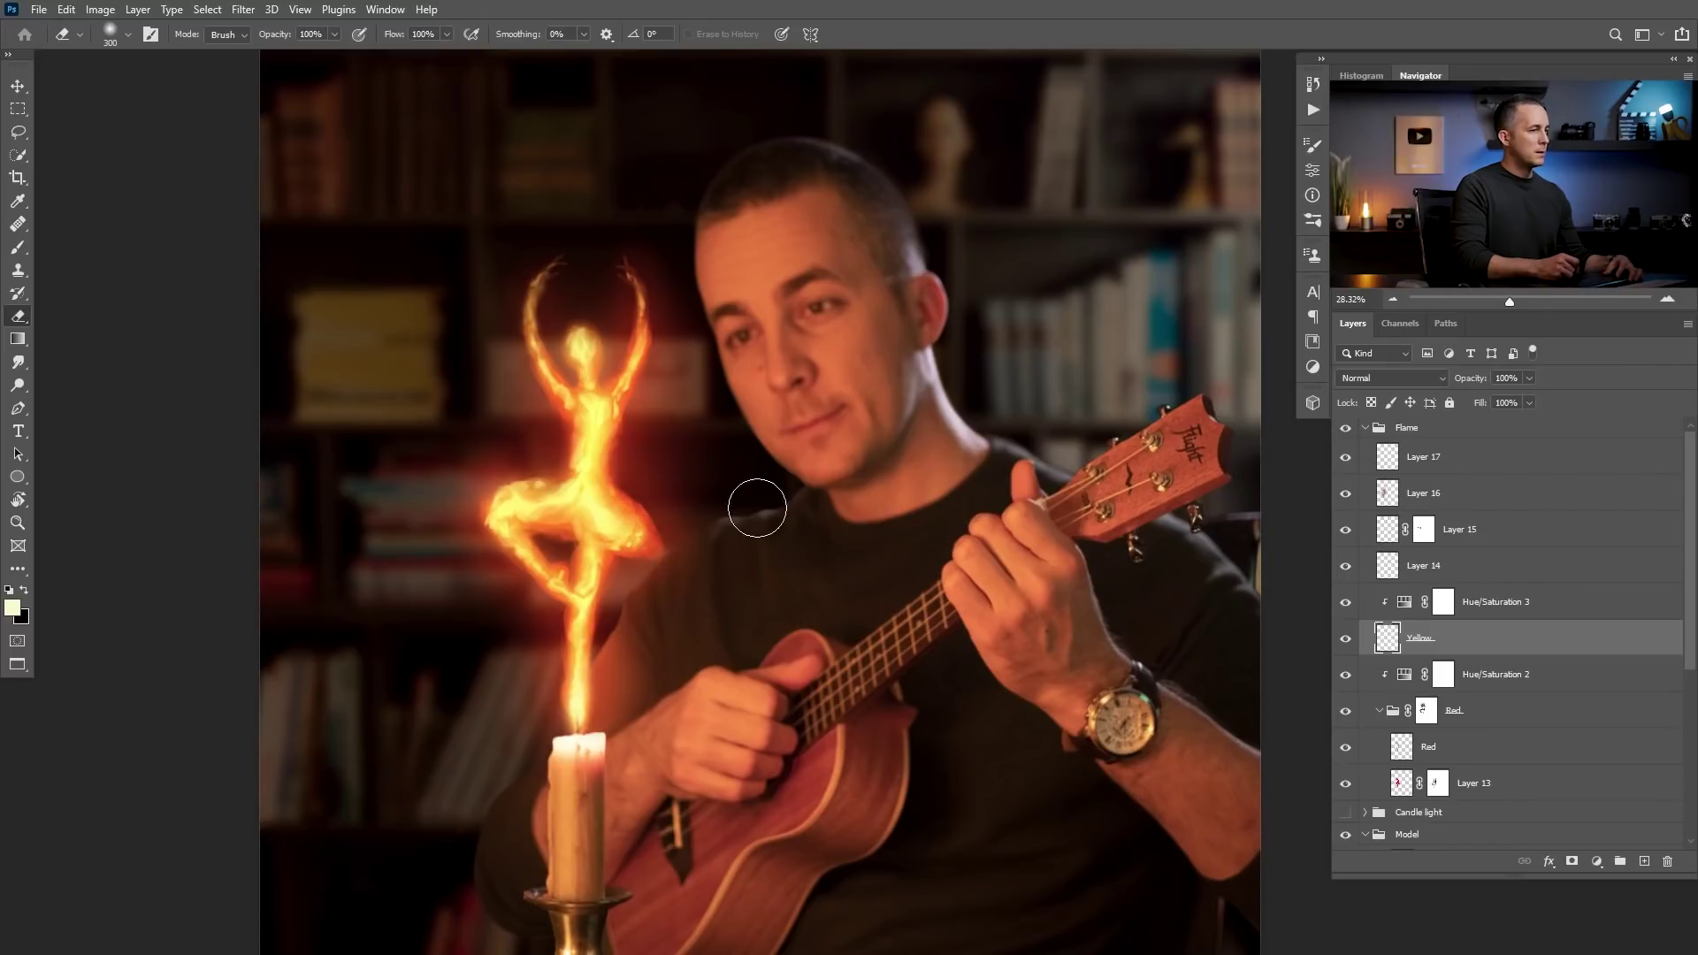
{"action": "left_click", "coordinate": [1426, 712]}
{"action": "key", "text": "b"}
{"action": "key", "text": "x"}
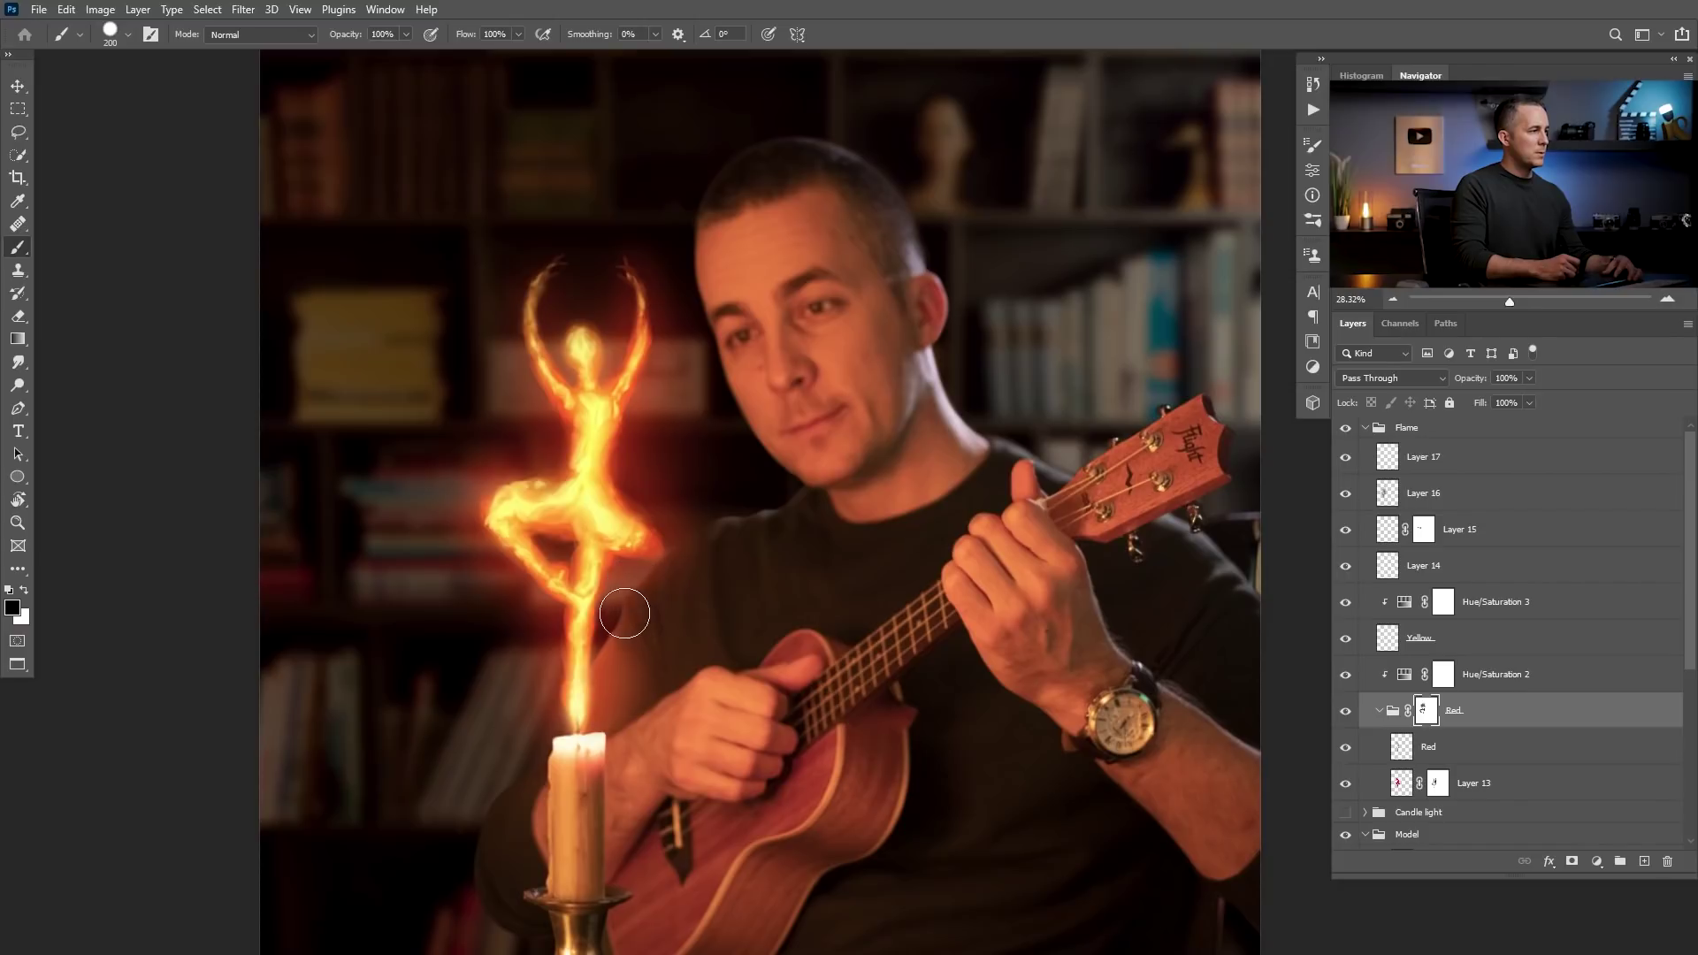
- Trim the bent leg's outer edge on the Yellow layer using a size 100 eraser with the Hard Round Pressure Opacity tip
{"action": "left_click", "coordinate": [1388, 645]}
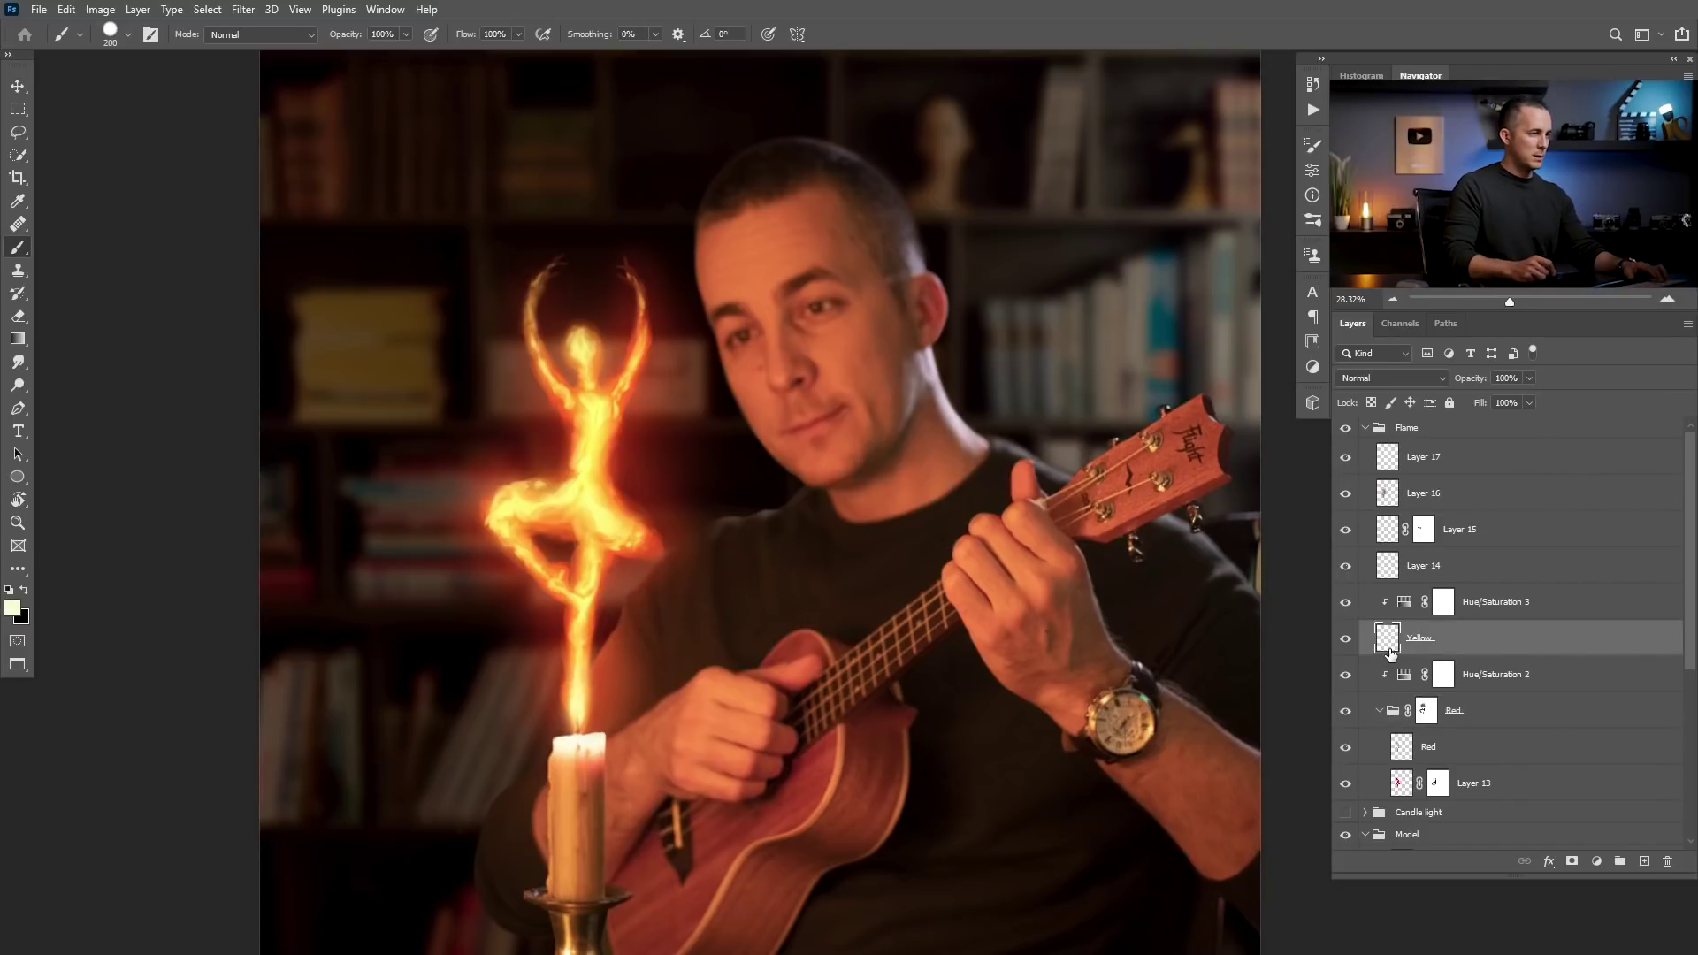
{"action": "key", "text": "e"}
{"action": "key", "text": "bracketleft"}
{"action": "key", "text": "bracketleft"}
{"action": "key", "text": "bracketleft"}
{"action": "key", "text": "bracketleft"}
{"action": "key", "text": "bracketleft"}
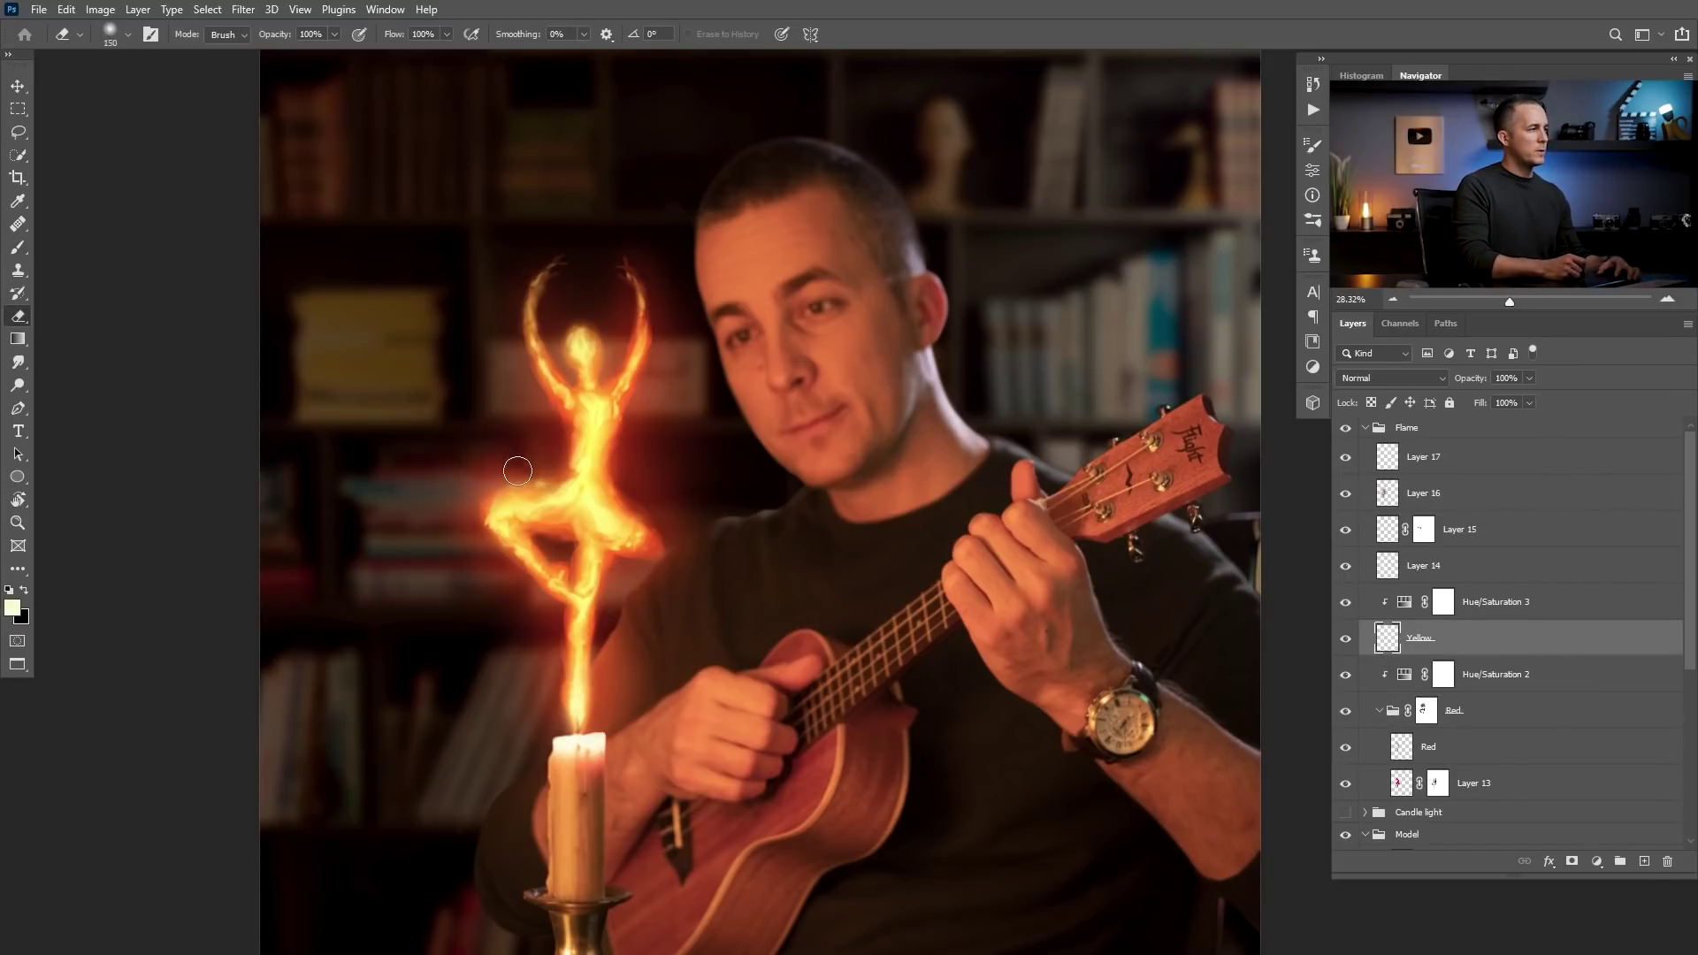
{"action": "right_click", "coordinate": [533, 462]}
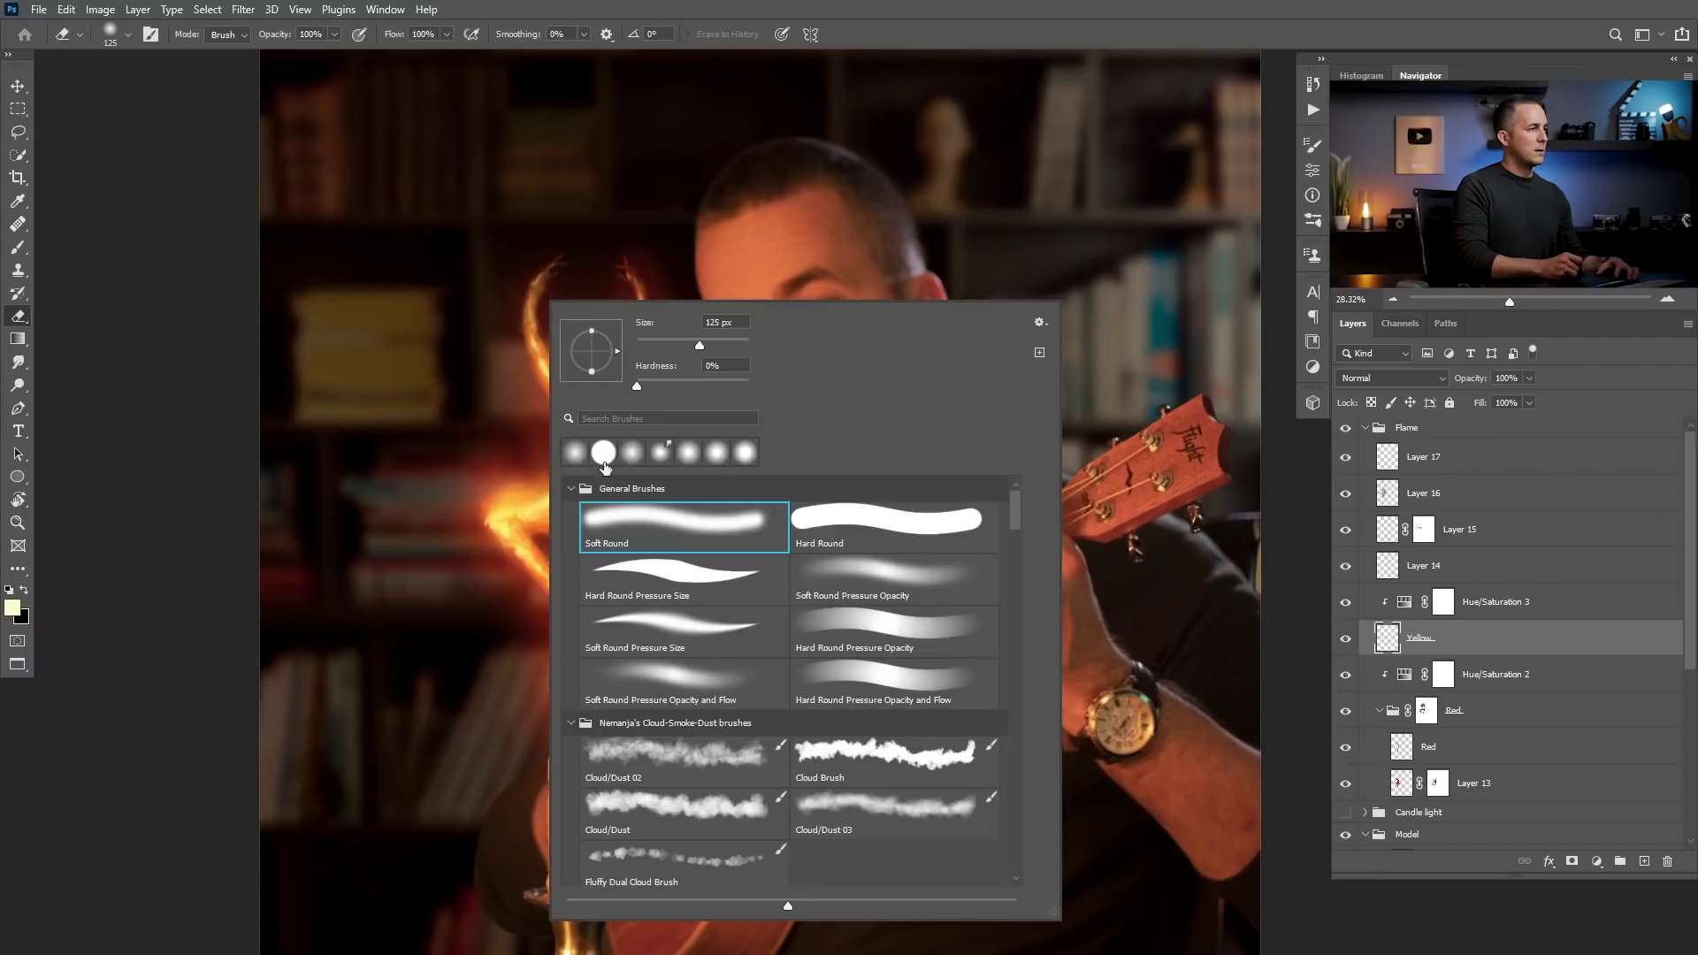
{"action": "double_click", "coordinate": [844, 616]}
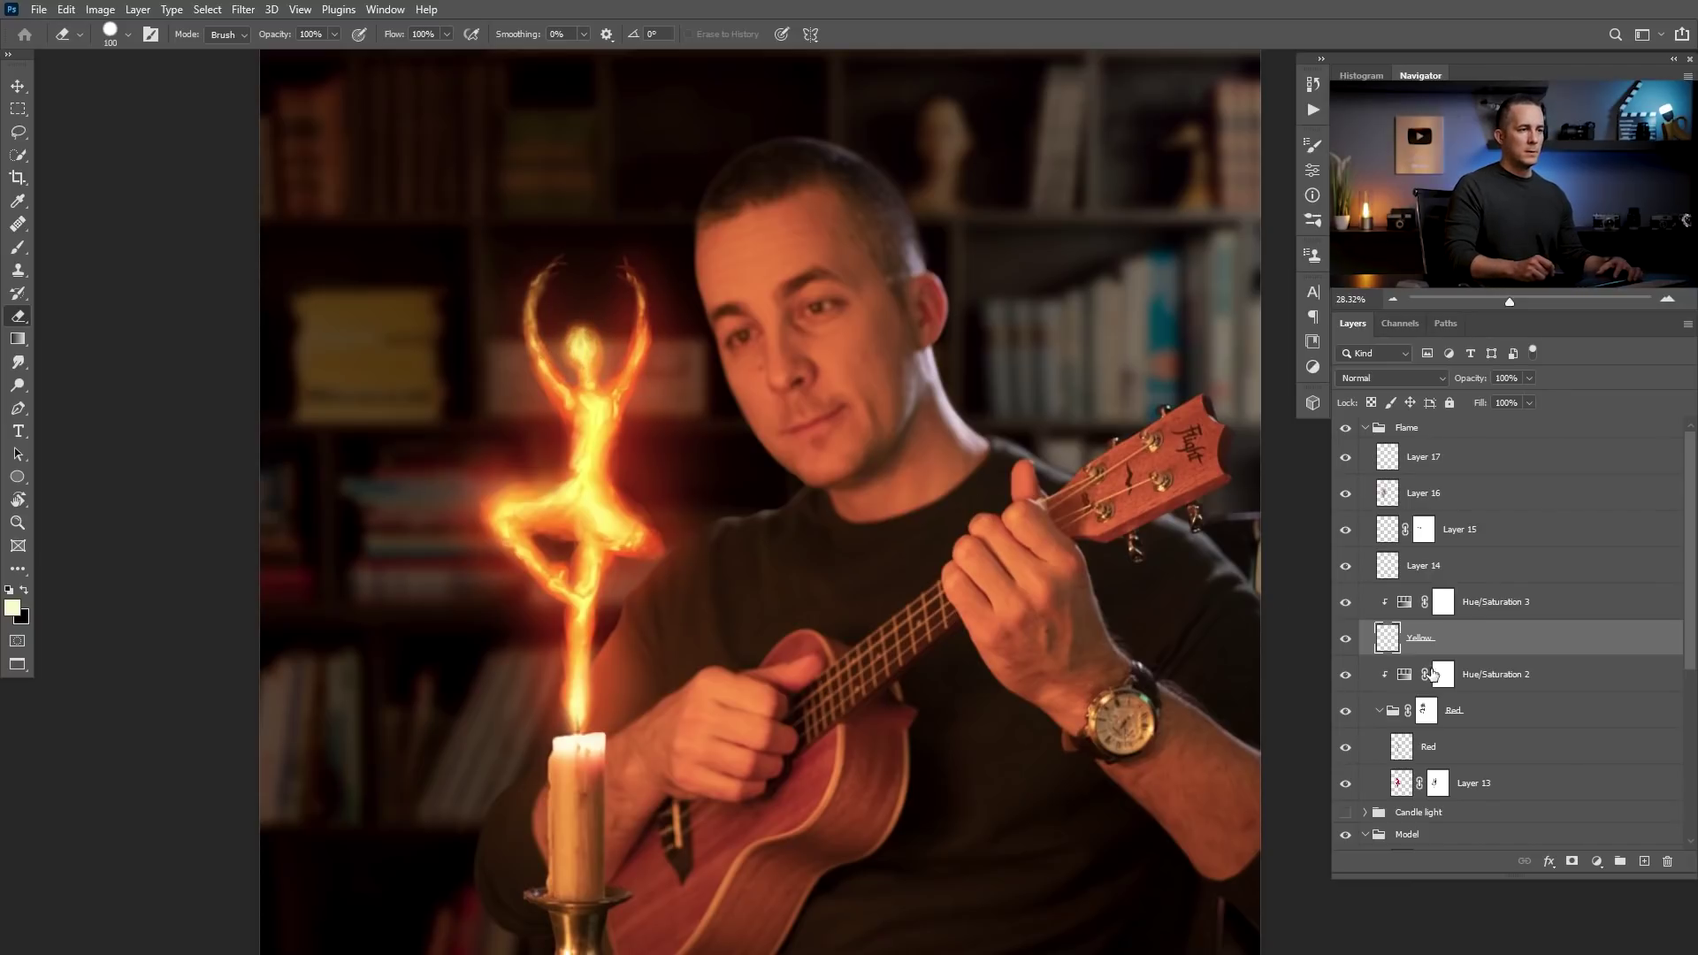
- Refine the ballerina's outline on the Red group's mask with a size 125 black brush
{"action": "left_click", "coordinate": [1425, 716]}
{"action": "key", "text": "x"}
{"action": "key", "text": "b"}
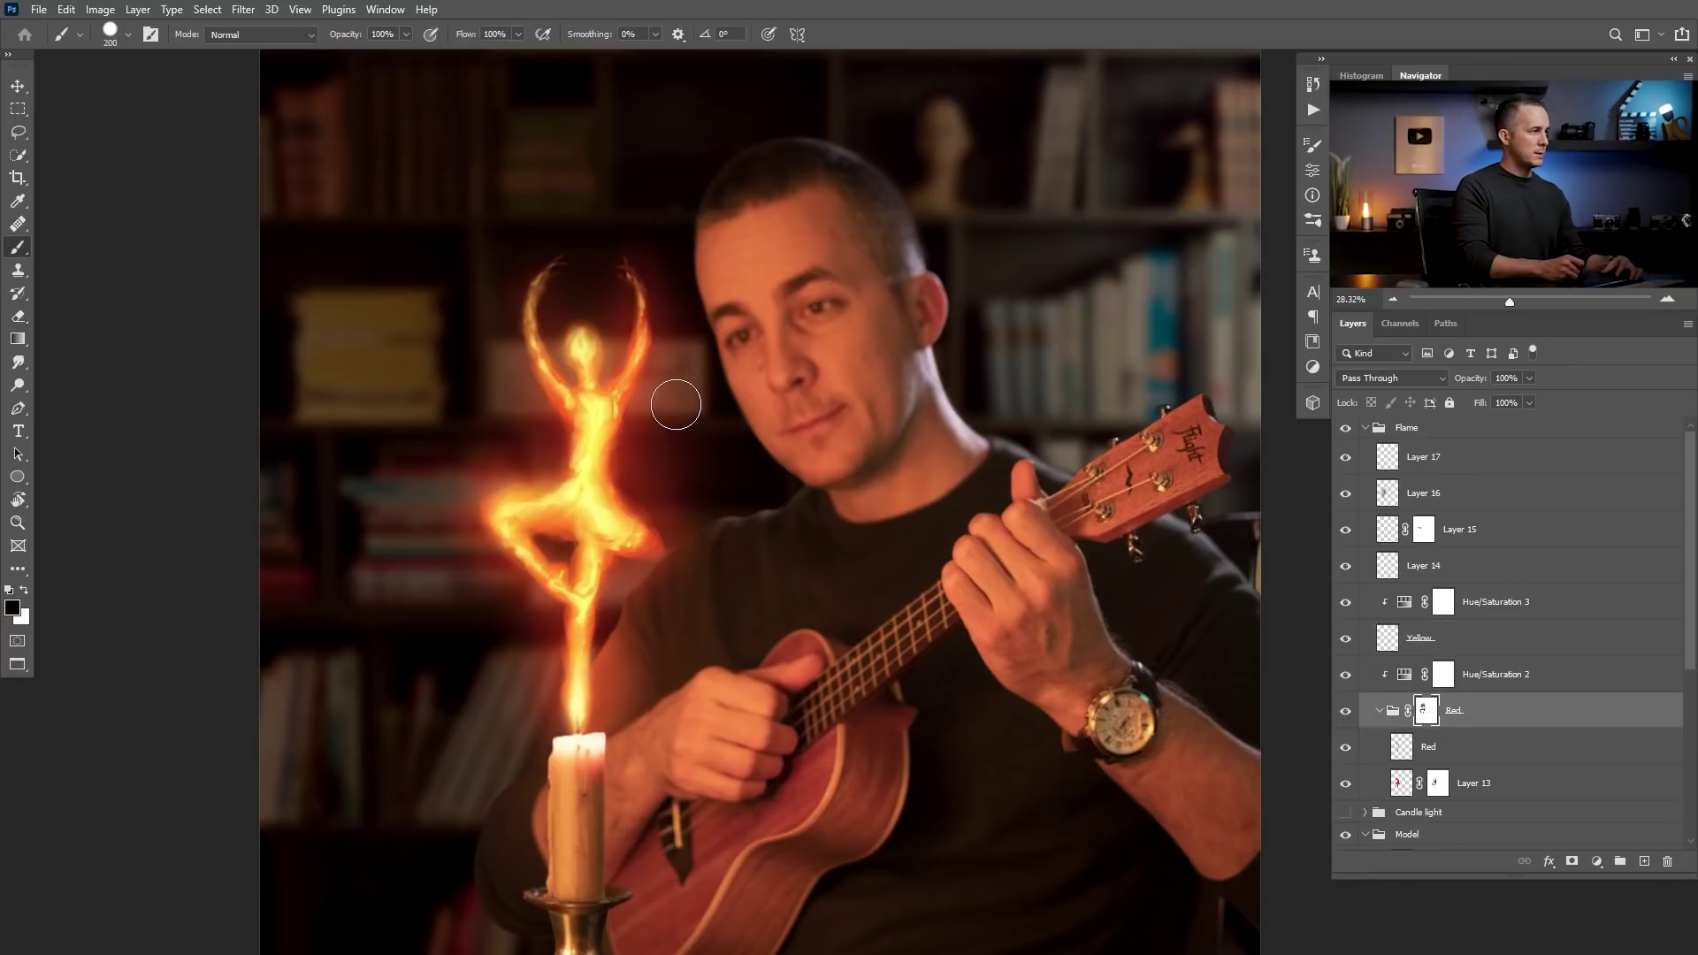
{"action": "key", "text": "bracketleft"}
{"action": "key", "text": "bracketleft"}
{"action": "key", "text": "bracketleft"}
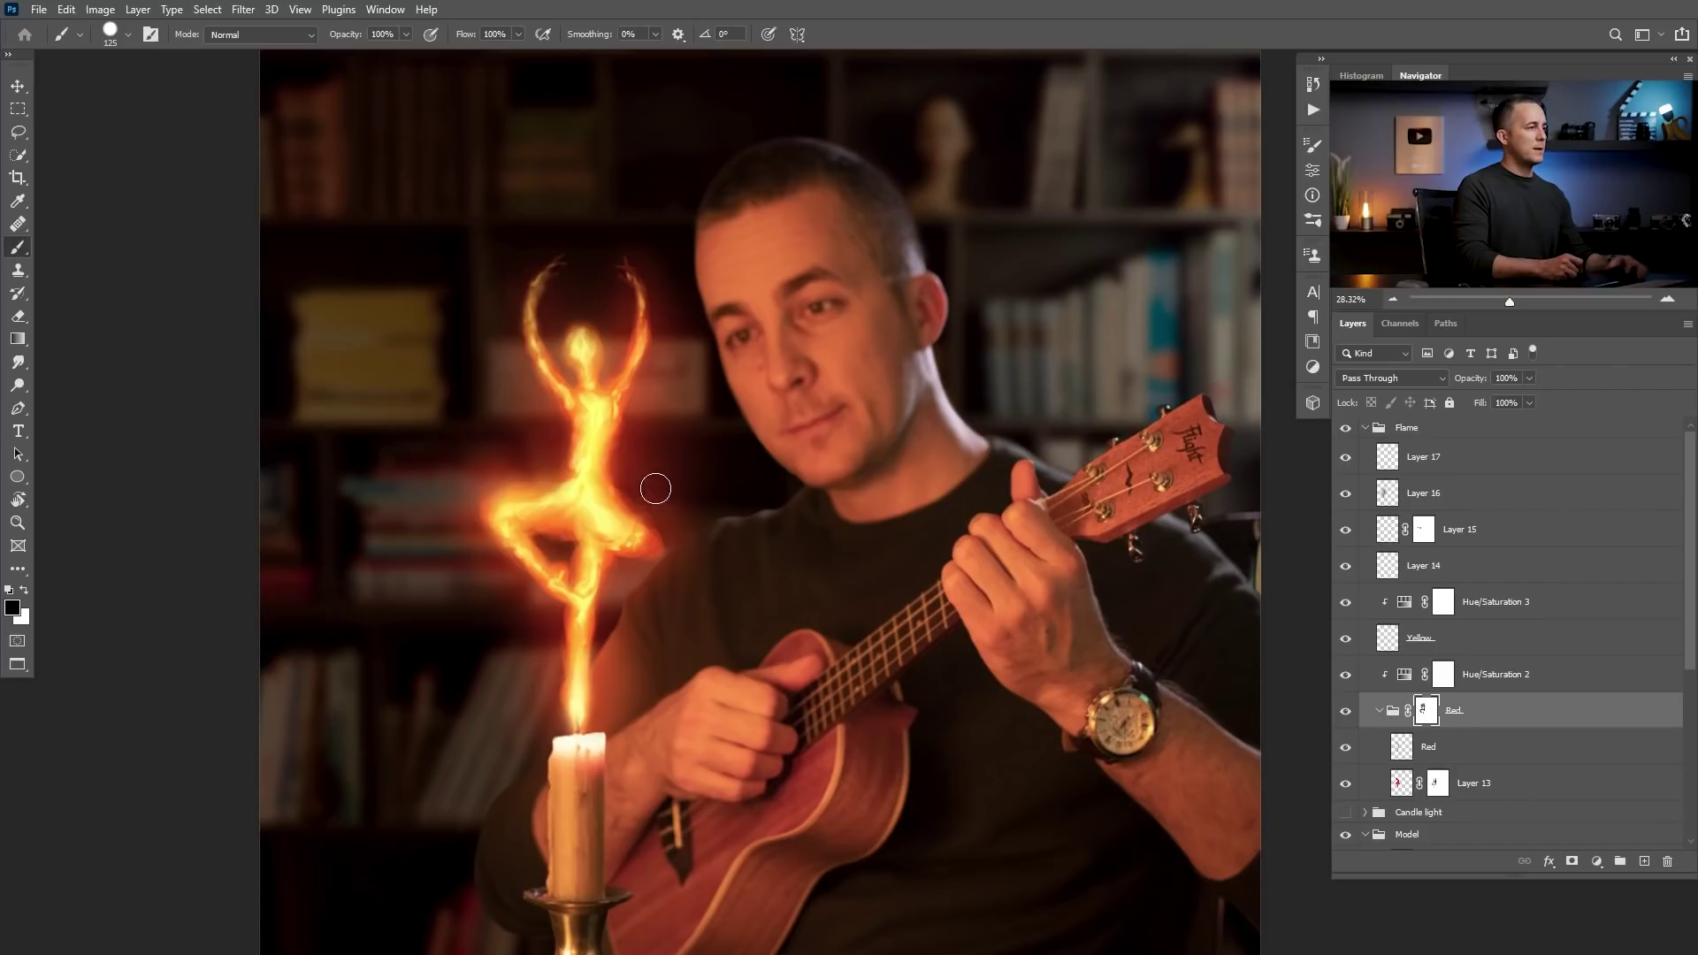
{"action": "scroll", "coordinate": [680, 517], "scroll_direction": "down", "scroll_amount": 3}
{"action": "scroll", "coordinate": [686, 543], "scroll_direction": "up", "scroll_amount": 2}
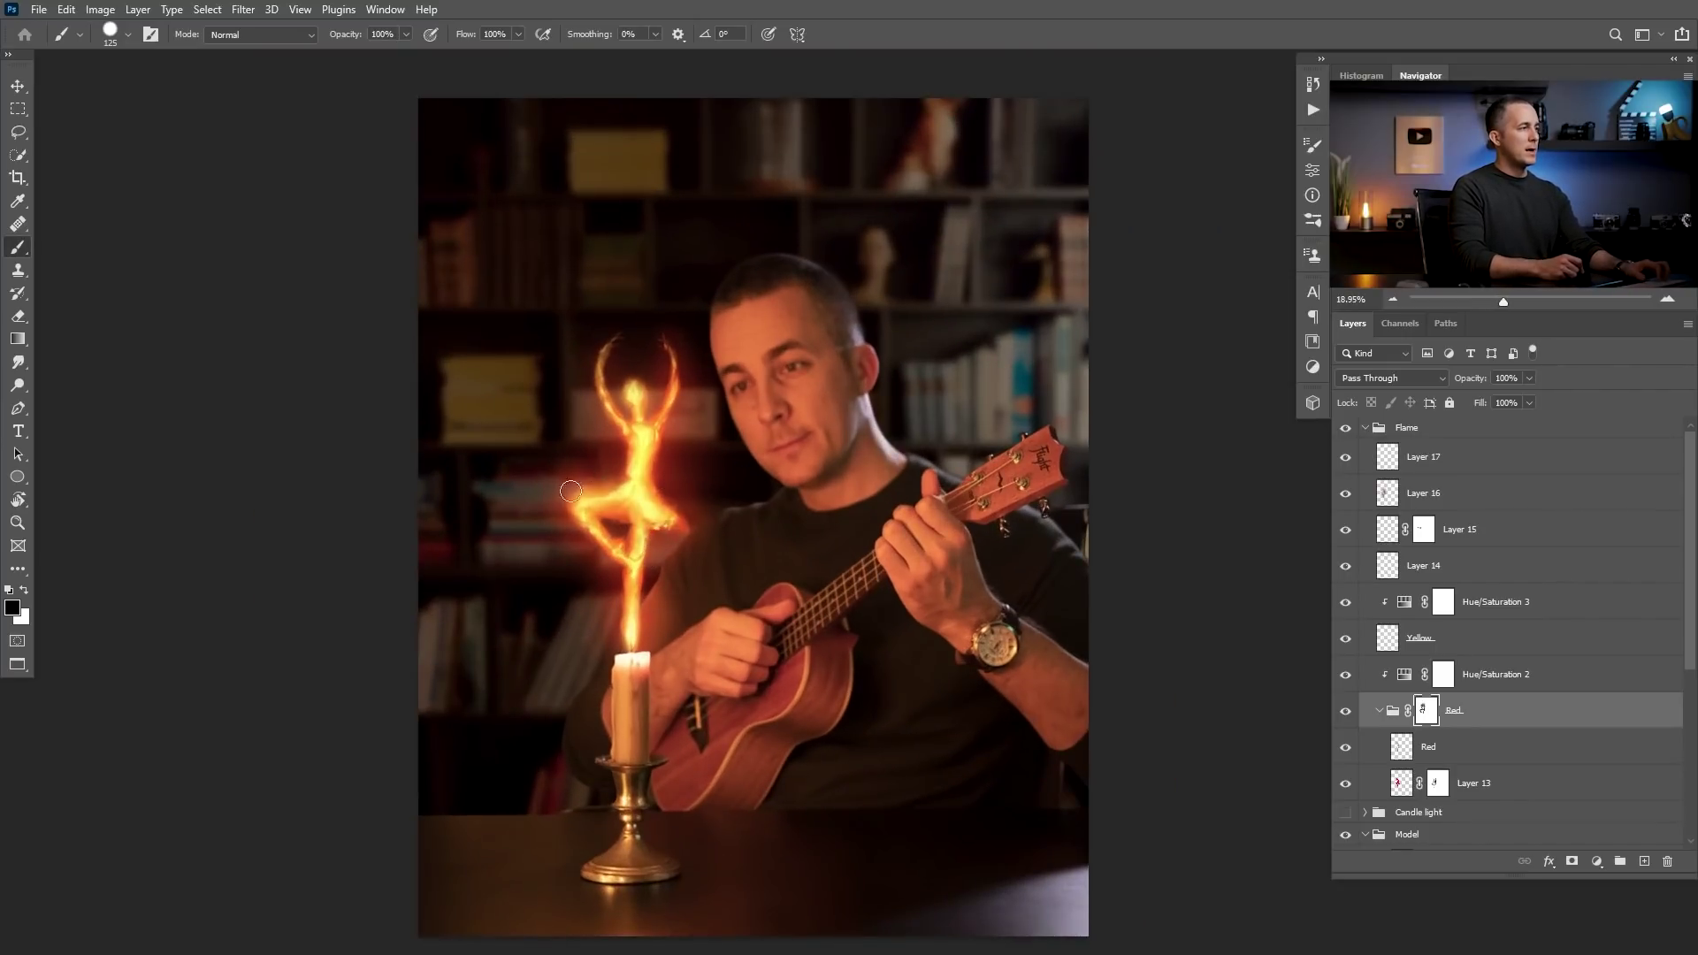
- Collapse the Flame group and compare its ballerina flame with the Candle light group's flame
{"action": "left_click", "coordinate": [1365, 428]}
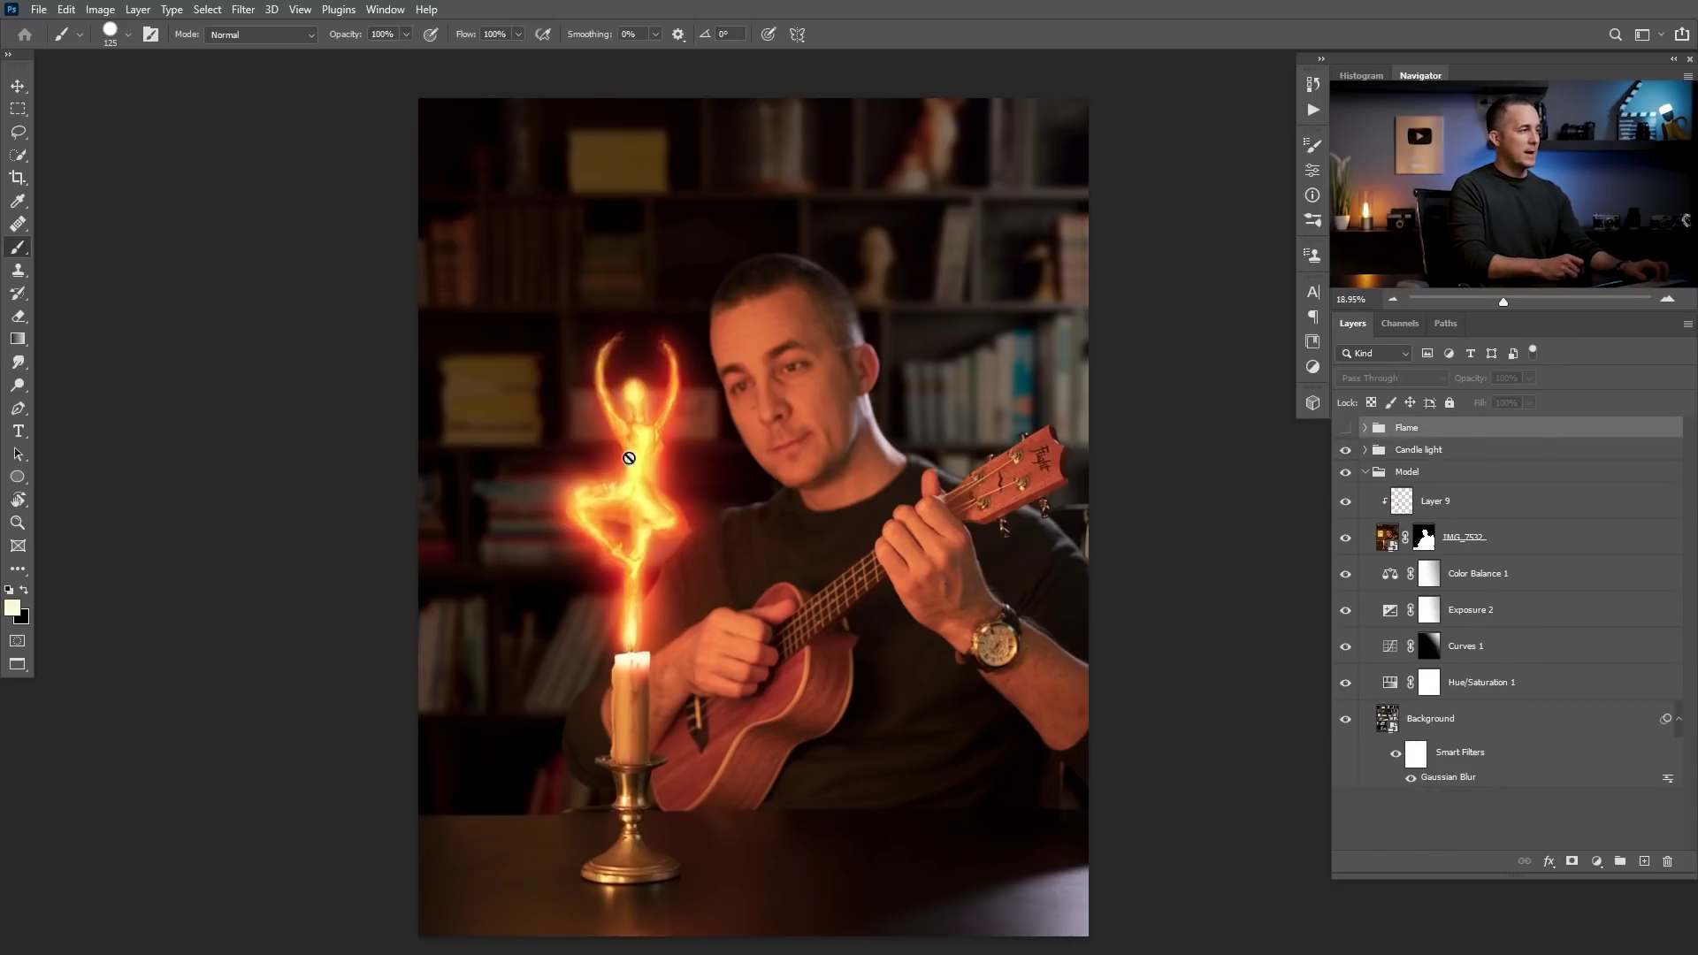
{"action": "left_click", "coordinate": [1346, 430]}
{"action": "left_click_drag", "start_coordinate": [682, 470], "coordinate": [731, 474]}
{"action": "left_click", "coordinate": [1345, 428]}
{"action": "left_click", "coordinate": [1345, 450]}
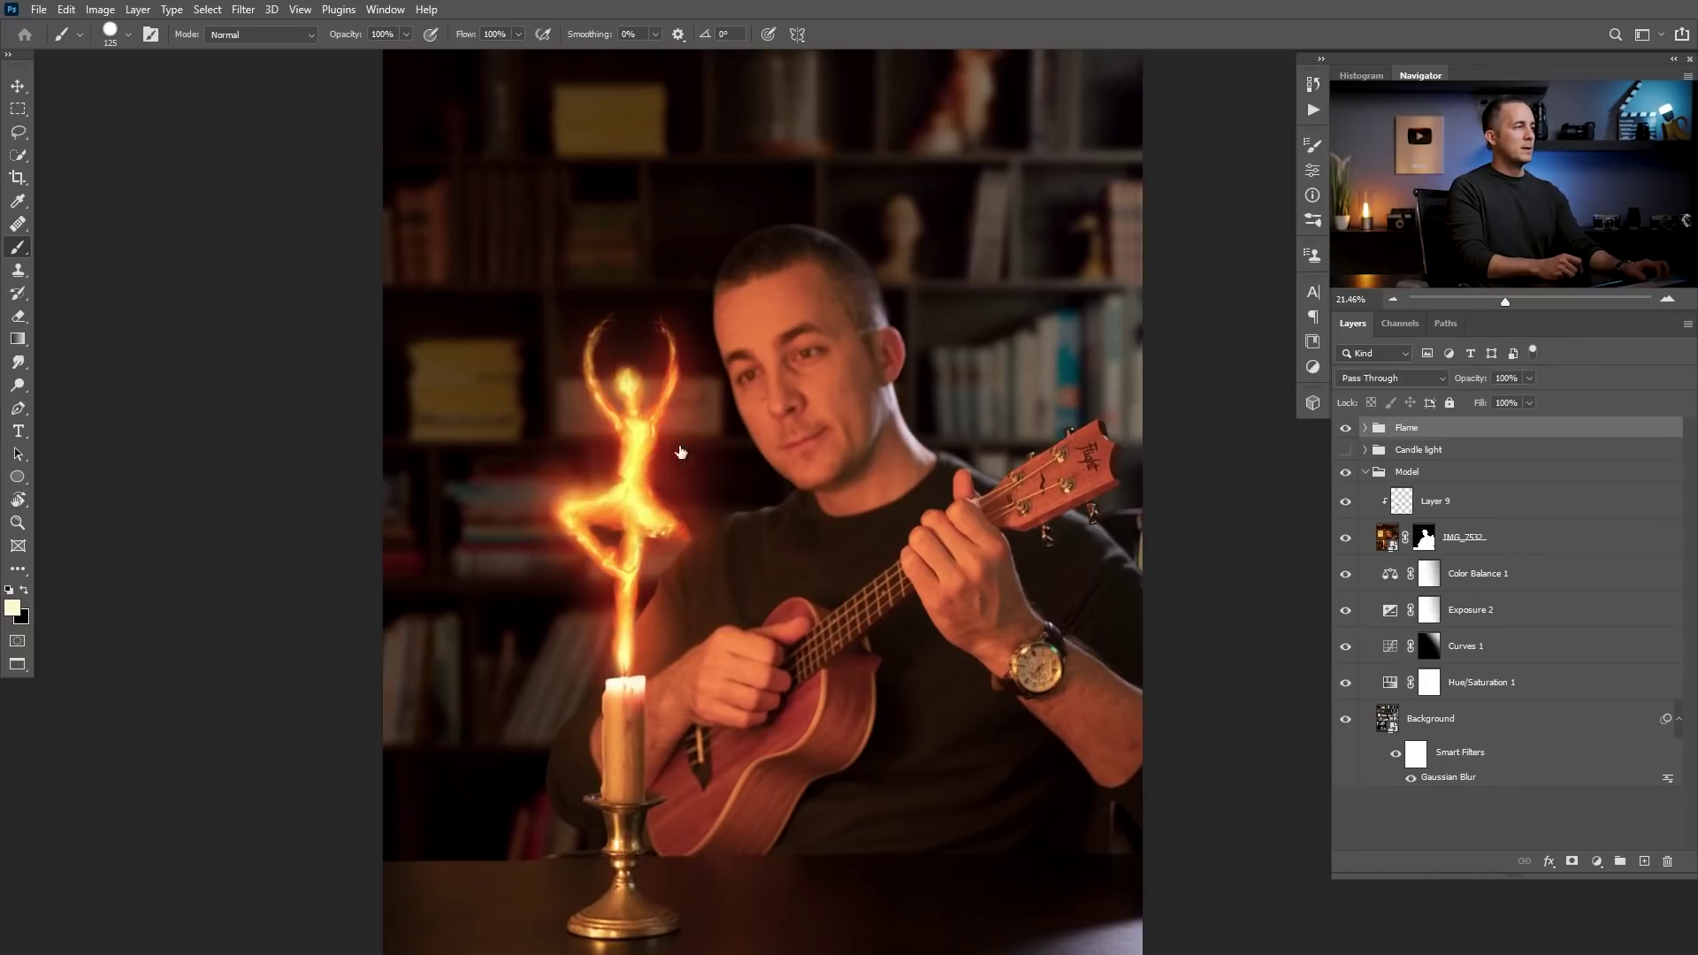
- Set Hue/Saturation 2 to hue +35, saturation +10 and lightness -7, and compare the flame with and without it
{"action": "left_click", "coordinate": [1364, 428]}
{"action": "left_click", "coordinate": [1406, 605]}
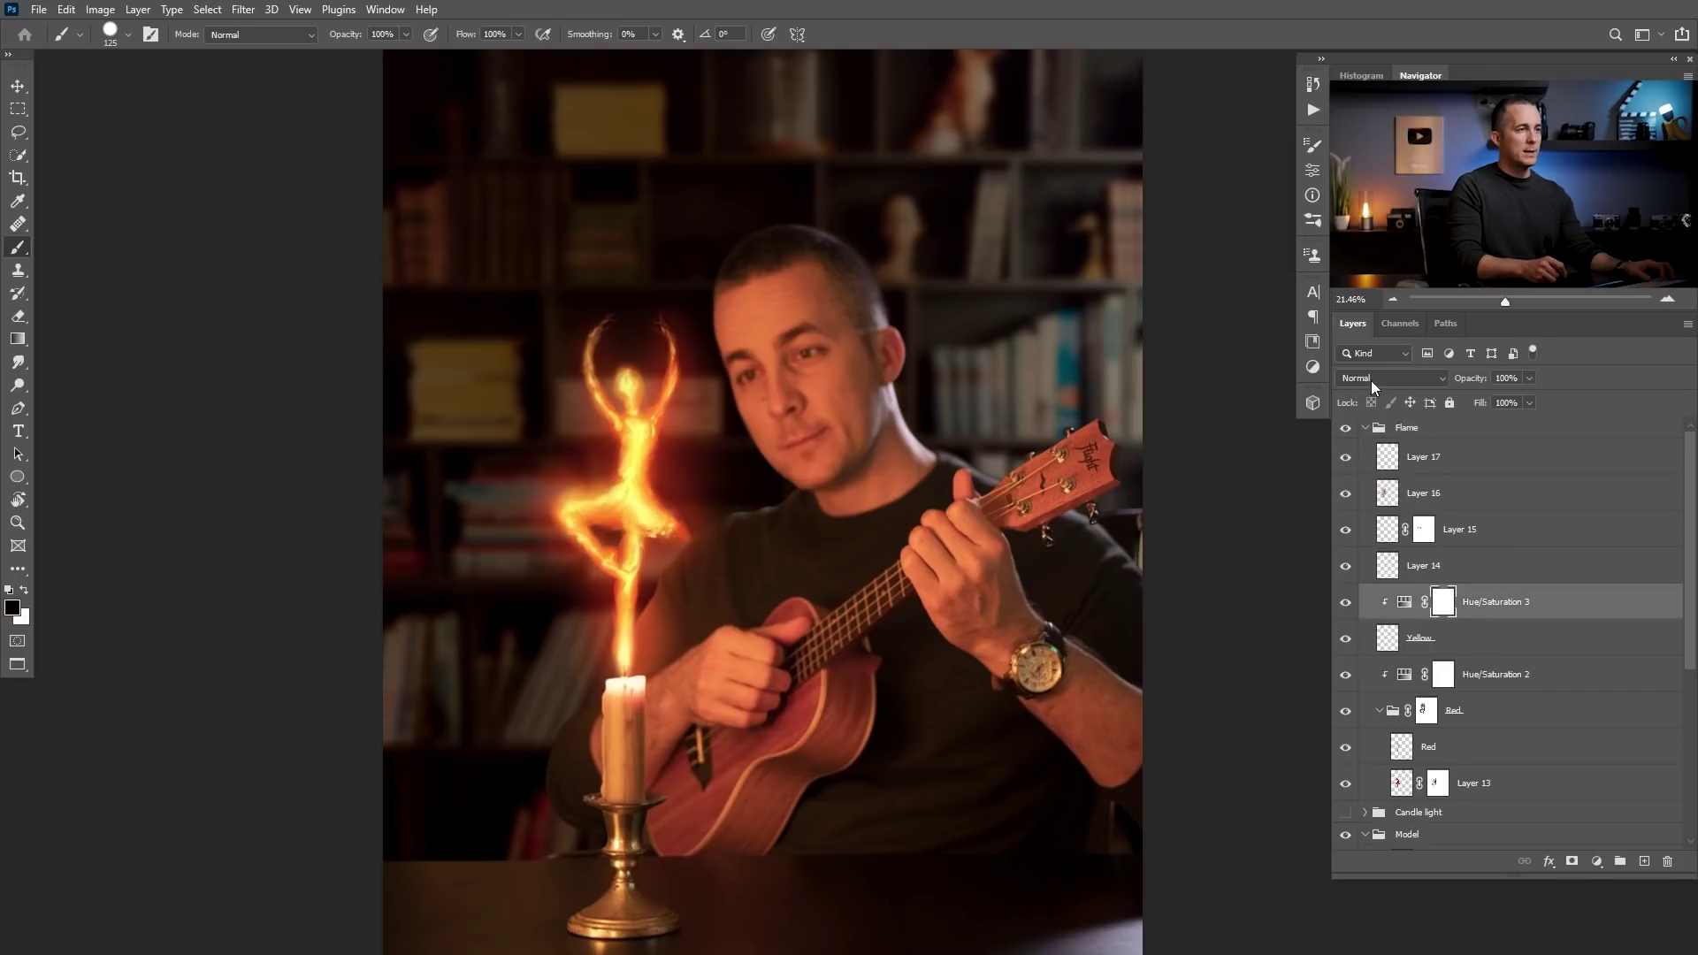
{"action": "double_click", "coordinate": [1406, 603]}
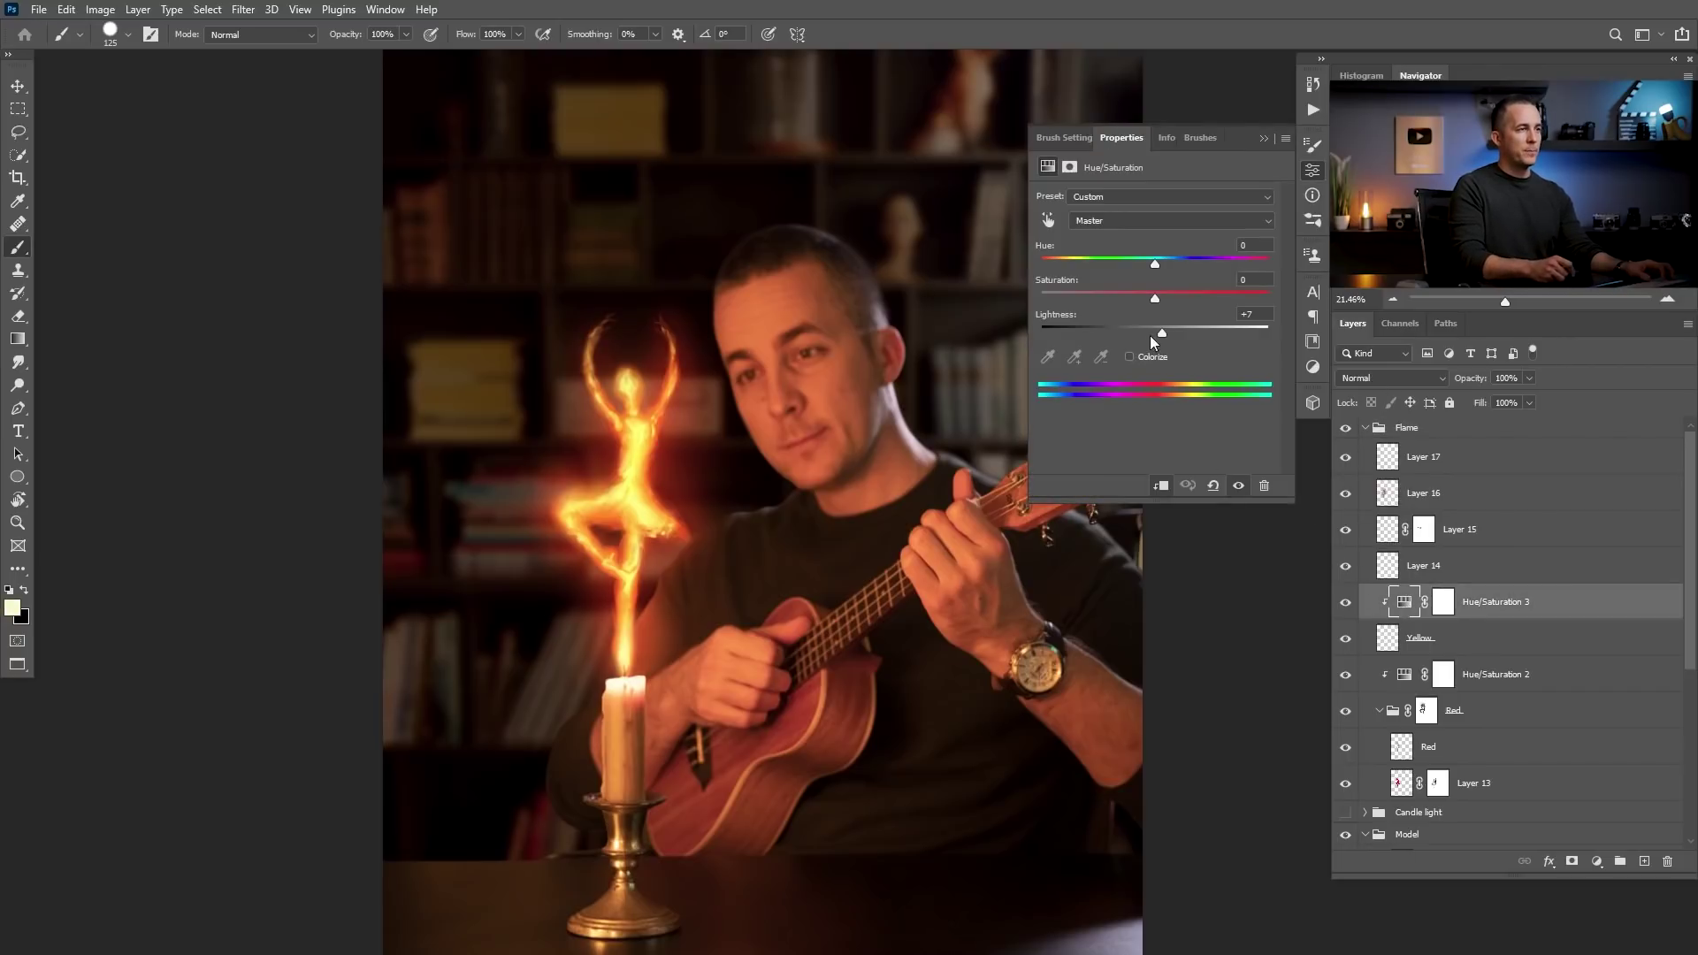
{"action": "left_click", "coordinate": [1405, 675]}
{"action": "left_click_drag", "start_coordinate": [1181, 263], "coordinate": [1143, 327]}
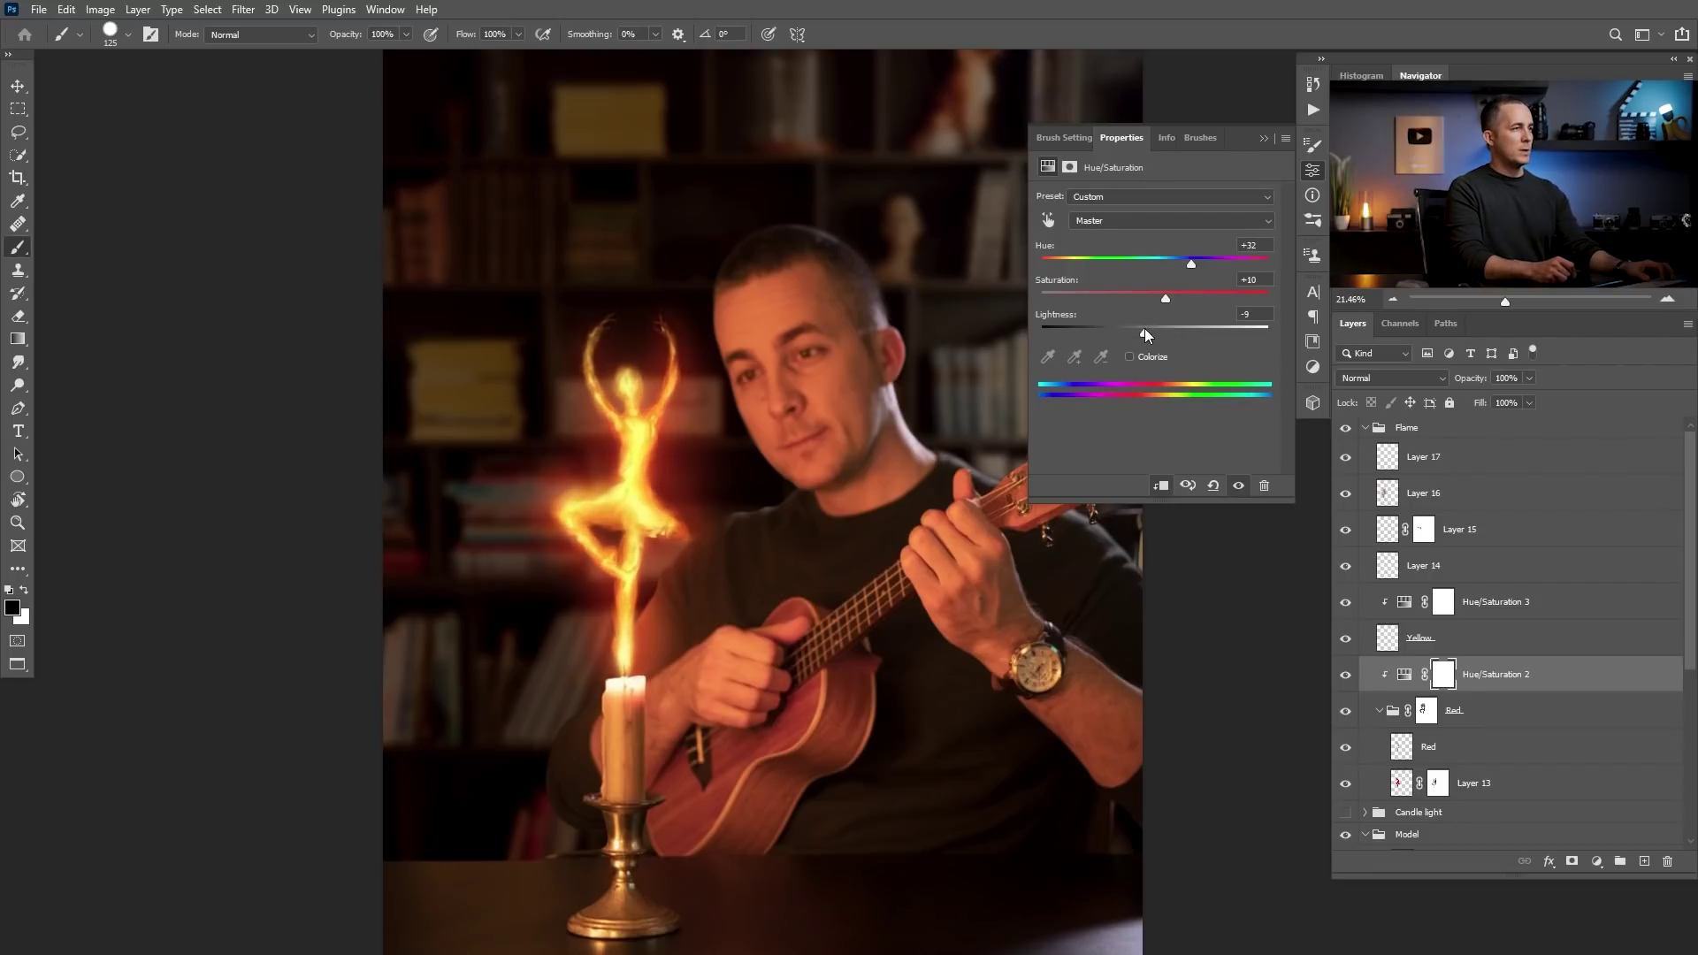
{"action": "left_click_drag", "start_coordinate": [1191, 263], "coordinate": [1193, 263]}
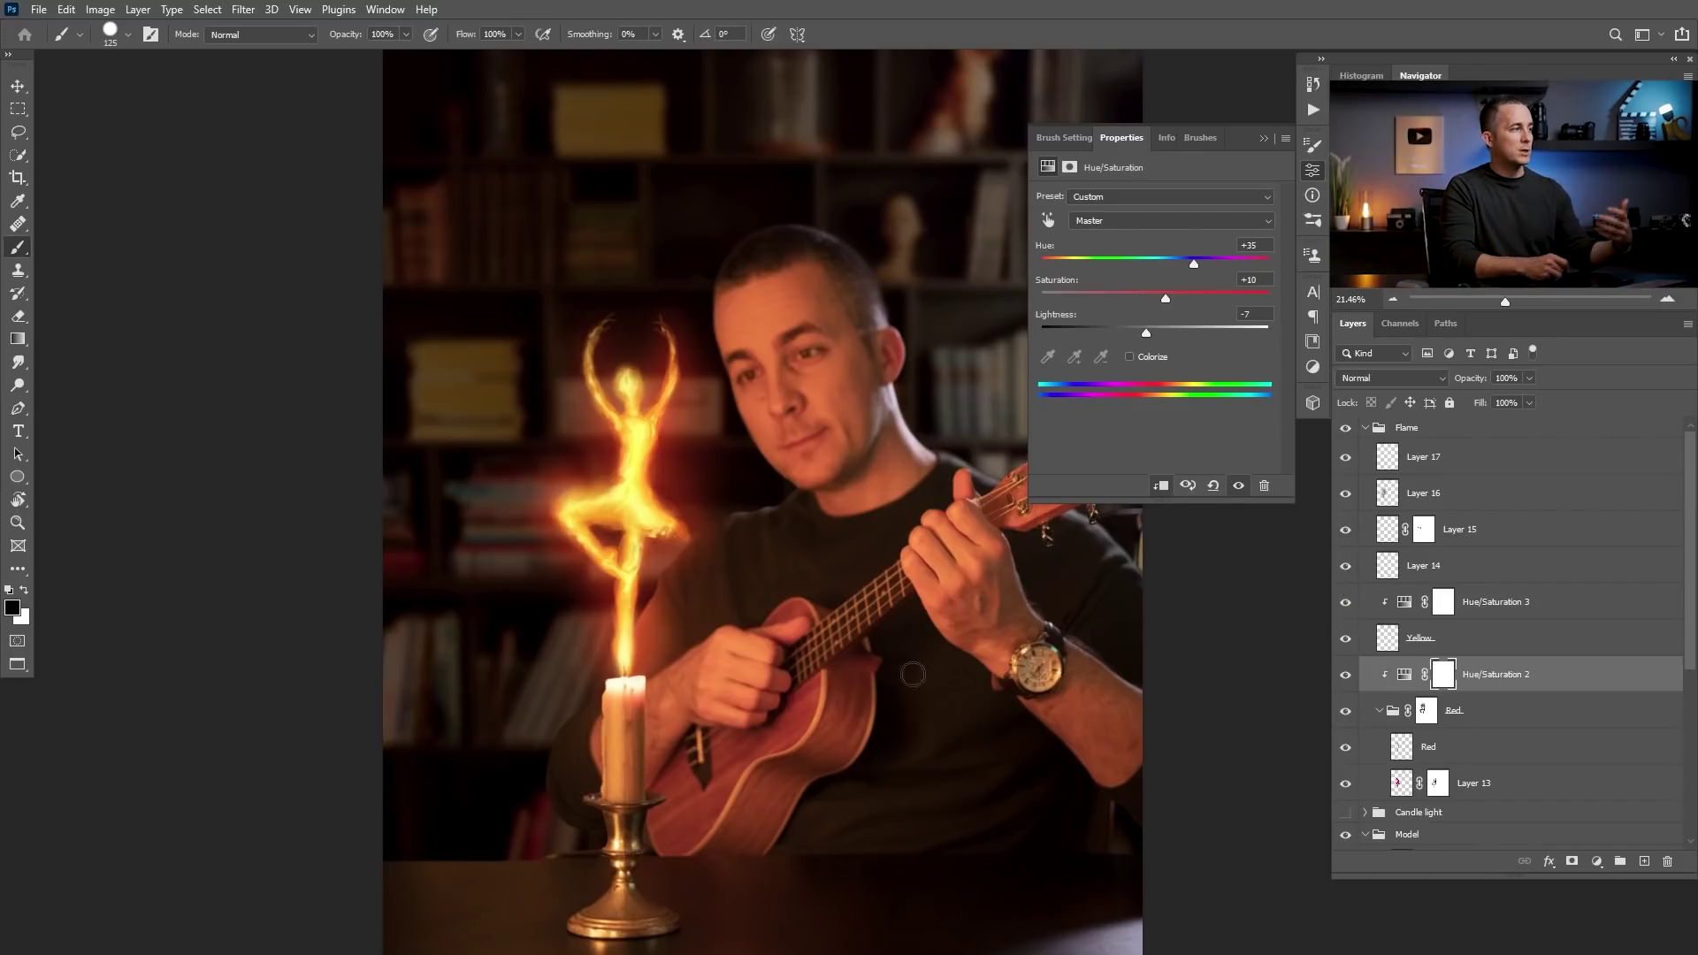
{"action": "left_click", "coordinate": [1350, 676]}
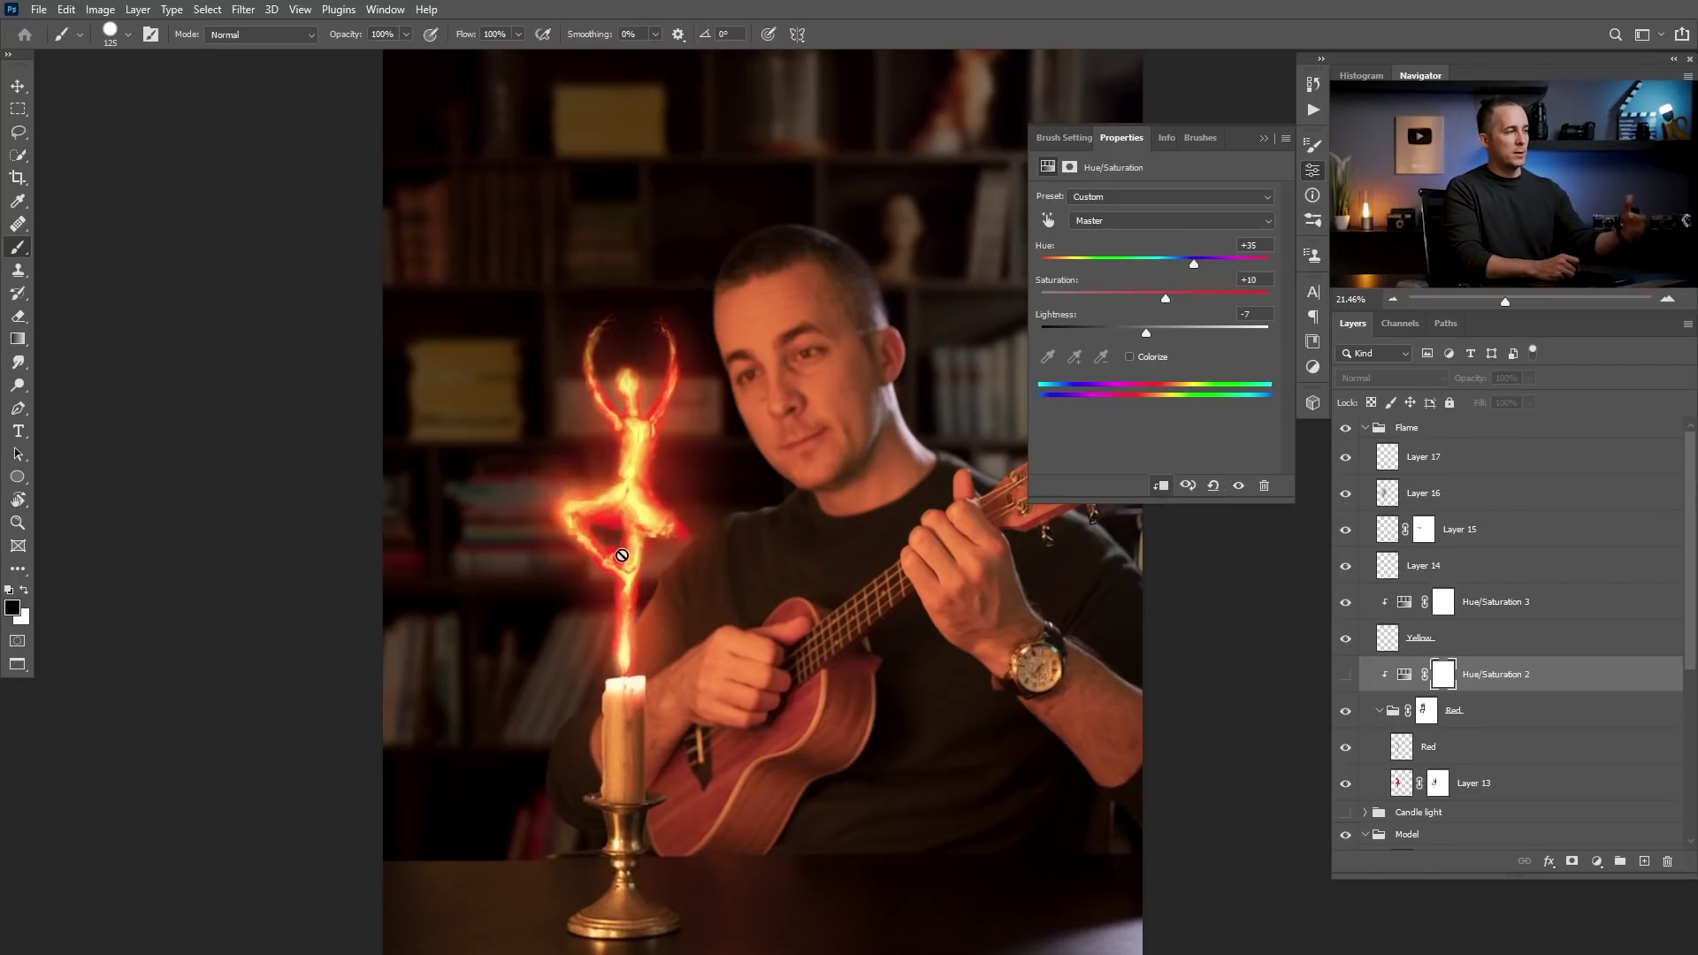
{"action": "left_click", "coordinate": [1345, 675]}
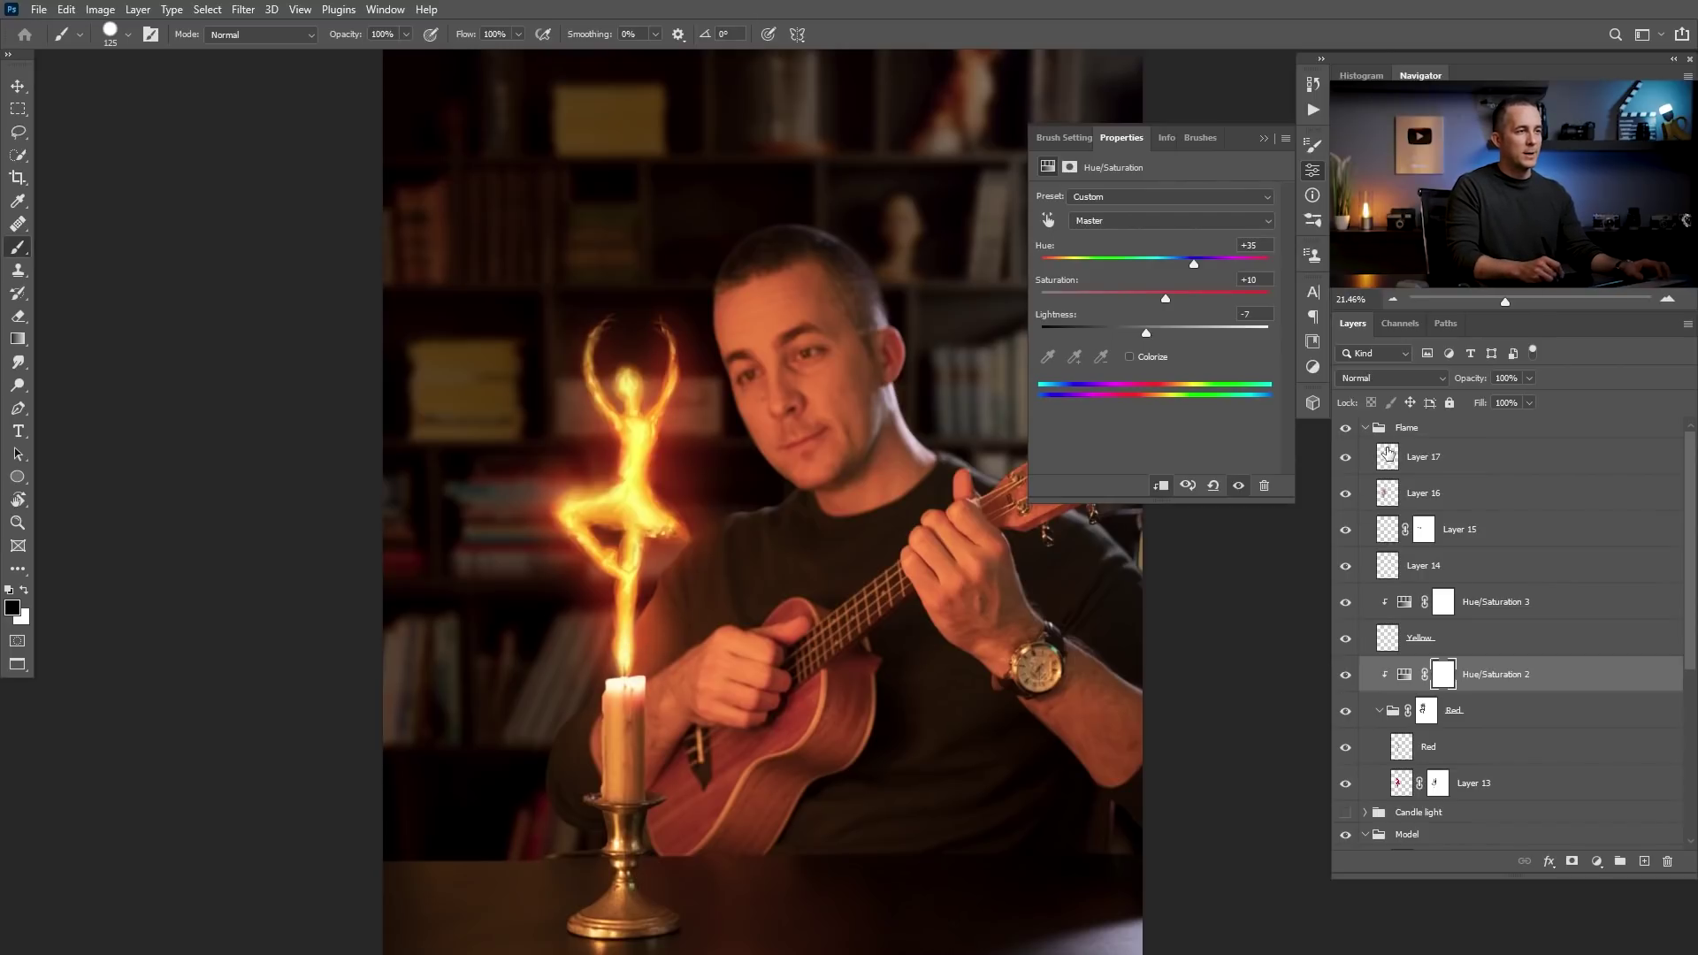
- Add a new layer above Layer 17 and choose a bright blue foreground color
{"action": "left_click", "coordinate": [1388, 452]}
{"action": "left_click", "coordinate": [1644, 861]}
{"action": "key", "text": "x"}
{"action": "left_click", "coordinate": [16, 603]}
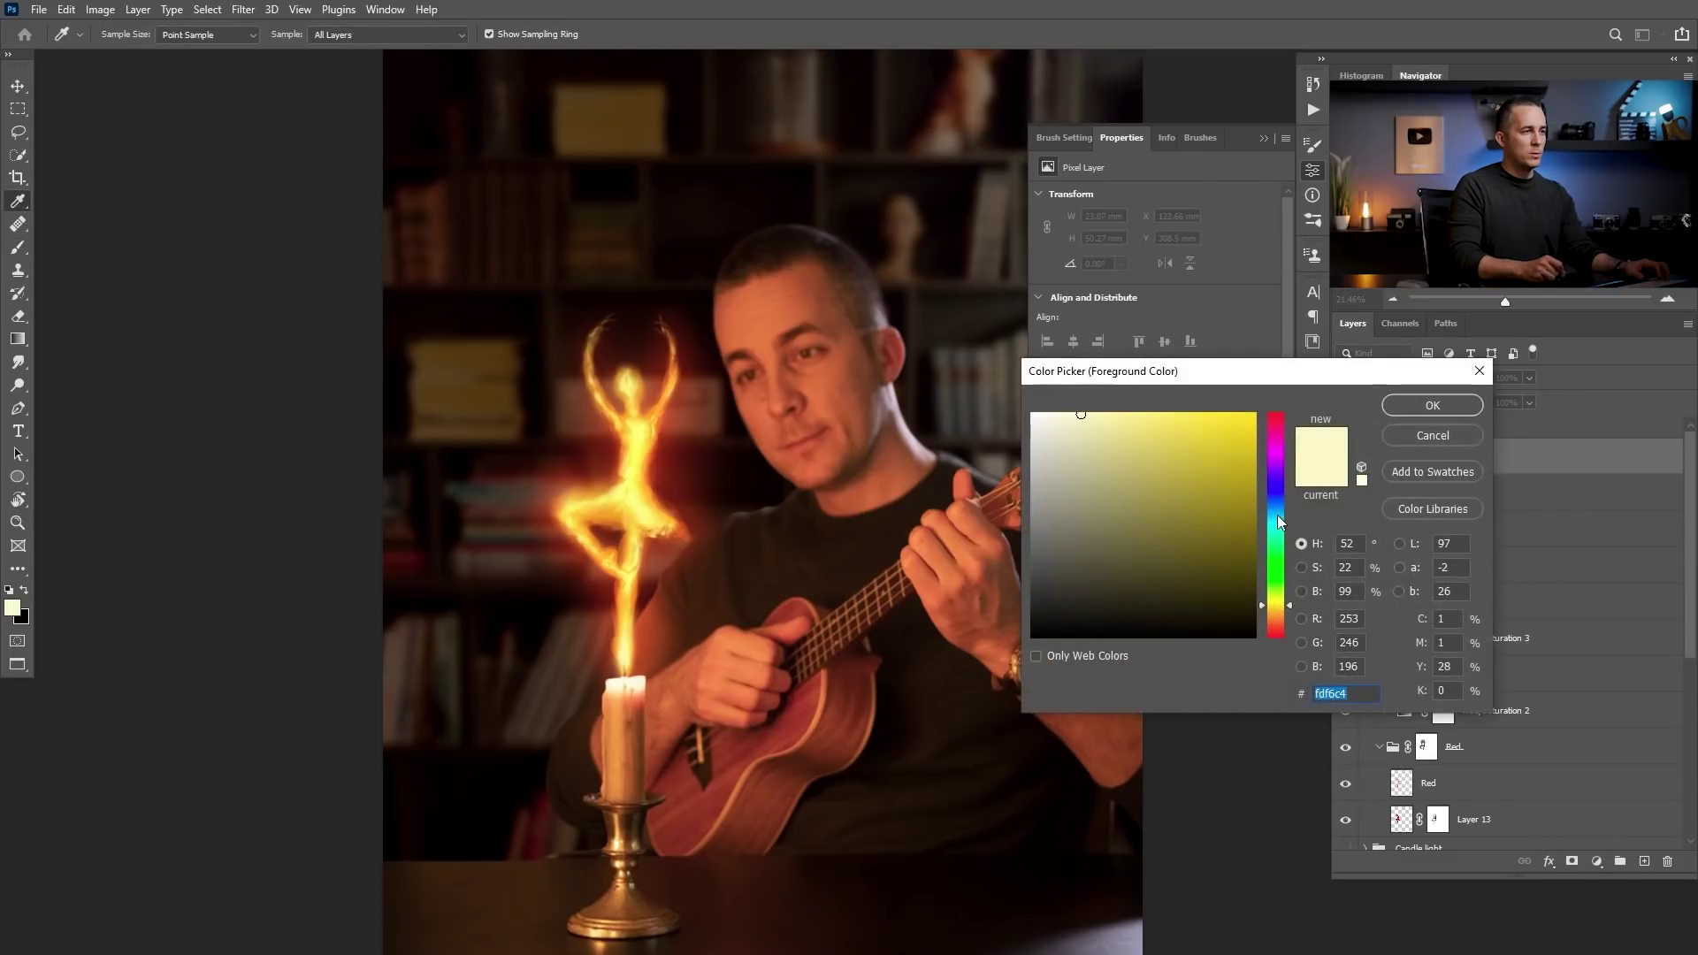
{"action": "left_click_drag", "start_coordinate": [1277, 517], "coordinate": [1268, 489]}
{"action": "left_click", "coordinate": [1184, 422]}
{"action": "left_click", "coordinate": [1432, 405]}
- Paint blue over the flame's base around the candle wick with a size 50 brush at 100% opacity
{"action": "mouse_move", "coordinate": [629, 656]}
{"action": "left_mouse_down"}
{"action": "mouse_move", "coordinate": [704, 674]}
{"action": "mouse_move", "coordinate": [693, 668]}
{"action": "left_mouse_up"}
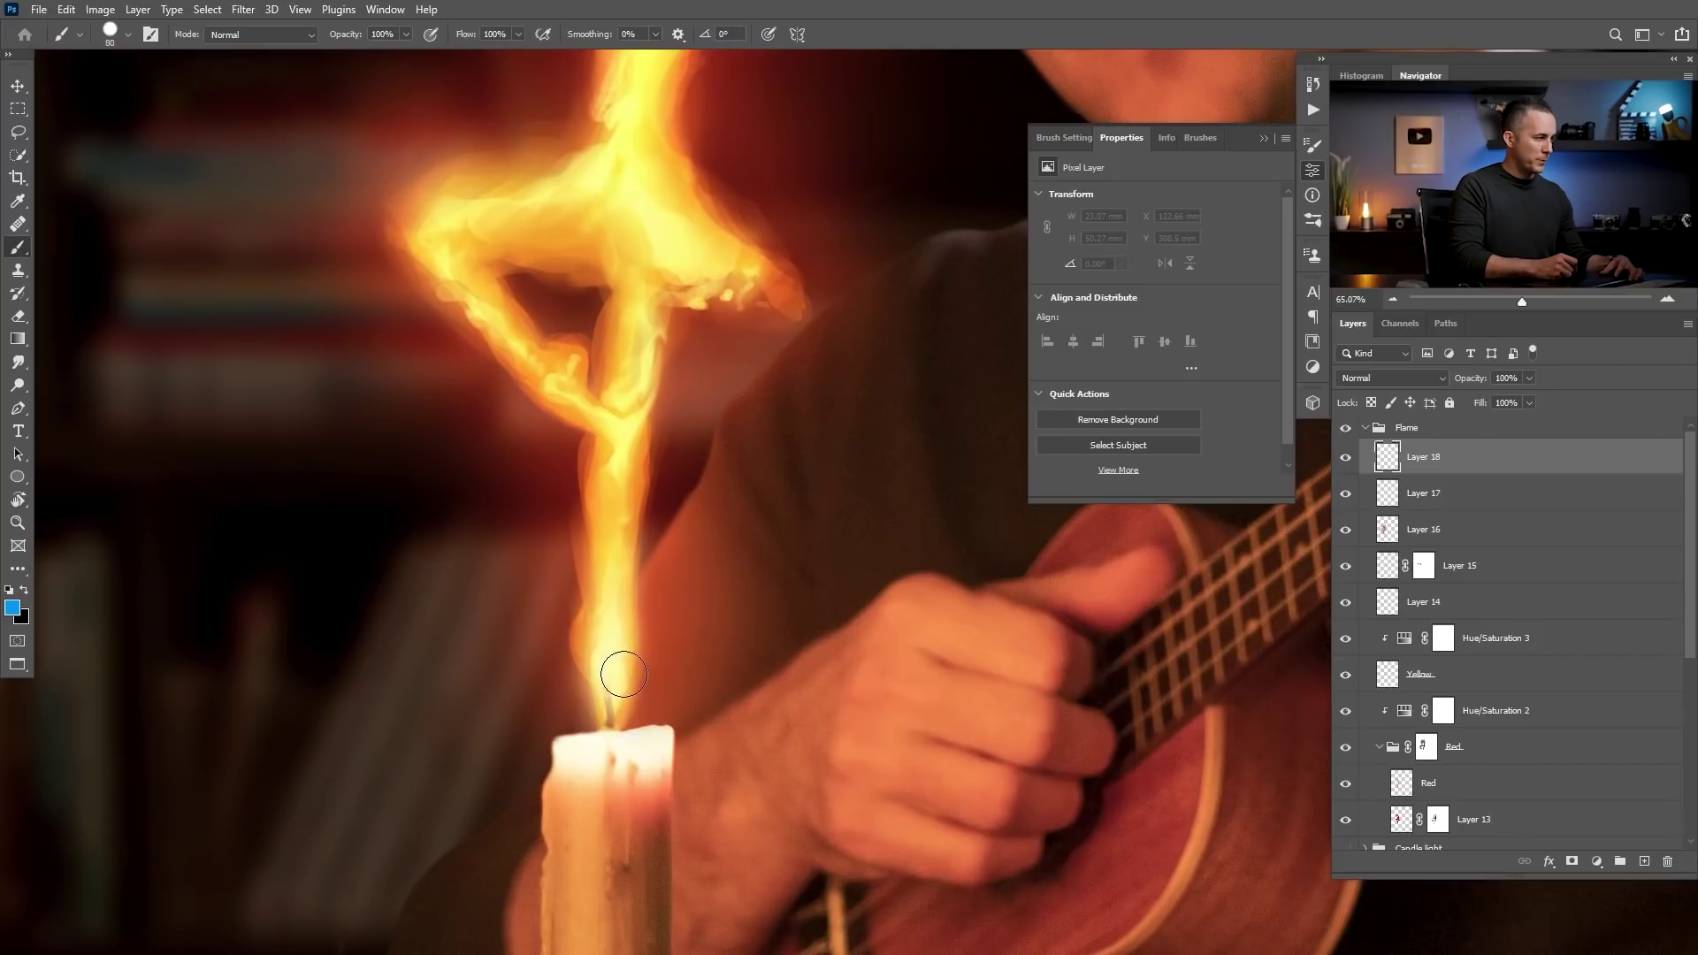
{"action": "right_click", "coordinate": [619, 674]}
{"action": "left_click", "coordinate": [936, 608]}
{"action": "left_click", "coordinate": [507, 595]}
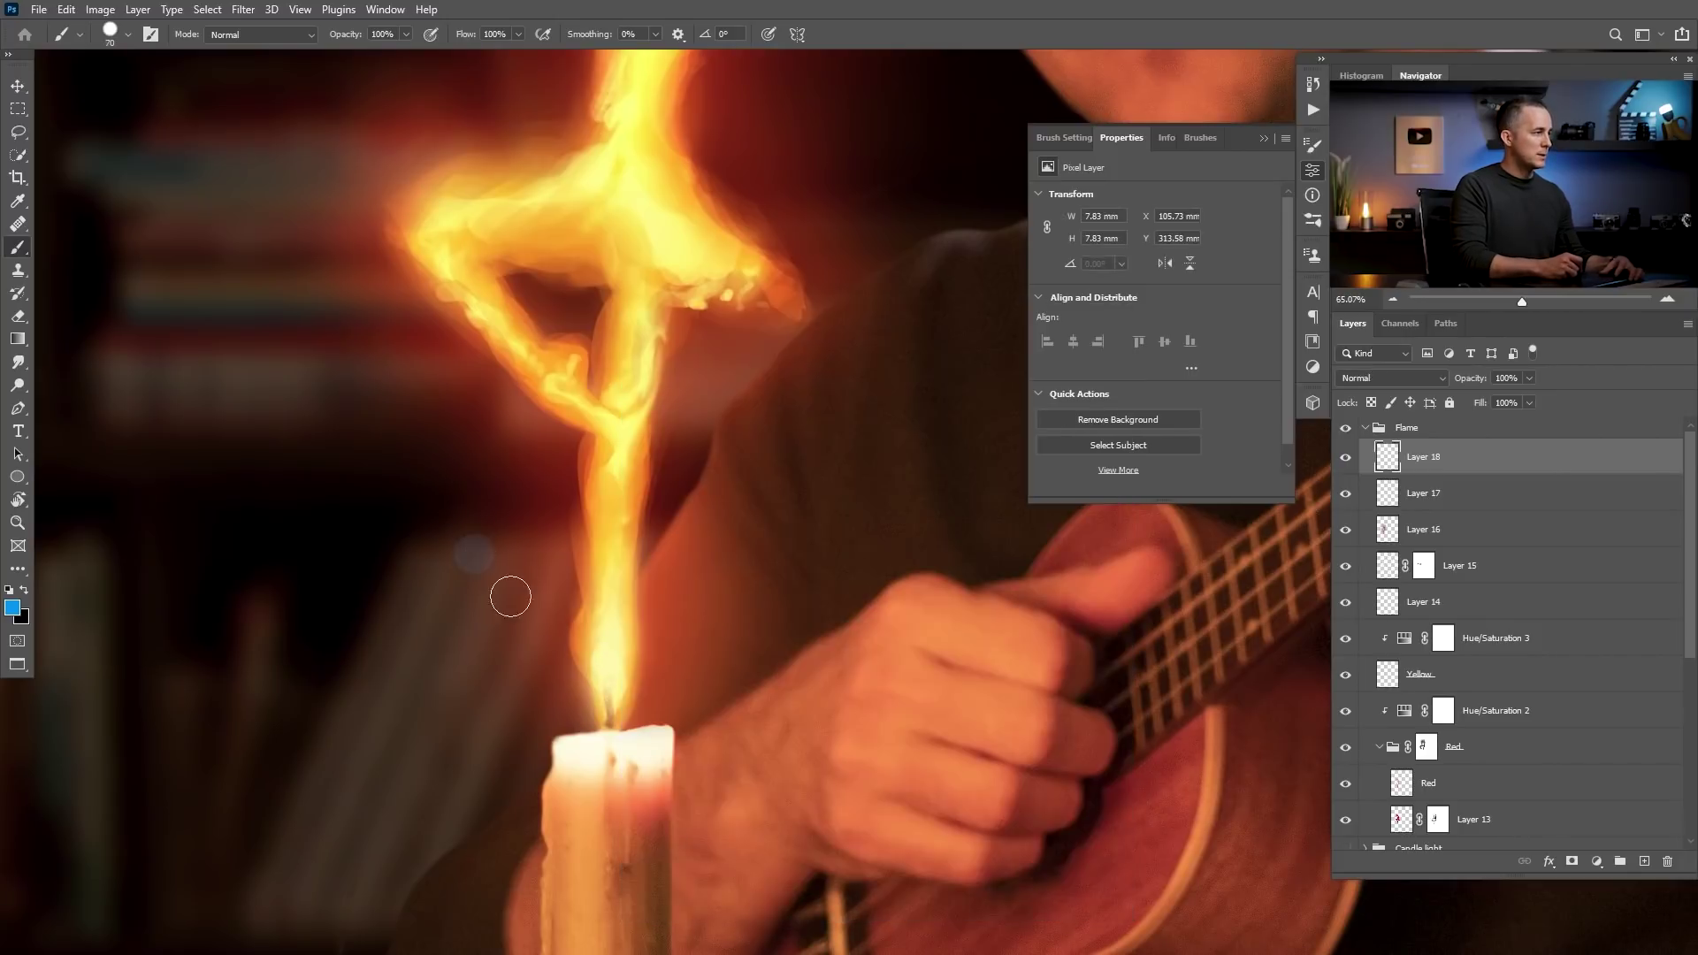
{"action": "key", "text": "bracketleft"}
{"action": "key", "text": "bracketleft"}
{"action": "left_click_drag", "start_coordinate": [595, 652], "coordinate": [595, 675]}
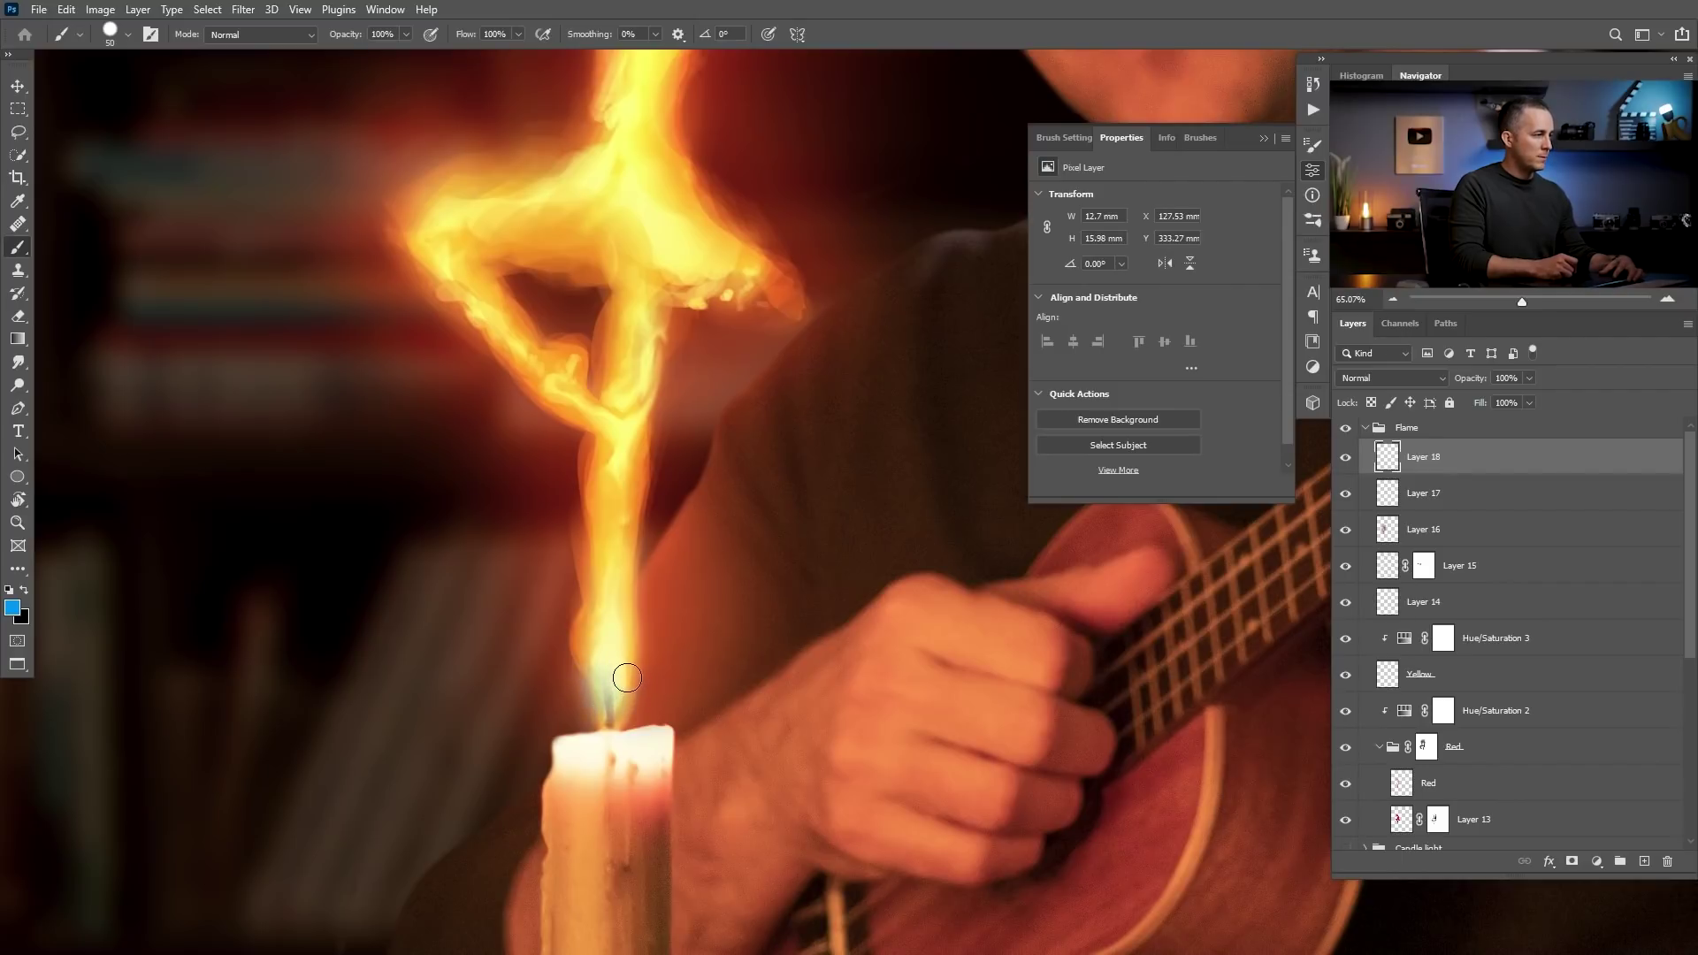
- Build up the blue at the flame's base with a smaller brush at 20% opacity
{"action": "key", "text": "2"}
{"action": "key", "text": "bracketleft"}
{"action": "left_click_drag", "start_coordinate": [635, 665], "coordinate": [627, 676]}
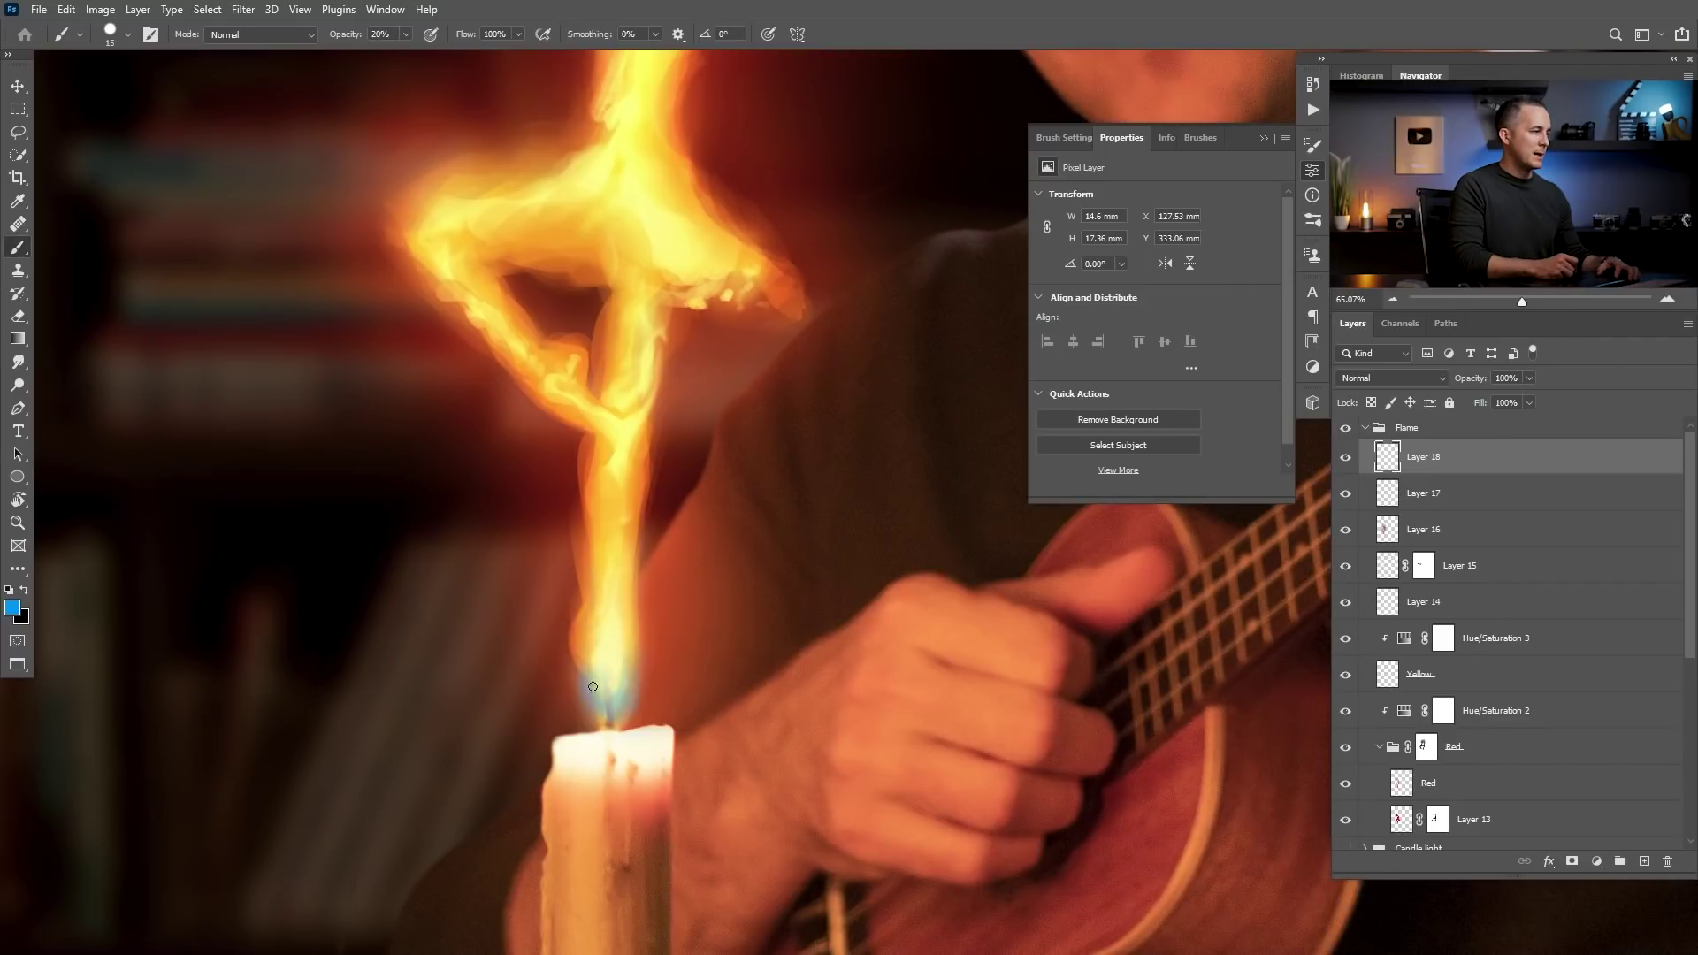
{"action": "mouse_move", "coordinate": [704, 638]}
{"action": "left_mouse_down"}
{"action": "mouse_move", "coordinate": [606, 704]}
{"action": "mouse_move", "coordinate": [739, 671]}
{"action": "left_mouse_up"}
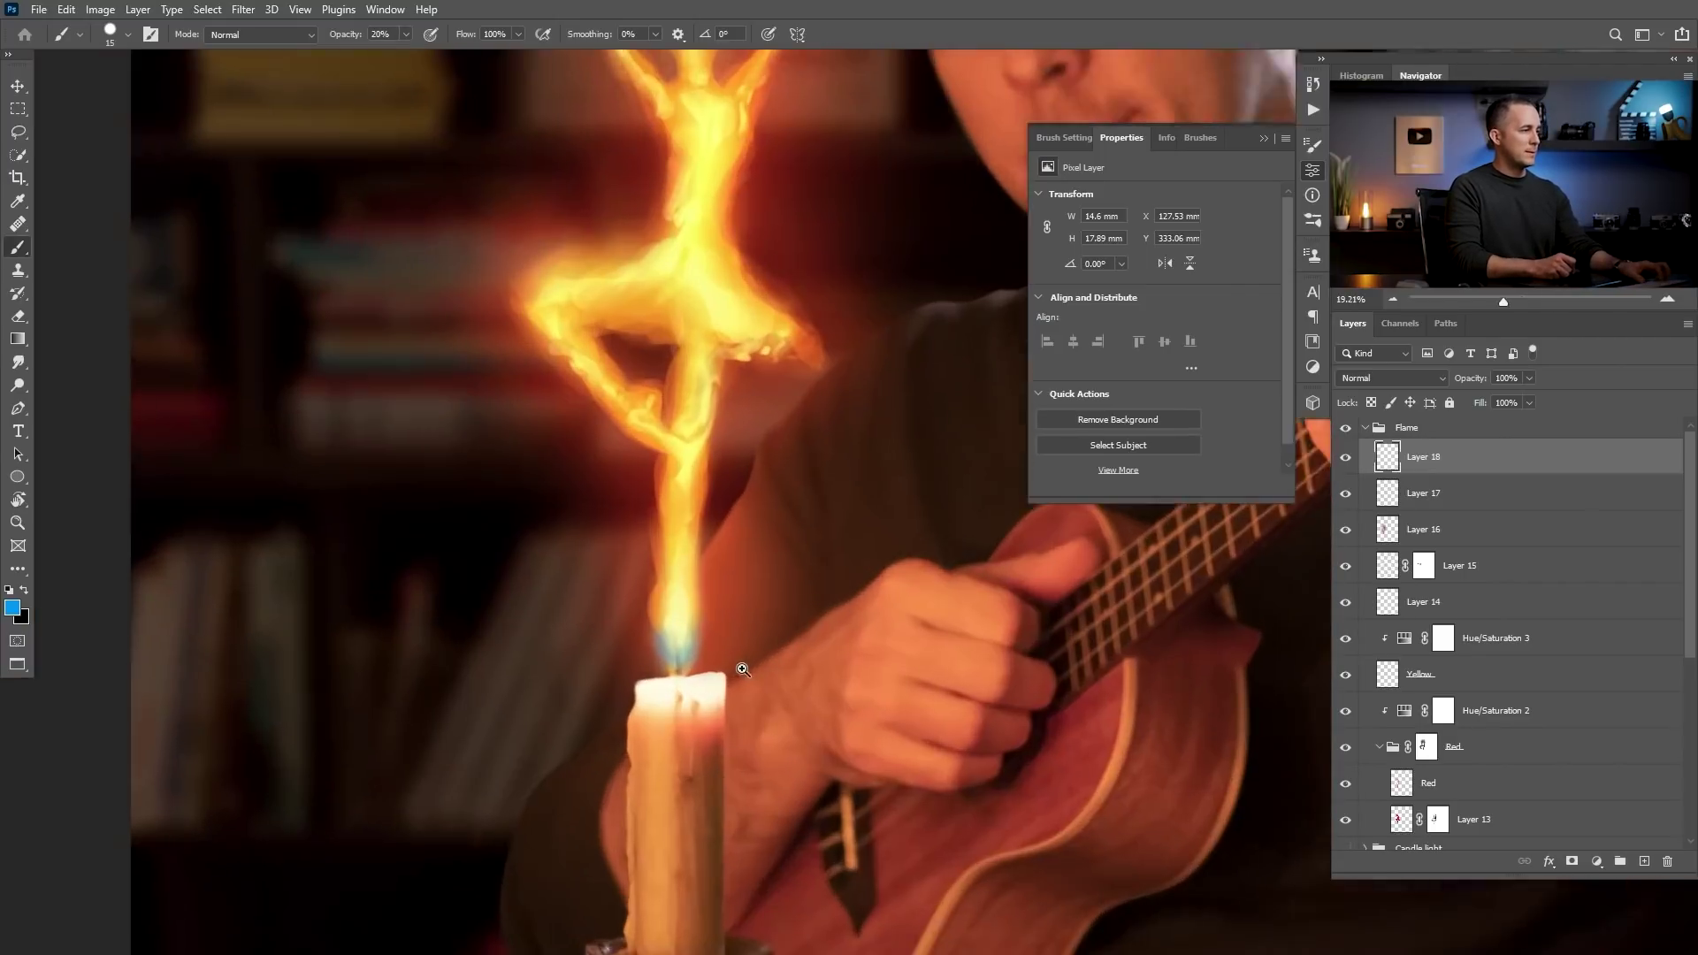
- Add a Hue/Saturation adjustment clipped to the blue Layer 18 and lower its saturation
{"action": "key", "text": "i"}
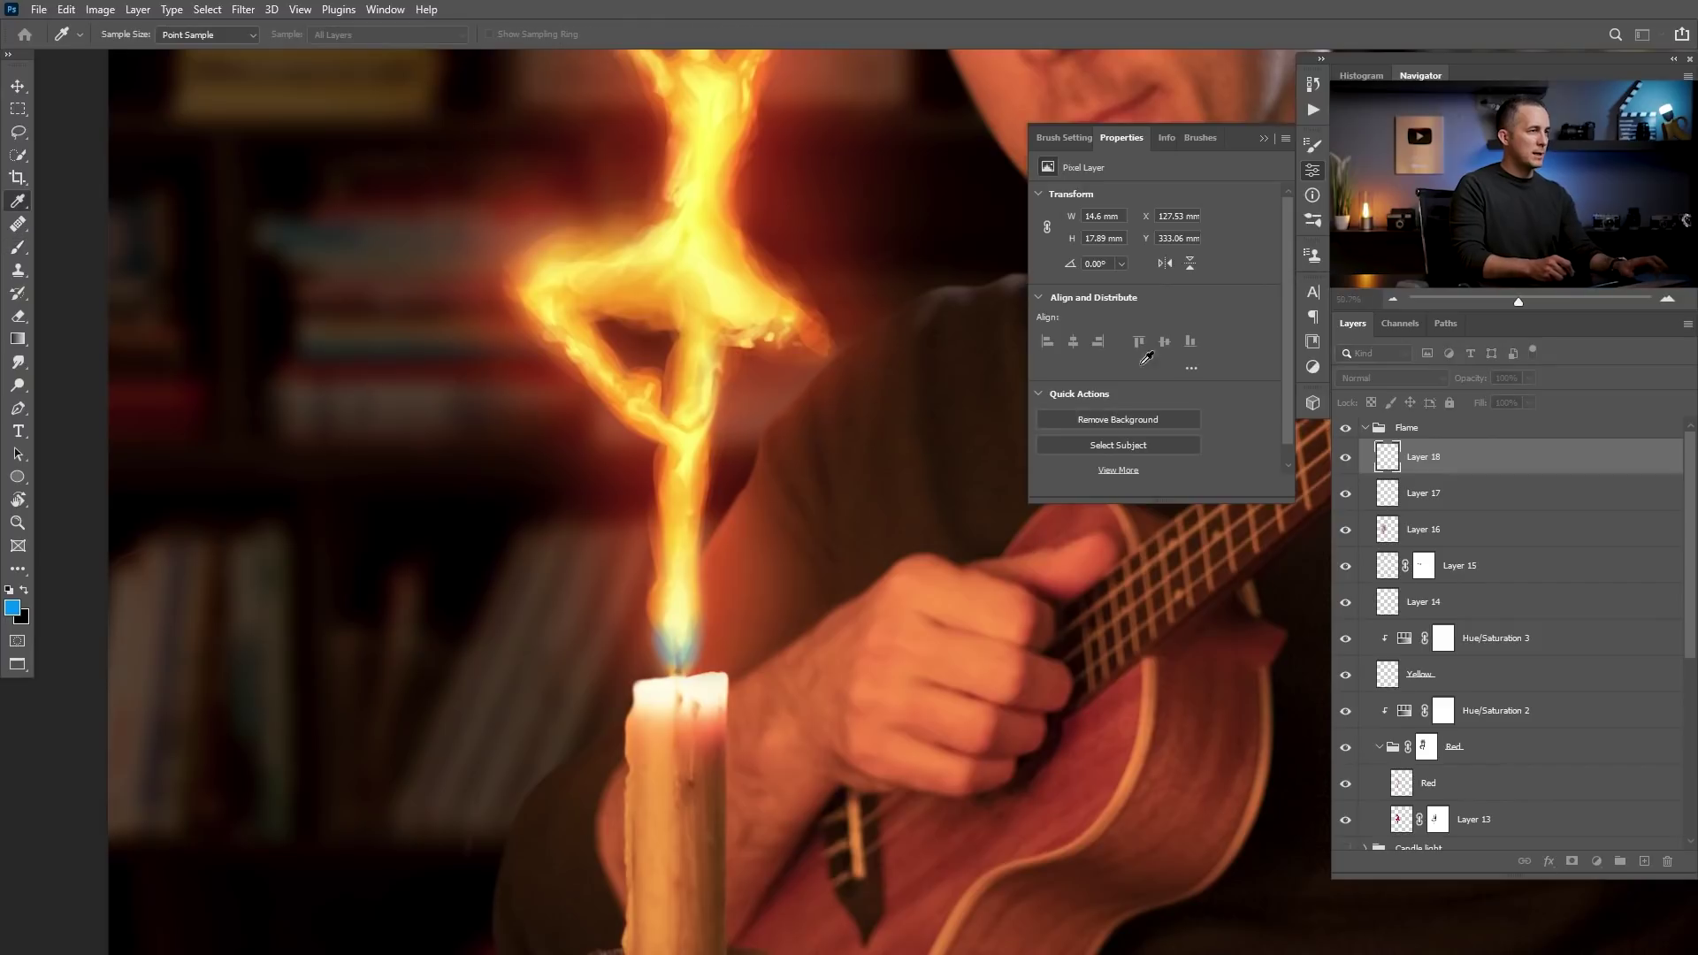
{"action": "left_click", "coordinate": [1312, 169]}
{"action": "key", "text": "b"}
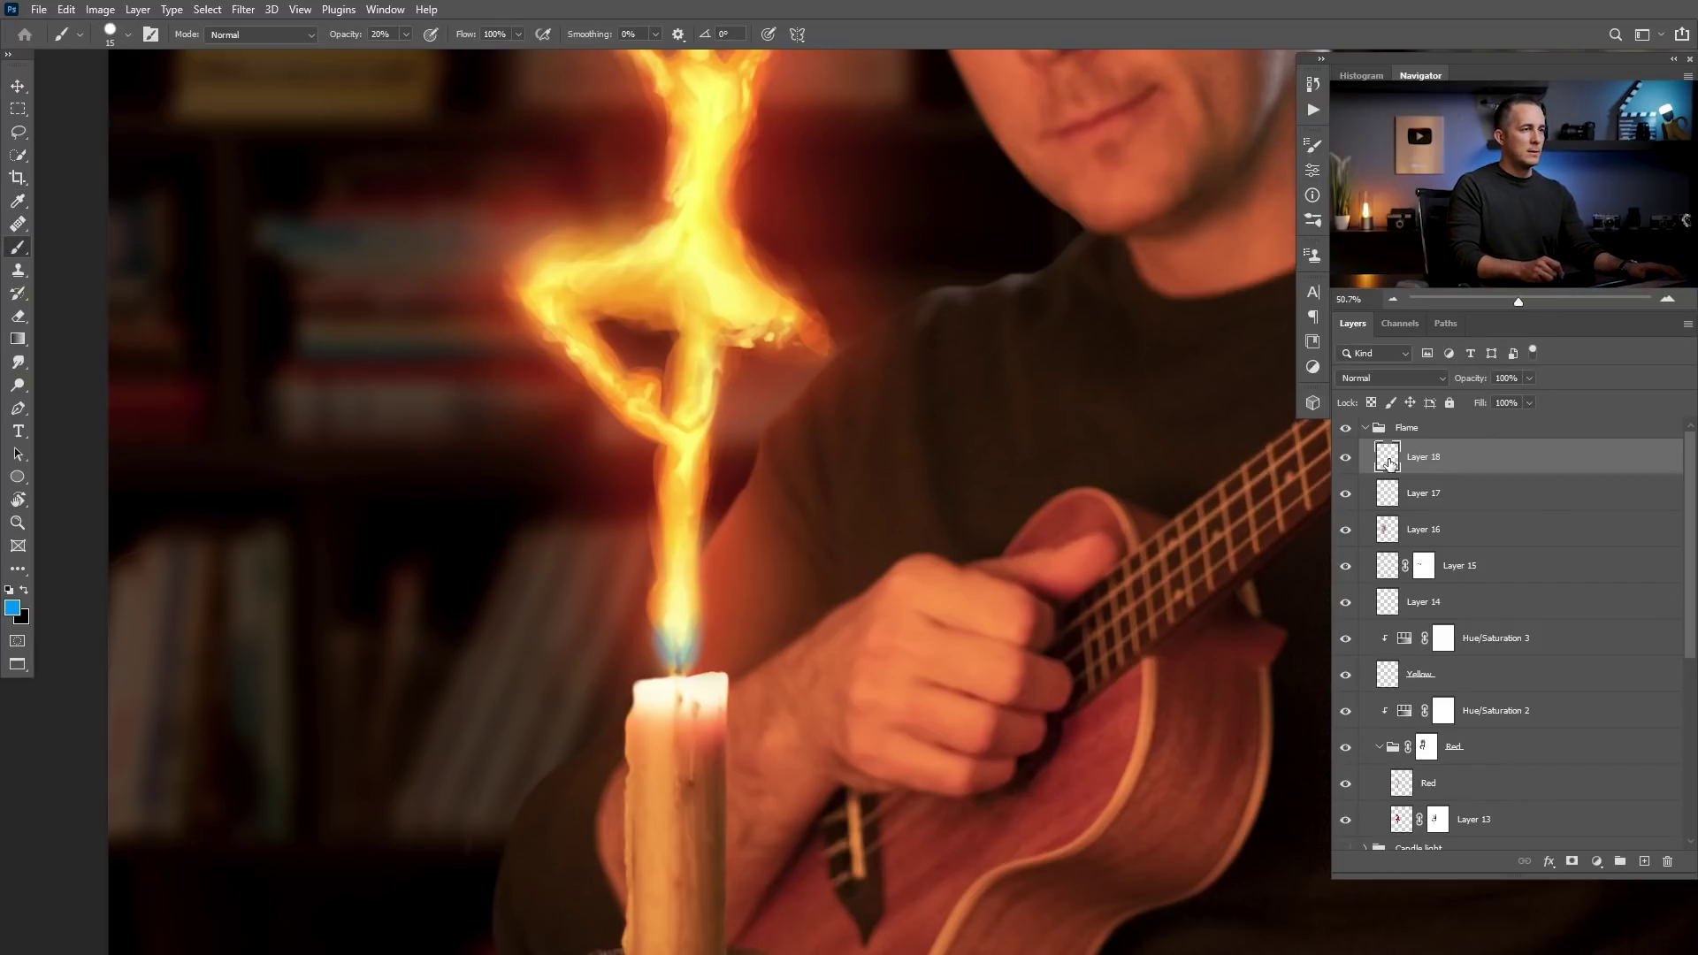
{"action": "left_click", "coordinate": [1596, 860]}
{"action": "left_click", "coordinate": [1592, 687]}
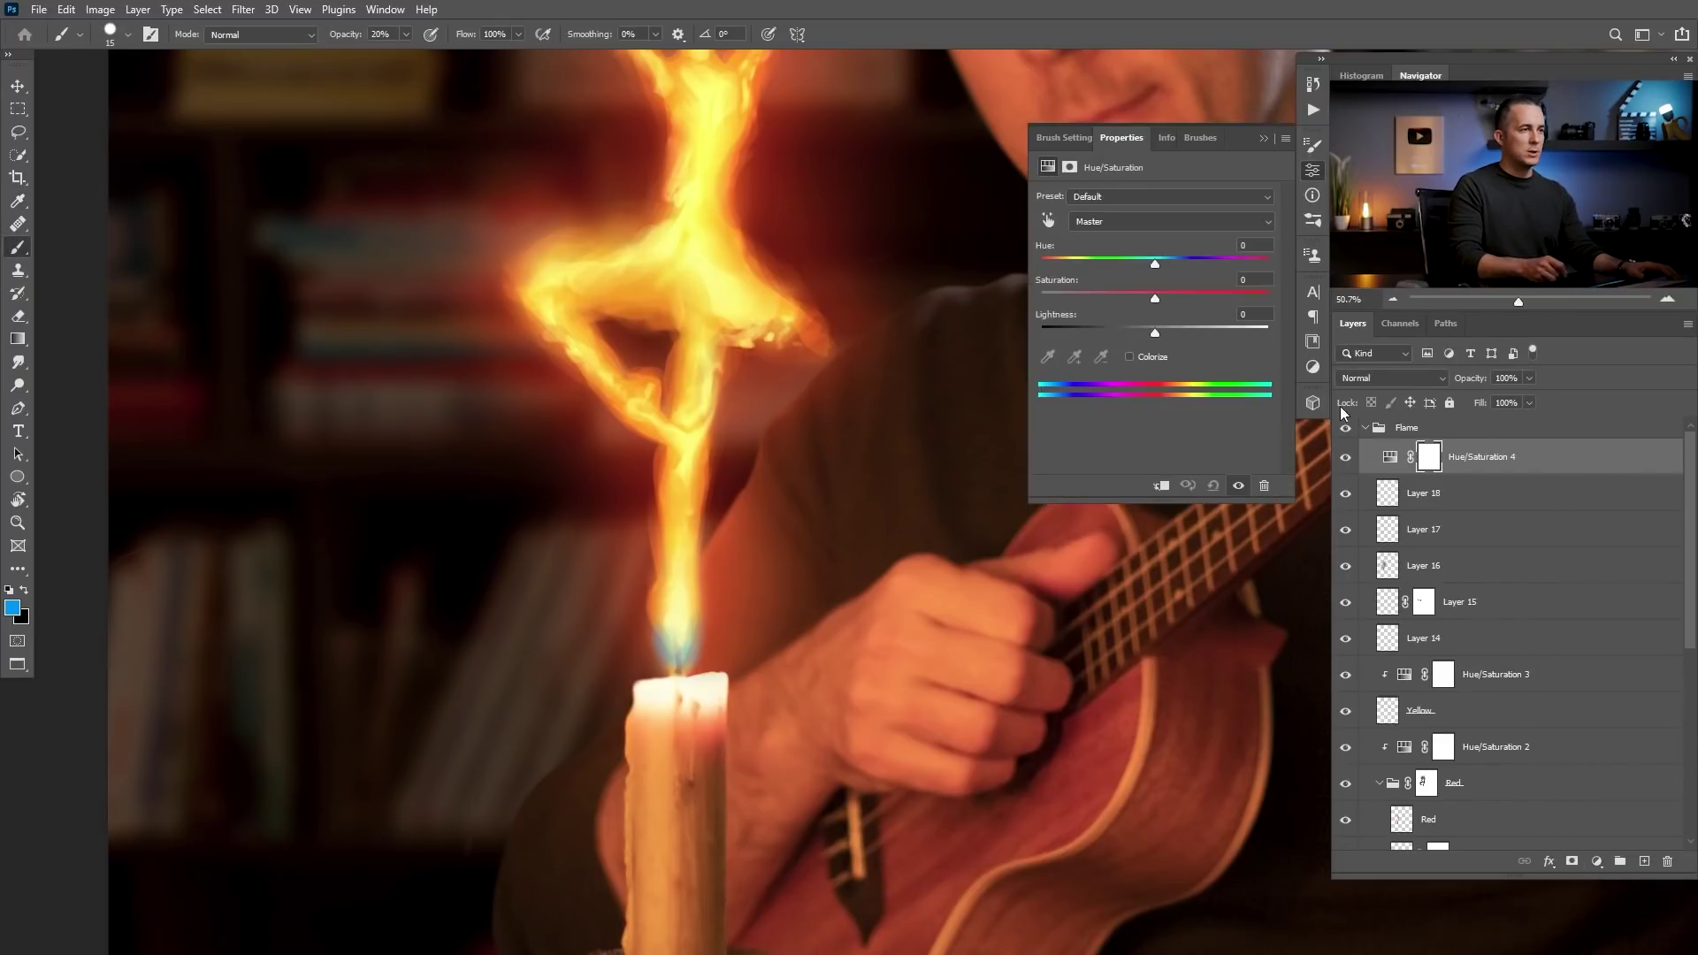
{"action": "left_click", "coordinate": [1161, 485]}
{"action": "left_click_drag", "start_coordinate": [1155, 299], "coordinate": [1097, 299]}
{"action": "left_click", "coordinate": [1263, 138]}
- Collapse the Flame group and hide it in favor of the Candle light group to compare the whole composite
{"action": "scroll", "coordinate": [782, 462], "scroll_direction": "down", "scroll_amount": 5}
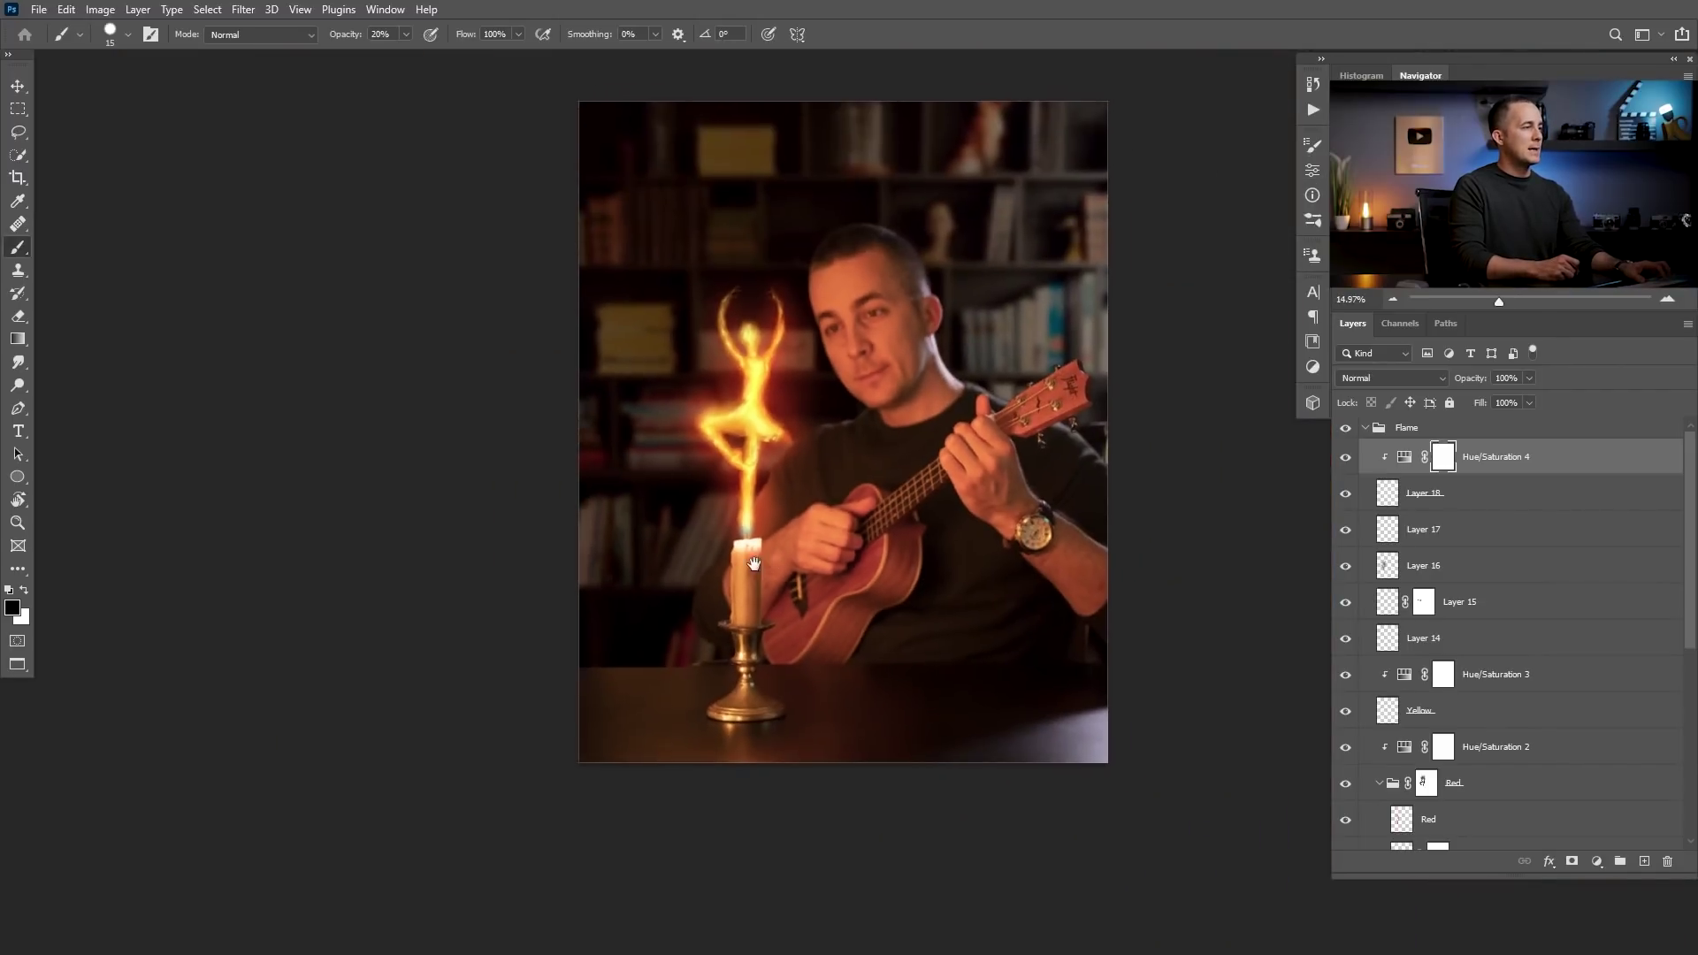
{"action": "scroll", "coordinate": [729, 555], "scroll_direction": "up", "scroll_amount": 2}
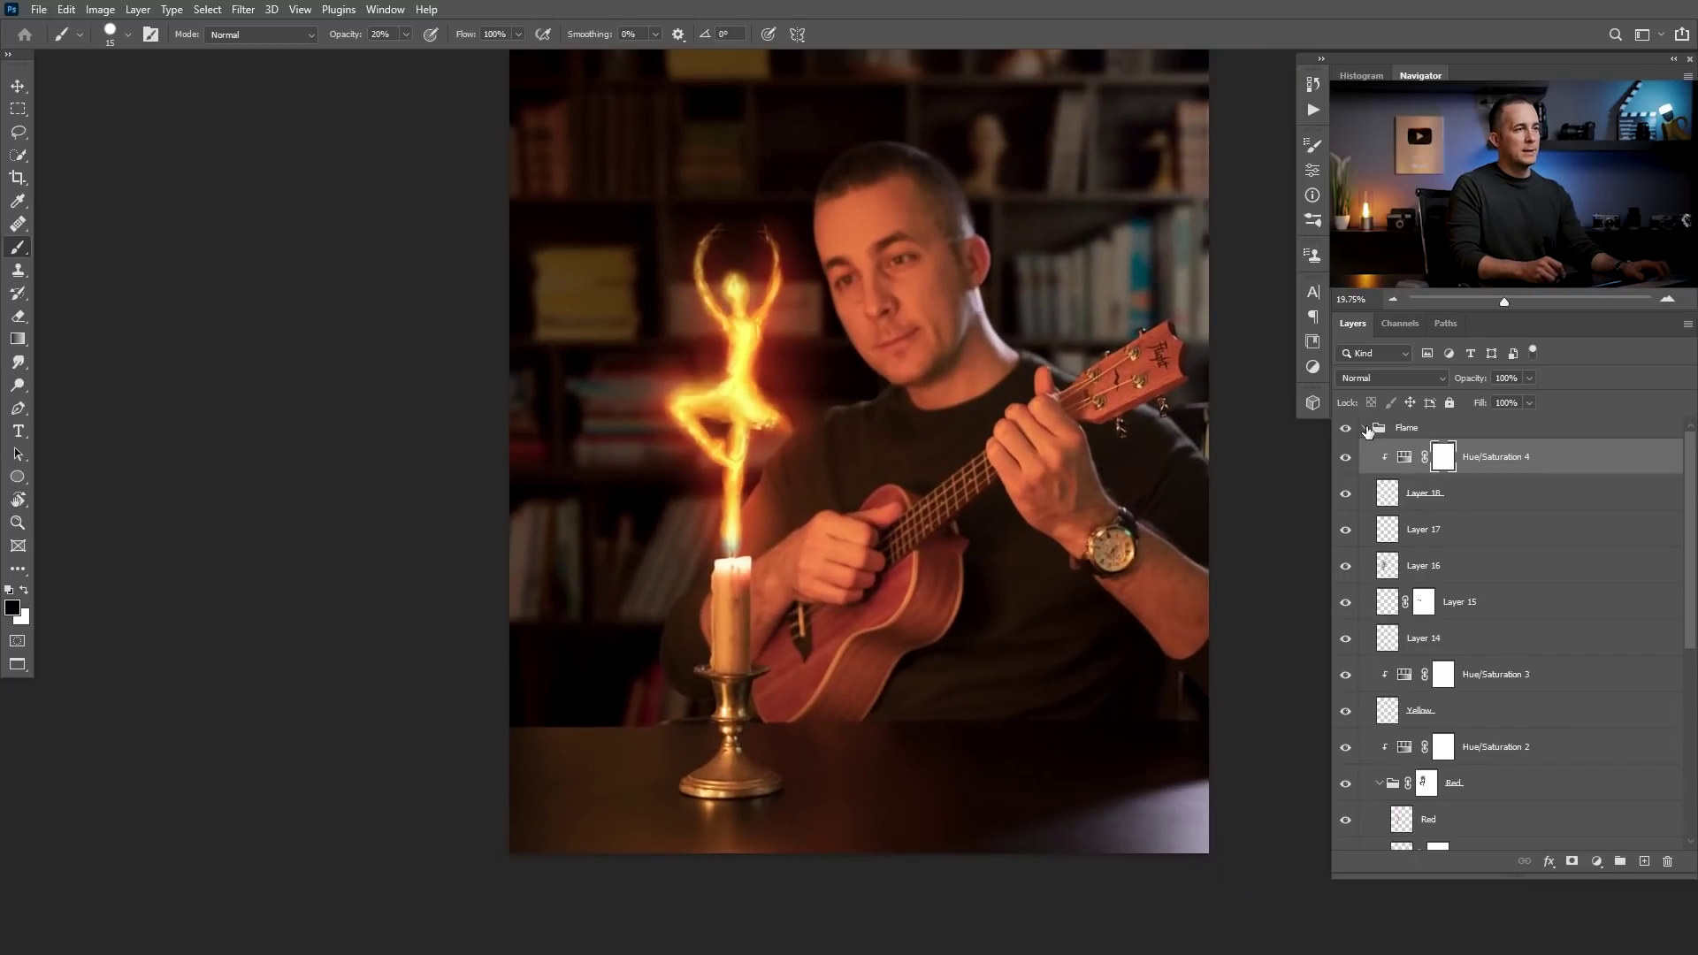
{"action": "left_click", "coordinate": [1366, 428]}
{"action": "left_click", "coordinate": [1345, 428]}
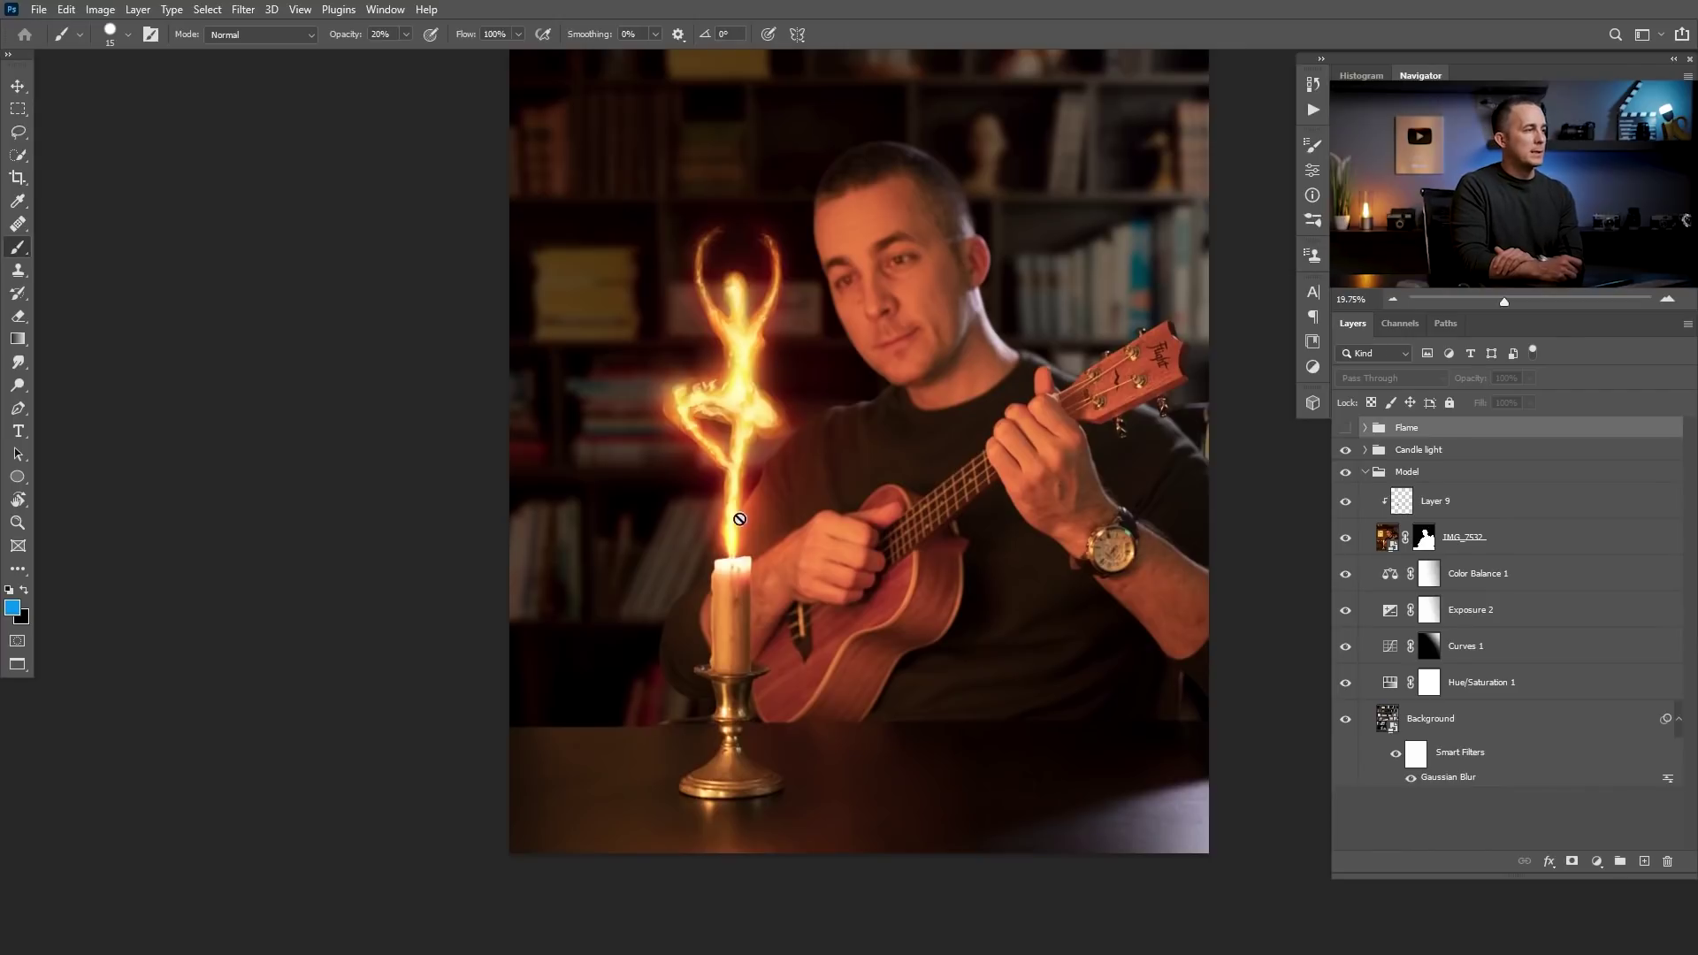
- Expand the Candle light group and hide its layers from Layer 12 through Hue/Saturation 2 copy to isolate Layer 3 copy's red silhouette
{"action": "scroll", "coordinate": [739, 552], "scroll_direction": "up", "scroll_amount": 5}
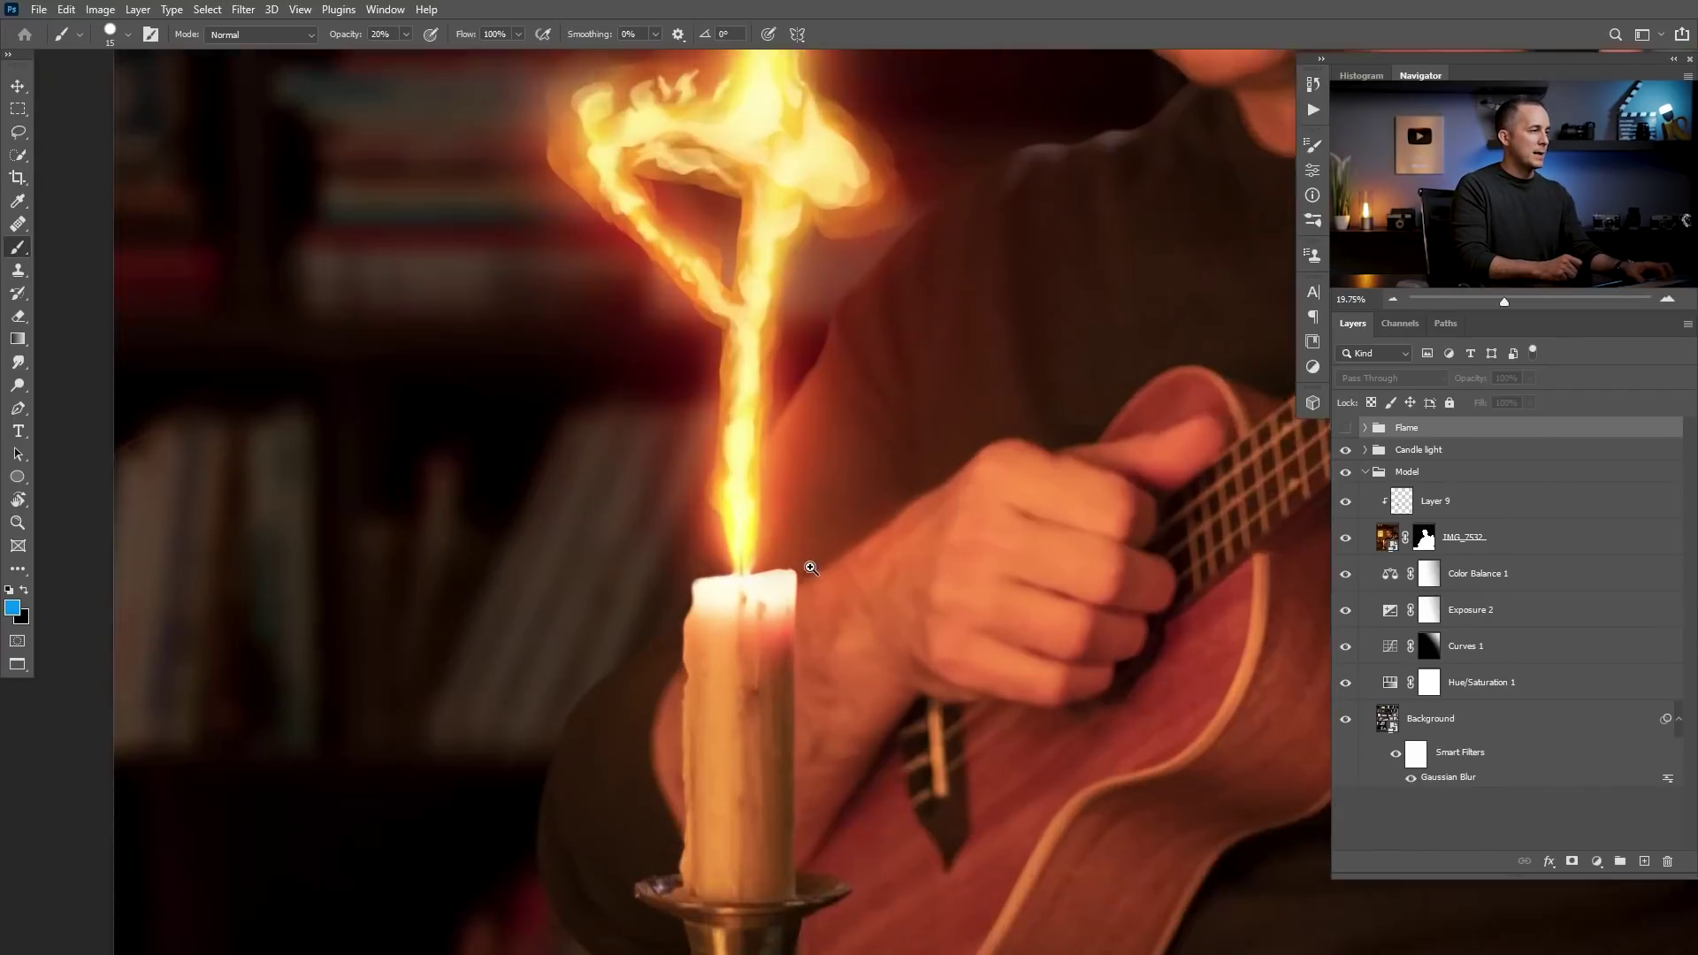
{"action": "left_click", "coordinate": [1370, 450]}
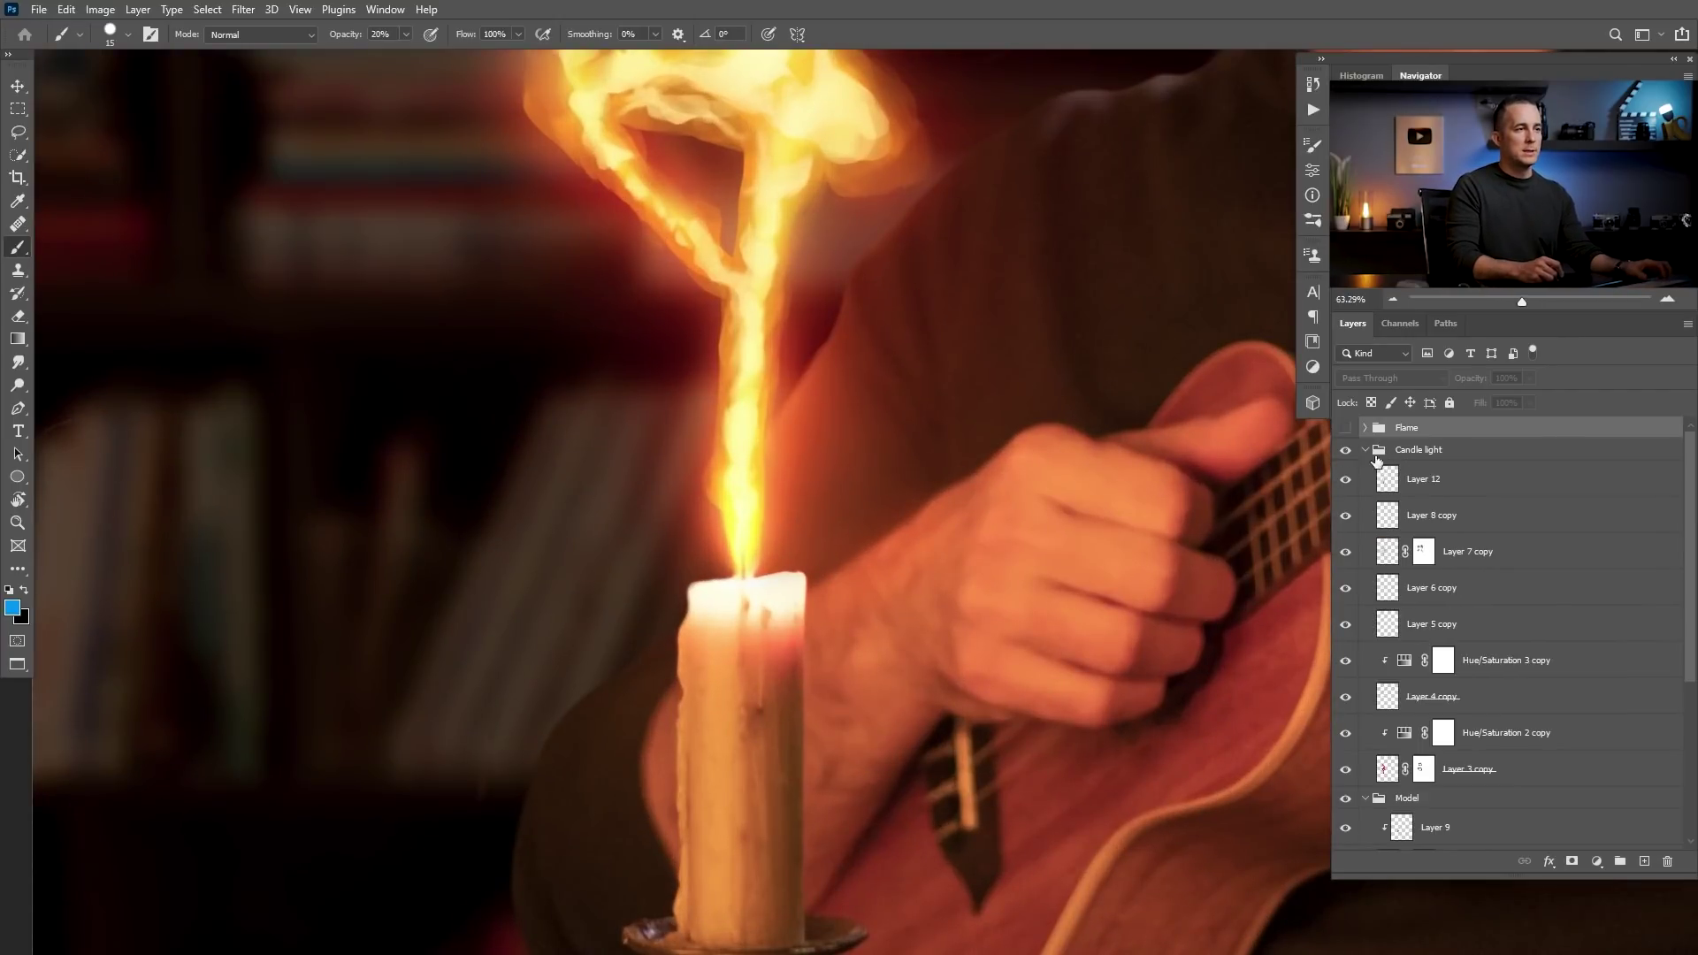
{"action": "left_click", "coordinate": [1385, 481]}
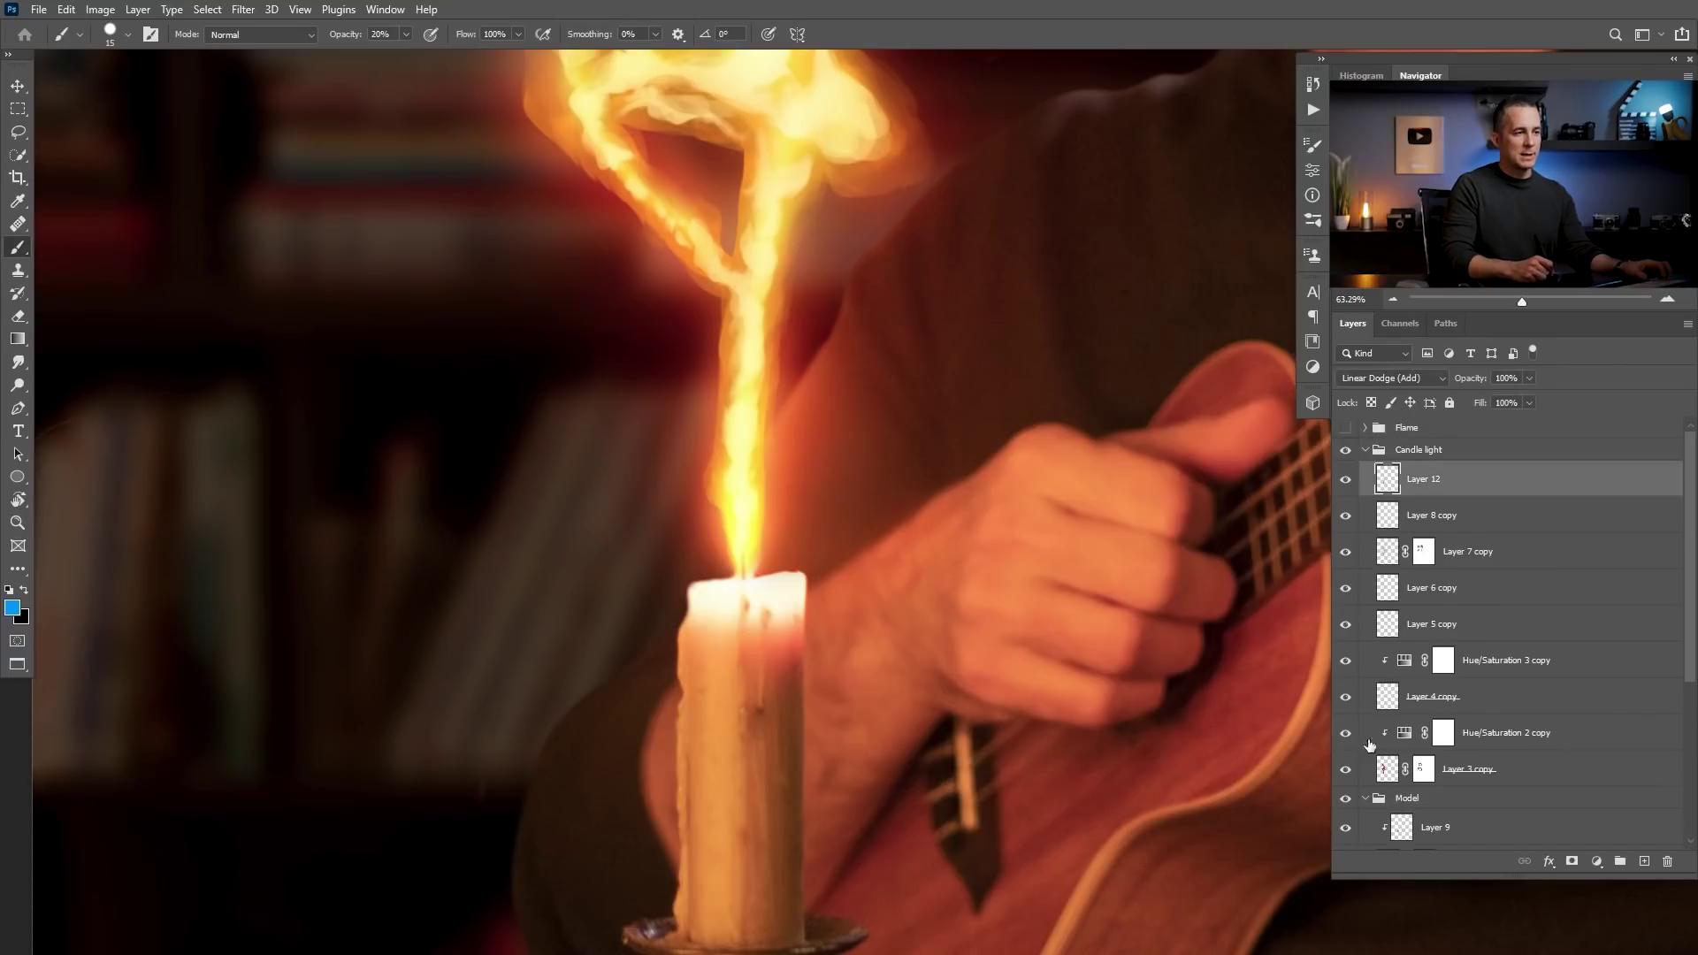
{"action": "left_click_drag", "start_coordinate": [1353, 495], "coordinate": [1345, 566]}
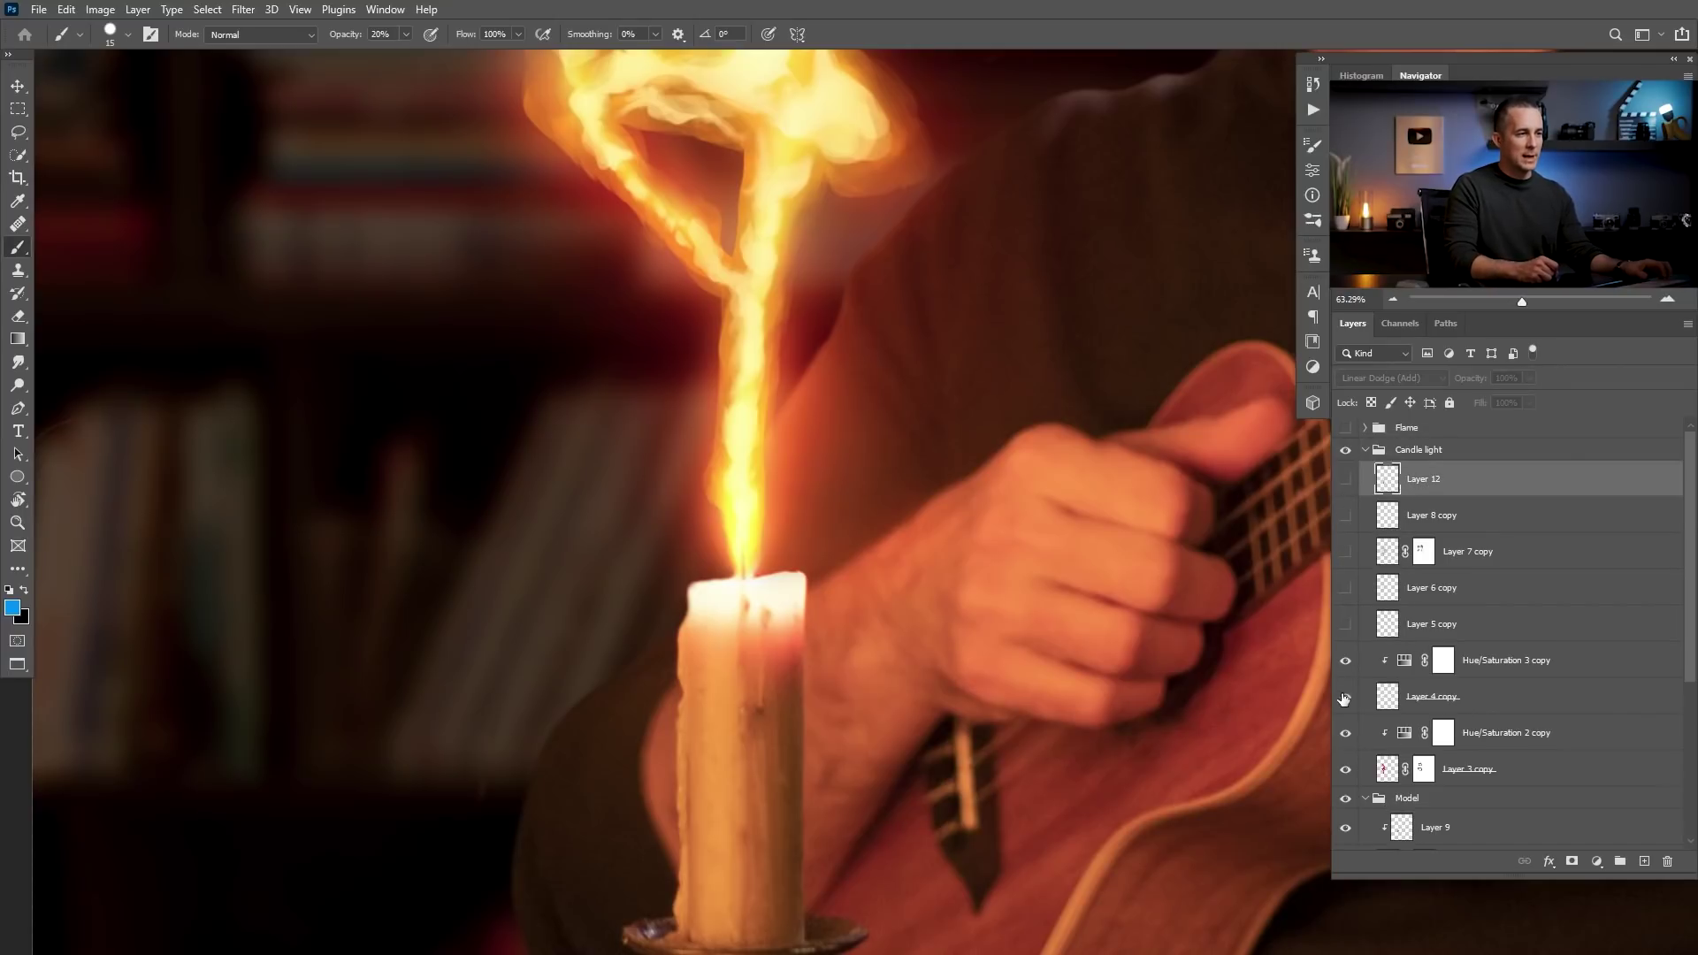
{"action": "left_click", "coordinate": [1345, 697]}
{"action": "left_click_drag", "start_coordinate": [968, 564], "coordinate": [913, 577]}
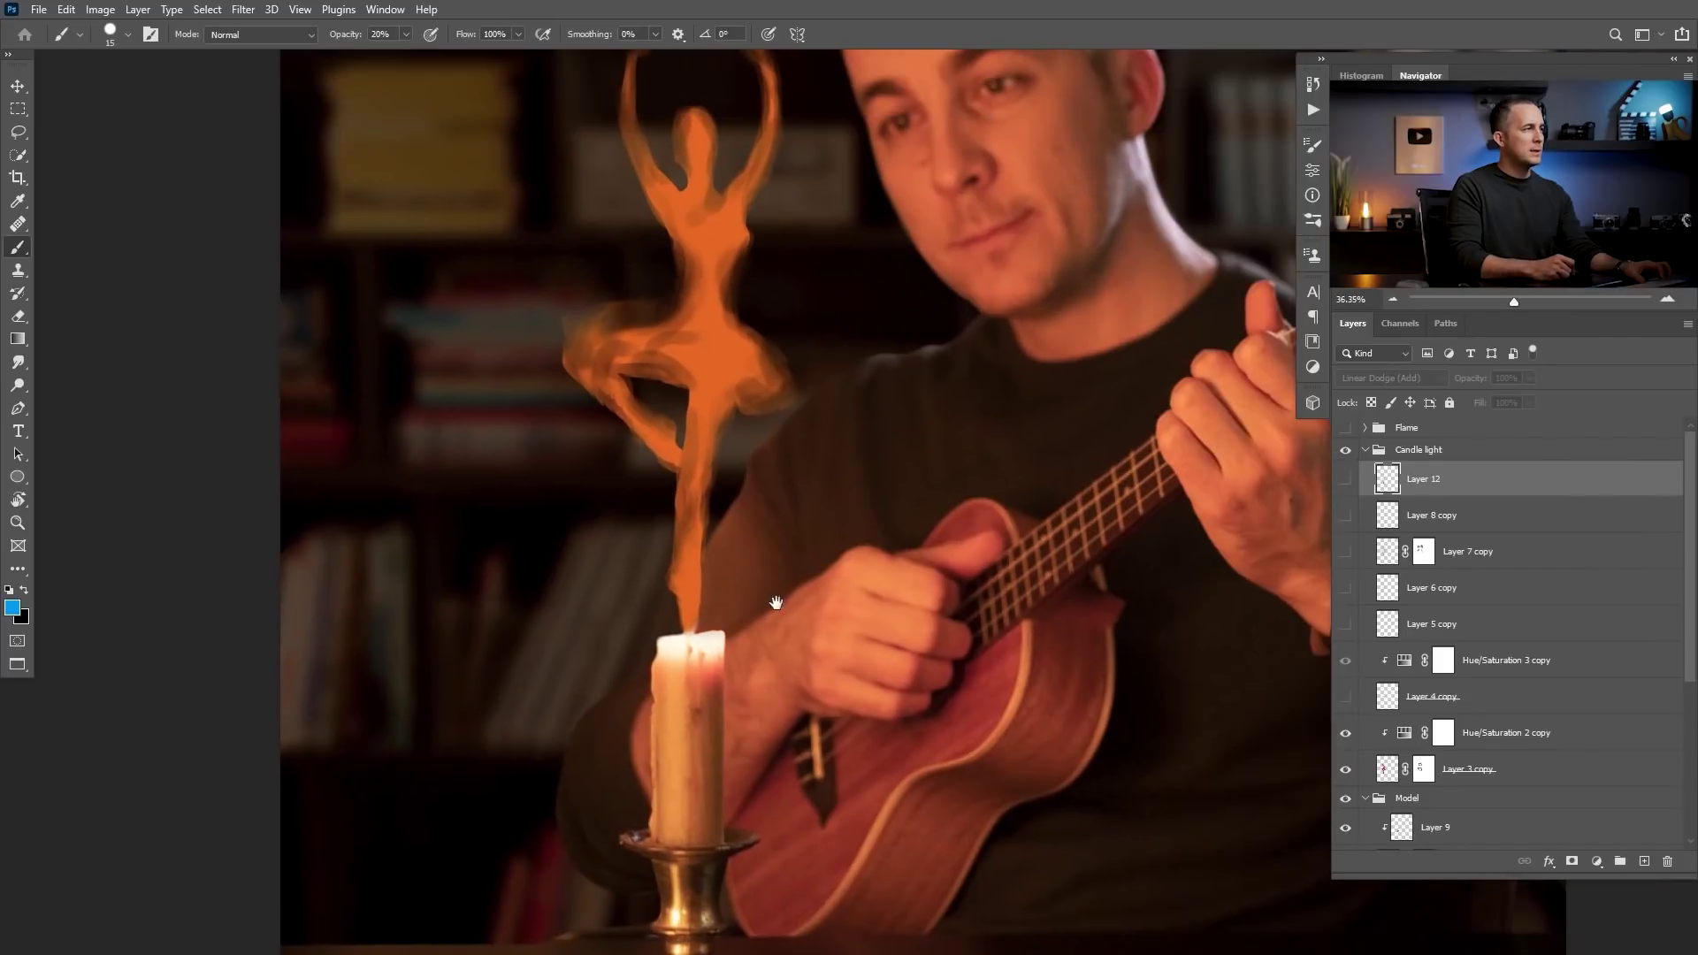
{"action": "left_click_drag", "start_coordinate": [1137, 663], "coordinate": [776, 481]}
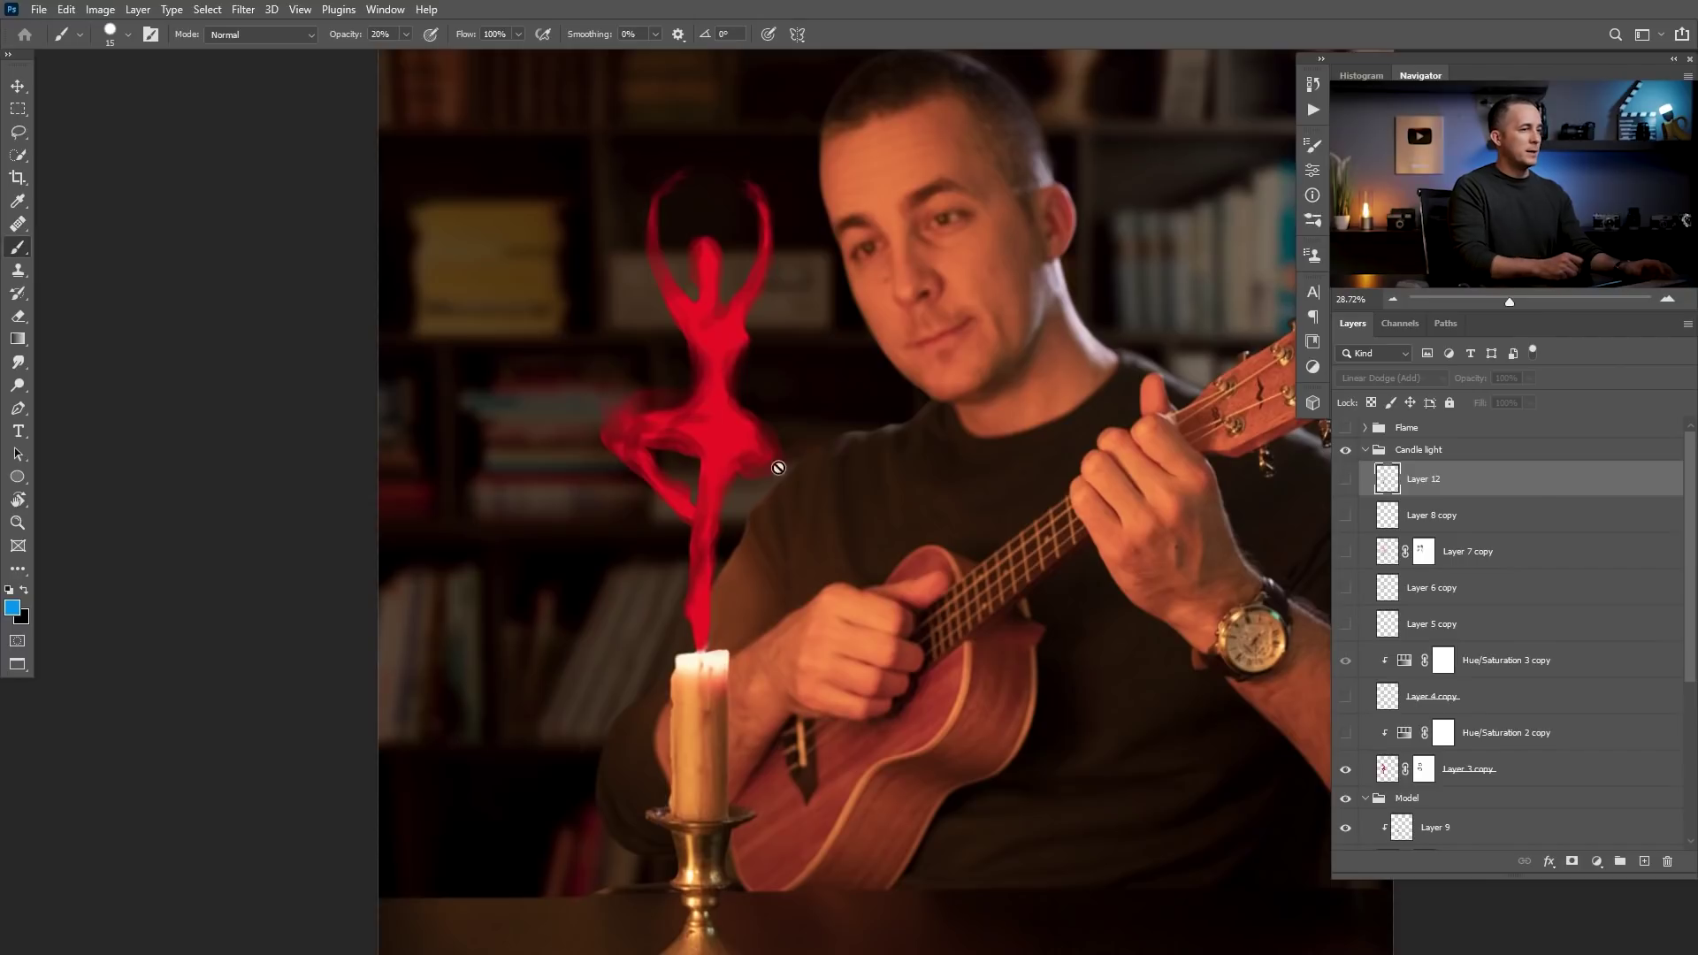
- Show the Candle light layers again one after another, from Layer 4 copy up to Layer 12, to review how the flame builds up
{"action": "left_click", "coordinate": [1346, 698]}
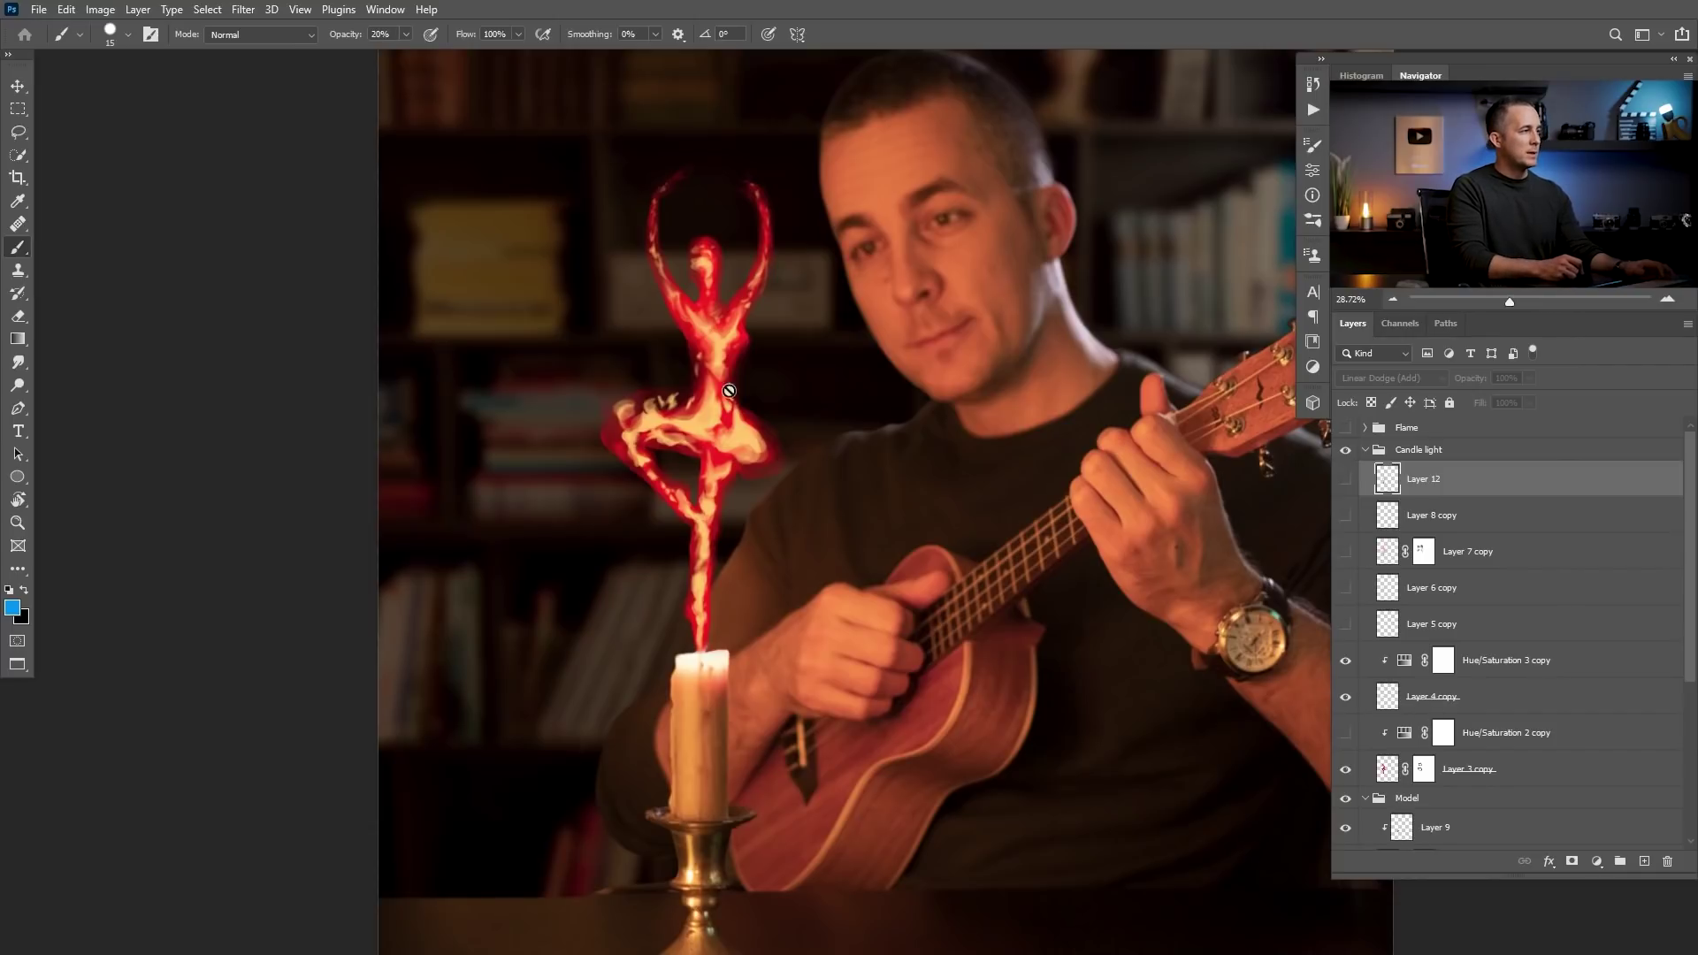
{"action": "left_click", "coordinate": [1345, 733]}
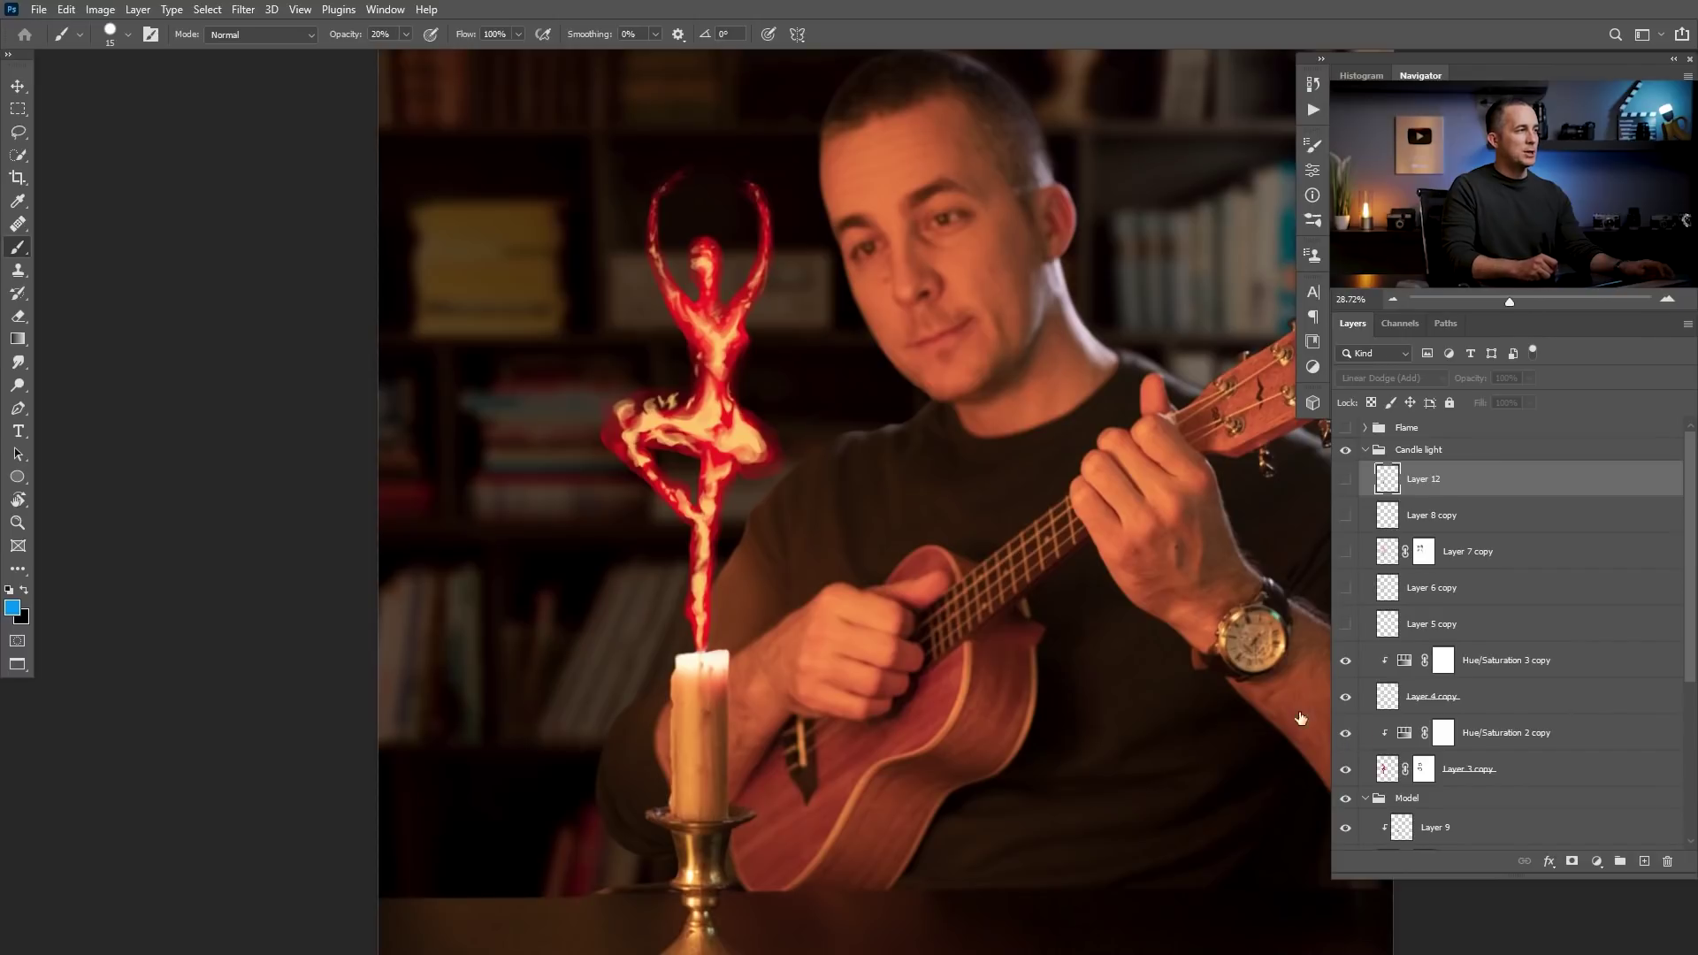
{"action": "left_click", "coordinate": [1346, 590]}
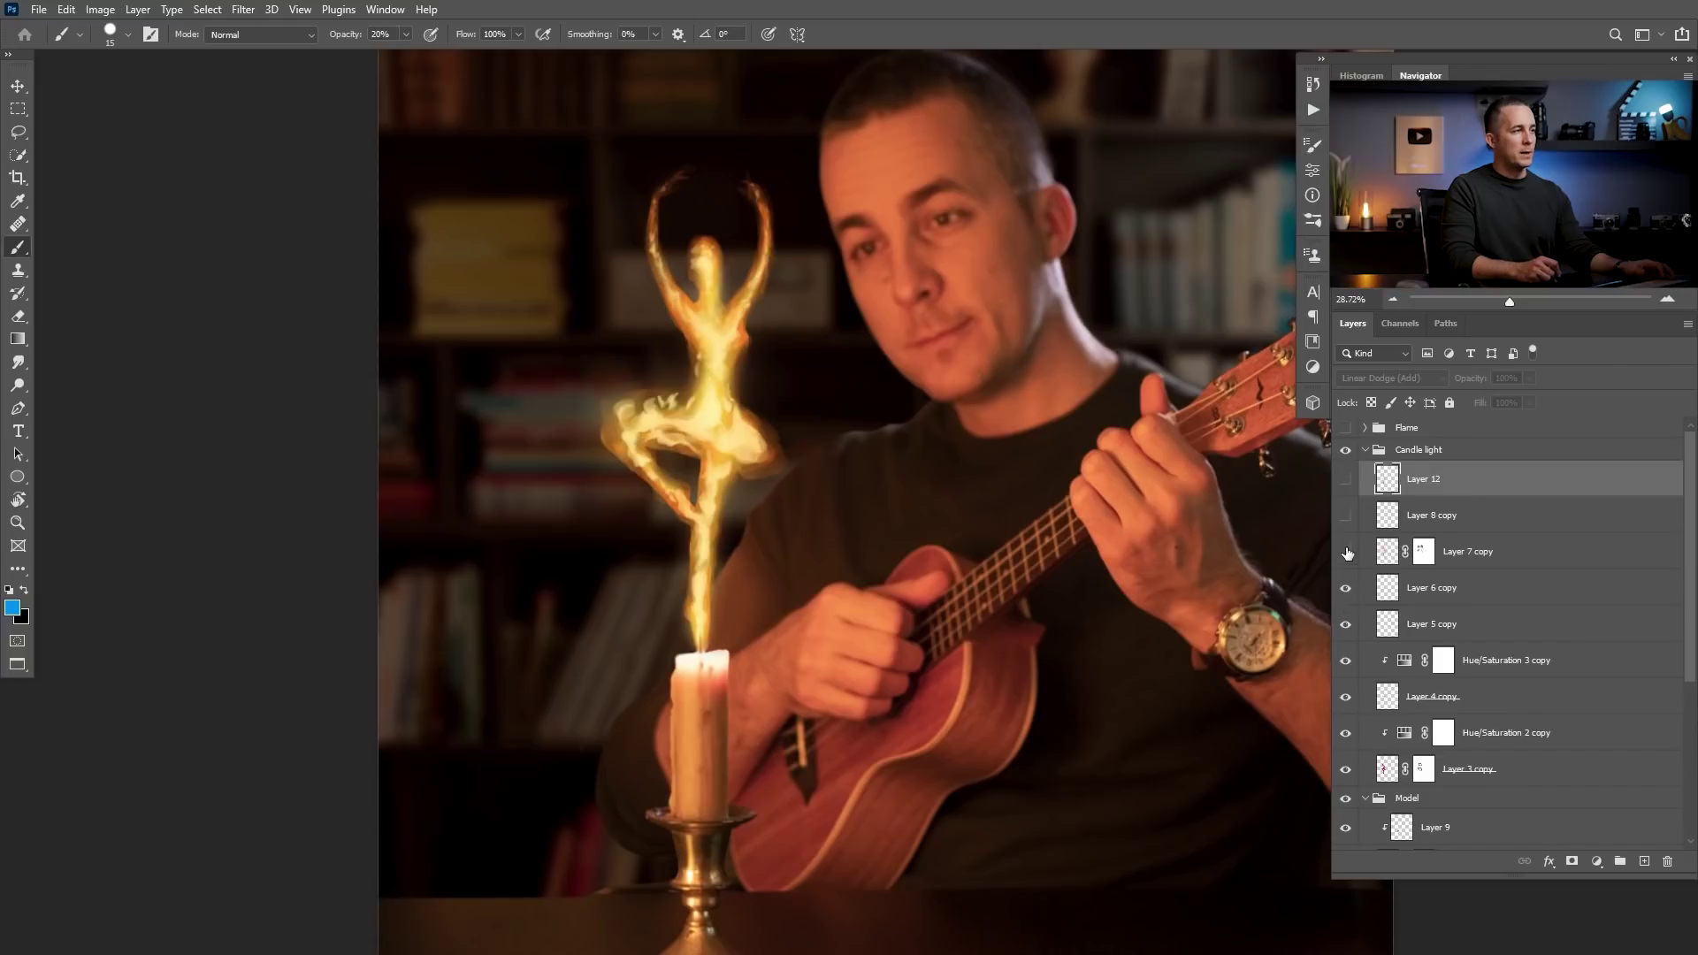
{"action": "left_click", "coordinate": [1346, 552]}
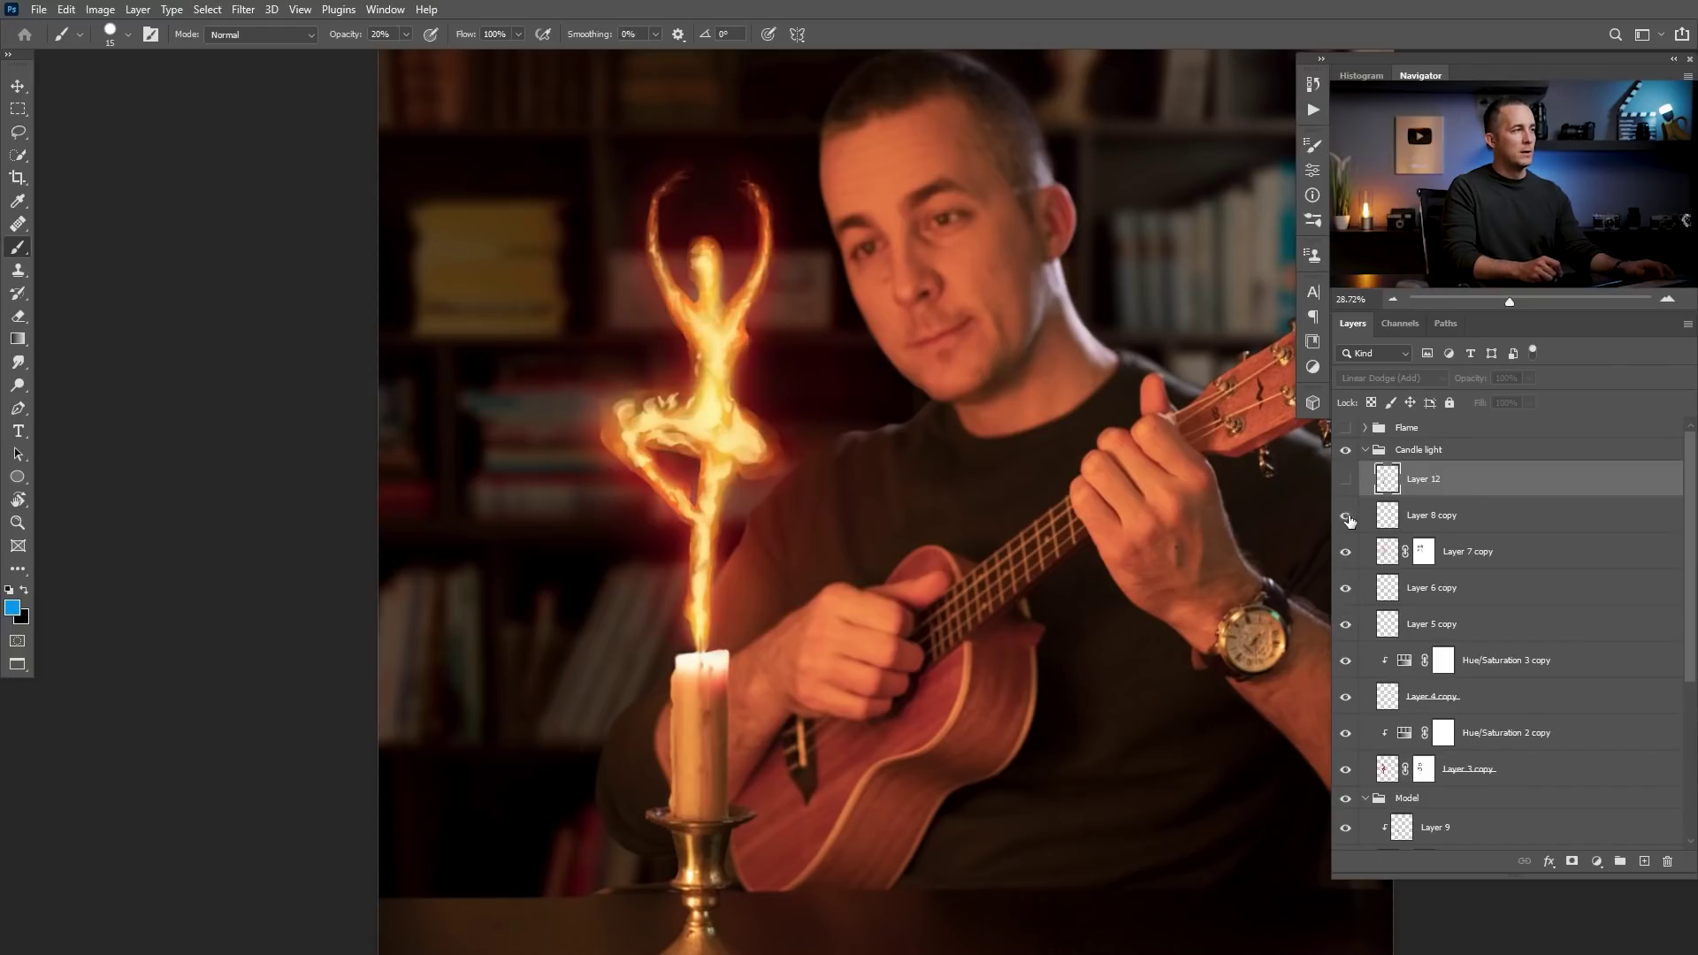
{"action": "left_click", "coordinate": [1345, 516]}
{"action": "left_click", "coordinate": [1357, 482]}
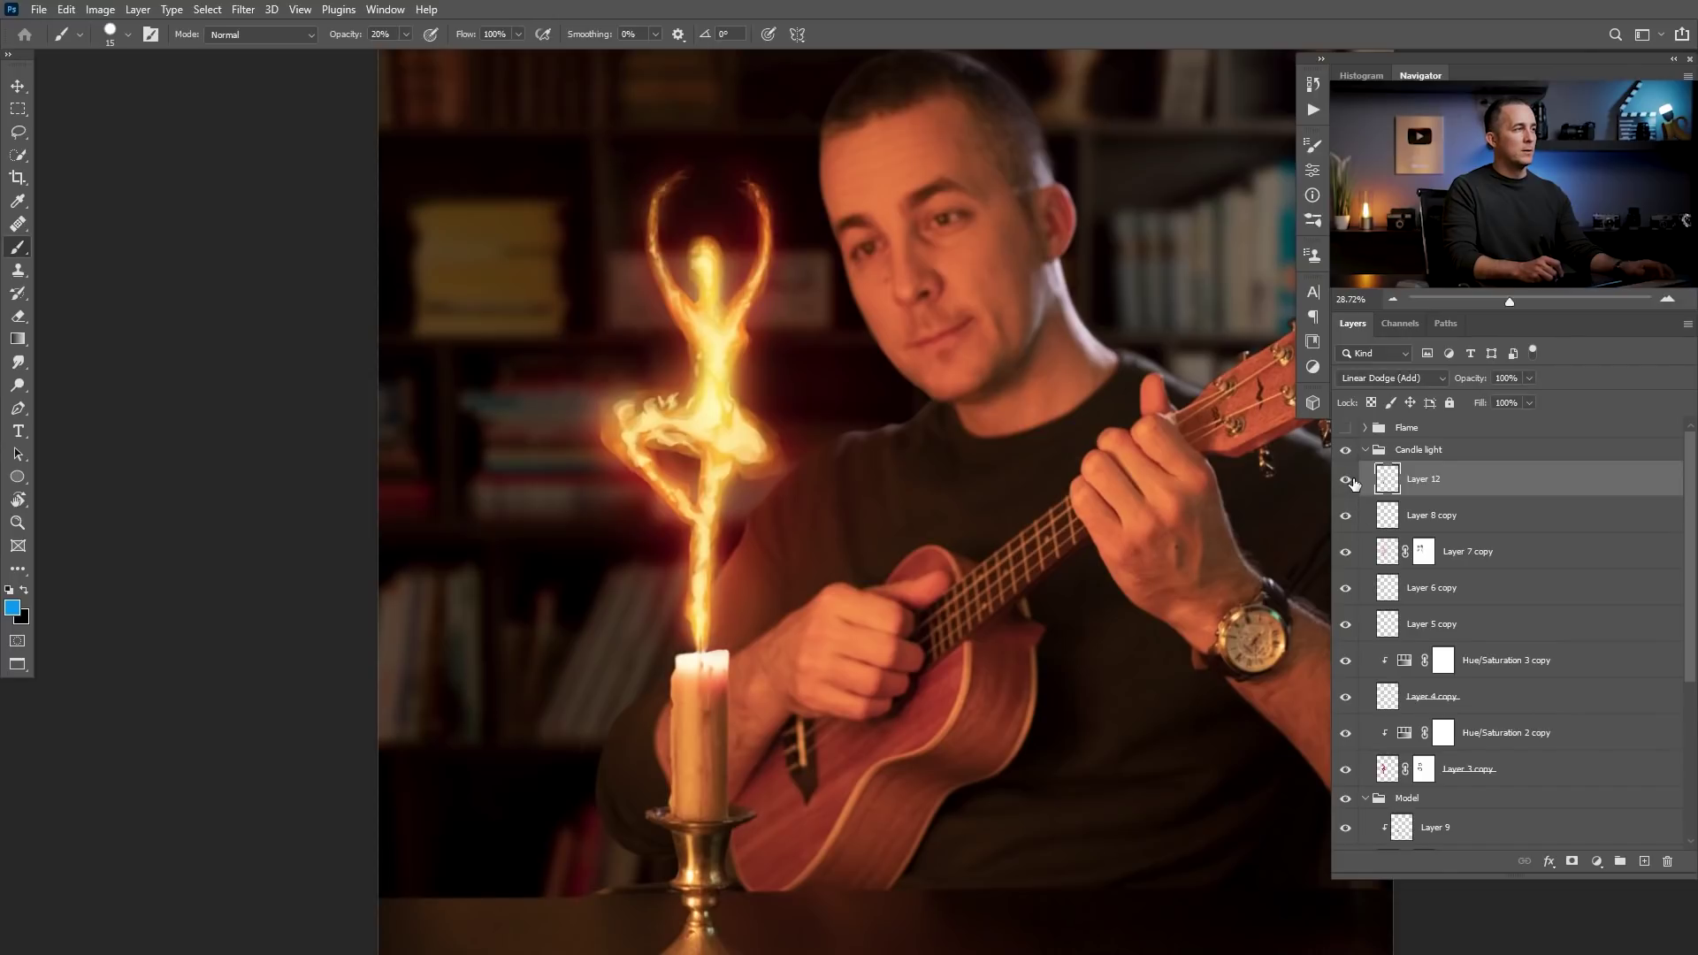
- Hide everything above Layer 3 copy in the Candle light group again and compare the silhouette with its layer mask disabled and enabled
{"action": "left_click_drag", "start_coordinate": [1358, 488], "coordinate": [1359, 591]}
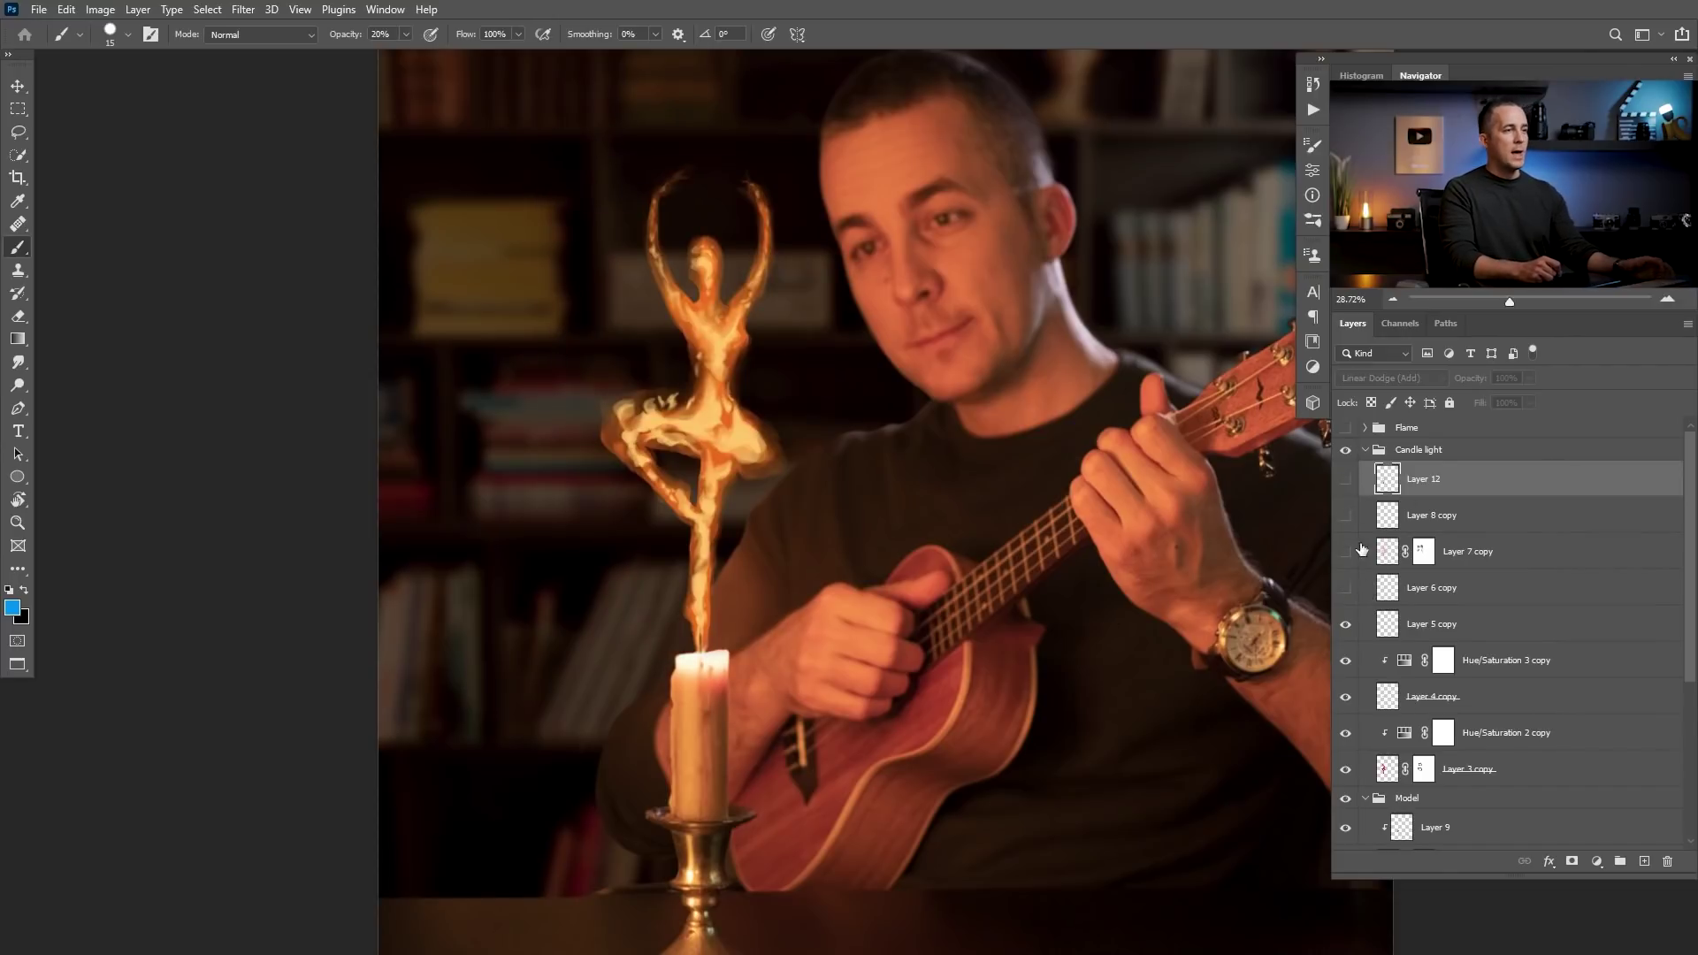
{"action": "left_click", "coordinate": [1344, 624]}
{"action": "left_click", "coordinate": [1345, 697]}
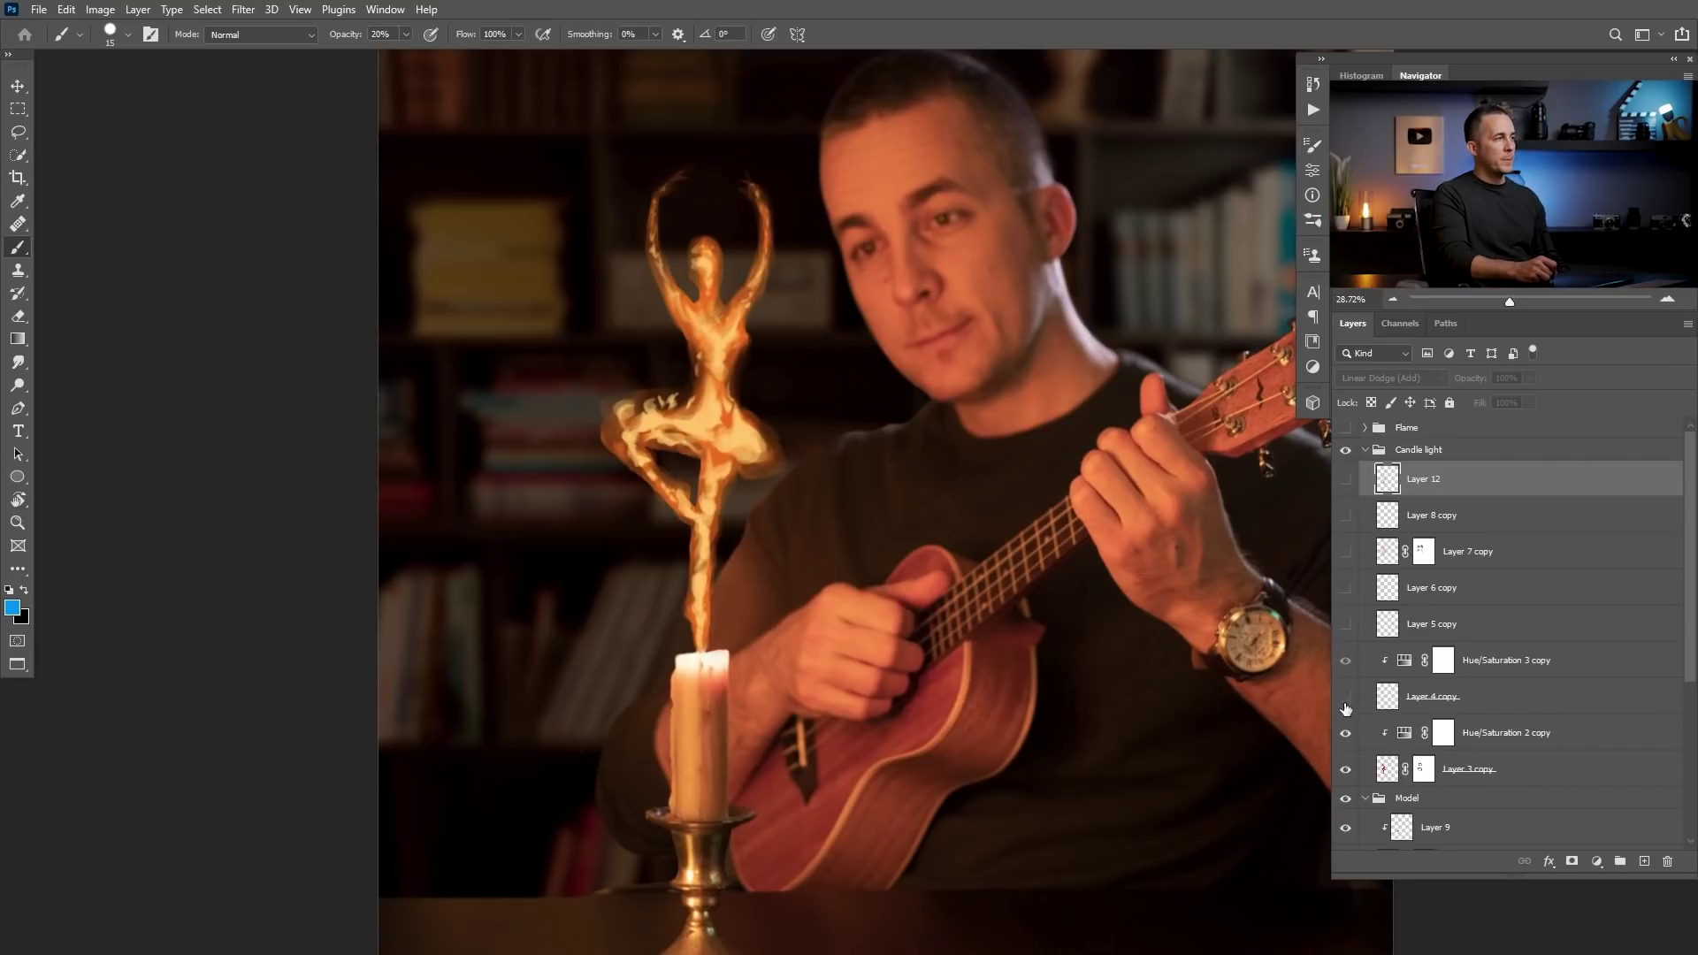
{"action": "left_click", "coordinate": [1345, 733]}
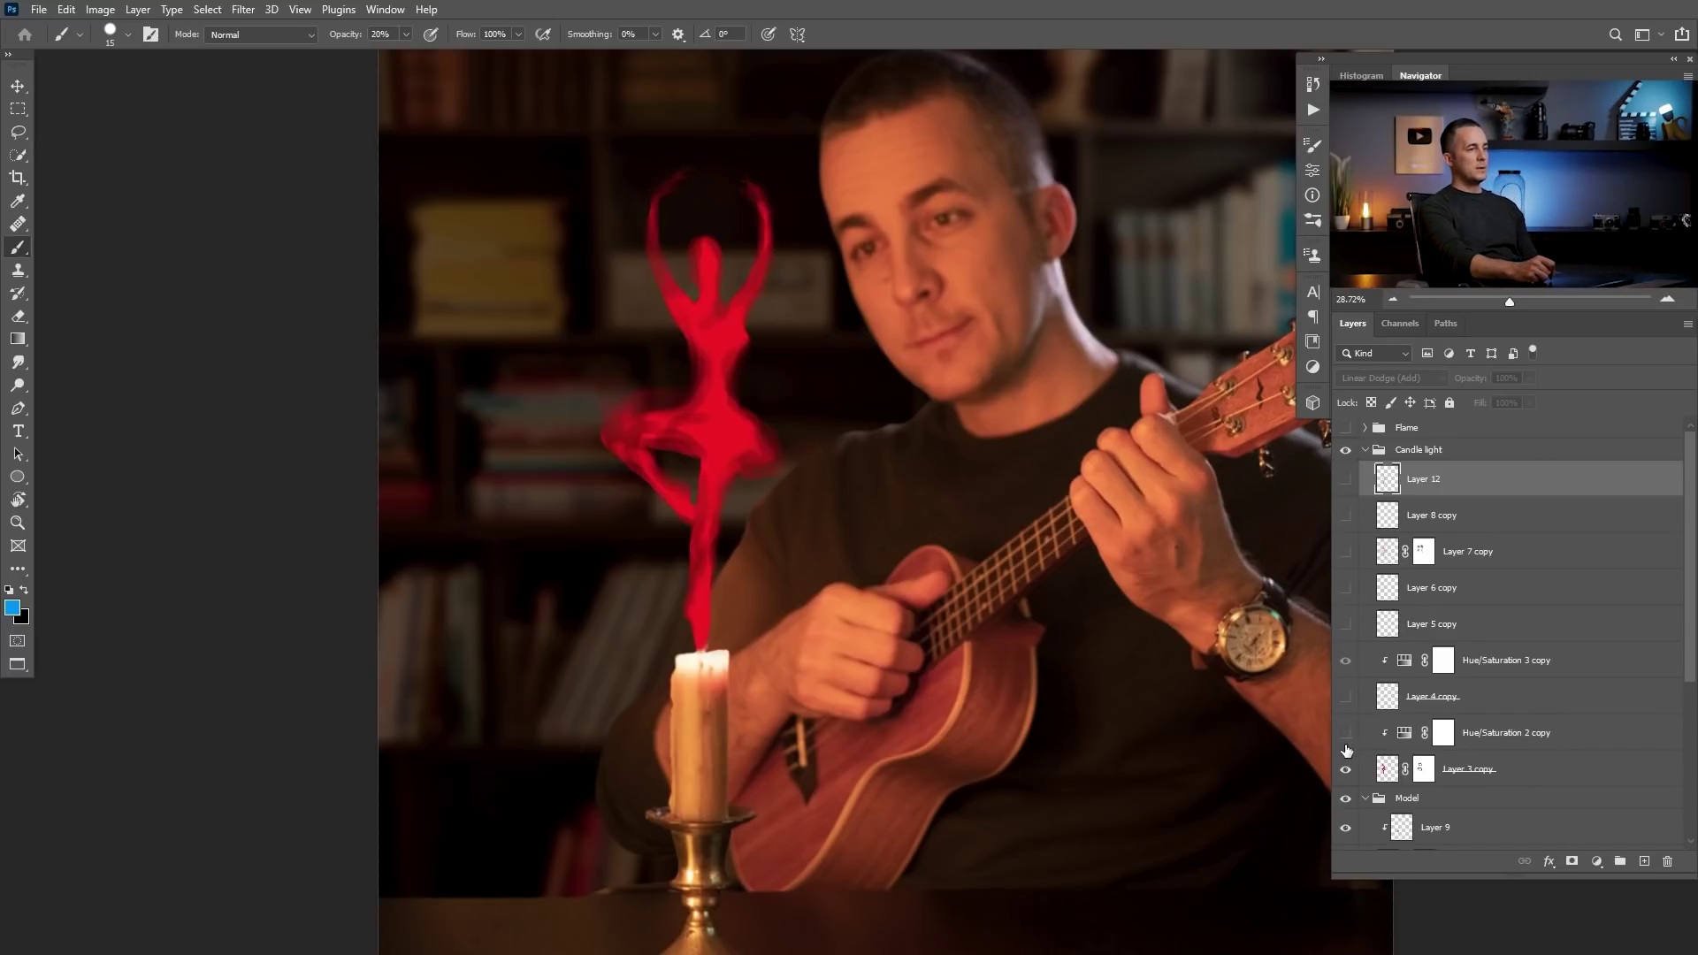
{"action": "left_click", "coordinate": [1424, 769], "text": "shift"}
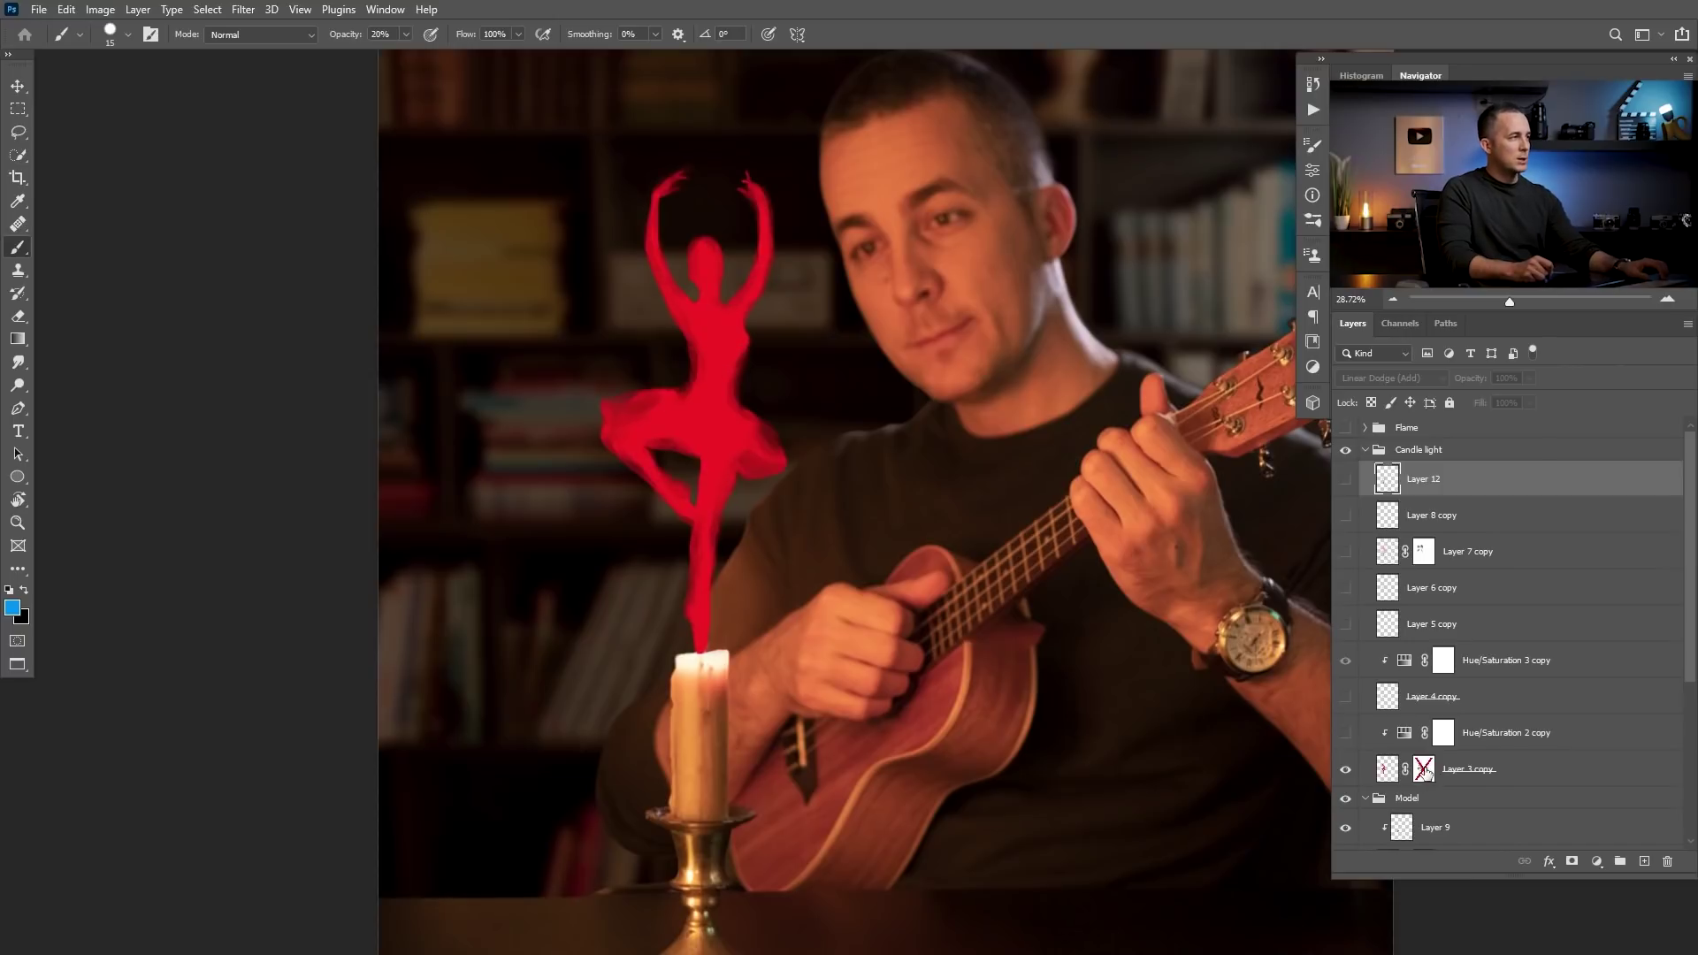
{"action": "left_click", "coordinate": [1424, 771], "text": "shift"}
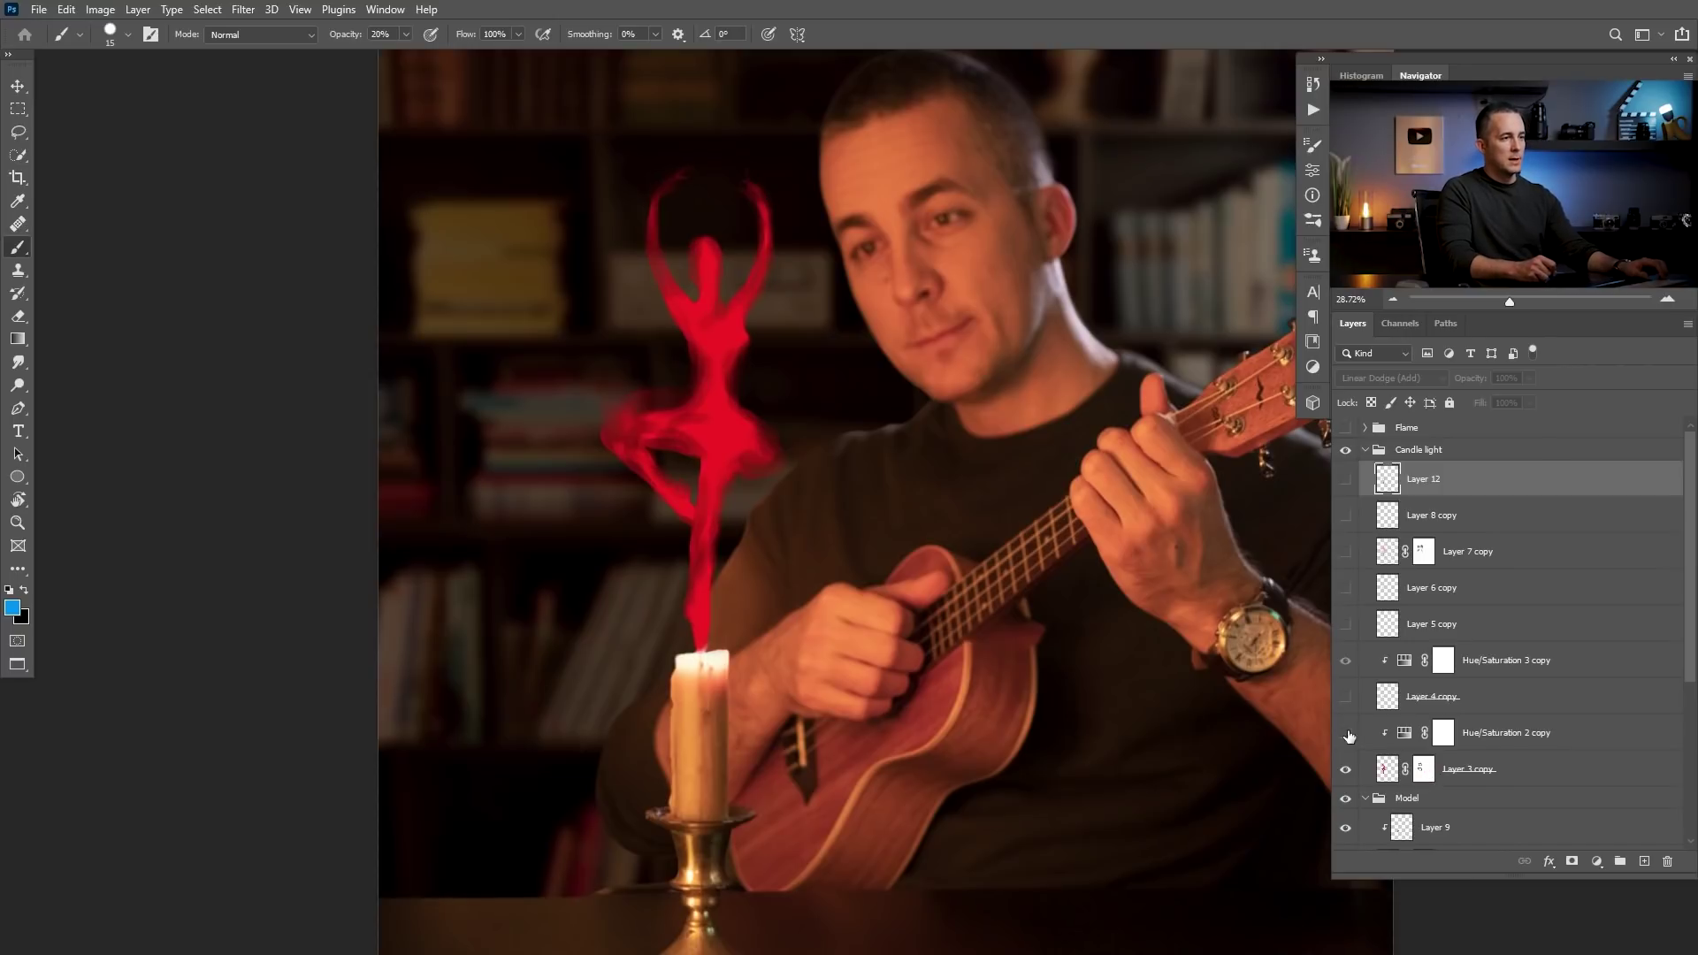
- Restore the visibility of all the hidden flame layers and adjustments above Layer 3 copy in the Candle light group
{"action": "left_click", "coordinate": [1344, 697]}
{"action": "left_click", "coordinate": [1345, 624]}
{"action": "left_click", "coordinate": [1345, 516]}
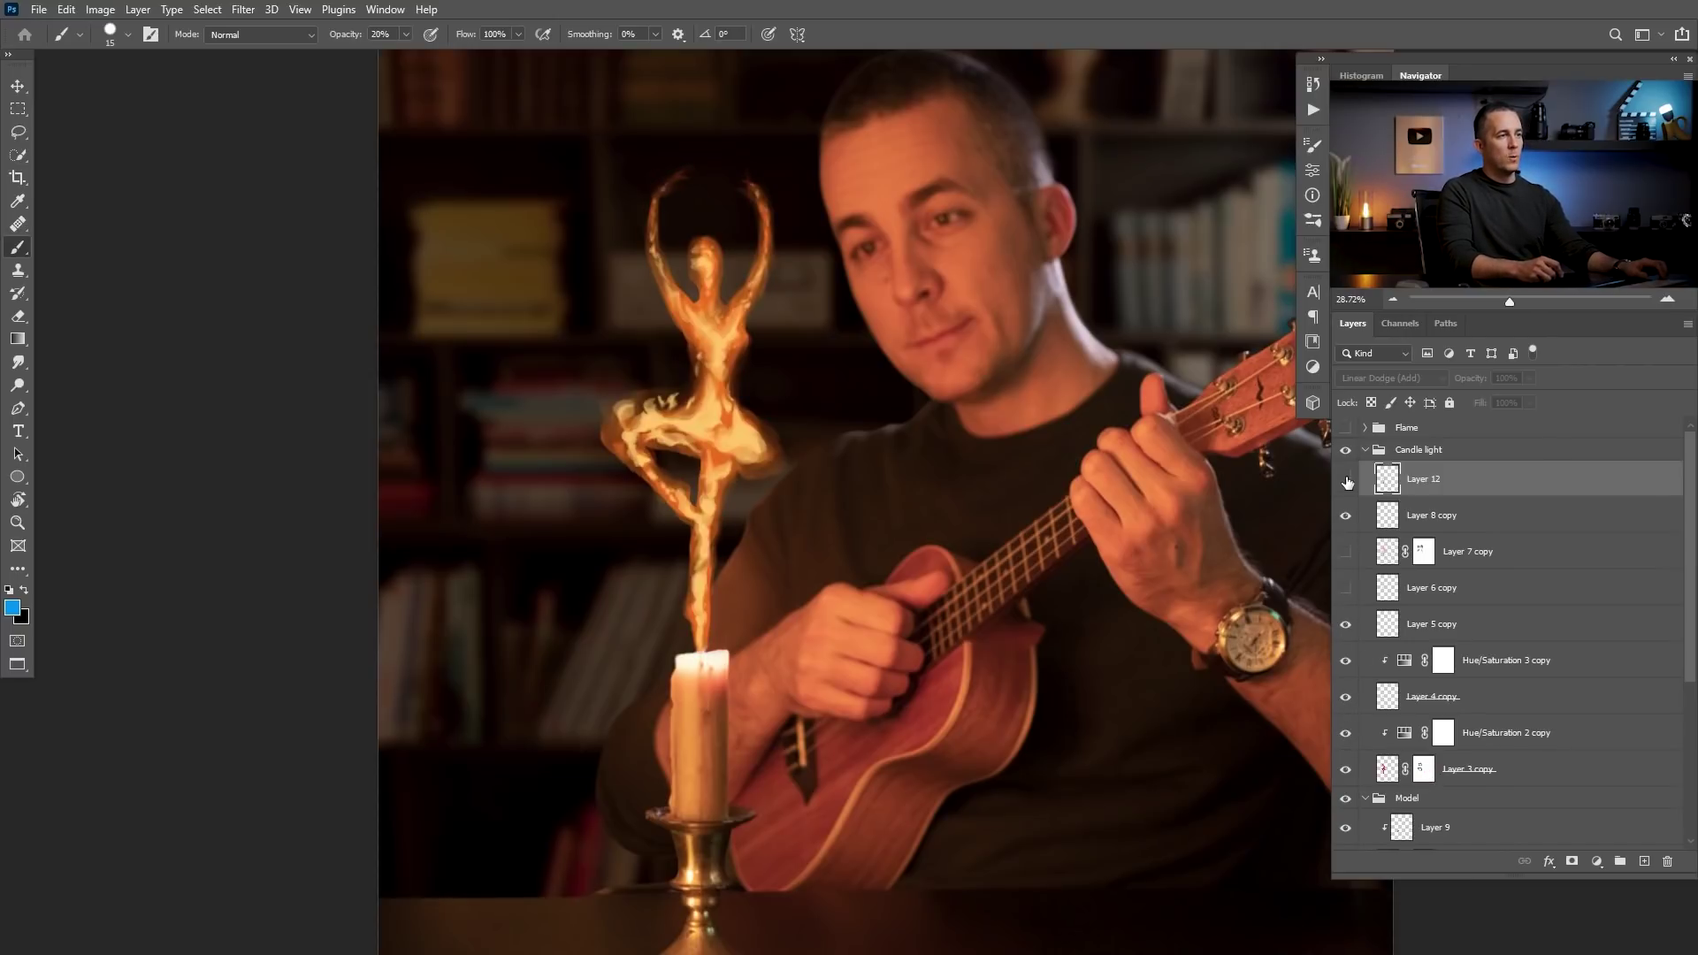
{"action": "left_click", "coordinate": [1346, 479]}
{"action": "left_click", "coordinate": [1345, 551]}
{"action": "left_click", "coordinate": [1344, 588]}
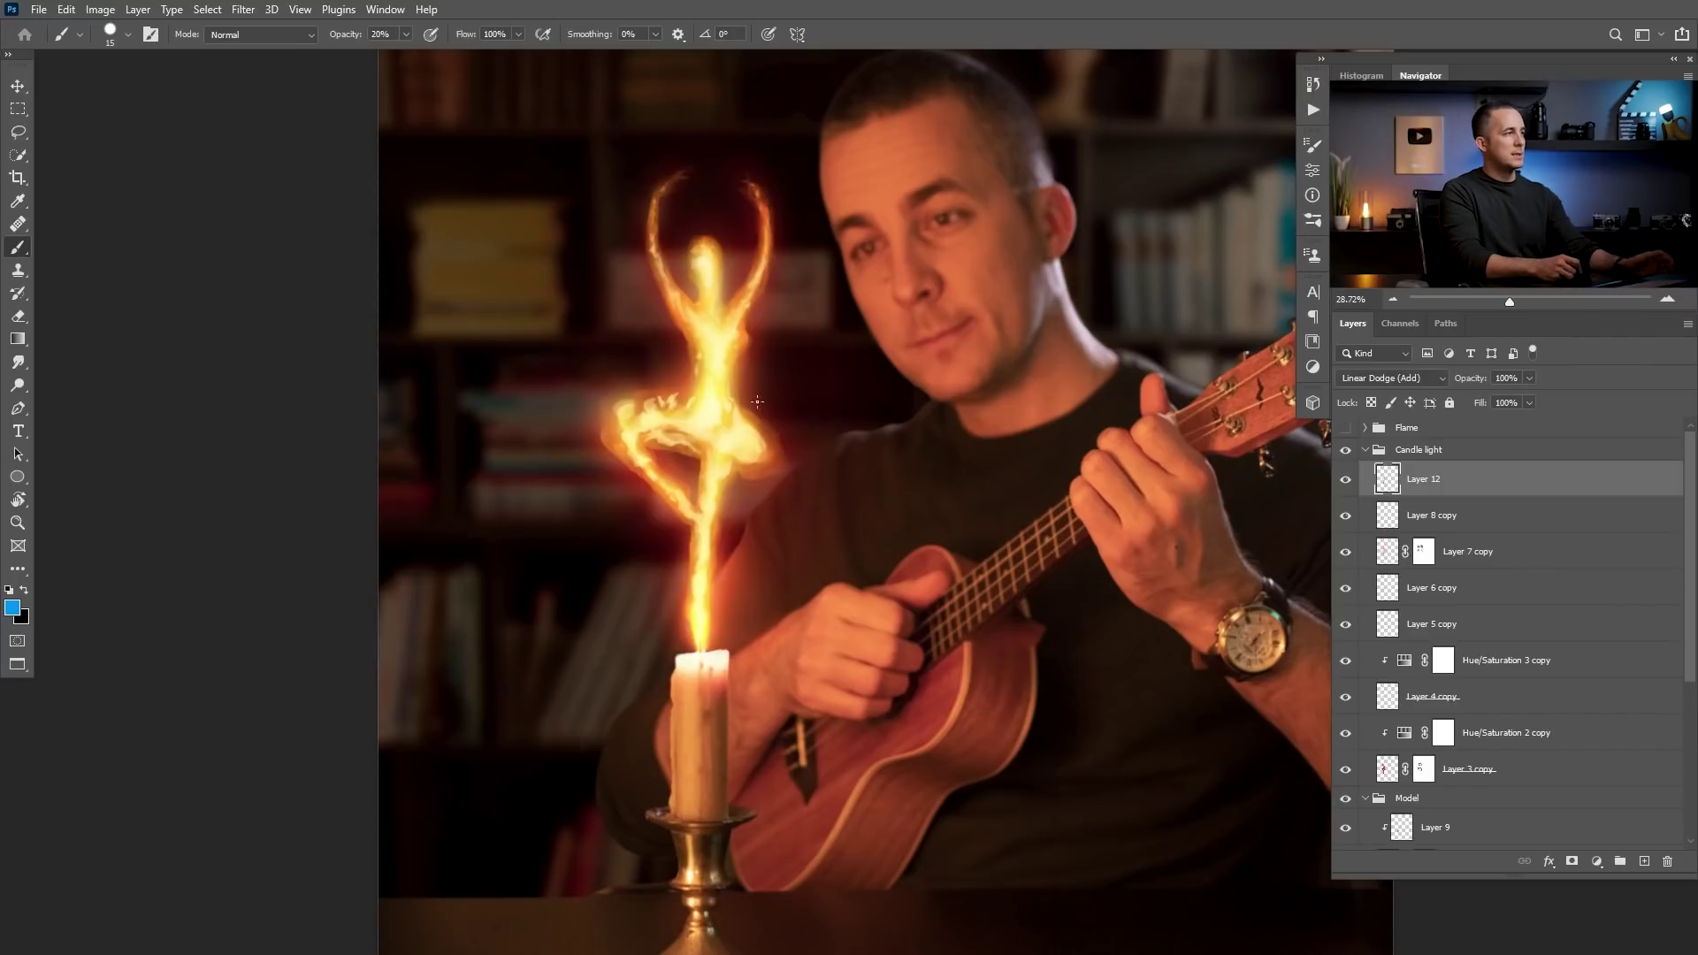
- Add a new layer above Layer 12 and paint blue at the flame's base with a size 25 brush at 20% opacity
{"action": "key", "text": "ctrl+shift+alt+n"}
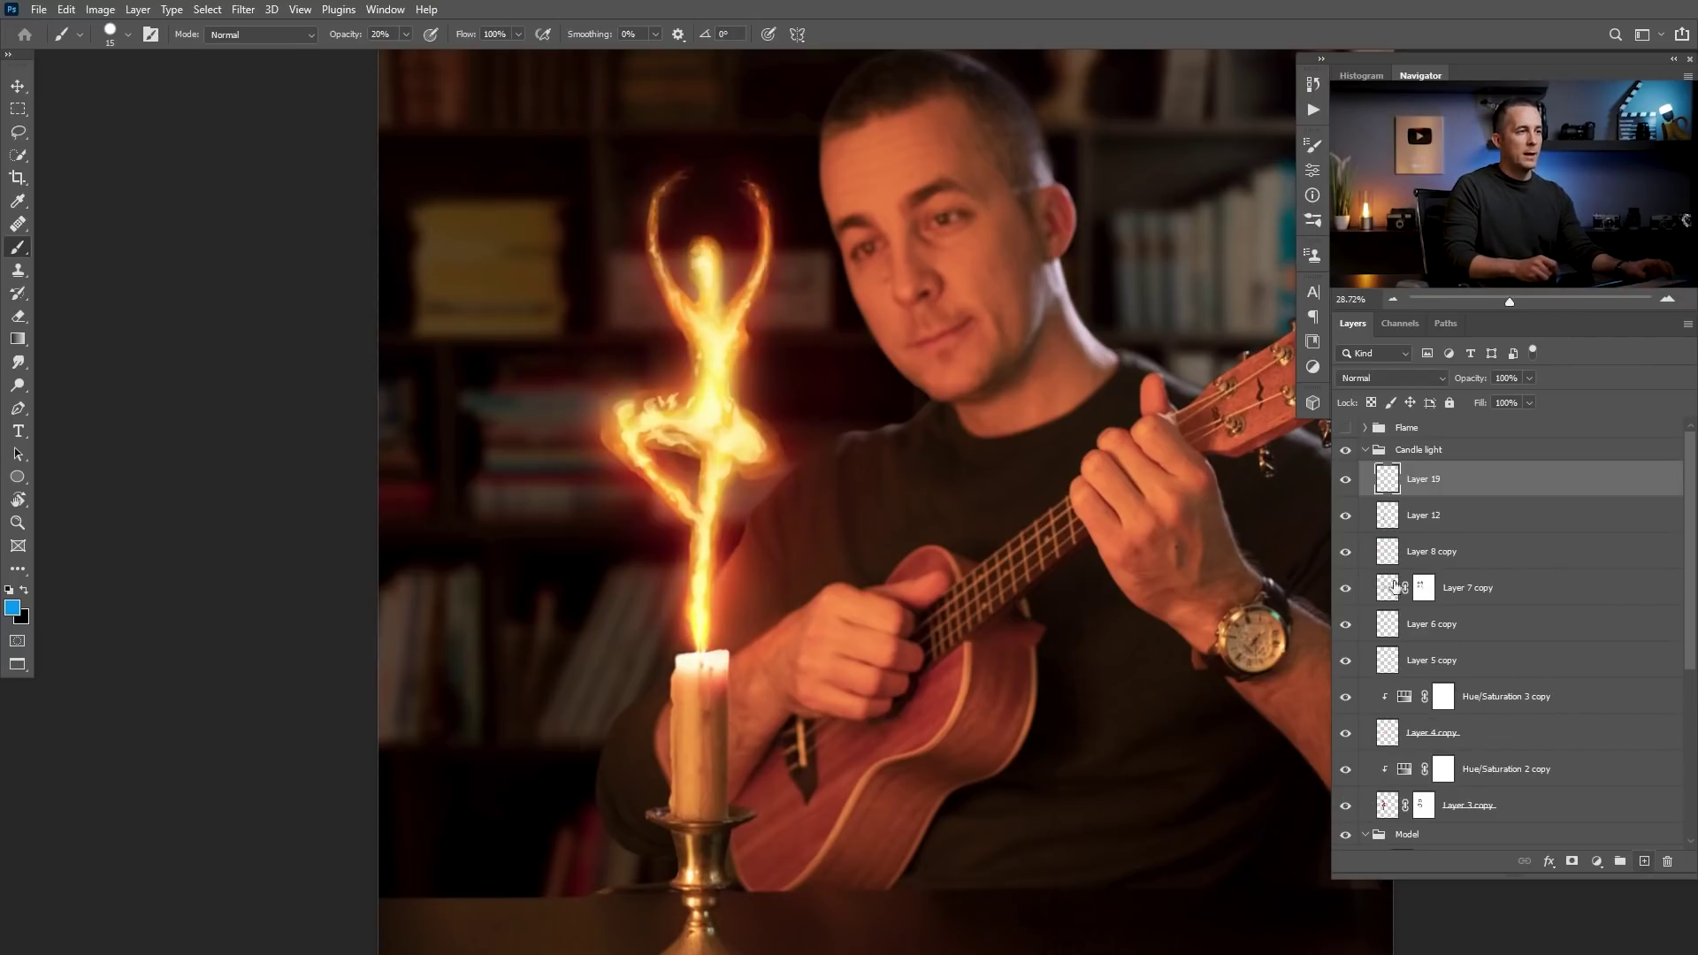
{"action": "scroll", "coordinate": [703, 623], "scroll_direction": "up", "scroll_amount": 4}
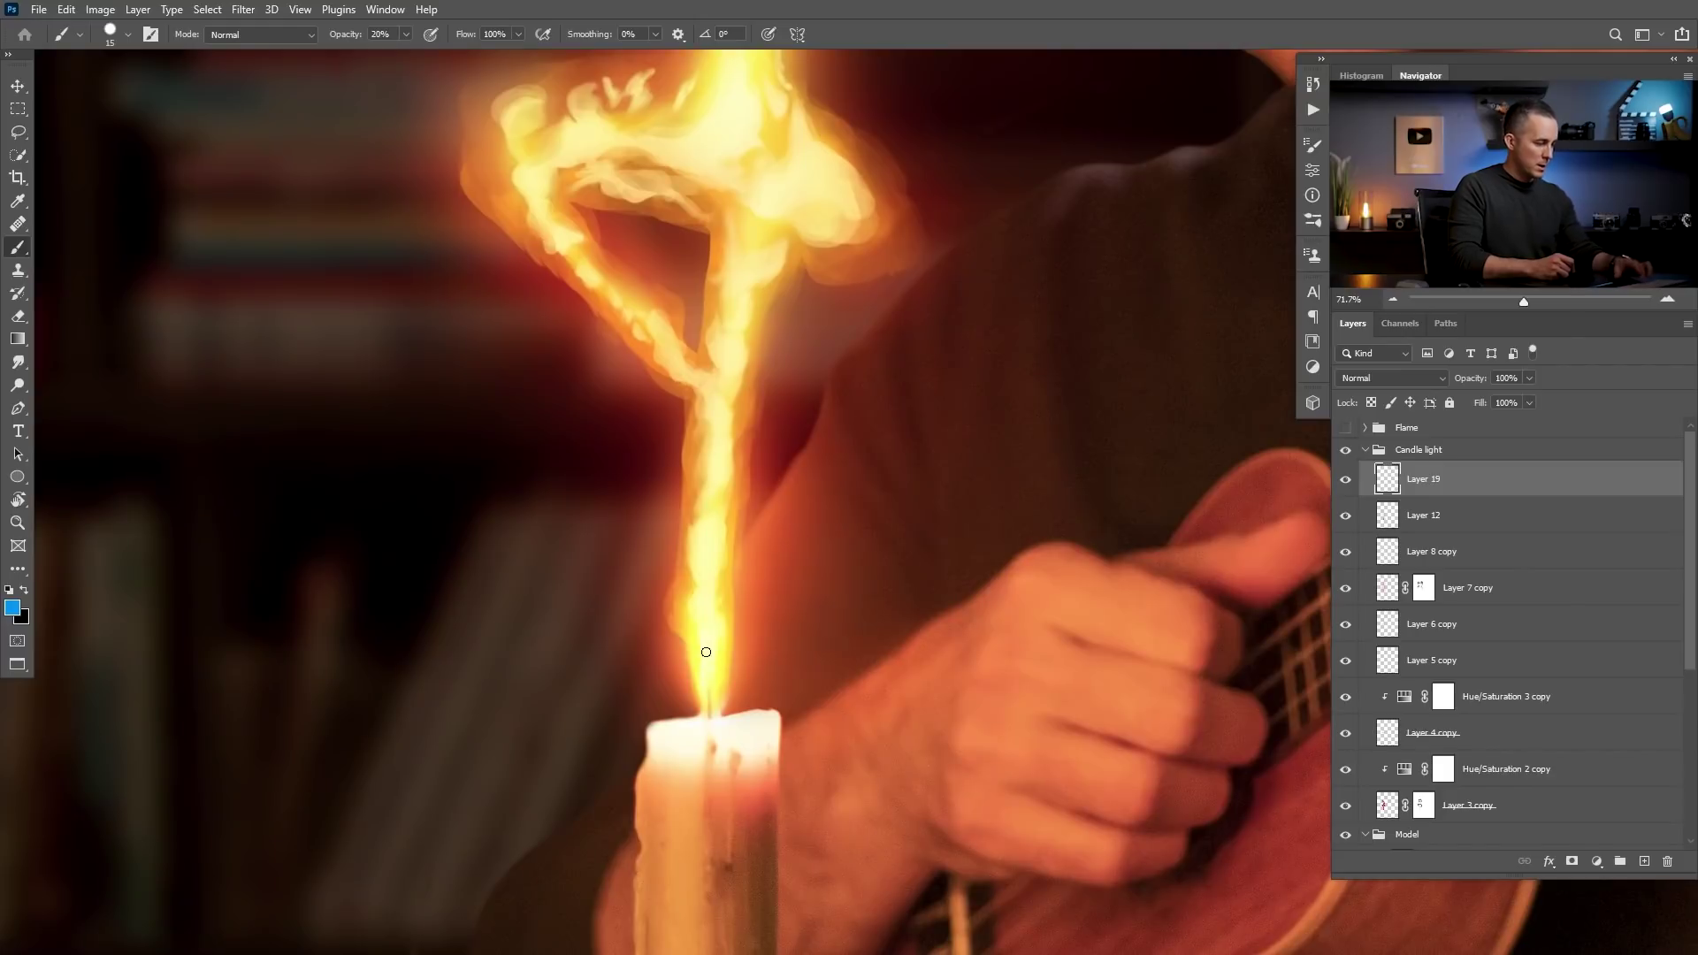
{"action": "key", "text": "bracketright"}
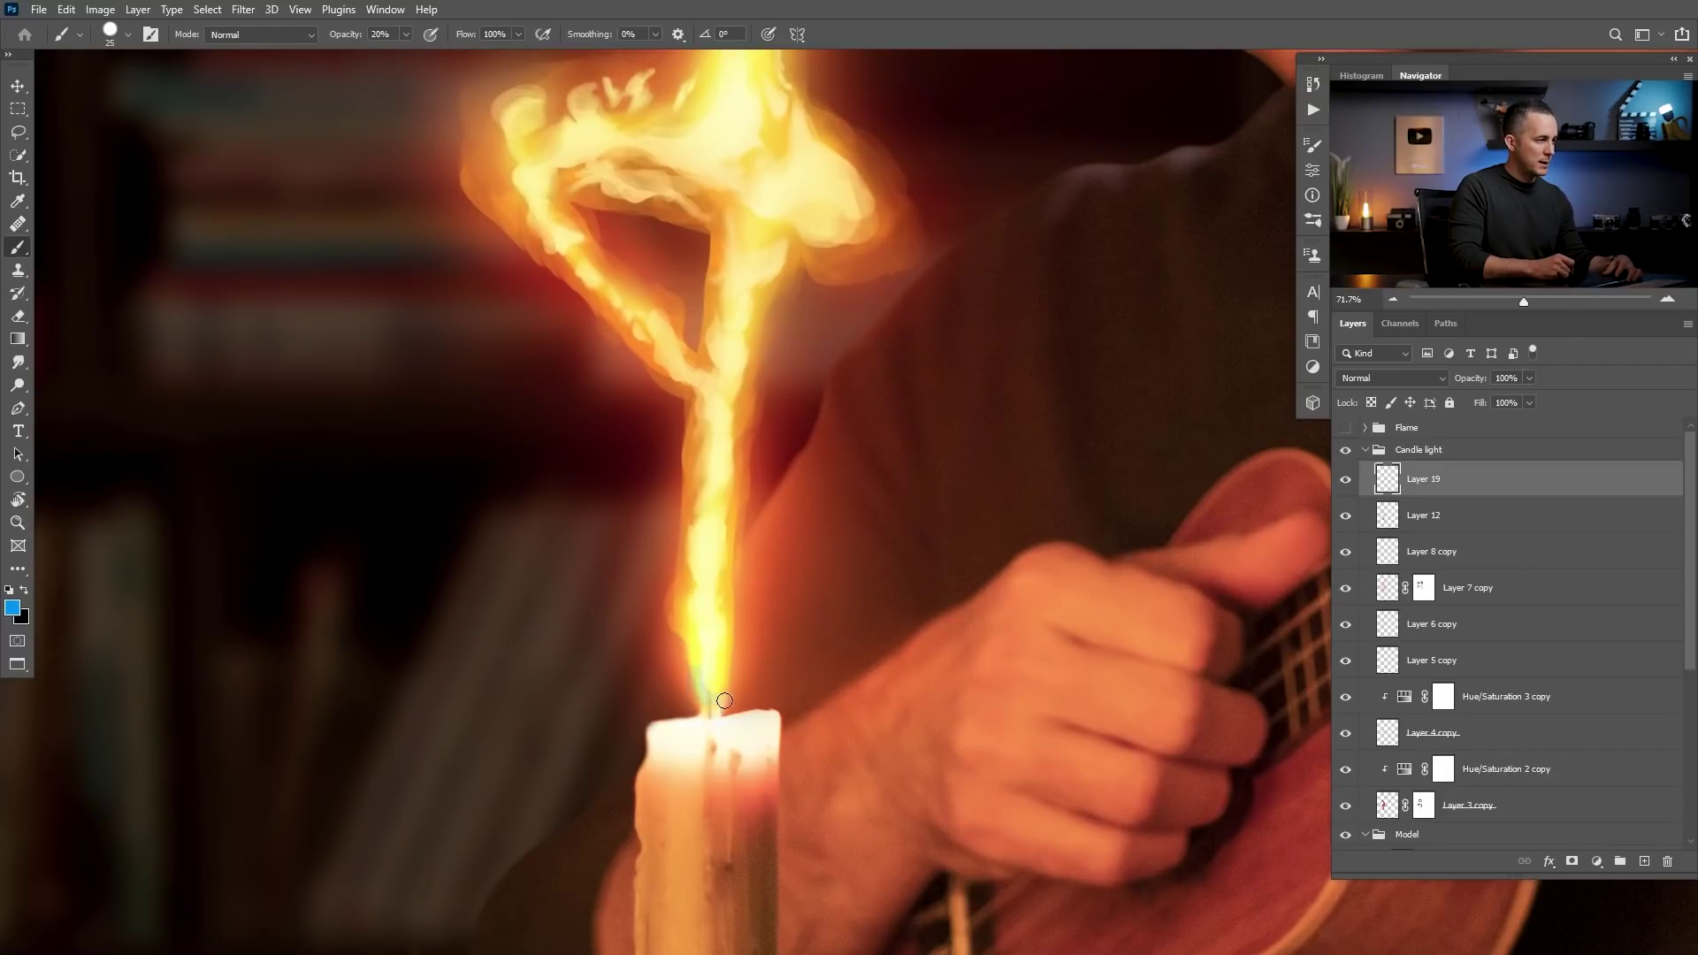